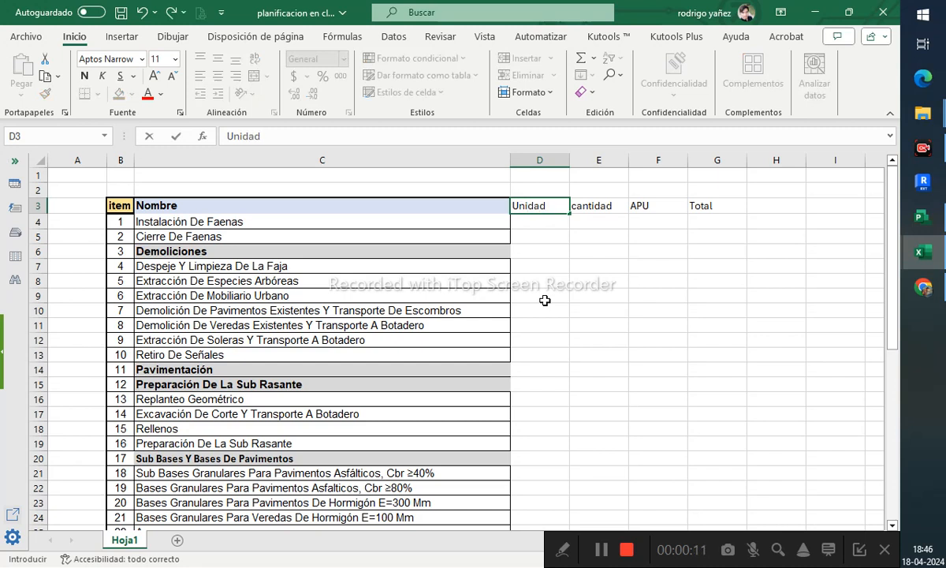
- Center the column headers Unidad, cantidad, APU and Total in D3:G3
key(Return)
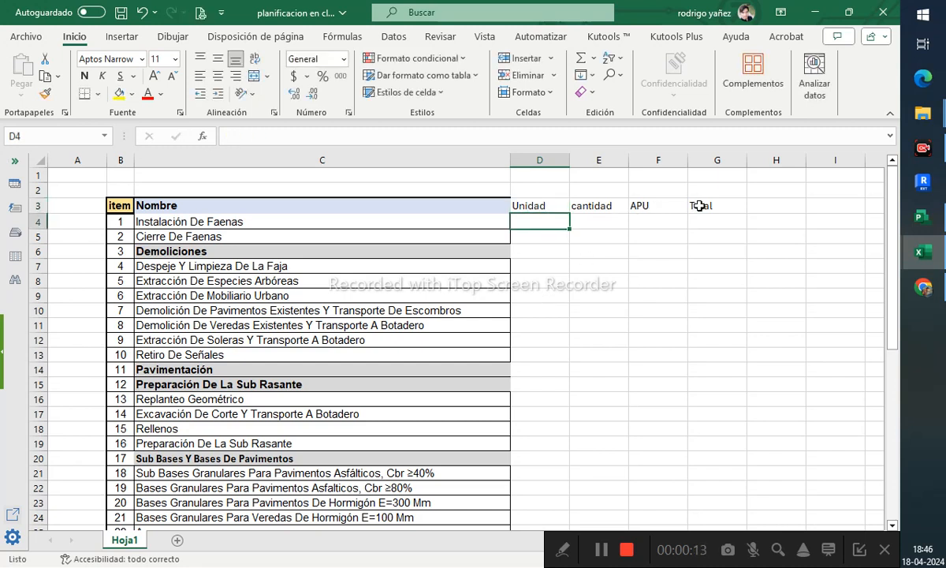
drag(699, 206, 545, 202)
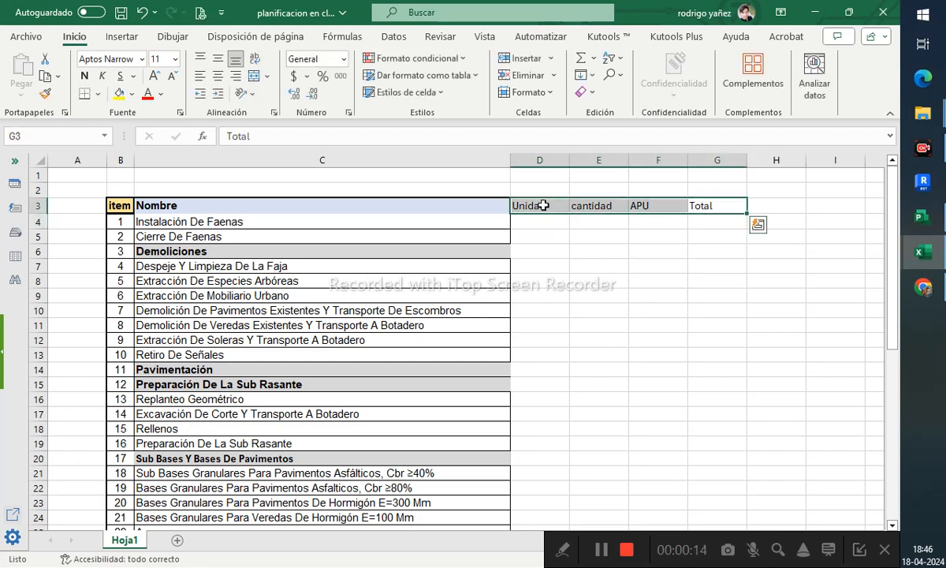
click(224, 78)
click(682, 306)
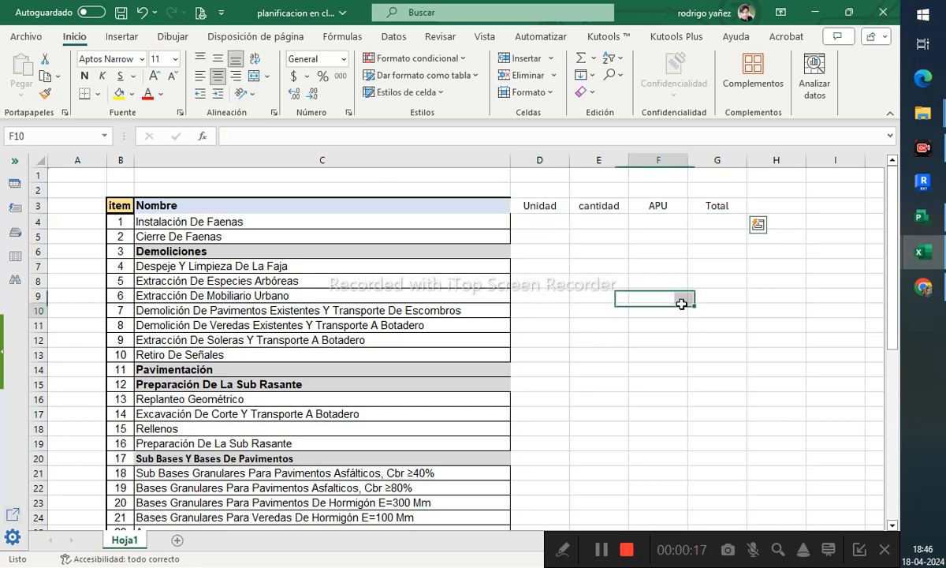
- Apply all borders to the whole table range from B3 to G45
click(715, 280)
click(338, 227)
click(418, 278)
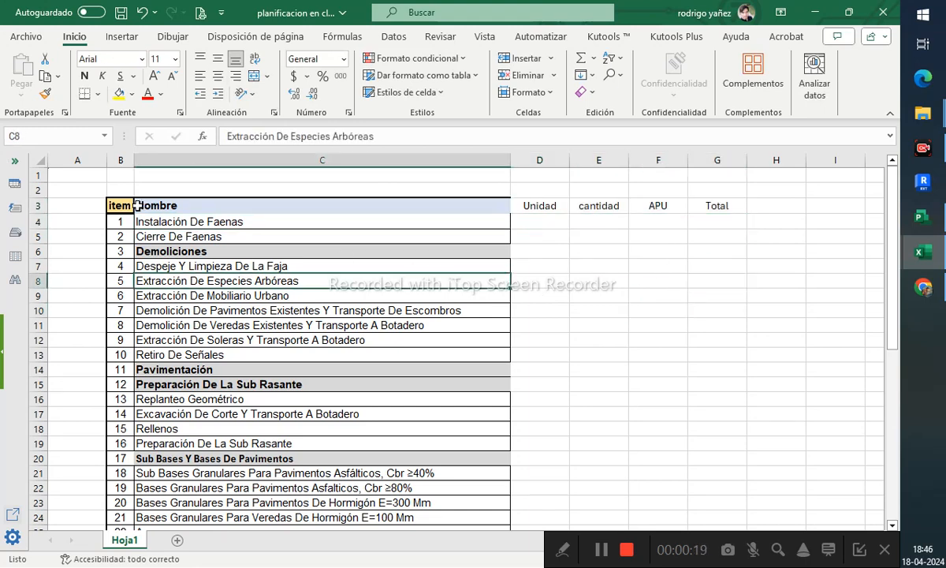
drag(124, 206, 705, 201)
scroll(708, 241, down, 12)
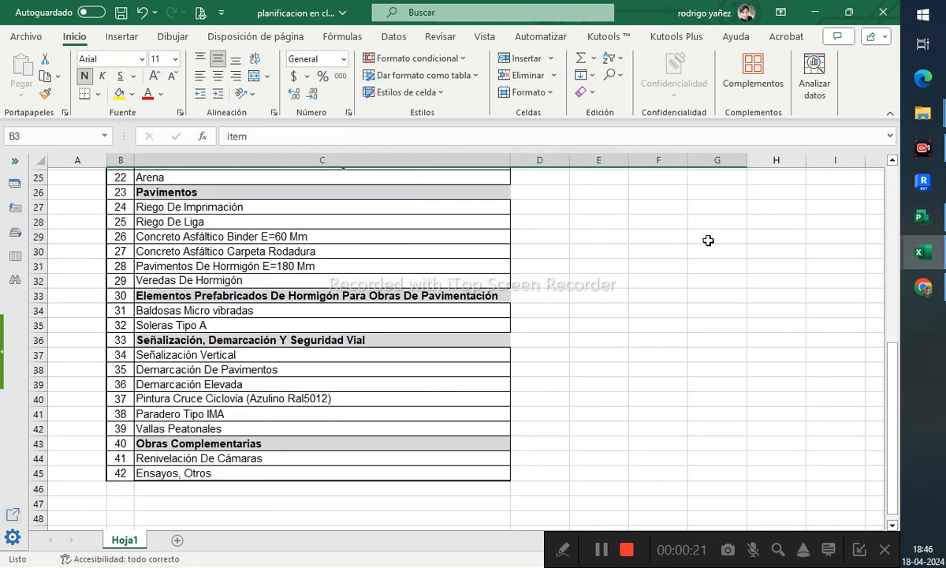
shift+click(708, 298)
scroll(707, 300, up, 12)
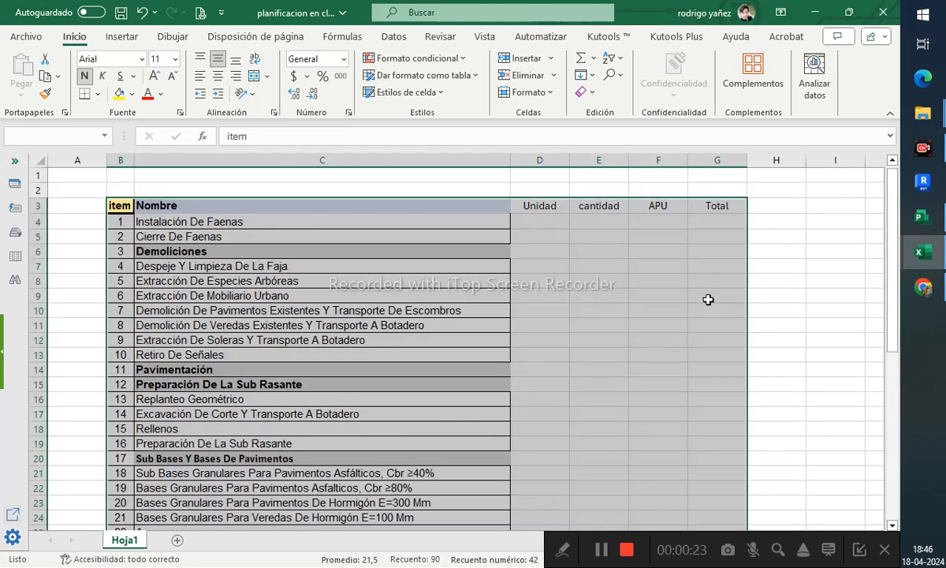
click(98, 93)
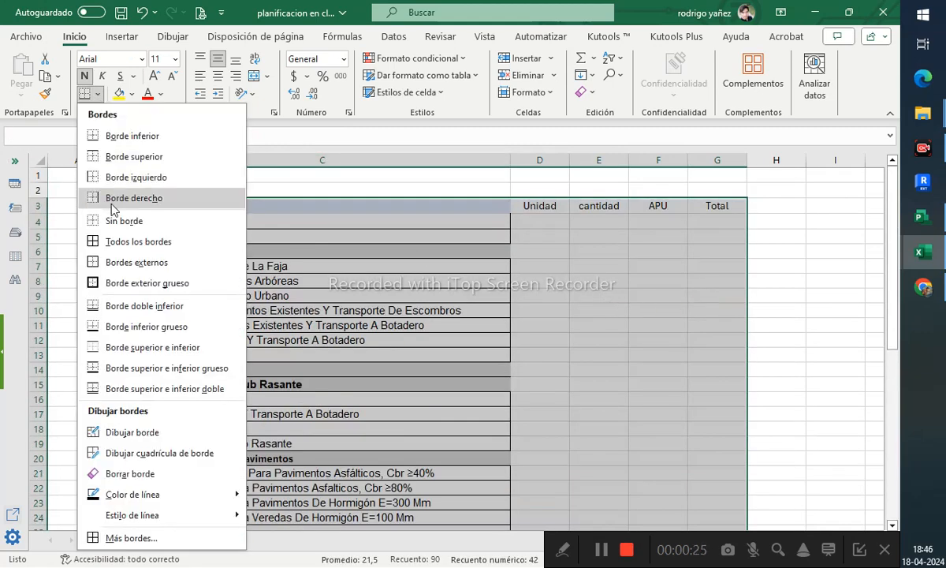
click(107, 239)
click(658, 307)
- Enter a cantidad of 2 and an APU of 0 for the first item, Instalación De Faenas
click(711, 220)
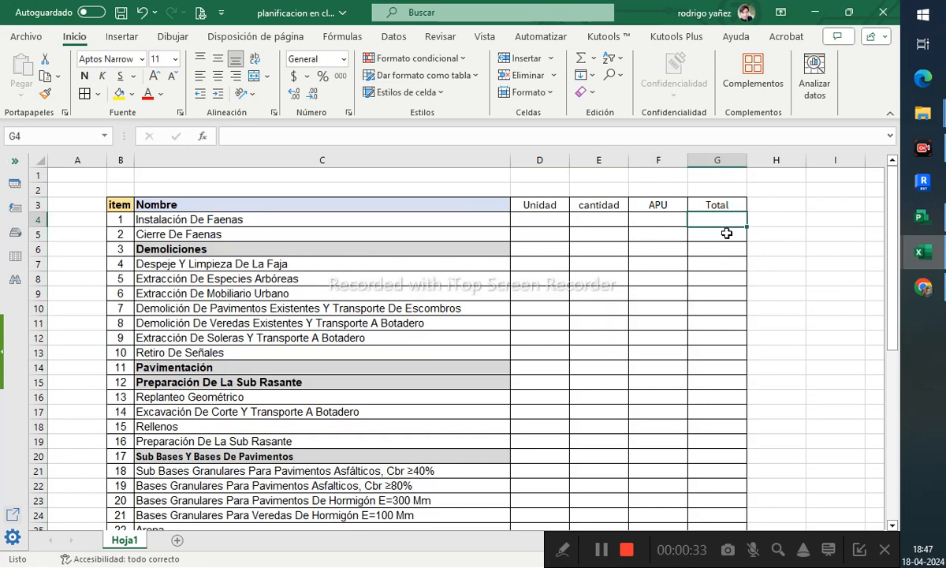
click(609, 220)
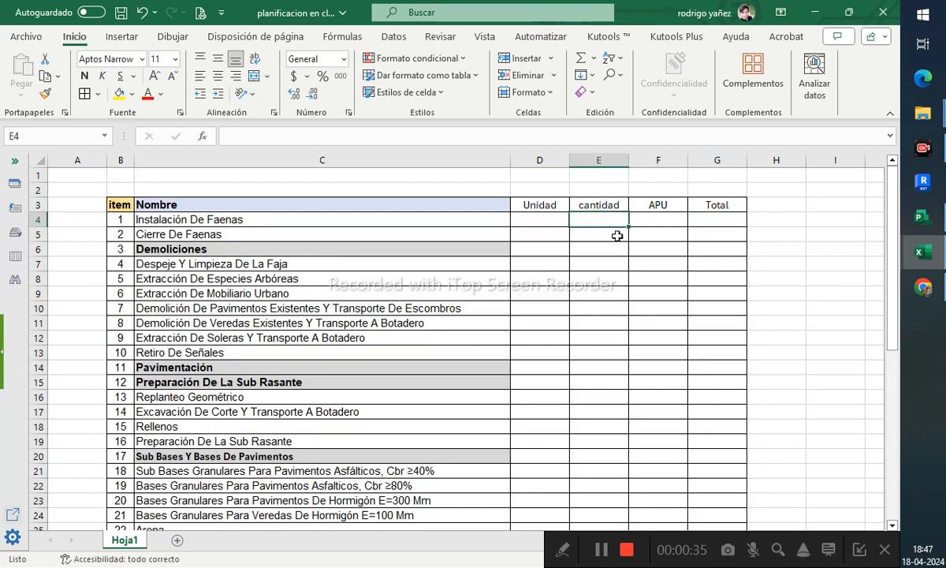
text(0)
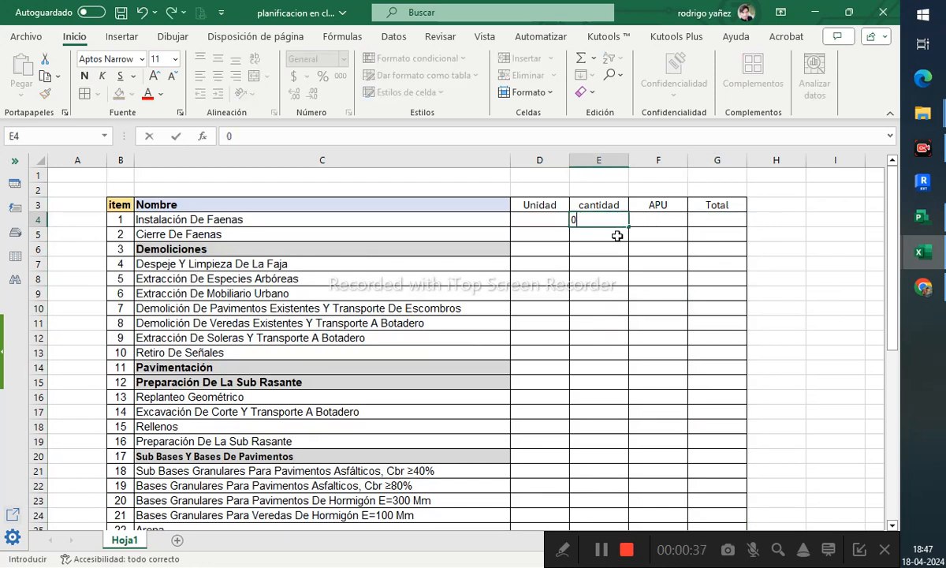
key(Tab)
key(Left)
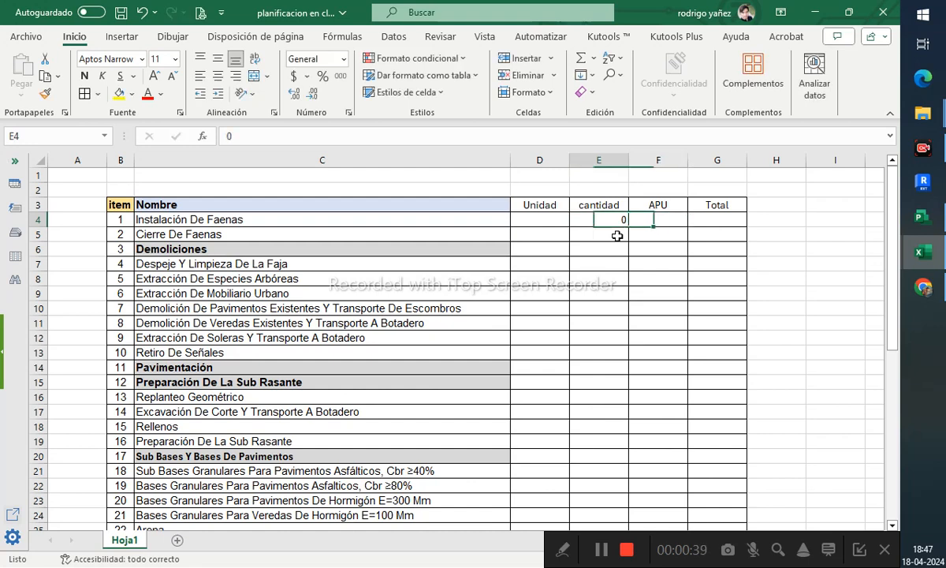
text(2)
key(Right)
text(0)
key(Right)
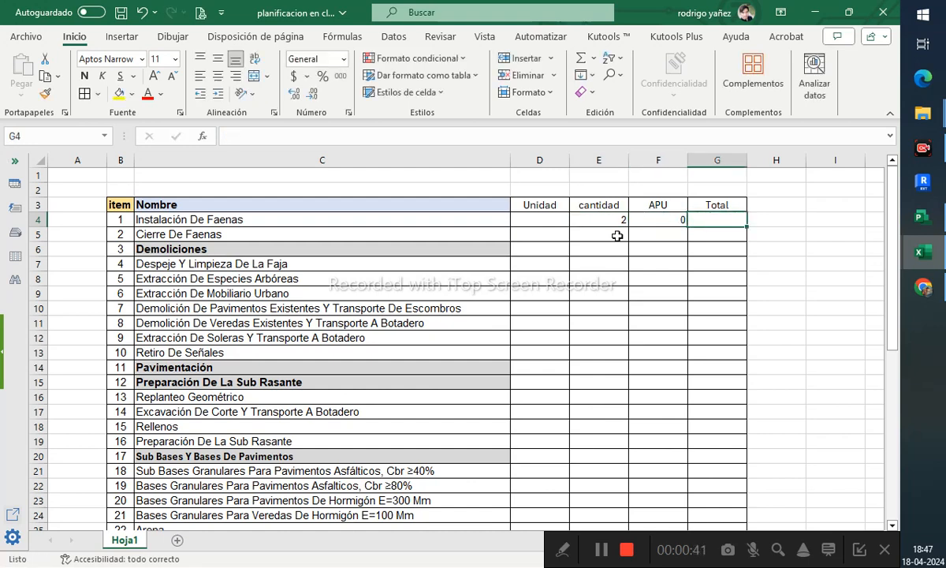
- Enter the formula =E4/F4 in the first Total cell, G4
text(=)
click(616, 222)
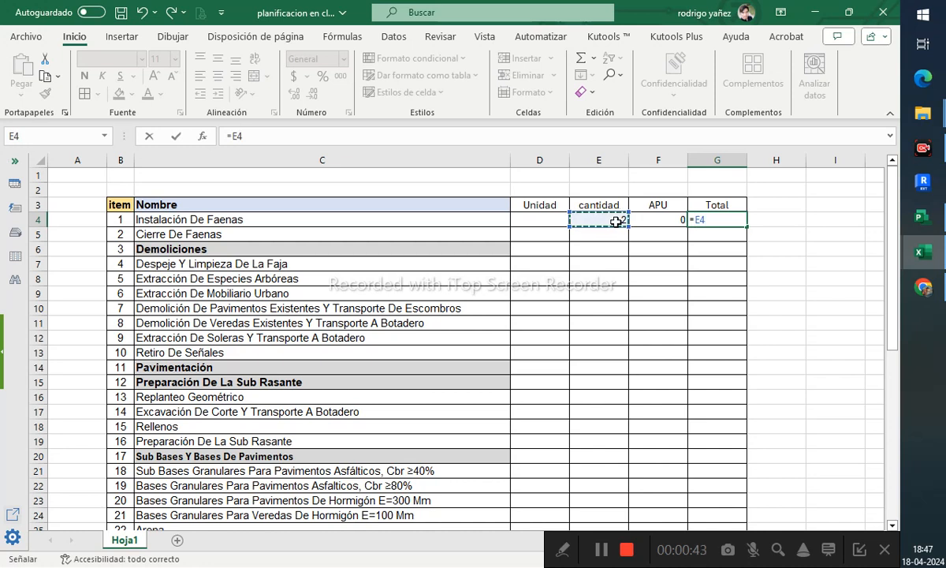
text(/)
click(661, 221)
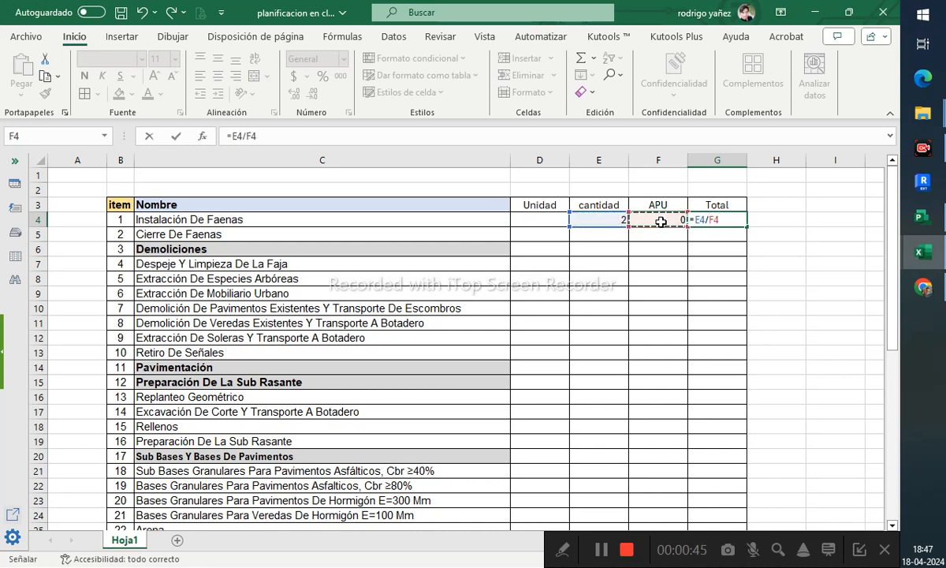
key(Return)
click(716, 217)
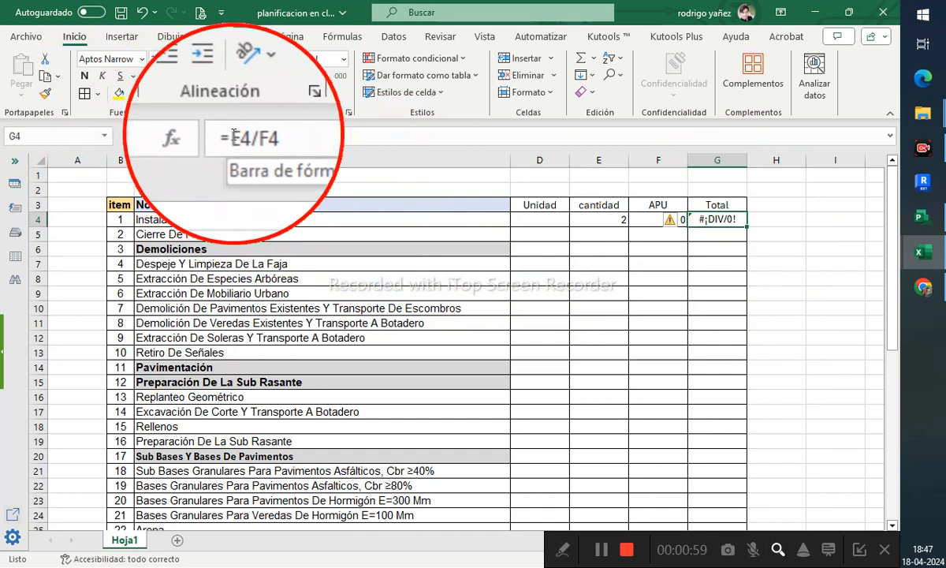
- Wrap the Total formula in SI.ERROR so it reads =SI.ERROR(E4/F4;"0")
click(240, 137)
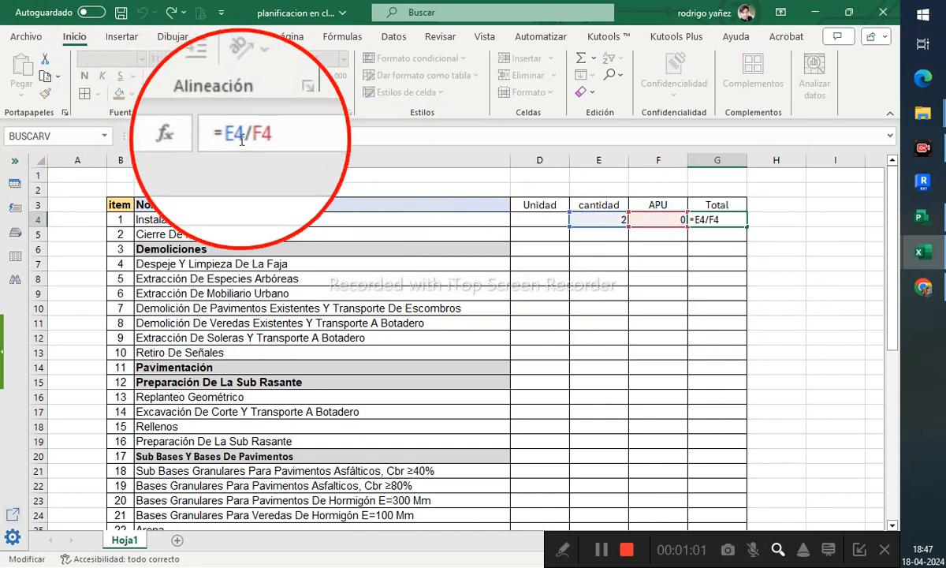
text(si.erro)
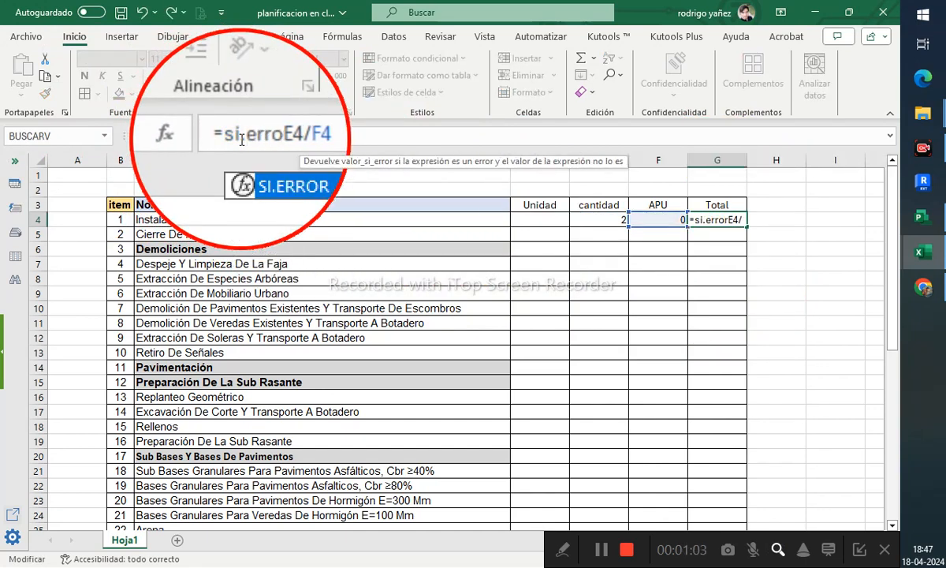
text(r()
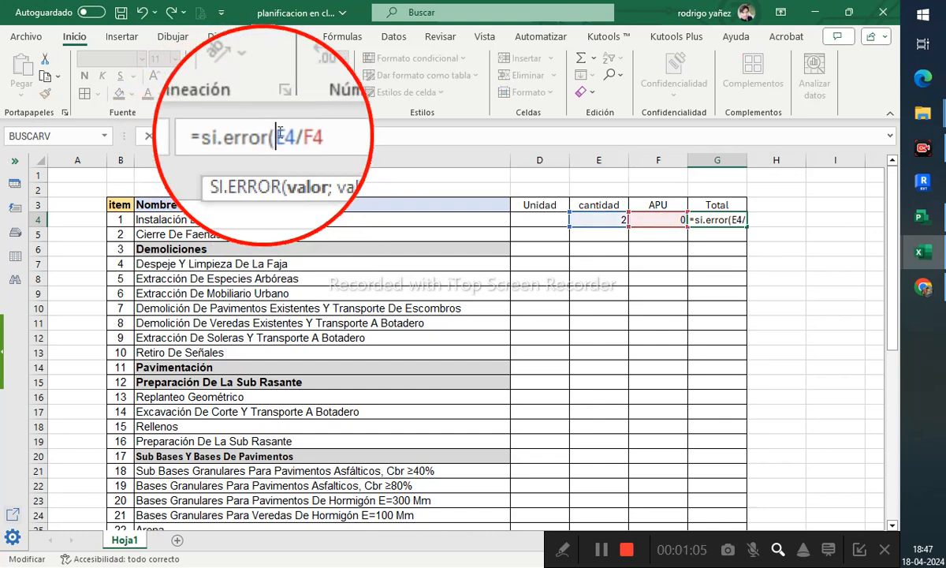
click(302, 135)
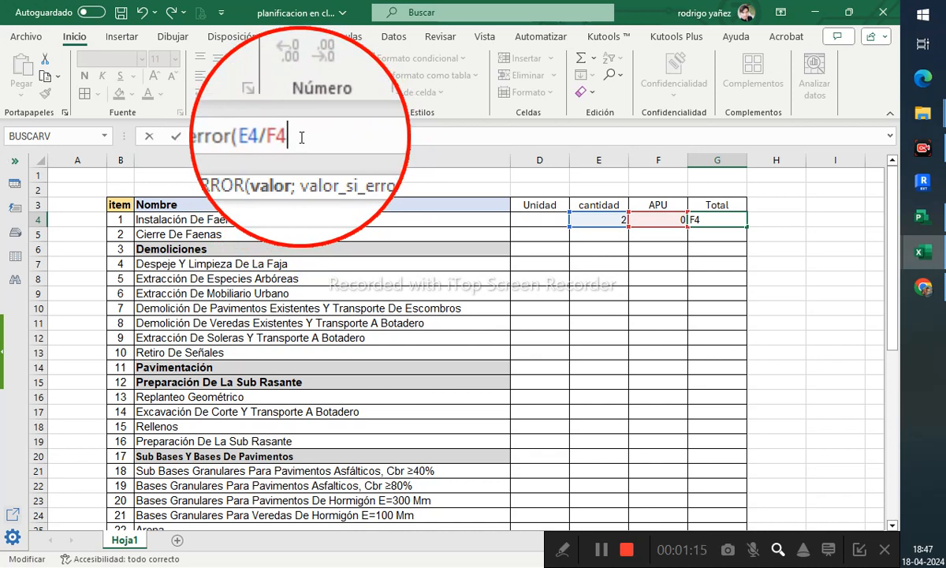
text(;)
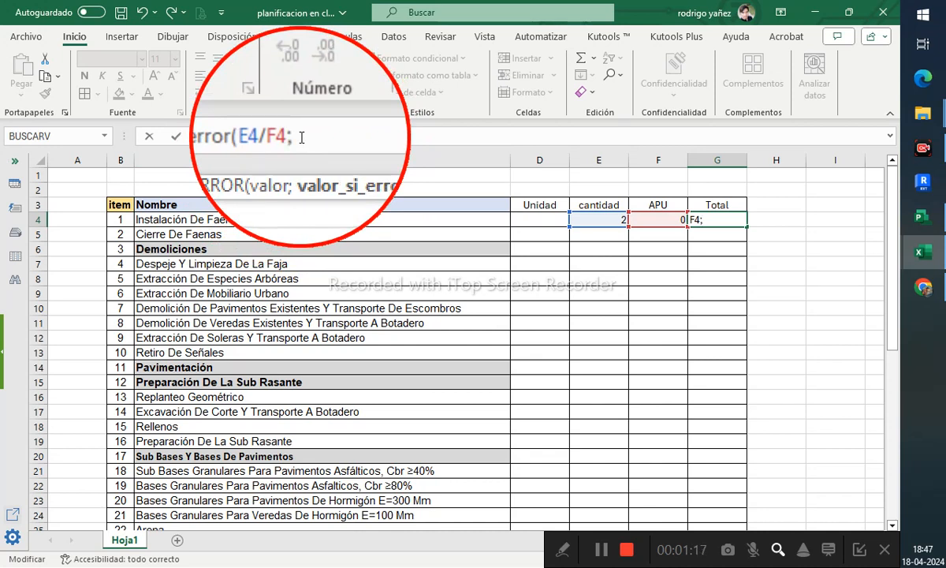
text("0"))
key(Return)
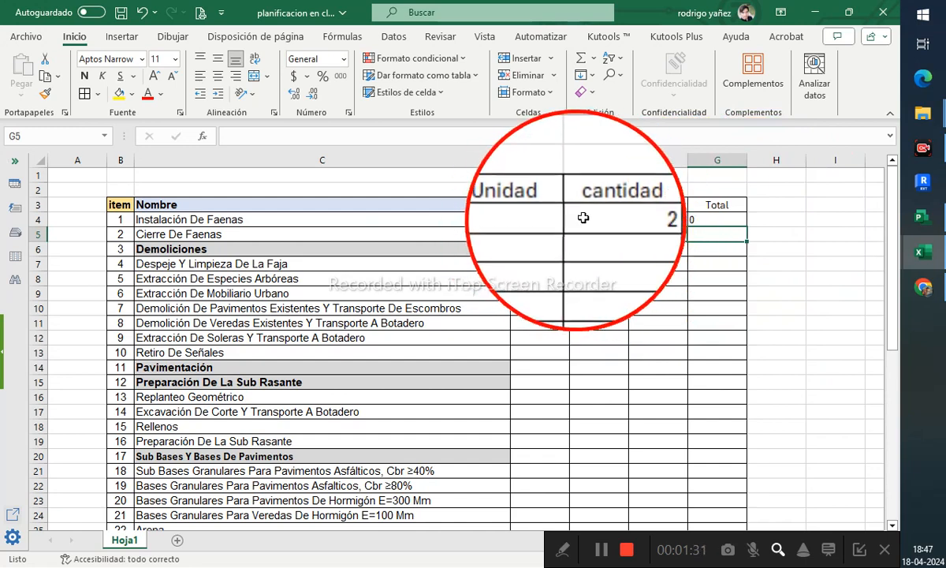
- Paste the unit list into the Unidad column starting at D4
click(552, 222)
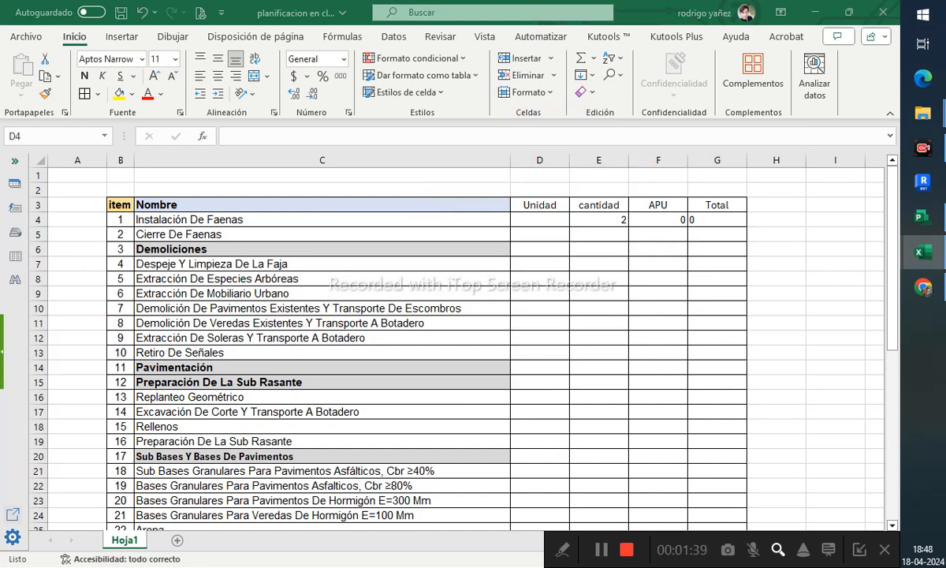
click(540, 222)
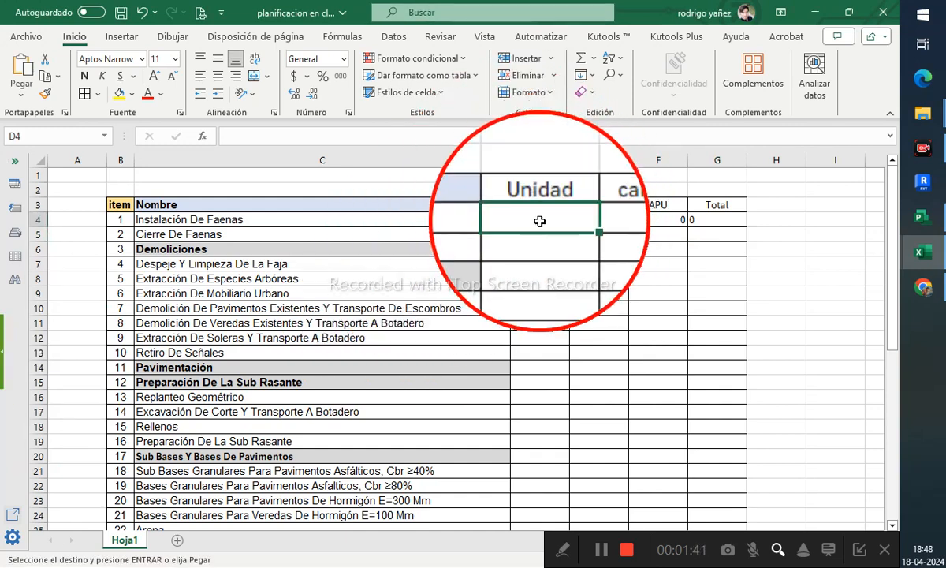
key(ctrl+v)
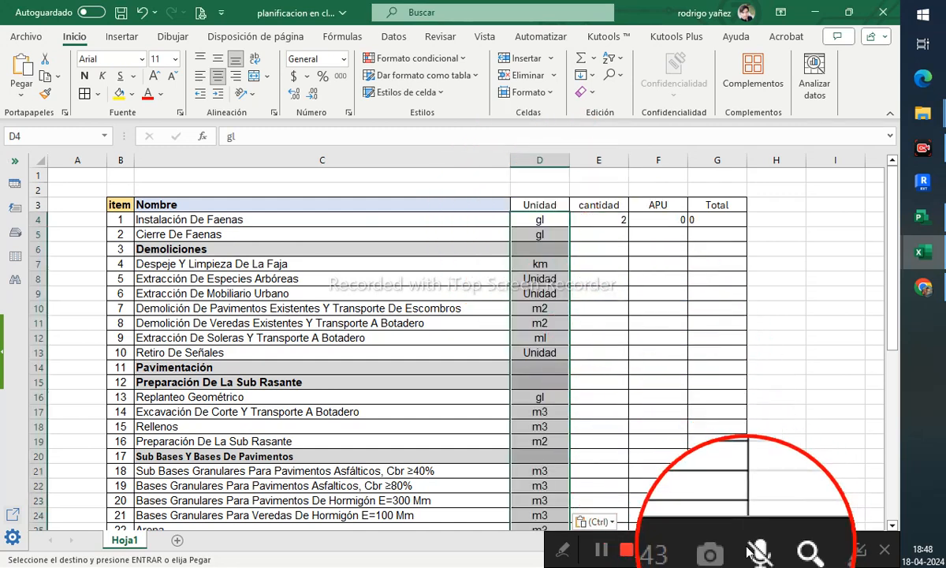
click(650, 253)
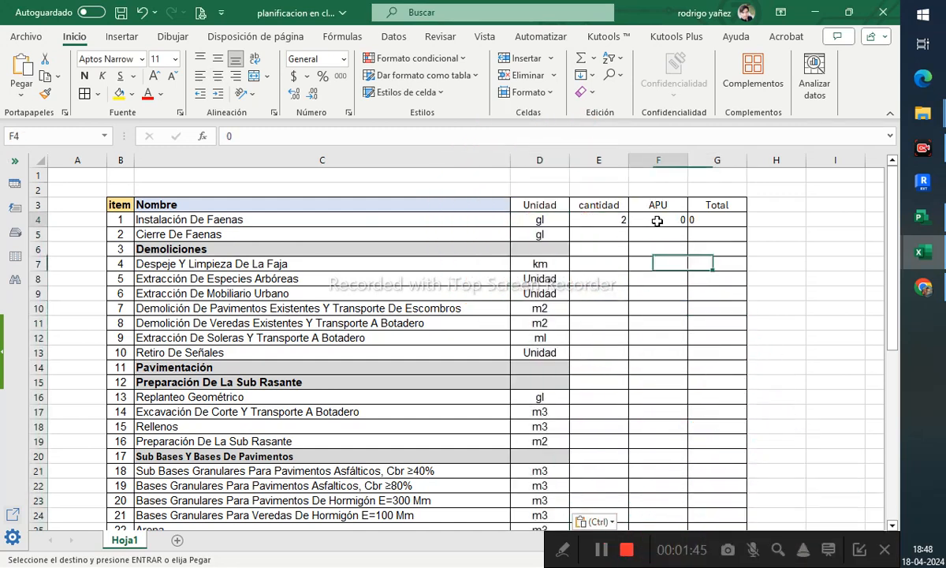
- Fill the Total formula down column G to the last item and center those cells
click(715, 218)
drag(741, 227, 717, 505)
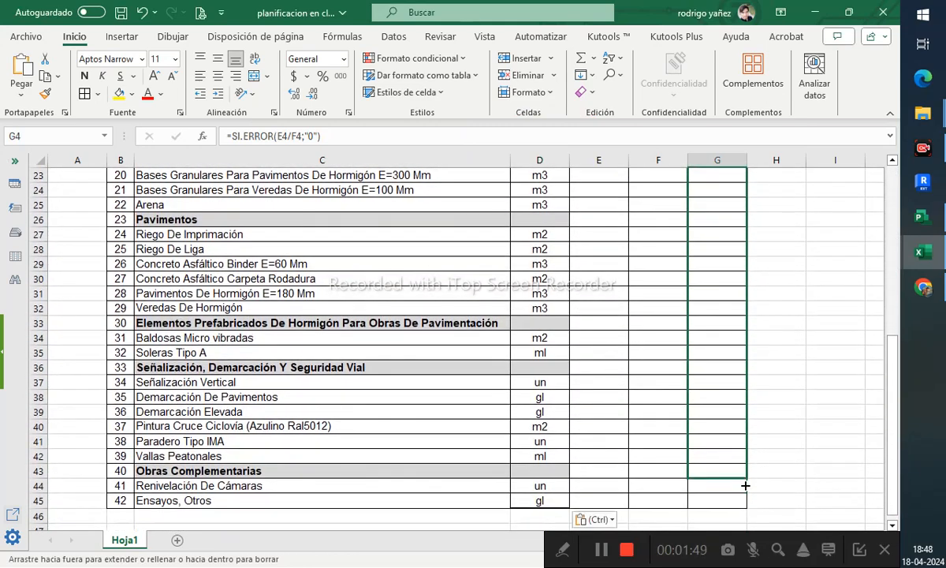
scroll(647, 426, up, 6)
scroll(648, 426, up, 2)
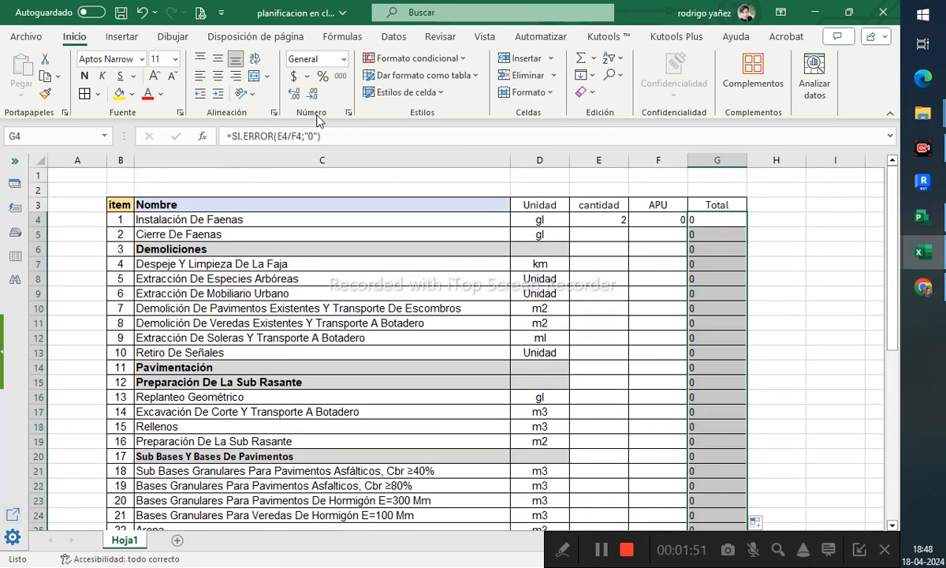
click(218, 75)
click(792, 232)
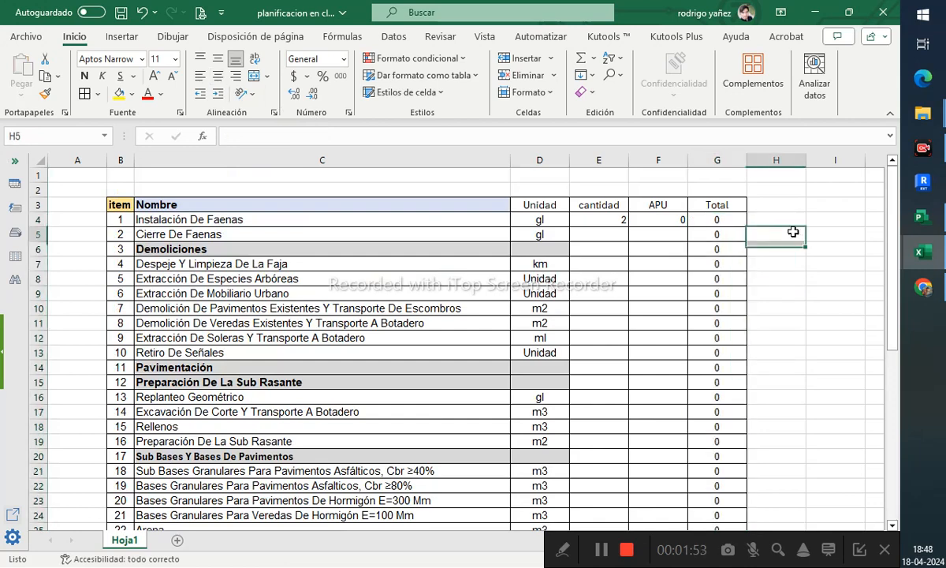
- Enter APU values 2536, 316 and 215 for the first three rows
click(716, 223)
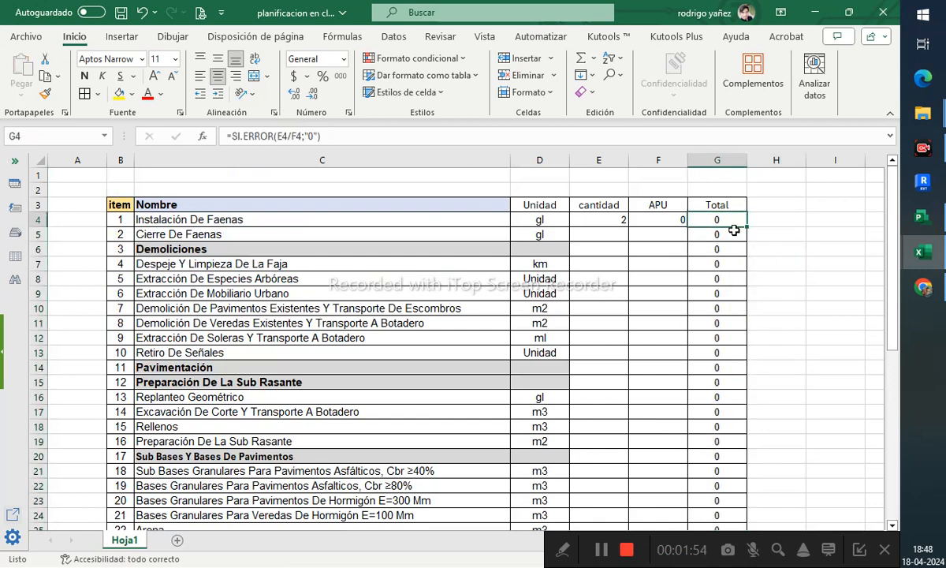
click(670, 222)
text(2536)
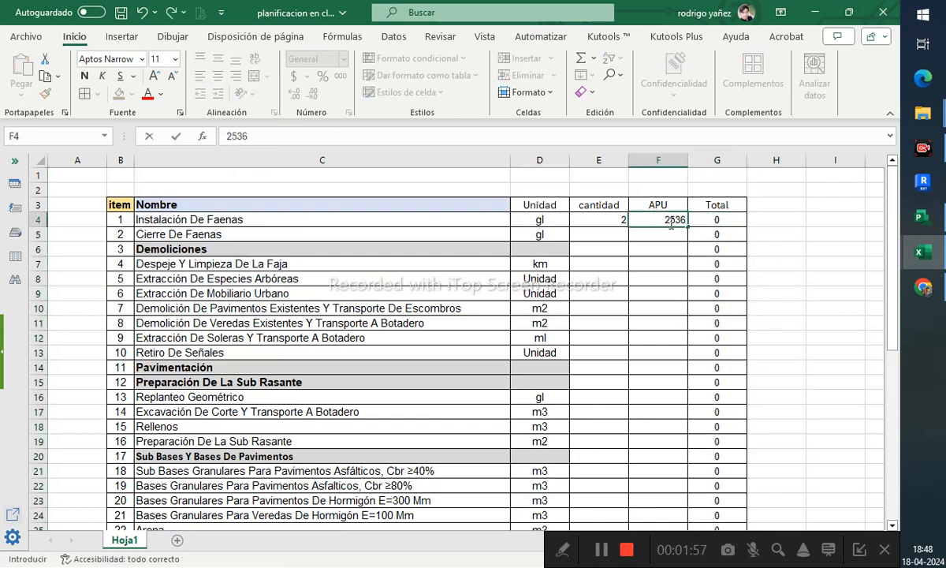
key(Return)
text(316)
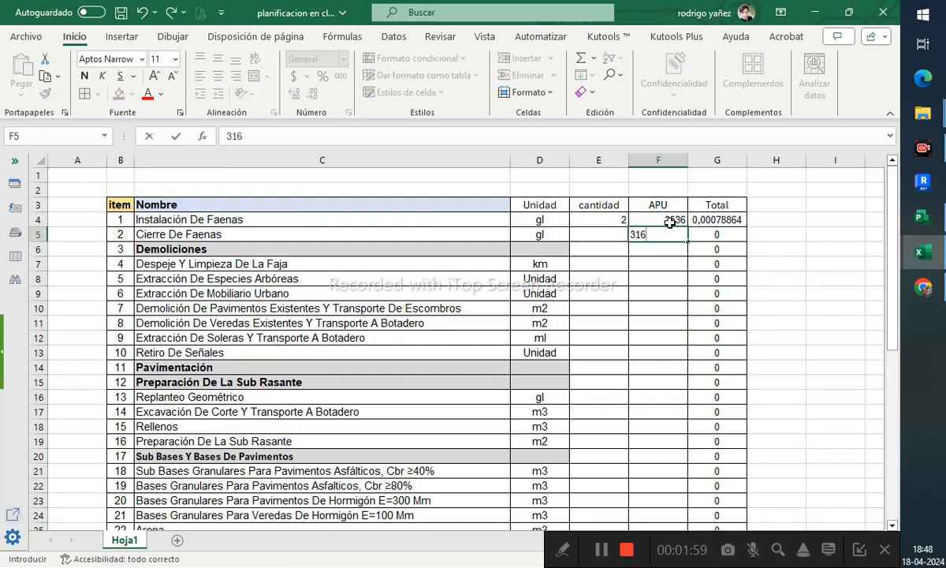
key(Return)
text(215)
key(Return)
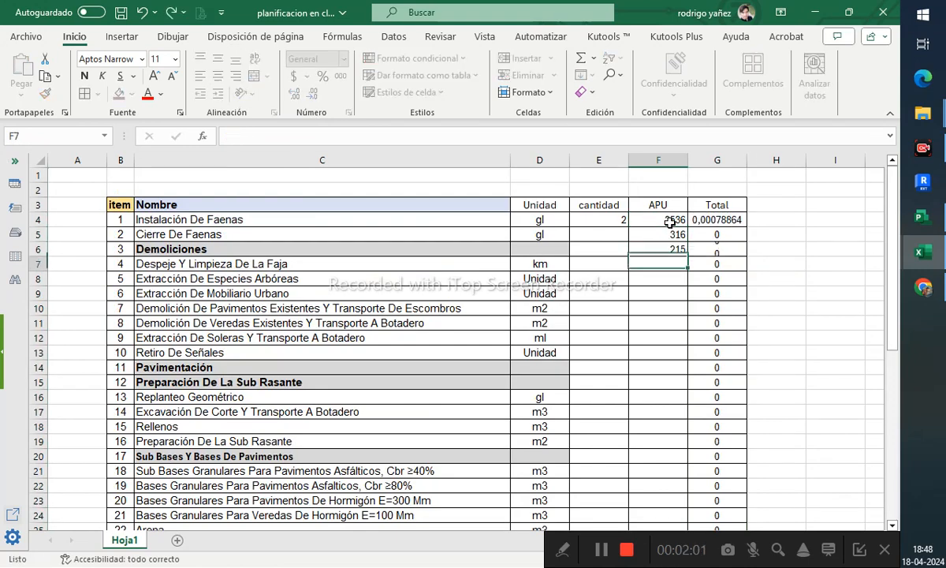
- Change the Total formula in G4 to multiply instead of divide: =SI.ERROR(E4*F4;"0")
click(698, 218)
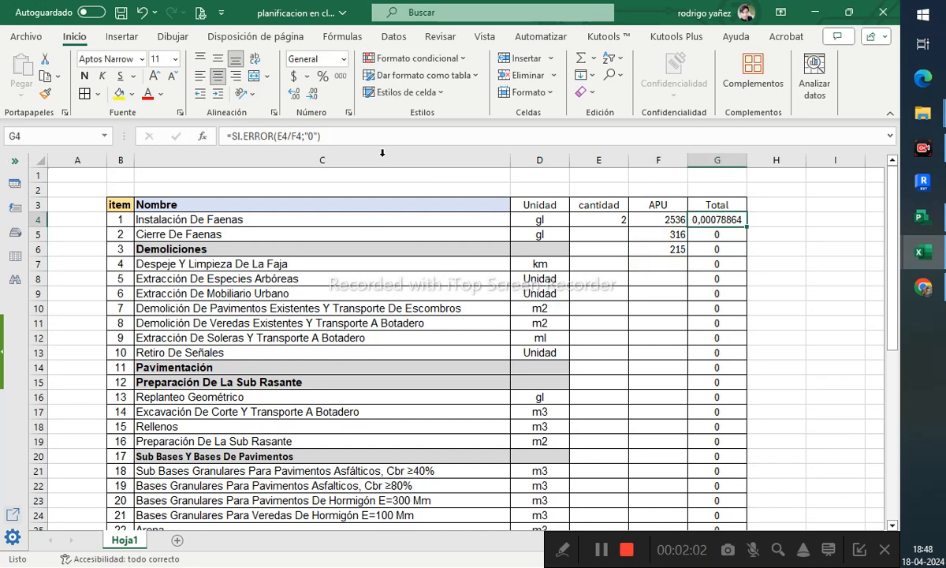
click(301, 136)
key(BackSpace)
text(*)
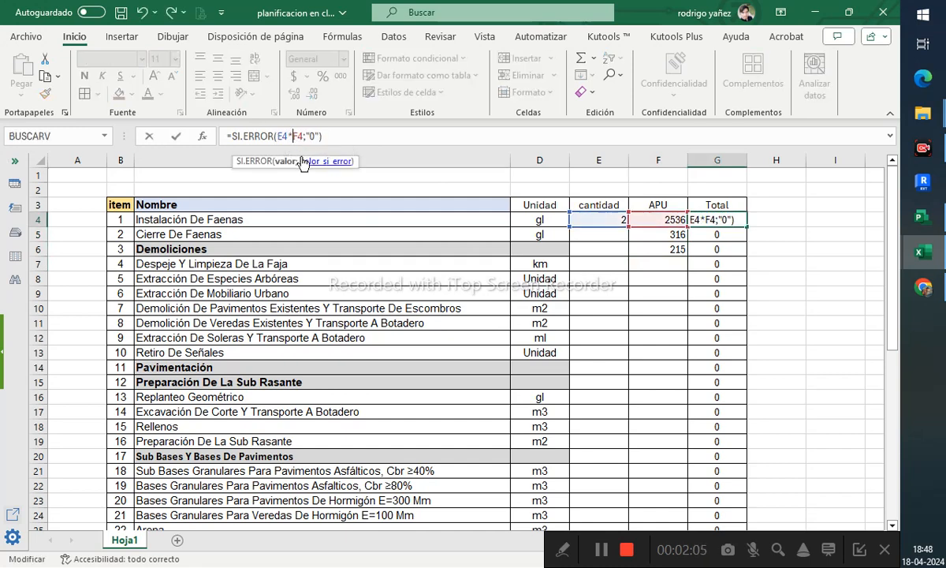
key(Return)
click(744, 223)
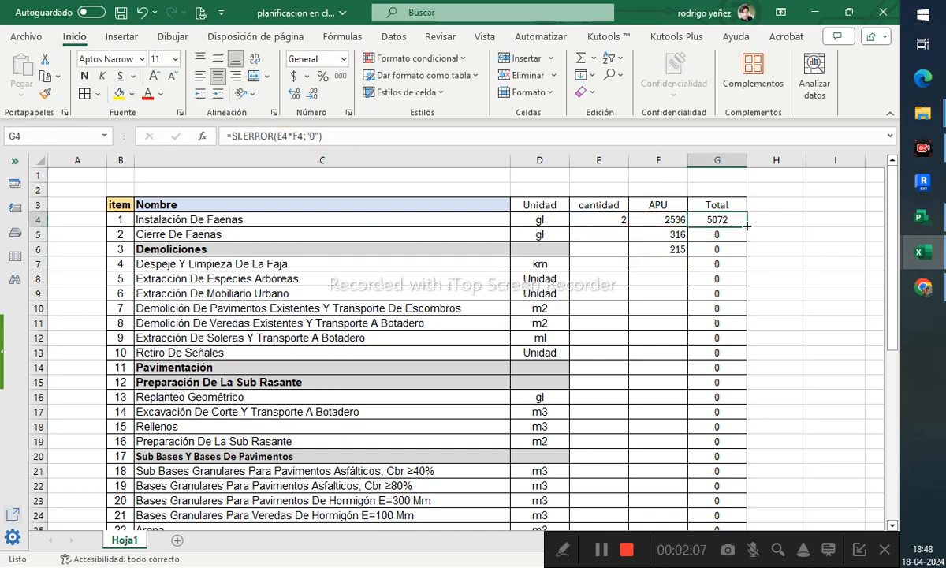
- Copy the updated Total formula down column G and enter APU values 364 and 54 for items 4 and 5
double_click(746, 226)
click(672, 253)
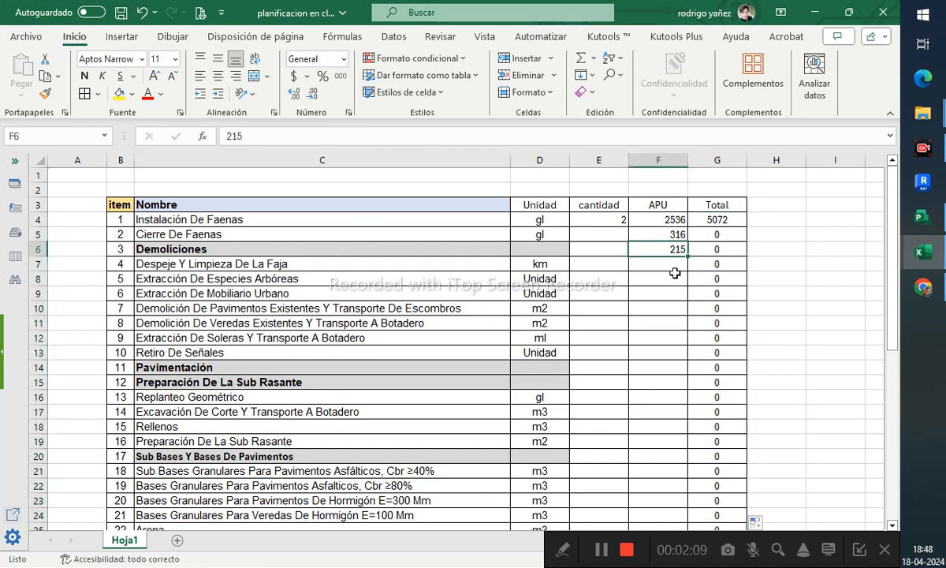
click(676, 266)
text(34)
key(Return)
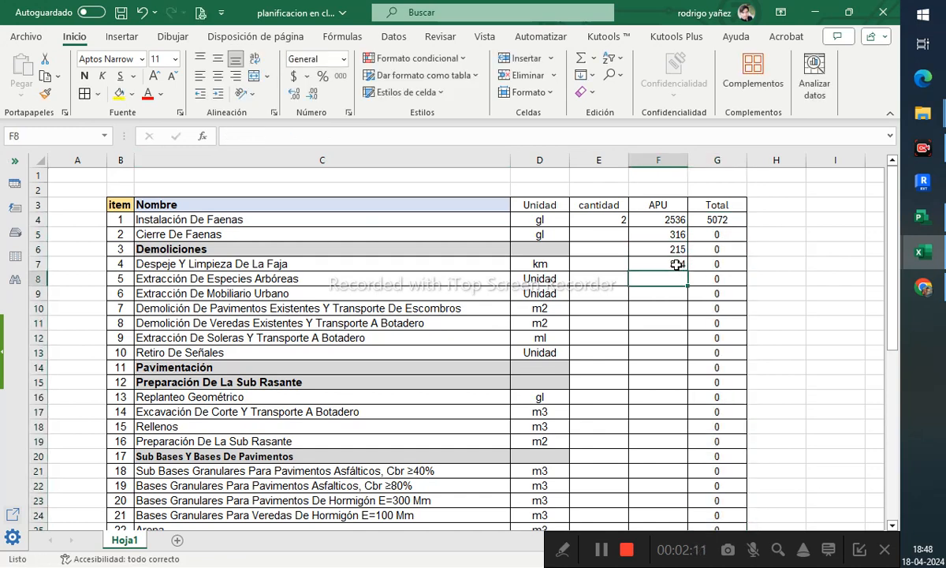
text(54)
key(Return)
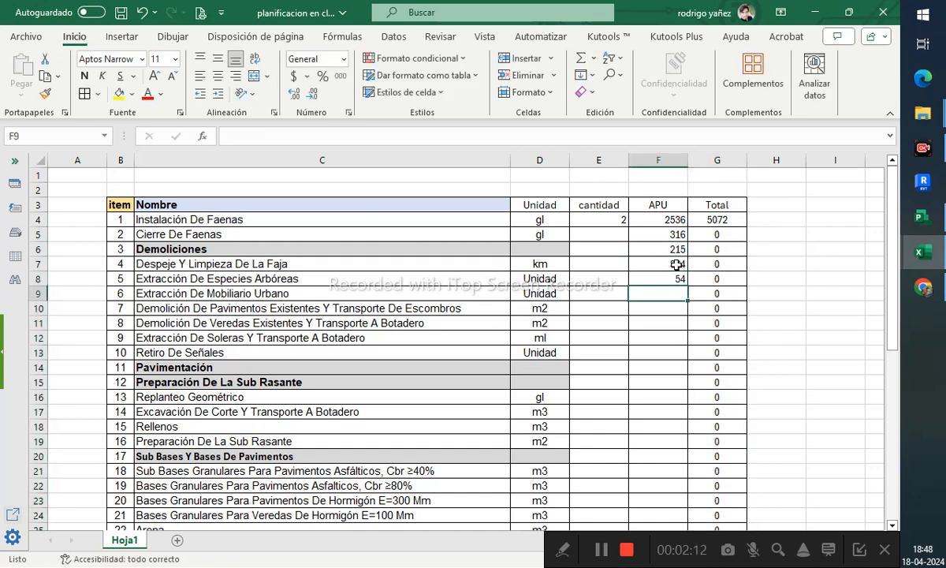
- Check the G4 formula and refill the Total formula from G4 down to row 16
click(712, 222)
click(287, 136)
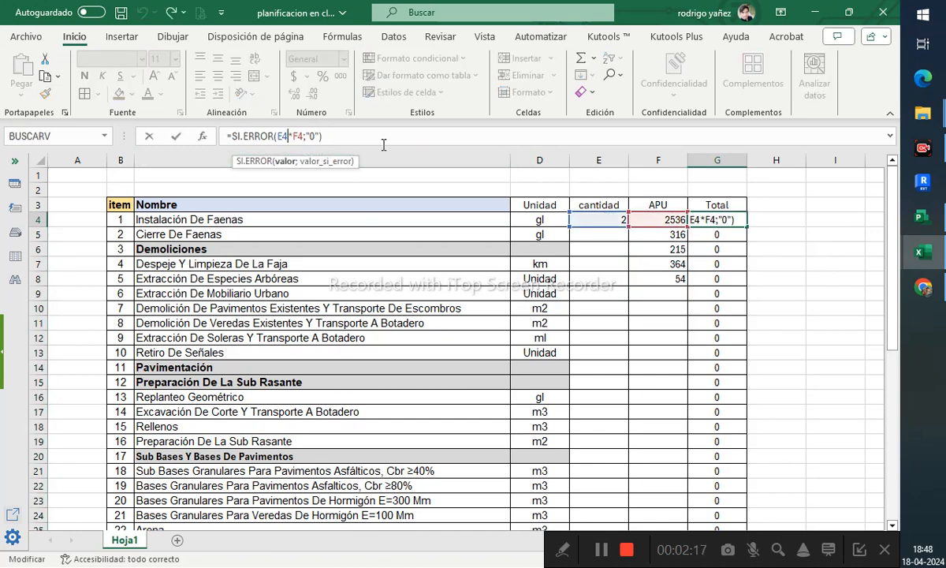
key(Return)
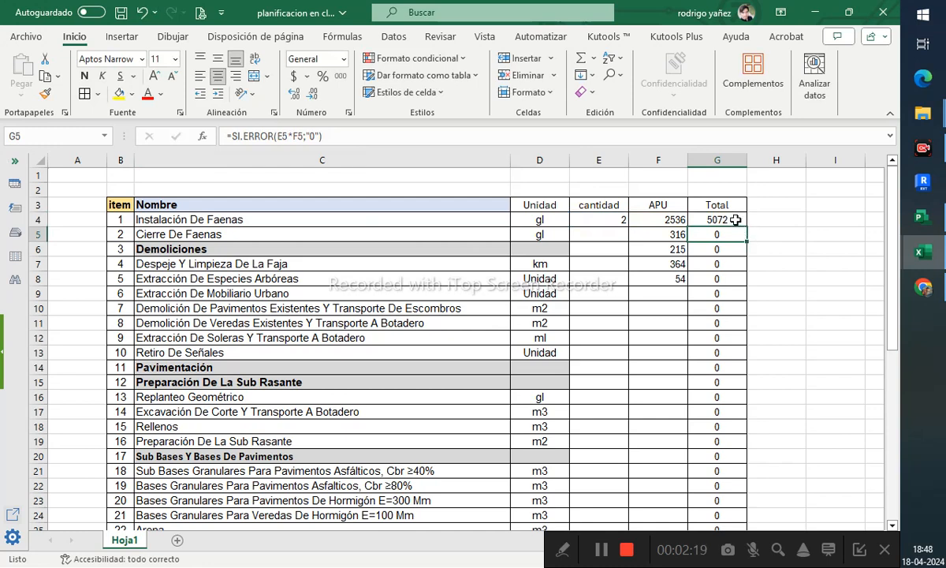
click(734, 221)
drag(747, 226, 759, 401)
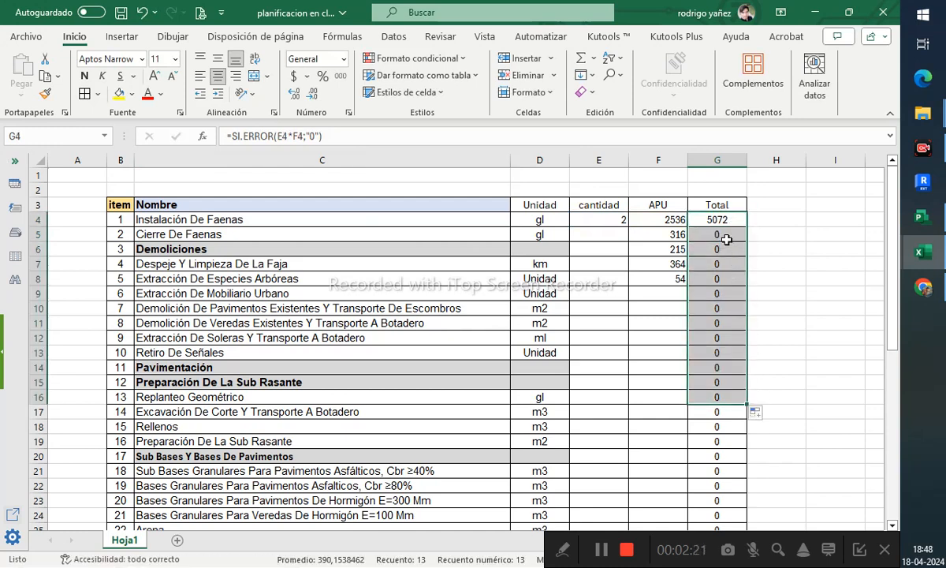
- Replace the Total formula in G5 with =PRODUCTO(E5:F5)
click(727, 238)
drag(364, 139, 147, 138)
text(=)
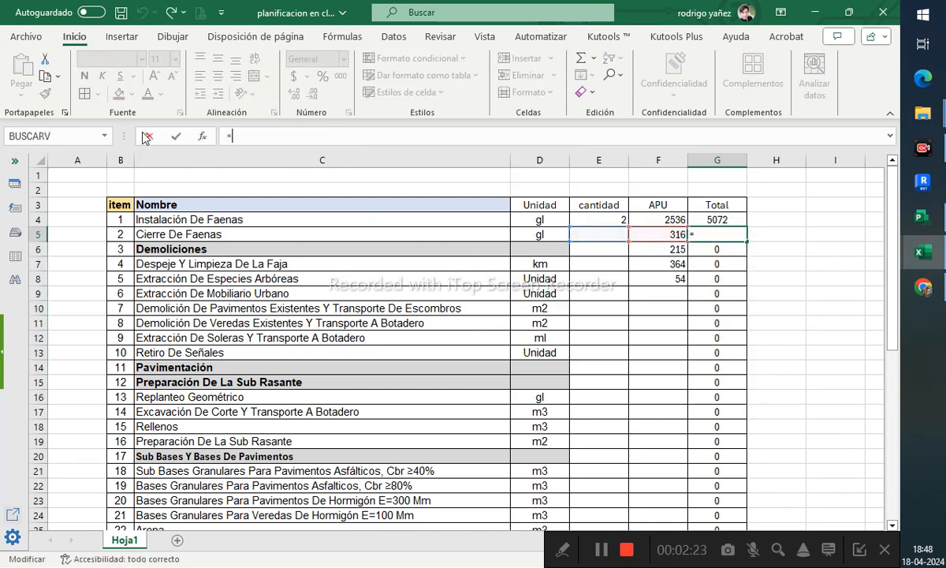
text(prdo)
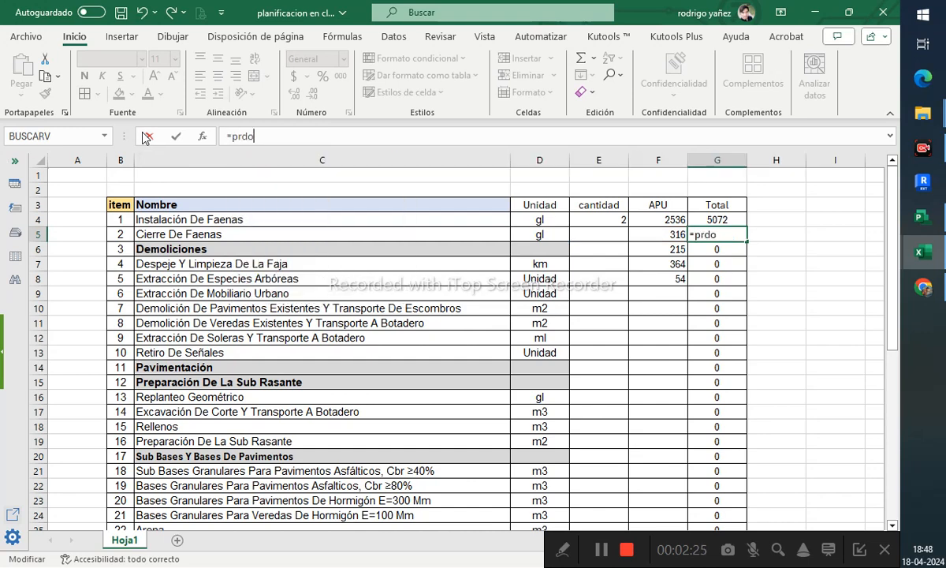
key(BackSpace)
key(BackSpace)
text(od)
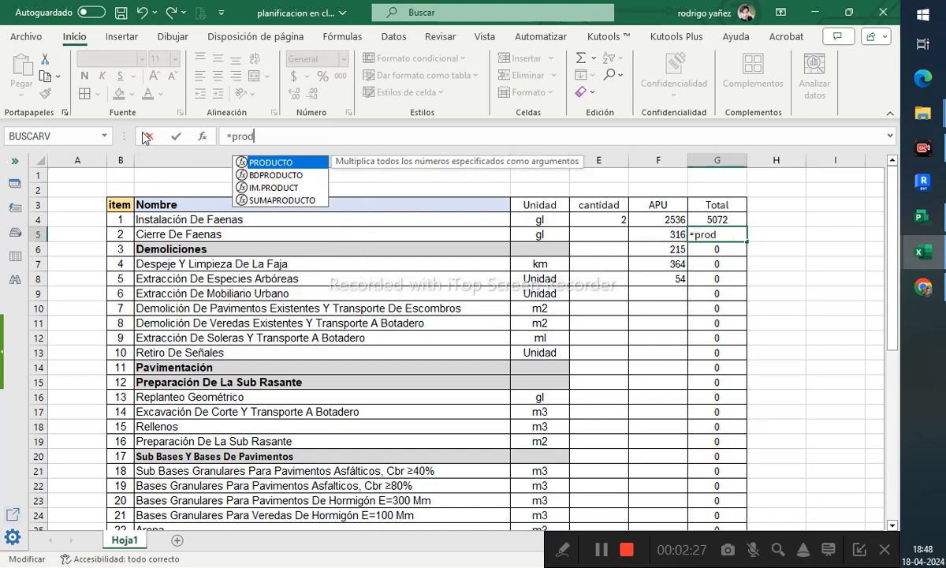
text(ucto()
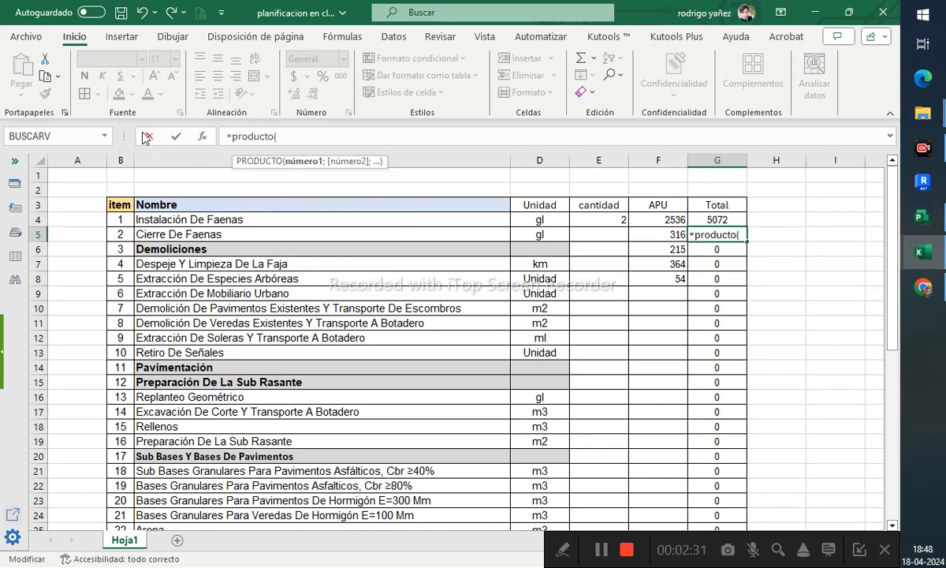
drag(591, 234, 649, 234)
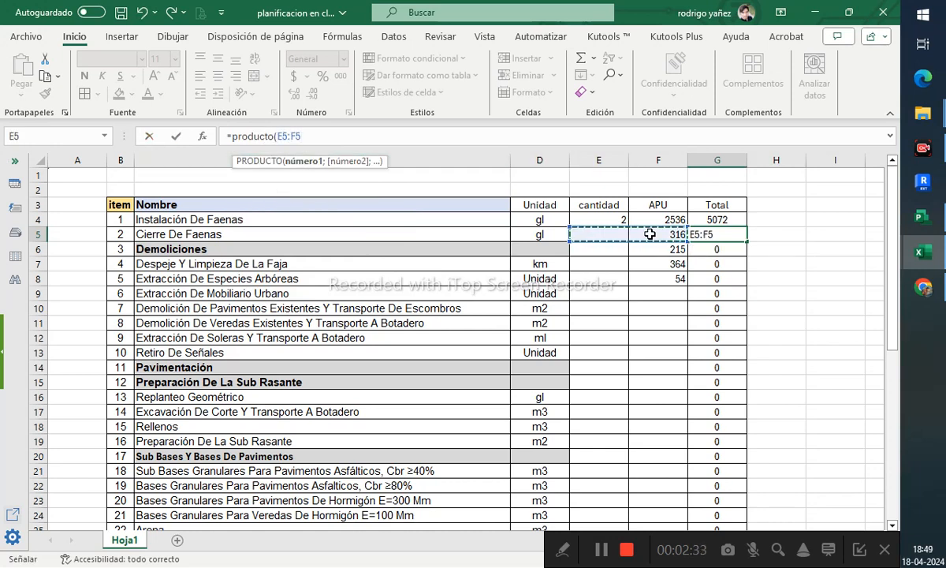
text())
key(Return)
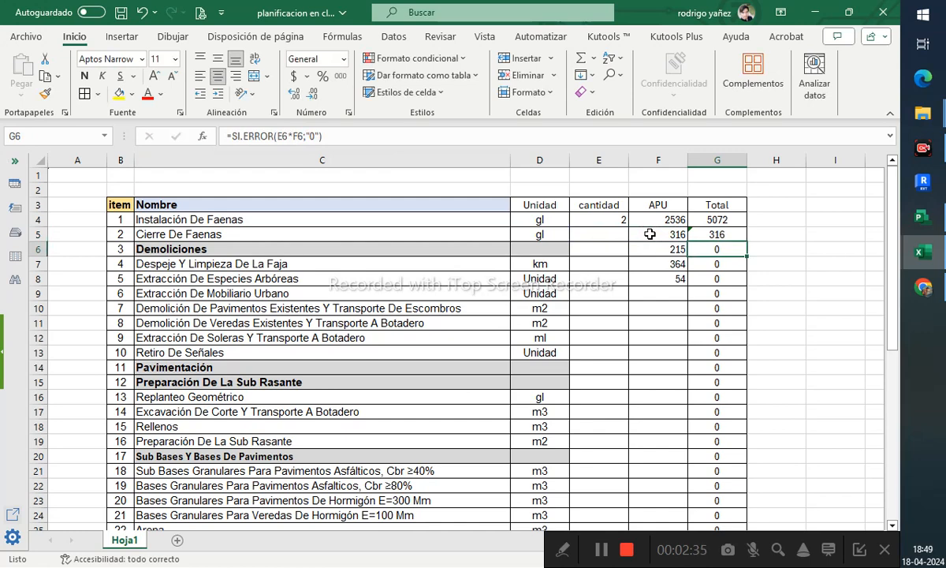
- Insert a new blank column before the APU column
click(659, 160)
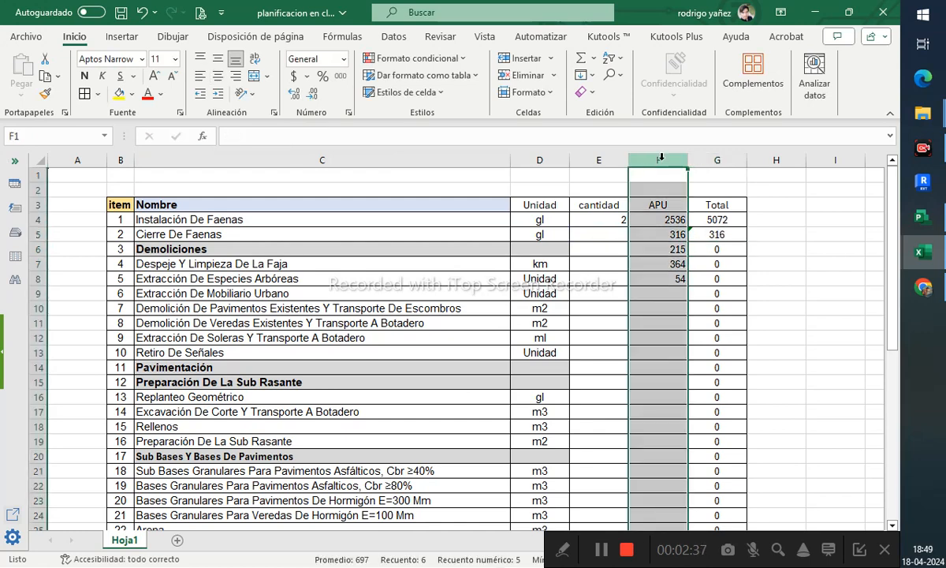
right_click(661, 161)
click(705, 306)
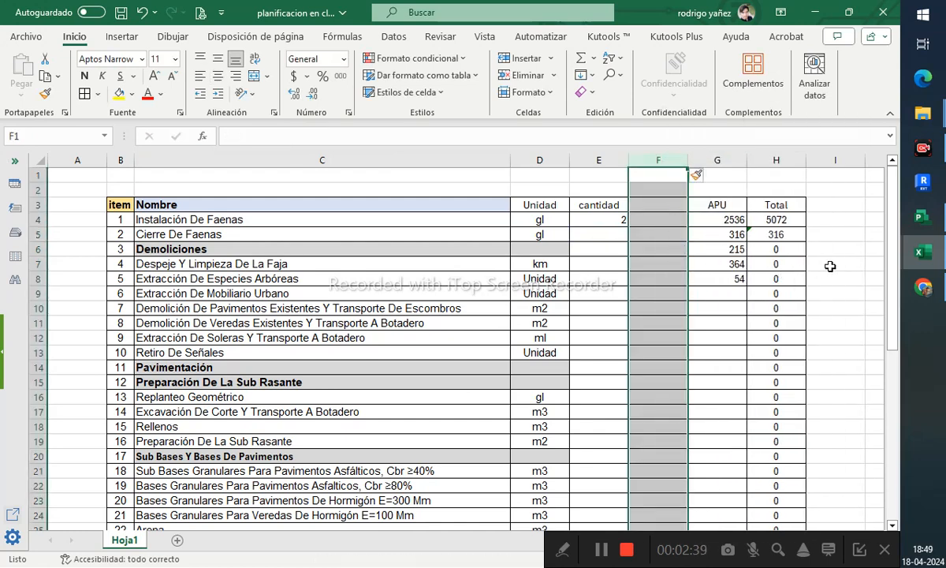
- Enter a cantidad of 2 for item 2, Cierre De Faenas
click(777, 235)
click(620, 235)
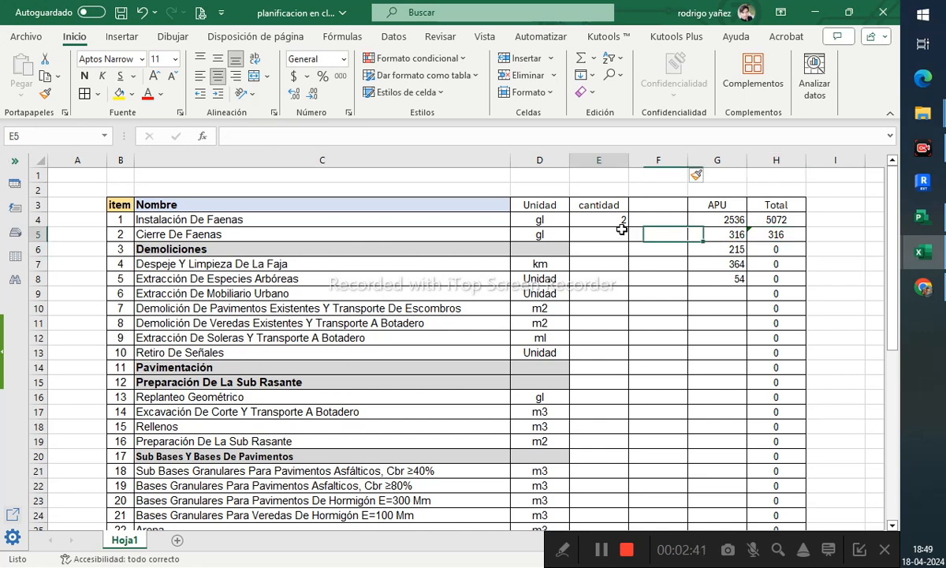
text(2)
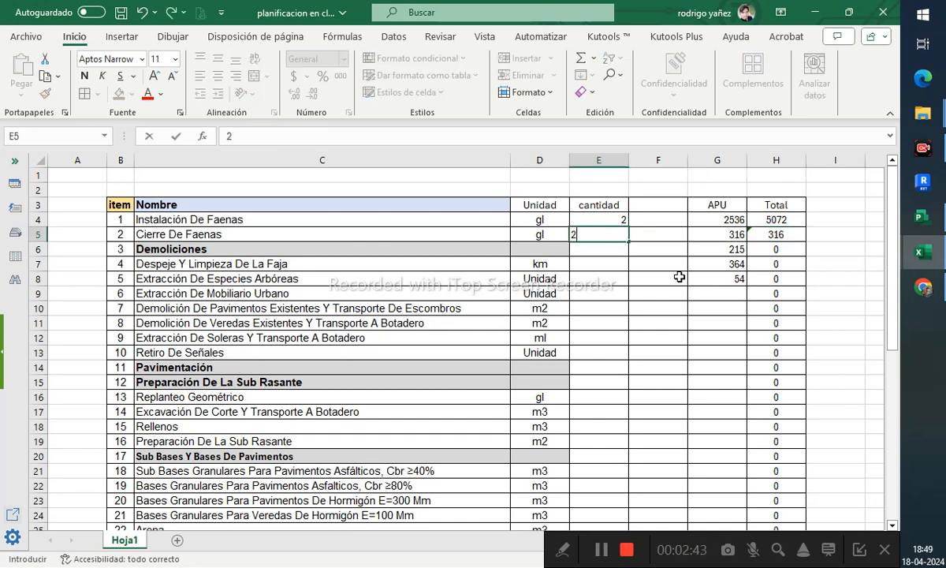
key(Tab)
- Write a test formula =E2*F2*G2 in H2 above the Total header
click(763, 192)
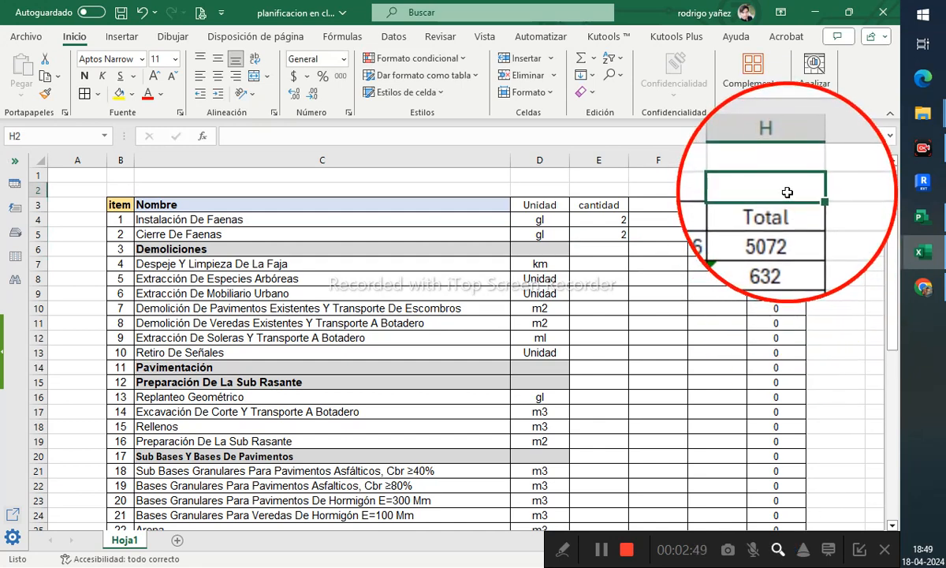
text(=)
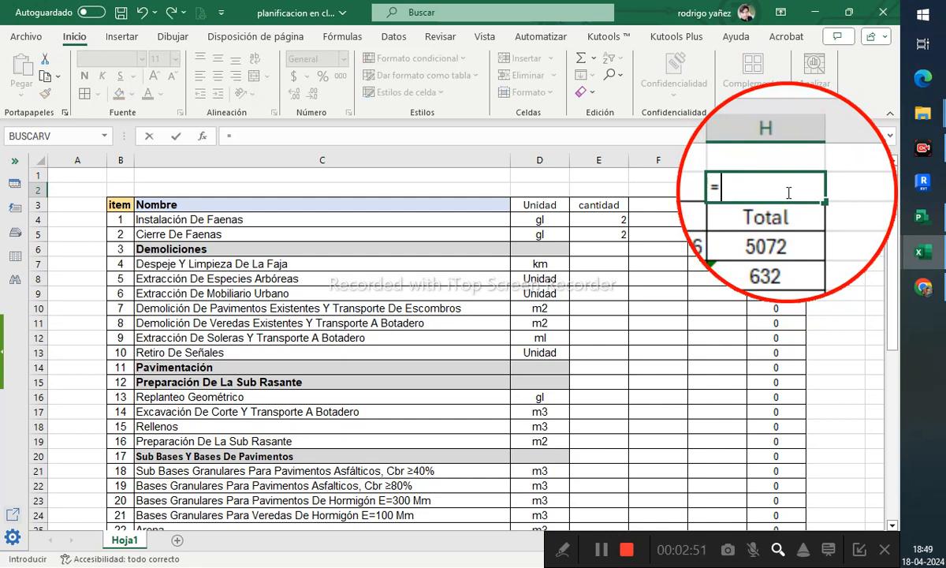
click(621, 188)
text(*)
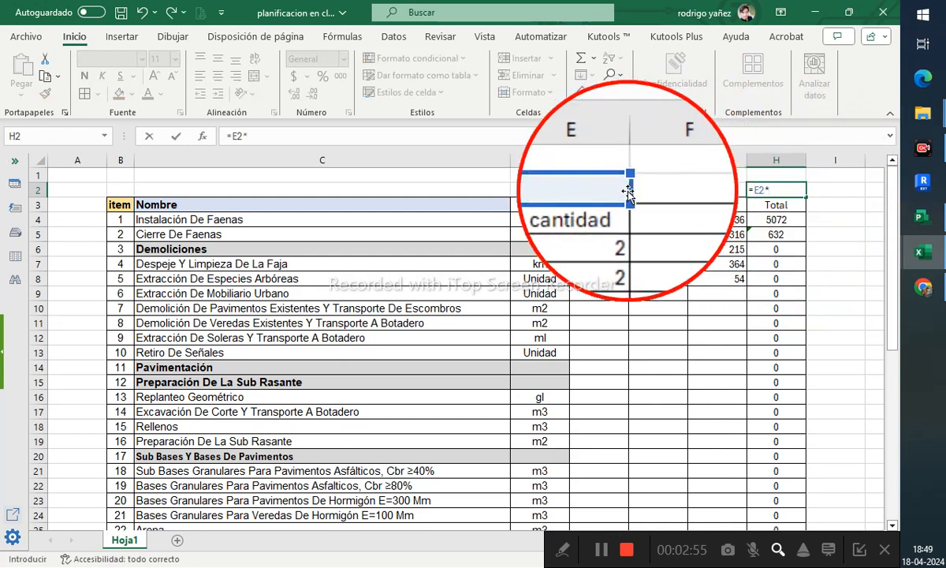
click(669, 191)
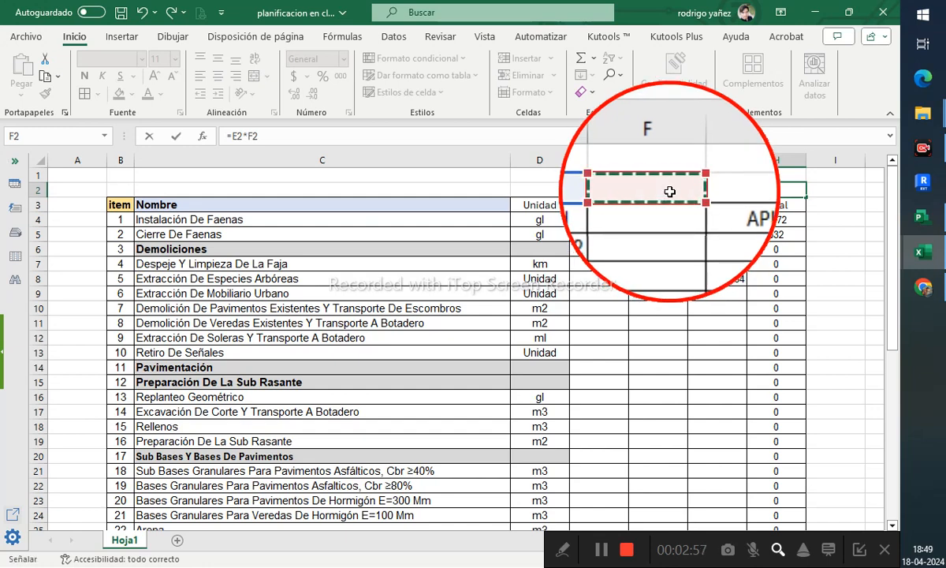
text(*)
click(706, 190)
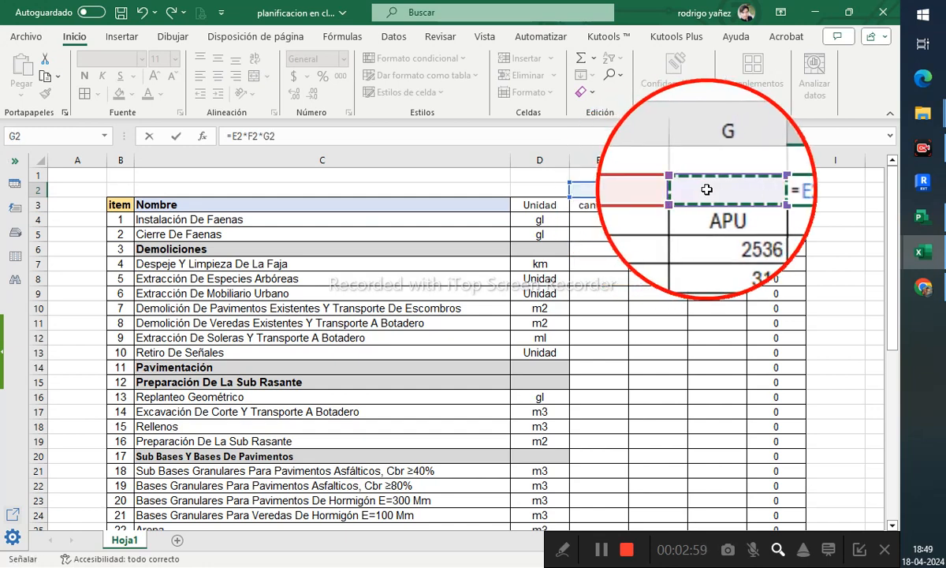
key(Return)
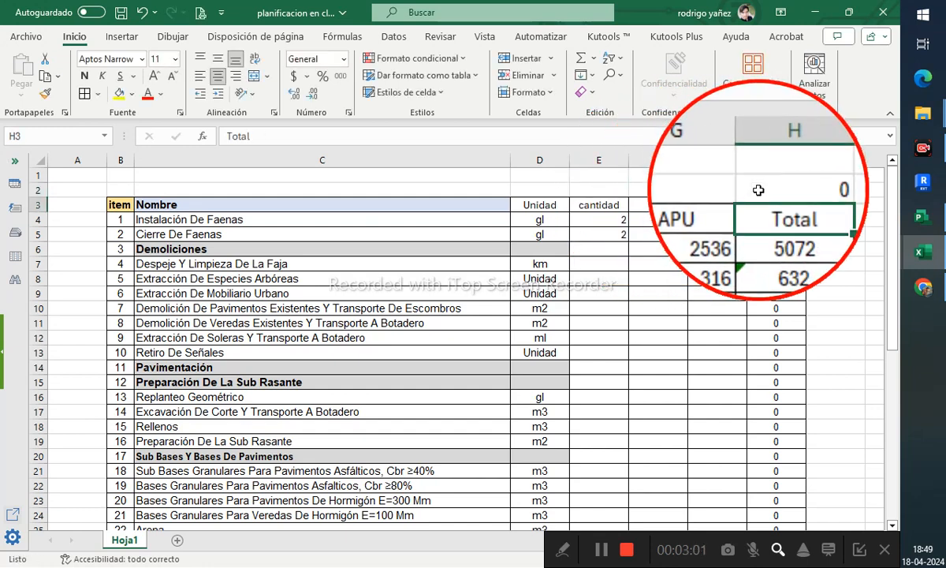
- Enter test values 1, 2 and 3 in E2, F2 and G2
click(596, 190)
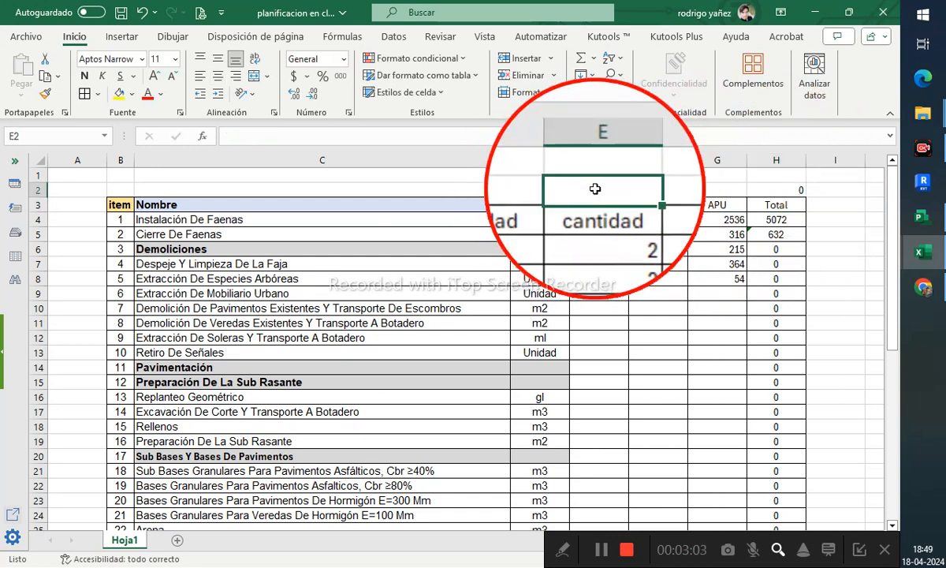
text(1)
click(653, 189)
text(2)
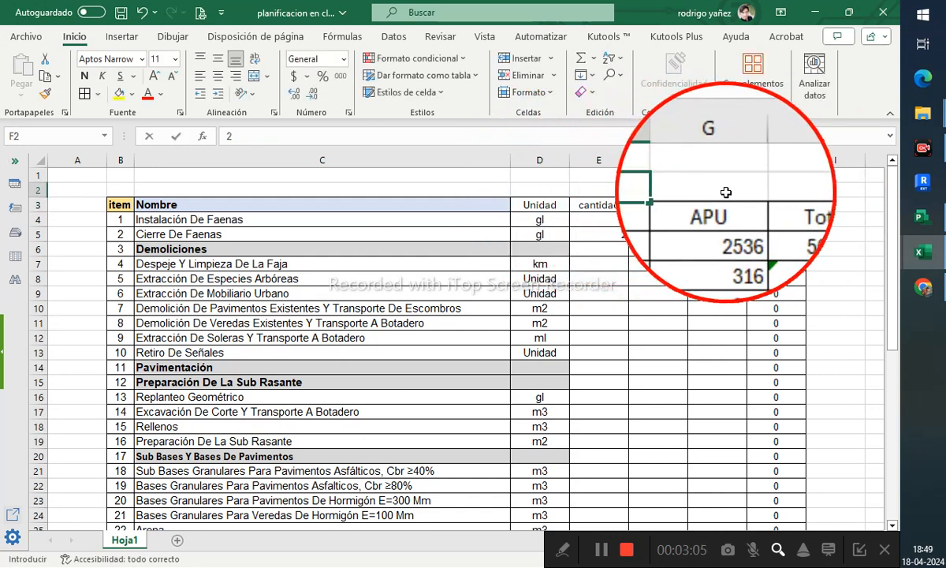
click(726, 192)
text(3)
key(Return)
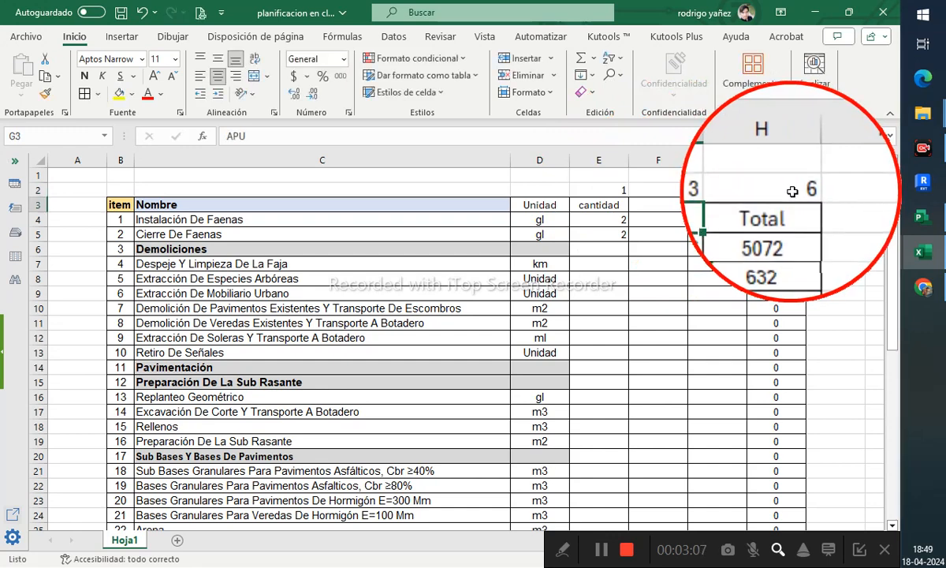
- Replace the H2 test formula with =PRODUCTO(E2:G2)
click(769, 192)
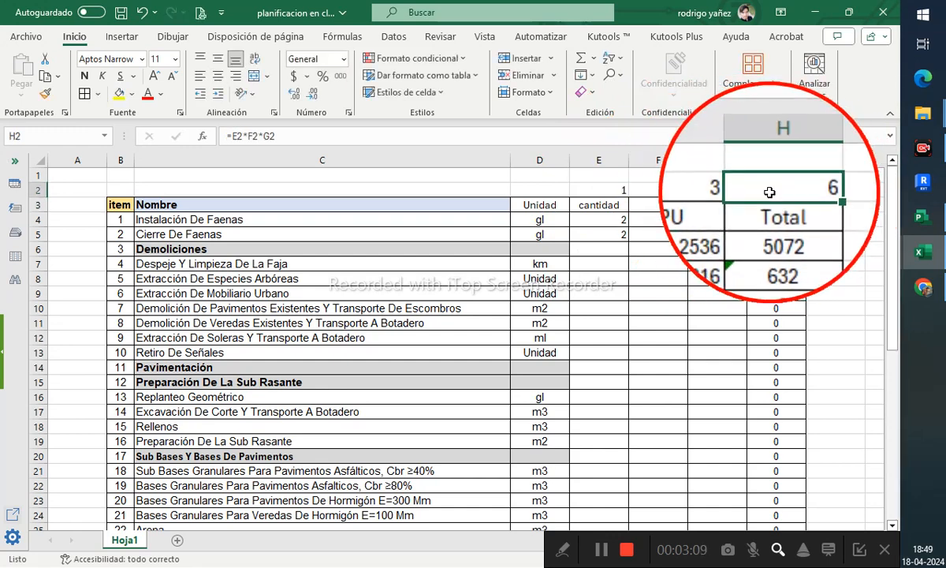
text(=produ)
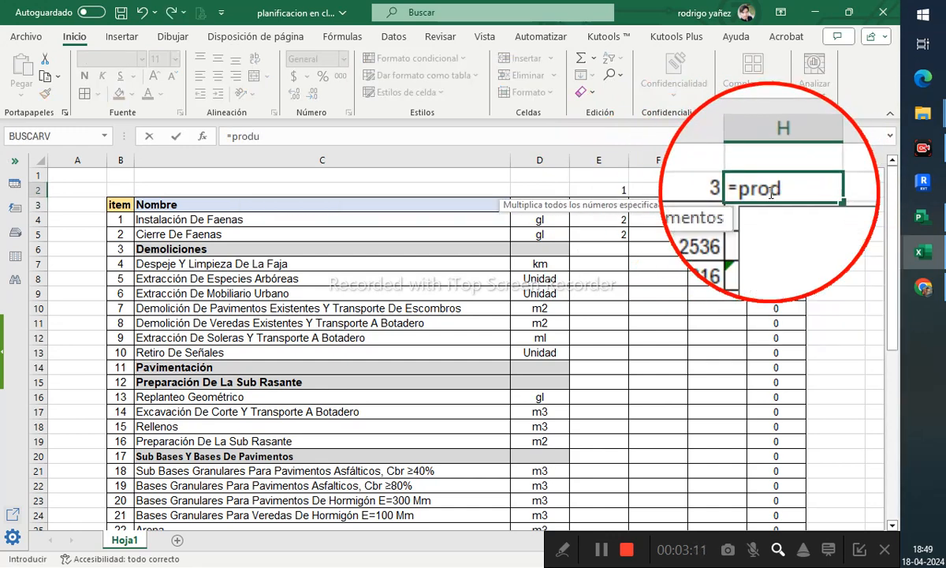
text(cto()
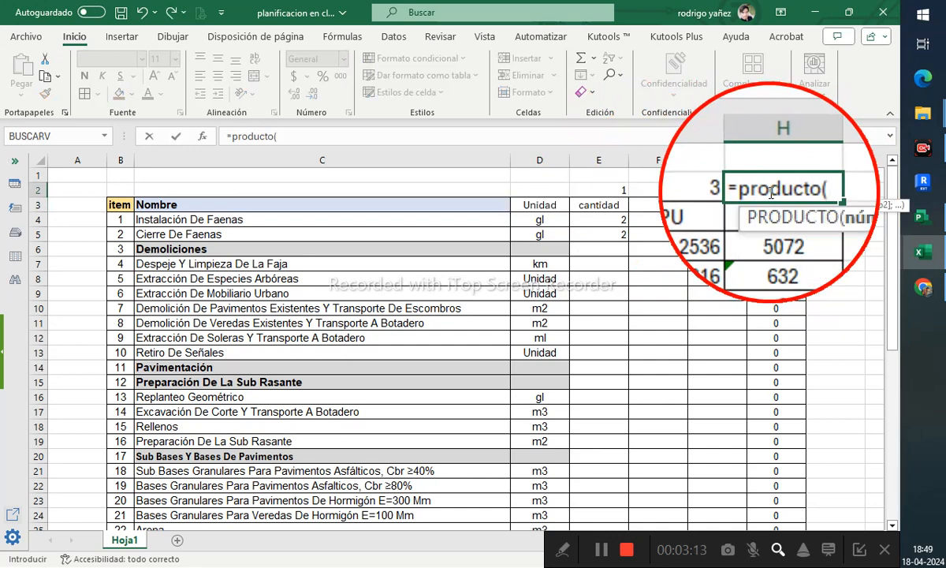
drag(619, 190, 723, 192)
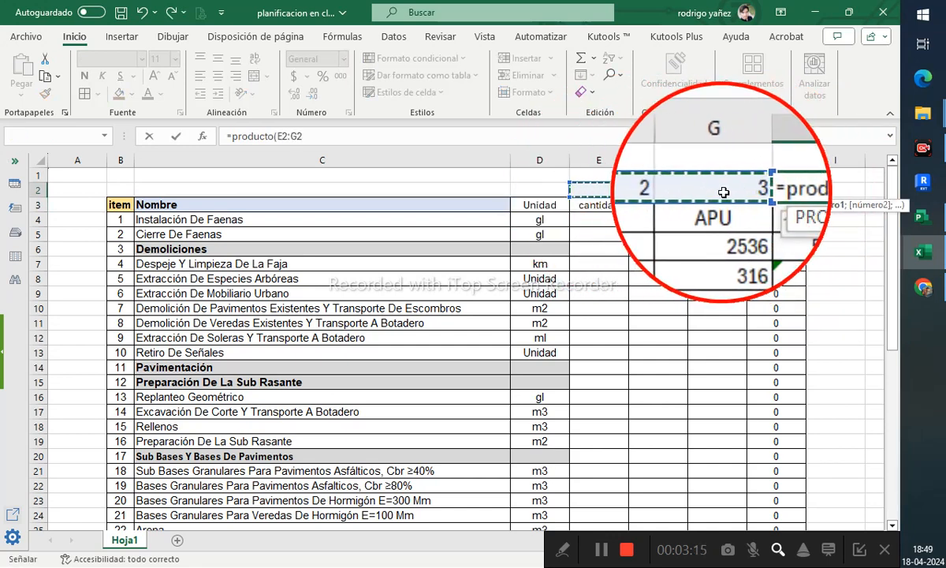
key(Return)
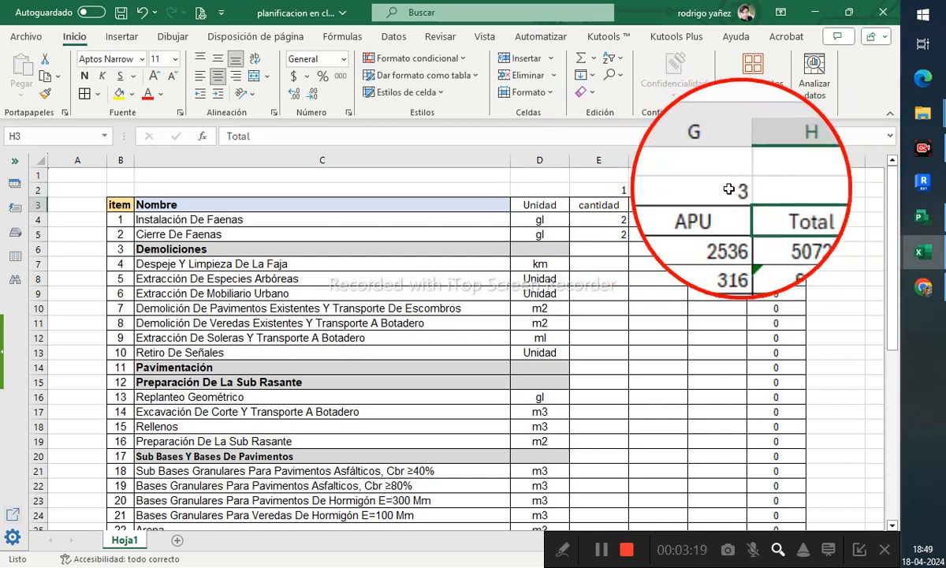
- Clear the test values in F2 and G2
click(680, 190)
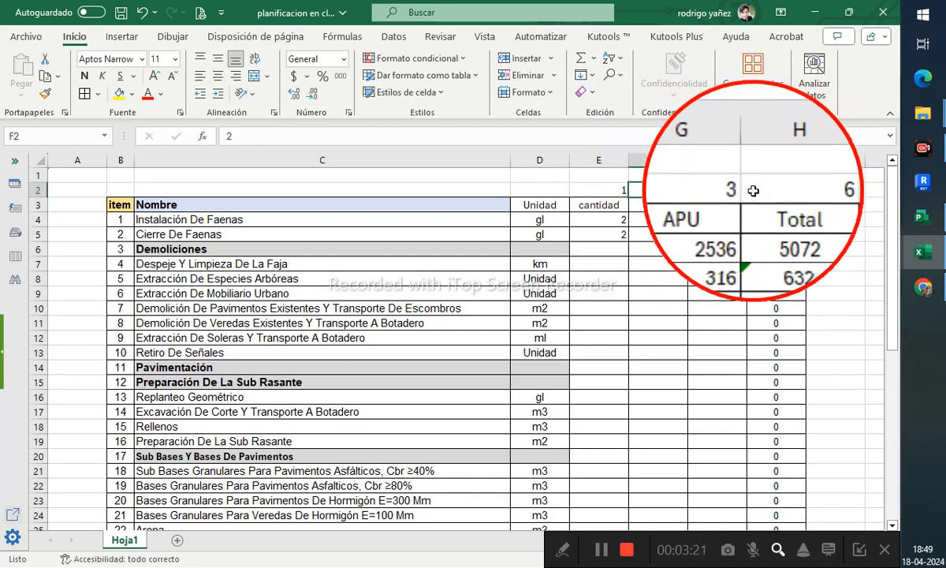
key(Delete)
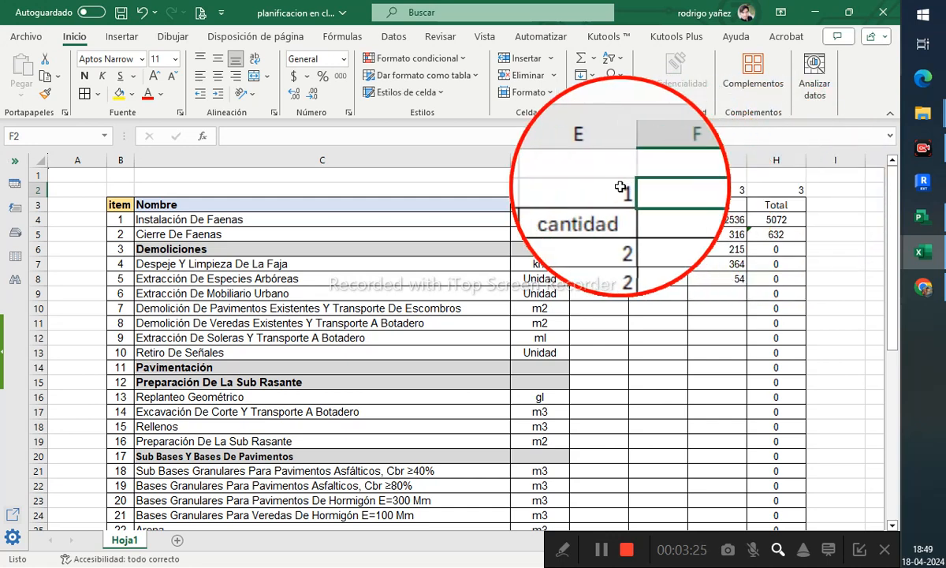
click(715, 188)
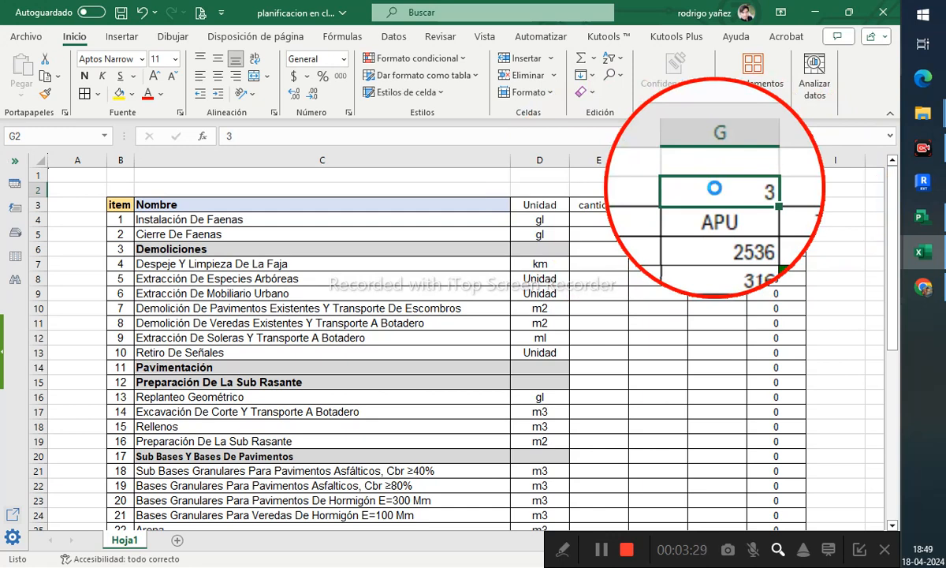
key(Delete)
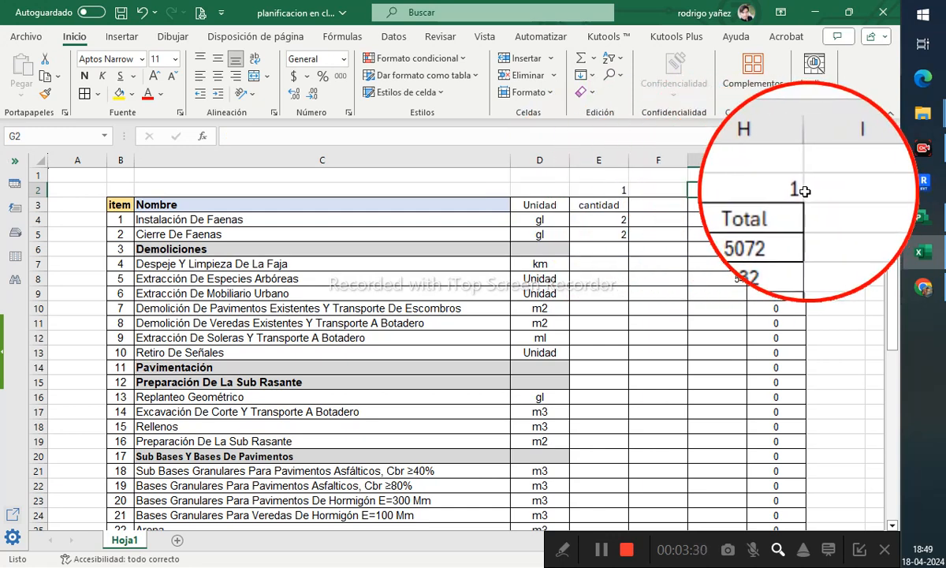
- Enter a test value of 4 in F2
click(654, 189)
text(4)
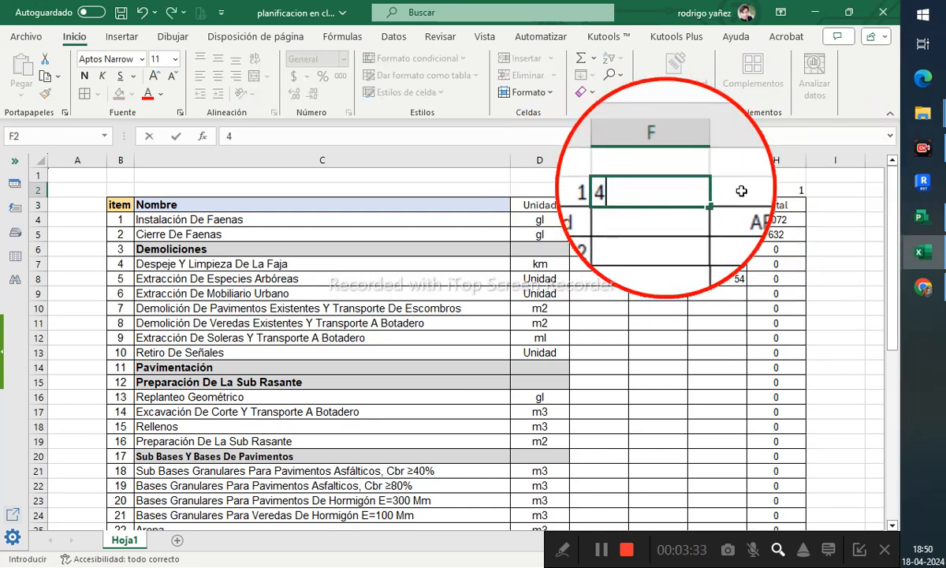
key(Return)
- Clear the test values and formula from E2 through H2
drag(793, 192, 653, 187)
key(Delete)
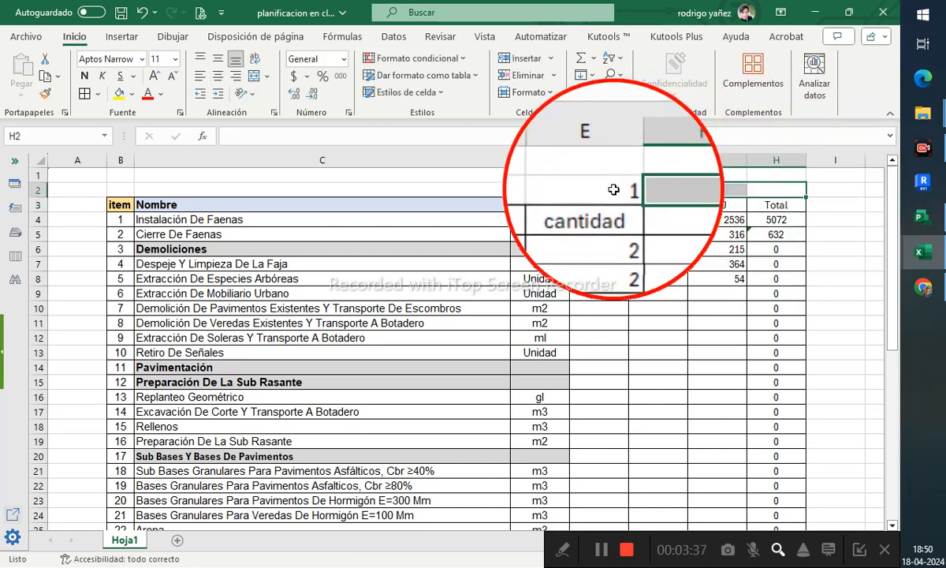
click(615, 190)
key(Delete)
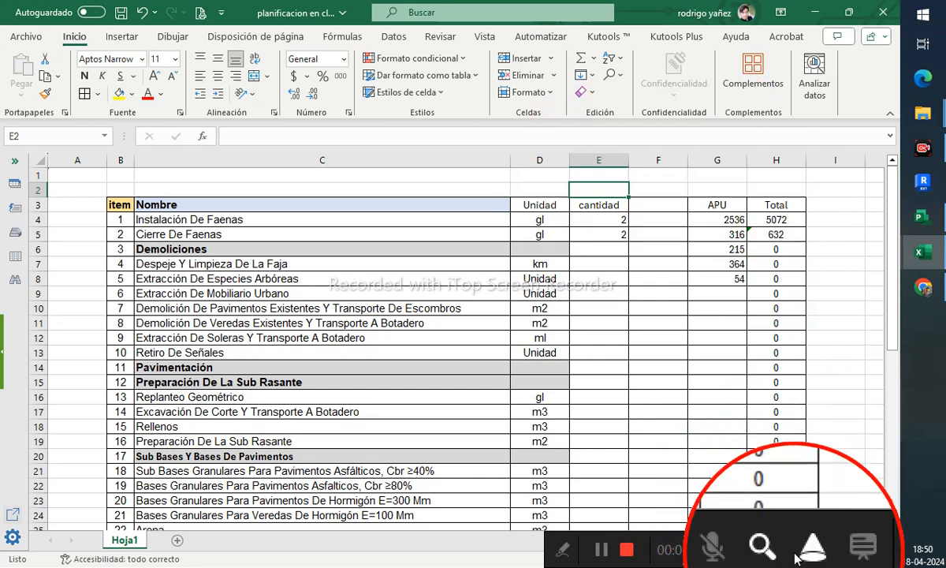
- Delete the empty column F between cantidad and APU
click(655, 160)
right_click(656, 160)
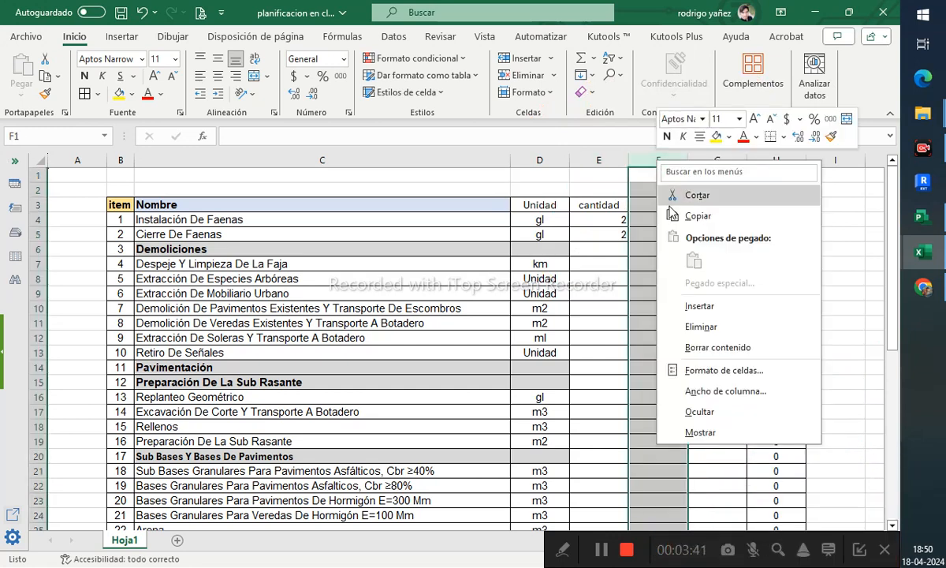
click(704, 329)
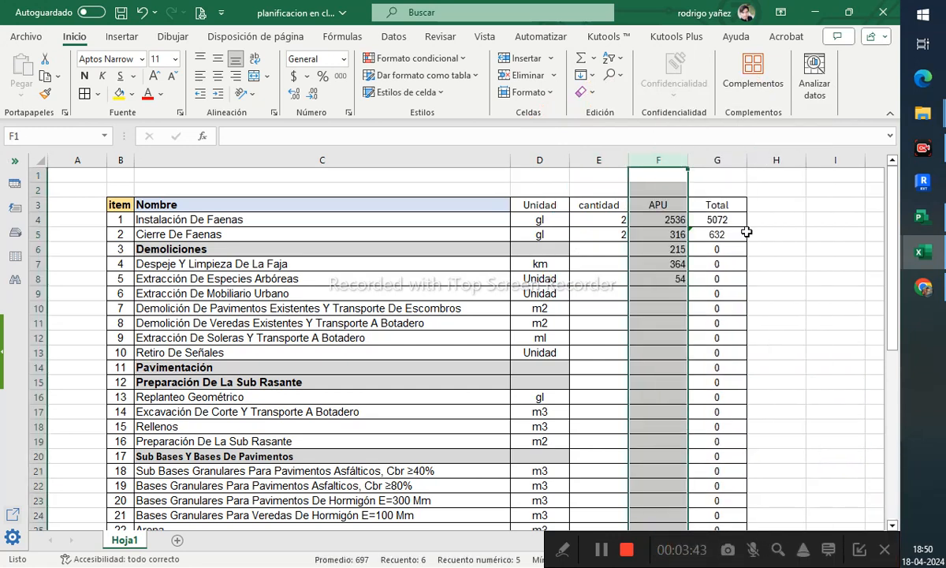
- Fill the PRODUCTO total formula from G5 down through G45
click(737, 220)
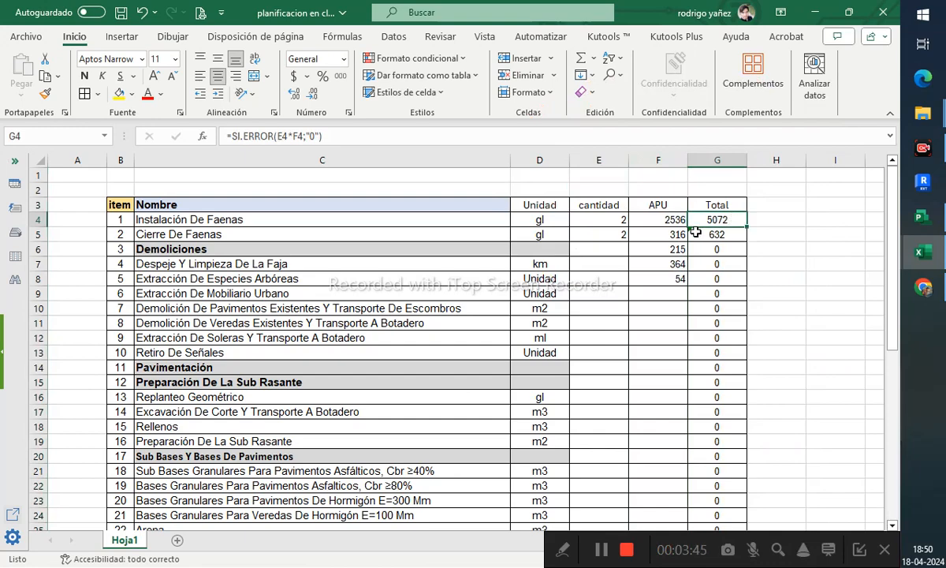
click(730, 236)
drag(746, 240, 738, 502)
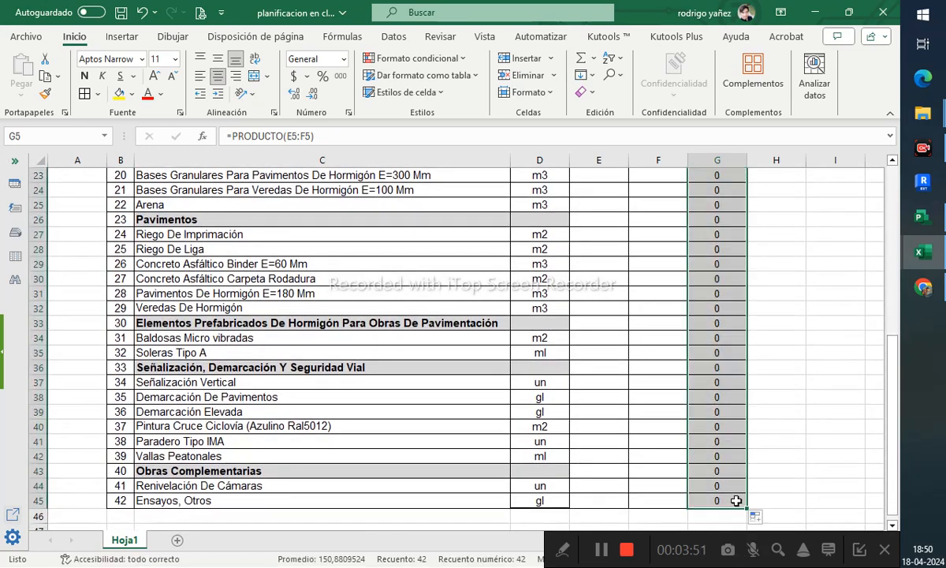
- Enter sample quantities in the cantidad column from row 7 down to row 45
scroll(738, 501, up, 7)
click(659, 352)
click(606, 259)
text(2)
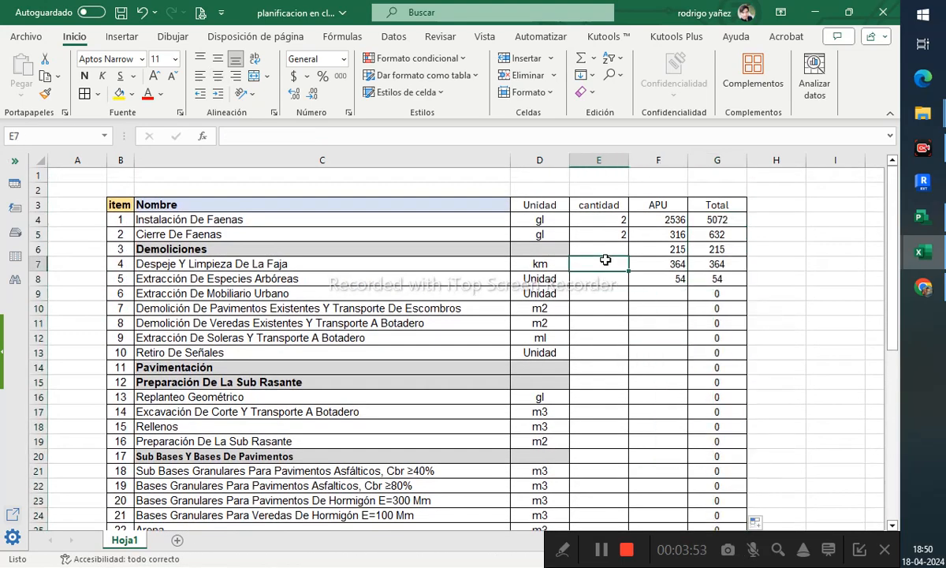
key(Return)
text(55)
key(Return)
text(3 2 4 6 2 6 )
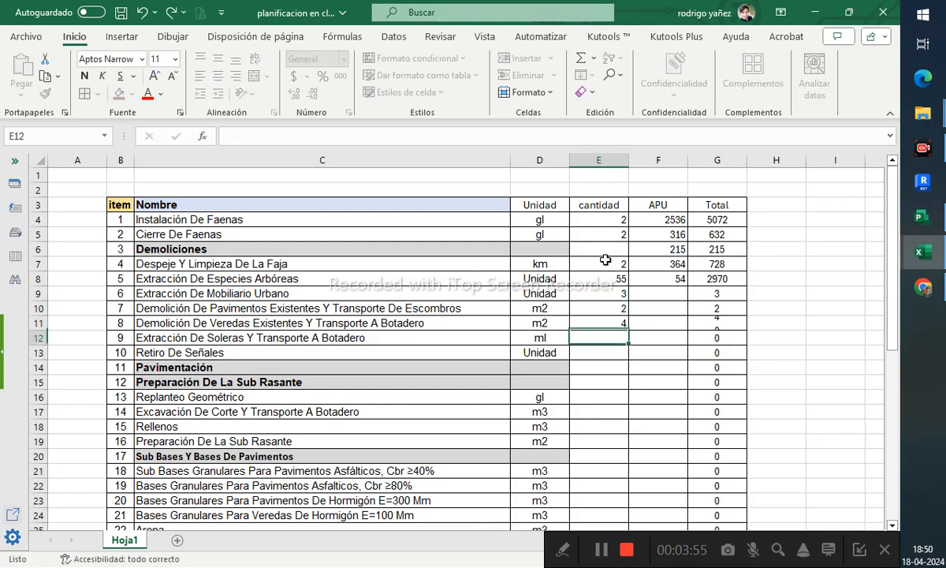
text( 55 6  3 5 556 216 216 12 61 )
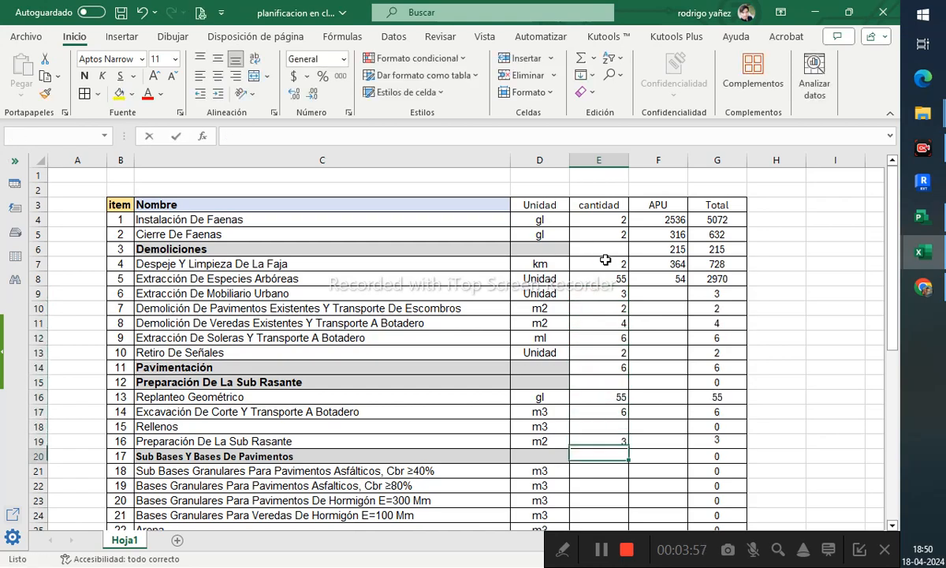
text(61 61 6 16 16 25 1 51 41 6 651)
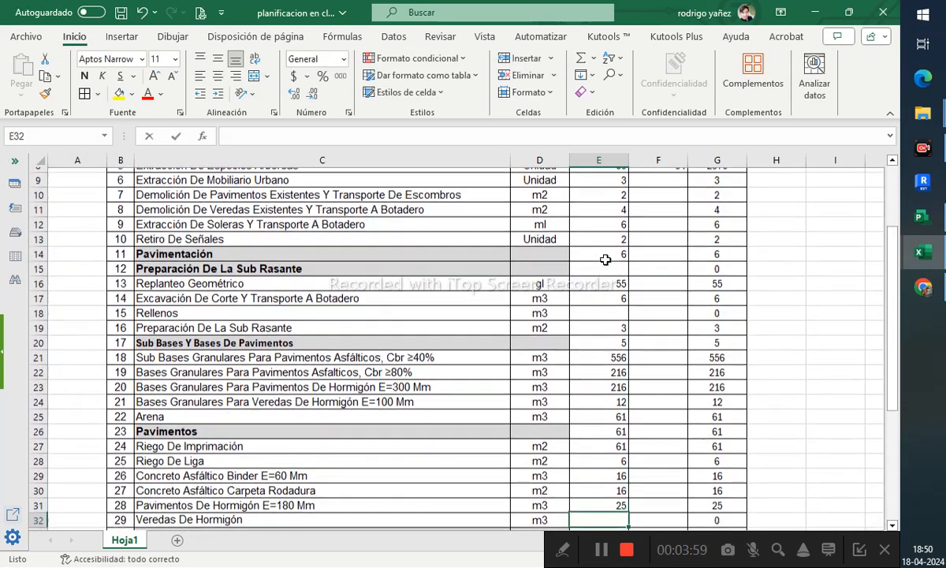
text( 61 56 216 5161 51 65 151 1 1)
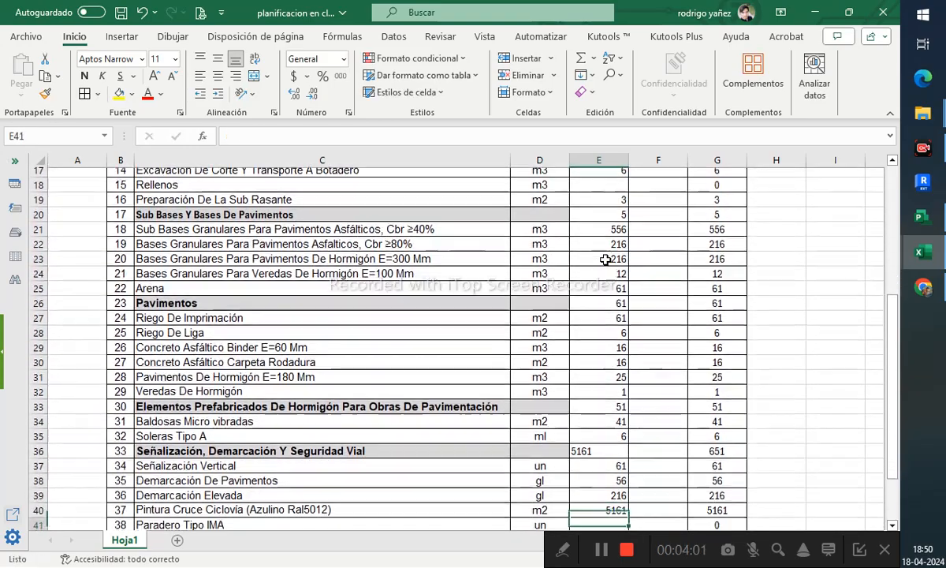
text( 51 5)
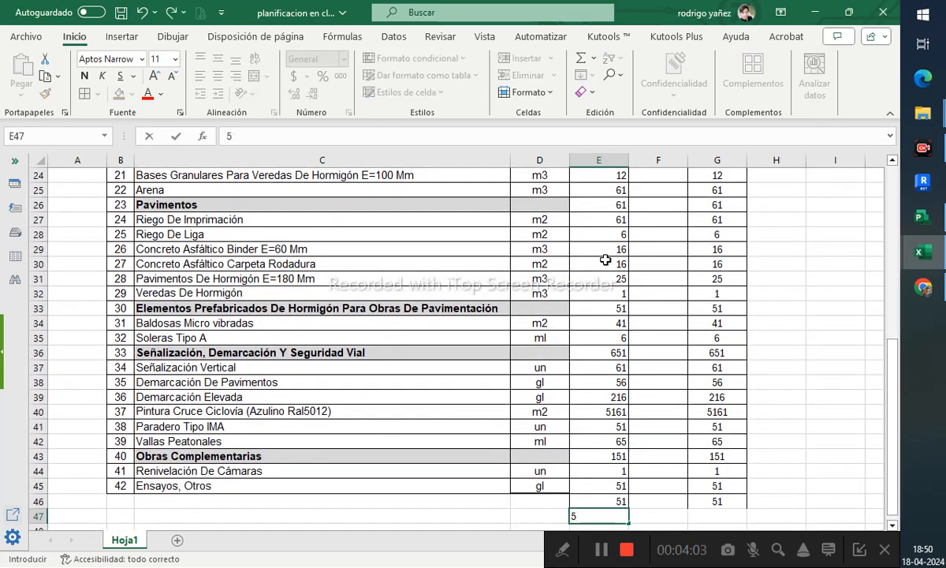
- Clear the stray entries below the table in E46:E47 and G46:G47
drag(626, 501, 599, 515)
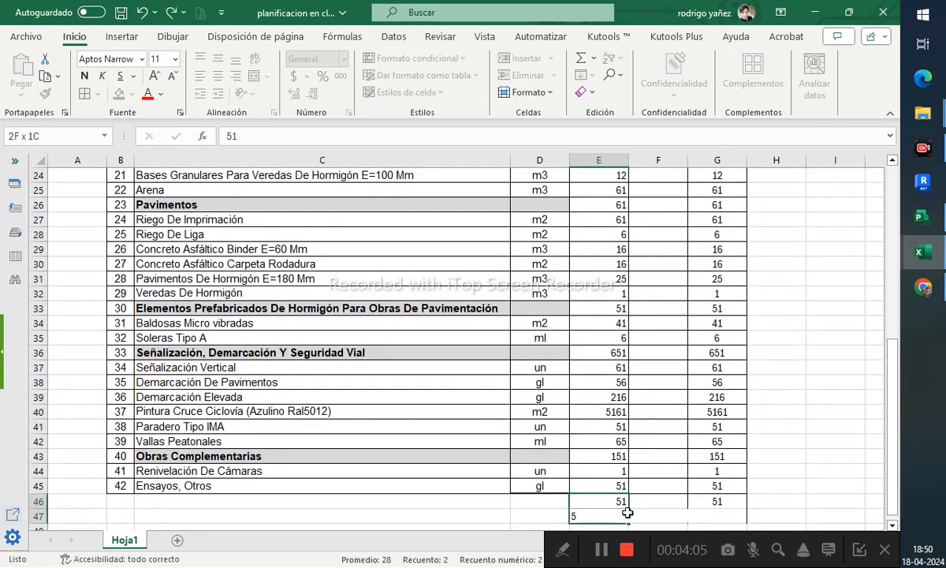
key(Delete)
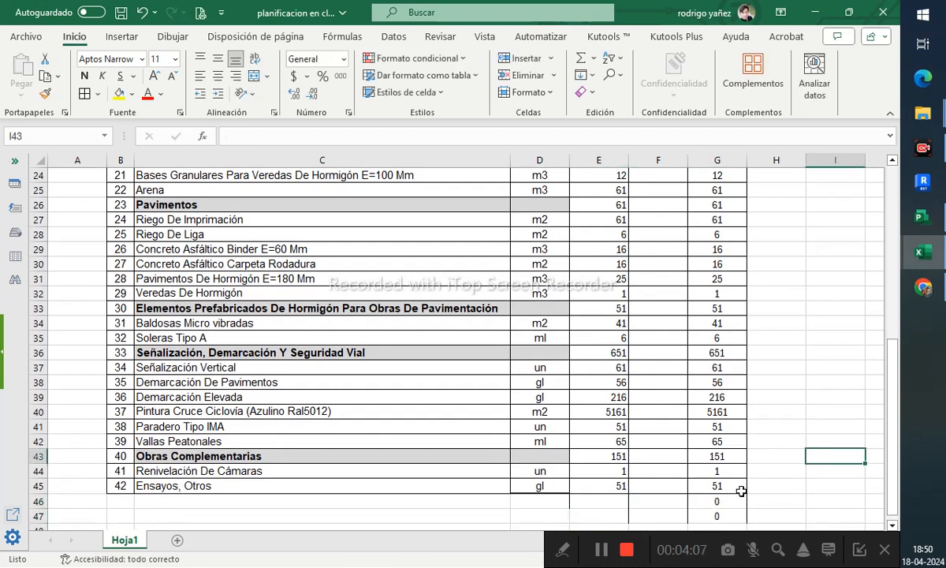
drag(720, 497, 720, 514)
key(Delete)
- Enter sample APU unit prices in column F from row 9 down to row 26
scroll(788, 432, up, 8)
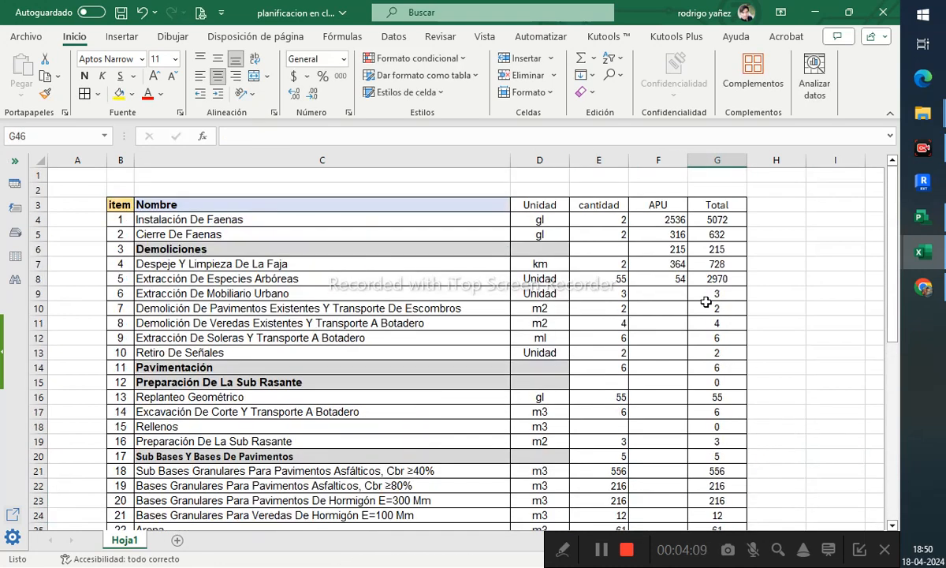
click(672, 292)
text(62)
key(Return)
text(62)
key(Return)
text(62)
key(Return)
text(2 )
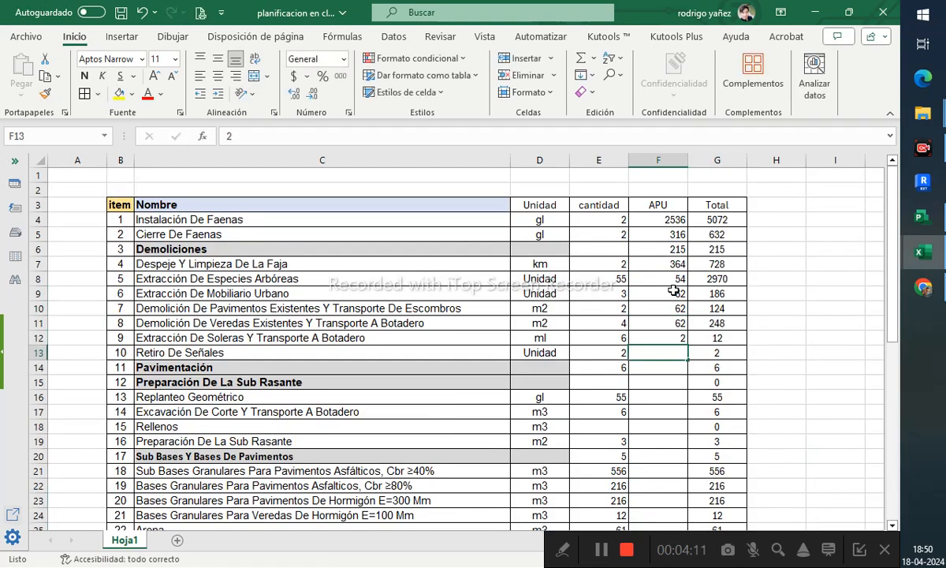
text(5 216 51 651 5614984 981 56191 519 195)
key(ctrl+Return)
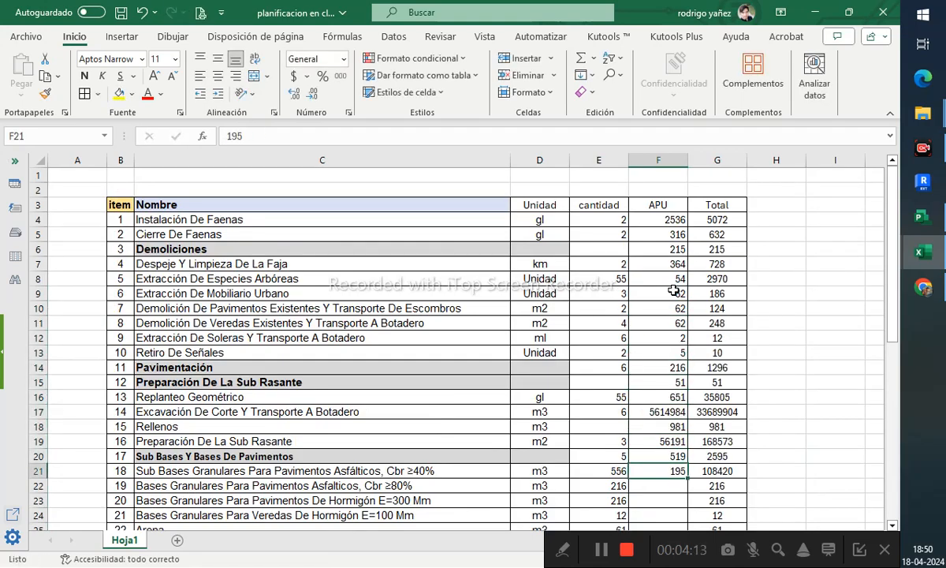
key(Return)
text(1 6516 516 5165 165)
key(Return)
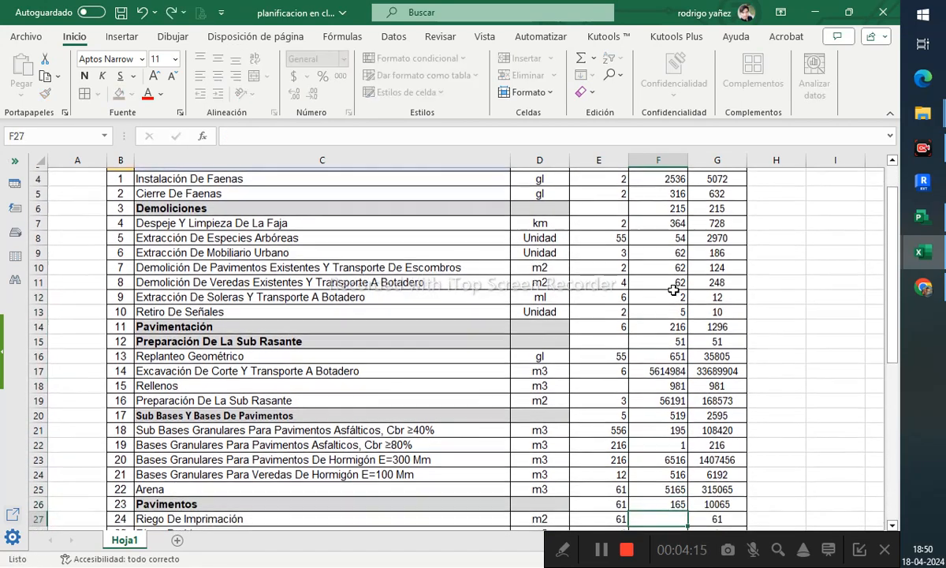
- Enter zero APU prices for rows 27 to 34 and further unit prices from row 36 downward
text(0 0 0 0 0 0 0 0)
key(Return)
key(Return)
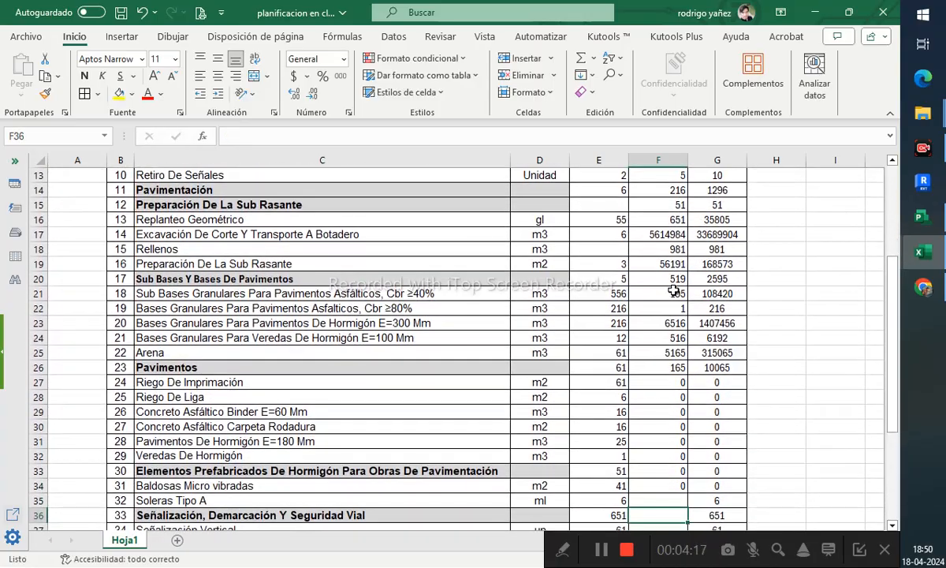
text(3 26 2 62 6 262 6 26 2 66 6 6)
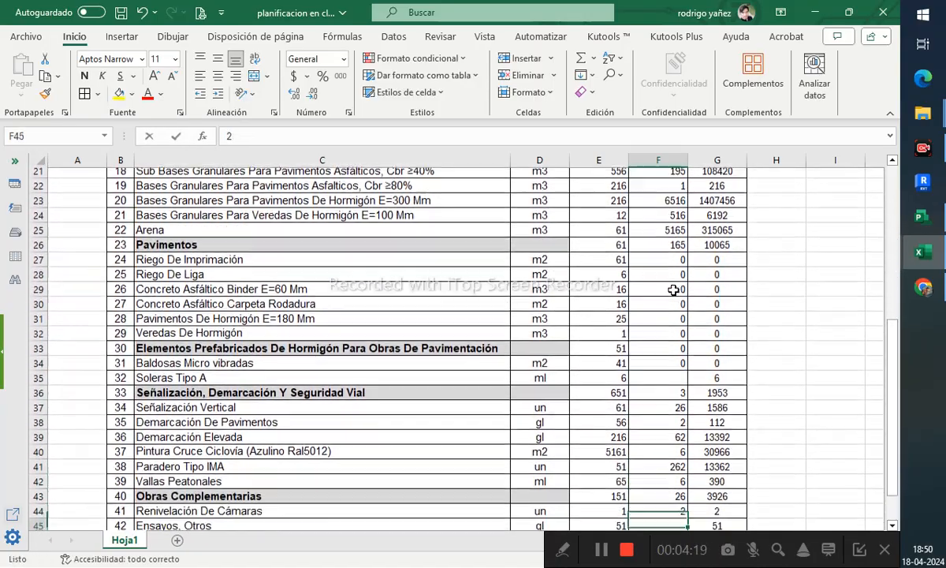
text(26)
key(Return)
- Apply the accounting currency format to the APU and Total columns, rows 4 to 45
click(710, 294)
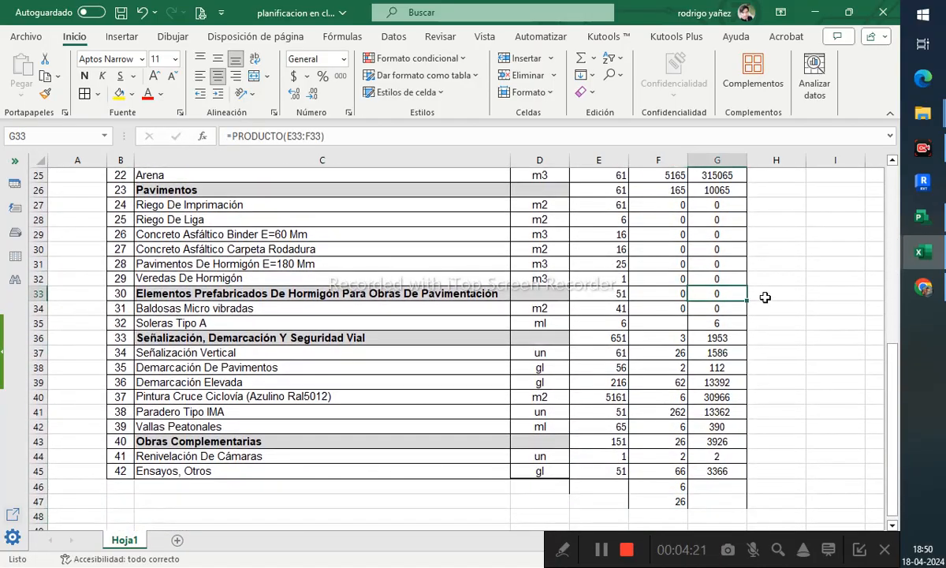
scroll(710, 295, up, 8)
click(727, 220)
scroll(710, 315, down, 8)
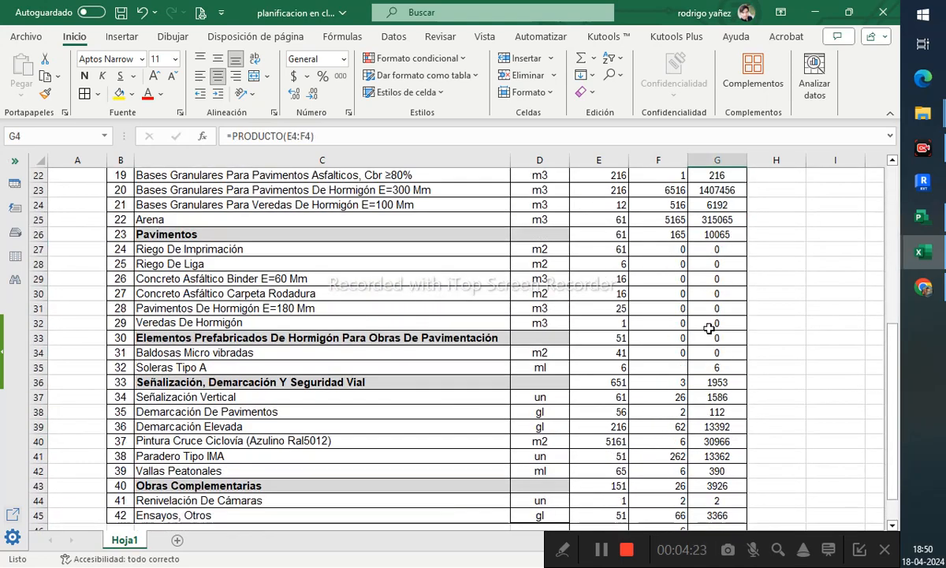
shift+click(678, 426)
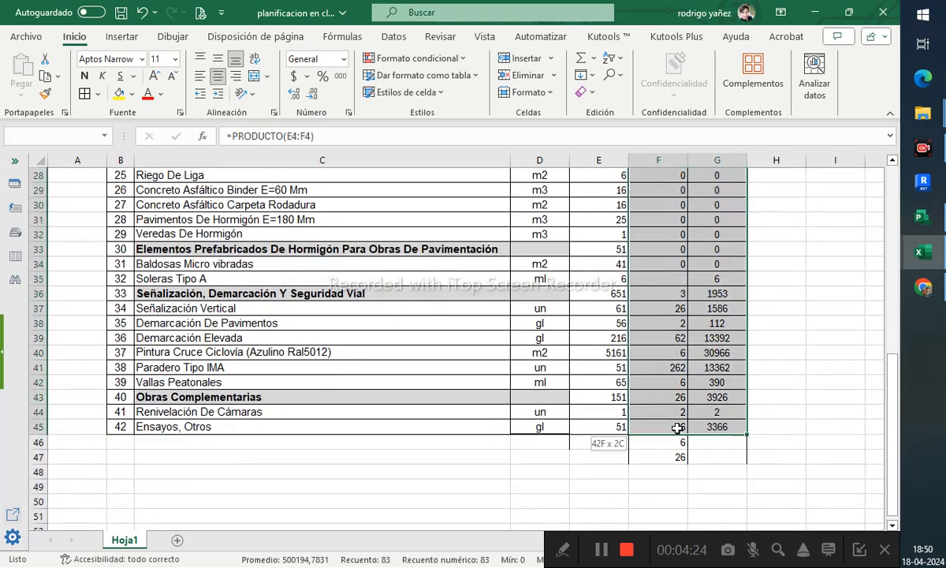
click(293, 76)
scroll(708, 259, up, 9)
click(780, 279)
scroll(712, 363, down, 1)
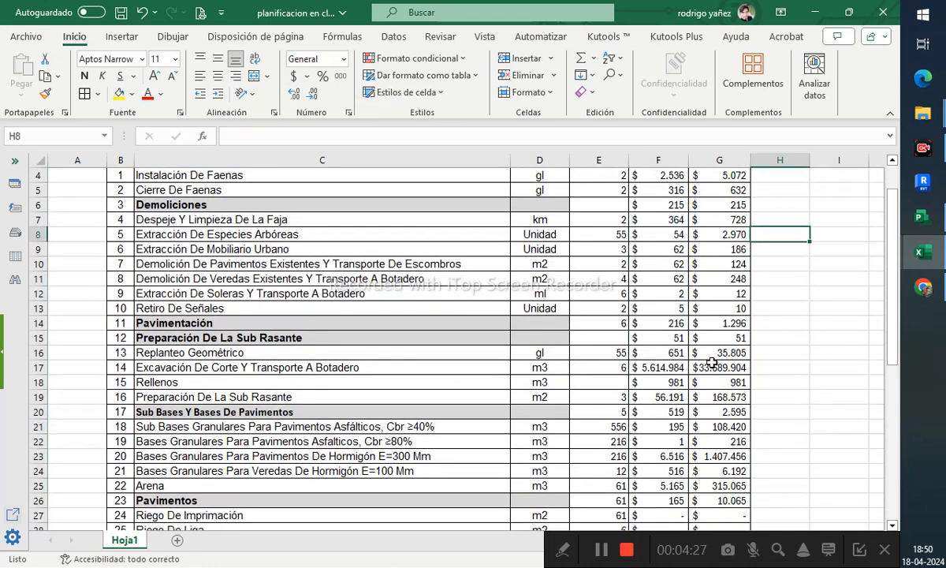
- Correct the APU value in F17 to 561484
click(678, 367)
double_click(678, 367)
key(BackSpace)
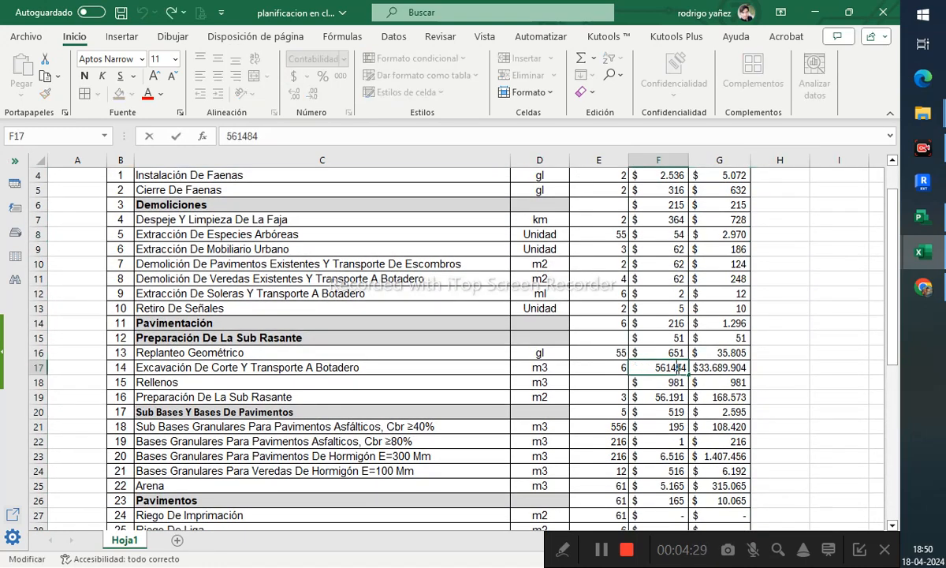
key(Return)
click(783, 383)
- Select the Total cells G4 to G45 and browse the conditional formatting rule galleries
scroll(783, 383, up, 1)
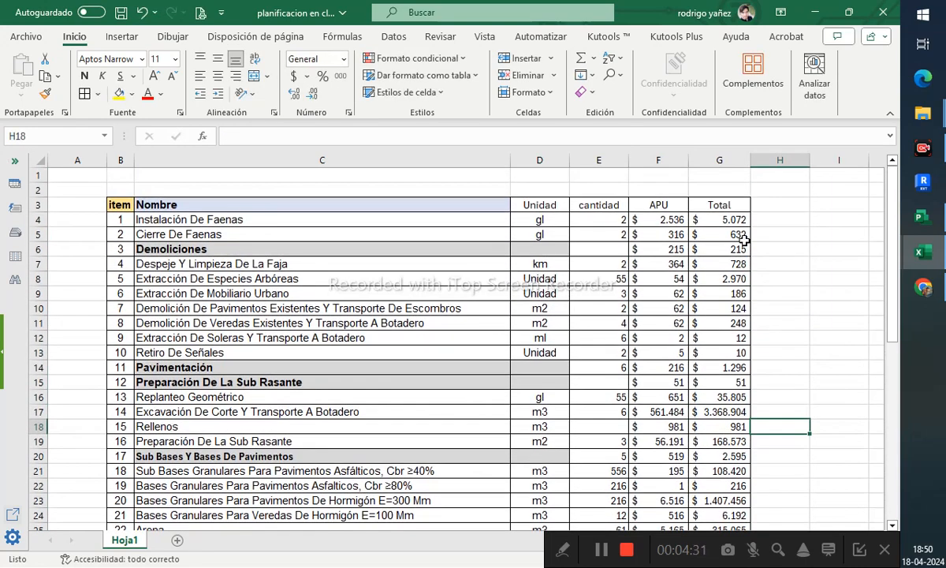
click(734, 222)
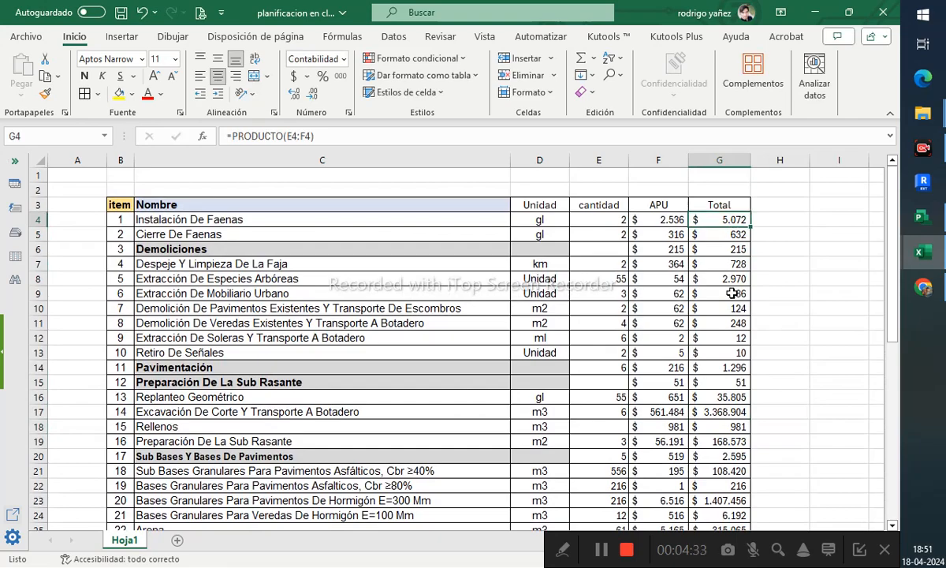
scroll(721, 295, down, 3)
scroll(721, 295, down, 6)
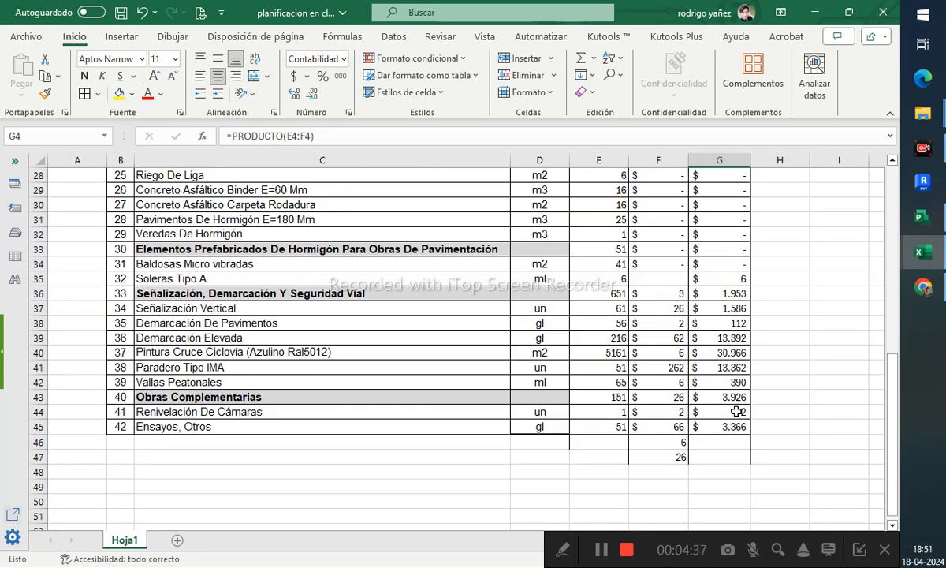
scroll(735, 412, up, 9)
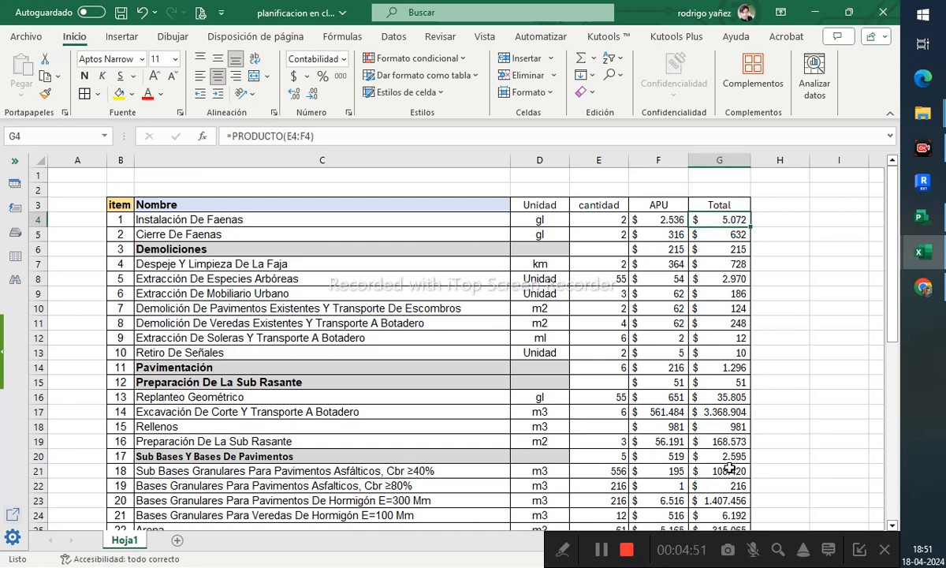
scroll(749, 400, down, 11)
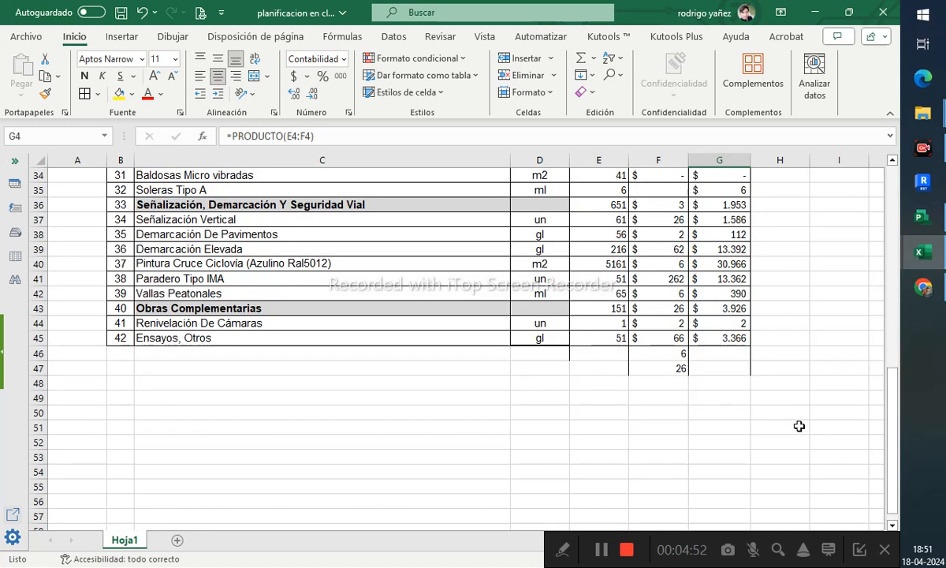
shift+click(731, 339)
drag(731, 341, 731, 340)
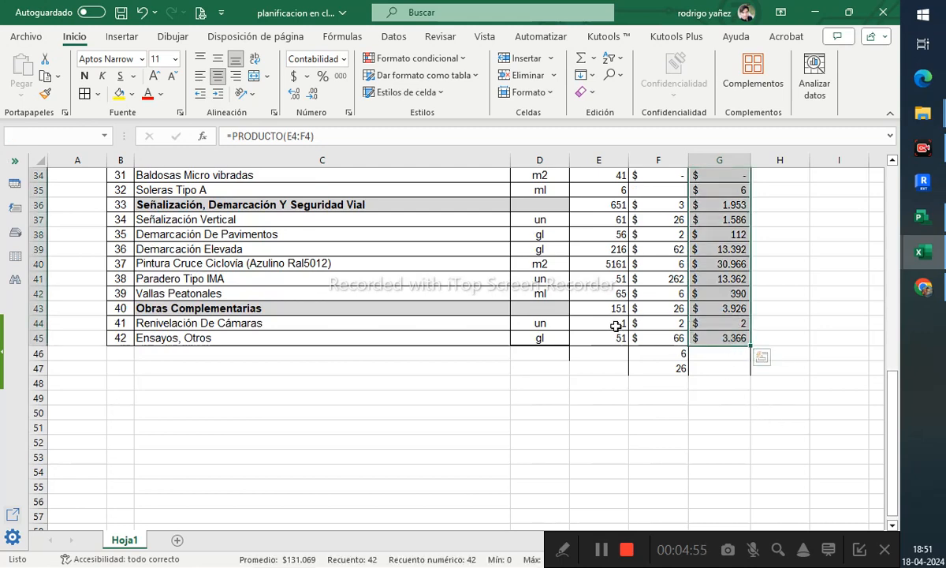
scroll(618, 316, up, 5)
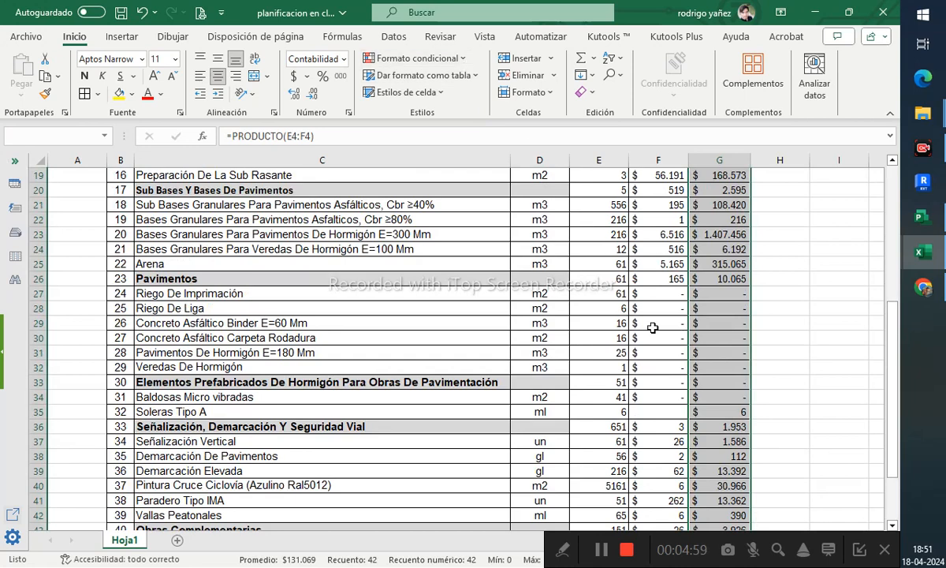
click(778, 550)
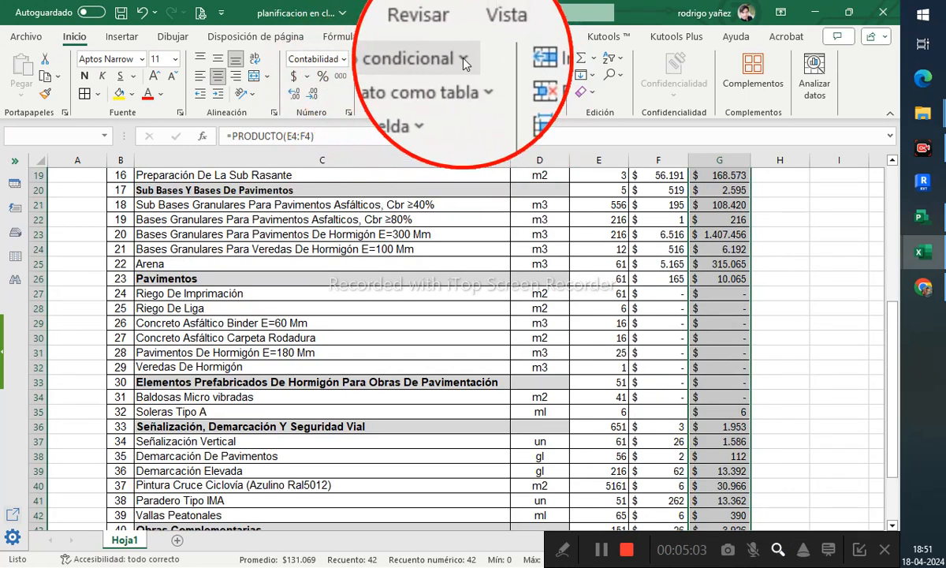
click(433, 55)
mouse_move(398, 87)
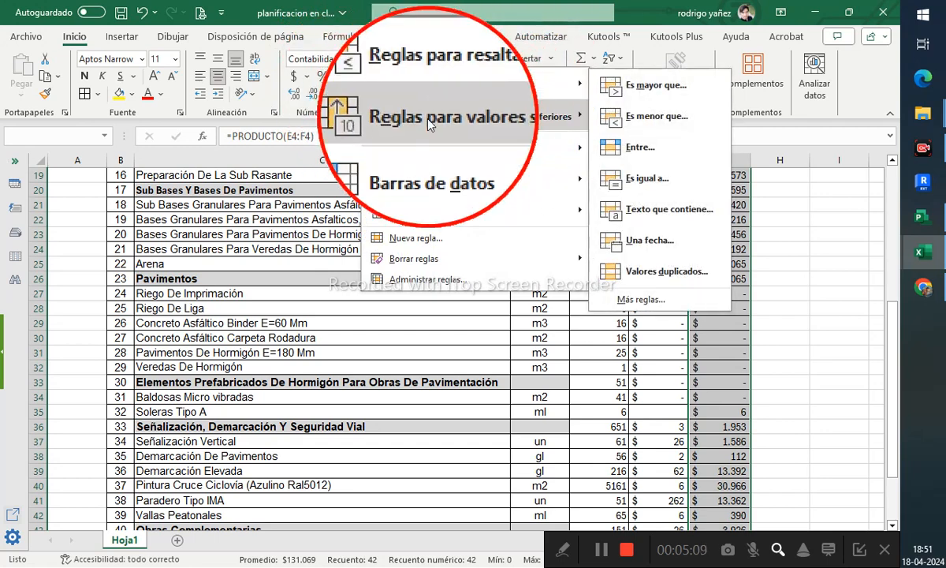
mouse_move(405, 115)
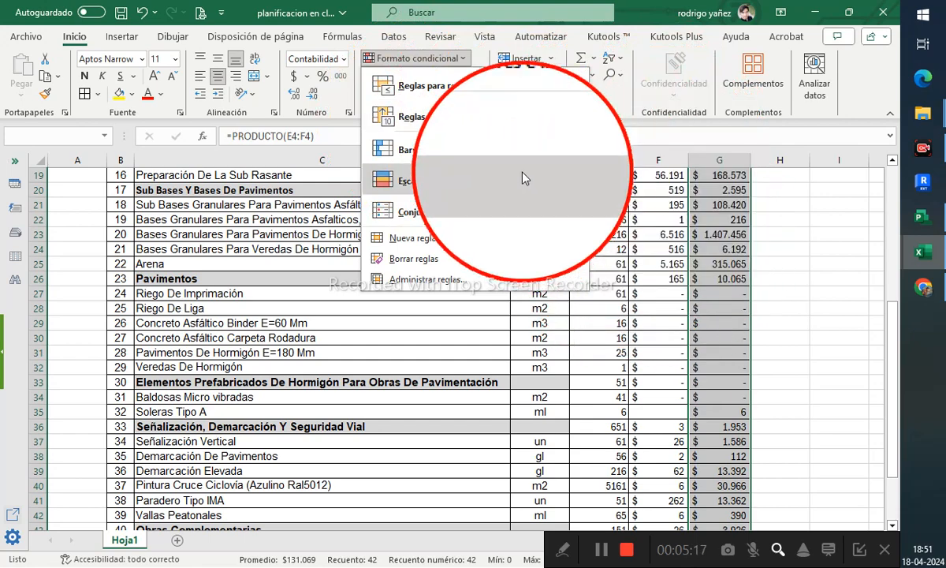
mouse_move(464, 151)
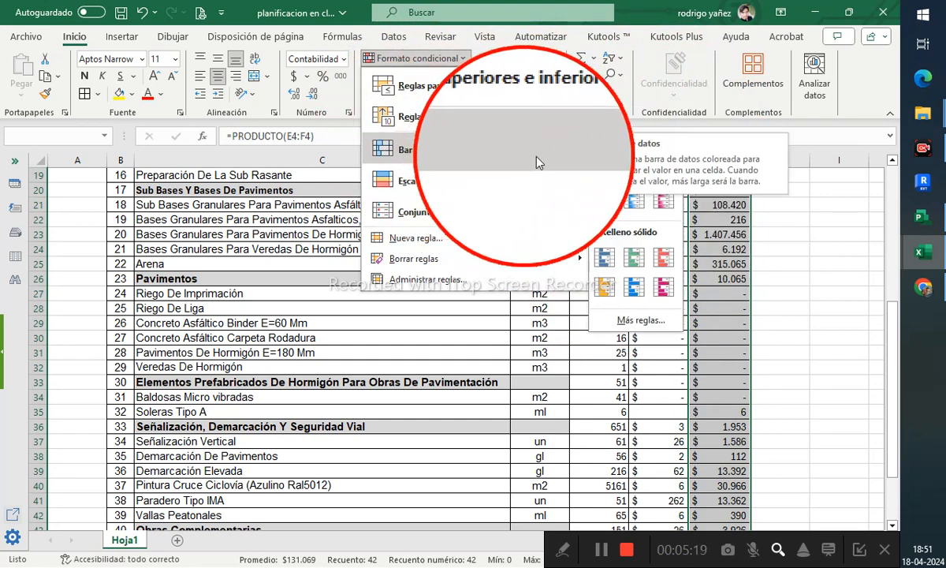
click(778, 549)
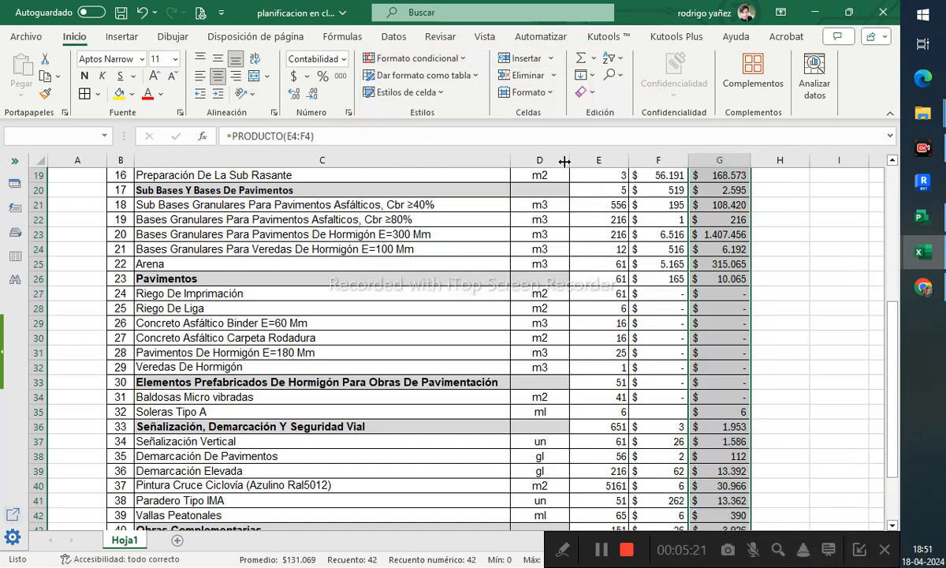
- Start a new conditional formatting rule that formats only cells whose value is equal to 0
click(448, 58)
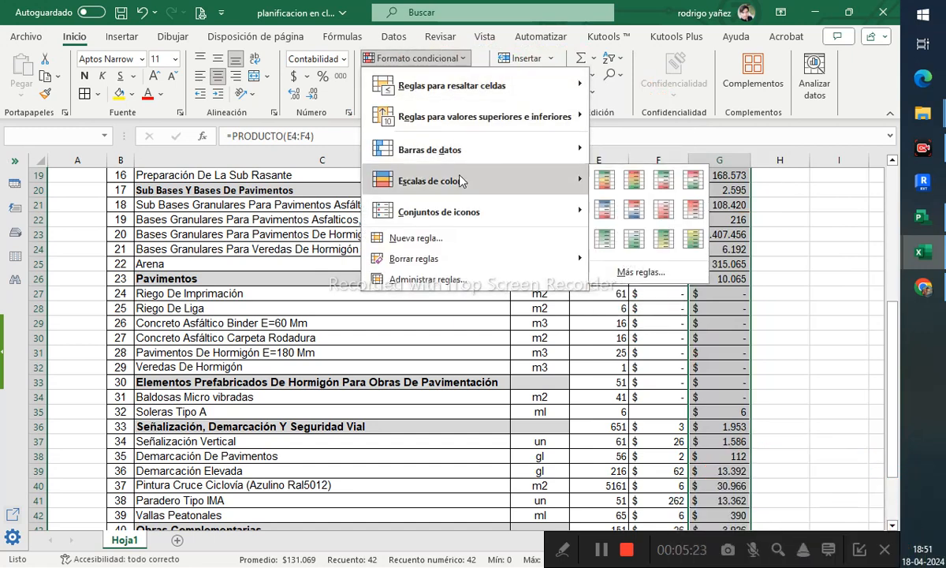
mouse_move(471, 154)
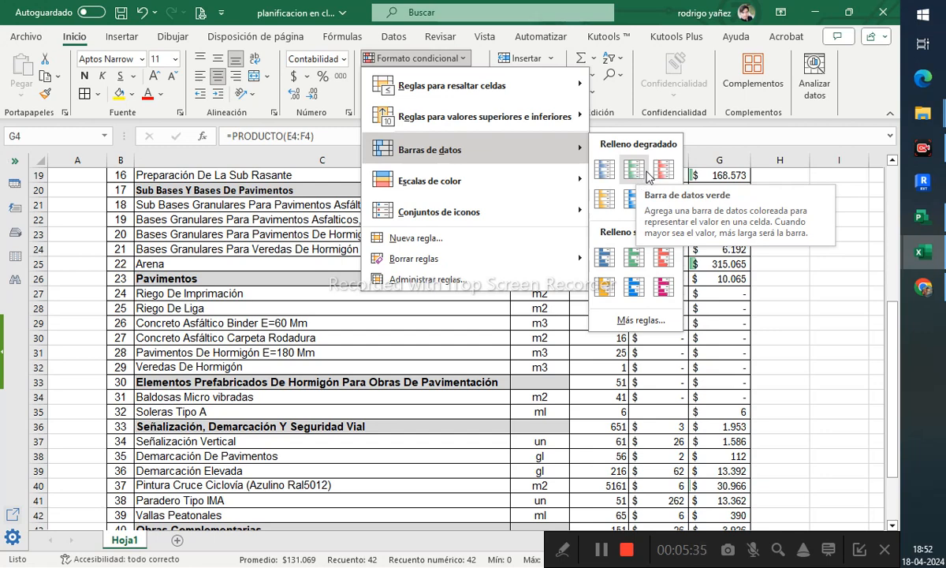
mouse_move(539, 191)
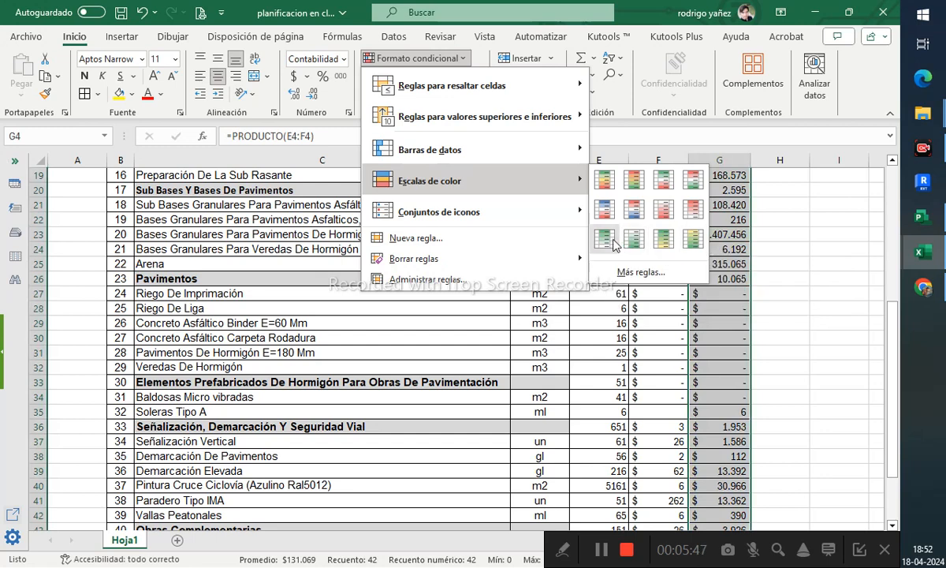
mouse_move(552, 221)
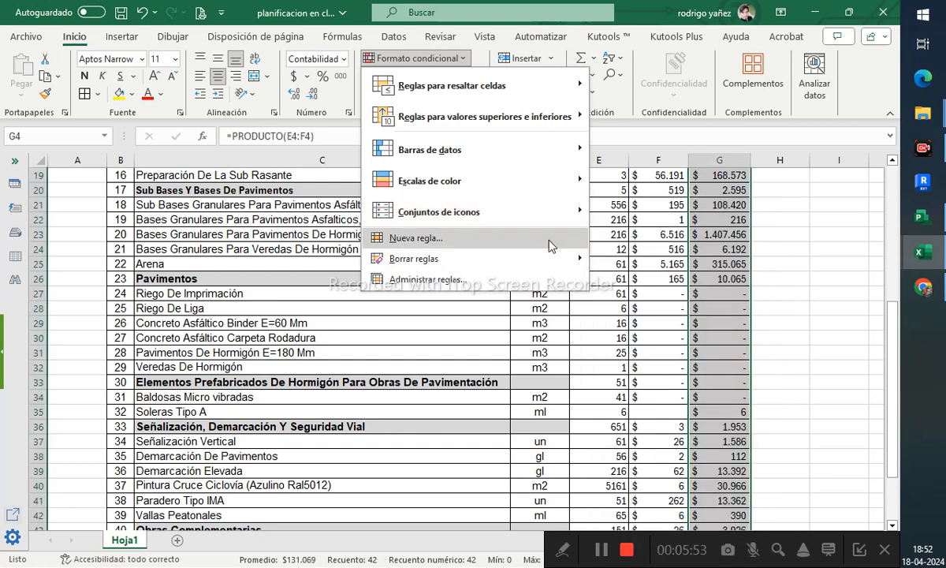
click(418, 244)
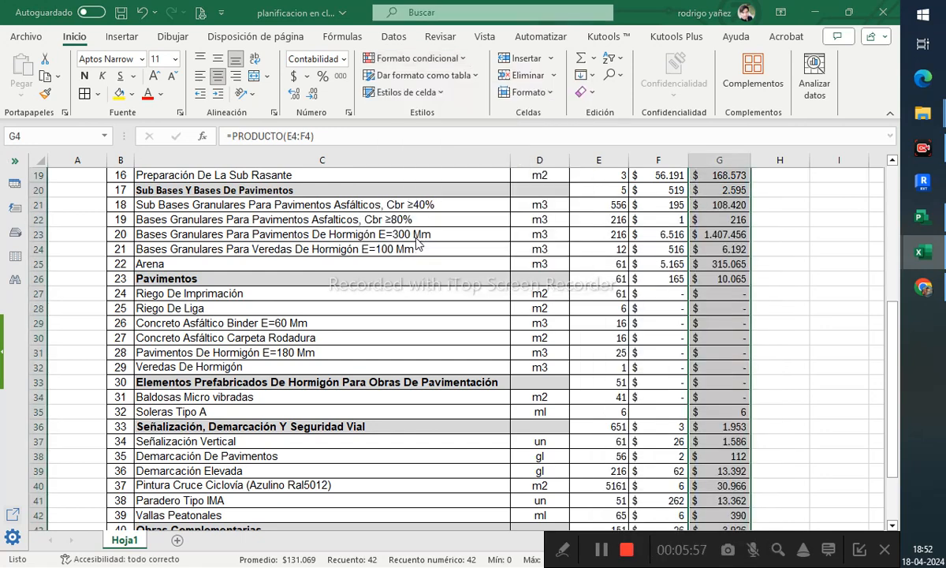
drag(712, 32, 396, 192)
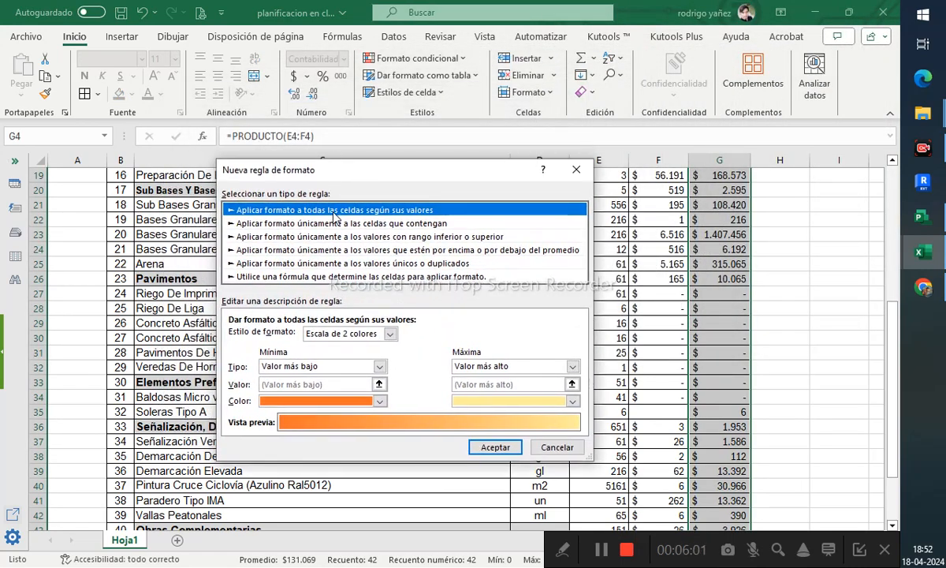
click(252, 225)
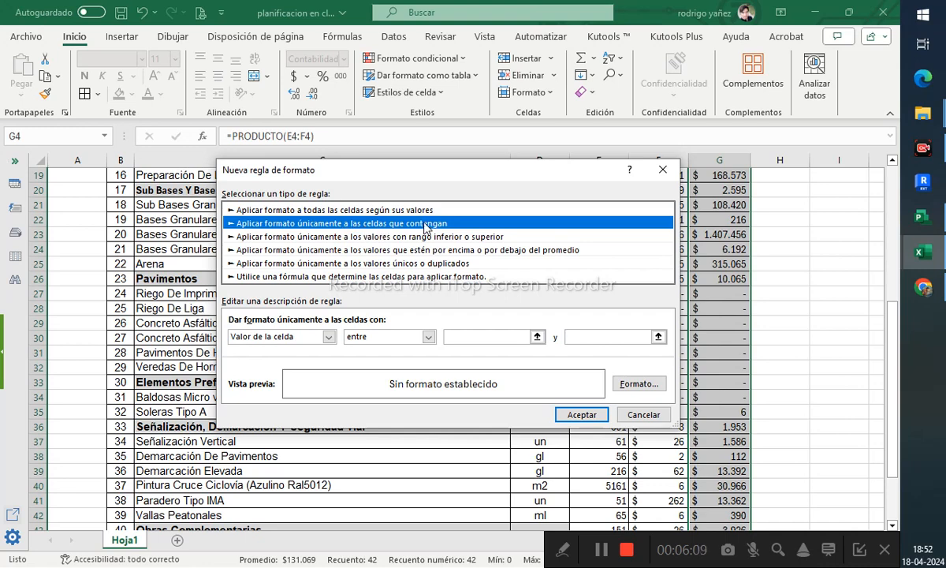
click(277, 339)
click(277, 339)
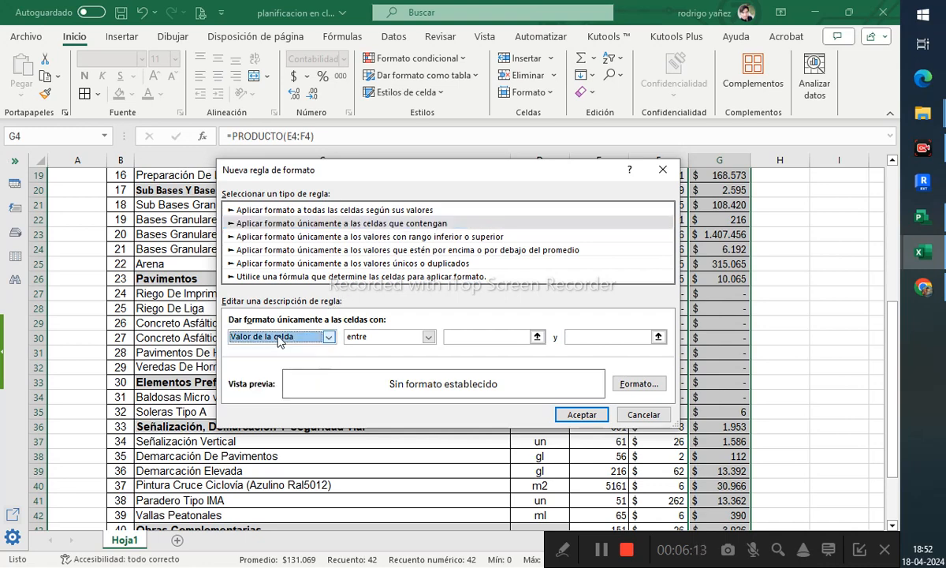
click(375, 338)
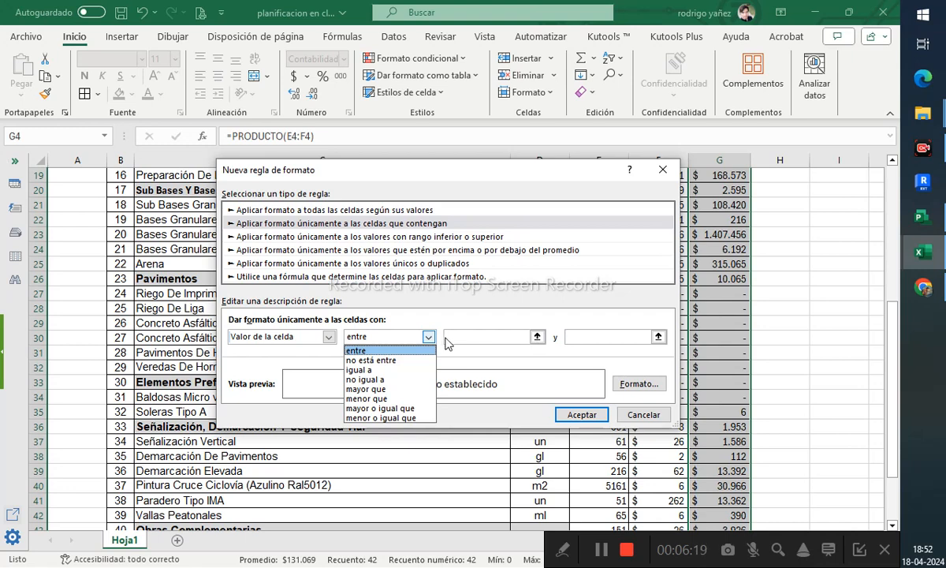
click(371, 370)
click(549, 338)
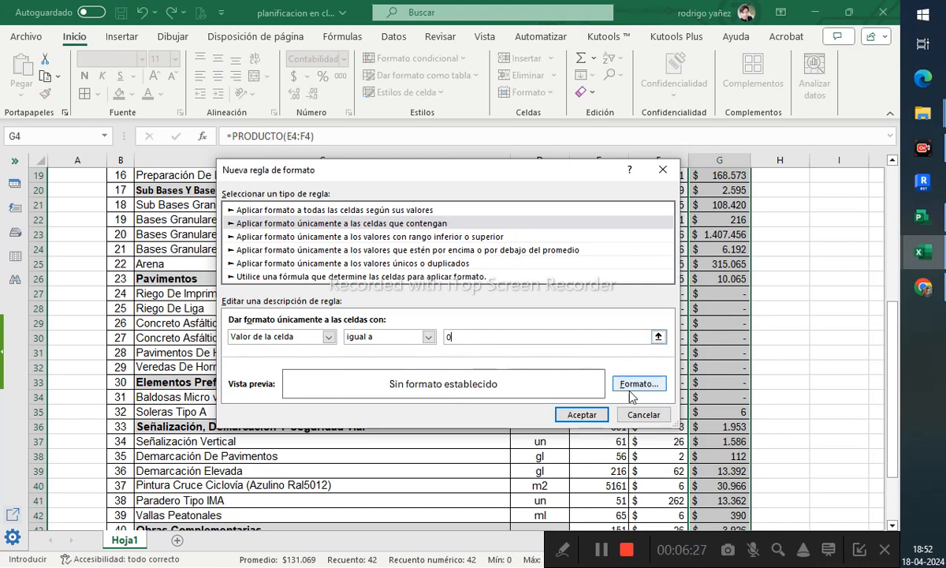
- Set the rule's format to bold italic with a red diagonal-stripe pattern fill, and apply the rule
click(630, 384)
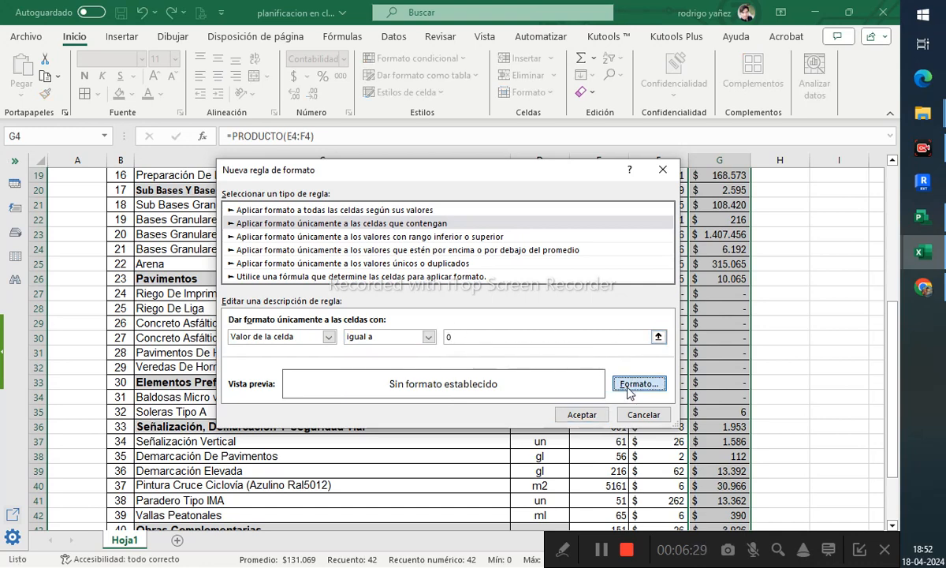
drag(763, 10, 463, 105)
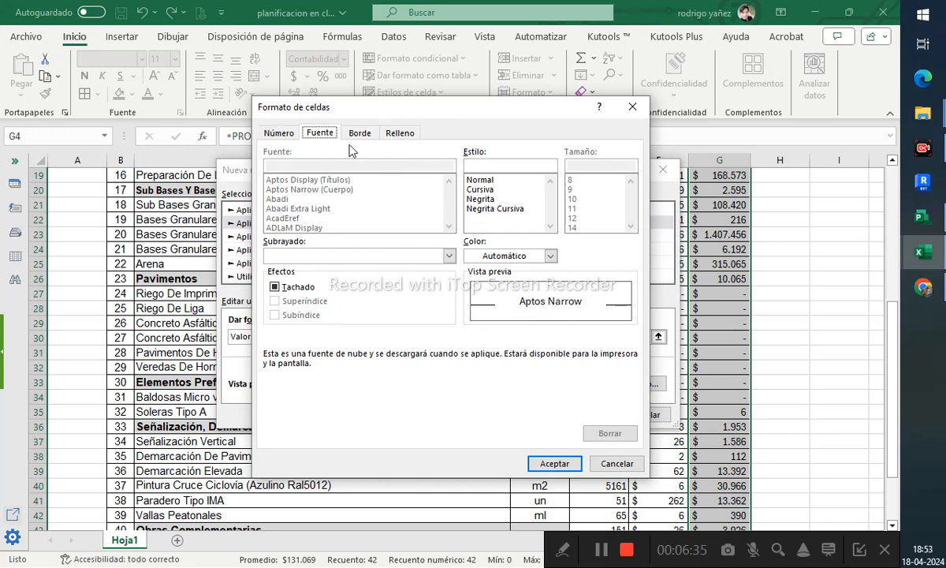
click(491, 210)
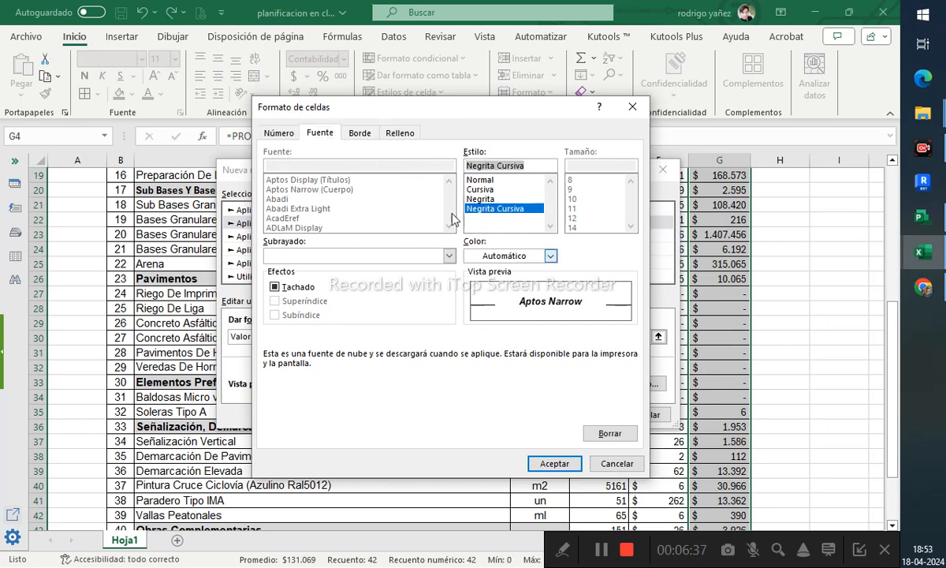
click(402, 134)
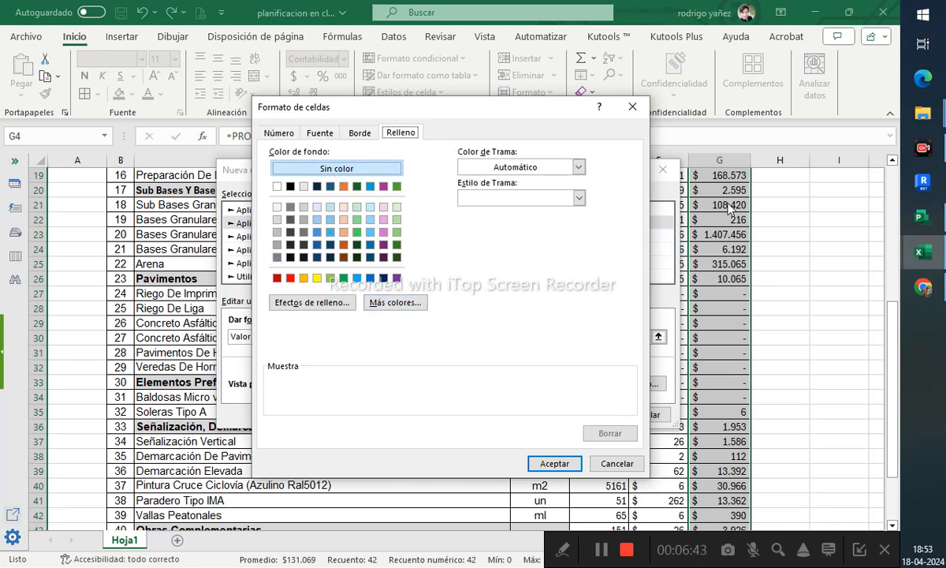
click(505, 168)
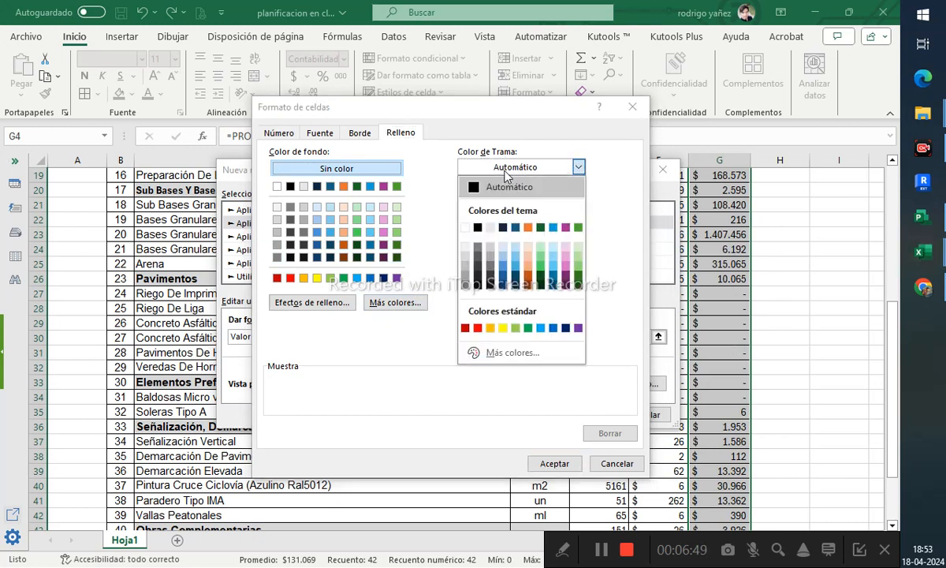
click(478, 328)
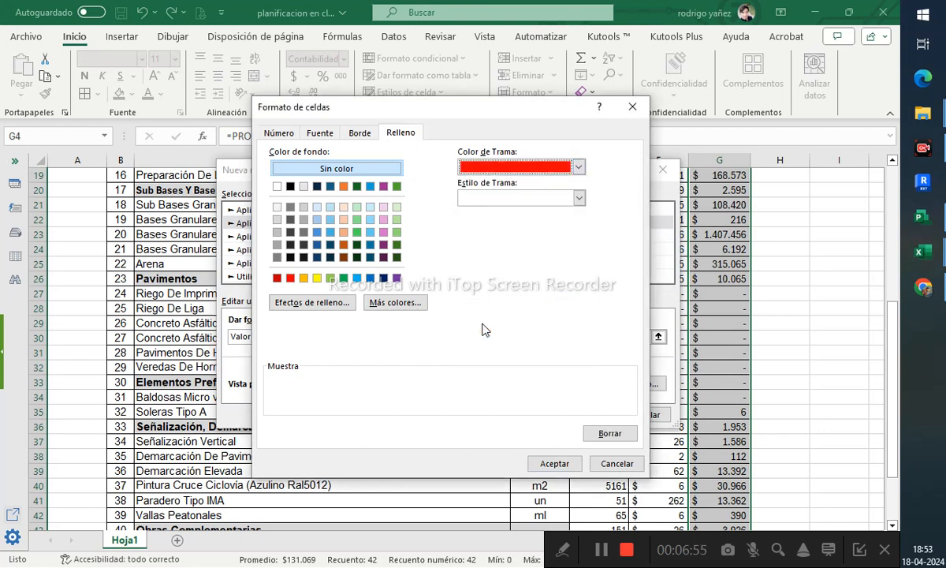
click(555, 199)
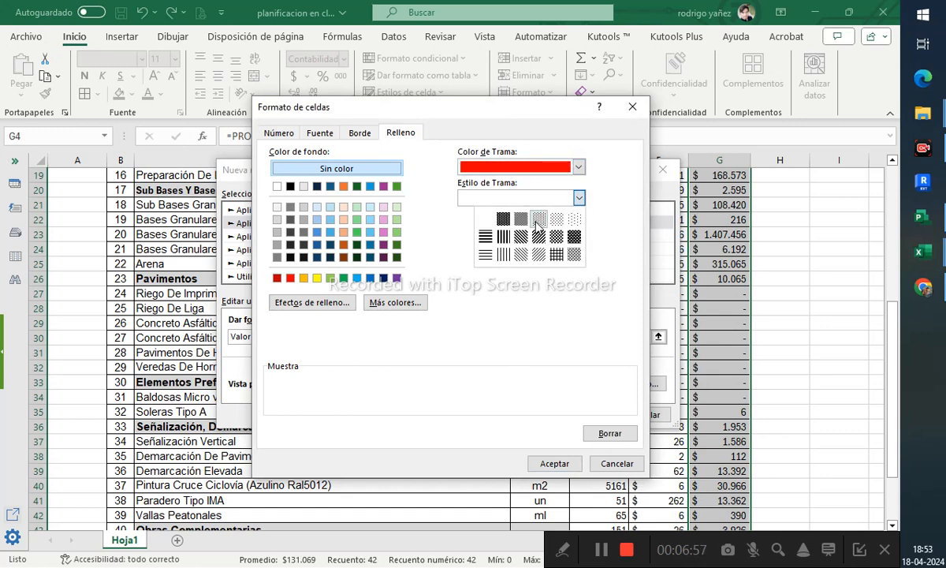
click(523, 258)
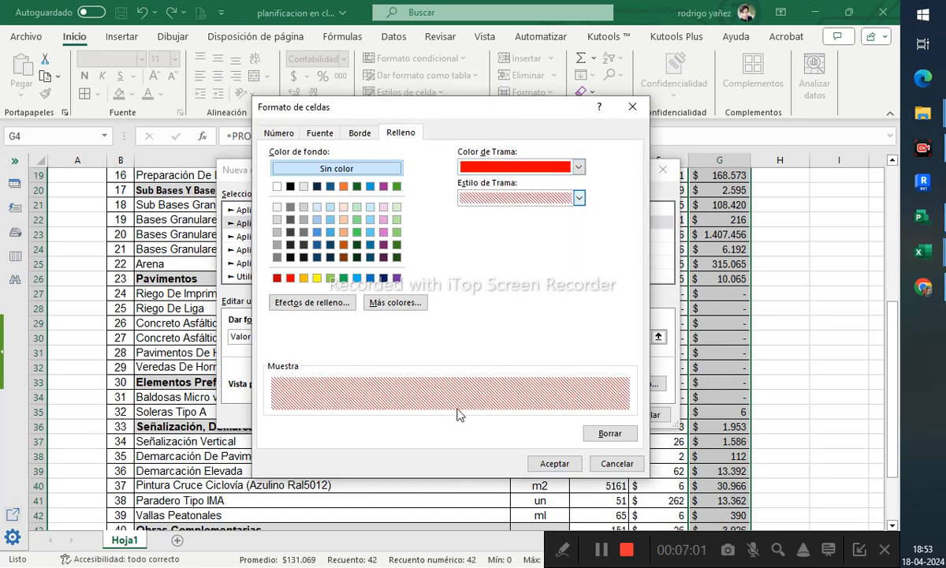
click(554, 463)
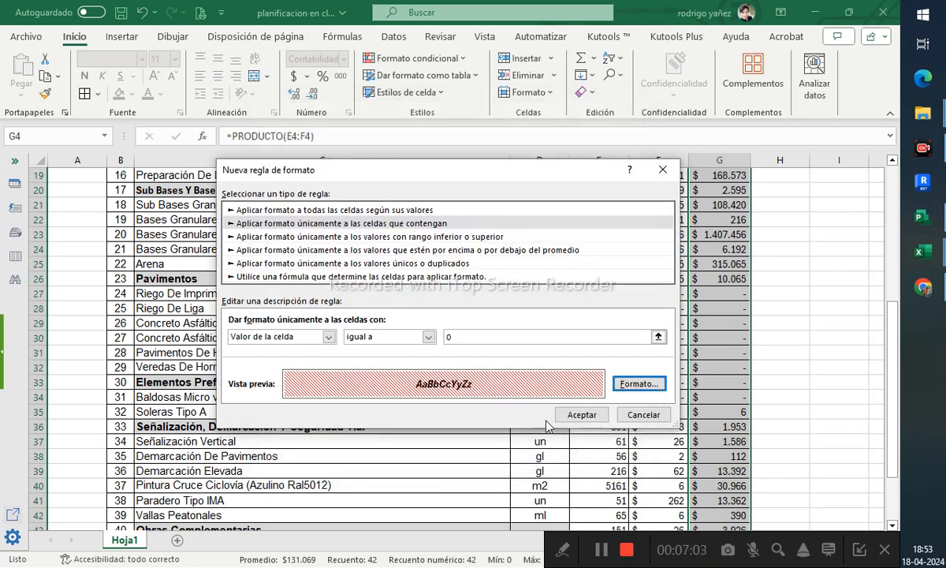
click(587, 414)
click(653, 355)
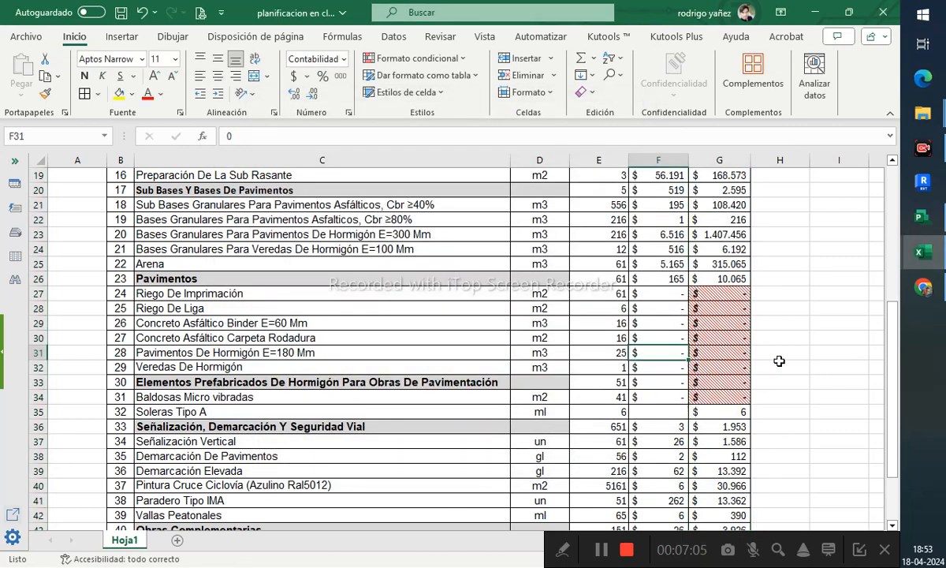
click(801, 337)
scroll(801, 336, down, 2)
scroll(801, 336, up, 3)
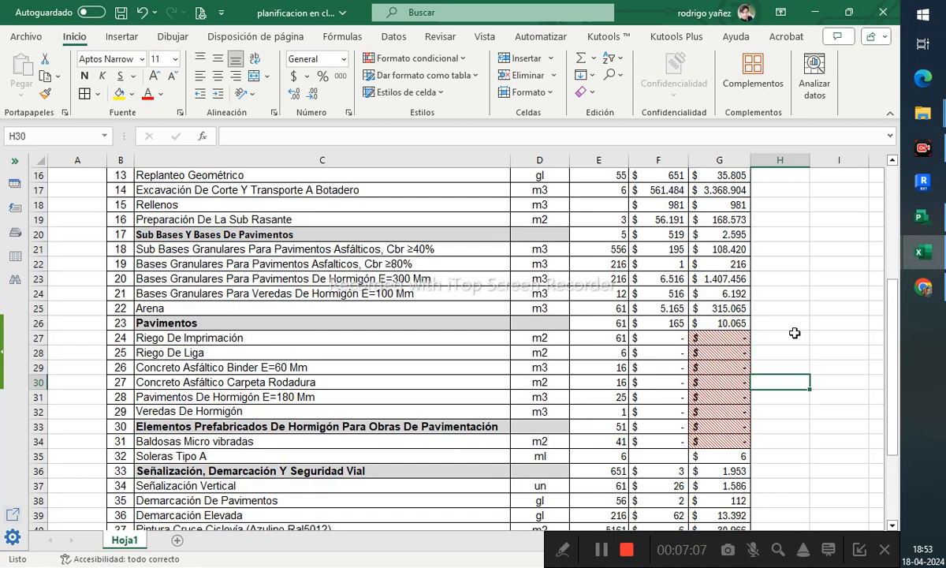
scroll(689, 272, up, 2)
- Set the APU value in F17 to 0 to test the zero-total highlighting
click(659, 279)
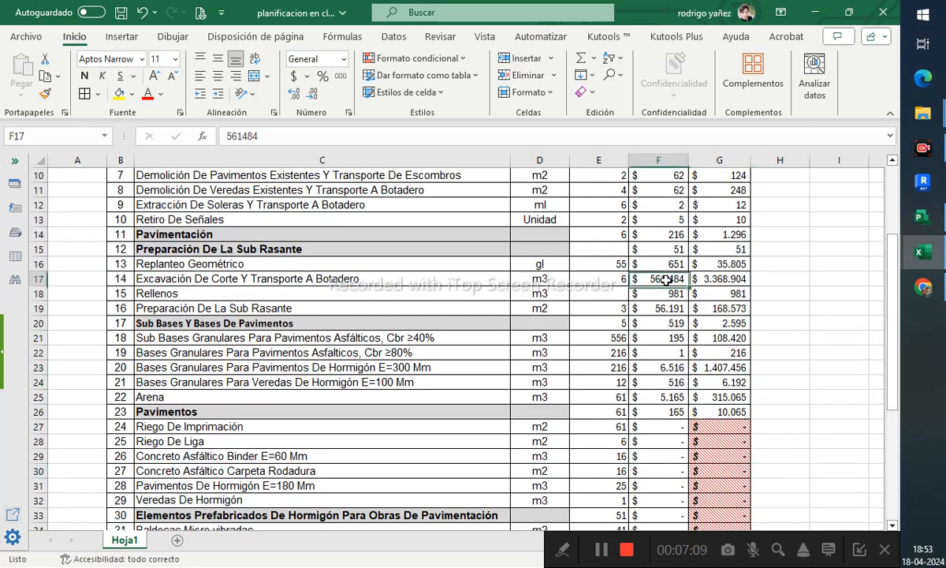
text(0)
key(Return)
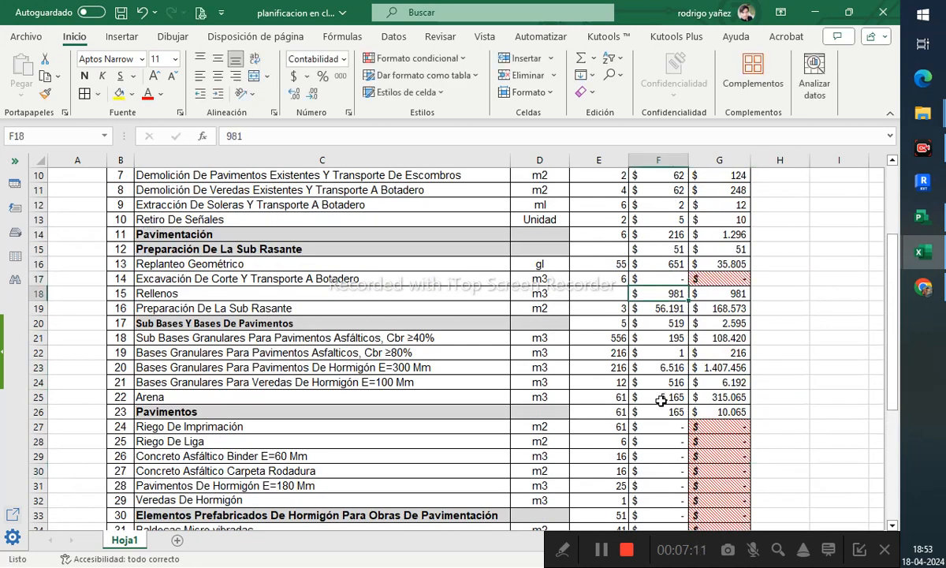
- Clear the stray values left below the APU column in F46 and F47
click(724, 281)
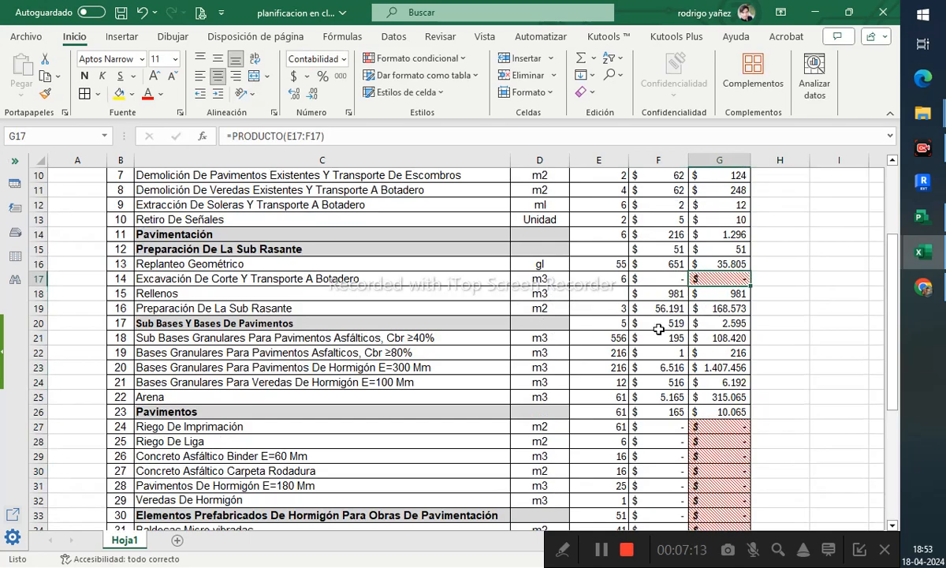
scroll(648, 333, down, 7)
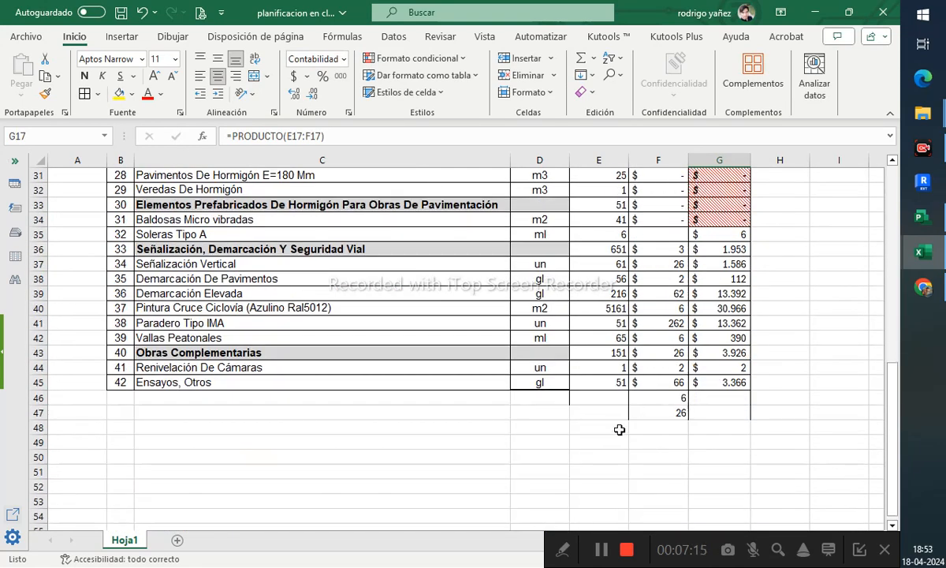
drag(683, 402, 600, 420)
scroll(672, 418, up, 3)
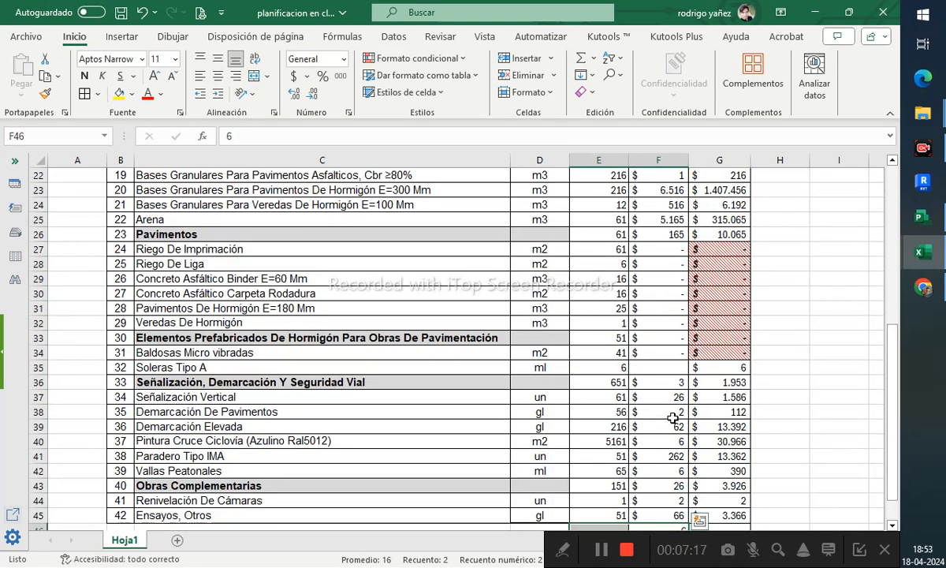
key(Delete)
- Review the APU and Total cells across the table to check the zero-total highlighting
scroll(686, 395, up, 1)
scroll(686, 395, up, 4)
click(710, 352)
scroll(672, 277, up, 3)
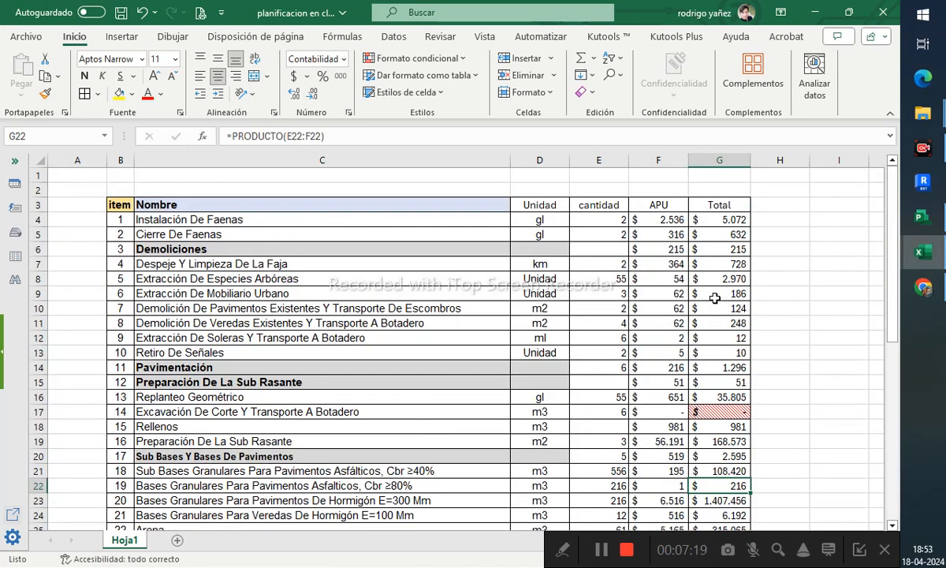
scroll(677, 325, down, 3)
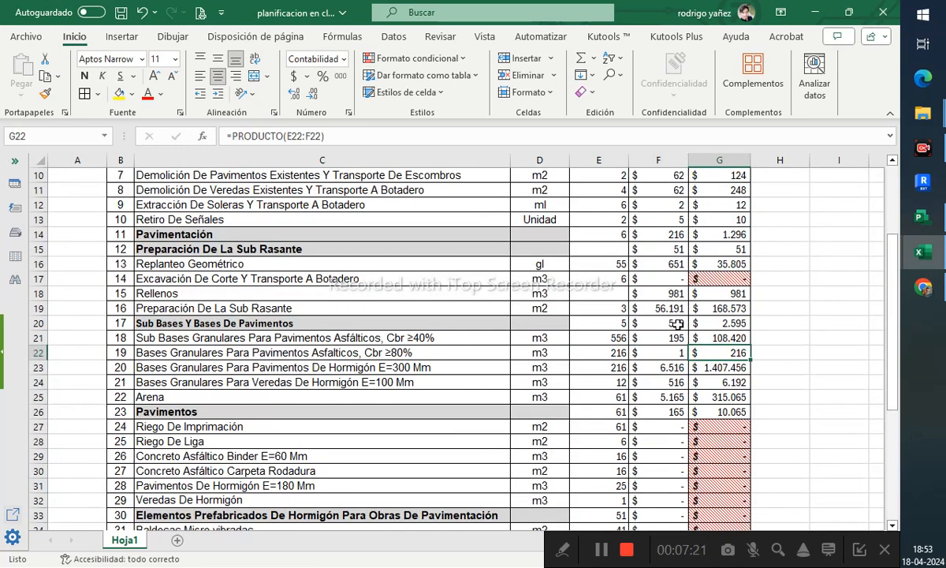
click(655, 278)
scroll(696, 381, down, 1)
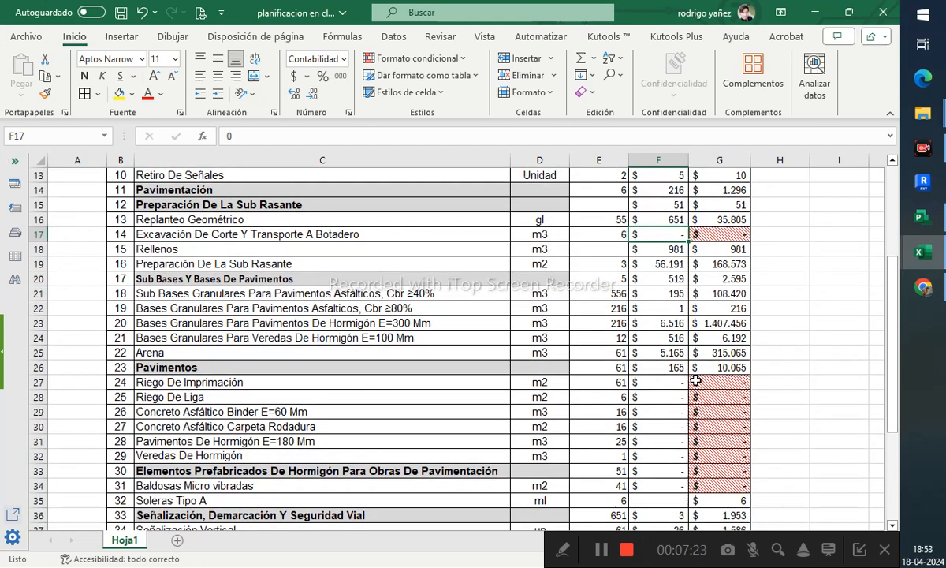
click(670, 384)
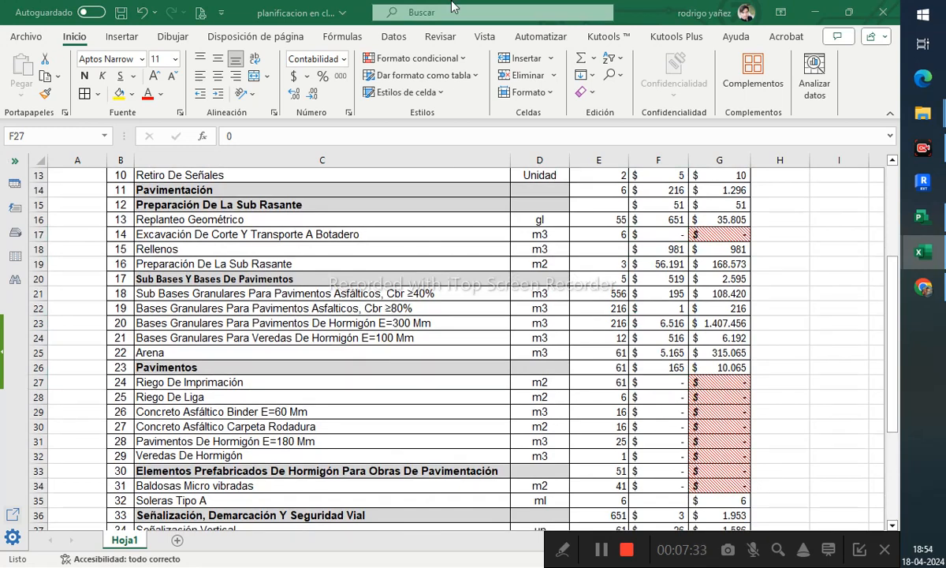
- Rename the budget sheet as presupuesto
click(129, 541)
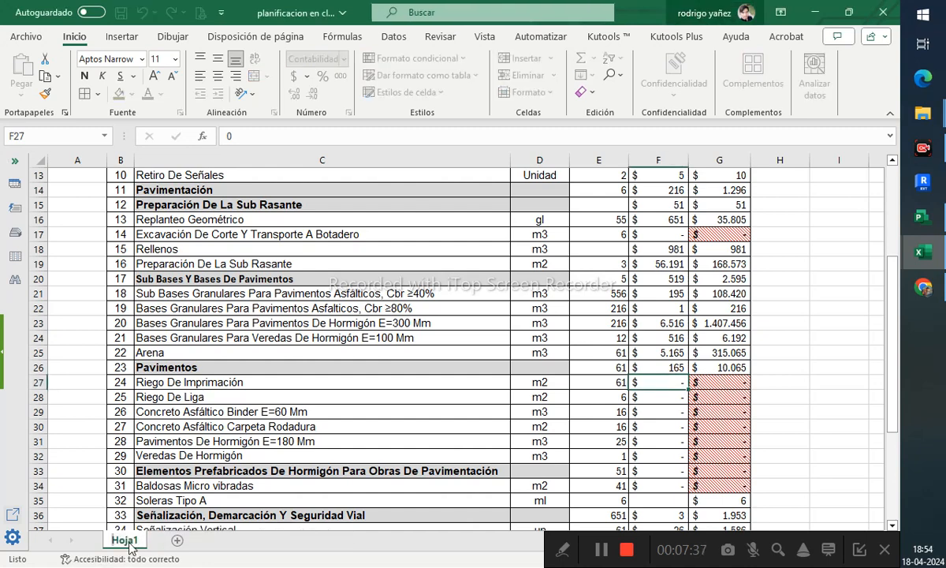
text(presupuesto)
key(Return)
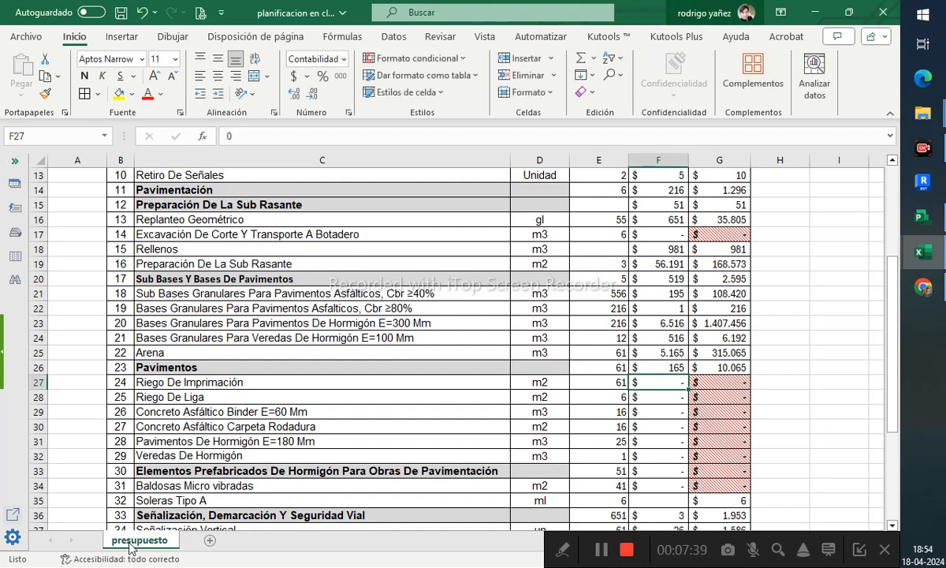
- Add a new sheet and name it presu desglo
click(209, 541)
double_click(203, 541)
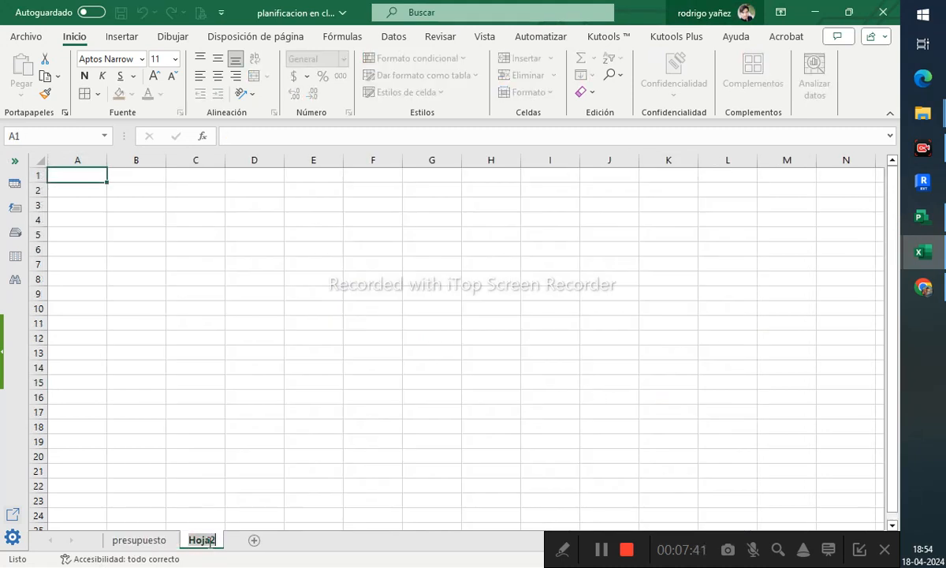
text(presupuesto)
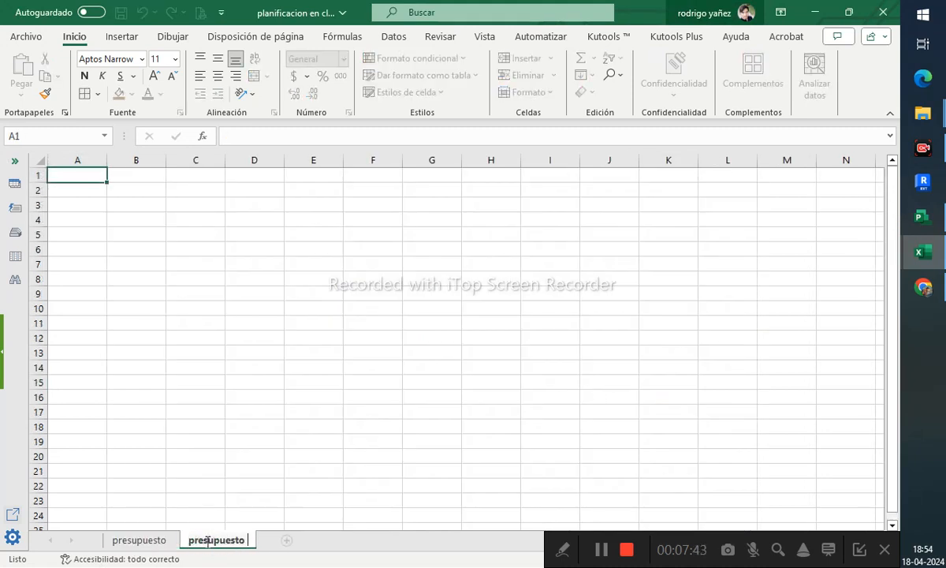
key(BackSpace)
key(BackSpace)
key(BackSpace)
key(BackSpace)
key(BackSpace)
key(BackSpace)
key(BackSpace)
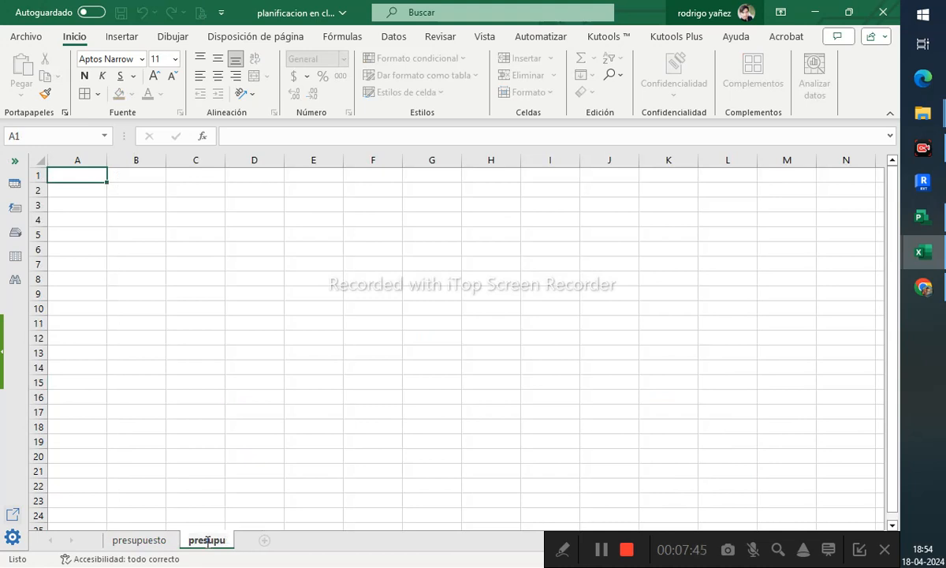
text(u desglo)
key(Return)
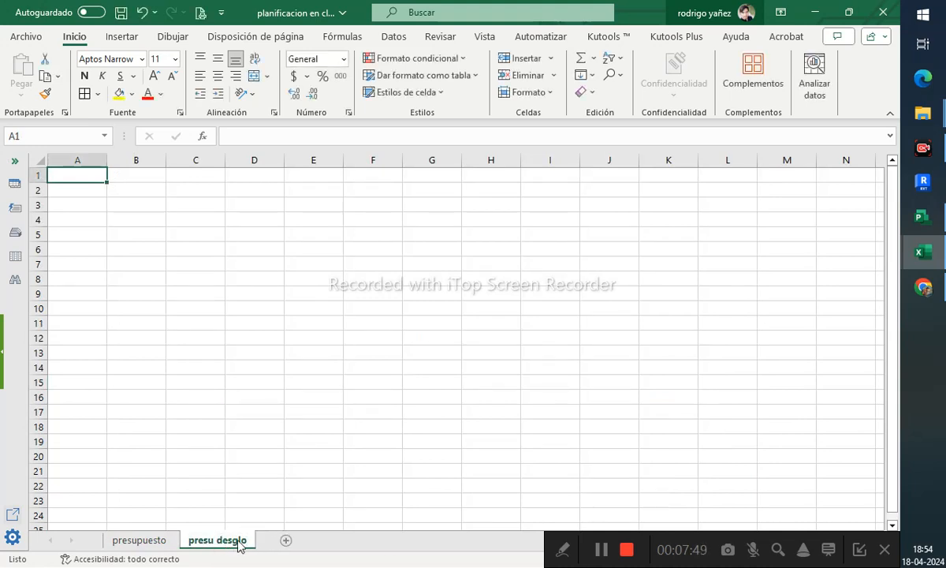
- Add a new sheet and name it planificacion
click(286, 541)
double_click(280, 540)
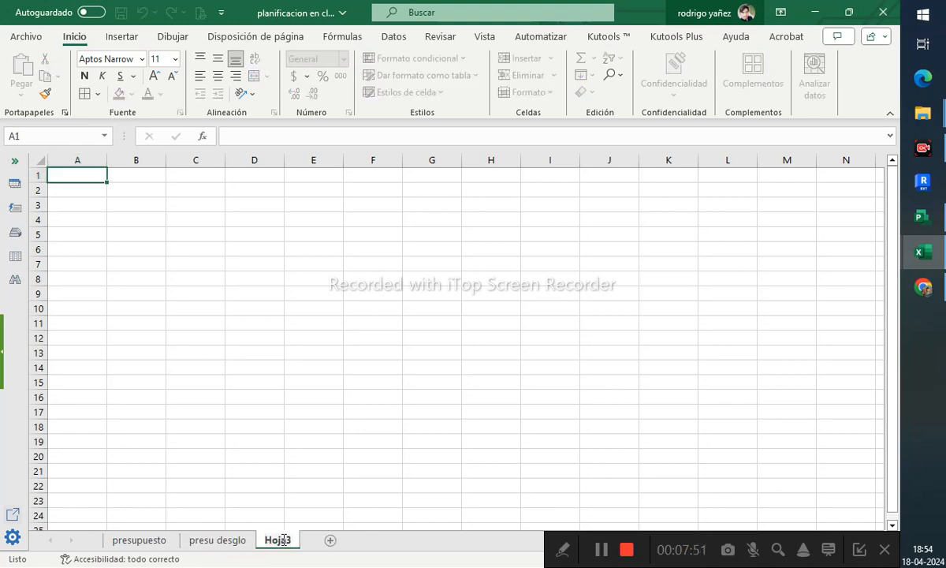
double_click(283, 540)
text(planificacion)
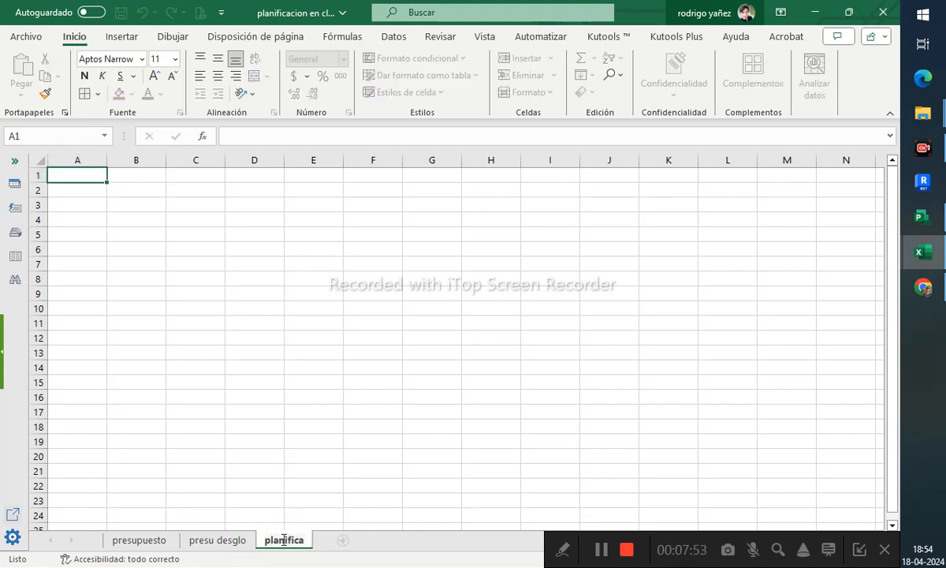
key(Return)
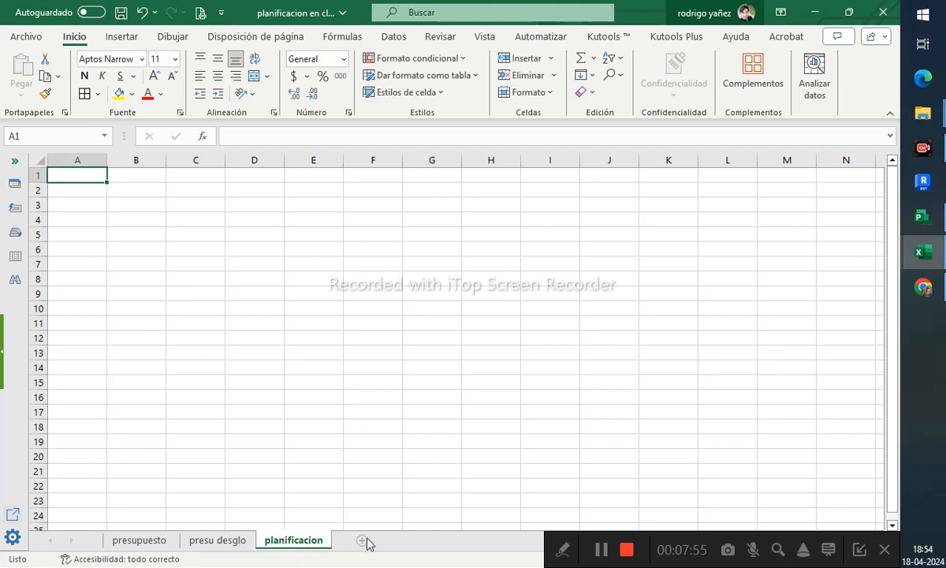
- Add a new sheet and name it flujo de caja
click(363, 541)
double_click(364, 539)
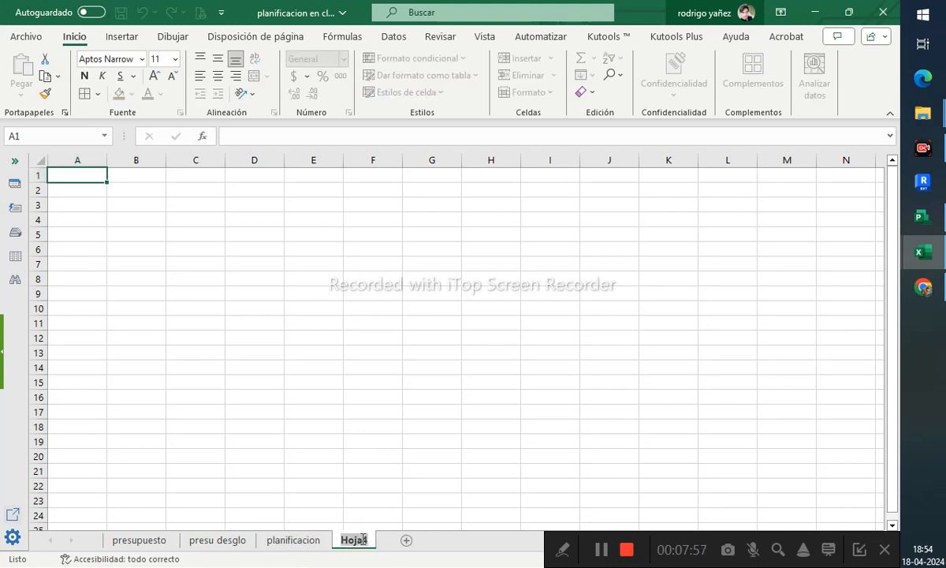
text(flujo de caja)
key(Return)
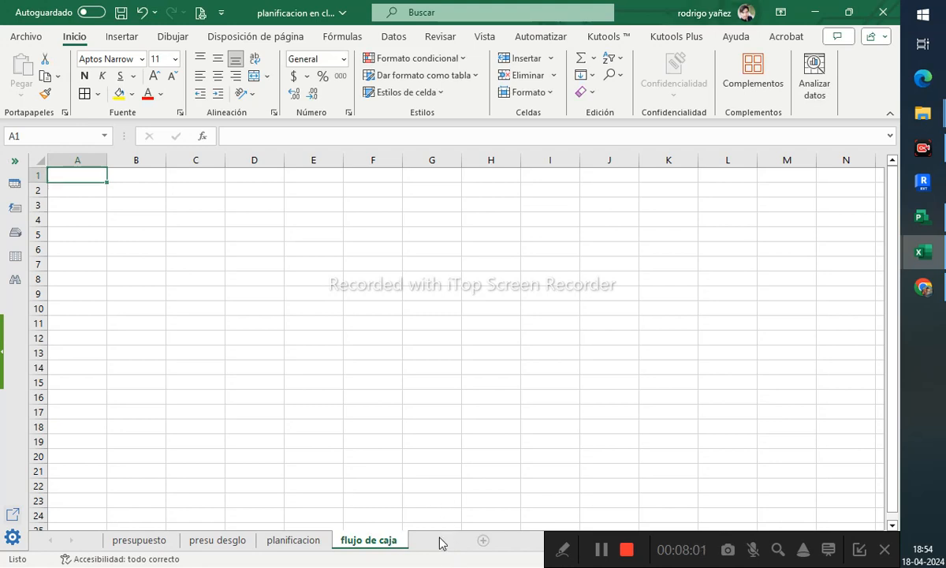
- Add a new sheet and name it gg
click(439, 540)
double_click(430, 541)
text(gg)
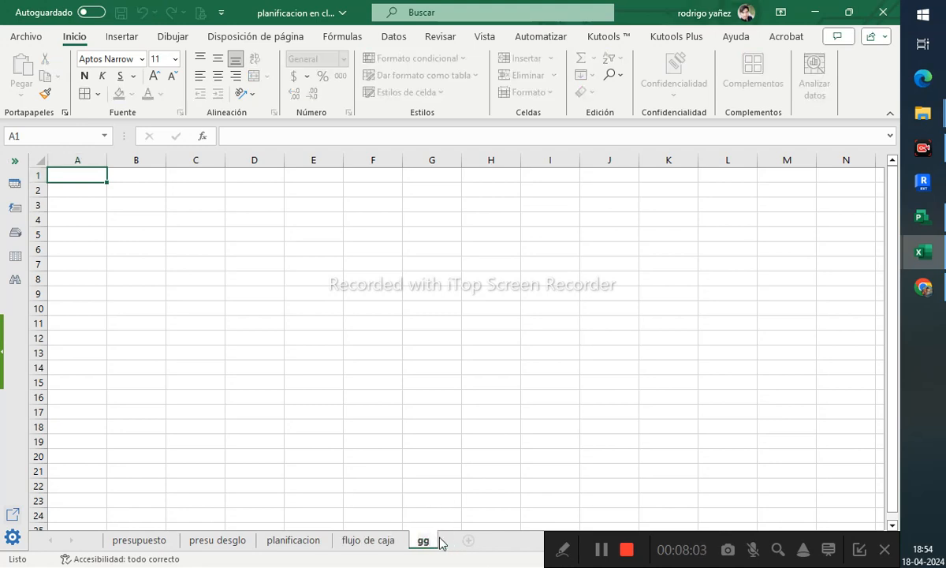
- Add new sheets and name the first one histograma
click(469, 541)
click(499, 541)
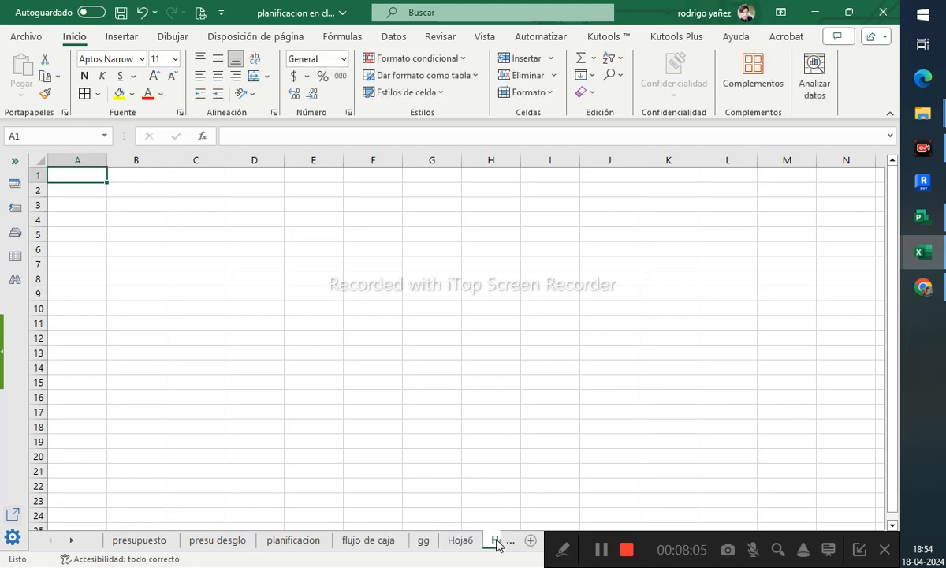
click(461, 540)
double_click(459, 540)
text(histo)
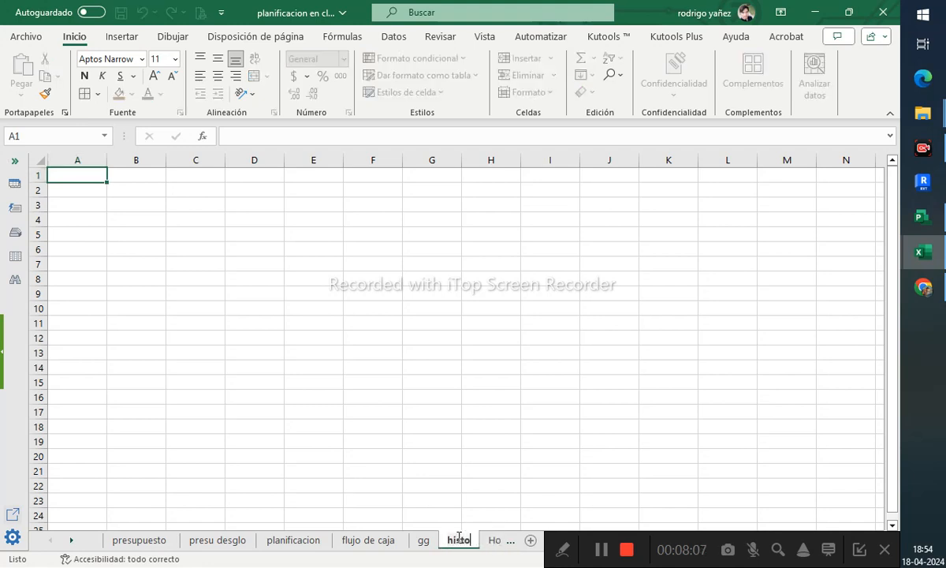
text(grama)
key(Return)
- Delete the extra blank sheet after histograma
click(460, 541)
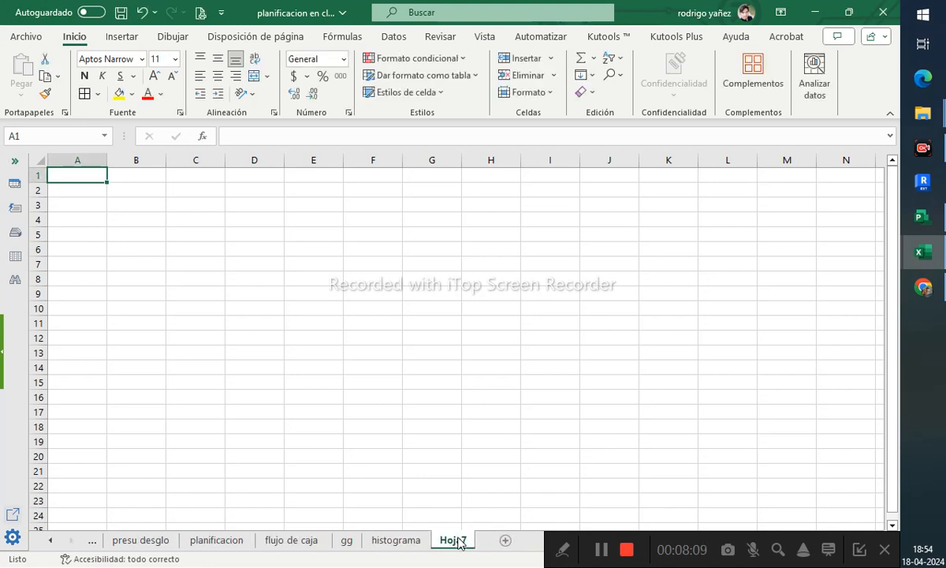
right_click(460, 541)
click(515, 341)
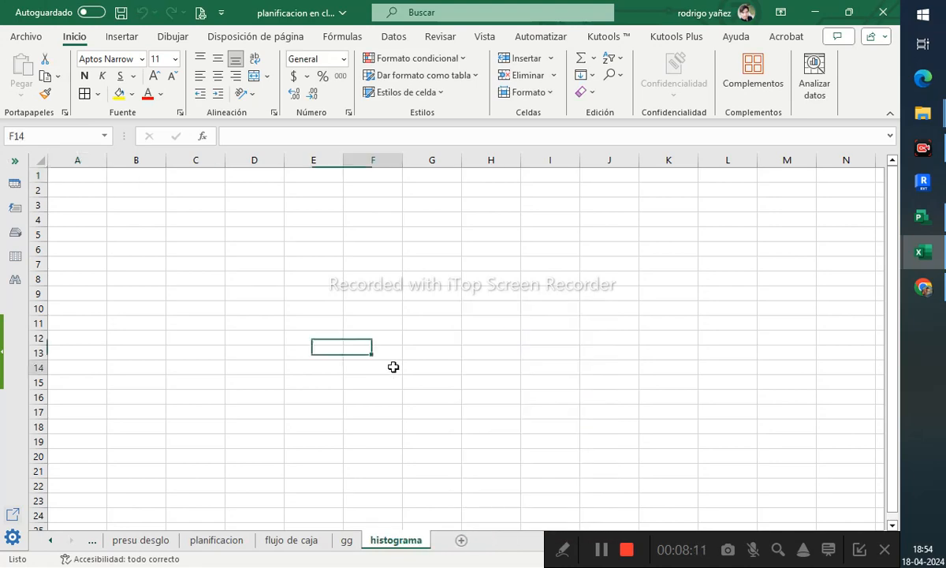
- Return to the presupuesto sheet and AutoSum the Total column G4:G45 into G46
click(88, 542)
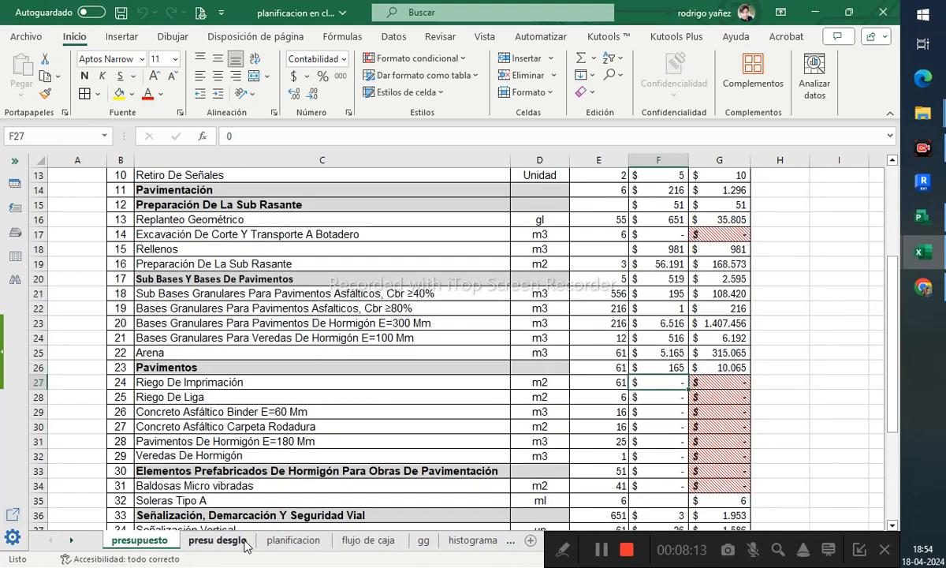
scroll(237, 394, up, 4)
drag(120, 205, 598, 281)
scroll(613, 365, down, 13)
scroll(628, 357, up, 1)
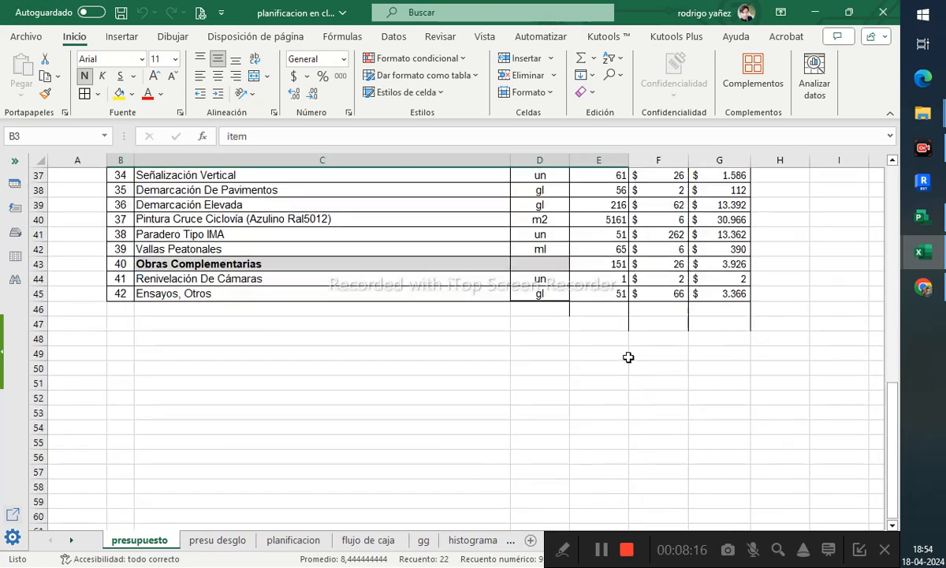
click(712, 308)
key(ctrl+shift+Up)
key(ctrl+shift+Up)
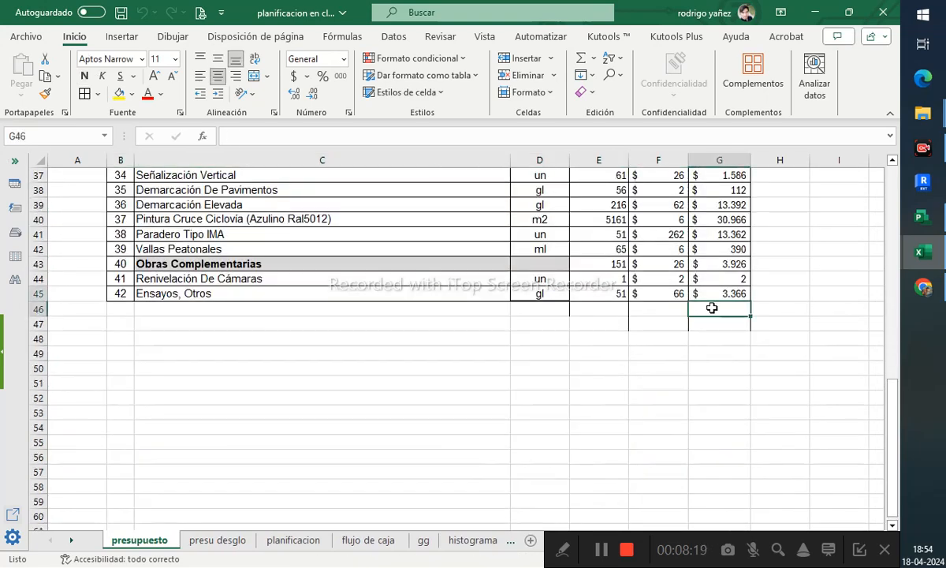
scroll(713, 308, down, 6)
scroll(713, 308, down, 7)
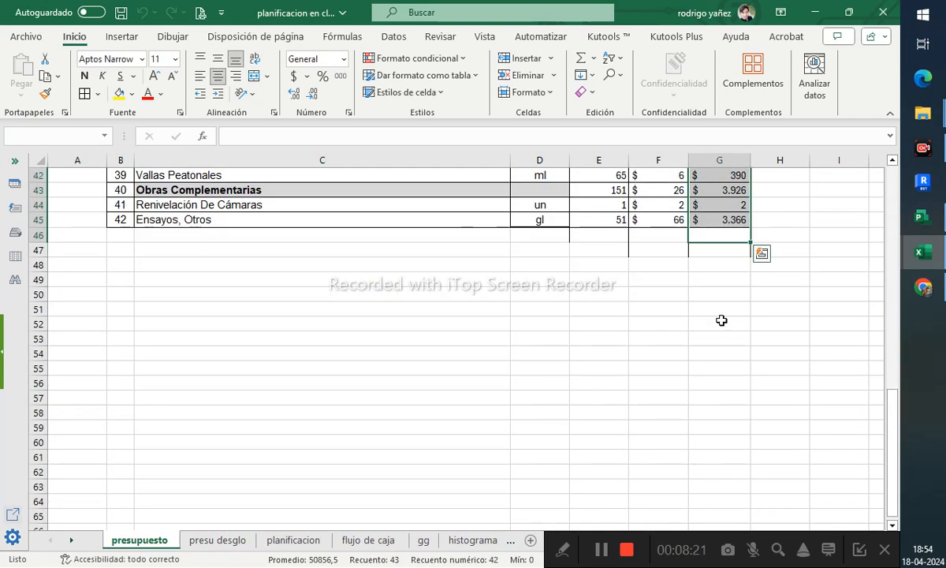
scroll(722, 319, up, 9)
scroll(637, 219, down, 5)
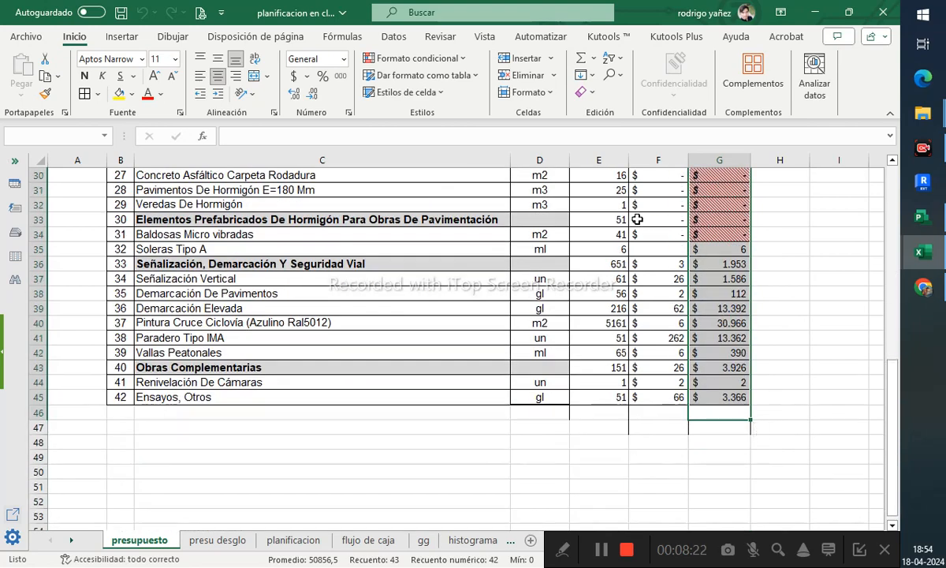
click(582, 61)
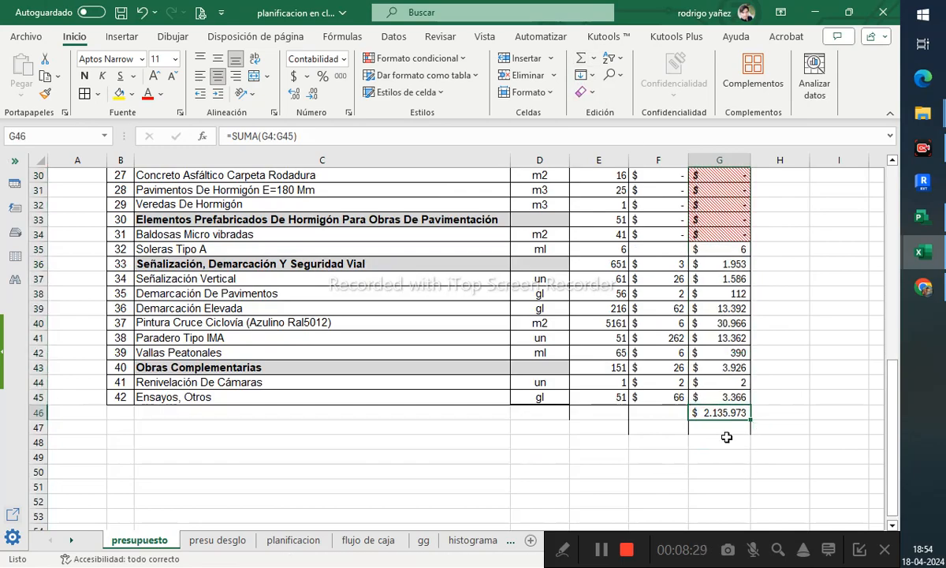
- Enter a formula in G47 multiplying the total in G46 by F47, with both references made absolute
scroll(725, 443, up, 9)
scroll(725, 448, down, 10)
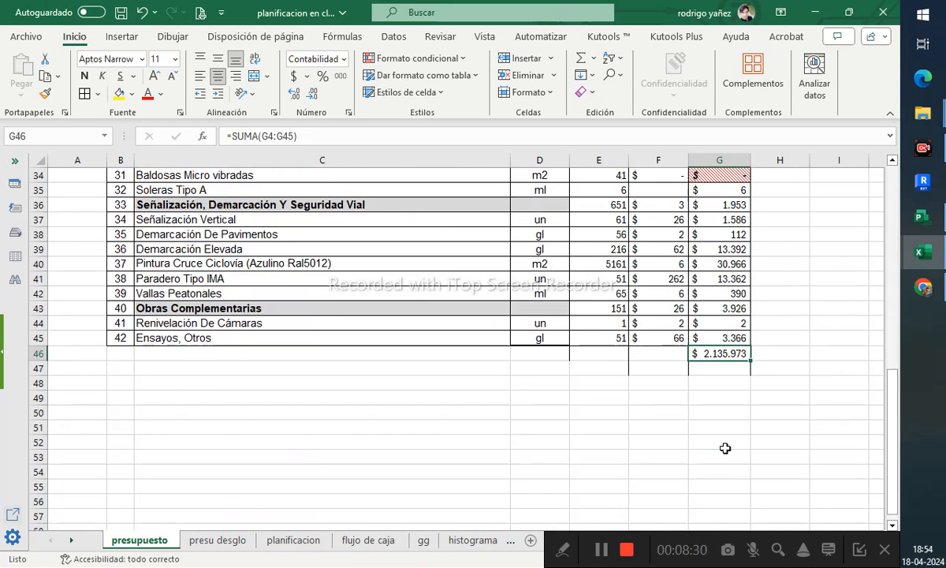
click(707, 371)
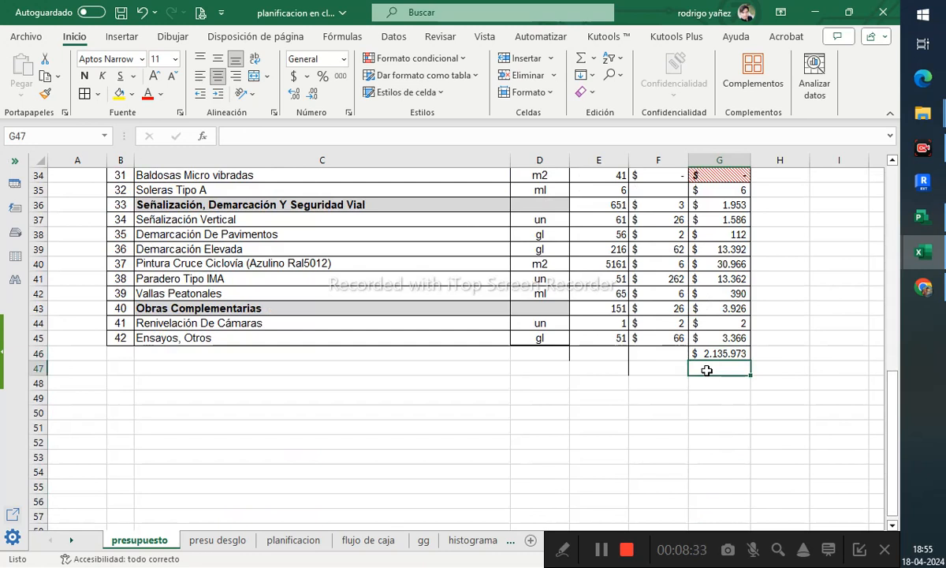
text(=)
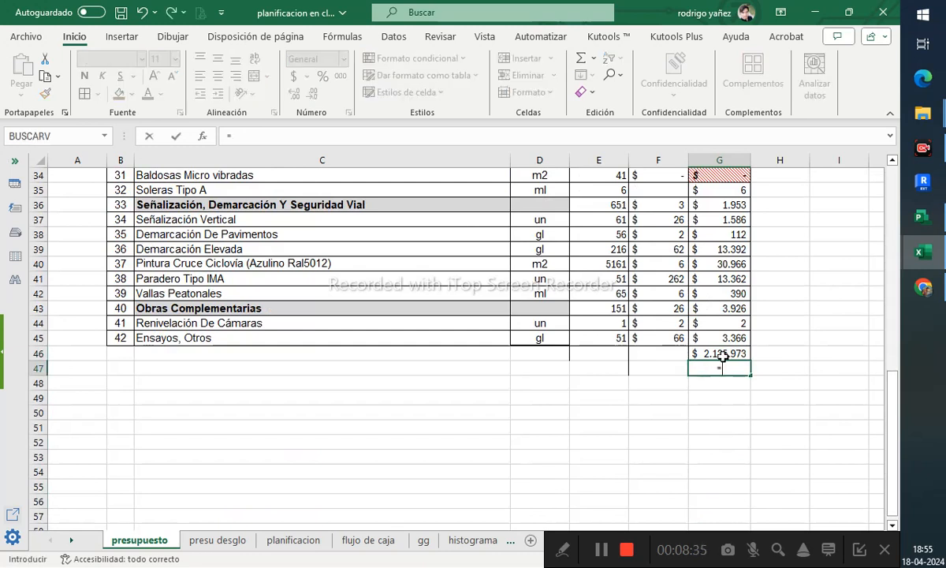
click(722, 355)
text(*)
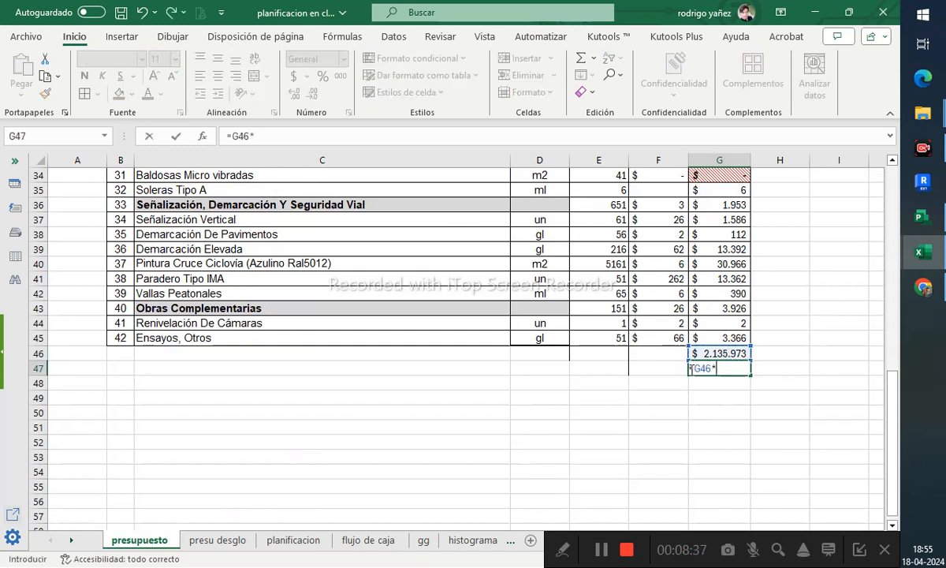
click(677, 371)
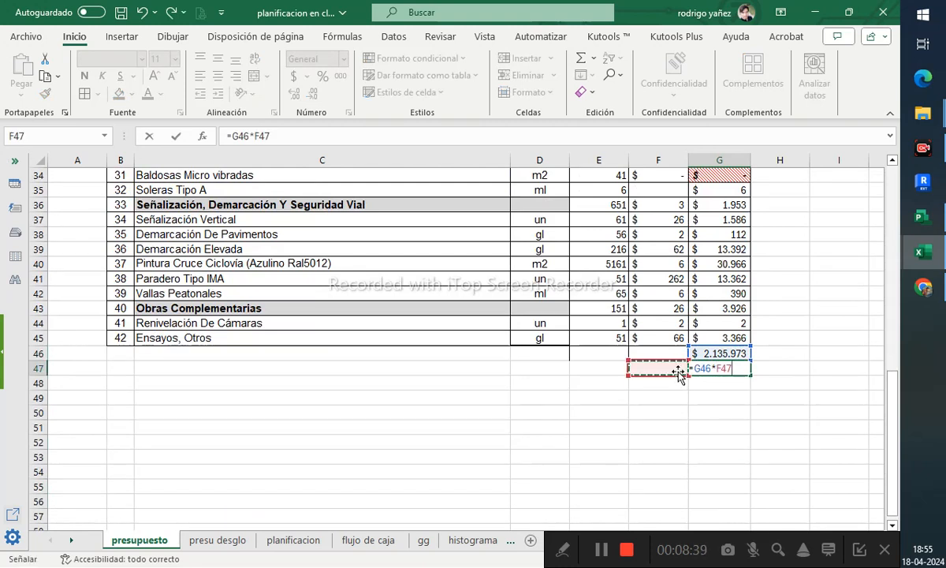
click(247, 139)
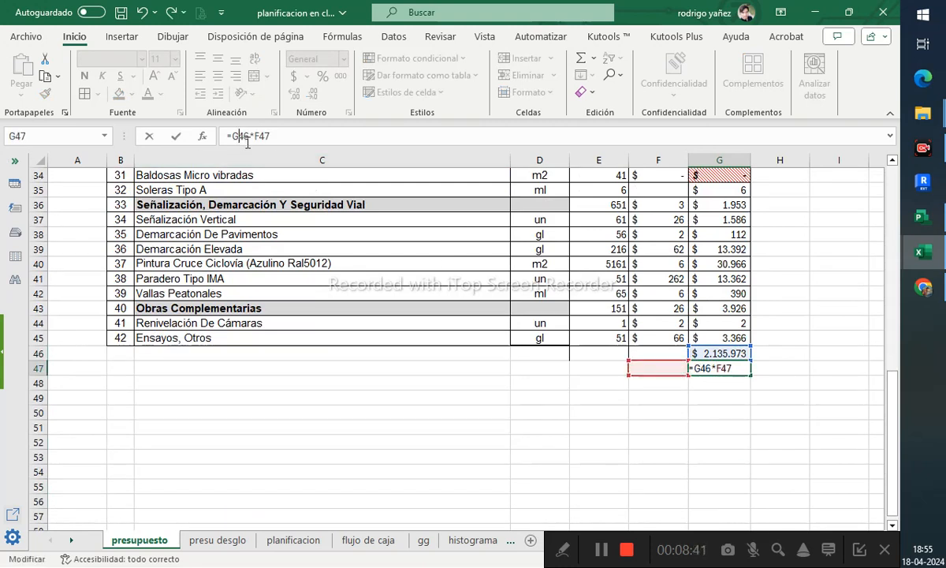
key(F4)
click(284, 139)
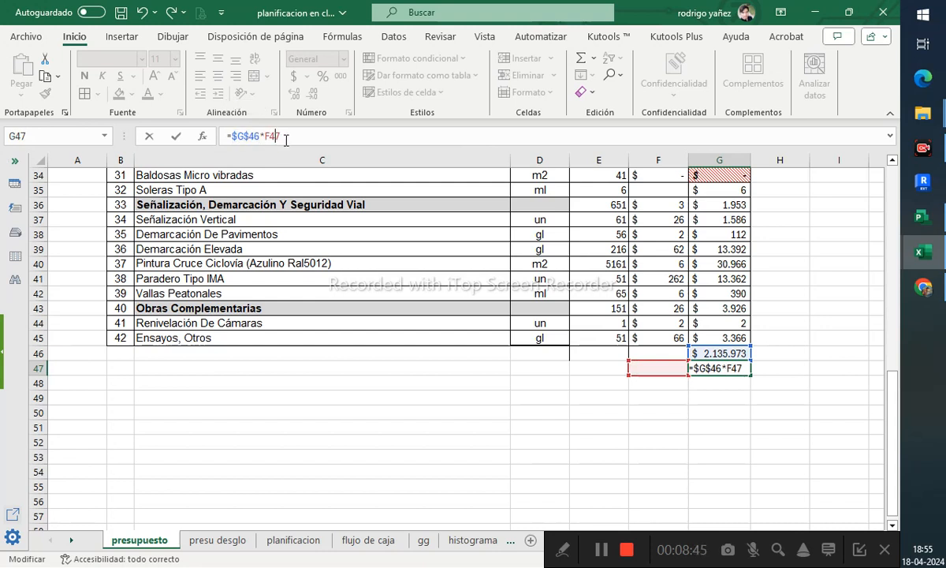
key(F4)
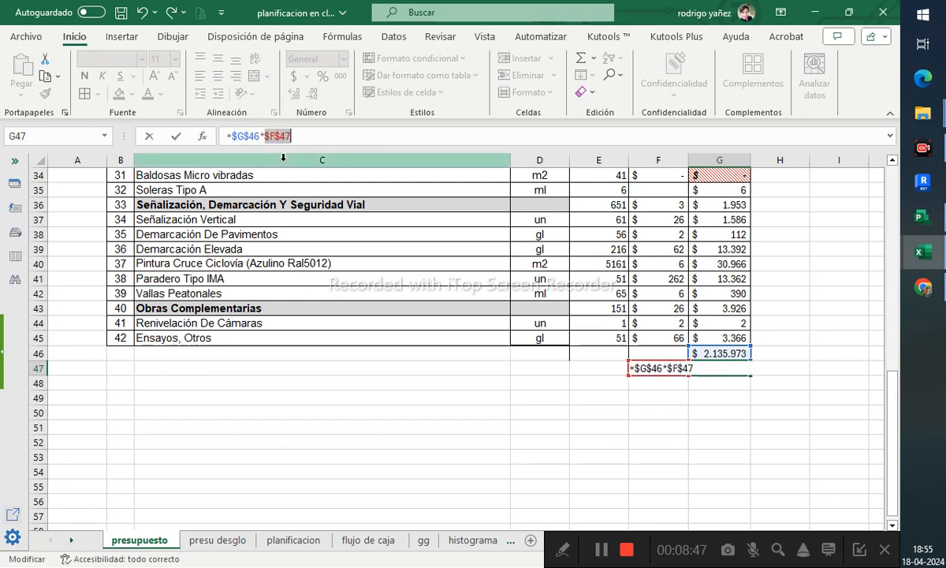
key(Return)
- Enter a formula in G48 multiplying G46 by F48, making the F48 reference absolute
text(=)
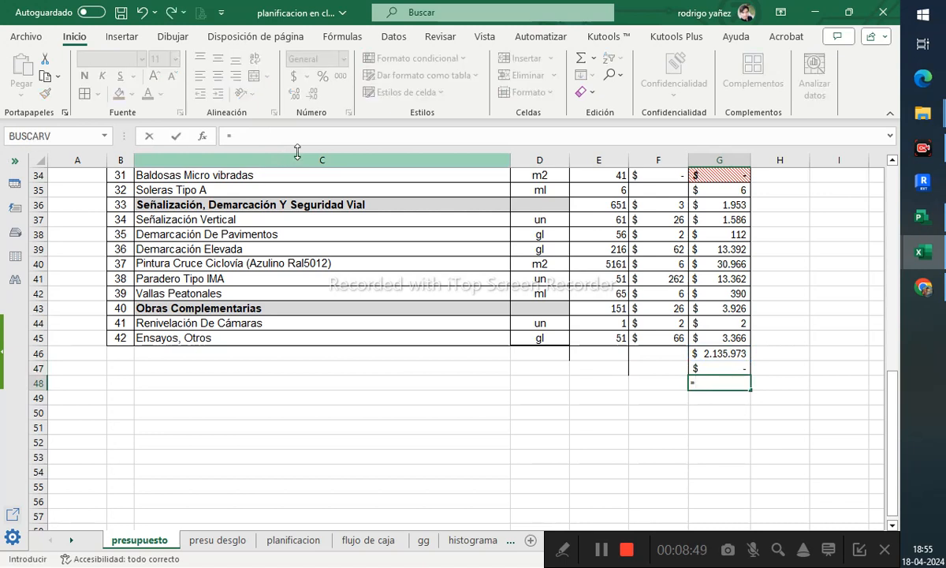
click(718, 353)
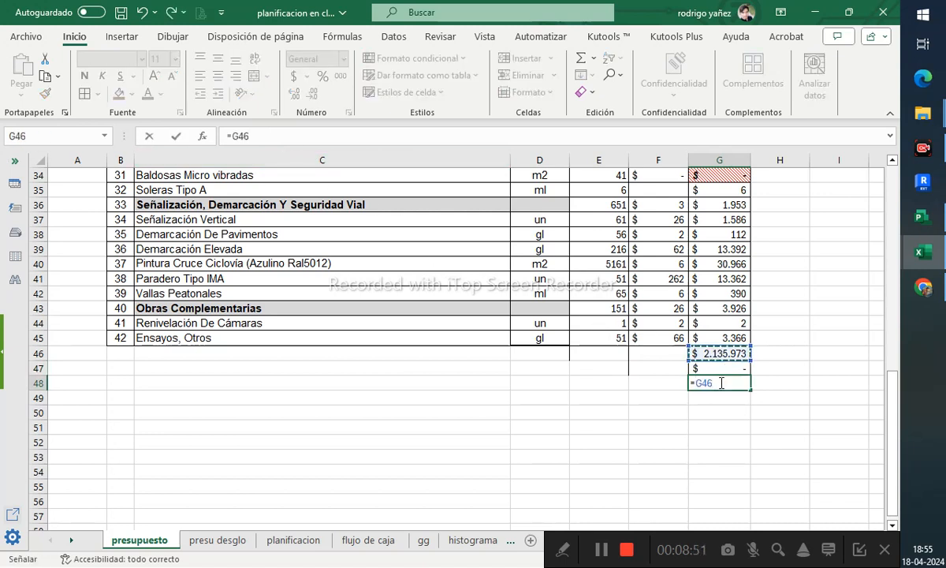
text(*)
click(665, 386)
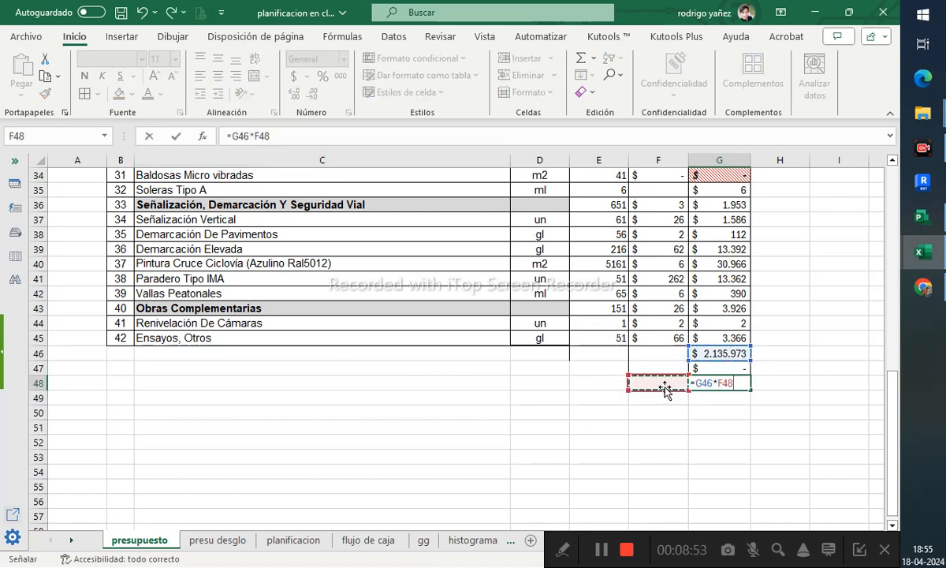
key(Return)
click(714, 383)
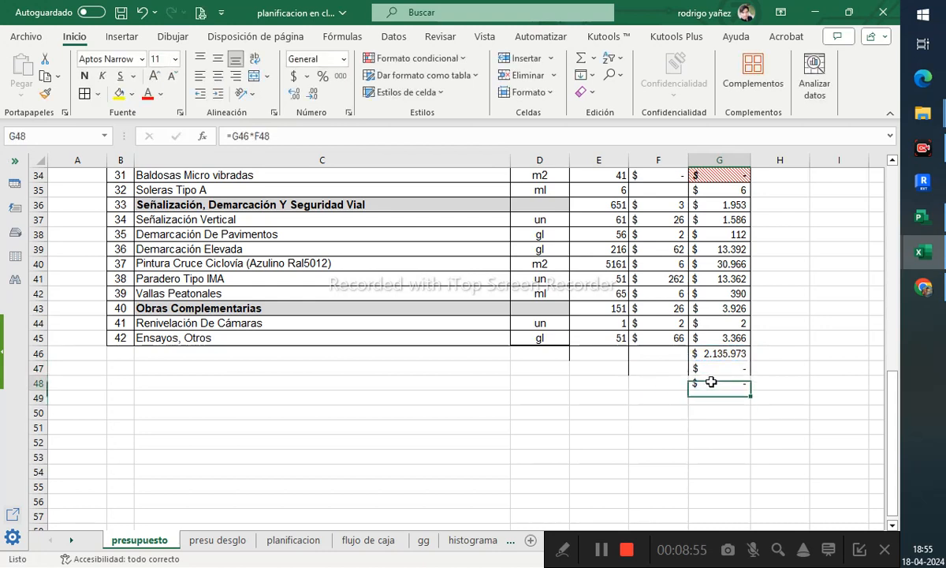
click(273, 137)
key(F4)
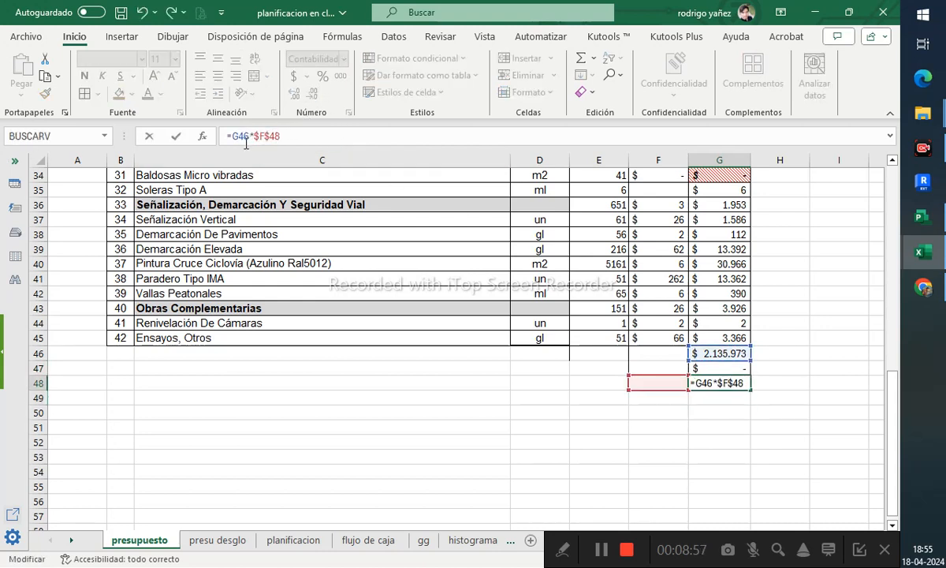
double_click(249, 136)
key(Return)
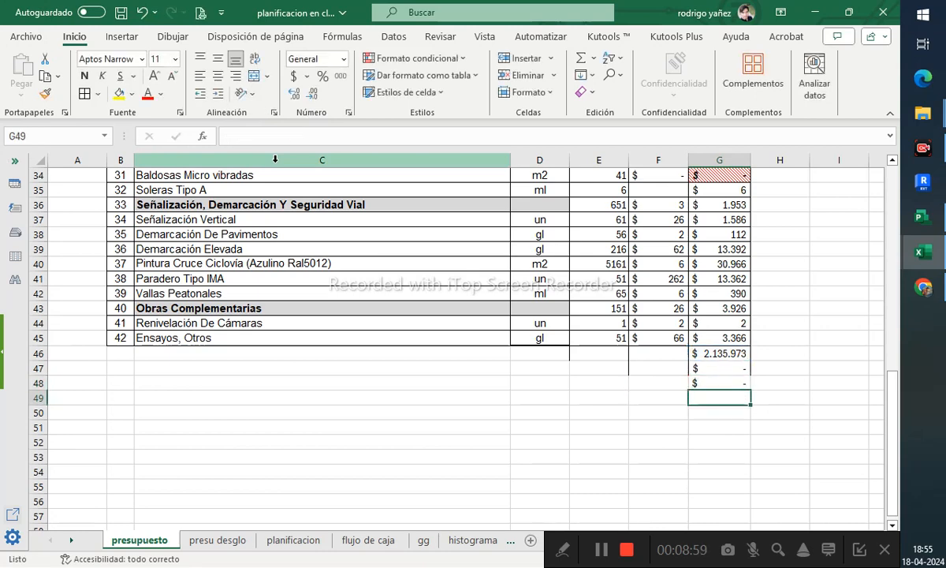
- Label the rows below the total as GG in E47 and UTI in E48
click(645, 368)
text(GG)
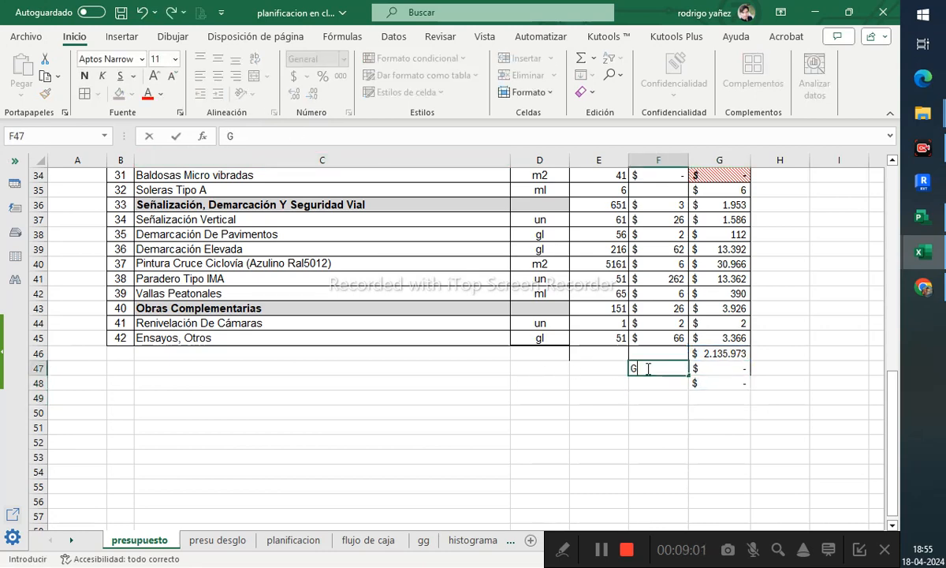
key(Return)
text(Ut)
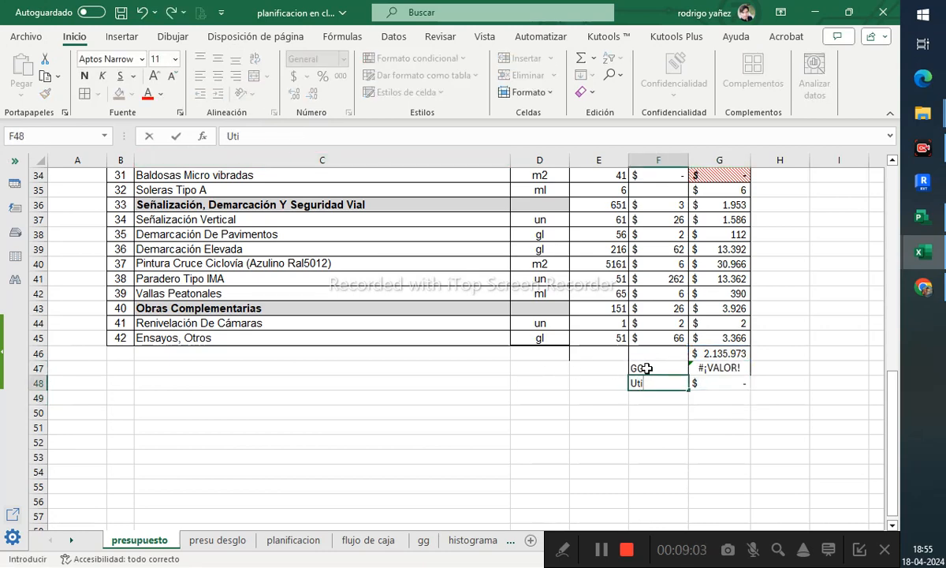
key(Escape)
key(Left)
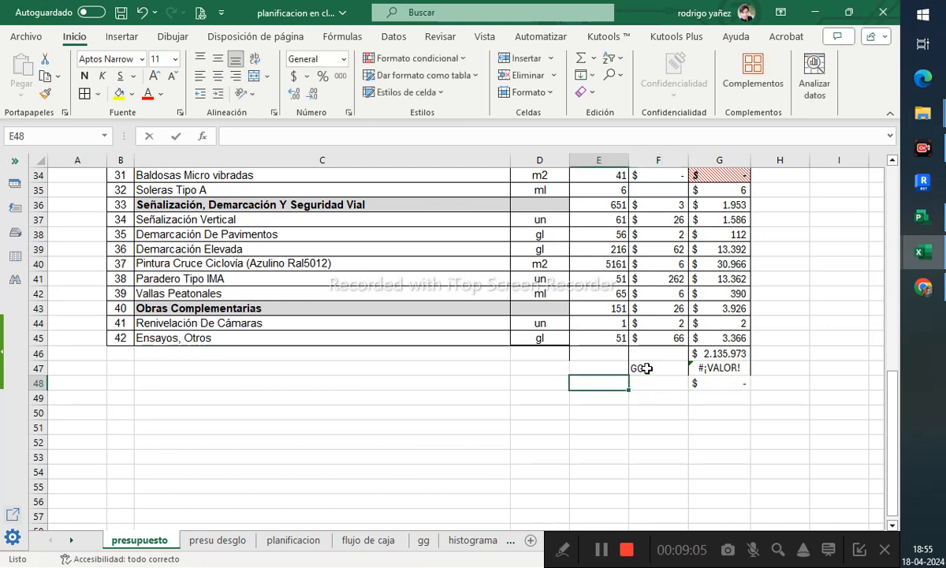
text(UTI)
key(Up)
text(GG)
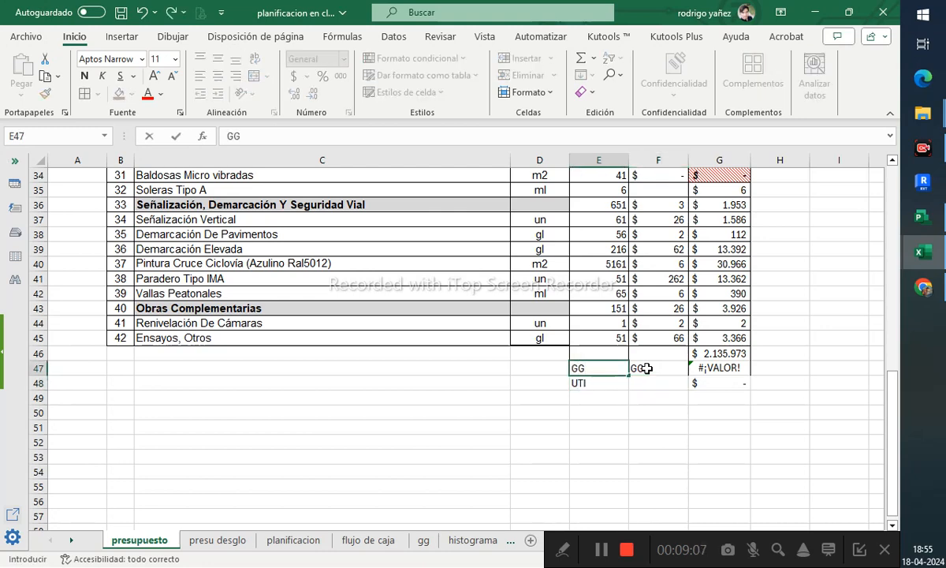
key(Right)
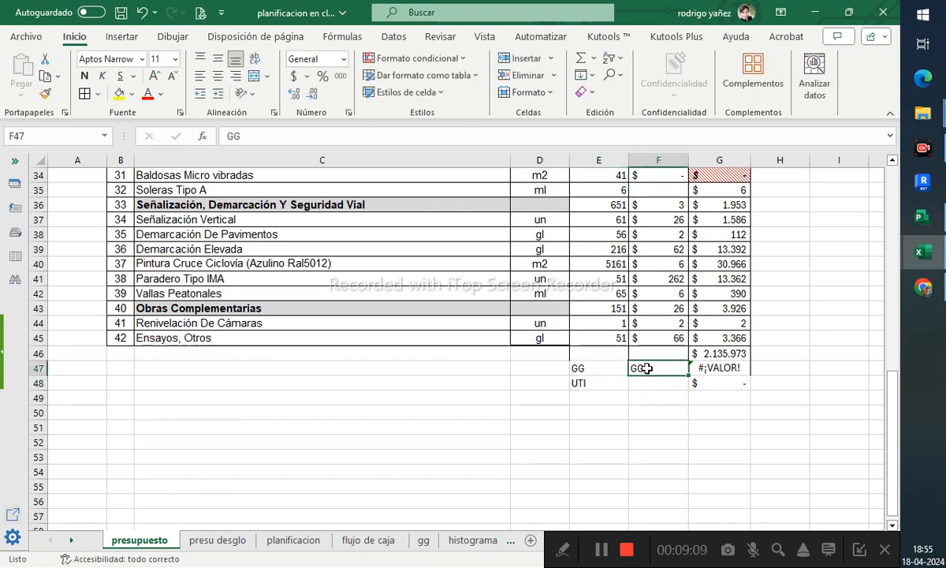
- Enter rates 0,2 for GG and 0,1 for UTI in F47:F48 and format them as percentages
text(0,2)
key(Return)
key(Left)
text(0,1)
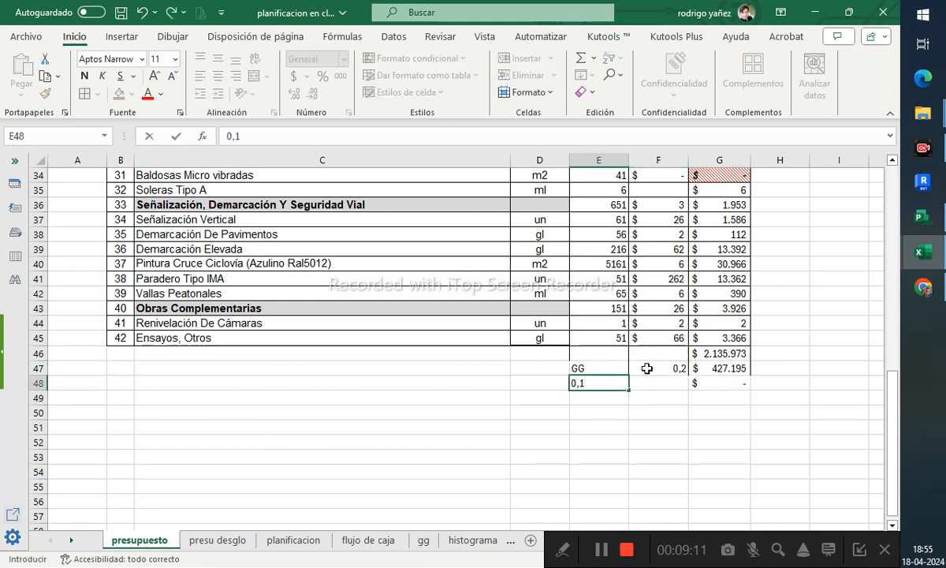
key(Escape)
key(Right)
text(,0)
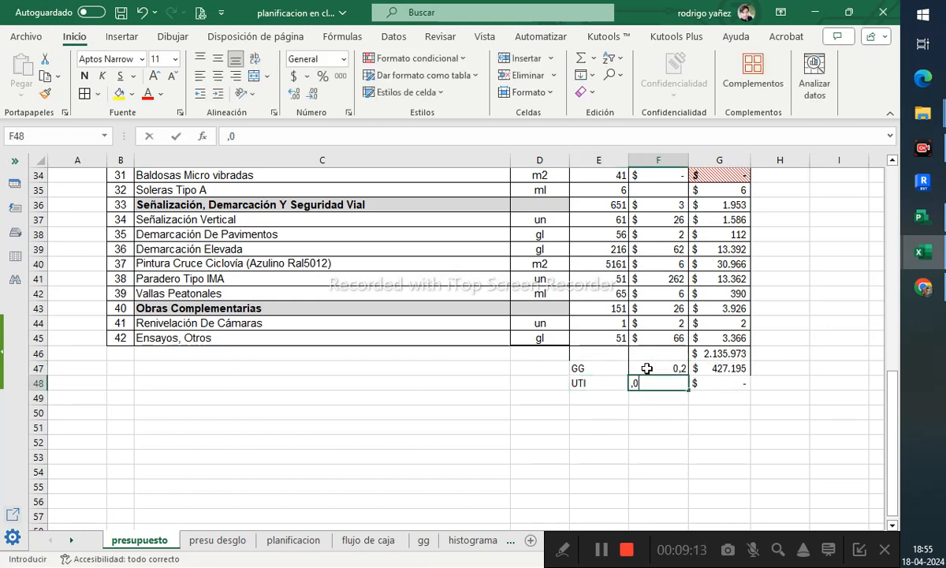
text(10,1)
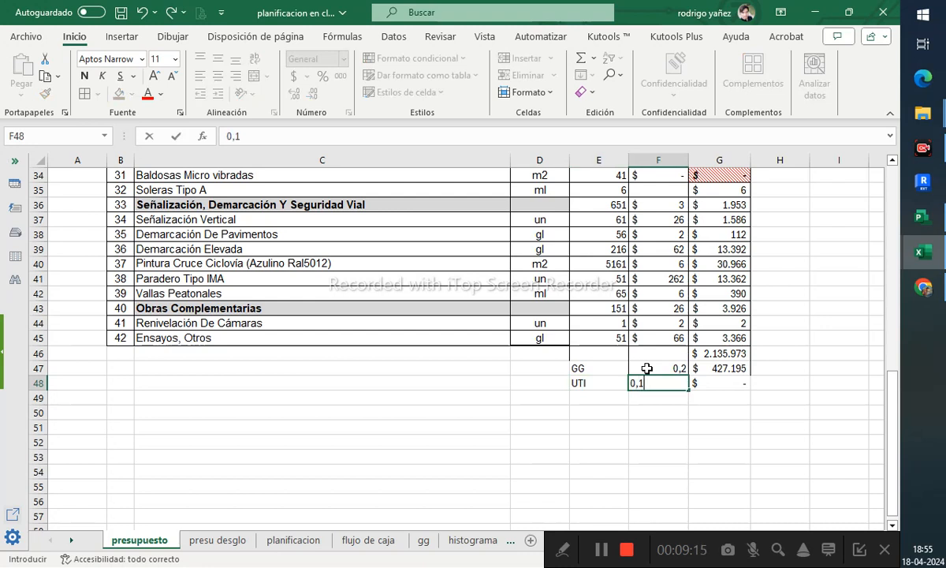
click(646, 369)
drag(646, 369, 643, 379)
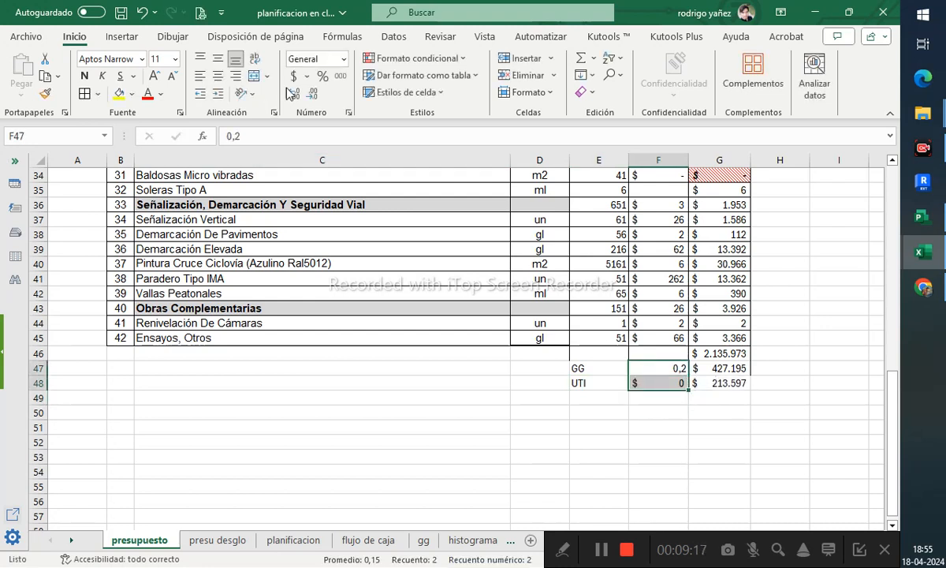
click(323, 76)
click(795, 321)
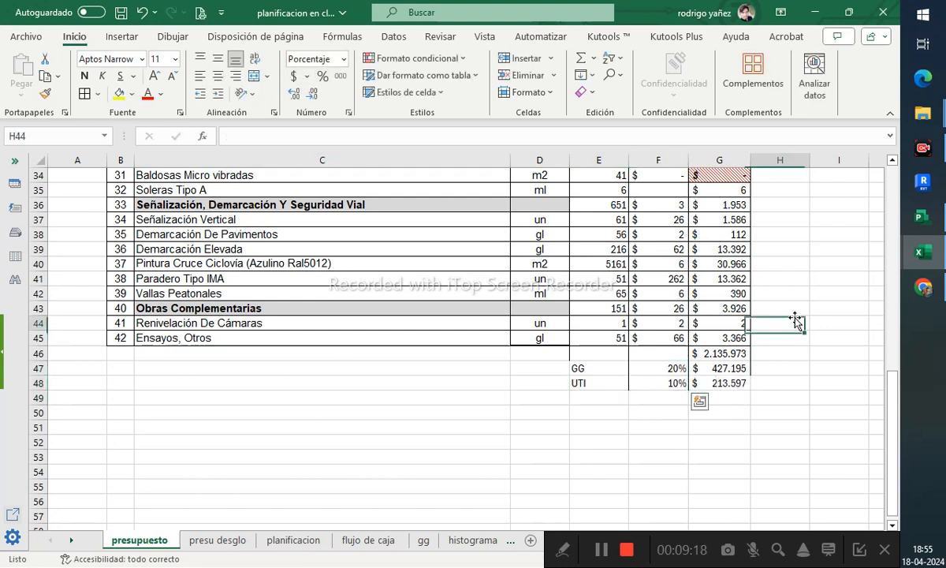
- Sum G46:G48 in G49 with a SUMA formula
click(718, 400)
text(=su)
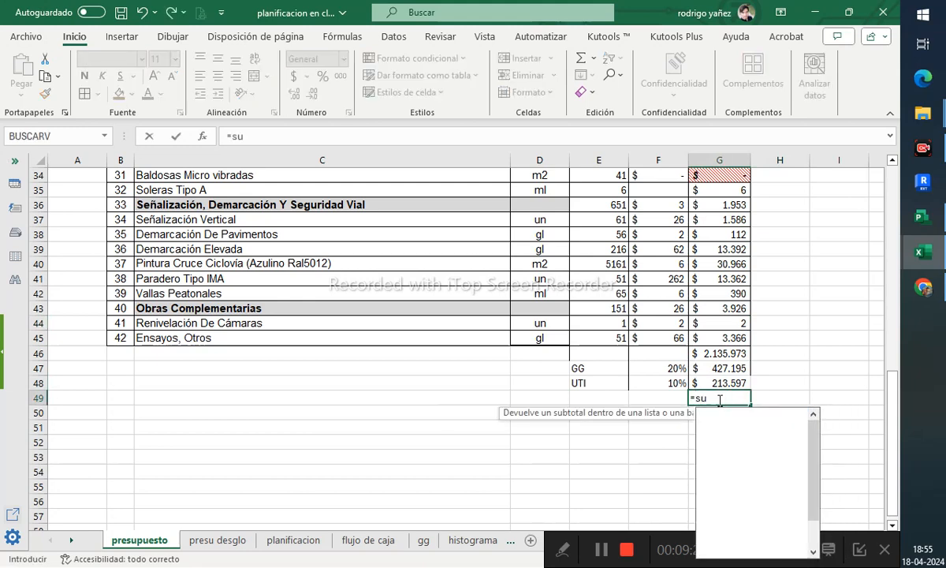
text(ma()
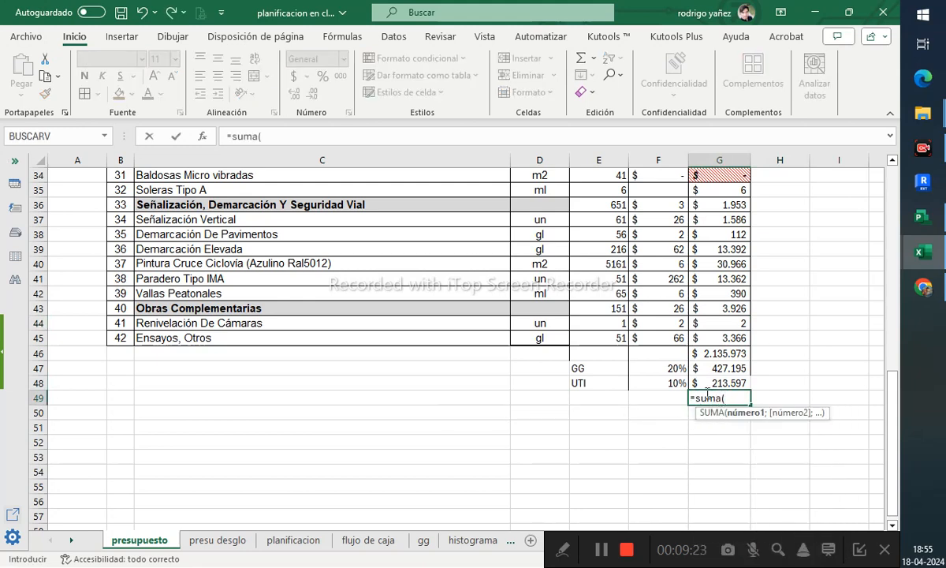
drag(714, 354, 728, 381)
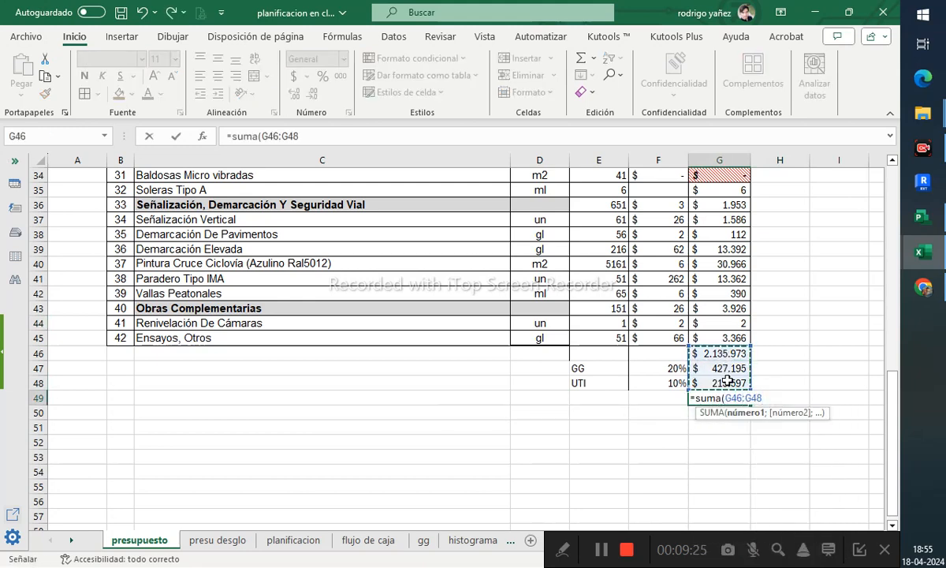
text())
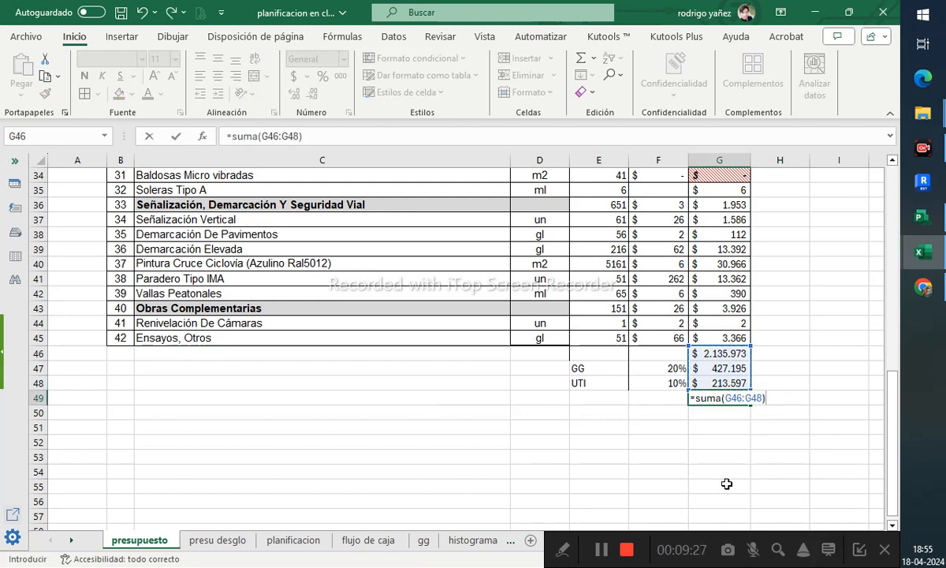
key(Return)
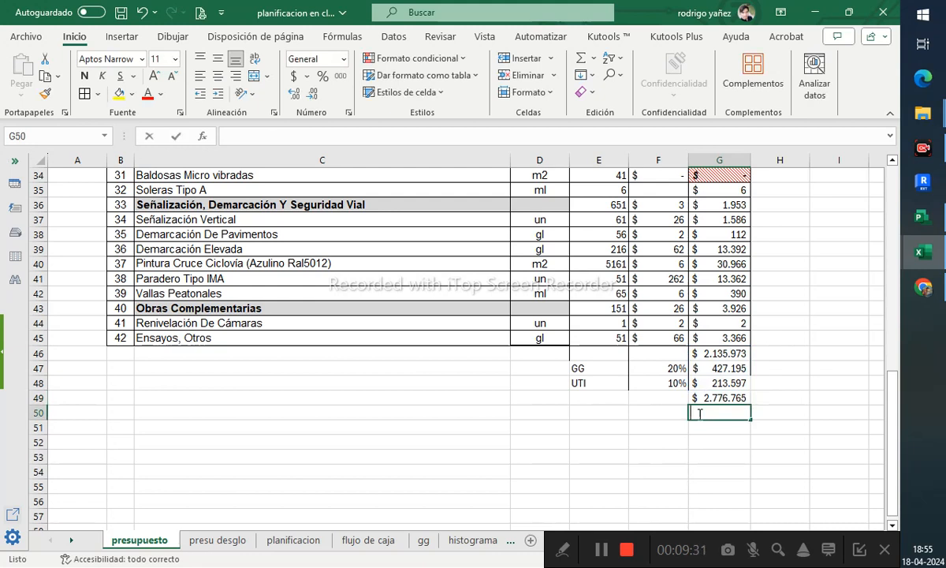
- Enter a formula in G50 multiplying the subtotal in G49 by F50
text(=)
click(733, 397)
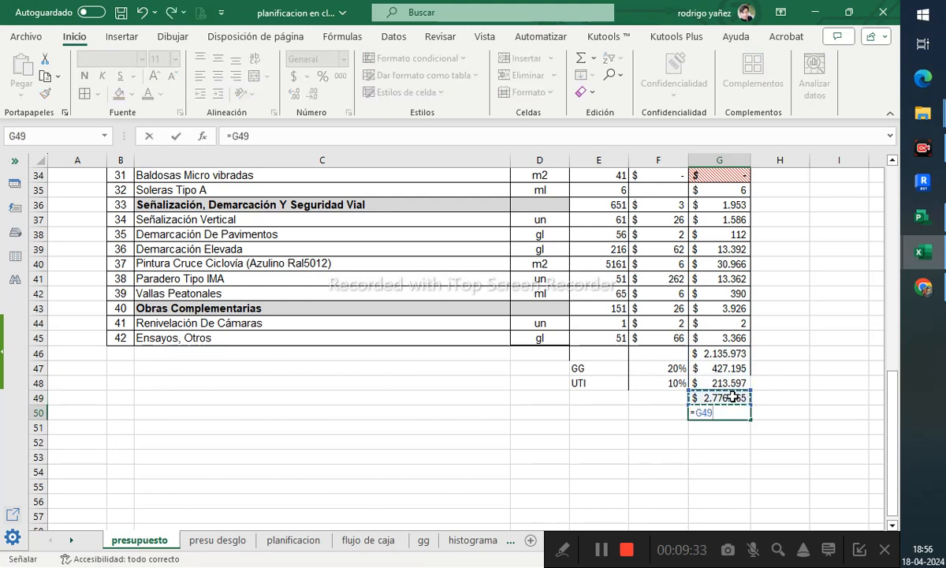
text(*)
click(667, 414)
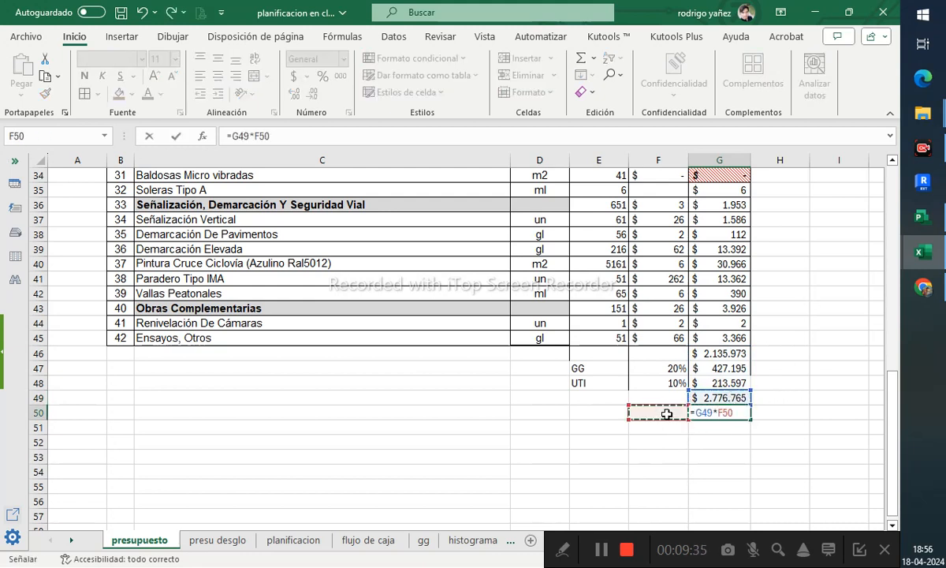
key(Return)
- Label row 50 as IVA and set its rate to 19%
click(609, 418)
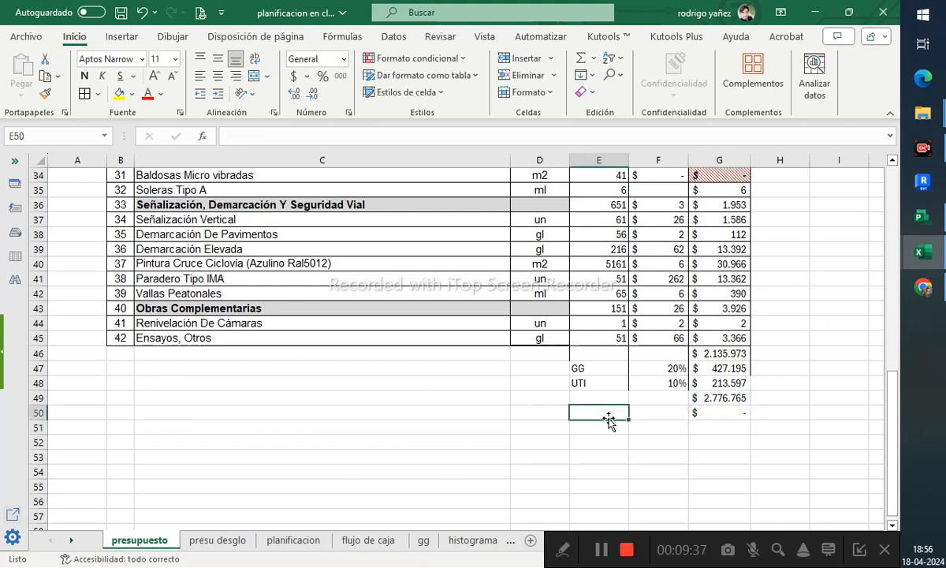
text(IVA)
key(Tab)
text(19)
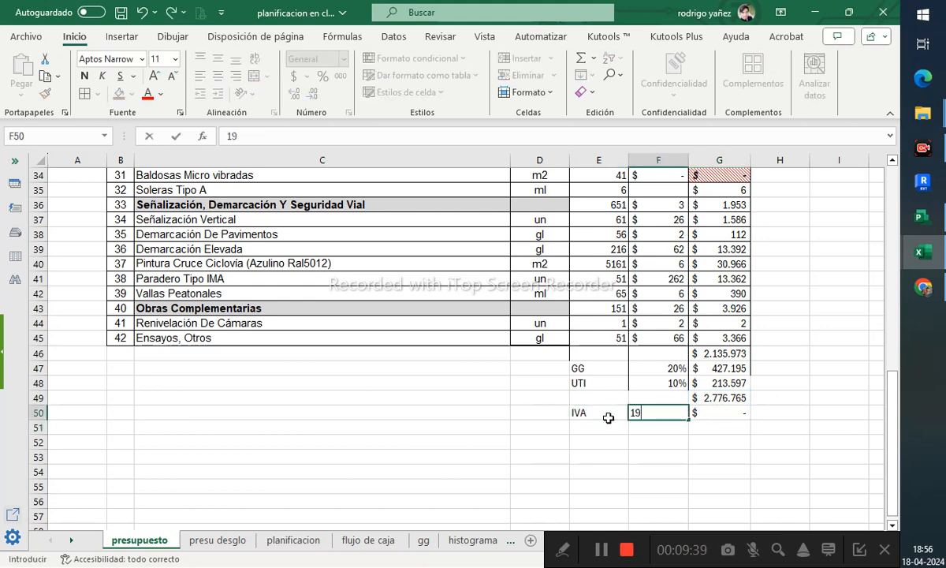
text(%)
key(Return)
- Sum G49:G50 in G51 with a SUMA formula for the grand total
click(705, 430)
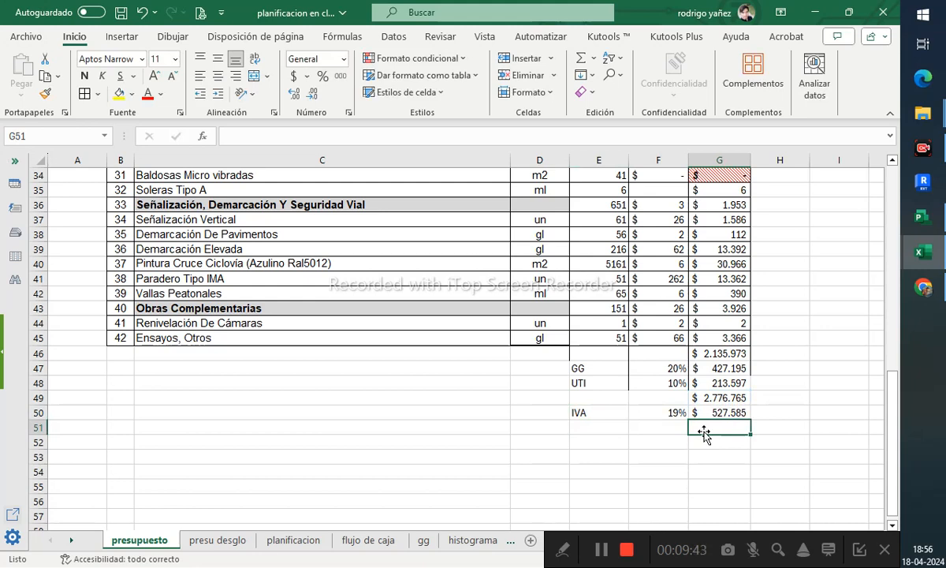
text(=suma()
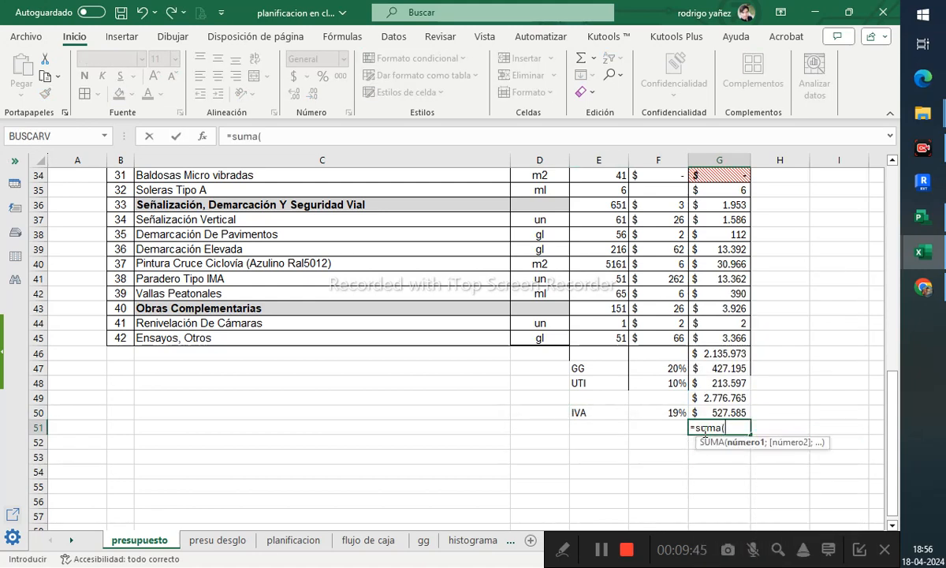
click(723, 396)
drag(723, 397, 730, 407)
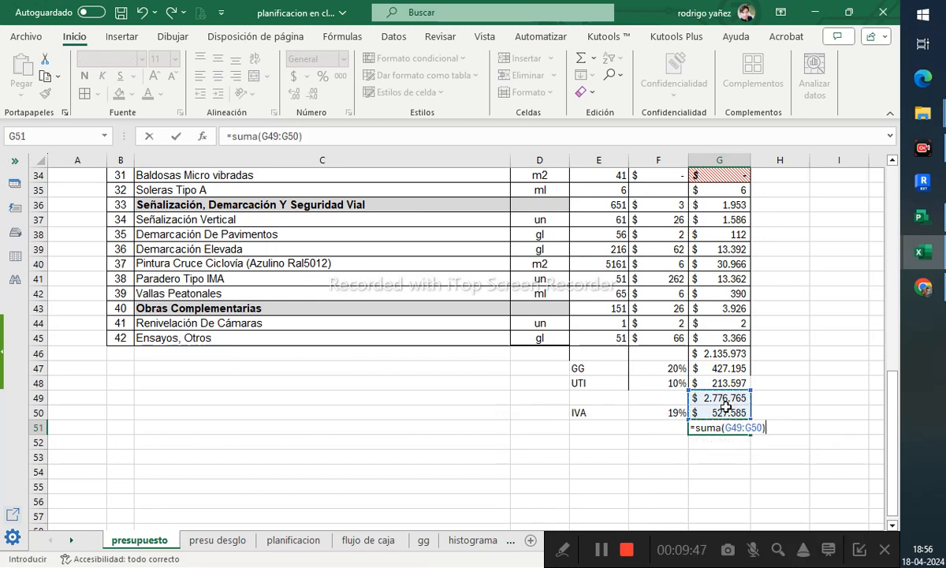
key(Return)
- Merge cells E51:F51 and label the merged cell Total
drag(619, 427, 664, 426)
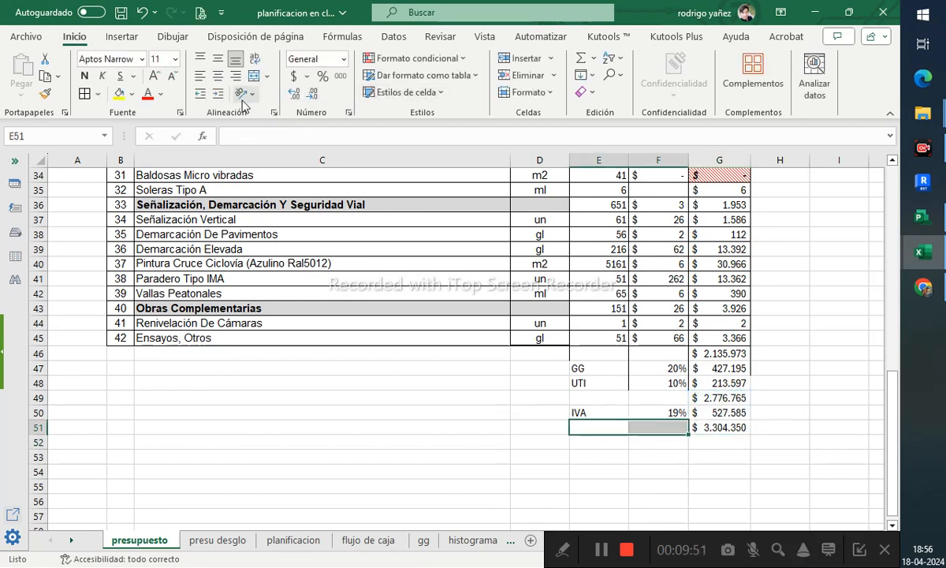
click(254, 76)
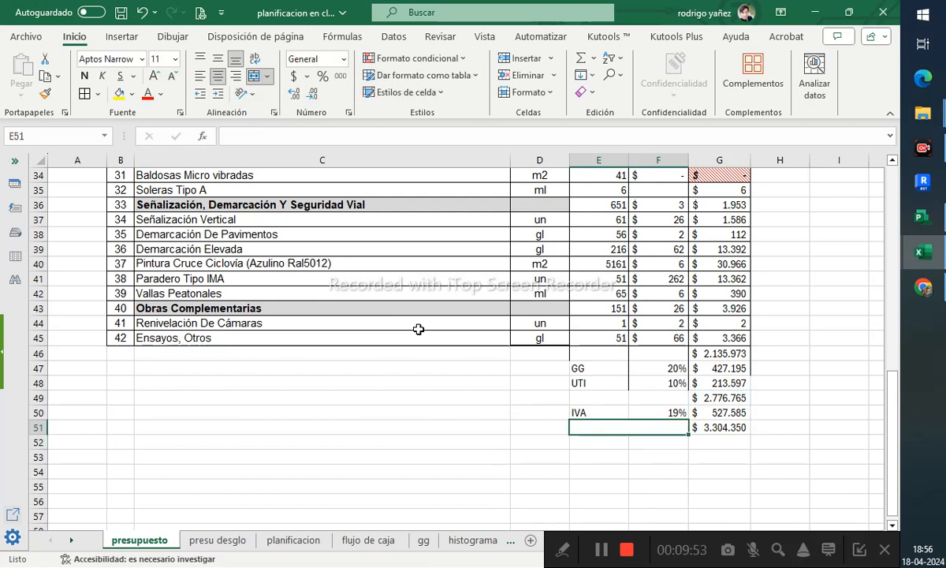
text(Total)
key(Return)
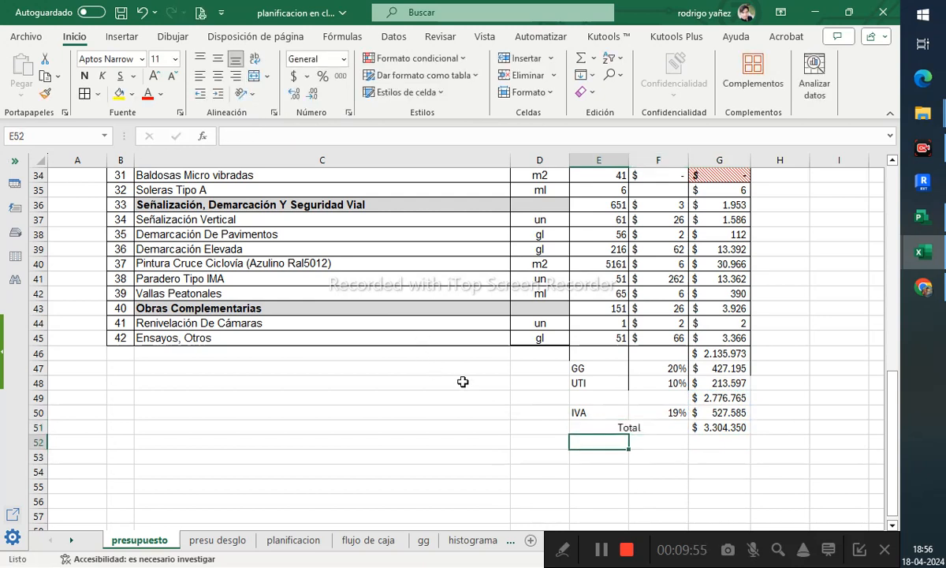
- Merge cells E49:F49 and label the merged cell neto
drag(602, 403, 655, 398)
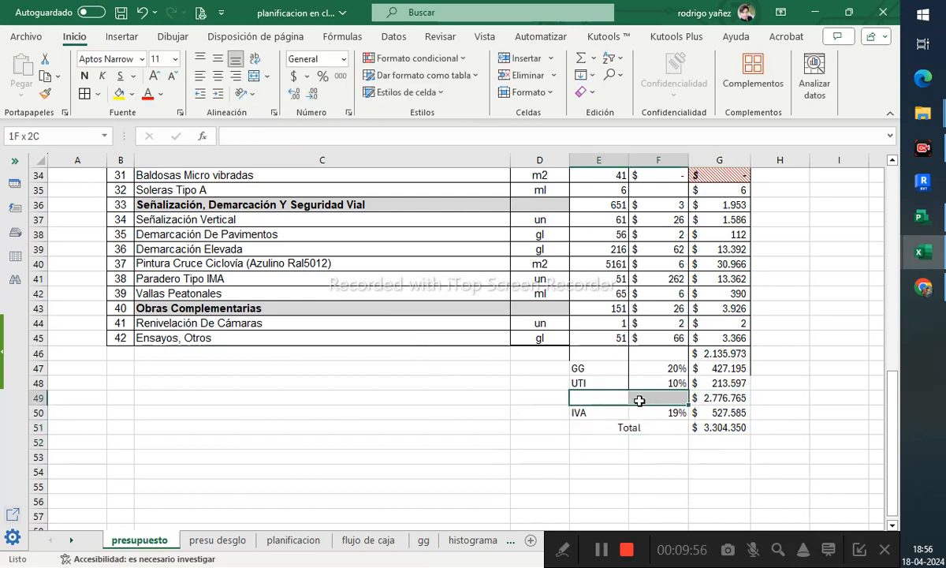
click(253, 75)
text(neto)
key(Return)
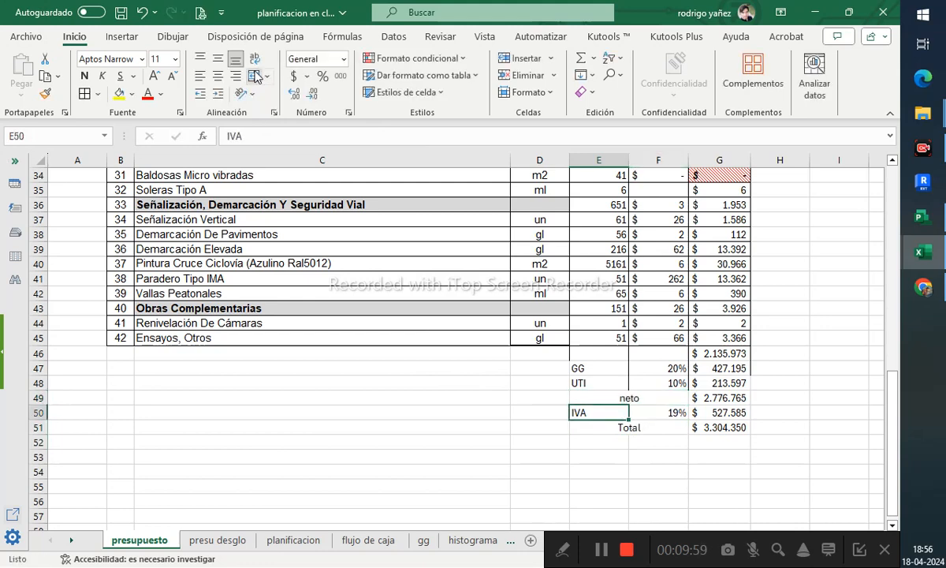
click(505, 250)
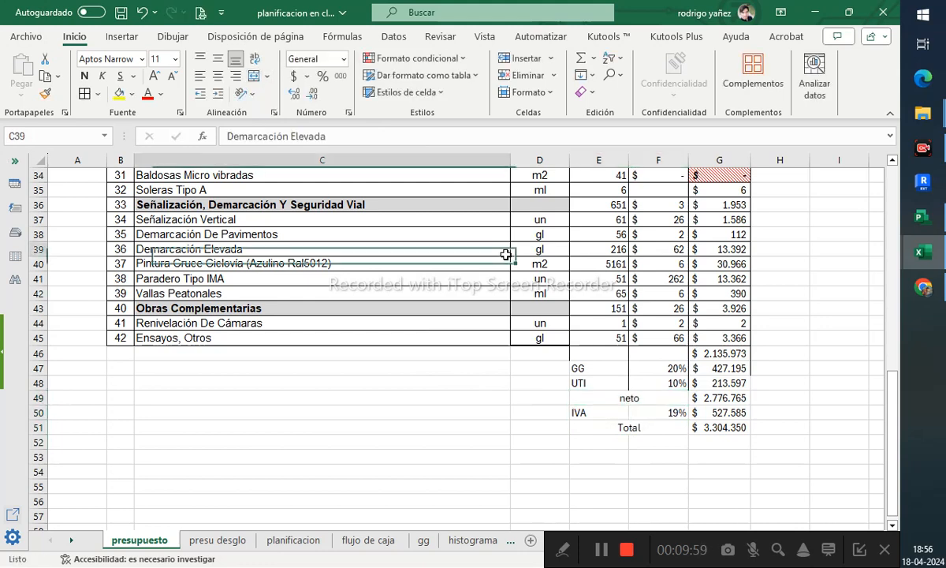
click(484, 37)
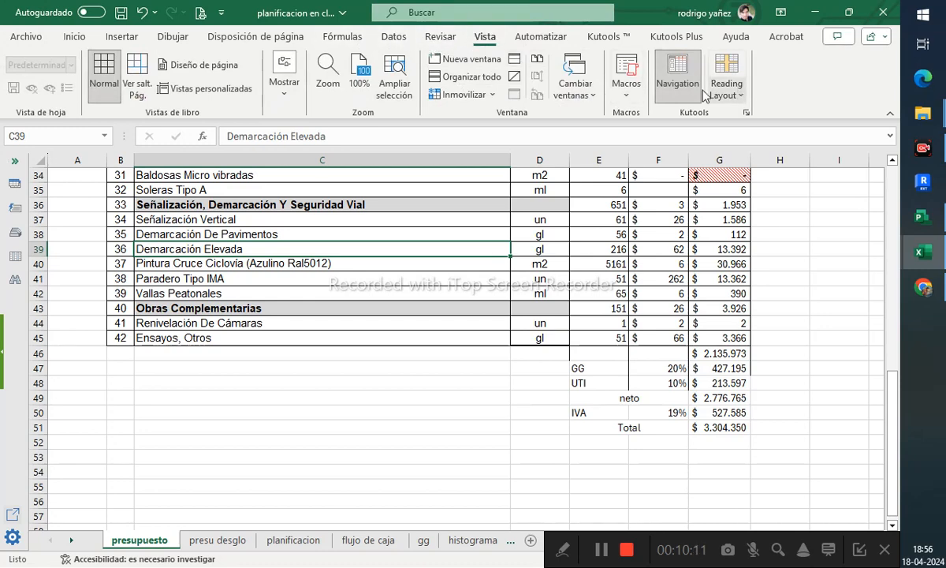
click(440, 37)
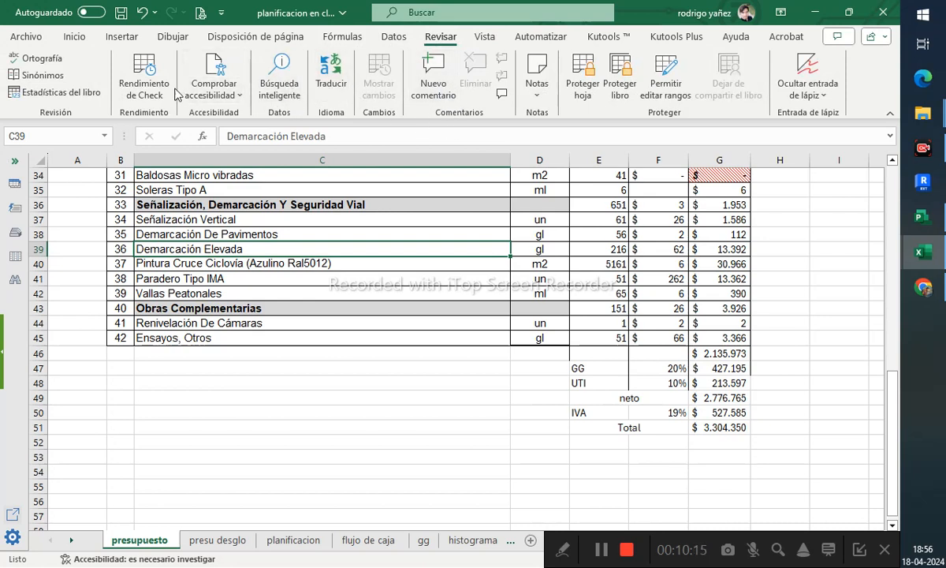
click(541, 101)
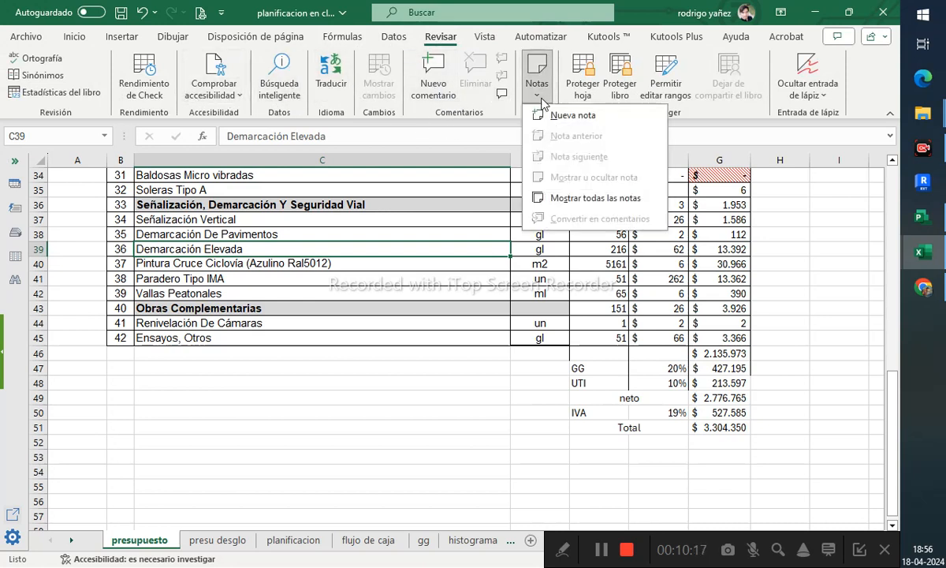
click(537, 99)
click(341, 37)
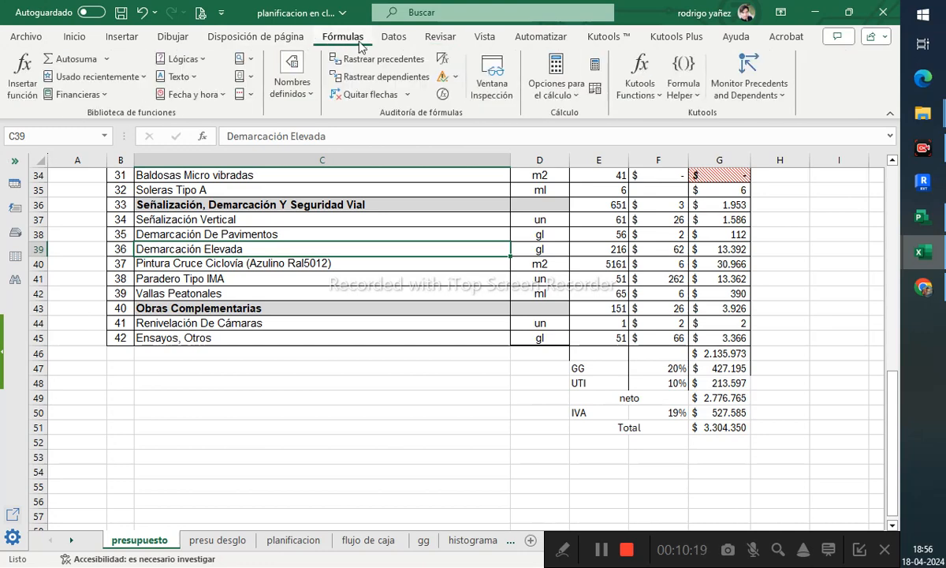
click(276, 37)
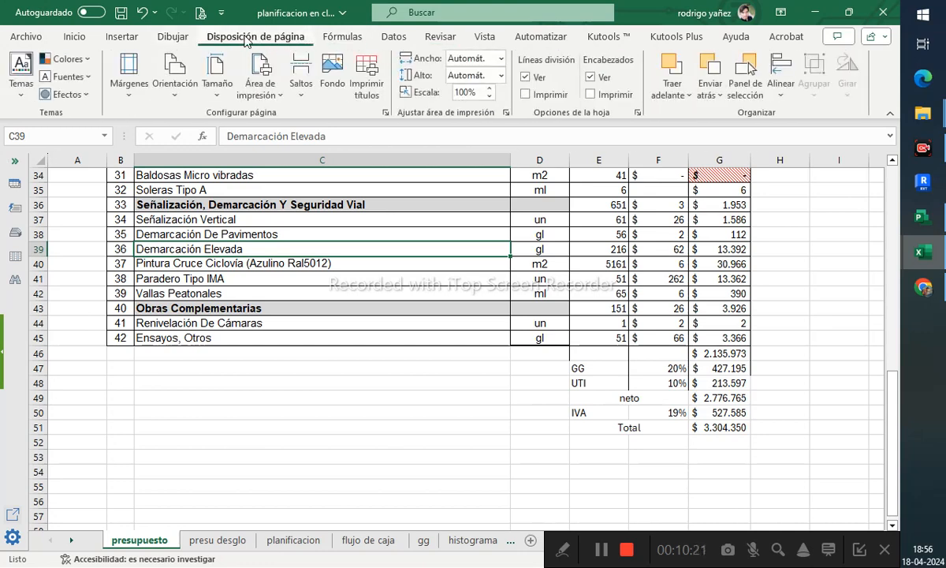
click(177, 37)
click(123, 37)
click(69, 38)
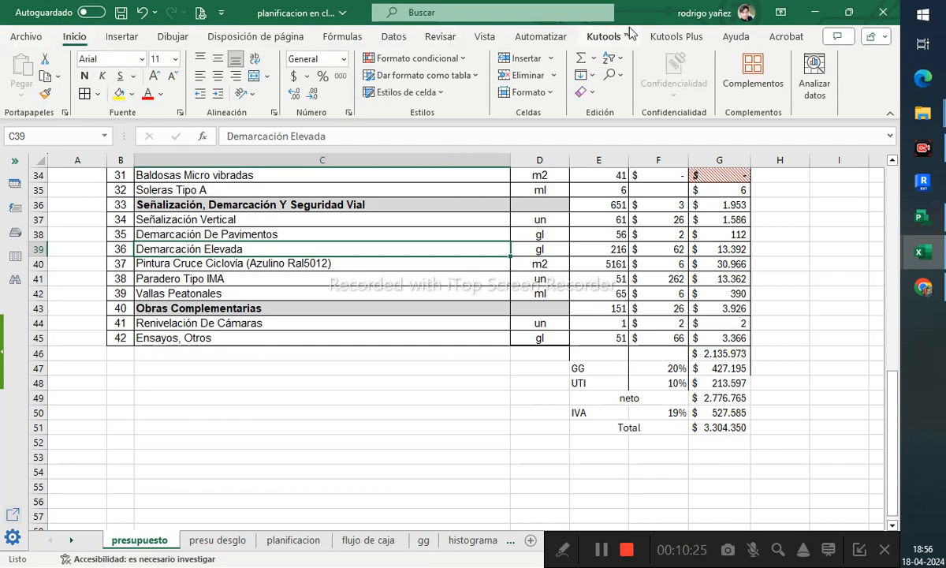
- Hide the worksheet gridlines
drag(611, 18, 603, 154)
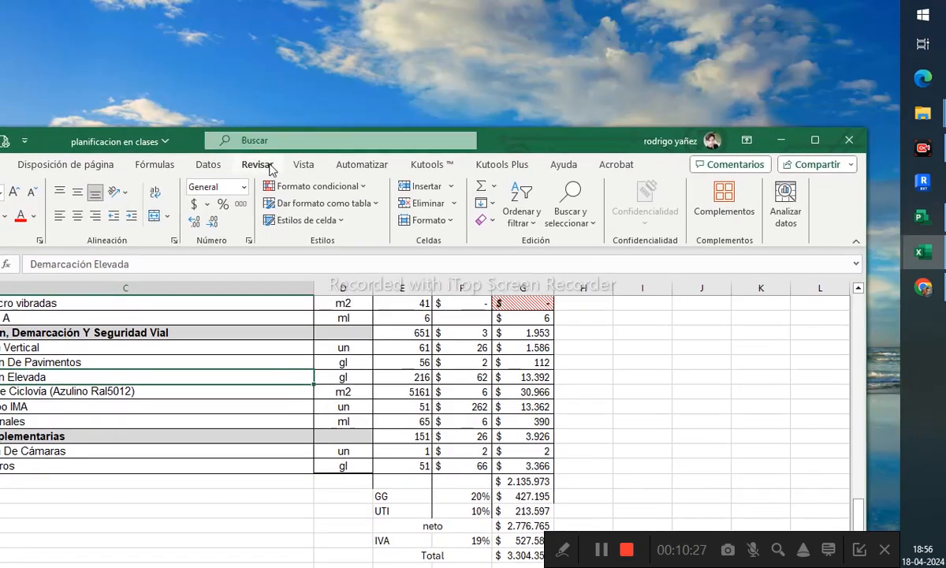
click(302, 164)
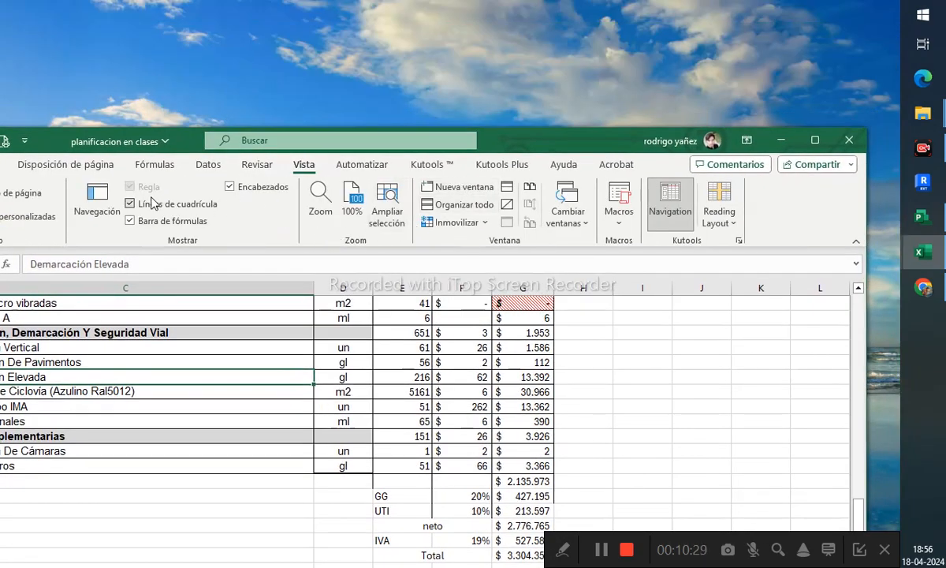
click(146, 206)
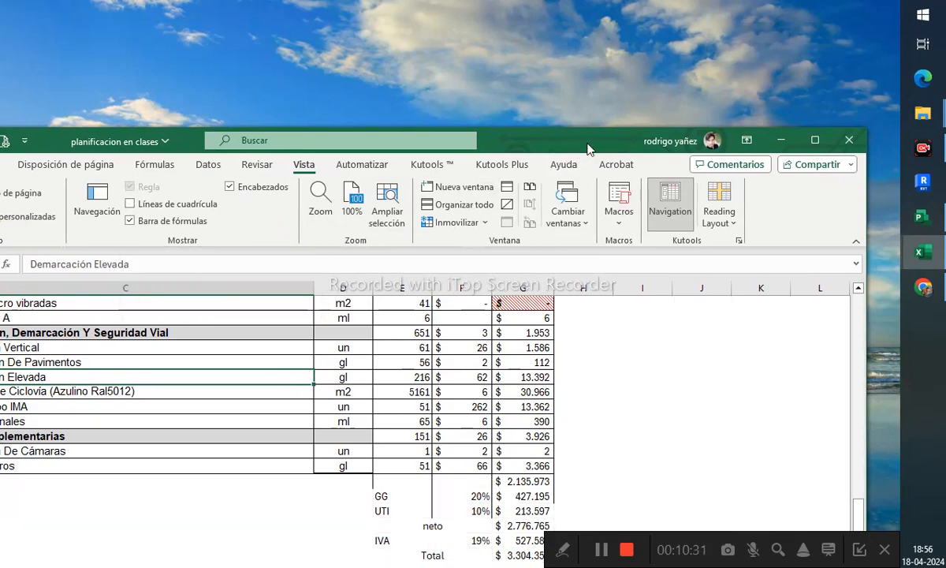
drag(566, 148, 599, 2)
- Apply all borders to the summary block E46:G51
click(715, 427)
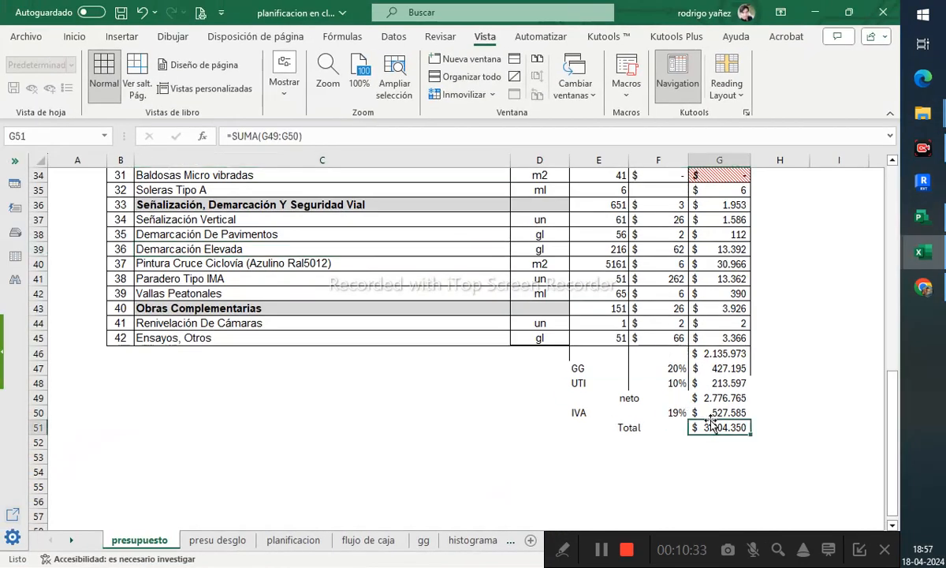
drag(716, 427, 583, 354)
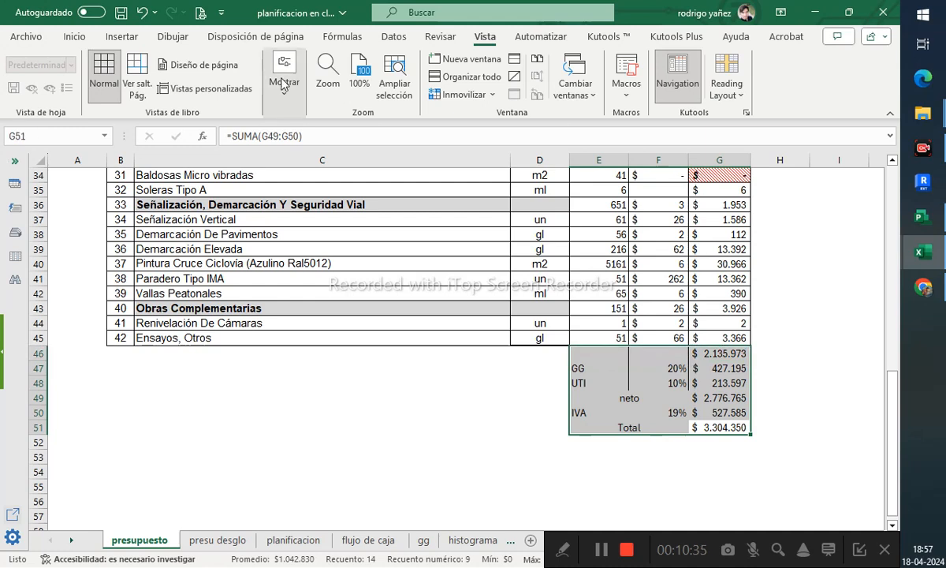
click(74, 36)
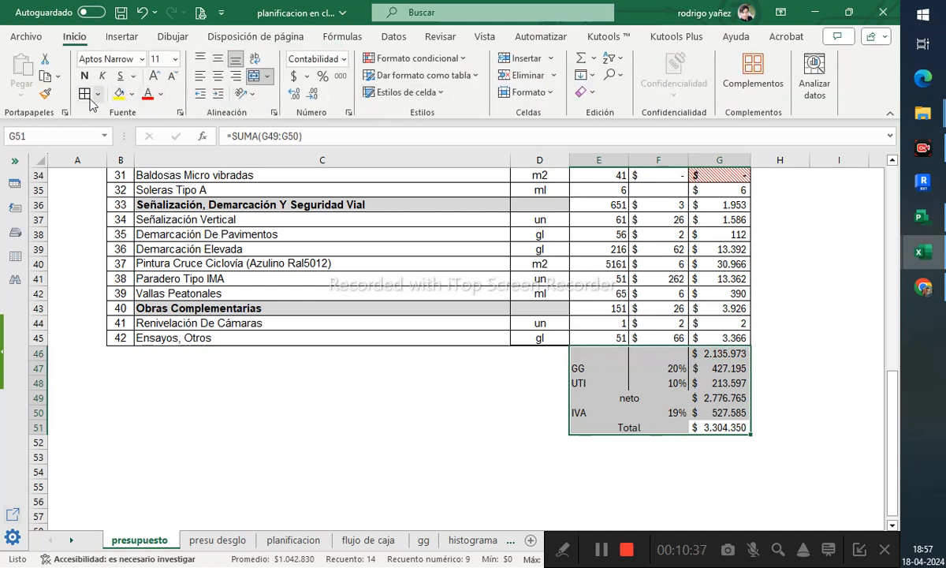
click(378, 370)
- Fill the subtotal G46, neto G49 and total G51 cells with yellow
click(718, 354)
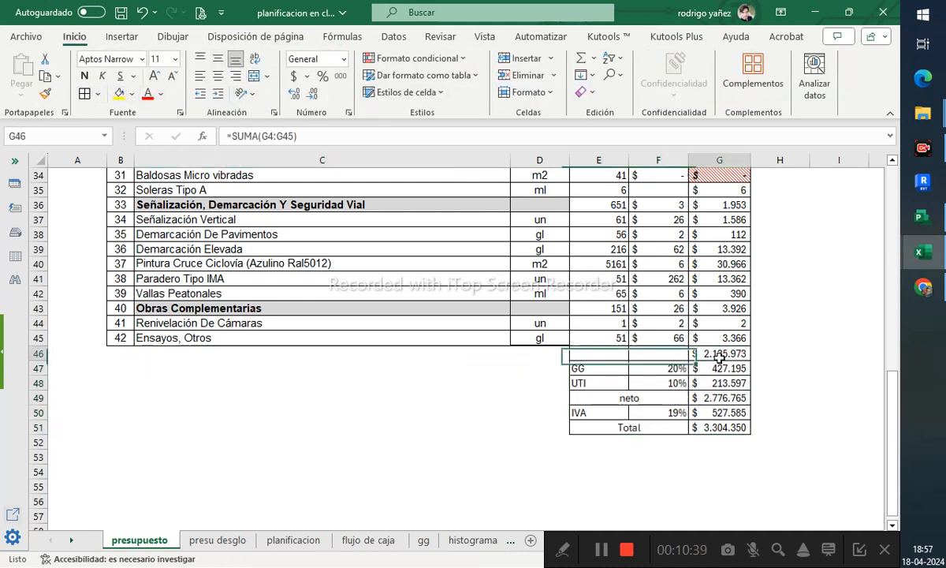
click(119, 93)
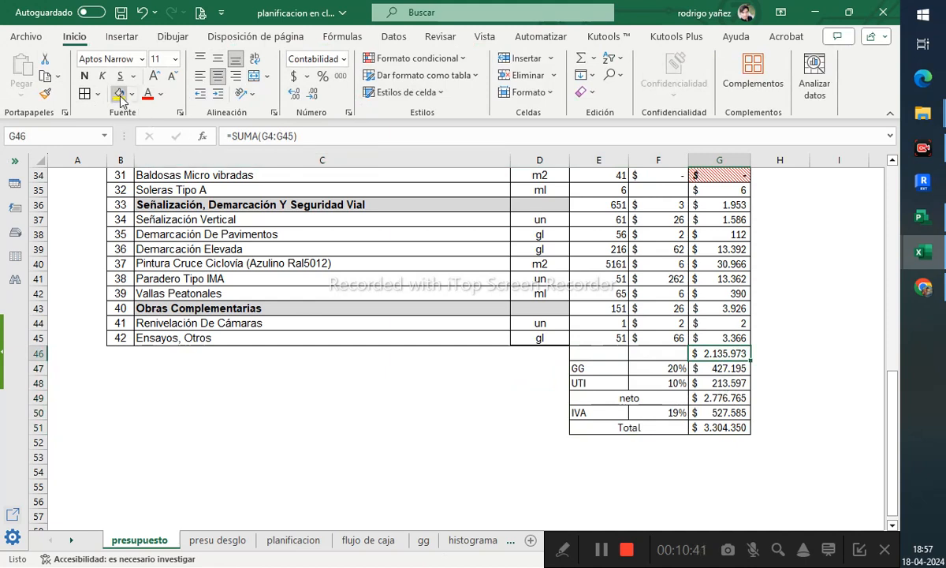
click(723, 400)
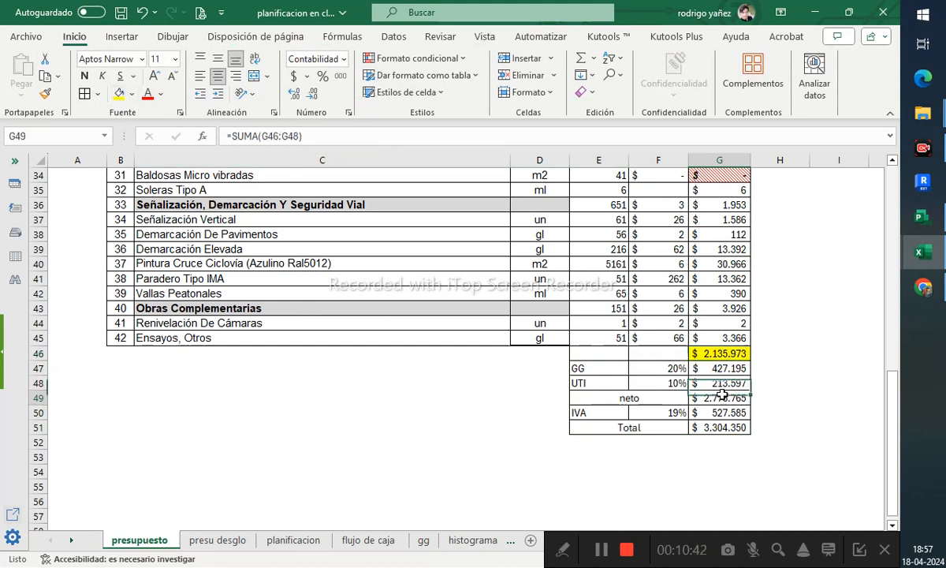
click(119, 94)
click(719, 427)
click(119, 93)
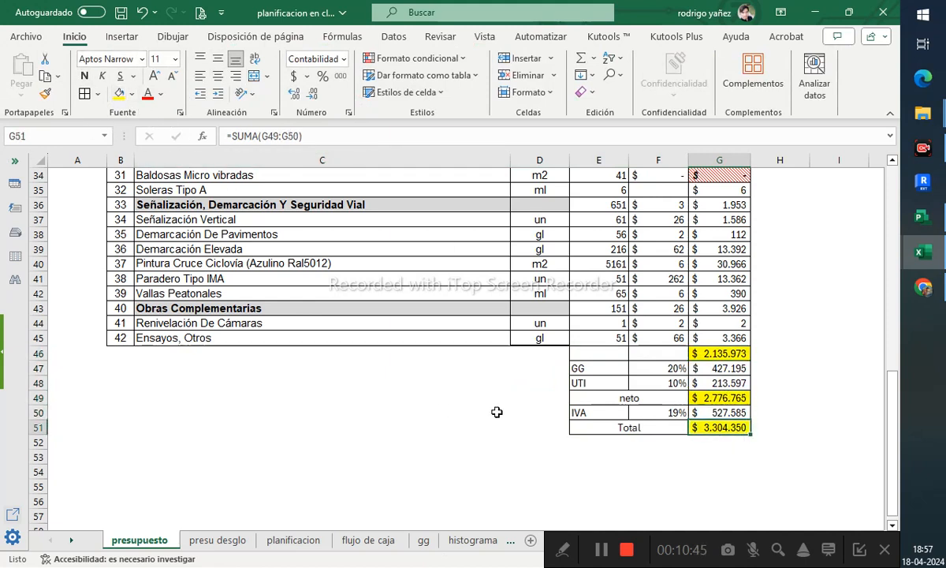
click(497, 411)
- On the presu desglo sheet, link C3 by formula to cell B3 of the presupuesto sheet
click(198, 542)
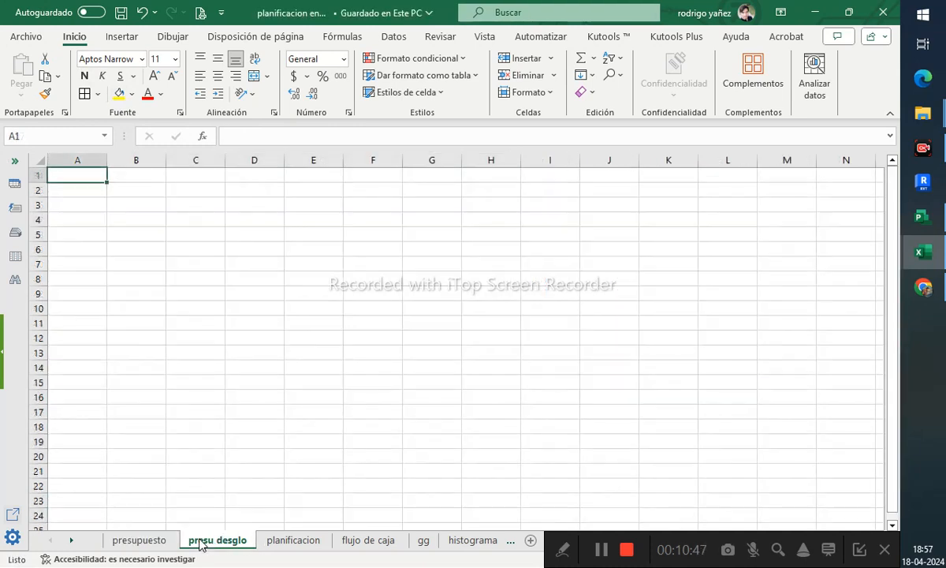
click(175, 250)
key(Up)
key(Up)
key(Up)
key(Up)
click(183, 207)
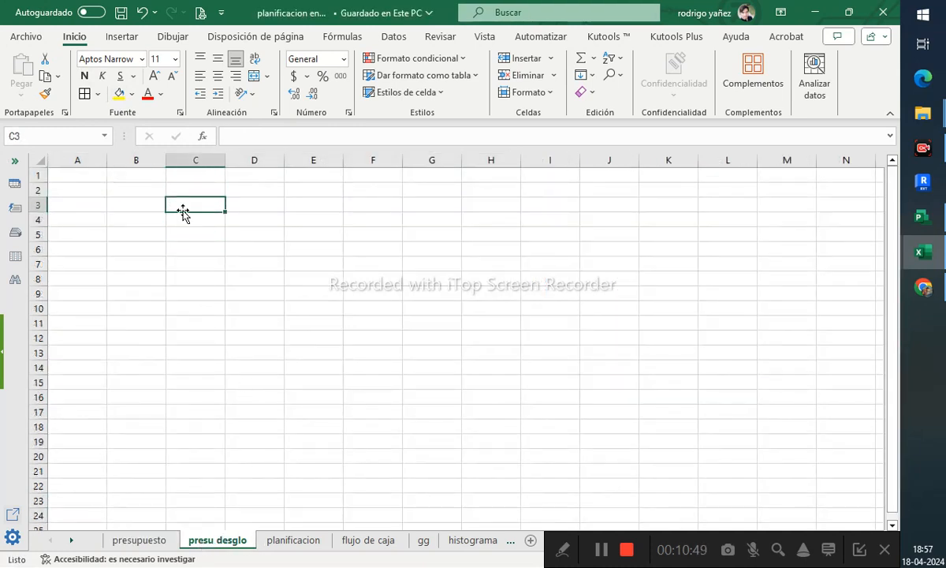
text(=)
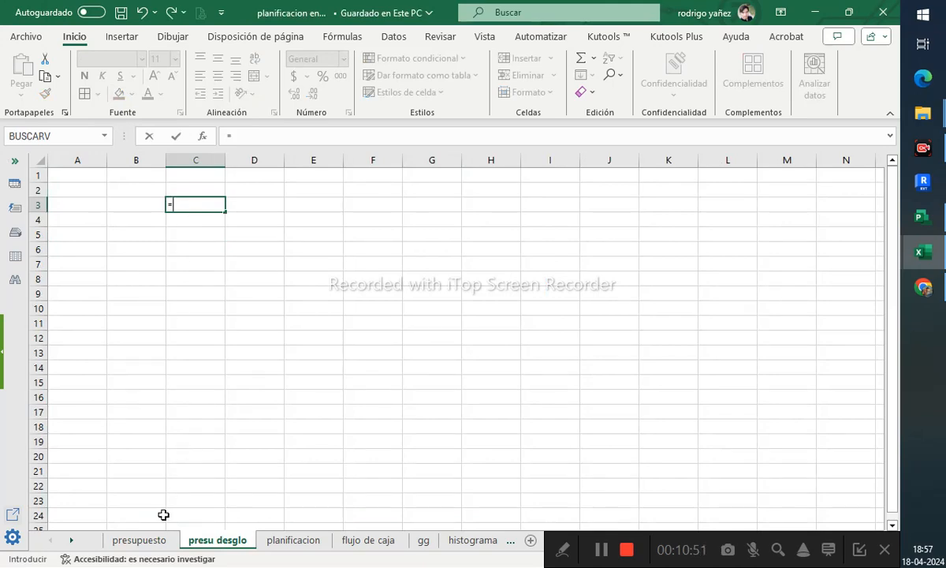
click(140, 540)
scroll(339, 302, up, 11)
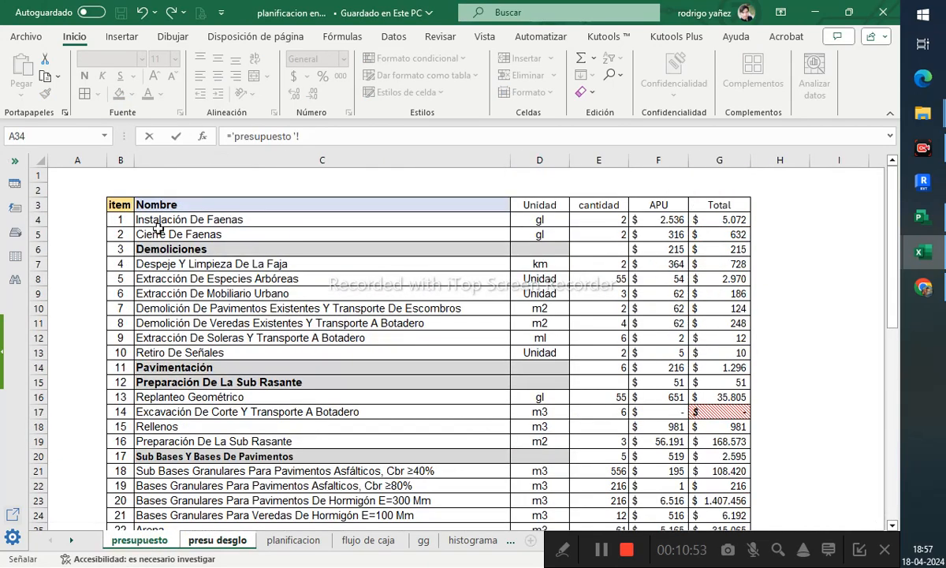
click(121, 205)
key(Return)
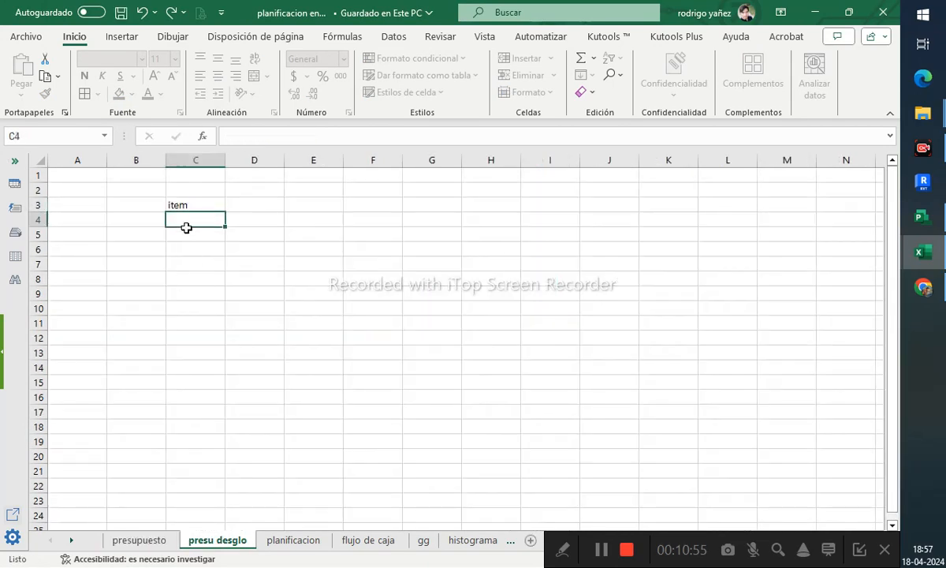
- Copy the C3 link across row 3 to H3, clearing the extra cell I3
click(204, 204)
drag(225, 211, 564, 207)
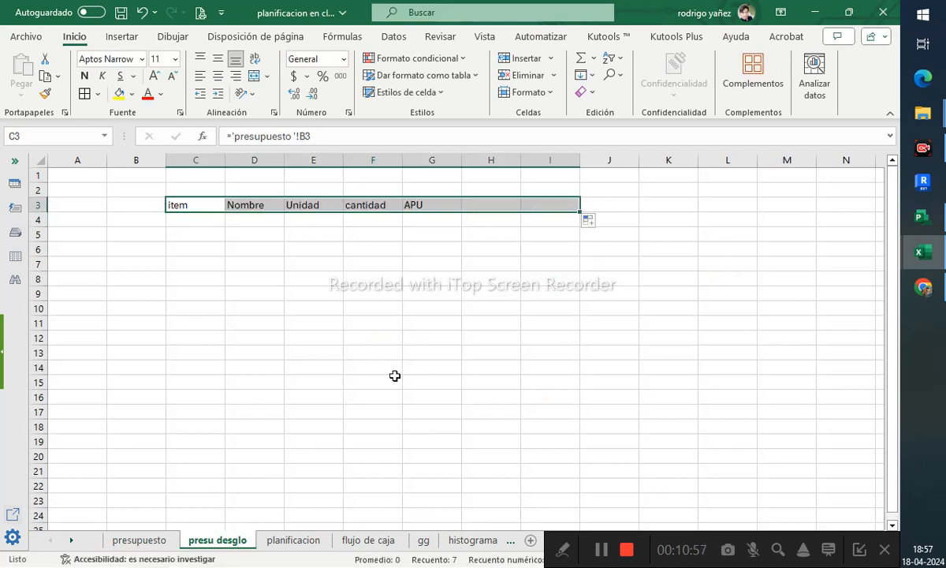
click(364, 247)
click(554, 205)
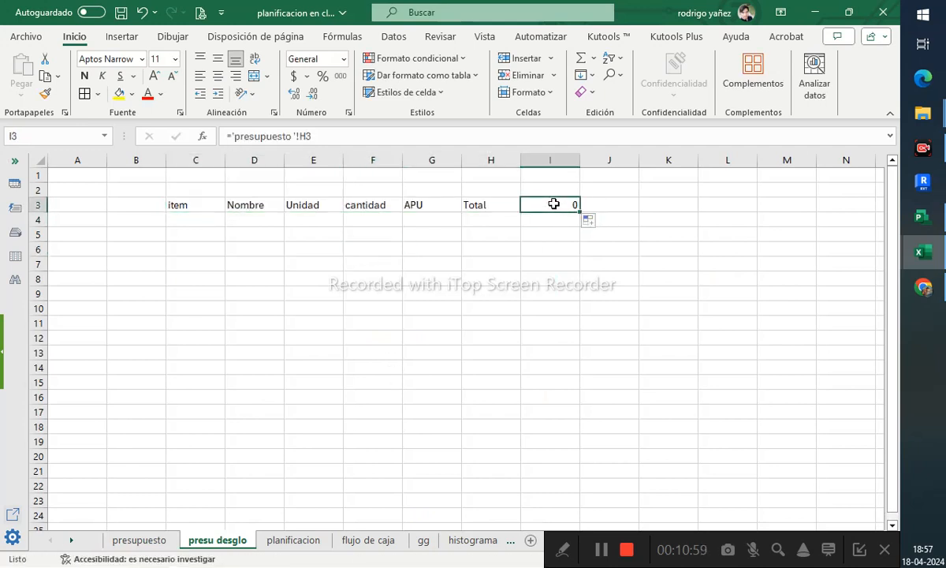
key(Delete)
- Fill the linked C3:H3 row down to row 180
drag(492, 205, 211, 207)
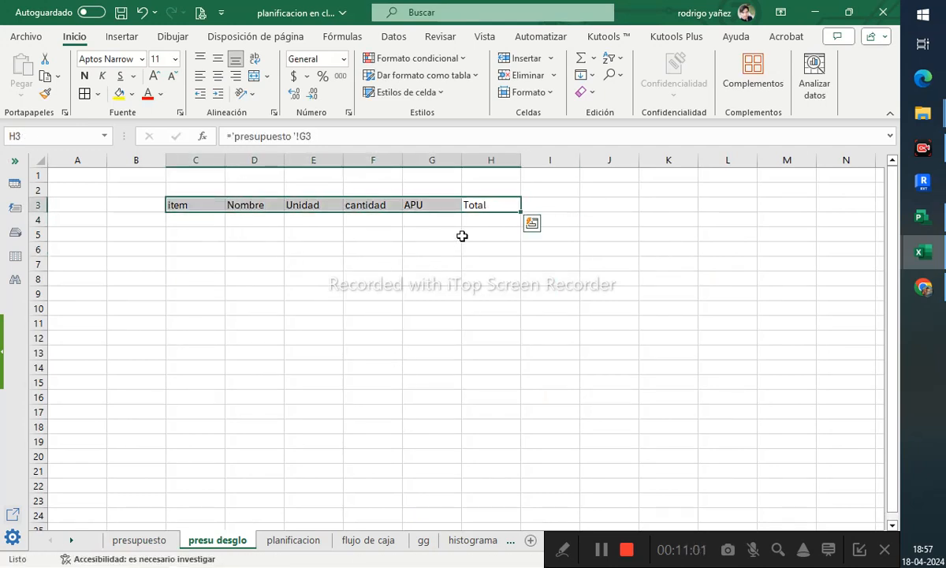
drag(520, 212, 515, 565)
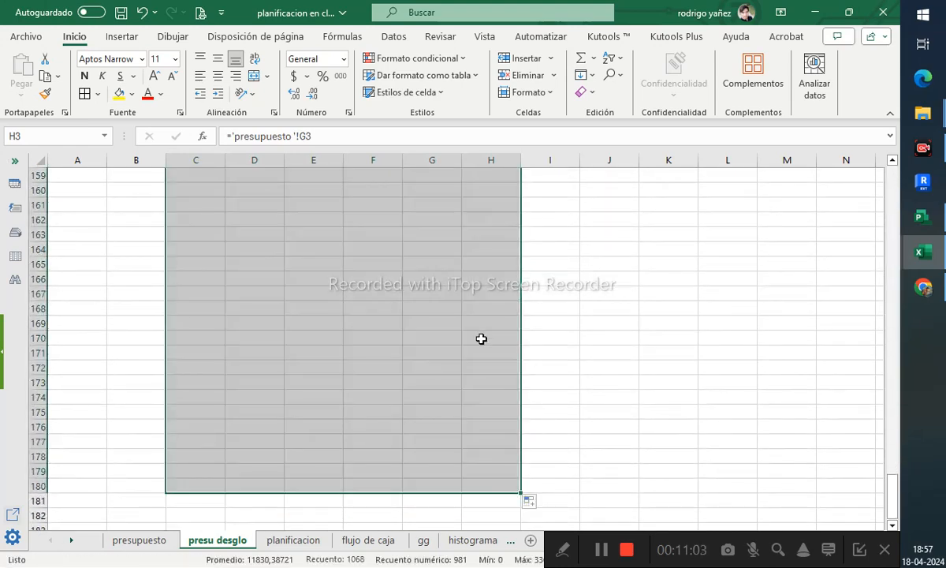
scroll(480, 336, up, 20)
scroll(481, 334, down, 1)
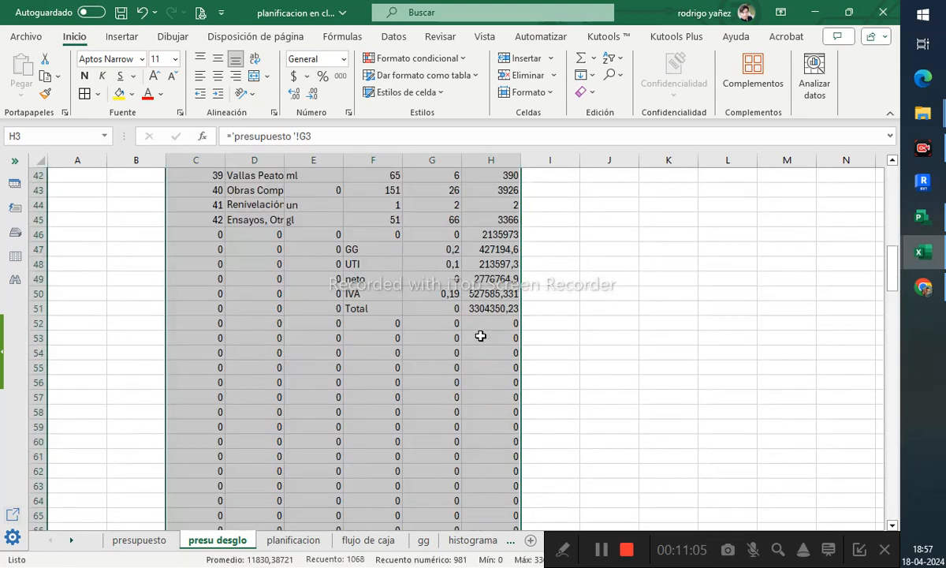
- Clear the surplus linked cells below the table, from row 52 down to row 196 in columns C to I
click(371, 323)
drag(211, 322, 521, 334)
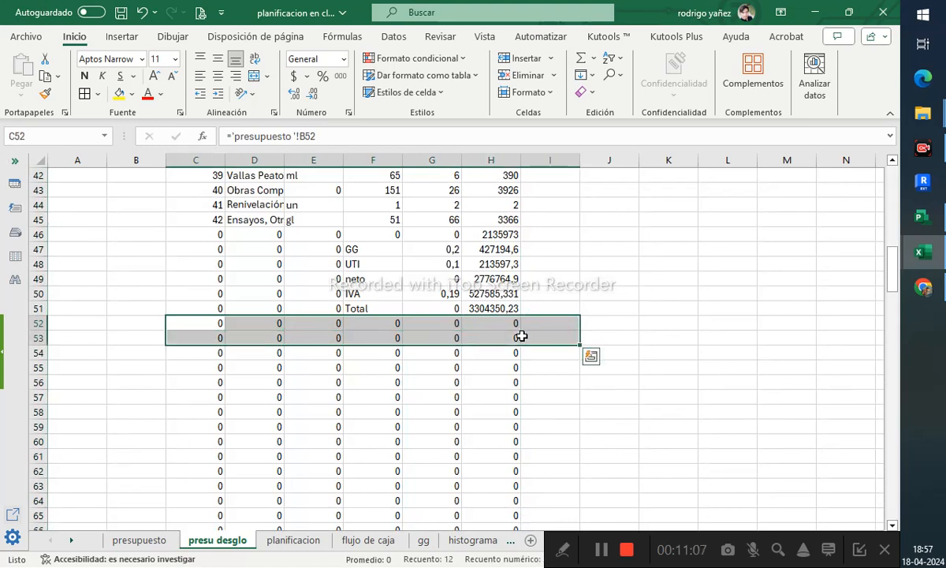
scroll(502, 351, down, 20)
scroll(509, 364, down, 1)
shift+click(534, 326)
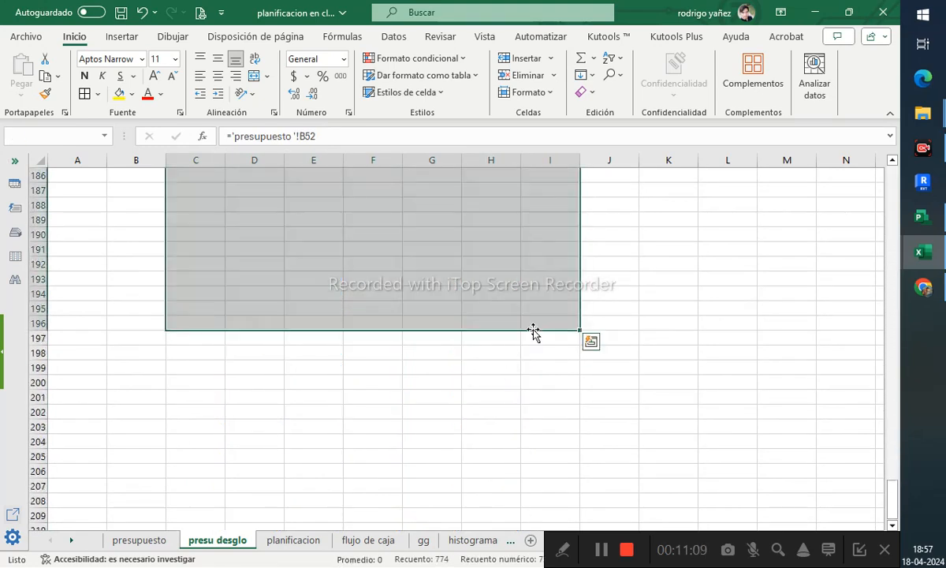
key(Delete)
- Select the table range C3:H51 and apply all borders to it
scroll(546, 327, up, 20)
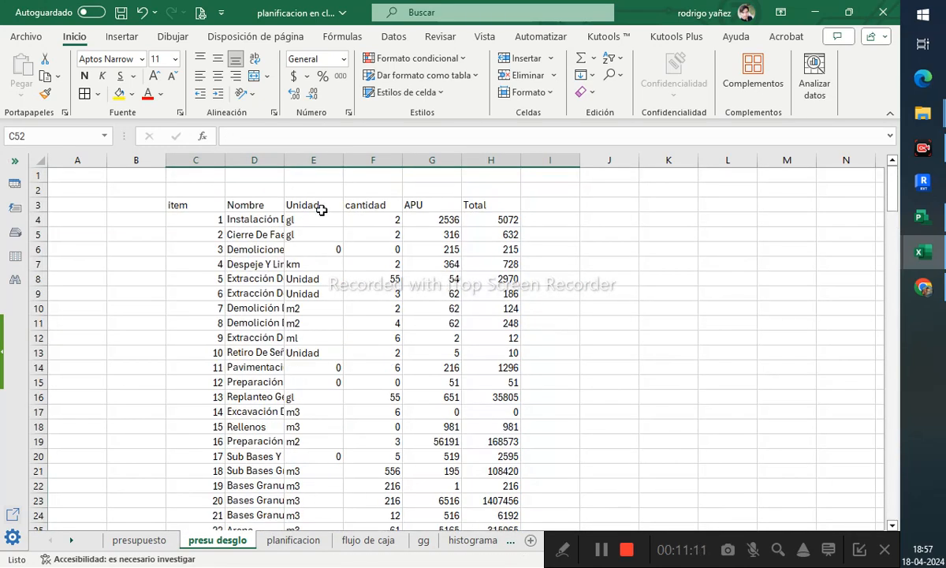
drag(202, 204, 432, 337)
scroll(434, 339, down, 7)
scroll(436, 341, down, 6)
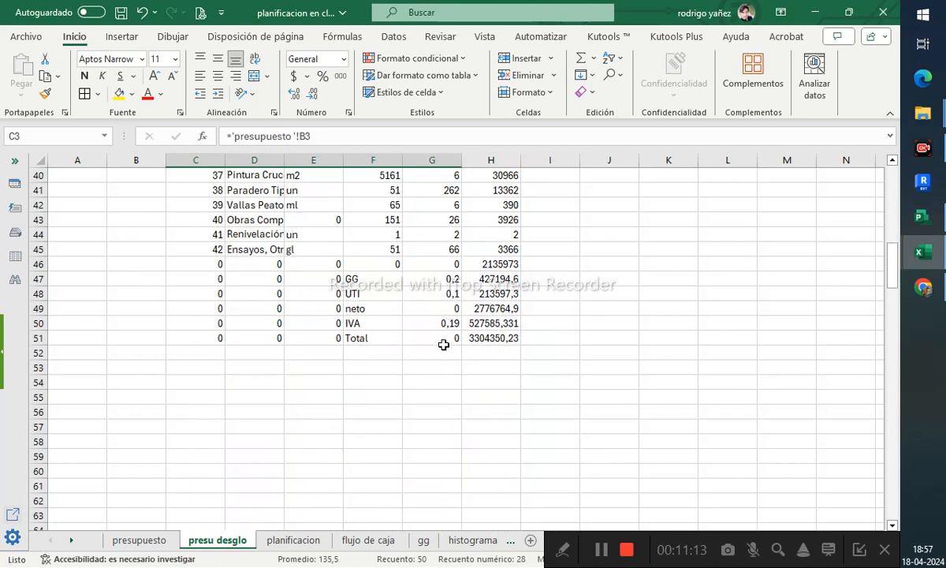
shift+click(513, 336)
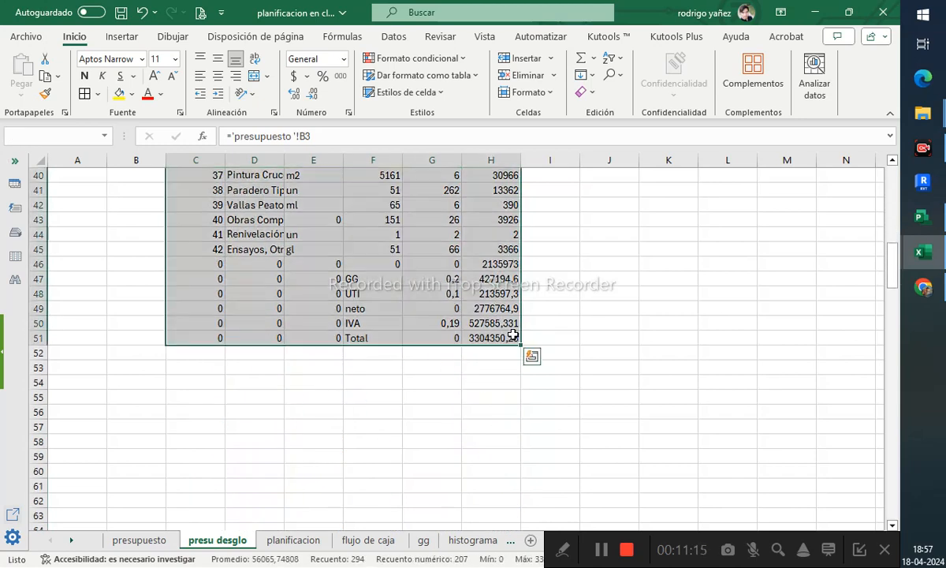
scroll(261, 179, up, 13)
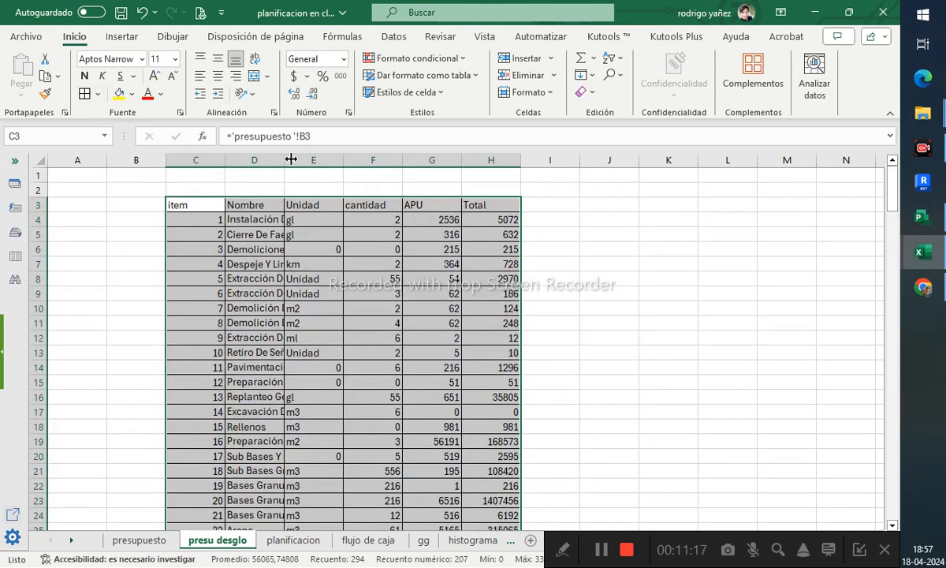
- Autofit the widths of all columns on the presu desglo sheet
click(37, 153)
double_click(282, 160)
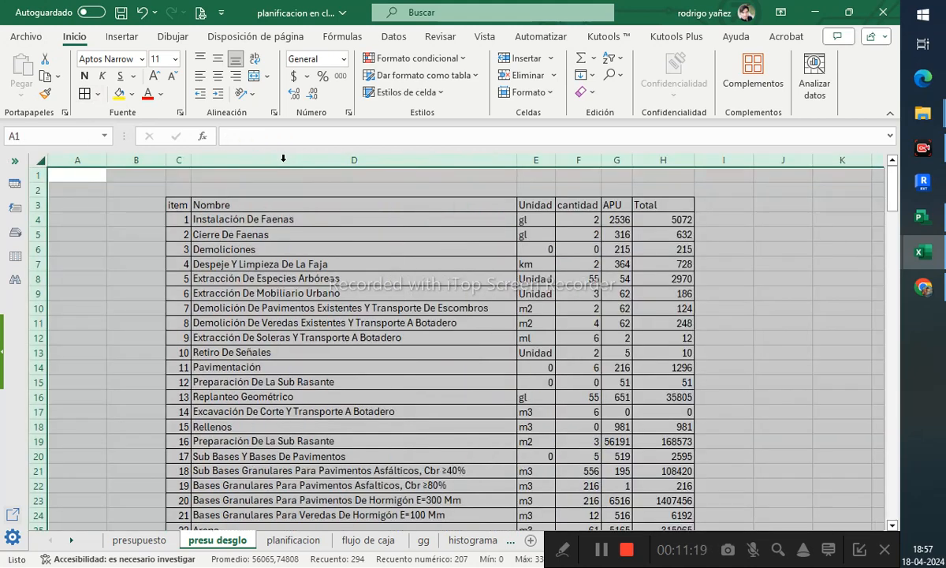
click(780, 264)
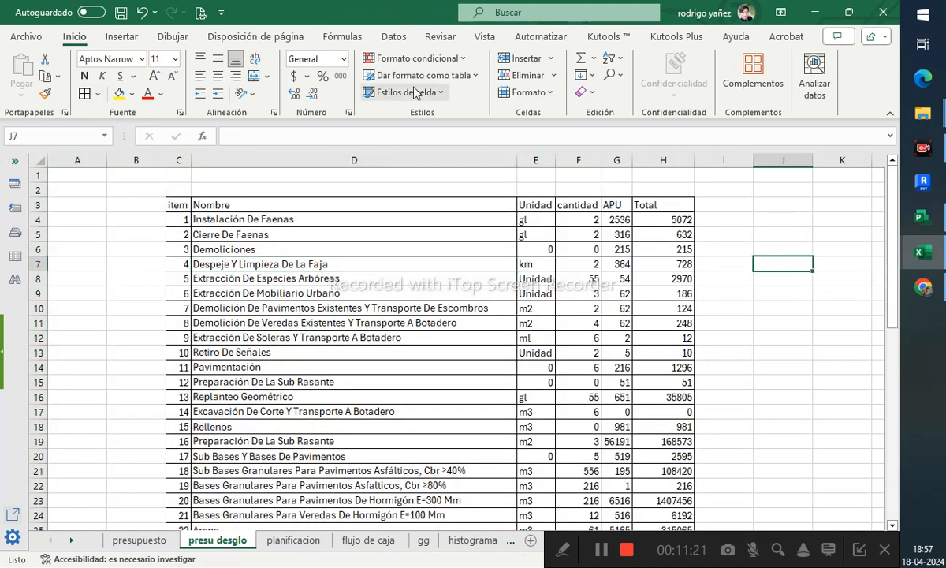
- Hide the sheet's gridlines
click(484, 36)
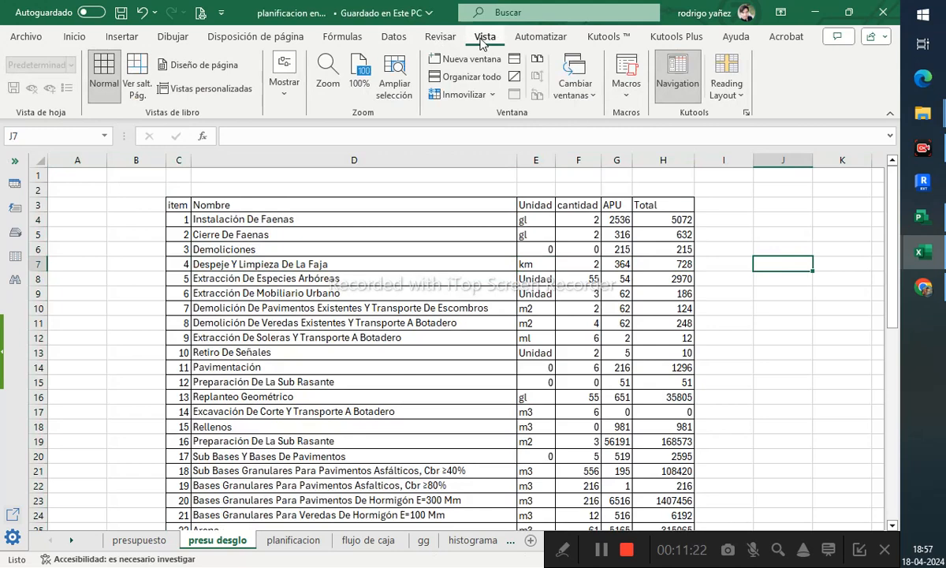
click(280, 80)
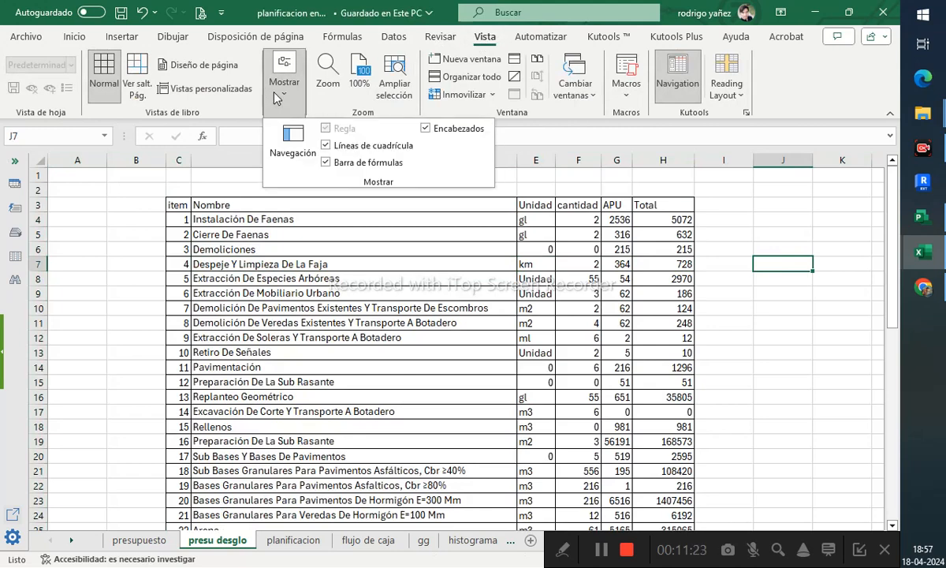
click(350, 146)
click(556, 280)
click(710, 290)
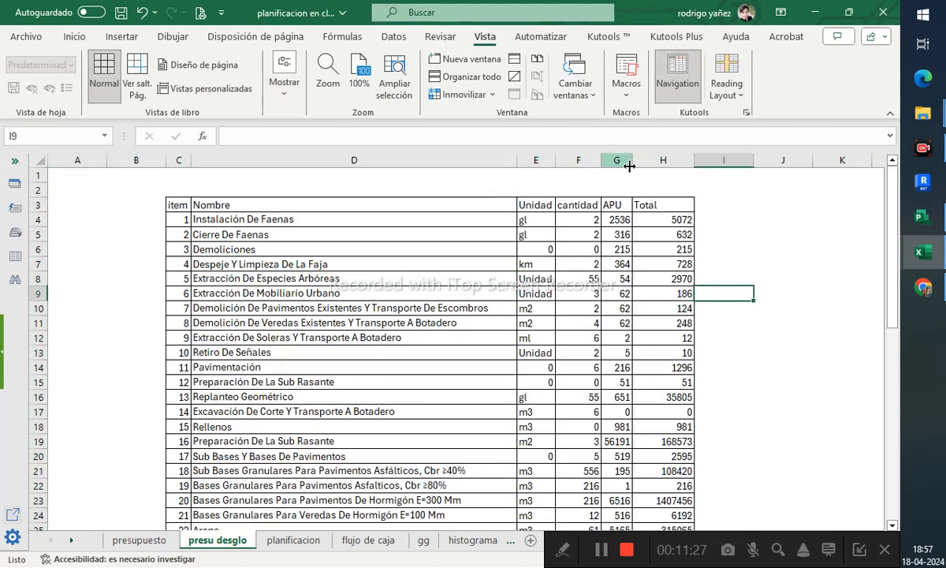
- Center-align the contents of columns E to H
drag(651, 161, 544, 164)
scroll(195, 84, up, 7)
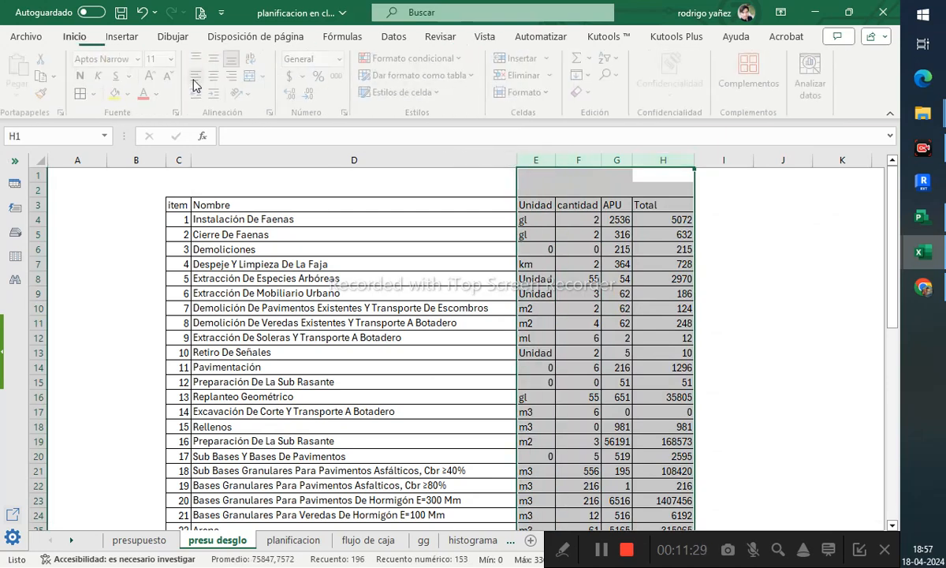
click(213, 75)
click(757, 306)
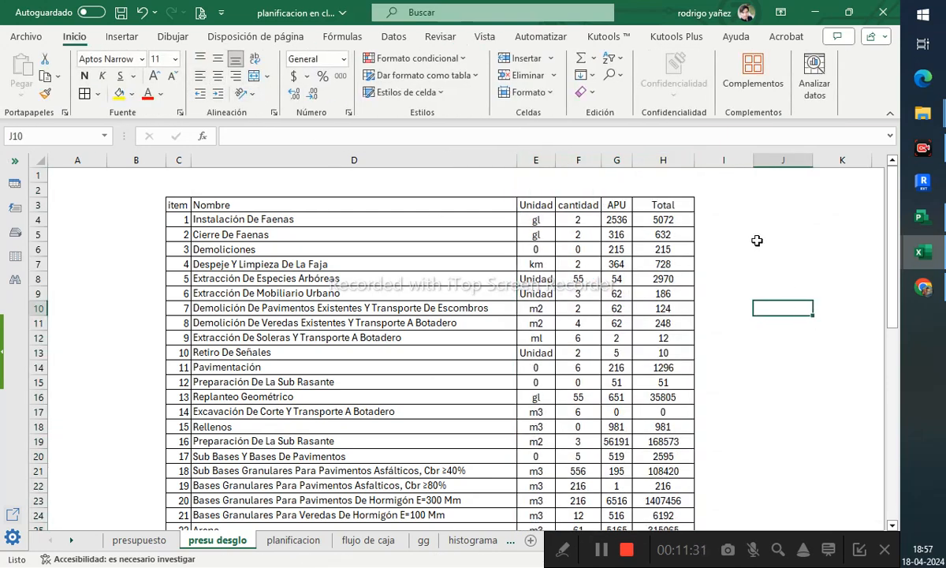
click(718, 207)
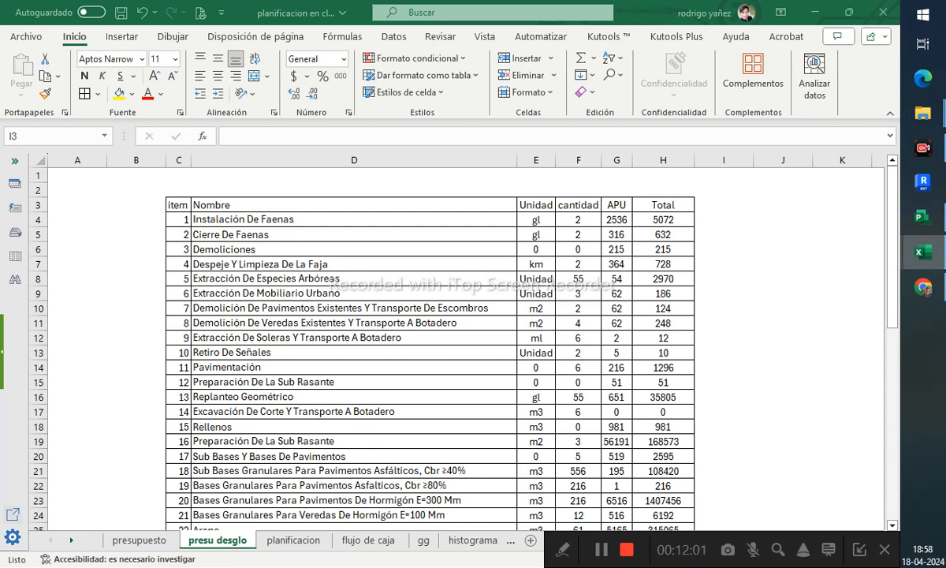
- Enter the column headers Gastos Generales, Utilidad Variable and Costo por utilidad in I3 to K3
click(710, 219)
click(713, 203)
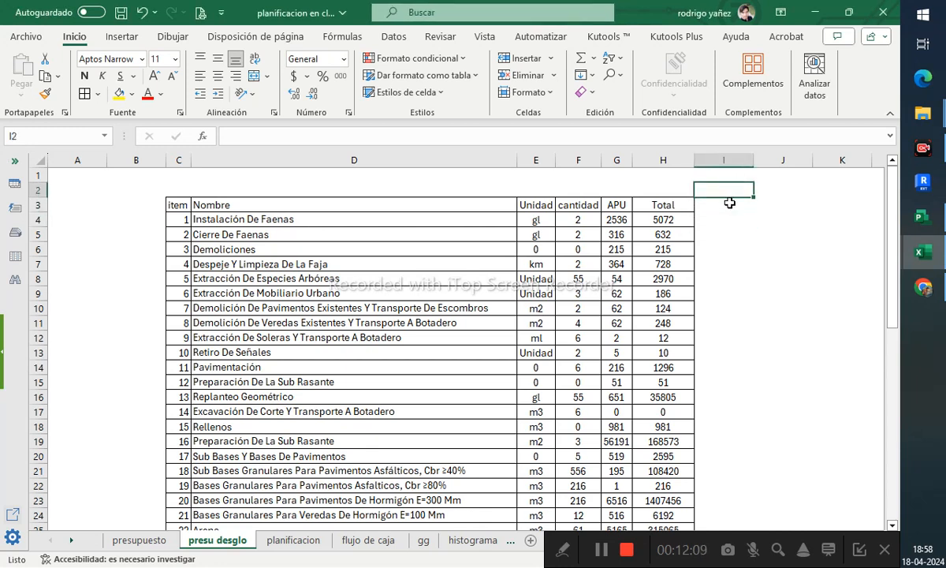
text(Gas)
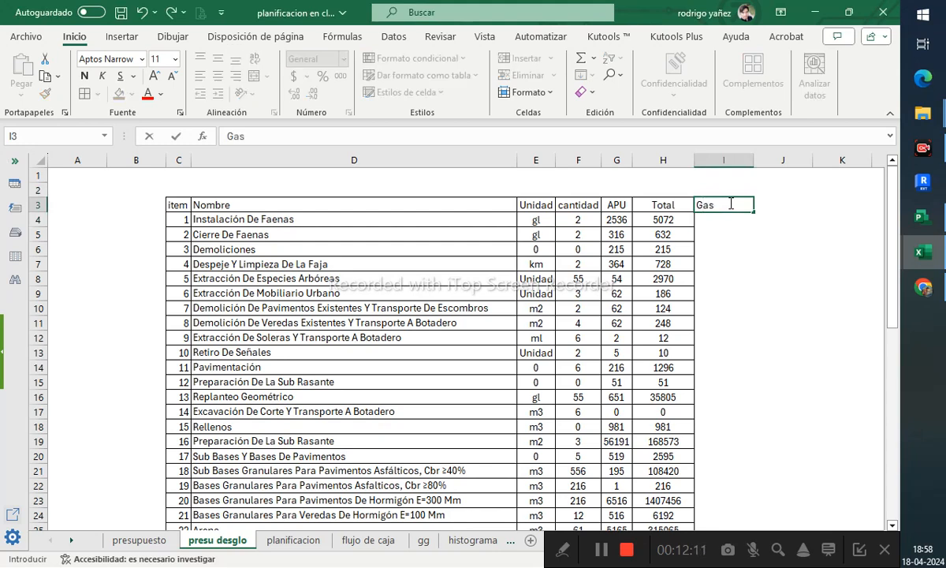
text(tos Generale)
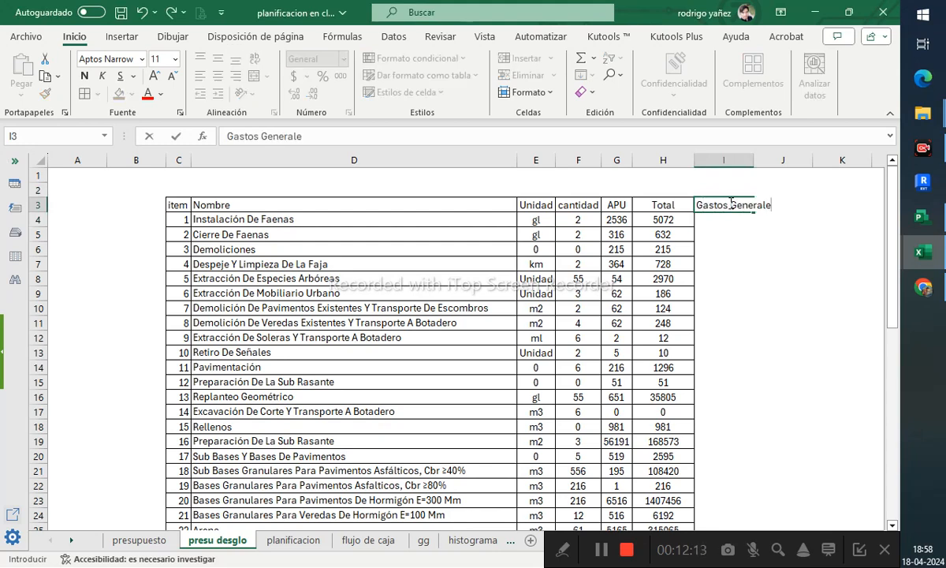
text(s)
key(Tab)
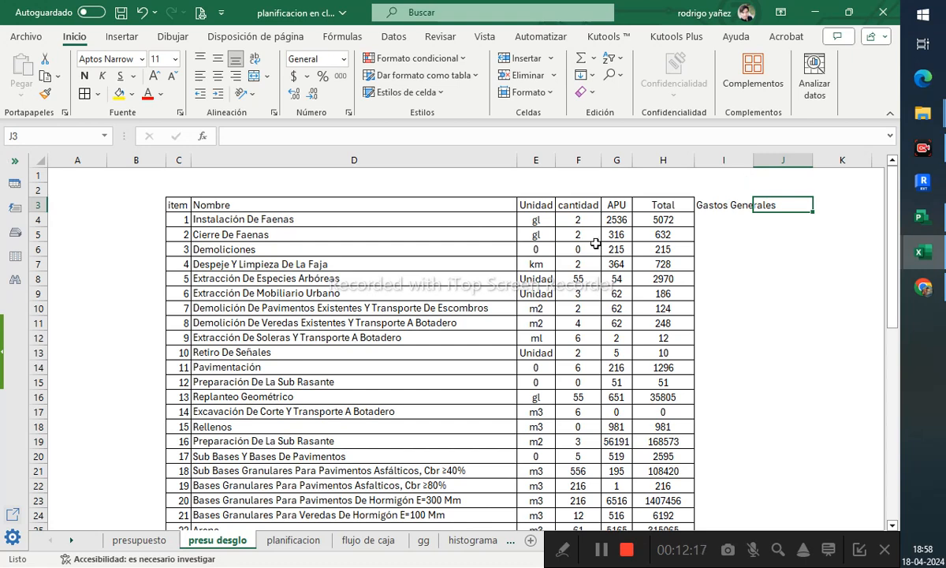
text(Utilidad Variable)
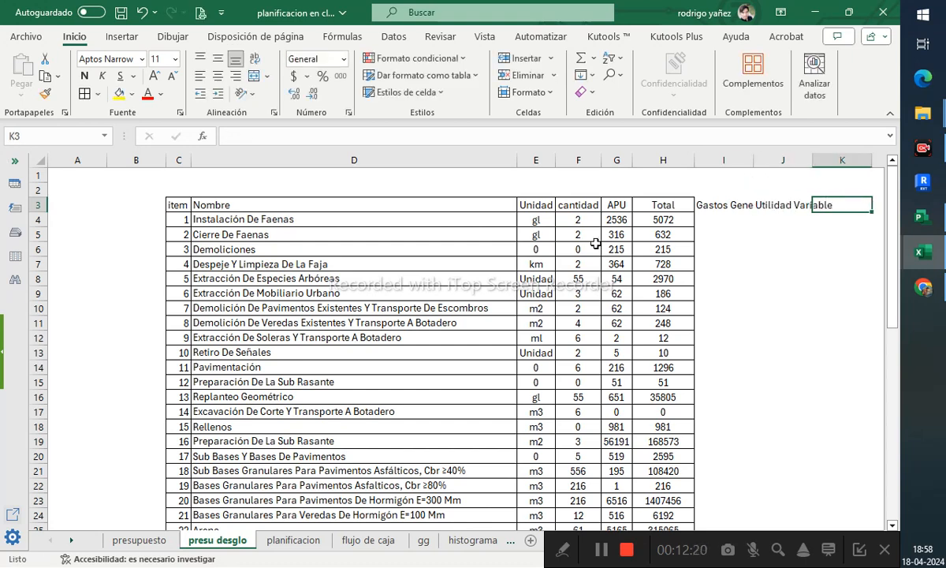
key(Tab)
text(C)
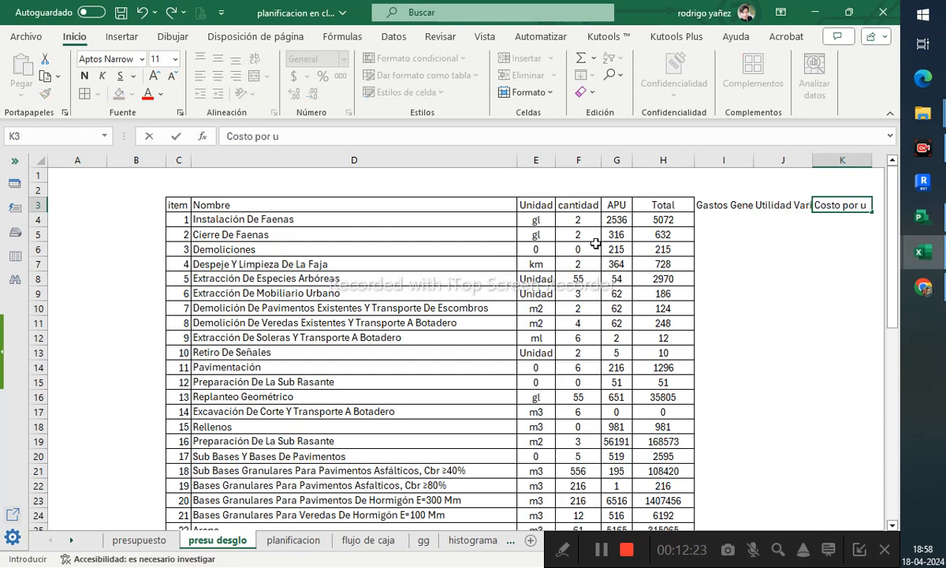
text(osto por utilidad)
key(Tab)
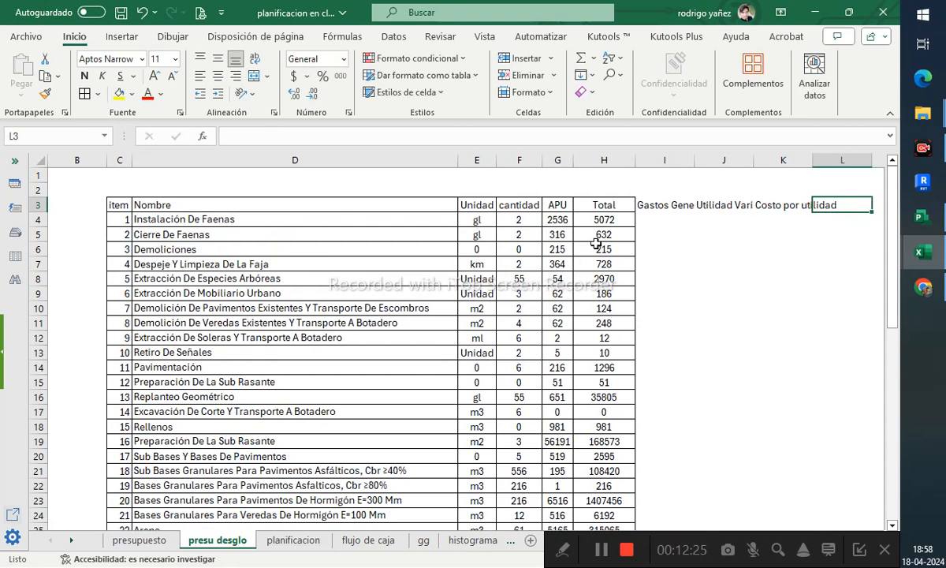
- Continue the headers with Utilidad, Neto, IVA, Total and Incidencia de partidas in L3 to P3
text(Util)
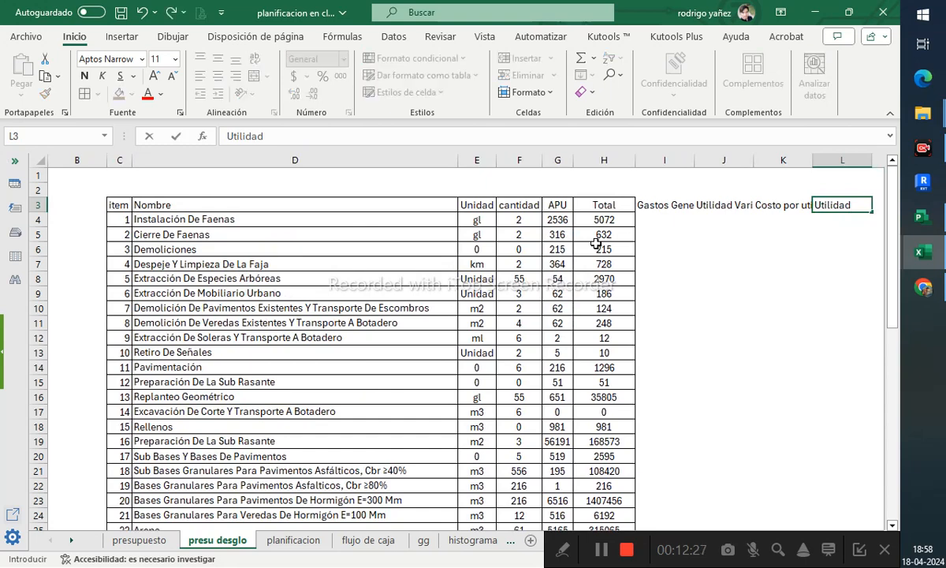
text(idad)
key(Tab)
text(N)
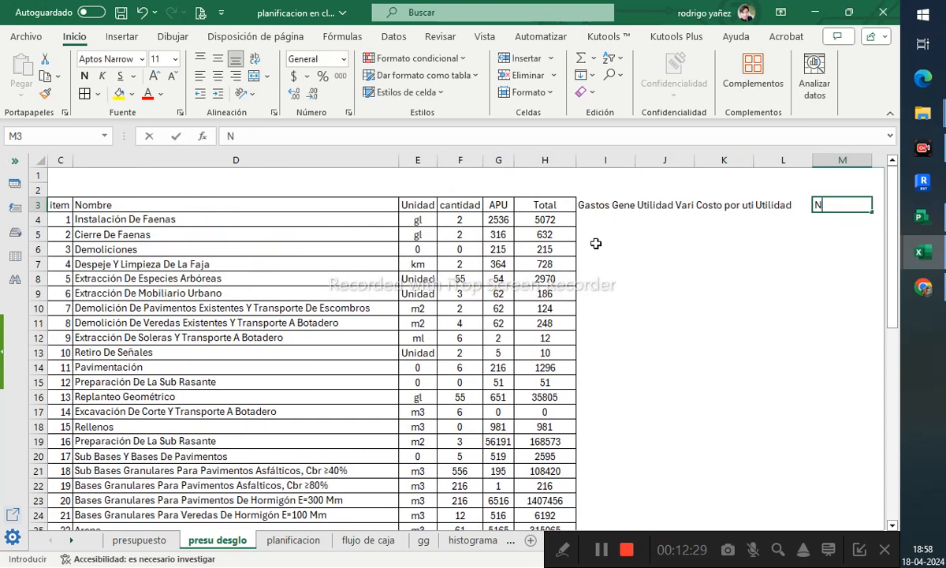
text(eto)
key(Tab)
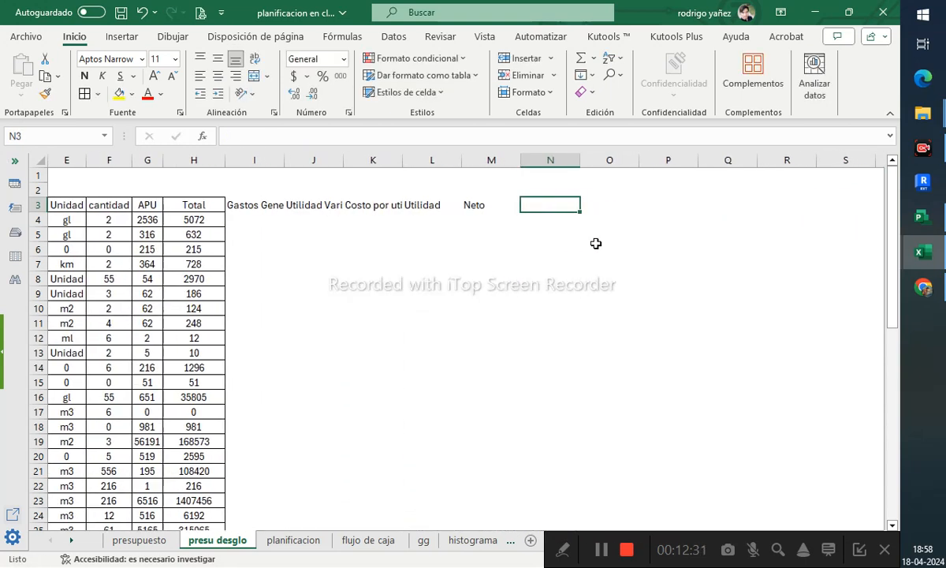
text(IVA)
key(Tab)
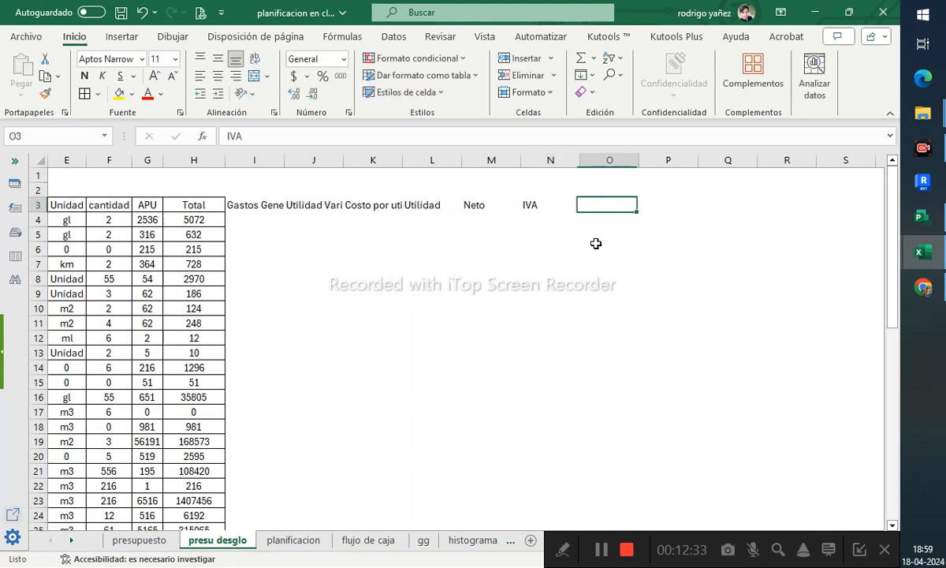
text(Total)
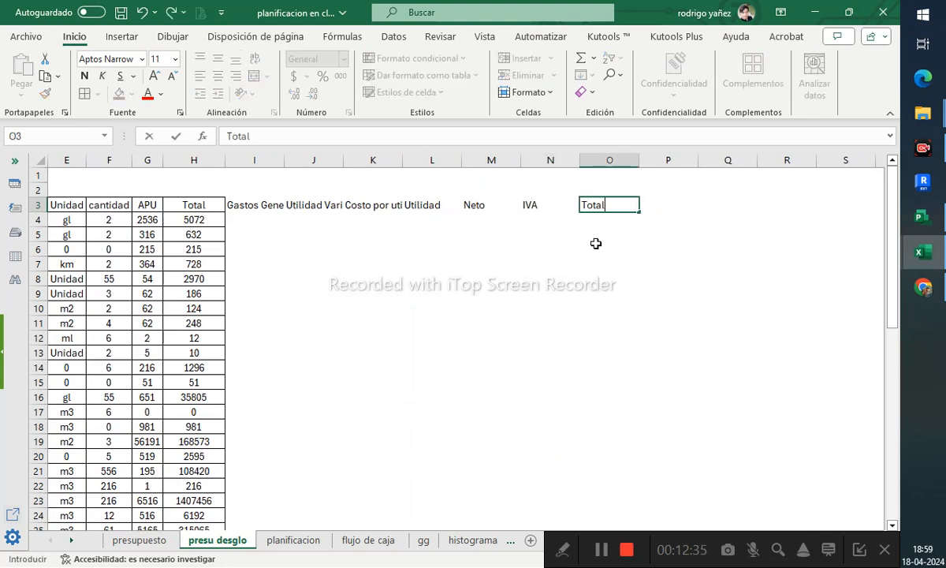
key(Tab)
text(Inc)
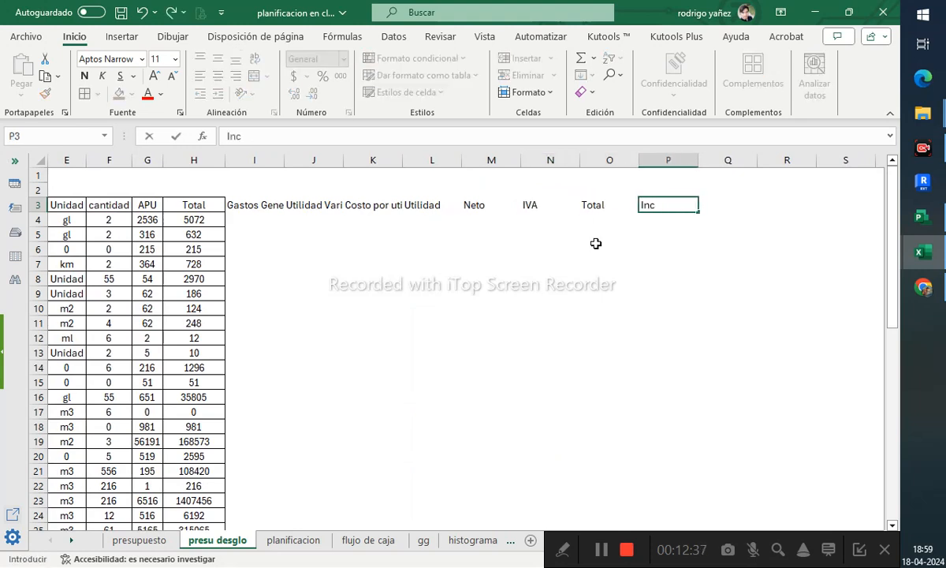
text(cidendia de parit)
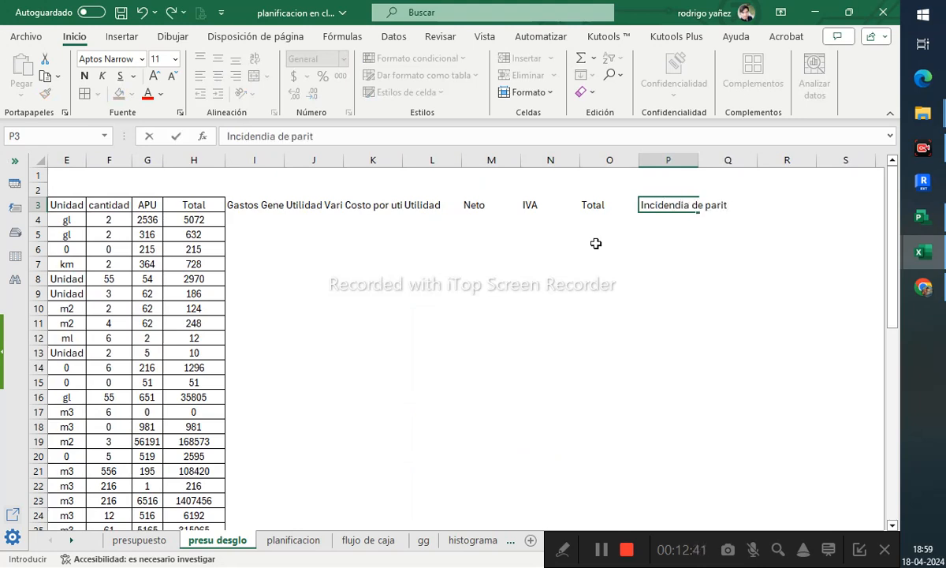
text(asas)
key(Return)
- Wrap the text of the new headers I3:P3 and center them, and vertically center the headers C3:H3
click(632, 204)
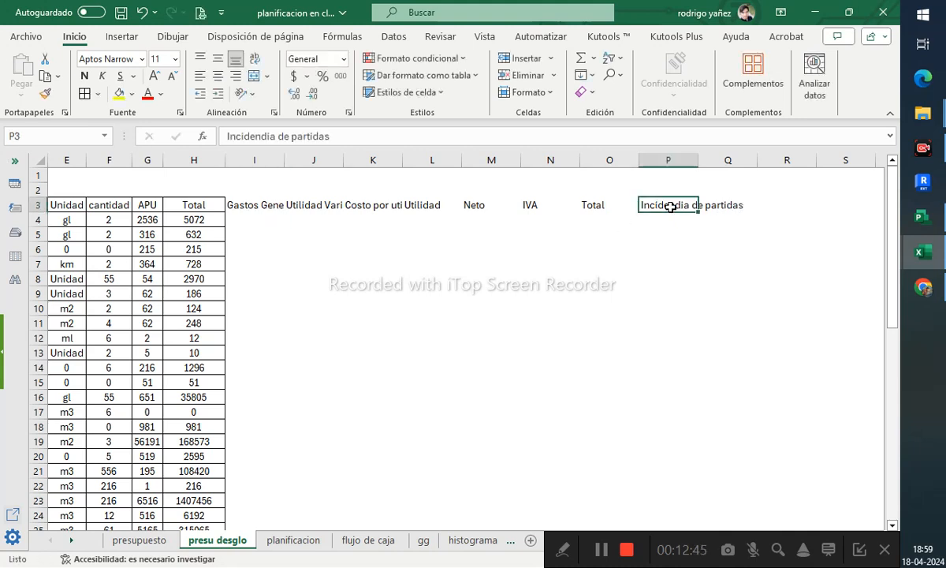
shift+click(250, 203)
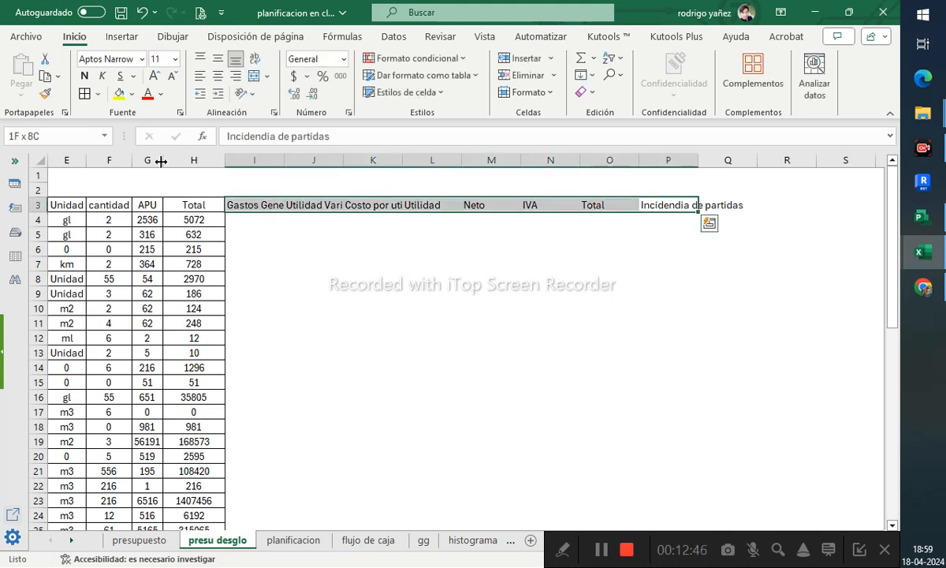
click(254, 60)
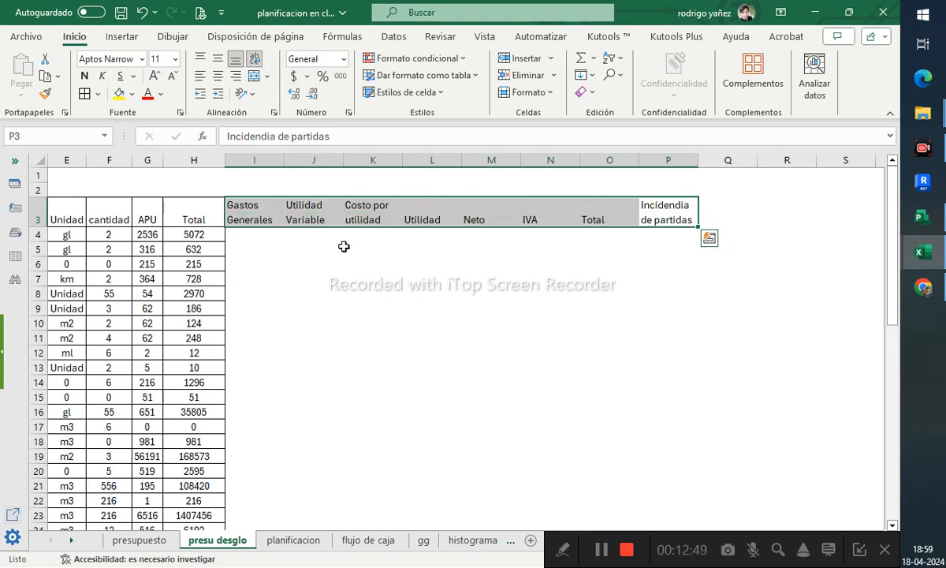
click(218, 76)
click(218, 60)
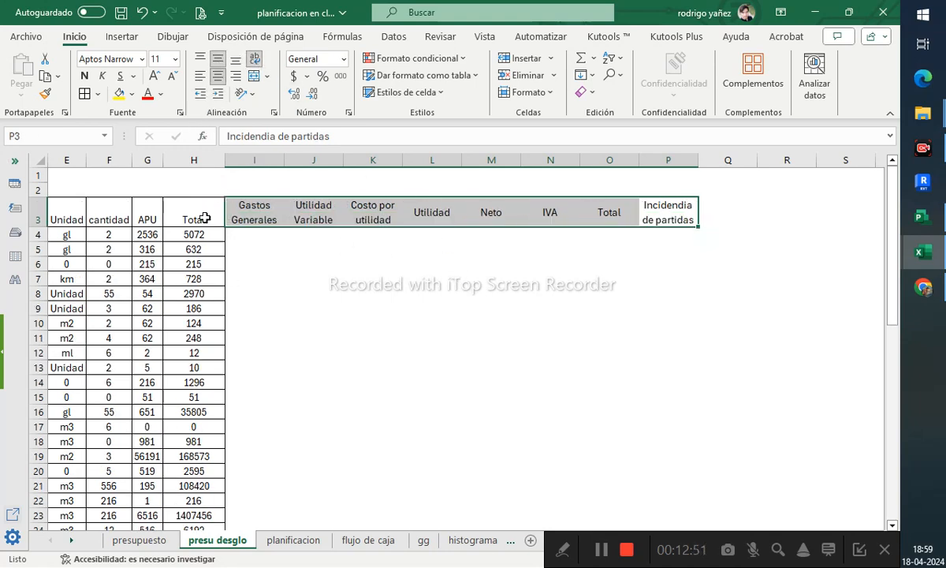
drag(203, 215, 183, 219)
click(217, 60)
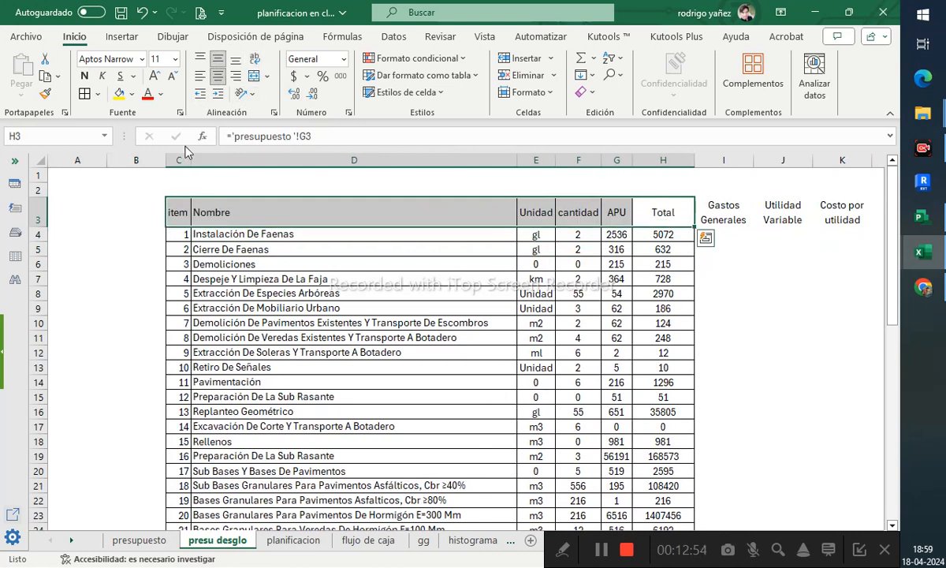
- Collapse column B's width to zero so it is hidden
click(88, 170)
drag(162, 159, 85, 159)
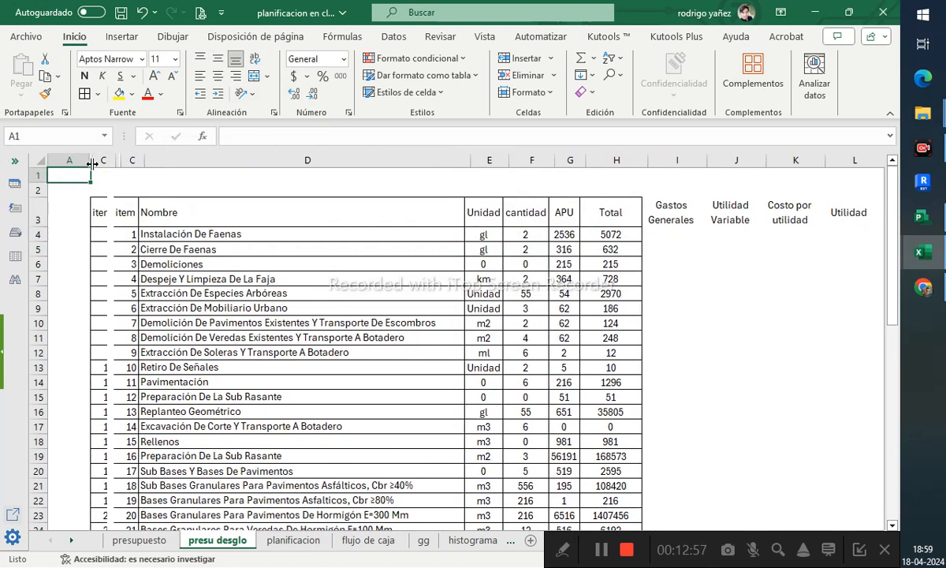
- Enter 0% as the rates above Gastos Generales and Utilidad Variable, and a % sign above Costo por utilidad
click(697, 297)
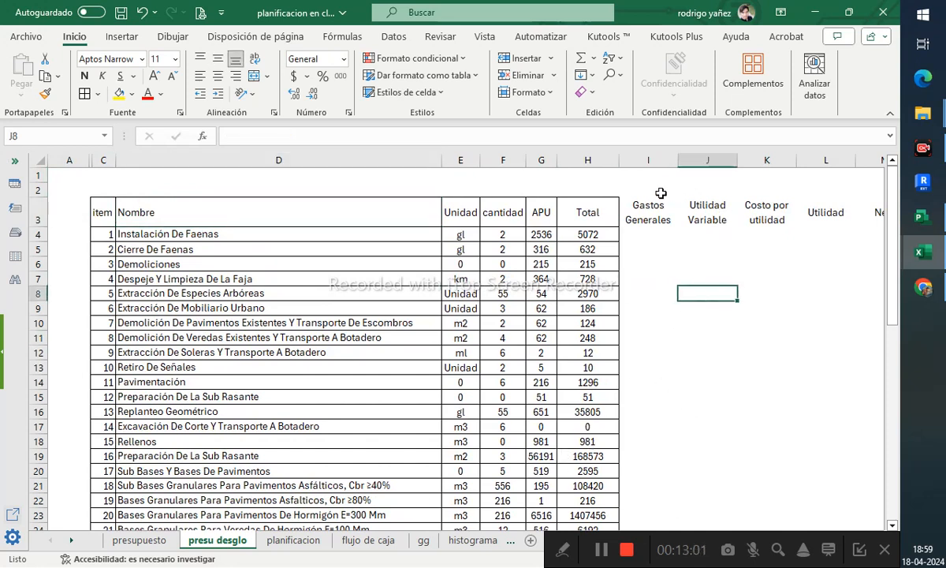
click(631, 187)
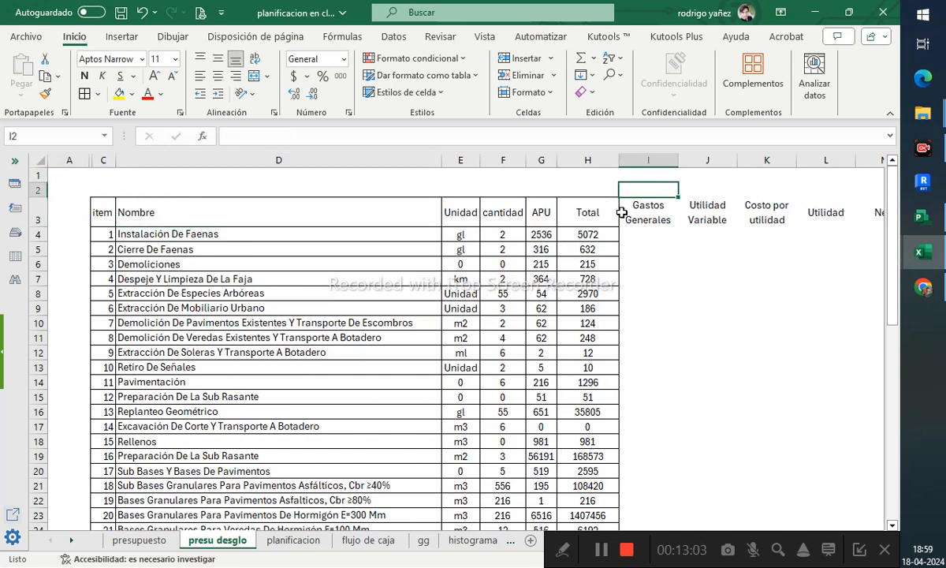
text(0%)
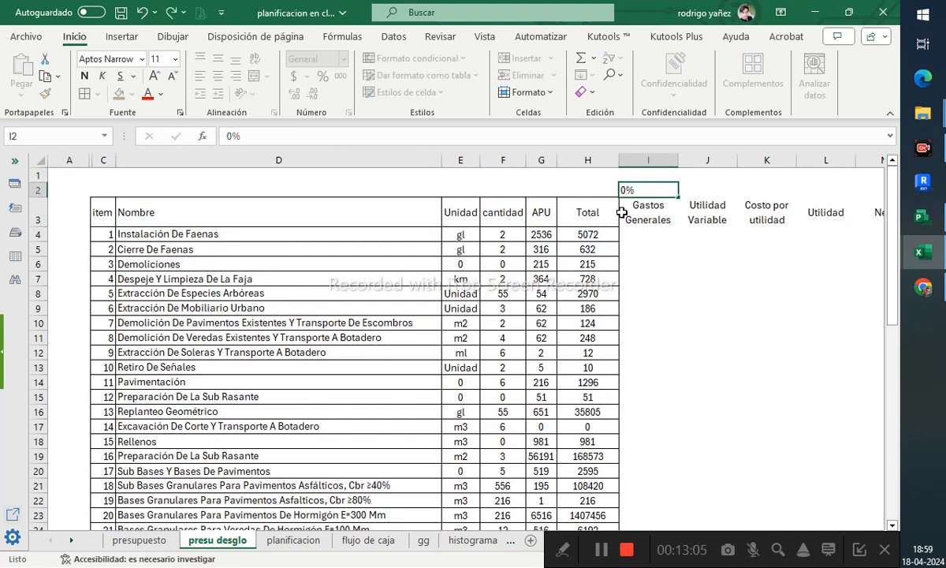
key(Tab)
text(0)
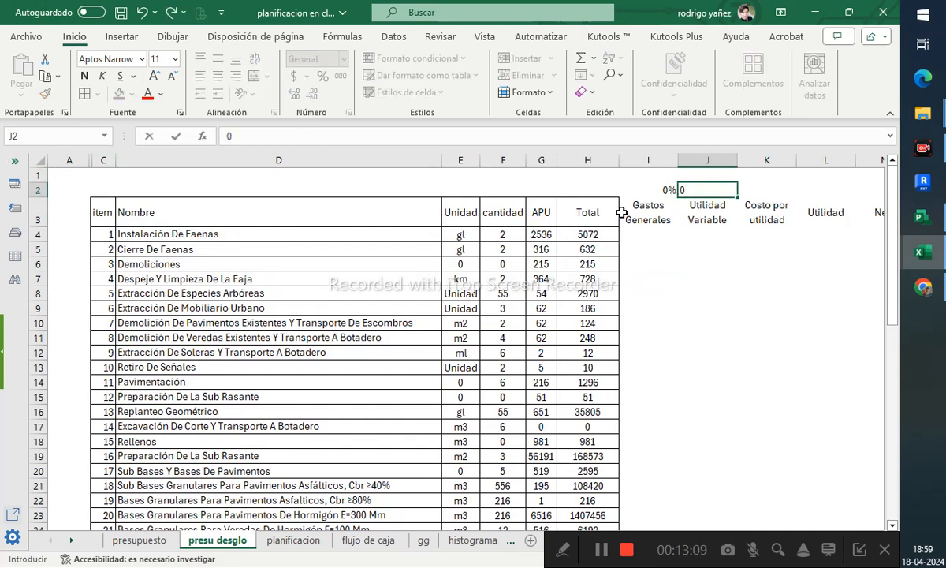
text(%)
key(Tab)
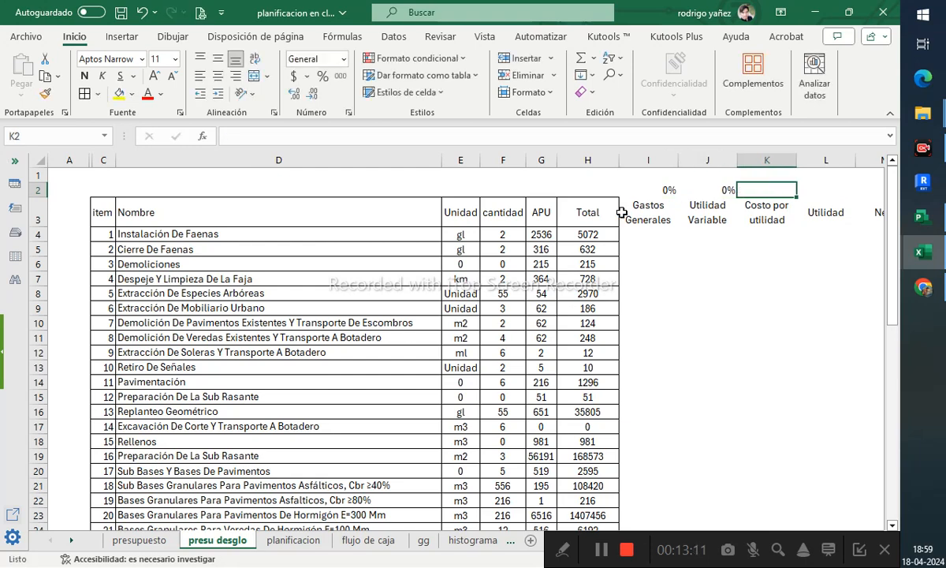
text(%)
key(Tab)
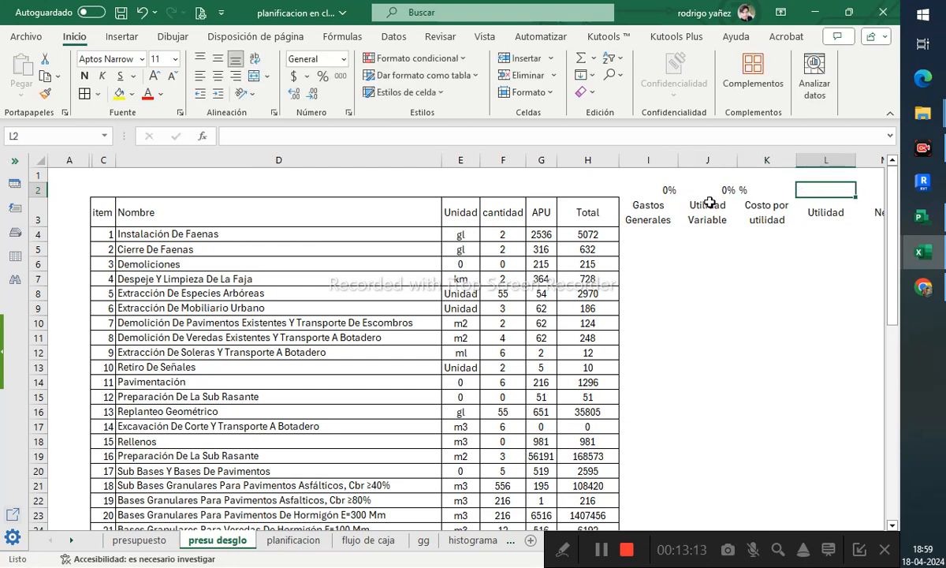
key(alt+Tab)
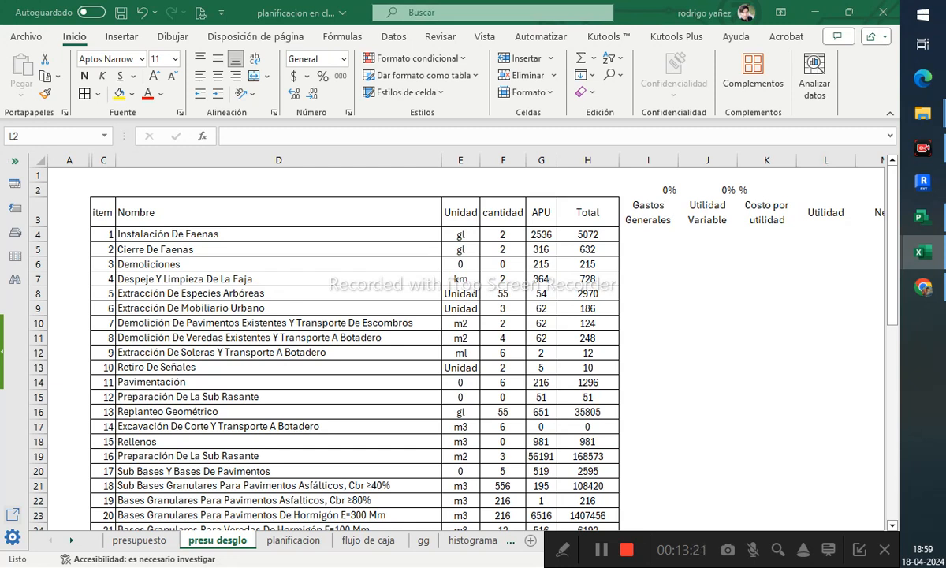
key(alt+Tab)
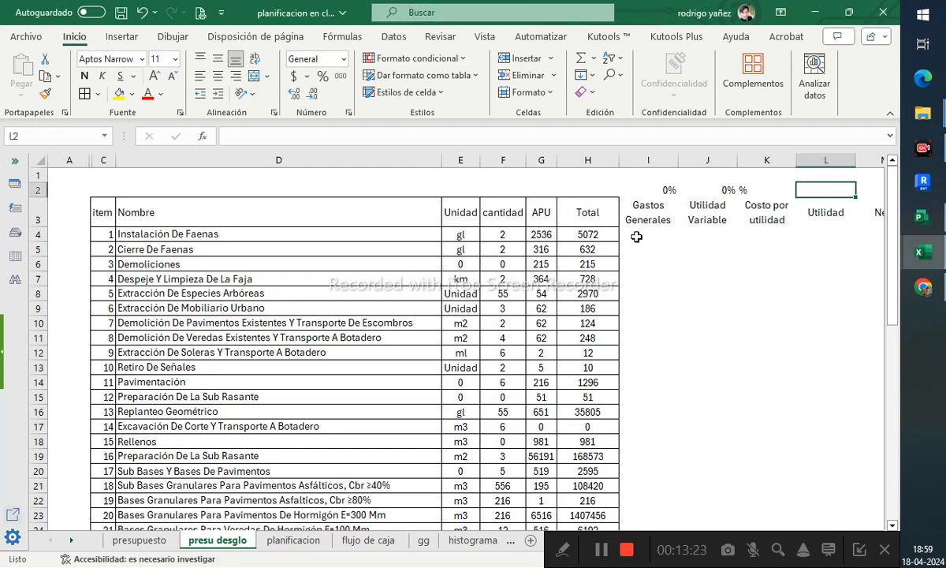
key(alt+Tab)
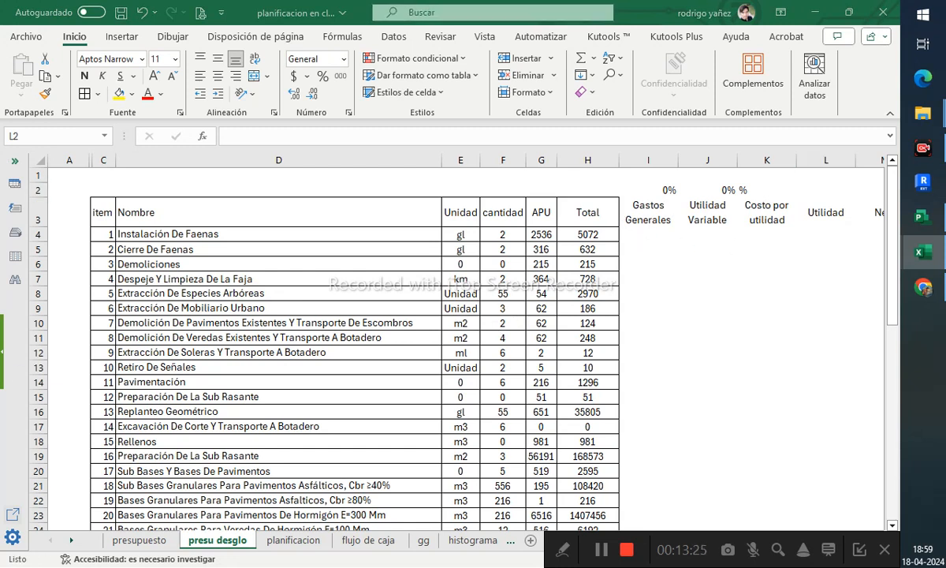
- Enter the formula =H4*$I$2 in I4 to compute general expenses for the first item
click(650, 235)
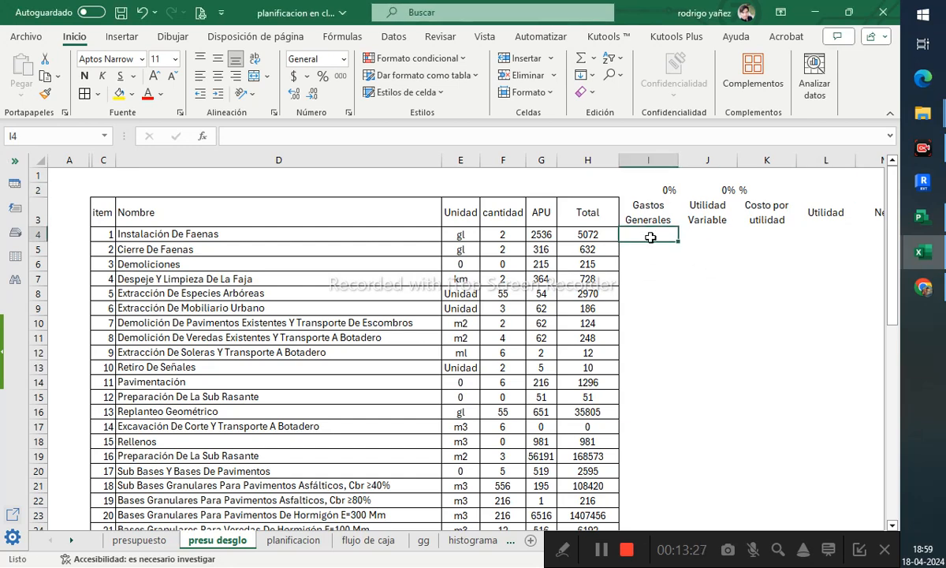
text(=)
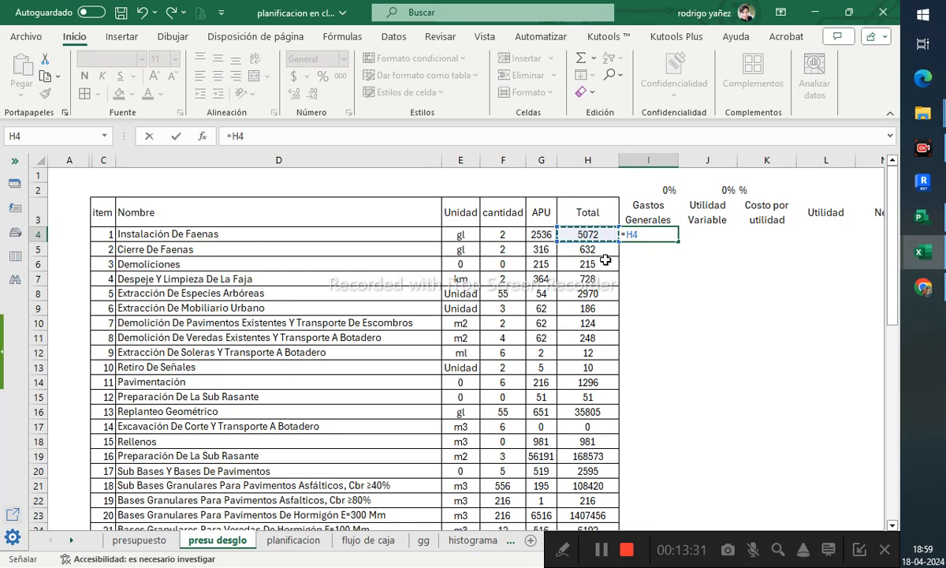
text(*)
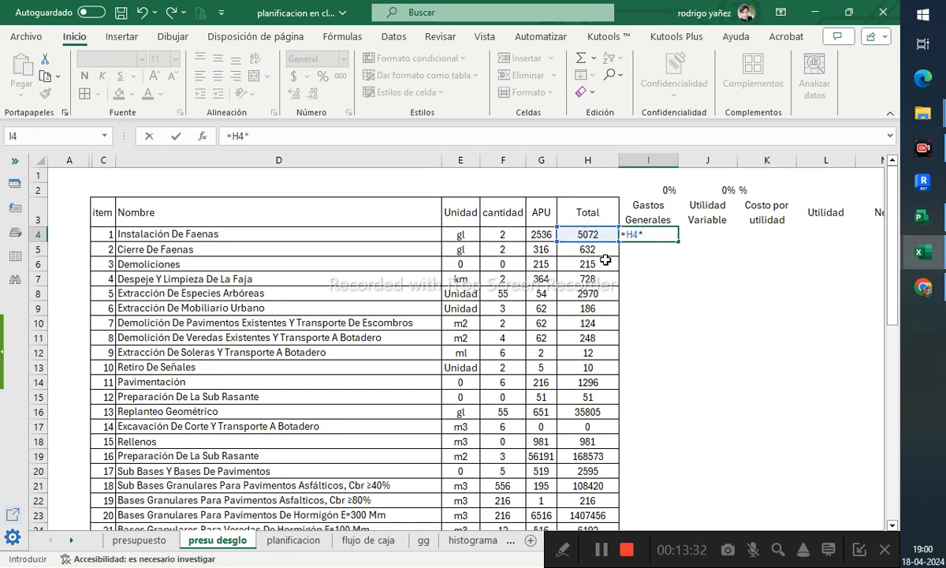
click(656, 188)
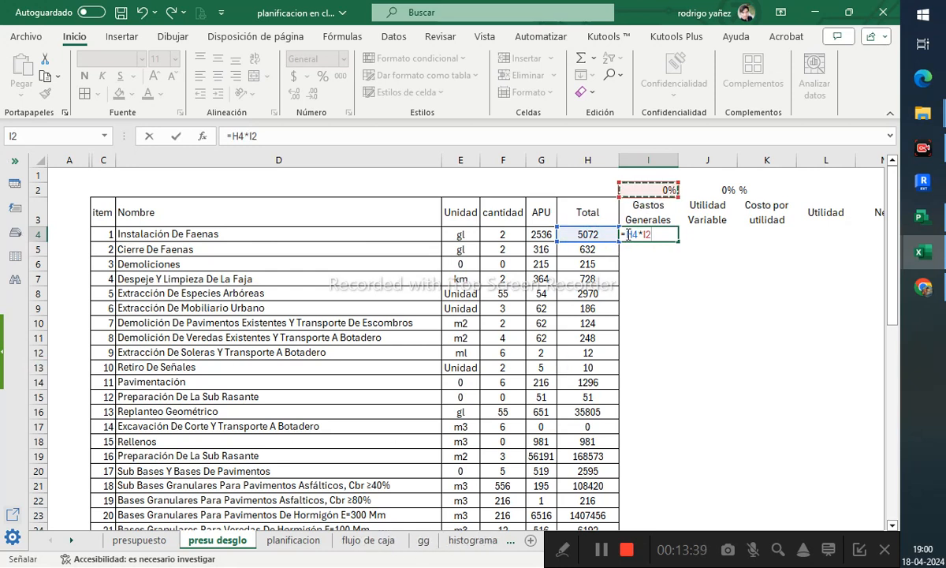
key(F2)
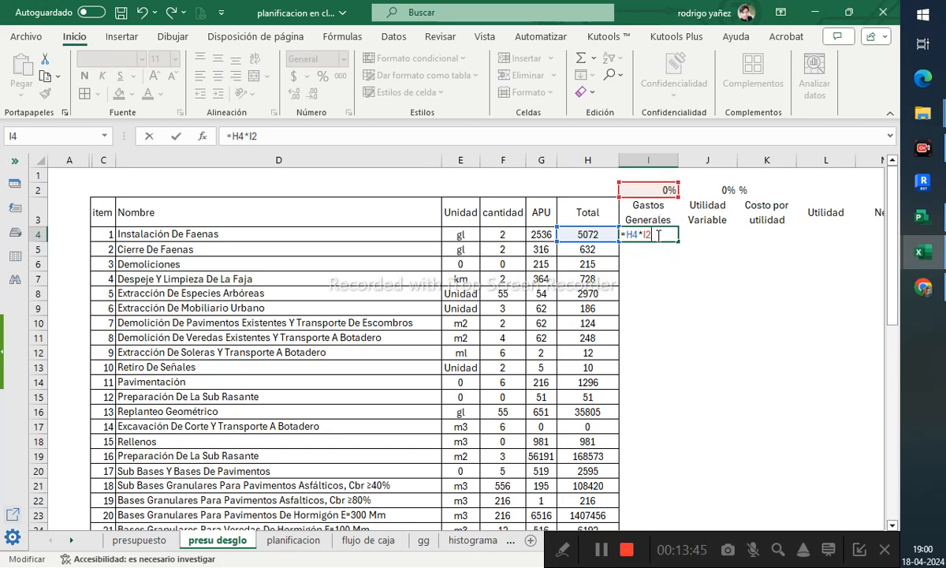
key(F4)
key(Return)
click(664, 229)
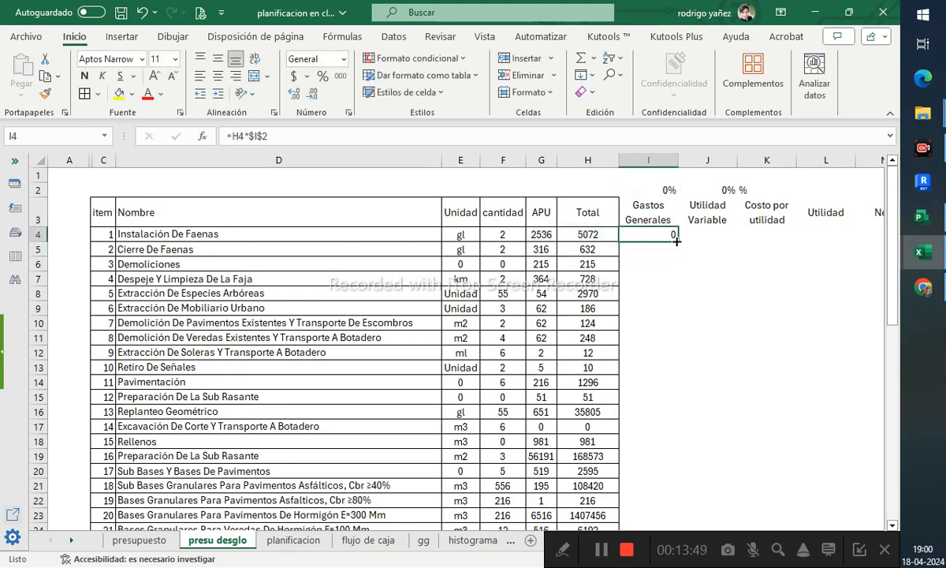
- Fill the general-expenses formula from I4 down column I and clear it from the rows 46 to 51 below the last item
double_click(677, 241)
scroll(674, 358, down, 20)
scroll(674, 358, up, 11)
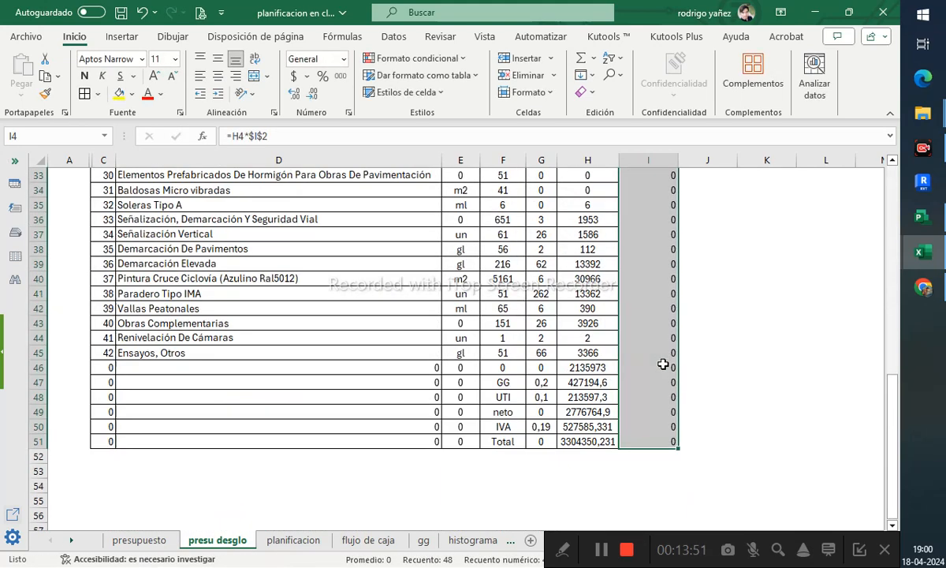
click(657, 454)
drag(655, 442, 655, 371)
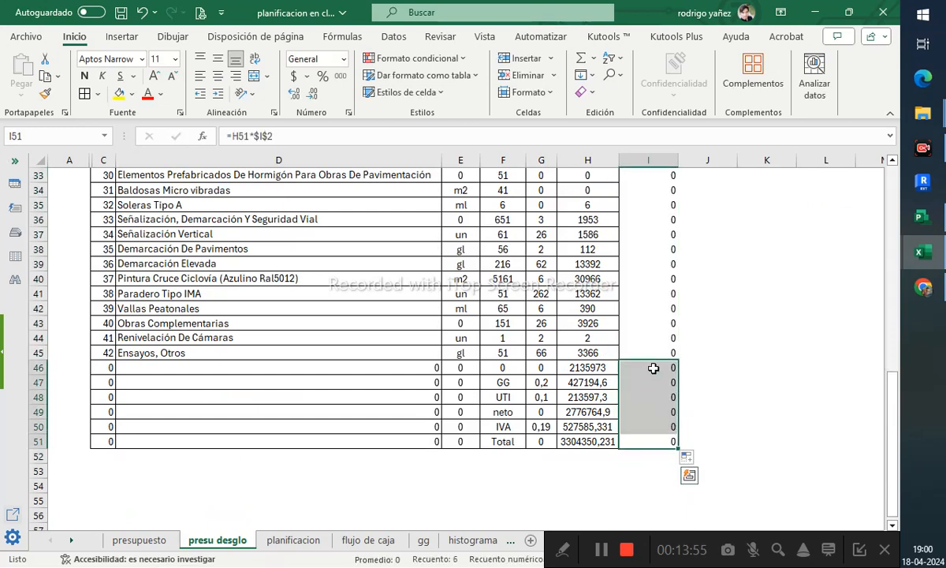
scroll(654, 376, up, 6)
scroll(658, 392, up, 5)
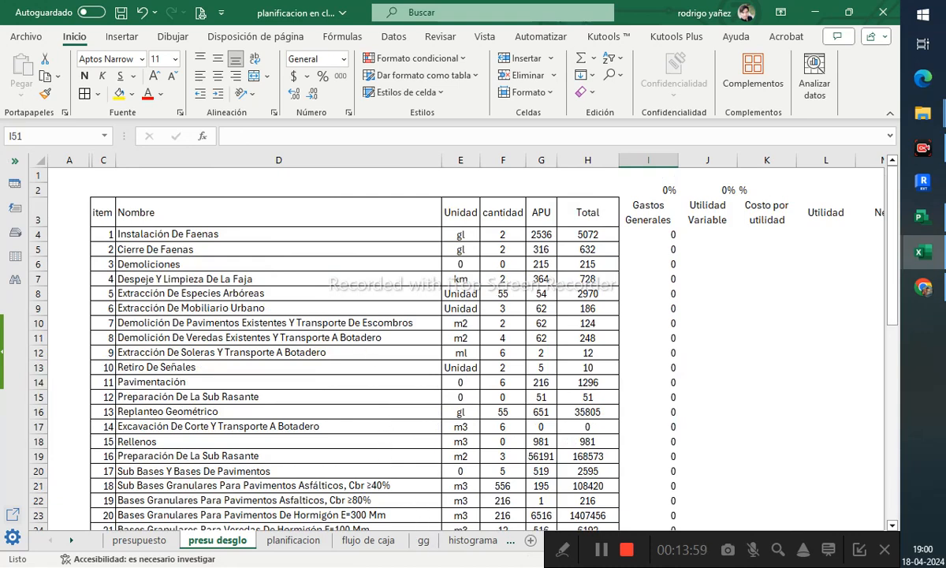
- Set the Gastos Generales rate above column I to 12%
click(422, 456)
click(423, 540)
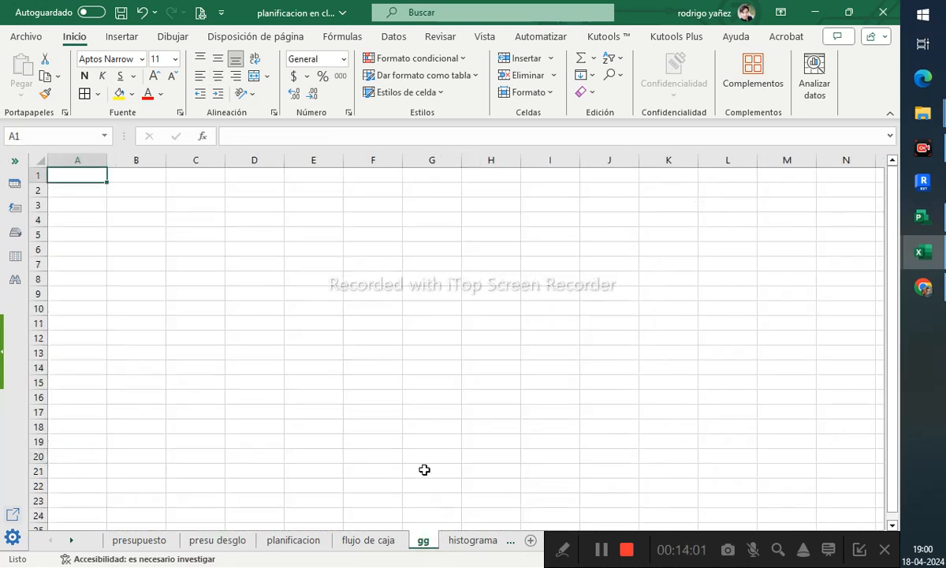
click(139, 541)
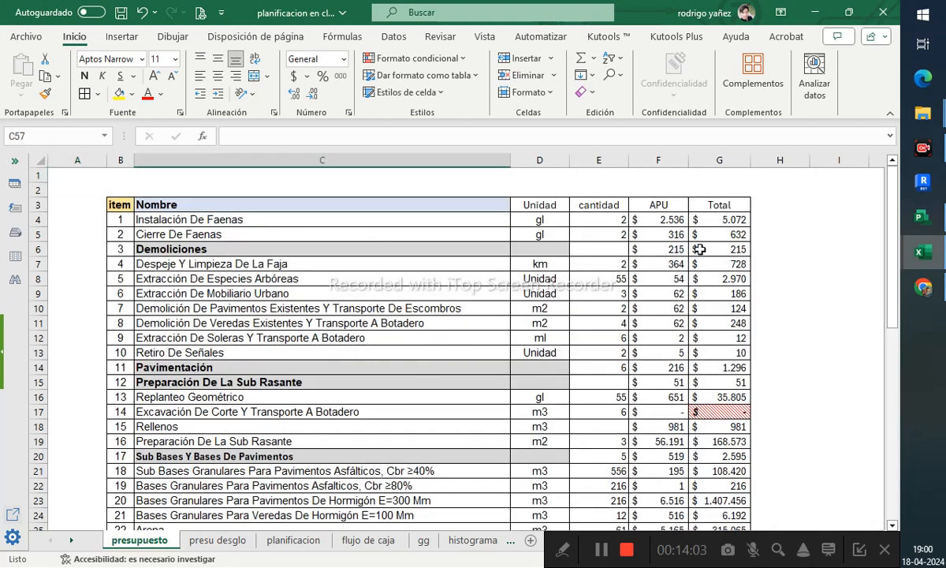
click(206, 539)
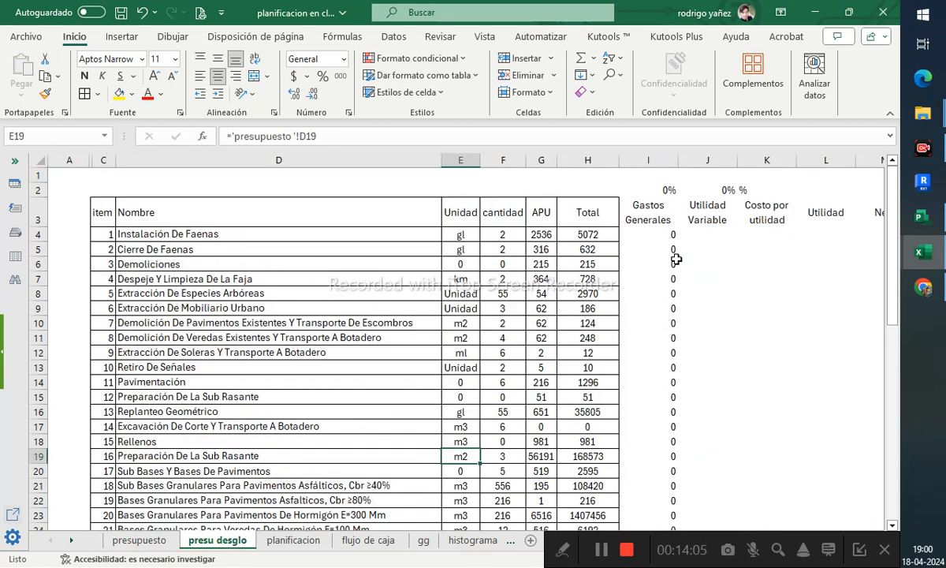
click(655, 193)
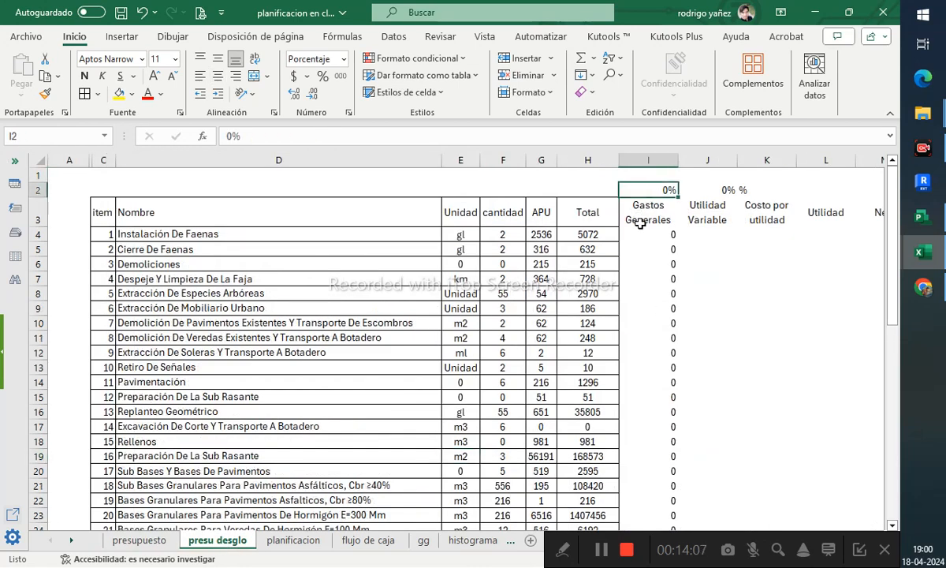
text(12)
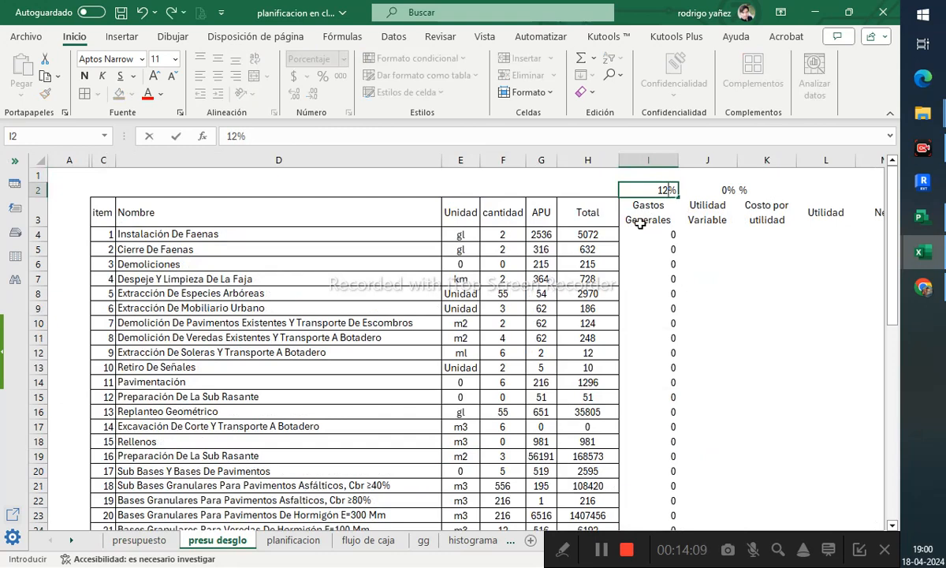
key(Tab)
- Apply the accounting number format to the general-expenses values I4:I45
click(694, 237)
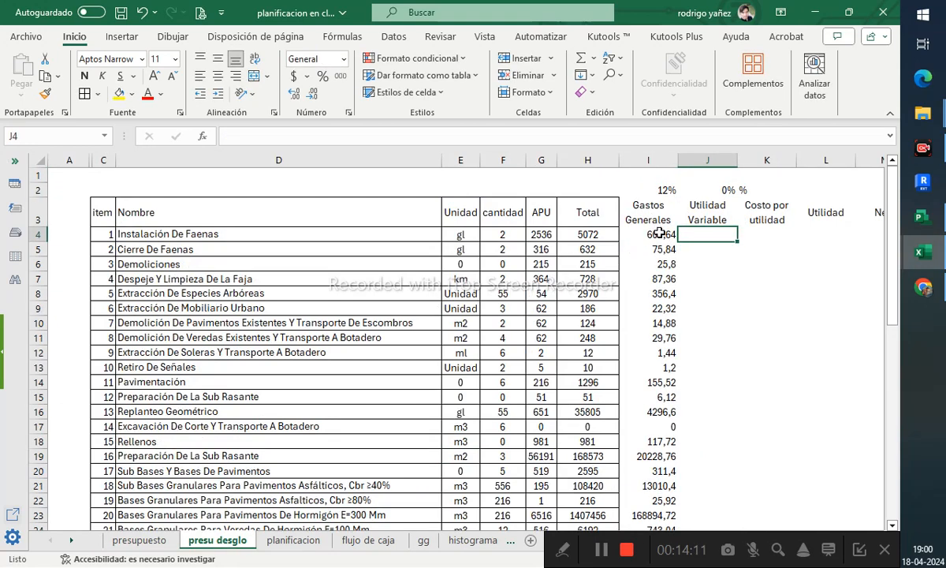
click(660, 234)
scroll(672, 338, down, 15)
scroll(676, 319, up, 3)
shift+click(666, 308)
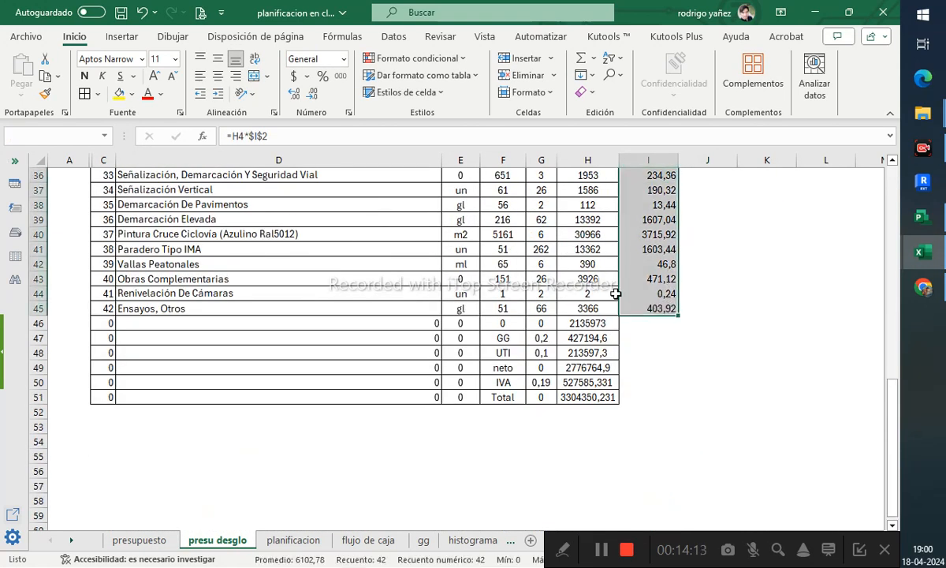
click(288, 76)
scroll(699, 321, up, 12)
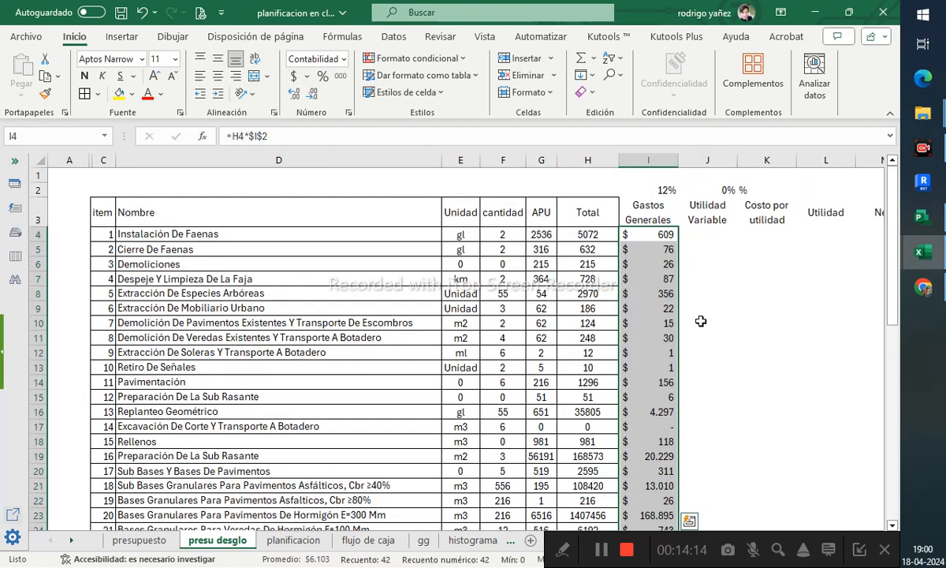
- Enter =PRODUCTO(I4;$J$4) in K4 for Costo por utilidad and fill it down to item 42
click(693, 235)
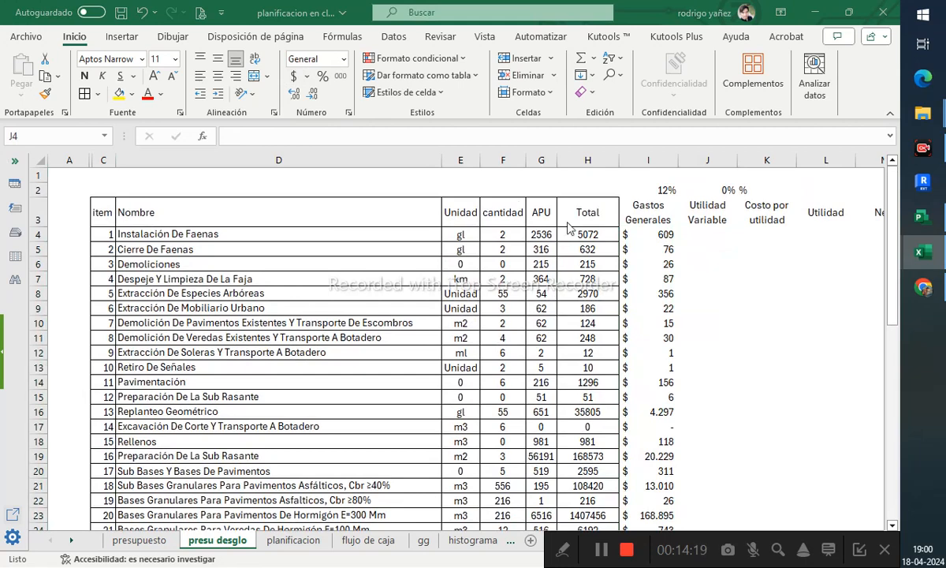
click(750, 253)
click(763, 251)
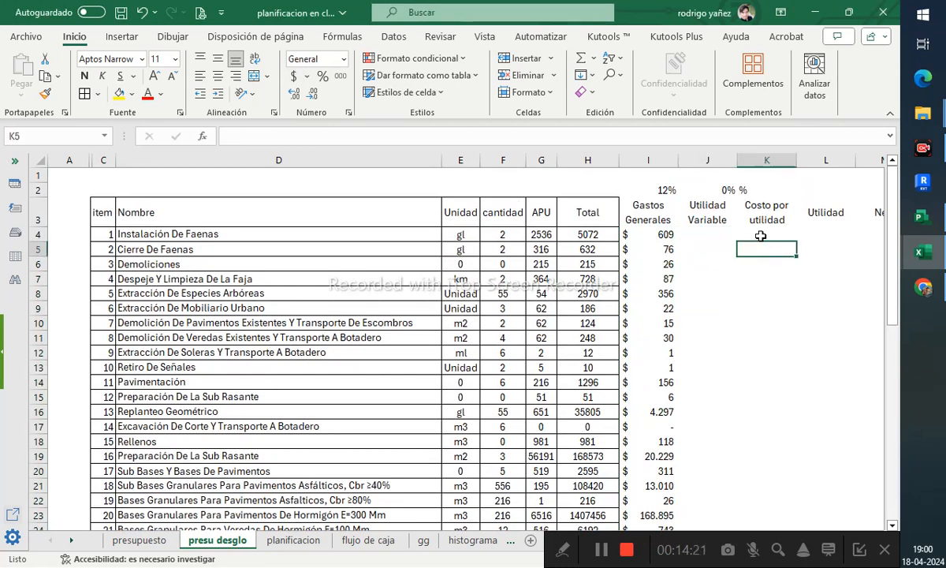
click(761, 236)
text(=)
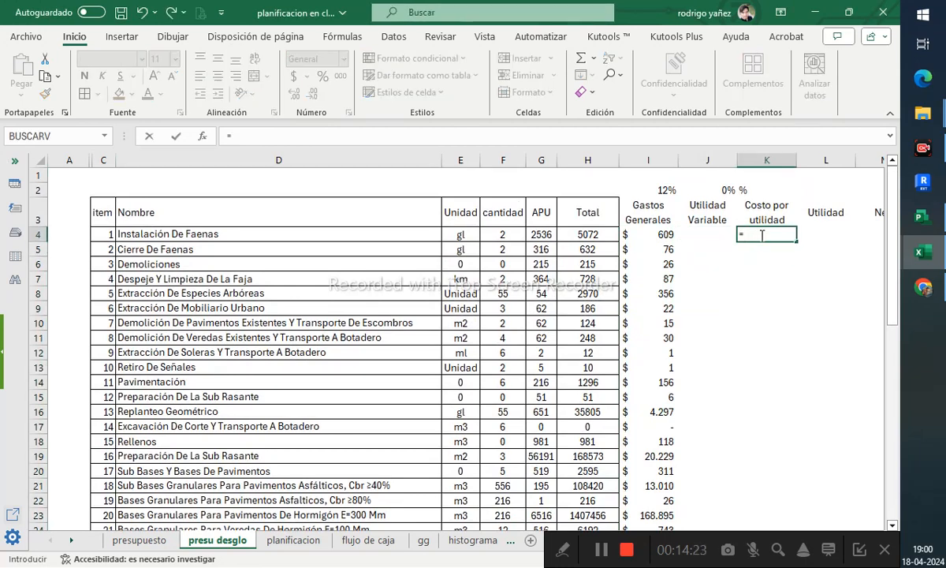
key(BackSpace)
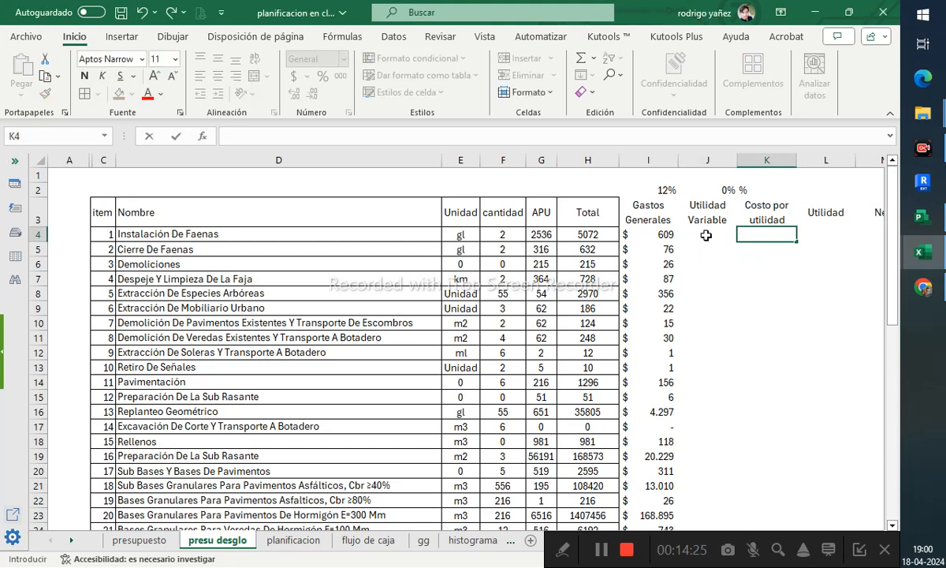
text(=producto)
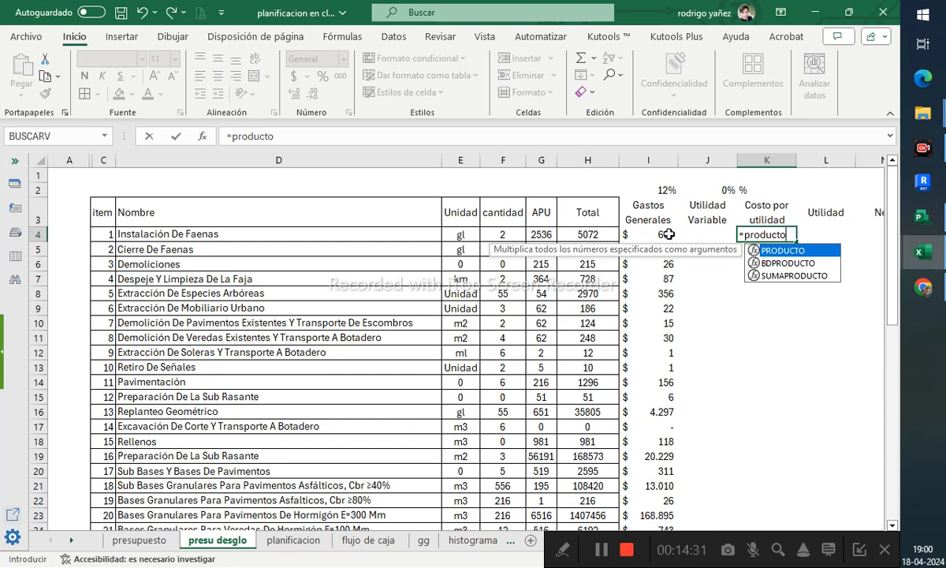
text(()
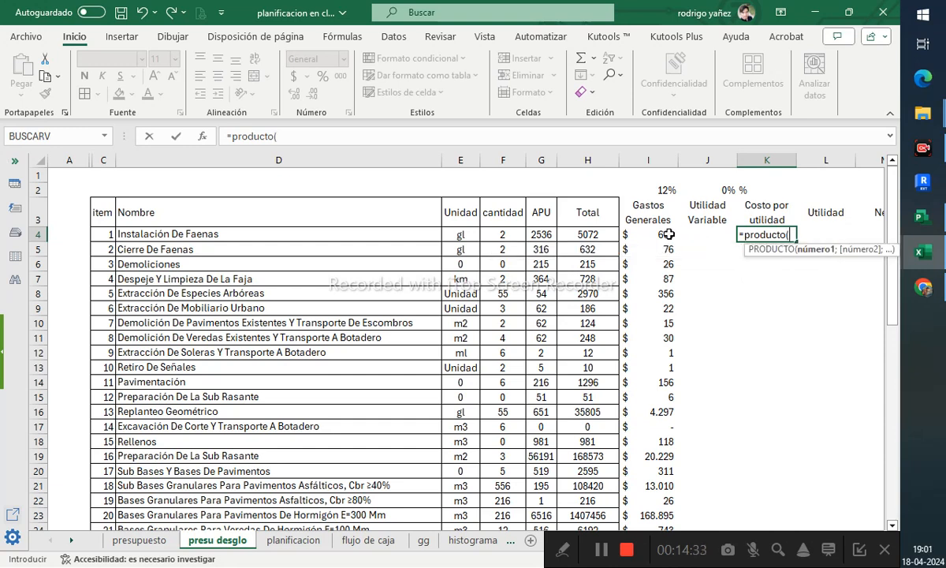
click(668, 234)
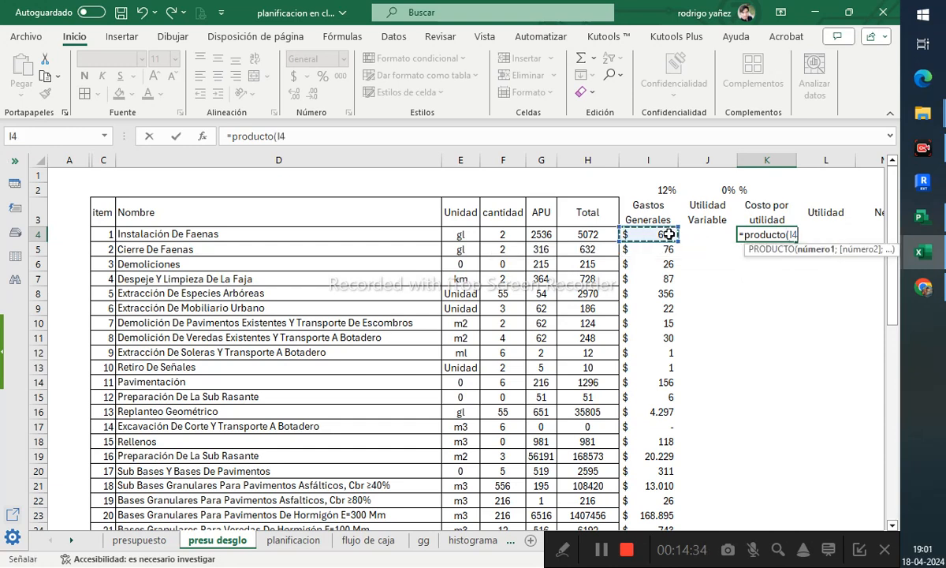
text(;)
click(725, 190)
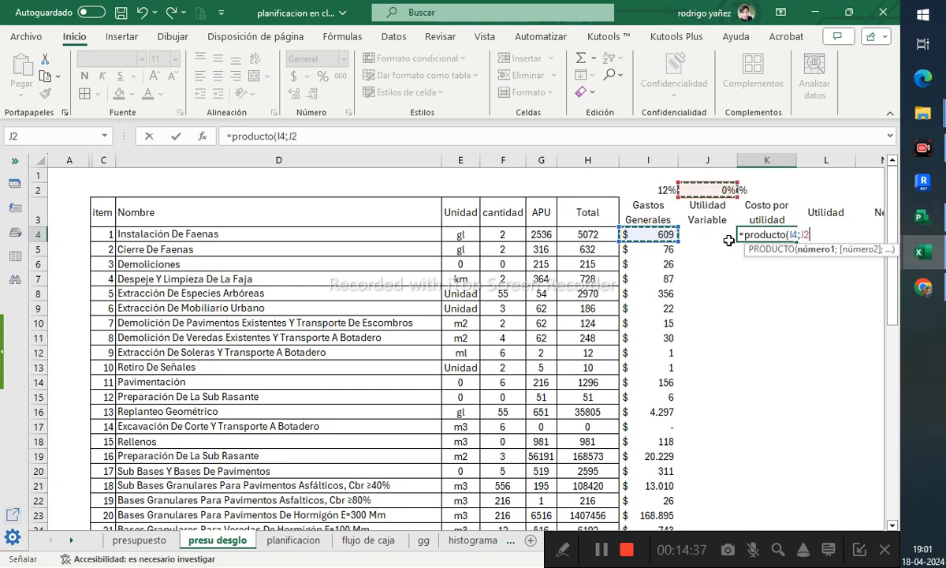
text())
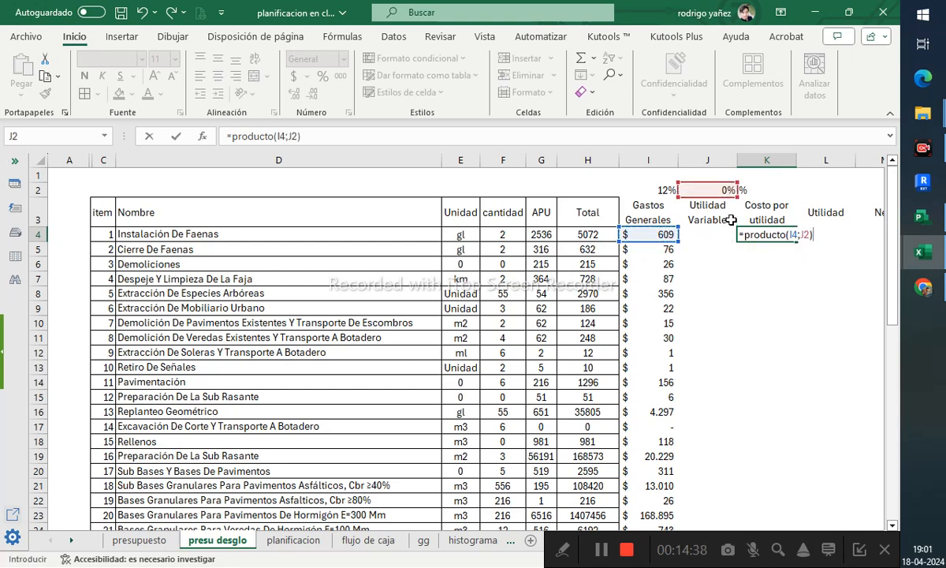
click(806, 234)
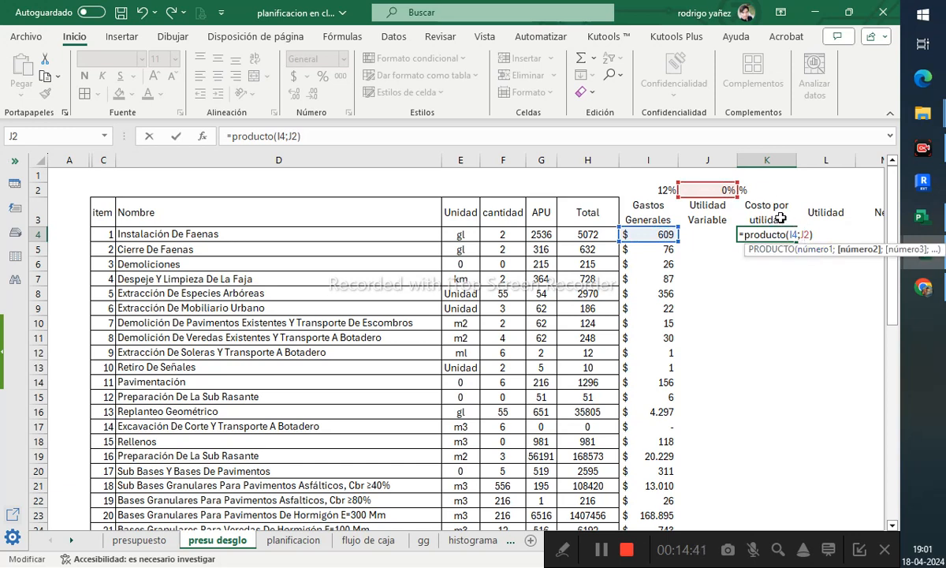
key(F4)
drag(719, 189, 719, 234)
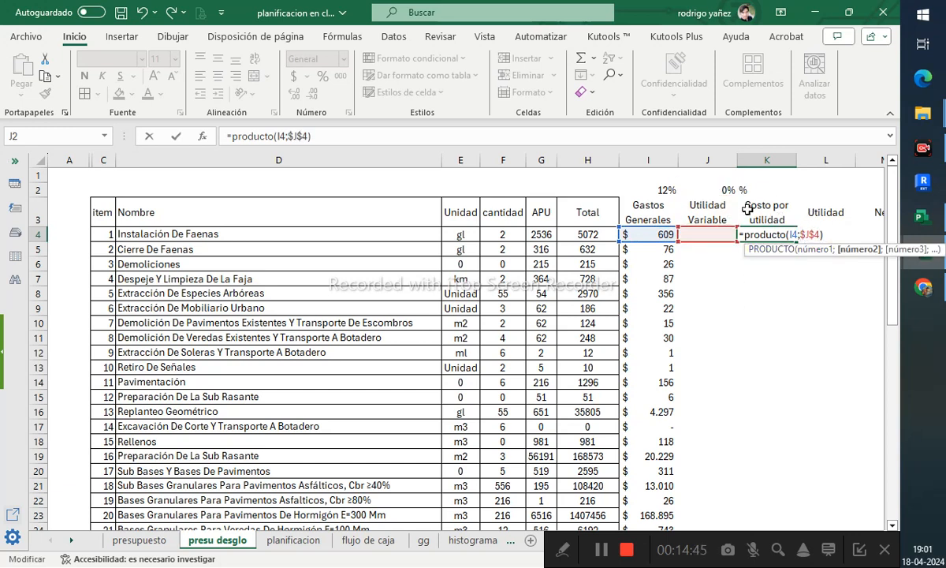
key(ctrl+Return)
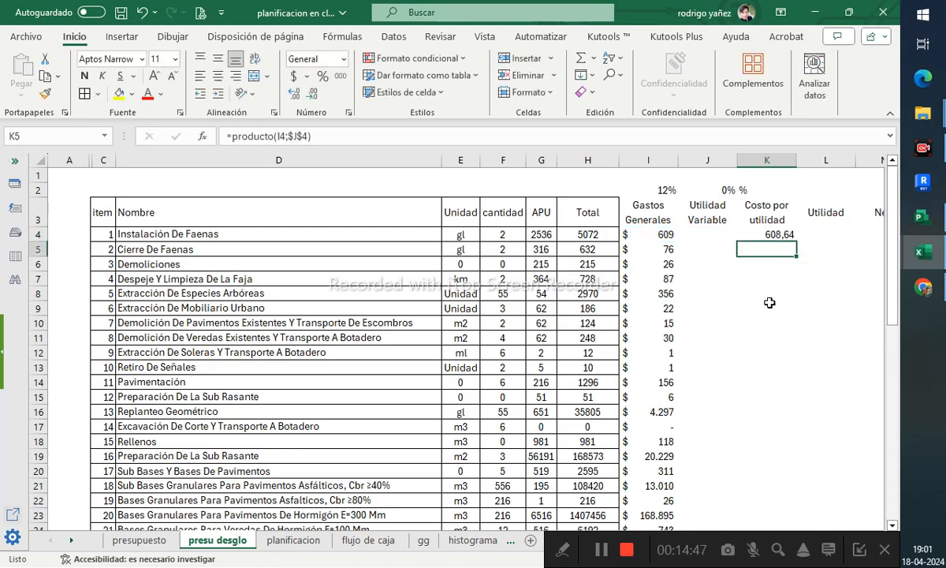
drag(799, 245, 779, 414)
scroll(779, 414, up, 9)
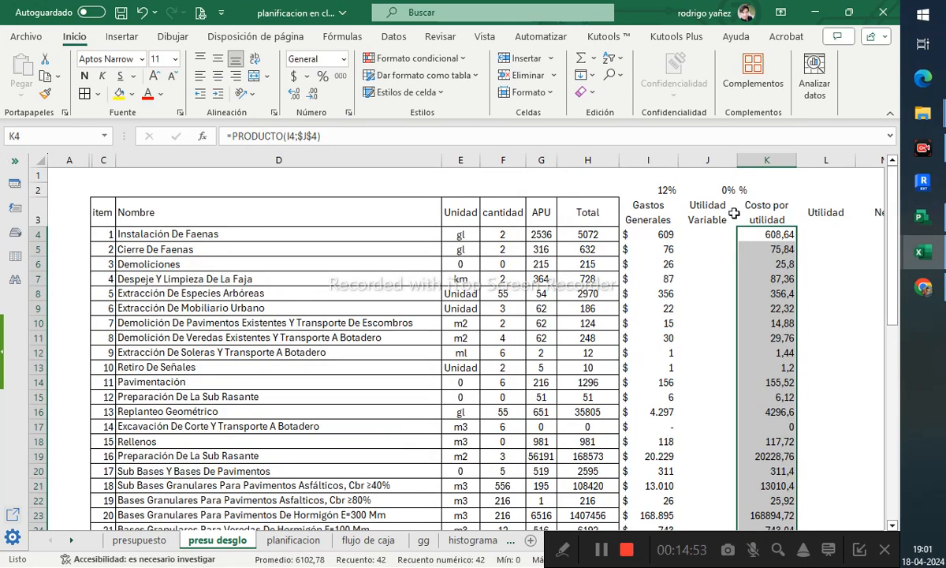
- Enter 1% as the Utilidad Variable rate in J4
click(692, 233)
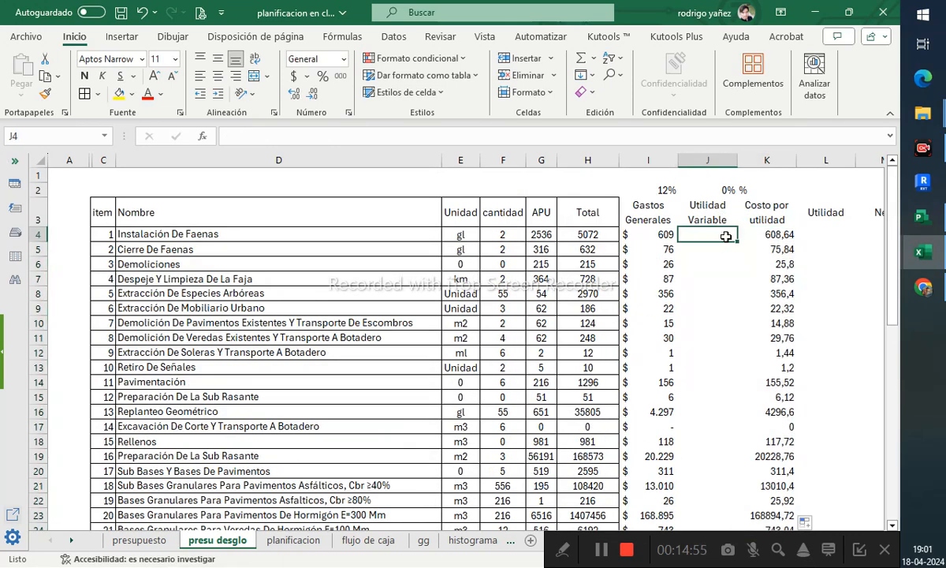
scroll(718, 306, down, 10)
scroll(717, 339, down, 1)
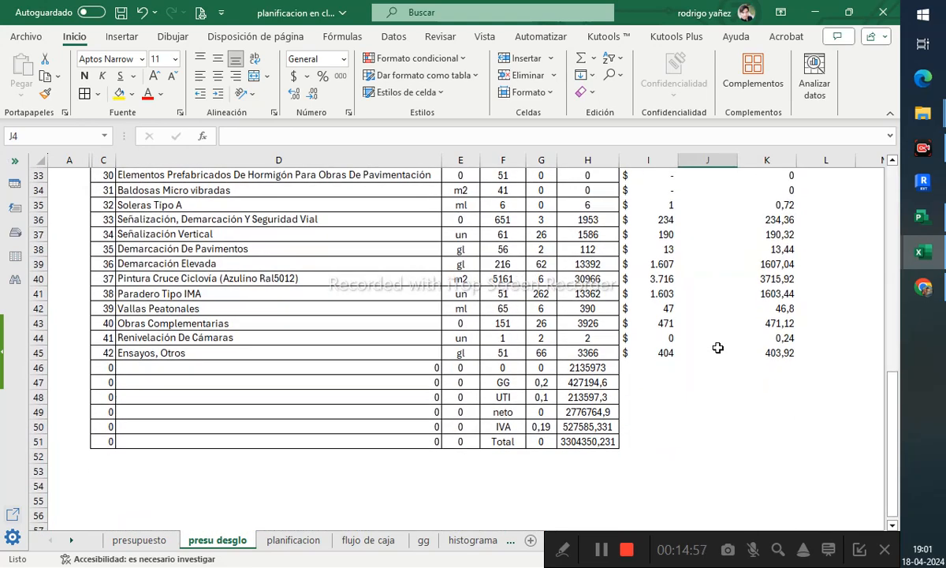
shift+click(718, 351)
scroll(699, 241, up, 5)
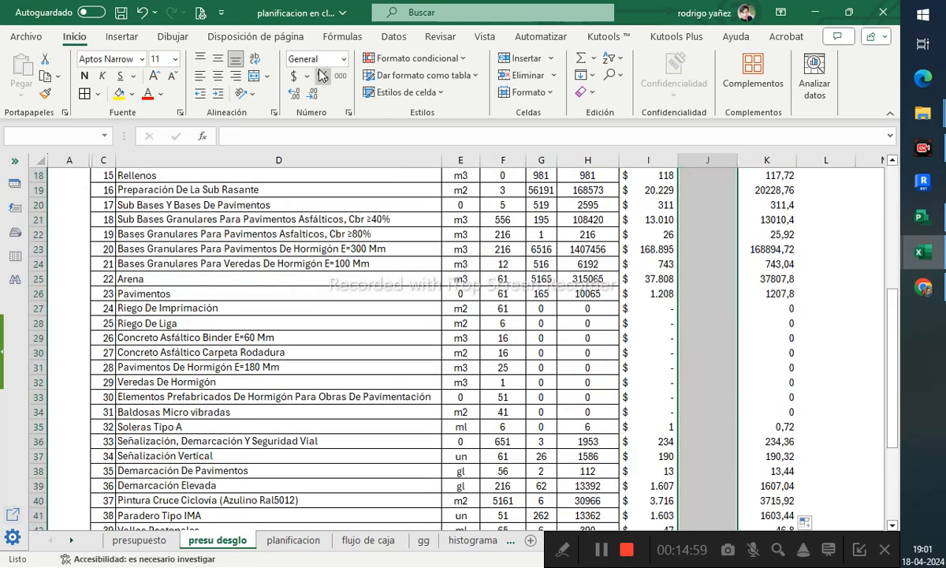
scroll(651, 252, up, 6)
click(708, 235)
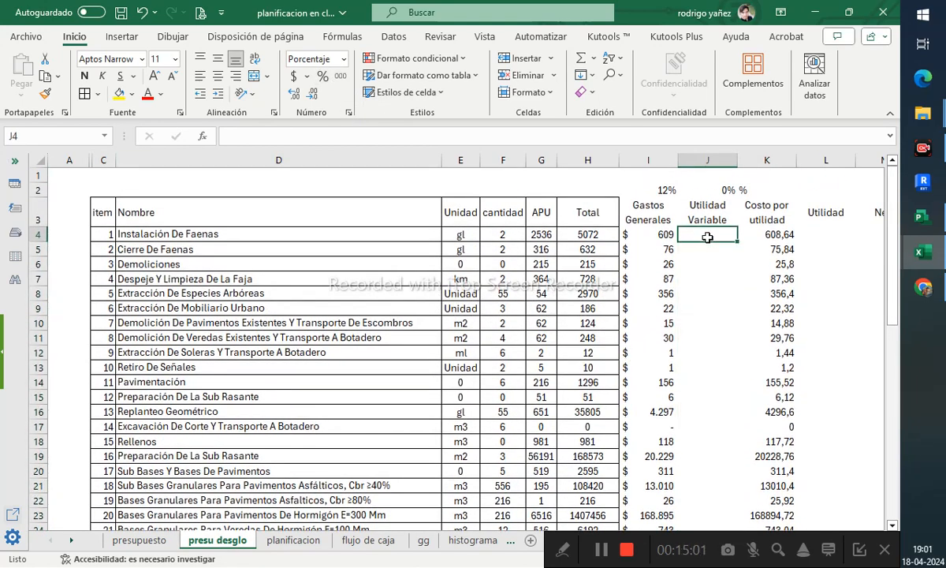
text(1)
key(Return)
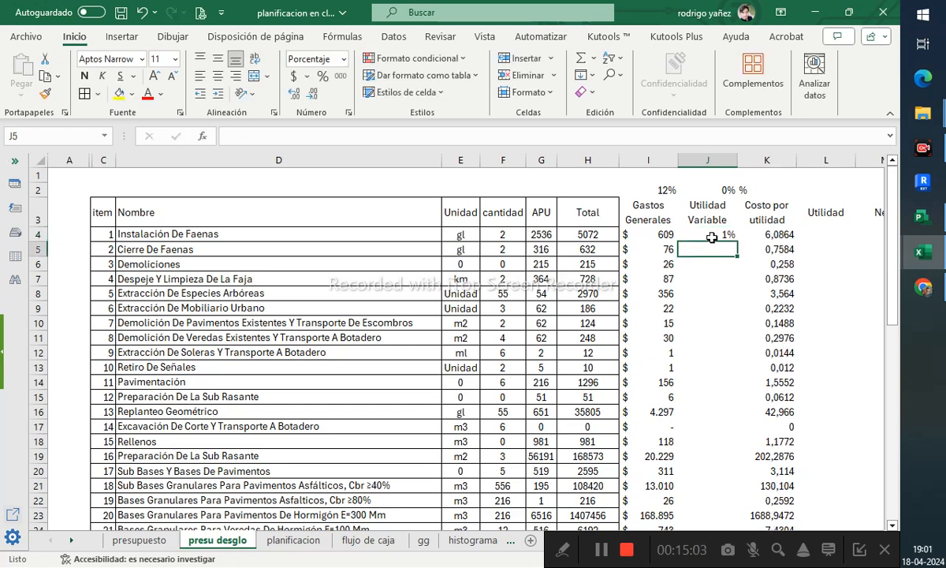
- Check the Costo por utilidad formulas in K4 and K5, then toggle the anchoring of the J4 reference in K4's formula
click(768, 237)
click(406, 141)
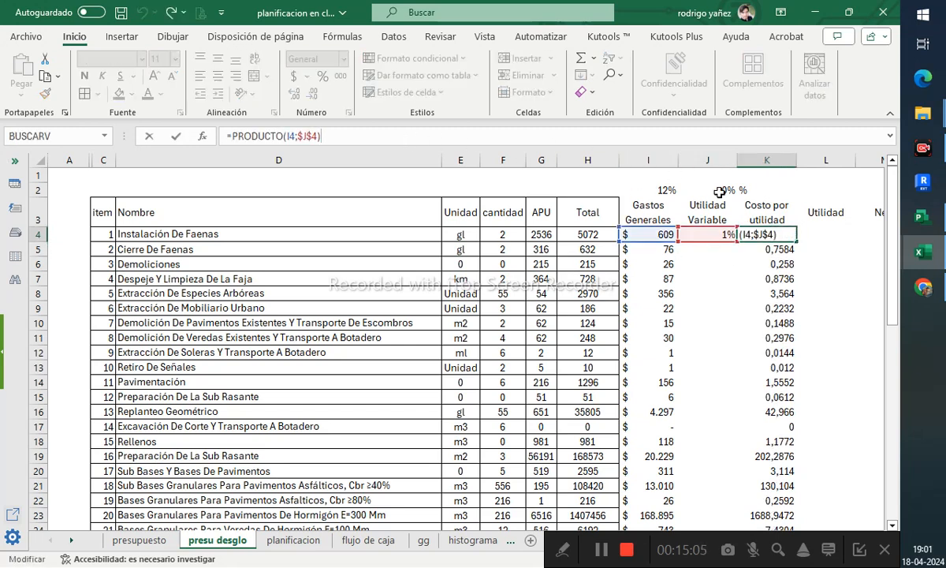
key(Escape)
key(Down)
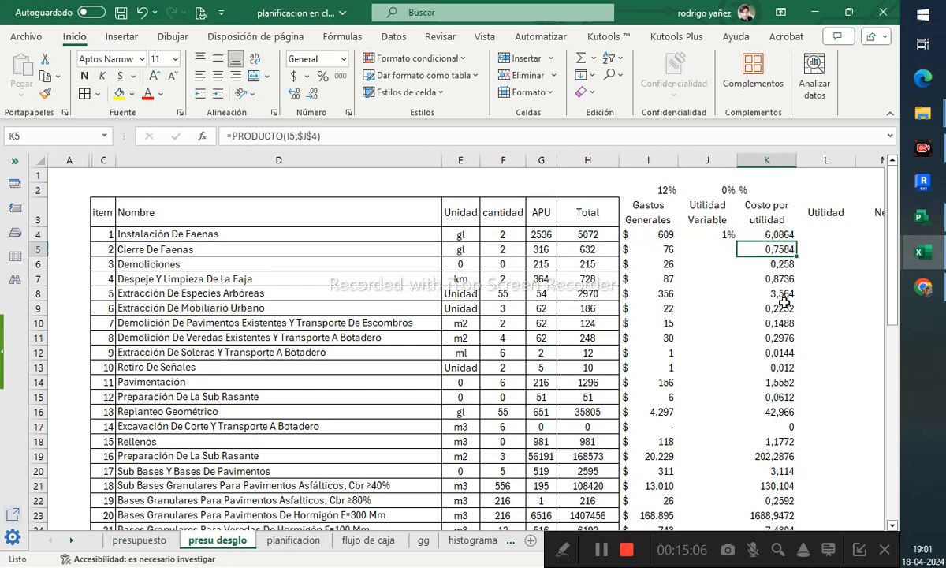
click(348, 136)
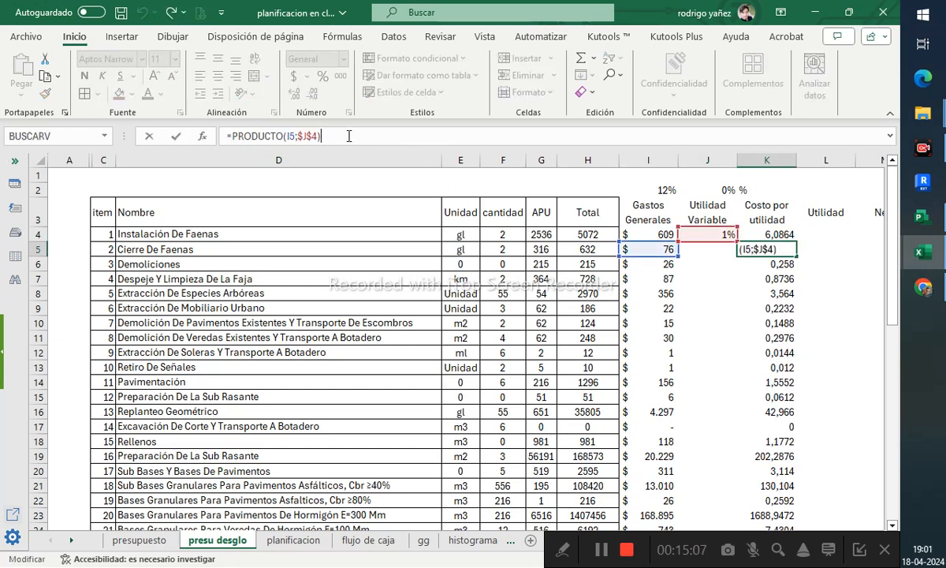
click(702, 236)
click(745, 234)
click(314, 136)
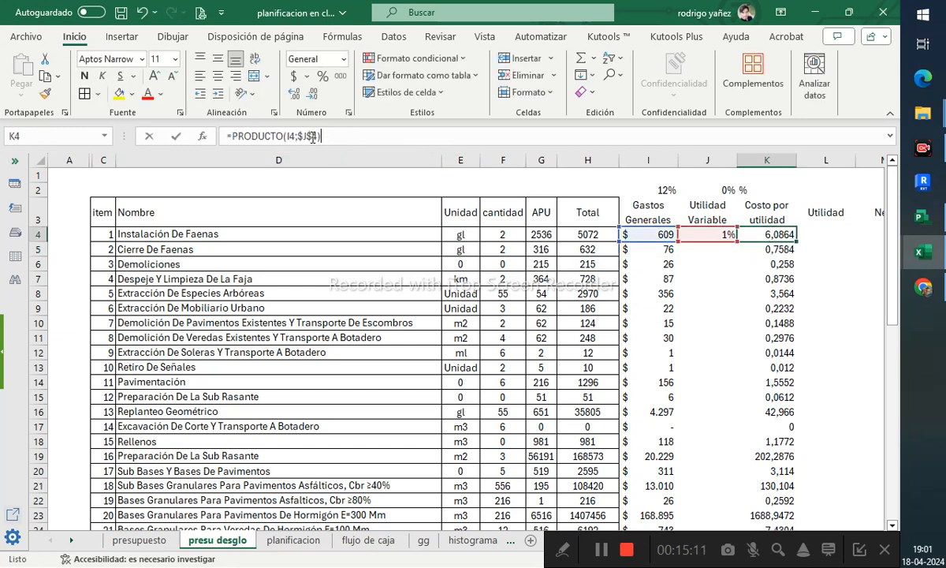
key(F4)
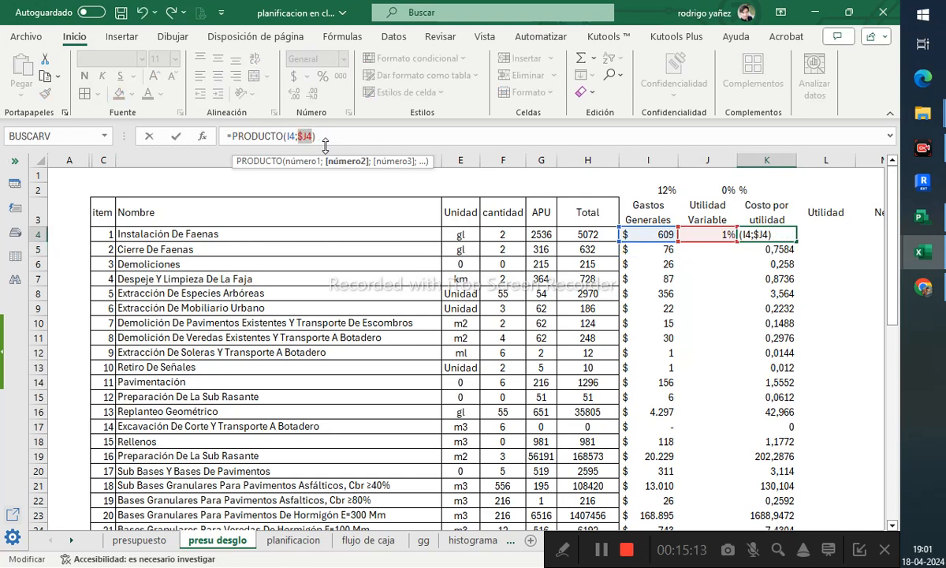
key(F4)
key(Return)
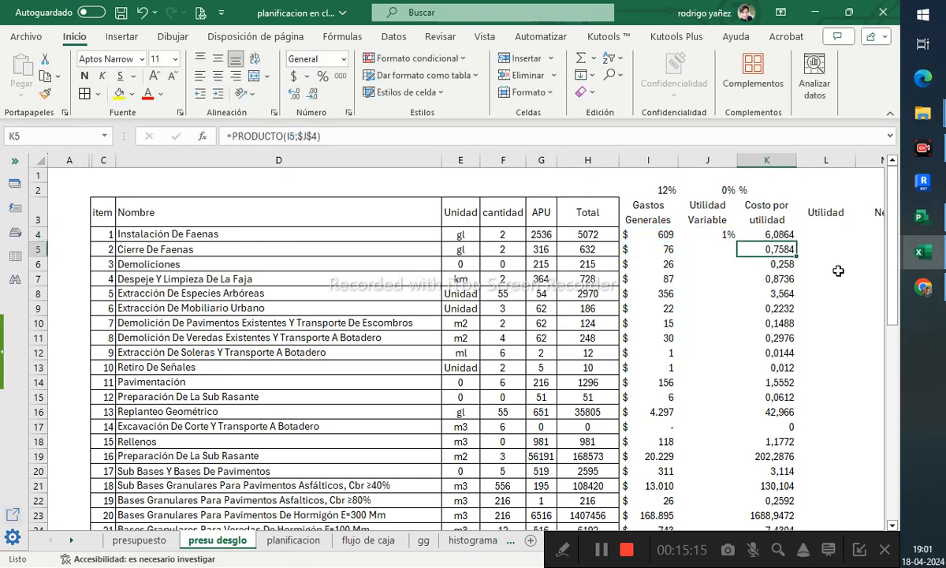
- Fill the relative Costo por utilidad formula in K4 down the column to item 42
click(769, 234)
double_click(797, 242)
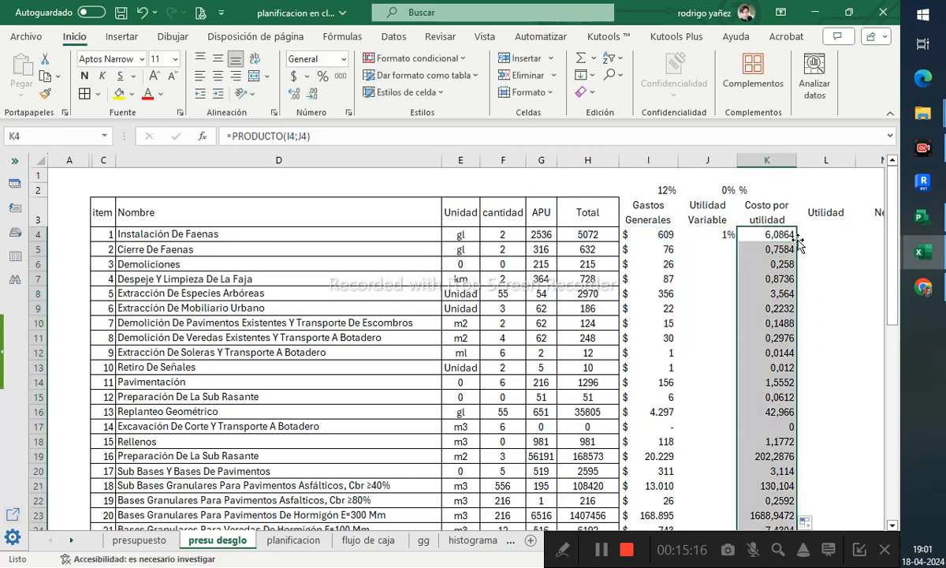
- Enter Utilidad Variable rates of 6%, 4%, 2%, 4% and 3% for items 2 to 6 in J5:J9
click(729, 250)
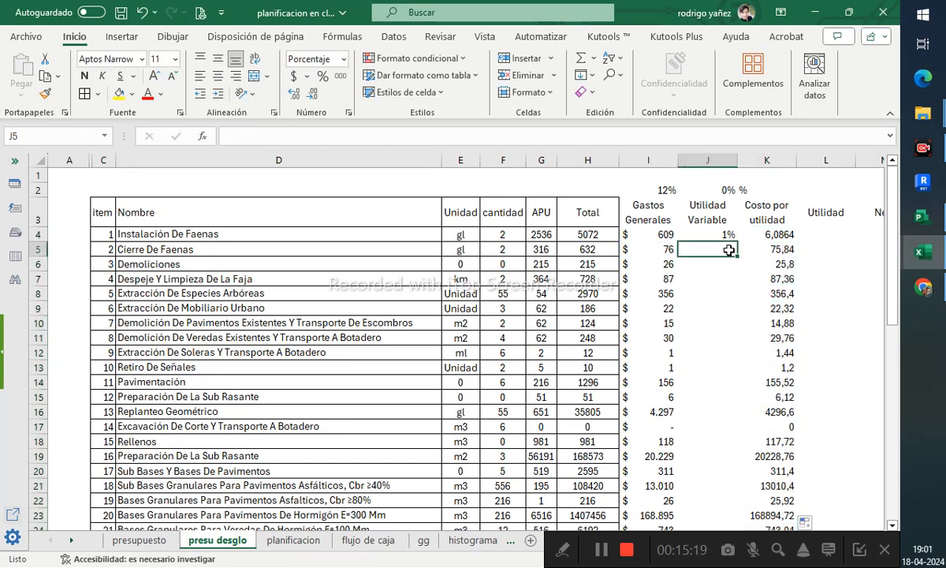
text(6)
key(Return)
text(4)
key(Return)
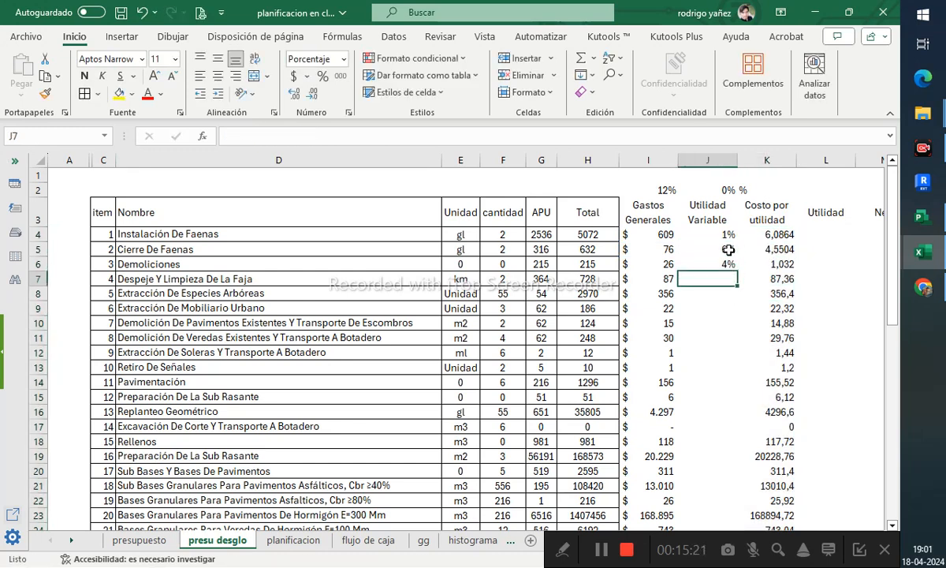
text(2)
key(Return)
text(4)
key(Return)
text(3)
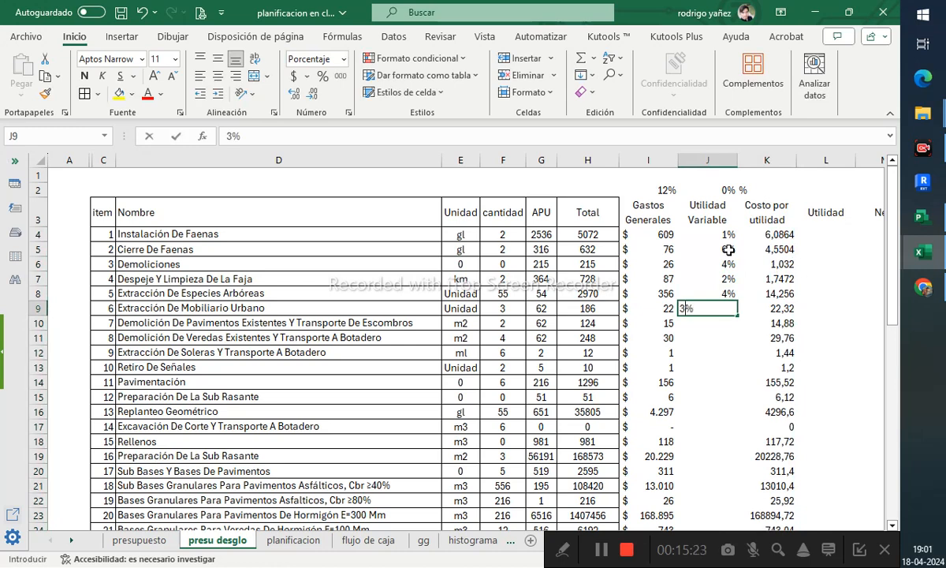
key(Return)
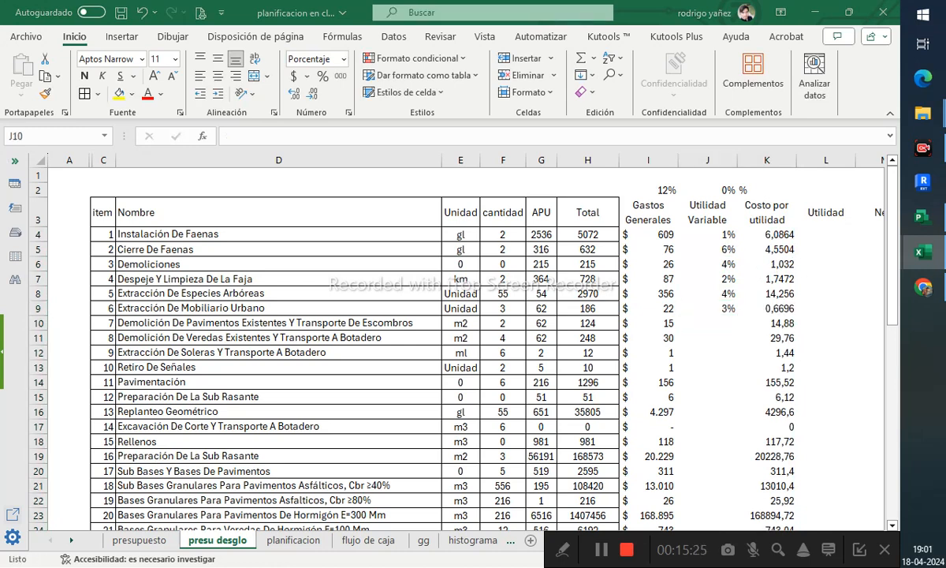
- Set J2 to the average of the Utilidad Variable rates with =PROMEDIO(J4:J46)
click(767, 234)
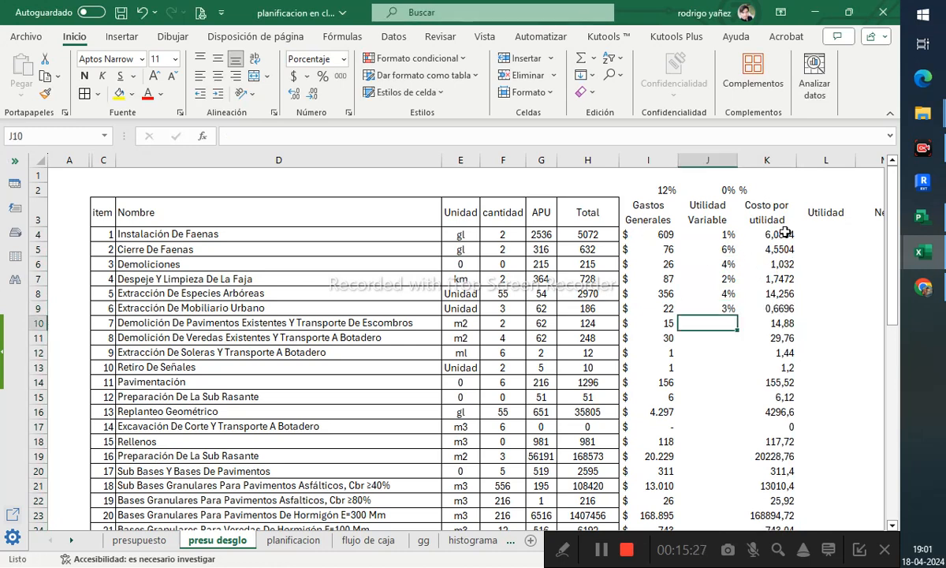
click(723, 189)
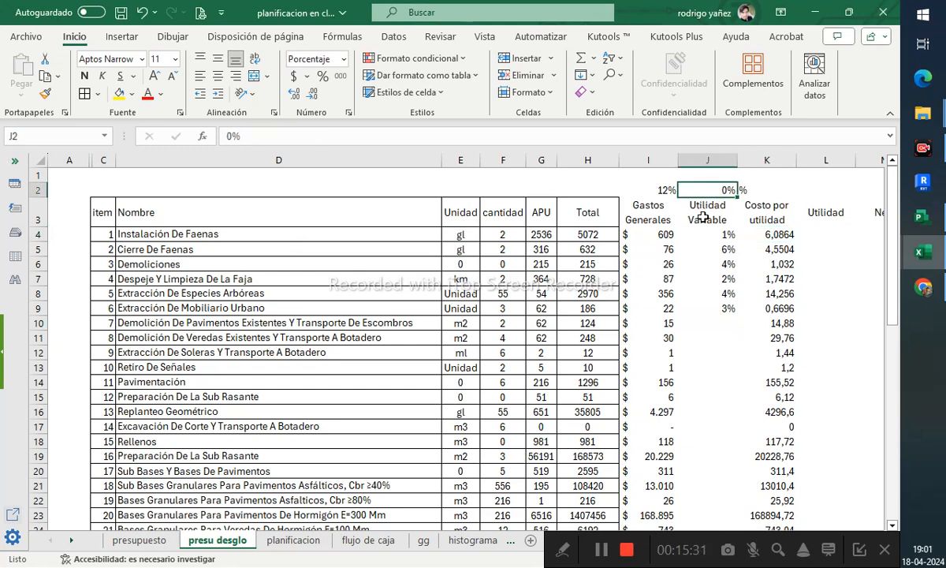
text(=prom)
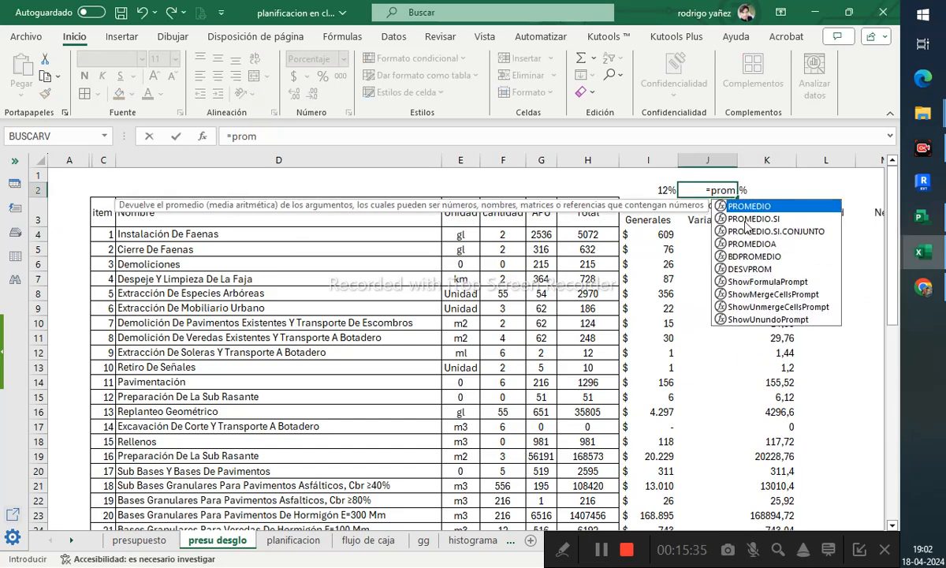
double_click(764, 209)
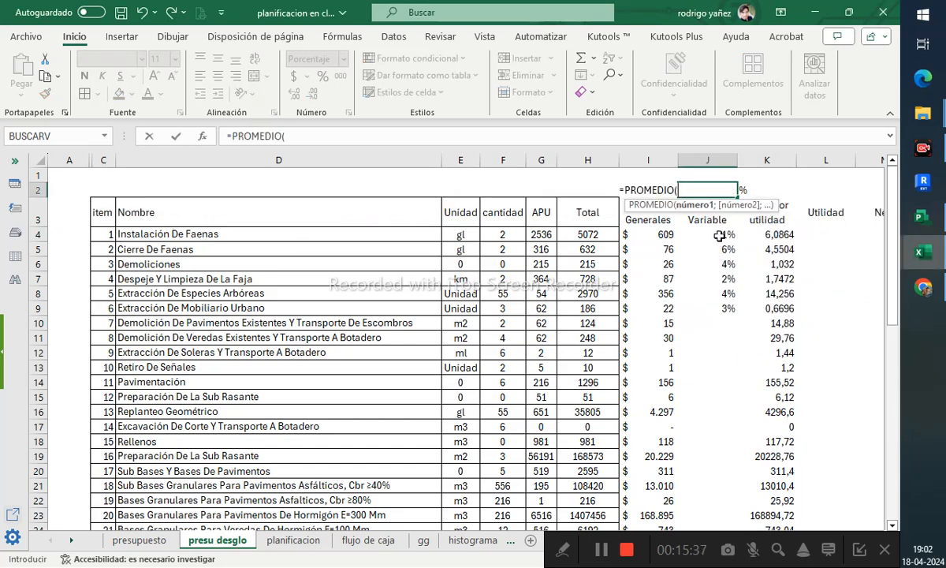
drag(719, 235, 692, 438)
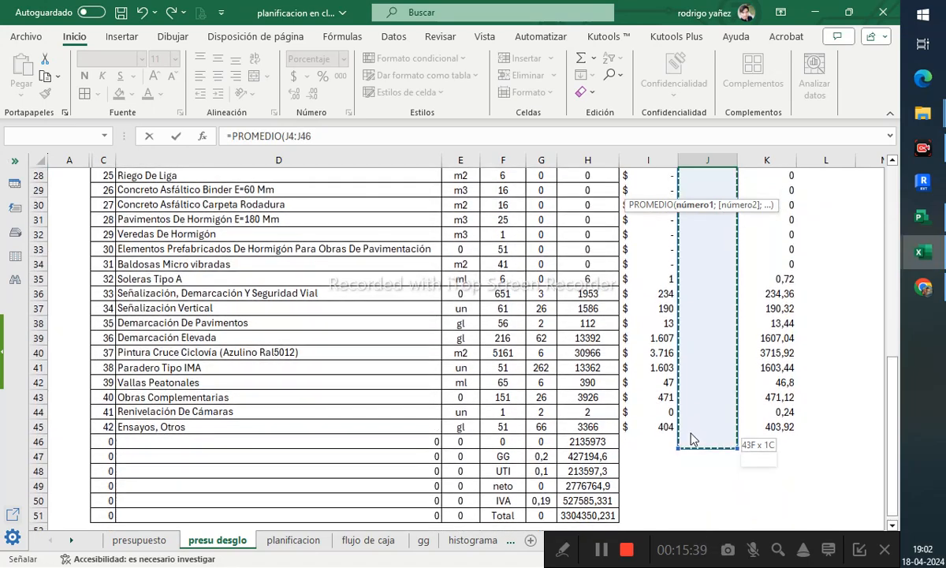
key(Return)
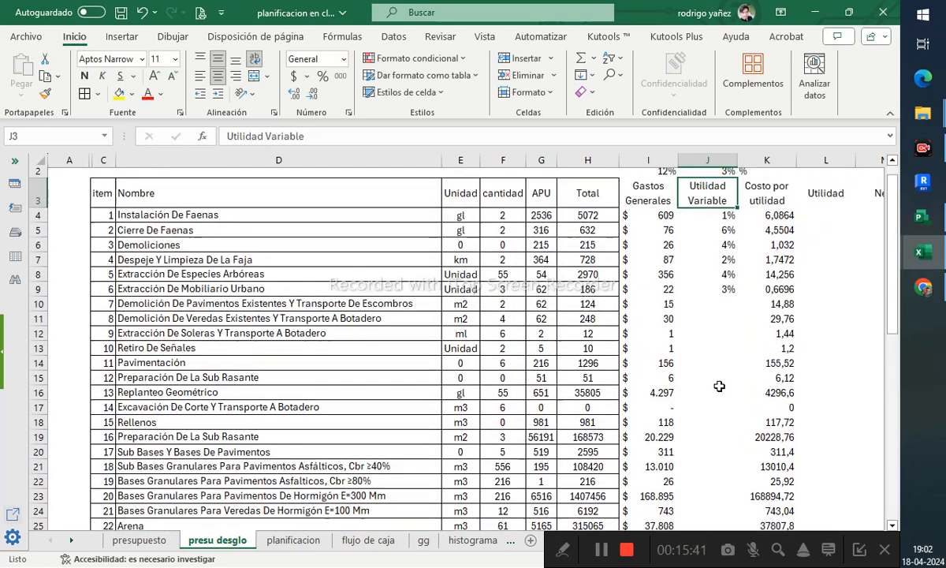
- Format the GG and UTI rates in G47:G48 as percentages
click(684, 189)
click(746, 189)
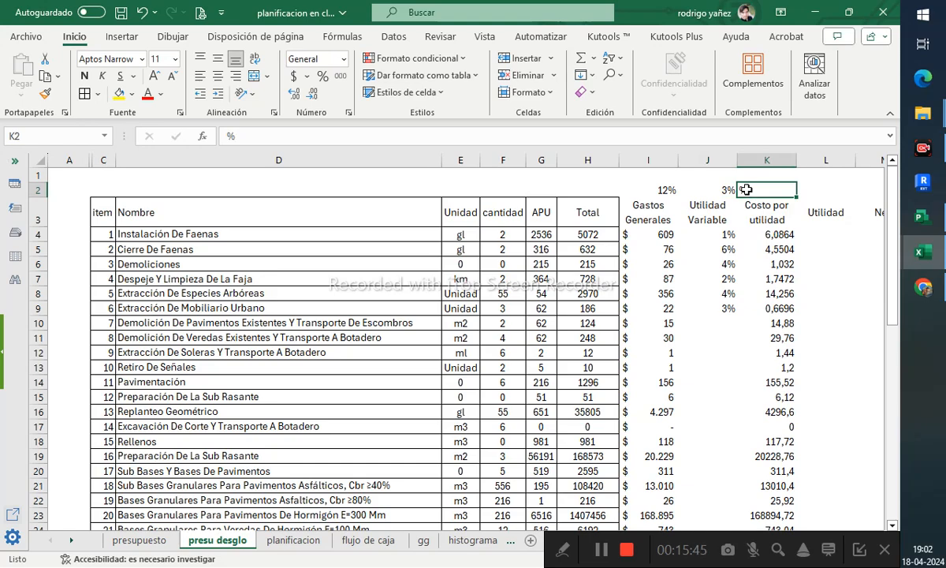
scroll(767, 192, down, 1)
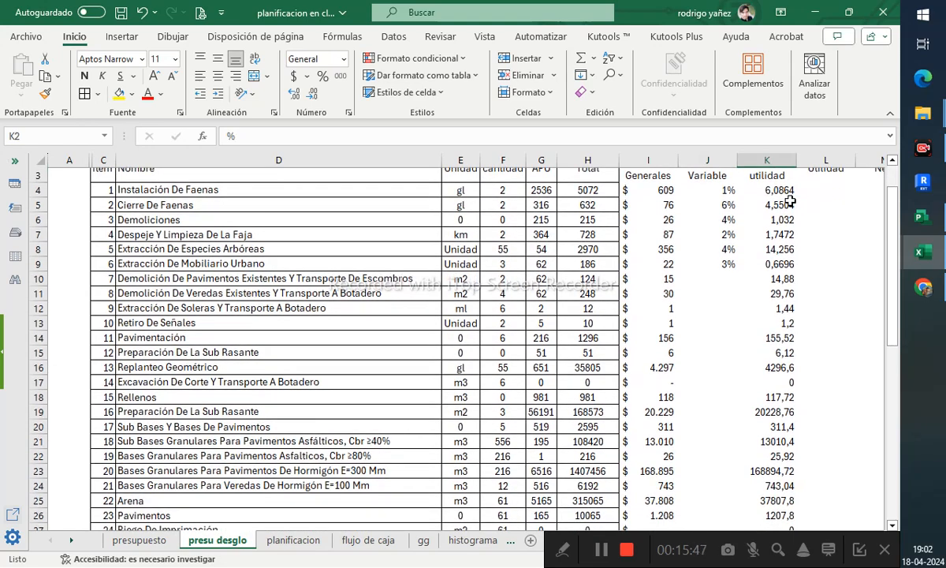
scroll(789, 202, up, 1)
scroll(666, 349, down, 11)
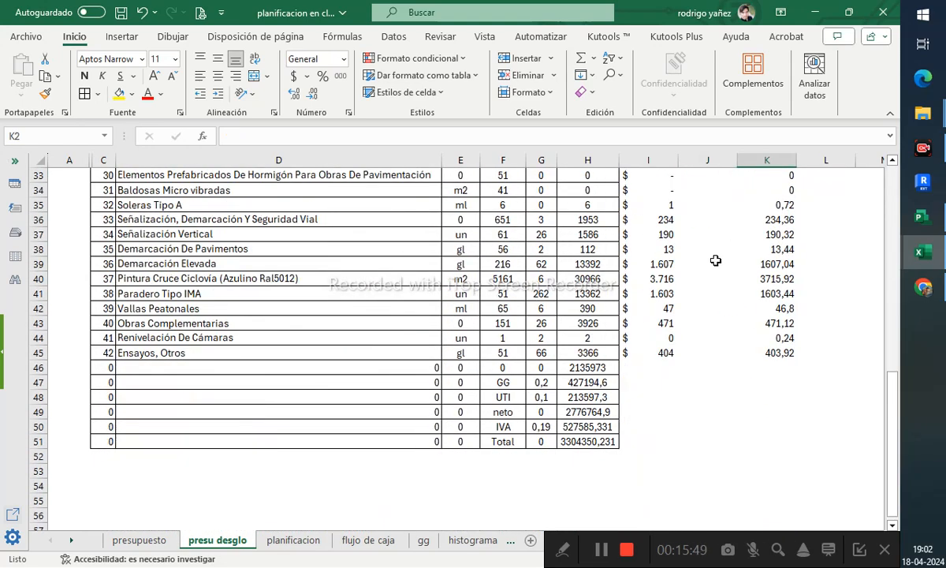
drag(541, 382, 541, 396)
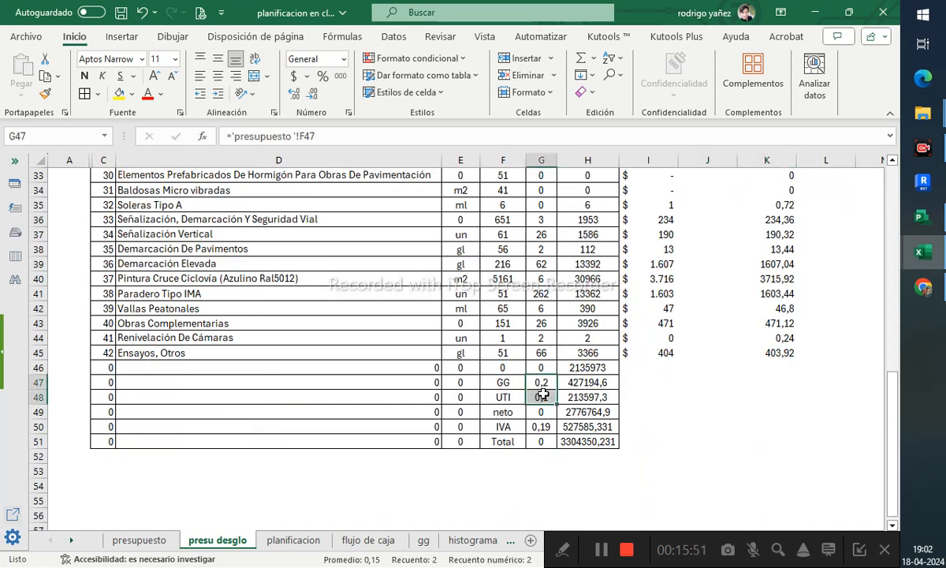
click(324, 77)
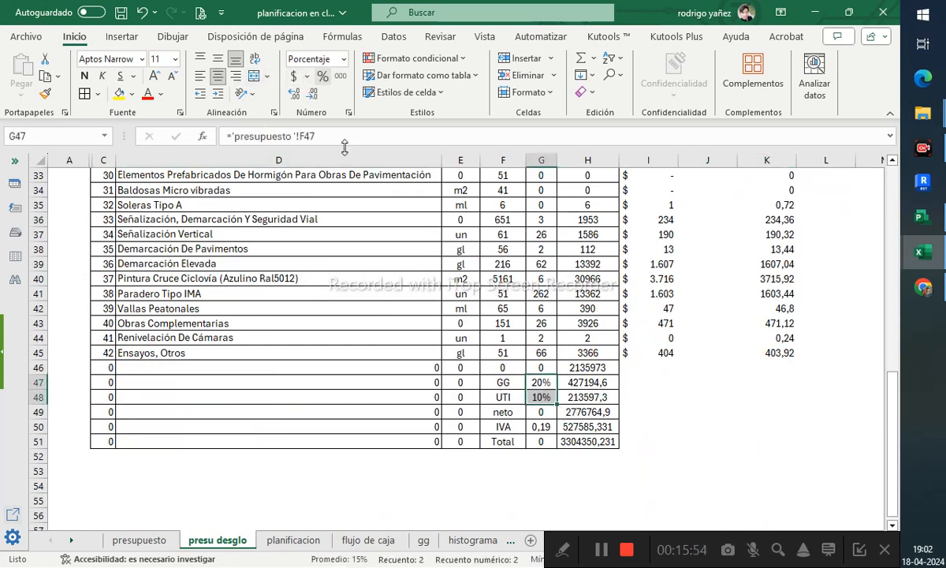
- Link the UTI rate in G48 to the average Utilidad Variable rate in J2
click(544, 396)
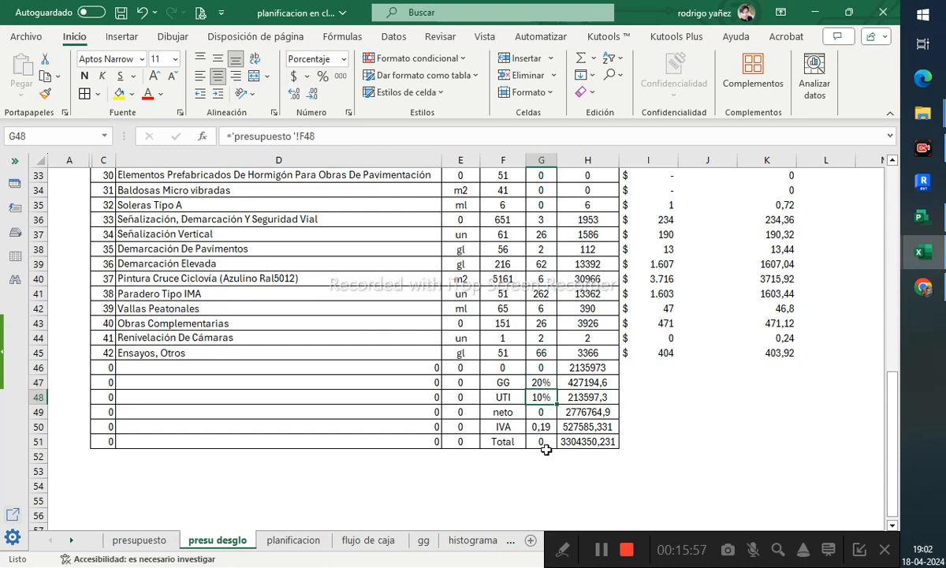
text(=)
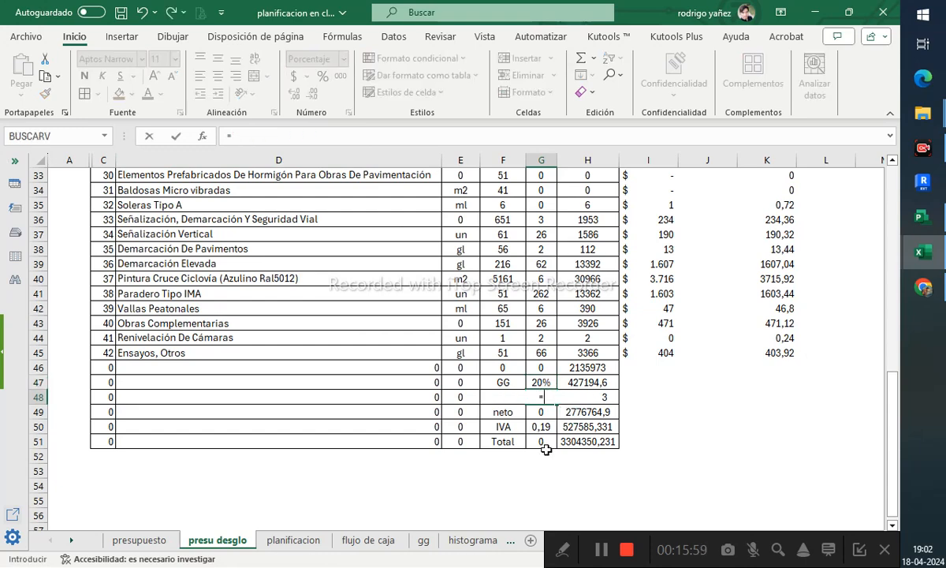
scroll(710, 336, up, 11)
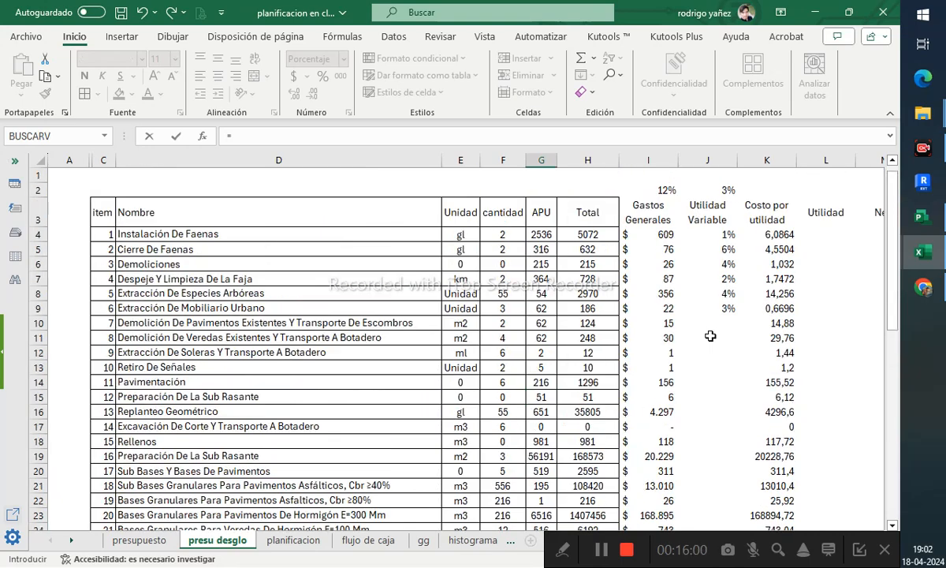
click(721, 190)
key(Return)
- Center the Gastos Generales and Utilidad Variable percentages in I2:J2
scroll(742, 286, up, 8)
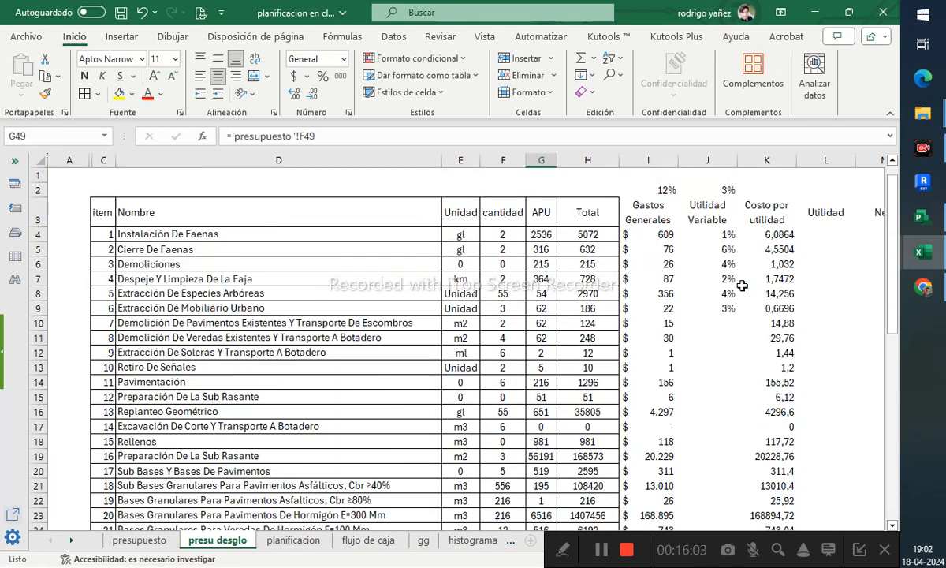
click(746, 251)
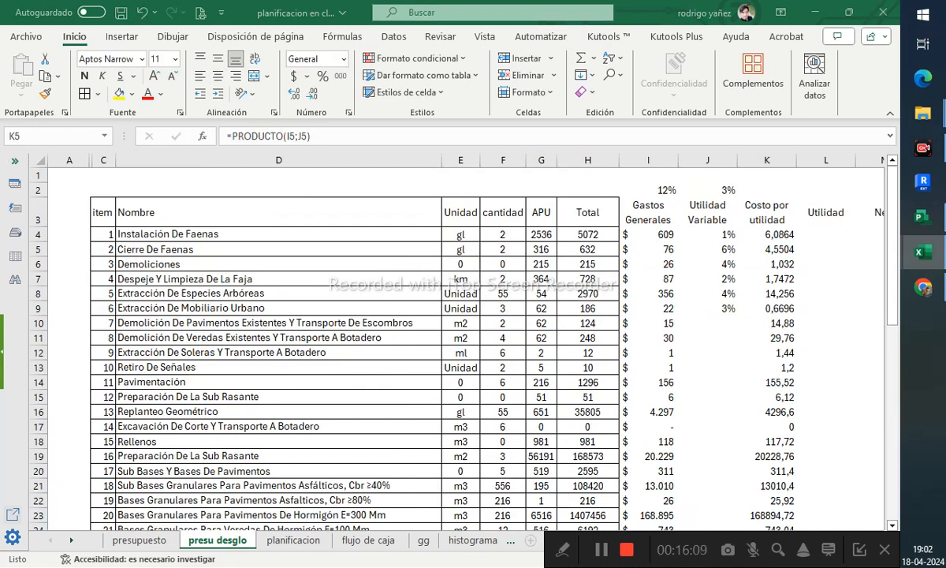
drag(667, 190, 727, 194)
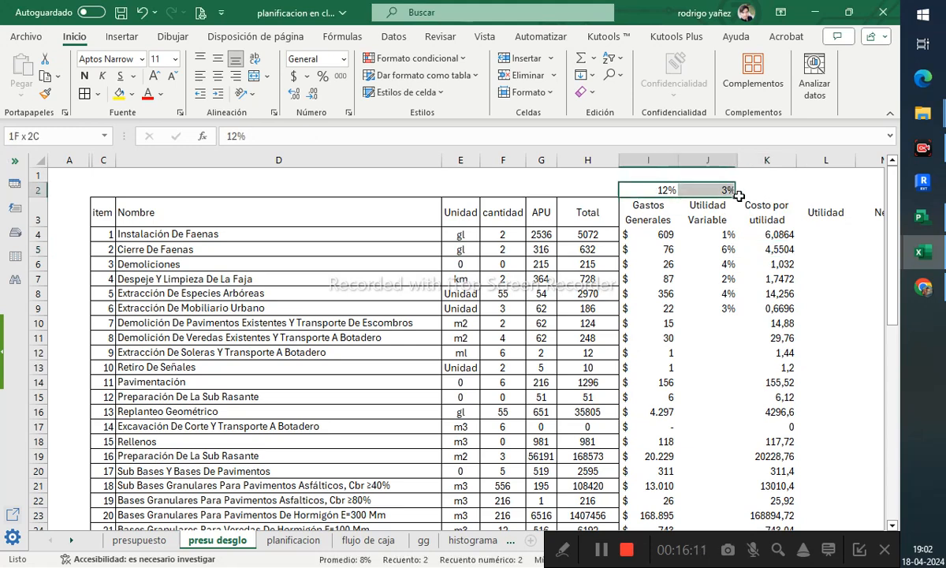
click(217, 76)
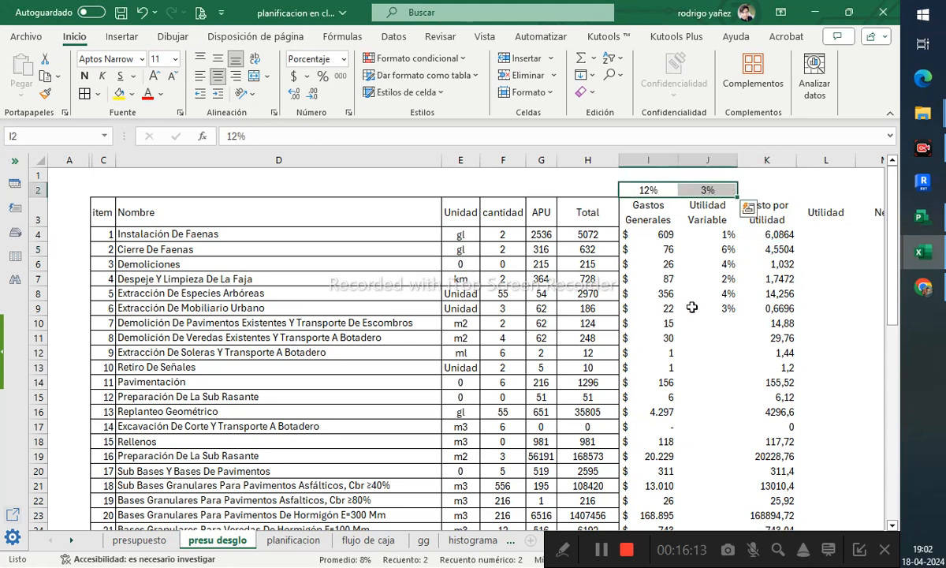
- Apply the accounting number format to the Costo por utilidad values K4:K45
click(712, 211)
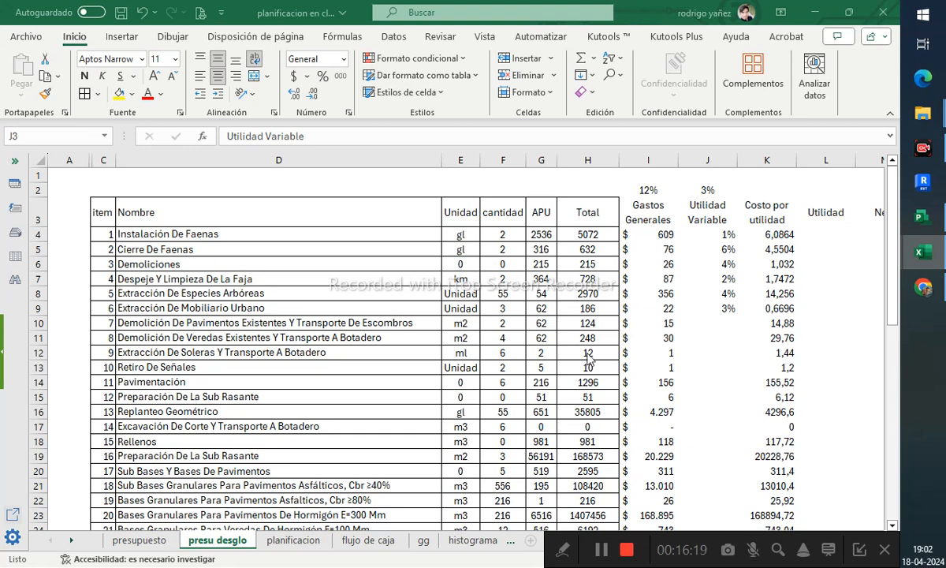
click(751, 229)
scroll(761, 339, down, 10)
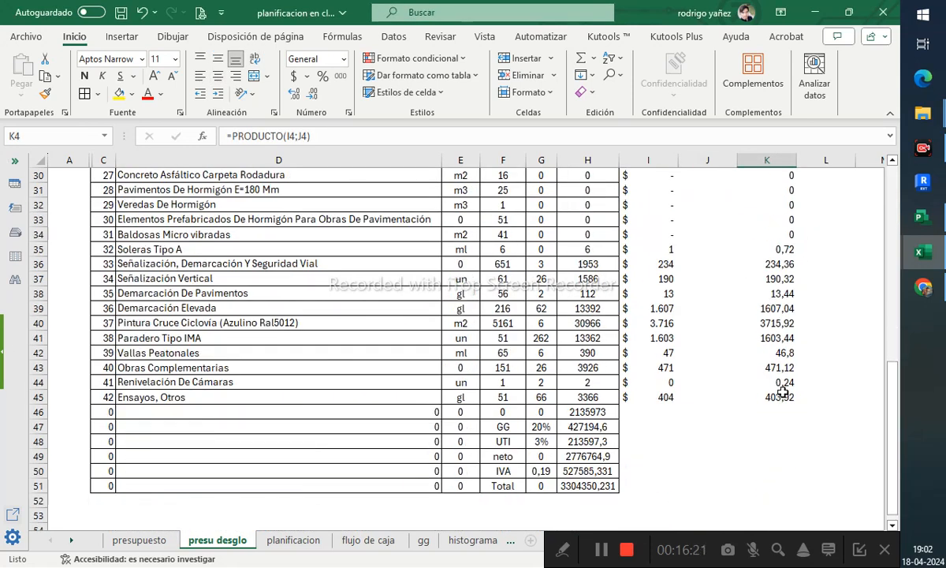
shift+click(783, 392)
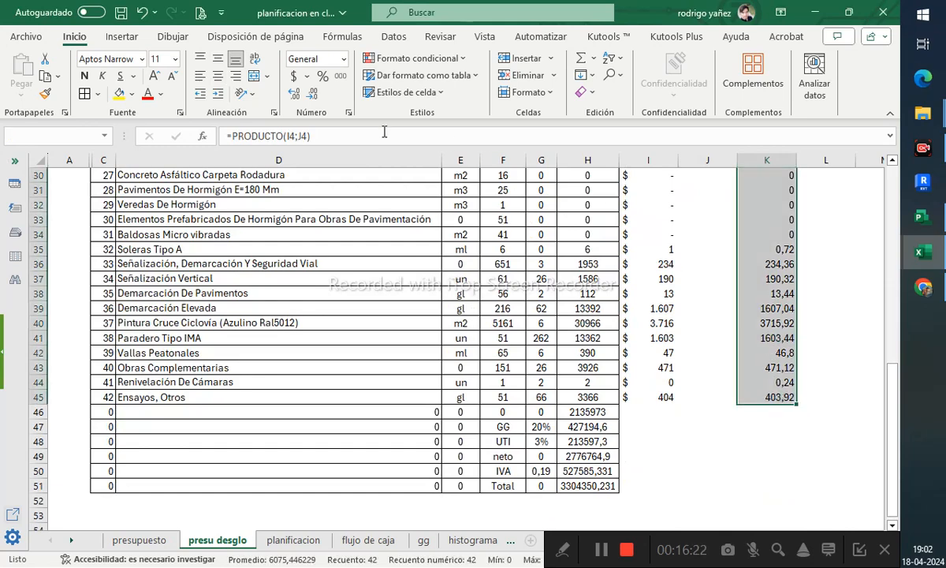
click(293, 76)
scroll(733, 268, up, 10)
click(726, 234)
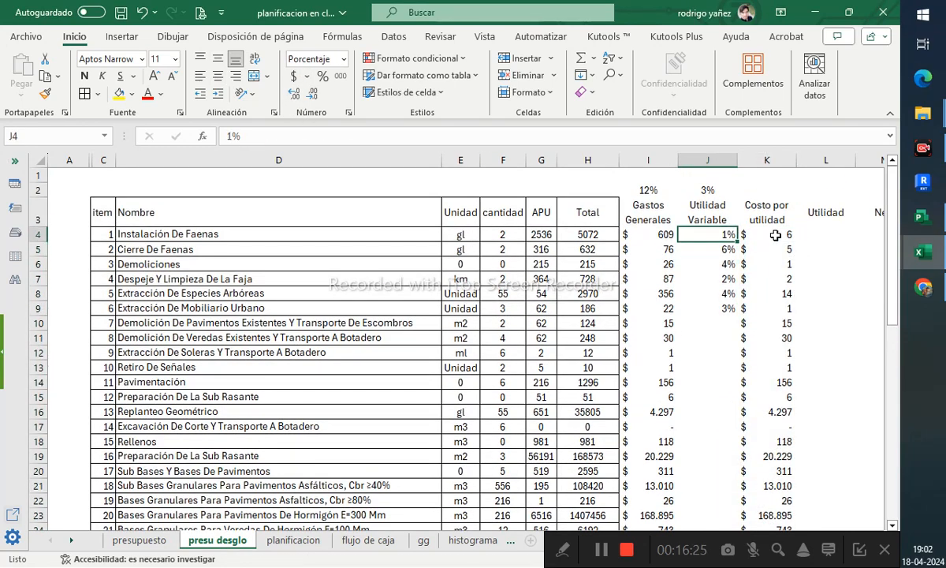
drag(766, 160, 648, 160)
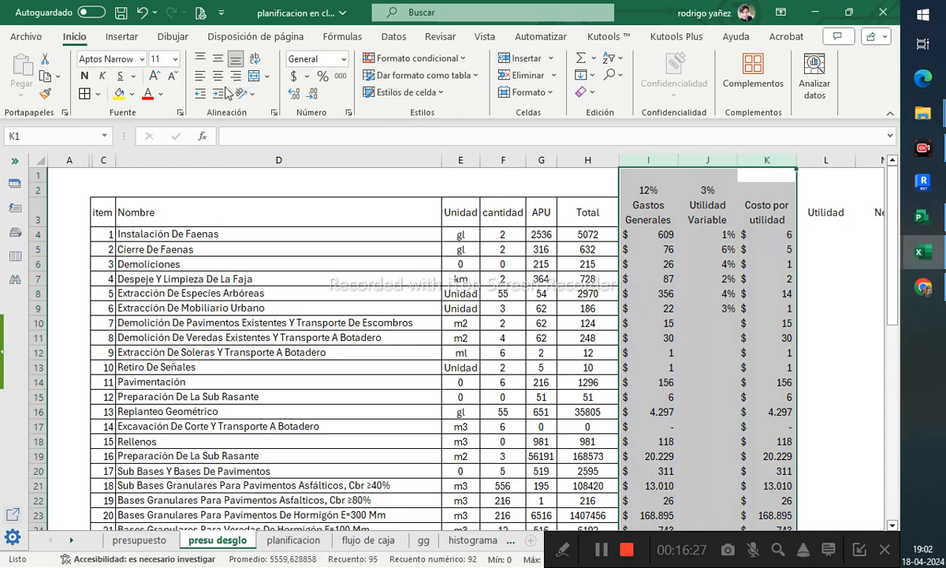
click(766, 278)
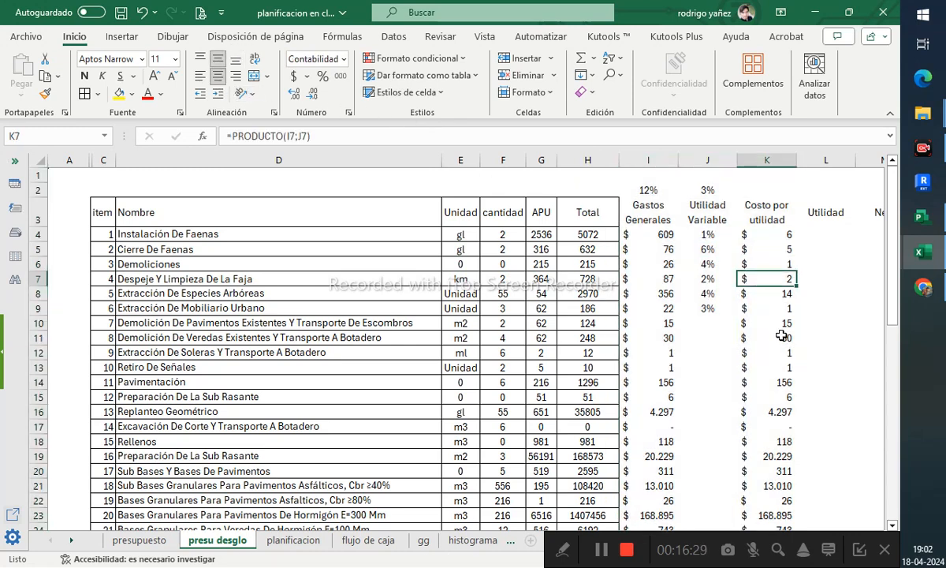
- Apply all borders to the cost columns table from I3 to P45
drag(648, 212, 680, 257)
scroll(669, 332, down, 15)
scroll(678, 332, up, 4)
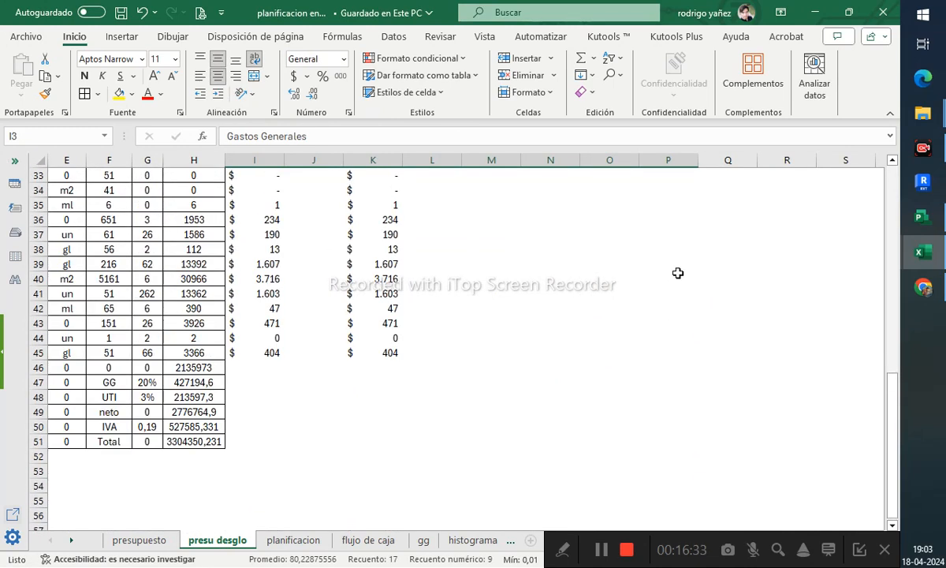
shift+click(675, 363)
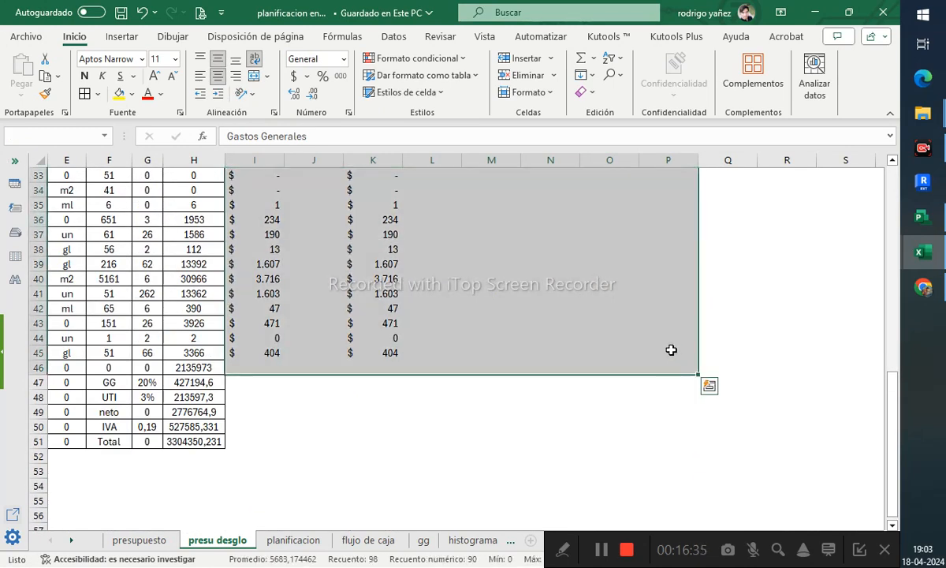
scroll(671, 350, up, 11)
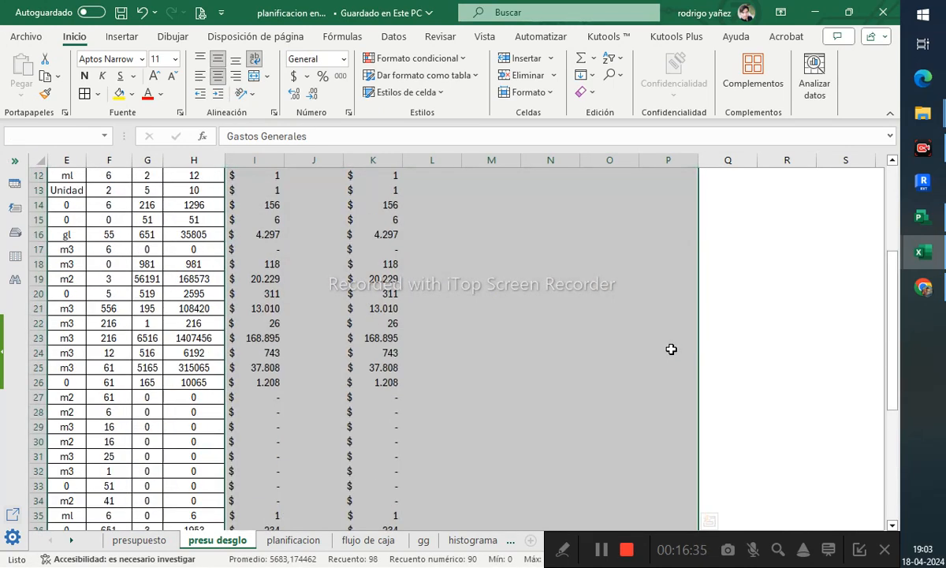
click(85, 94)
click(432, 294)
- Reapply all borders to the cost columns table I3:P45
click(365, 229)
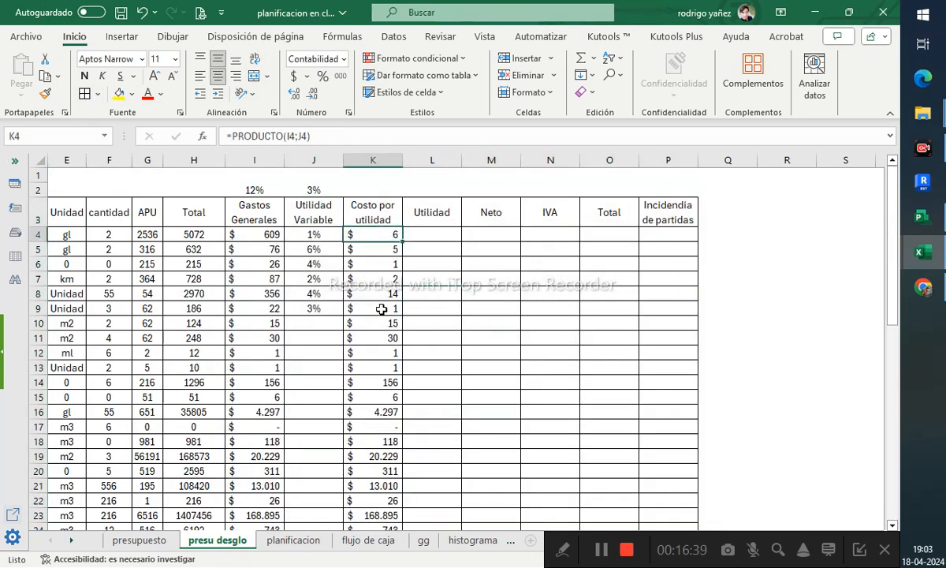
key(Left)
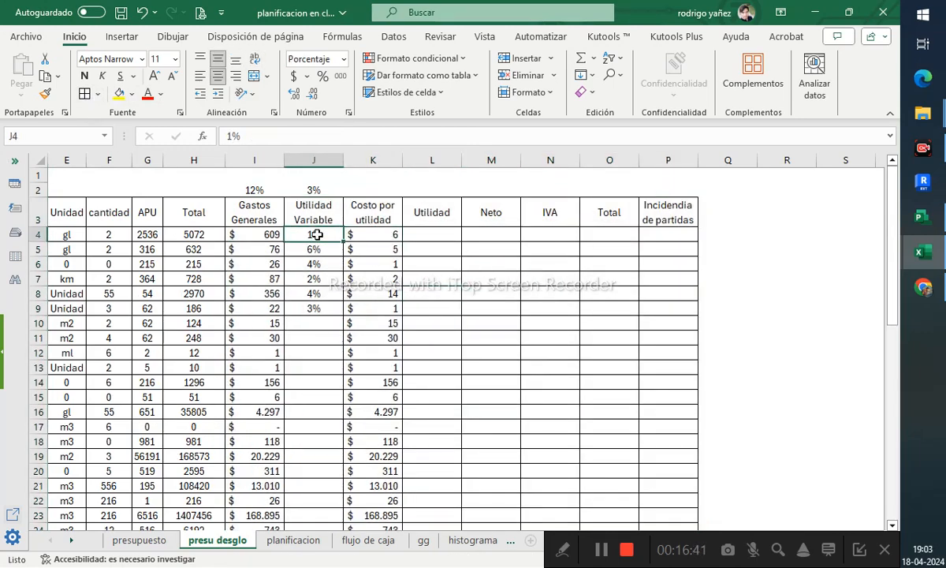
drag(316, 235, 314, 308)
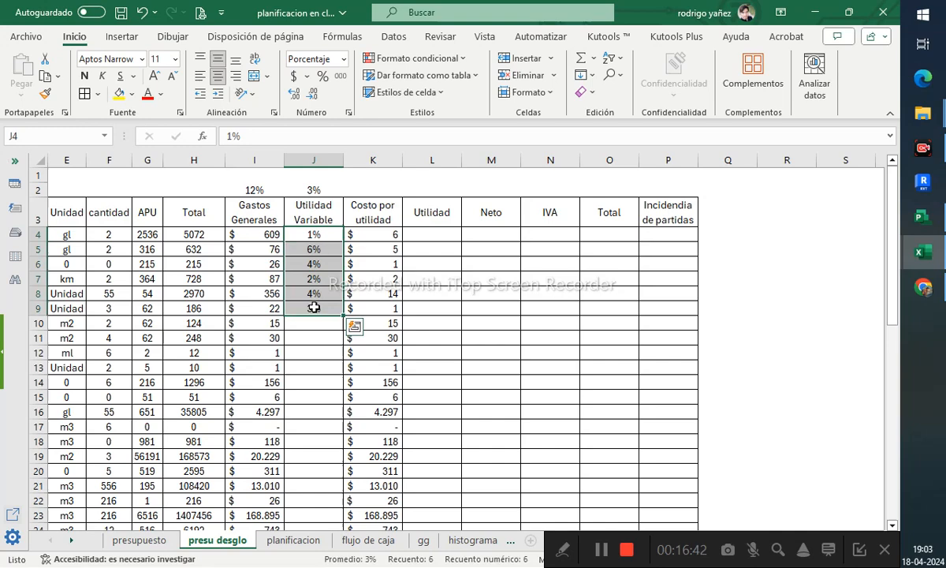
click(321, 235)
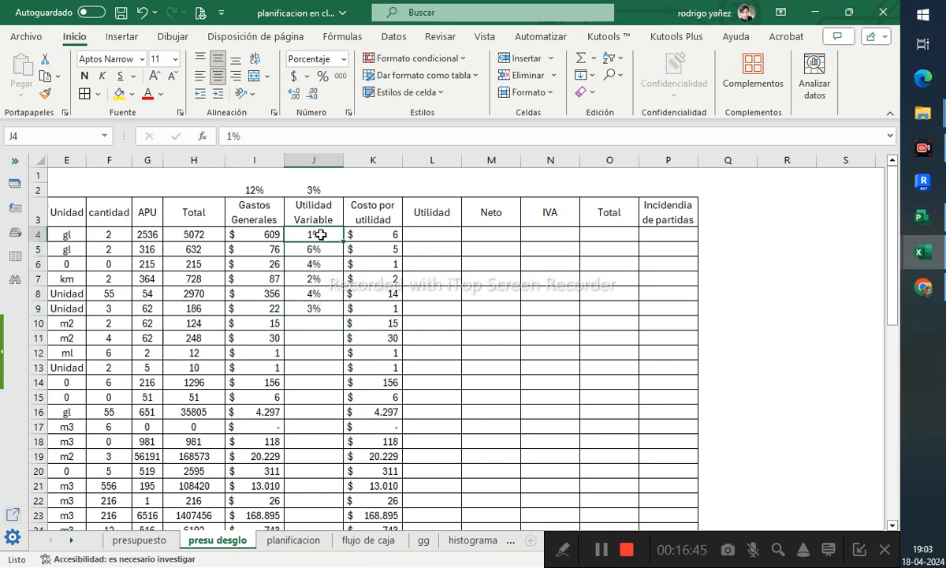
drag(254, 211, 687, 439)
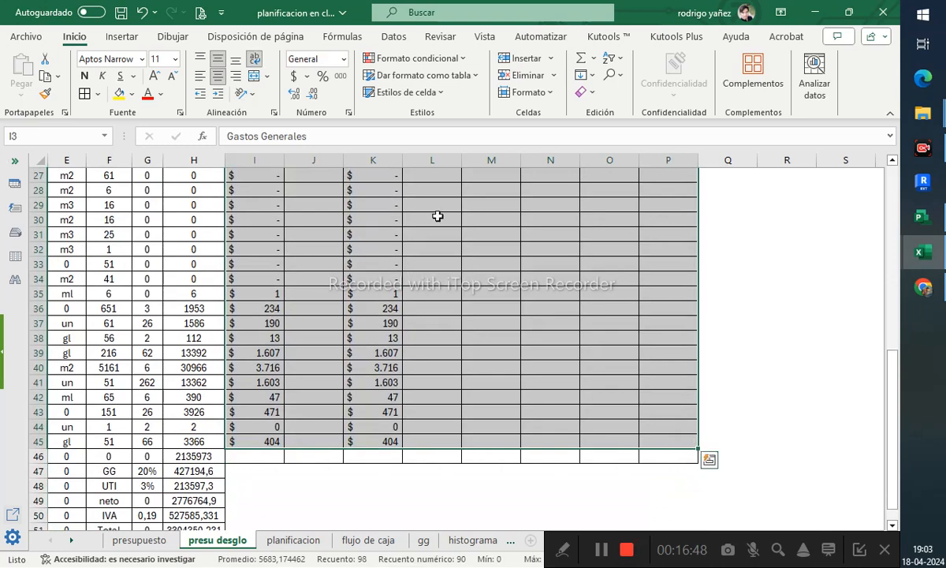
click(100, 94)
click(149, 284)
scroll(452, 278, up, 9)
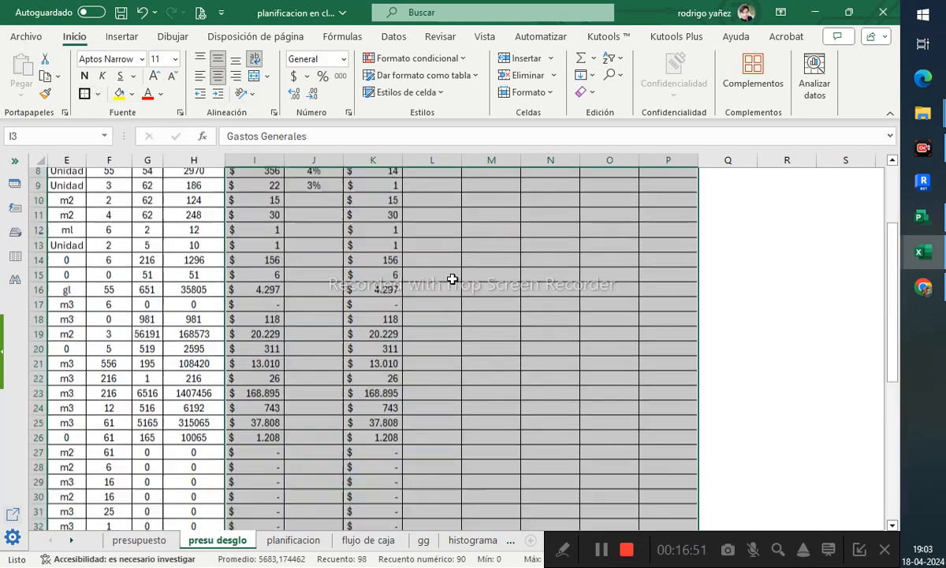
- Enter the Utilidad Variable percentages 2, 4, 3, 5 and 6 in J10 to J14
click(451, 277)
click(259, 239)
click(306, 240)
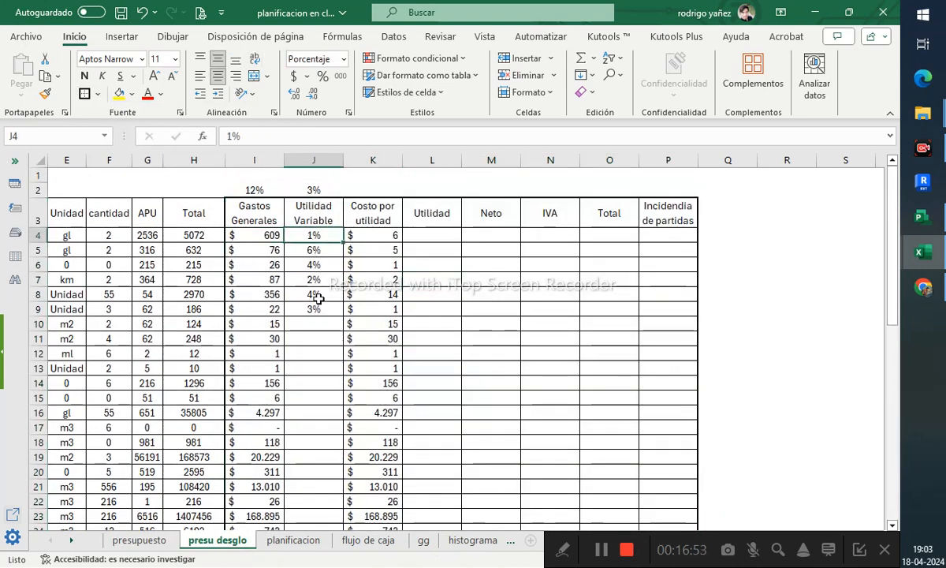
click(319, 306)
click(322, 323)
text(2)
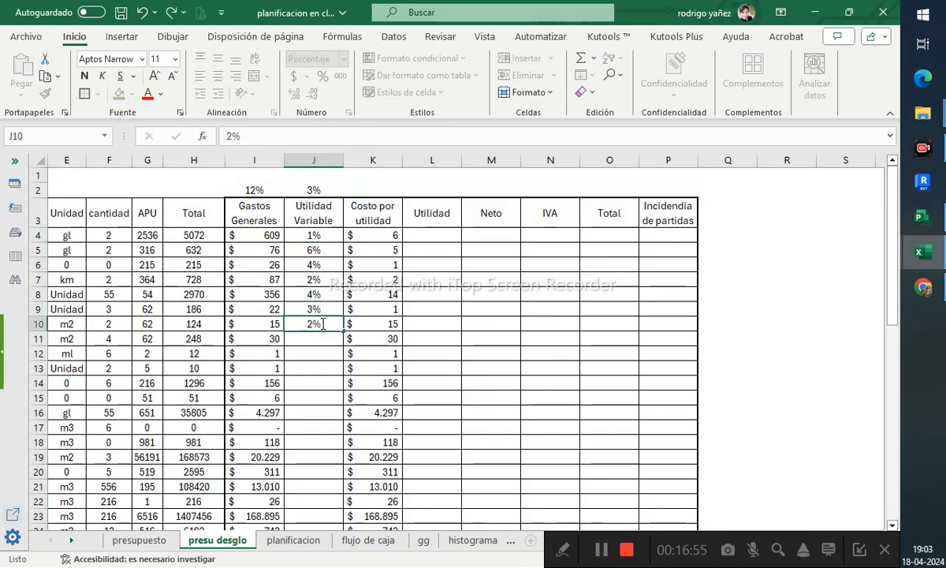
key(Return)
text(4)
key(Return)
text(3)
key(Return)
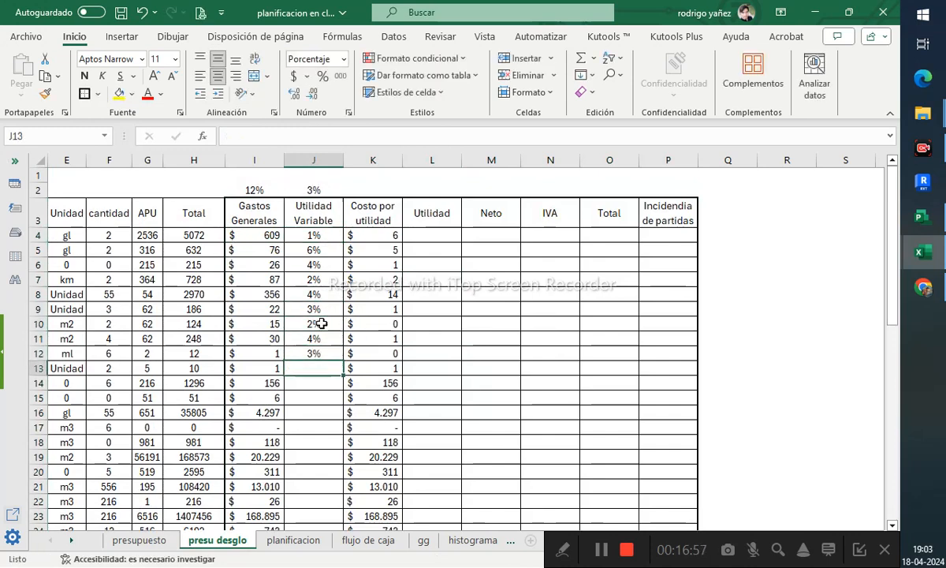
text(5)
key(Return)
text(6)
key(Return)
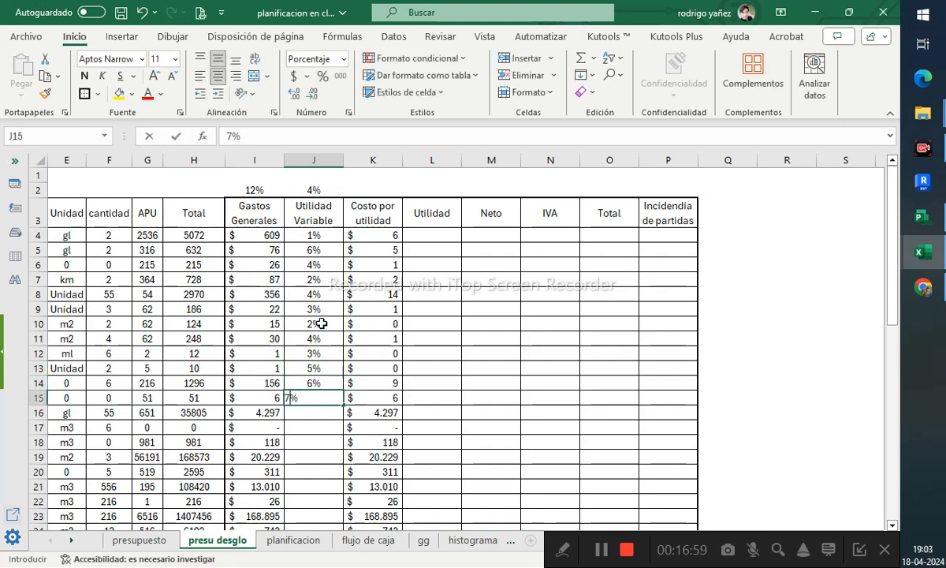
- Enter the Utilidad Variable percentages 7, 8, 2, 12 and 15 in J15 to J19
text(7)
key(Return)
text(8)
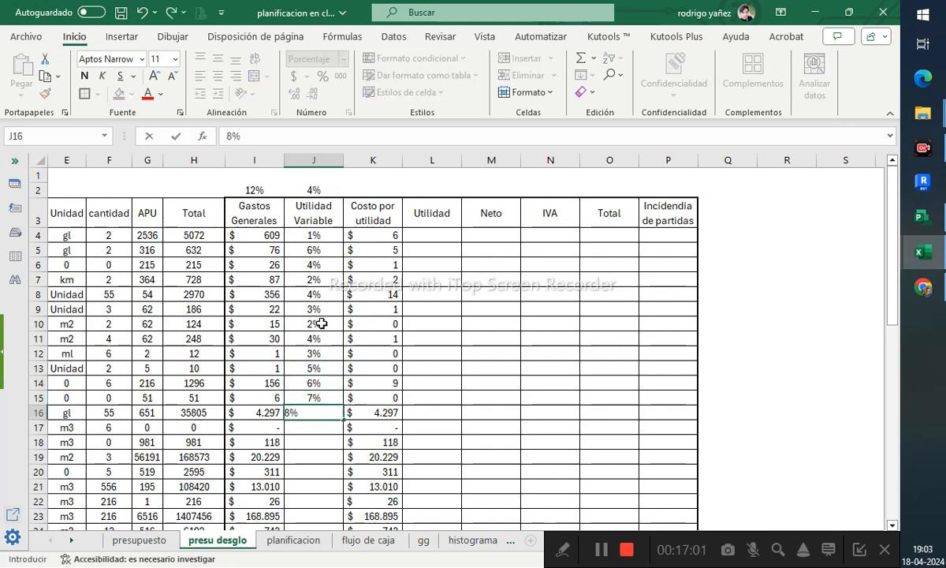
key(Return)
text(2)
key(Return)
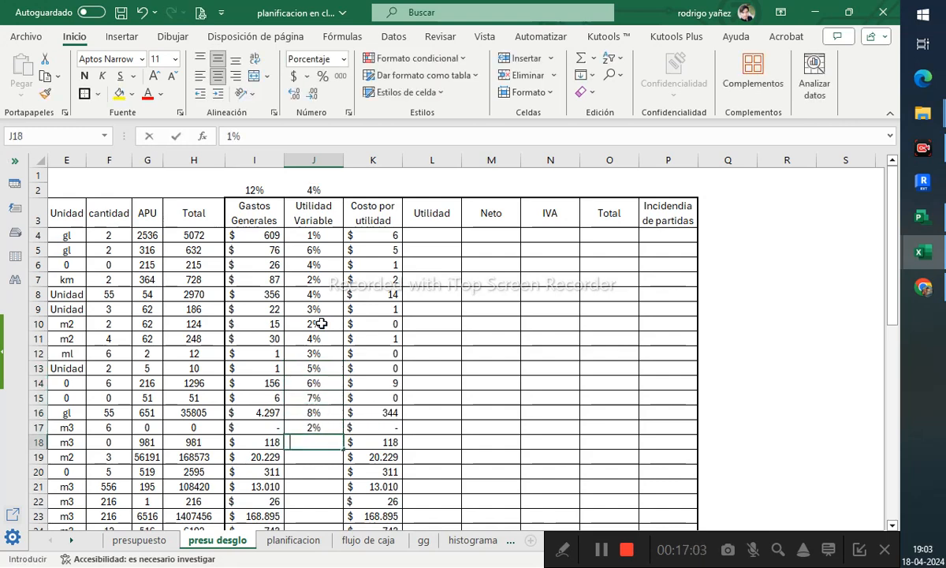
text(12)
key(Return)
text(65)
key(Return)
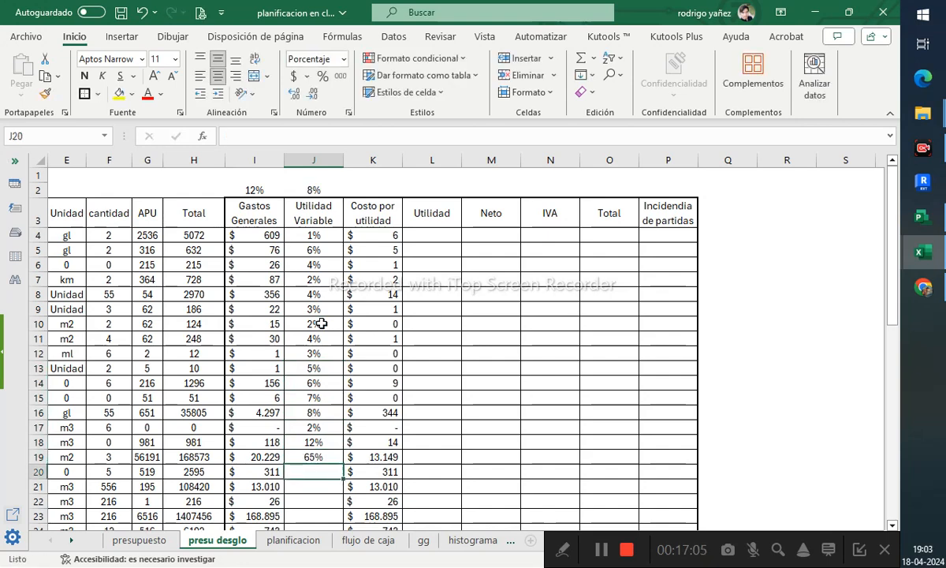
key(Up)
text(15)
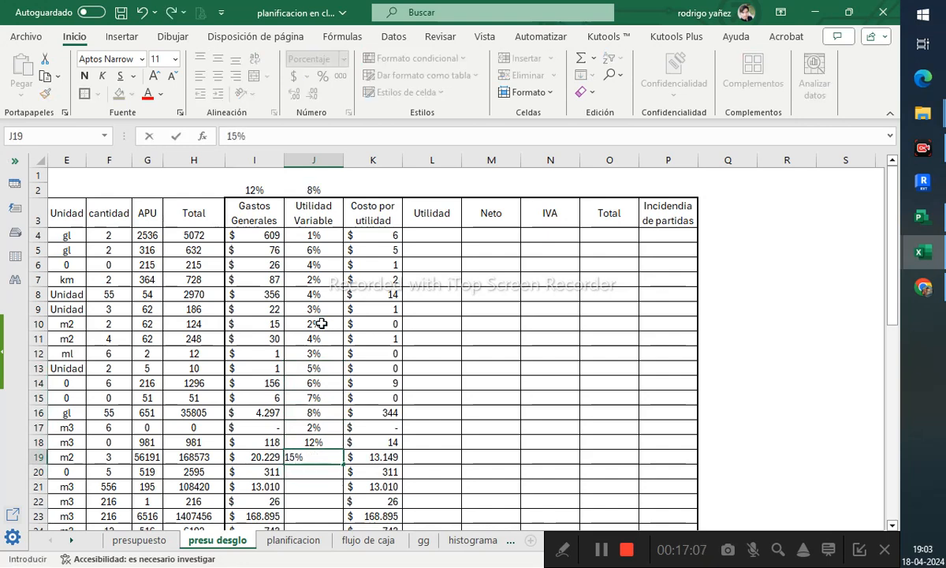
key(Return)
- Review the Utilidad Variable percentages and Costo por utilidad values in J4:K19
drag(313, 235, 338, 459)
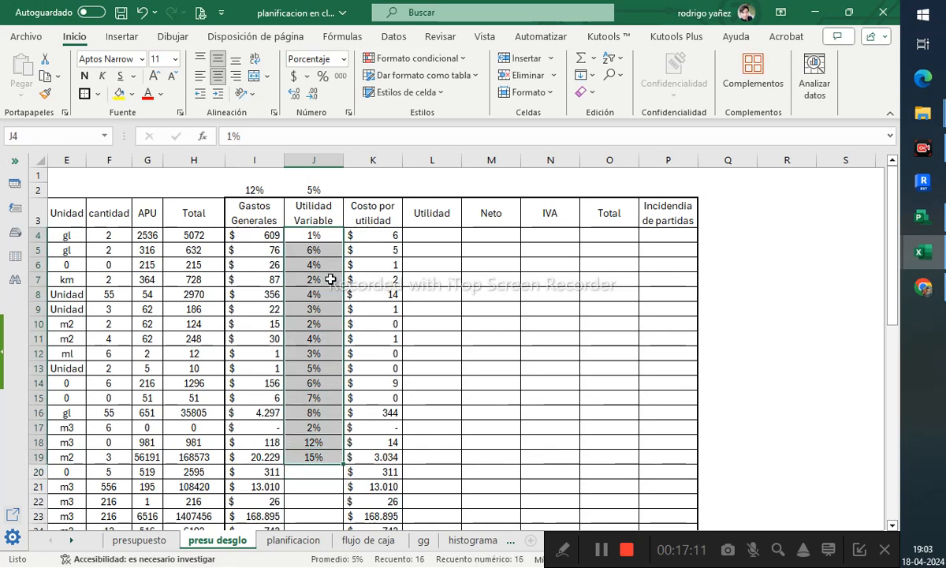
click(314, 251)
drag(388, 236, 379, 456)
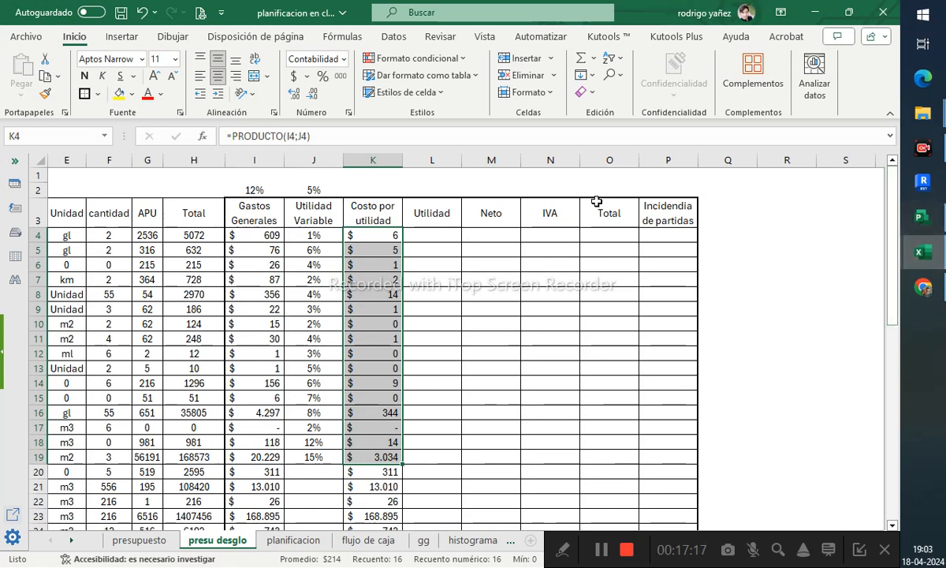
click(483, 249)
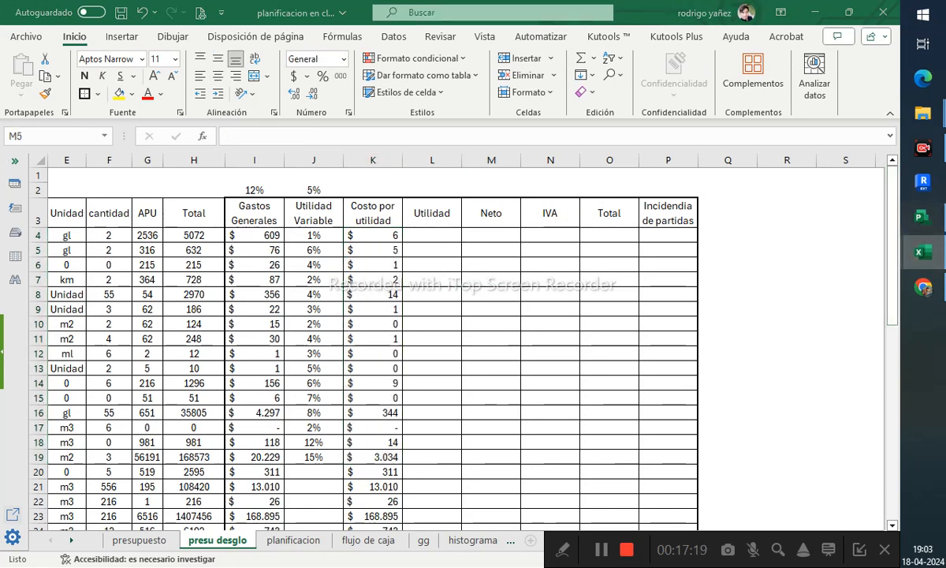
double_click(482, 249)
key(Escape)
key(F2)
text(+DDDD)
key(Escape)
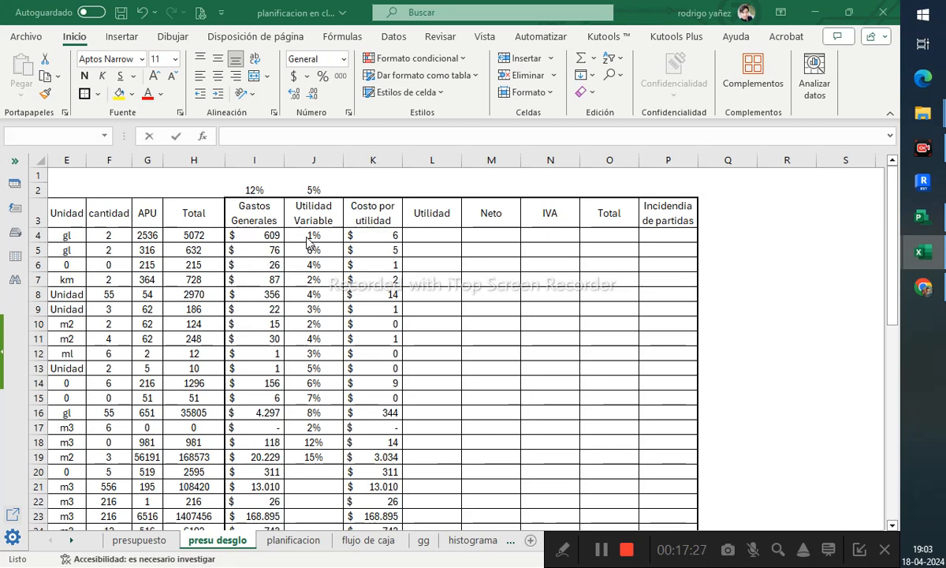
click(378, 240)
click(318, 239)
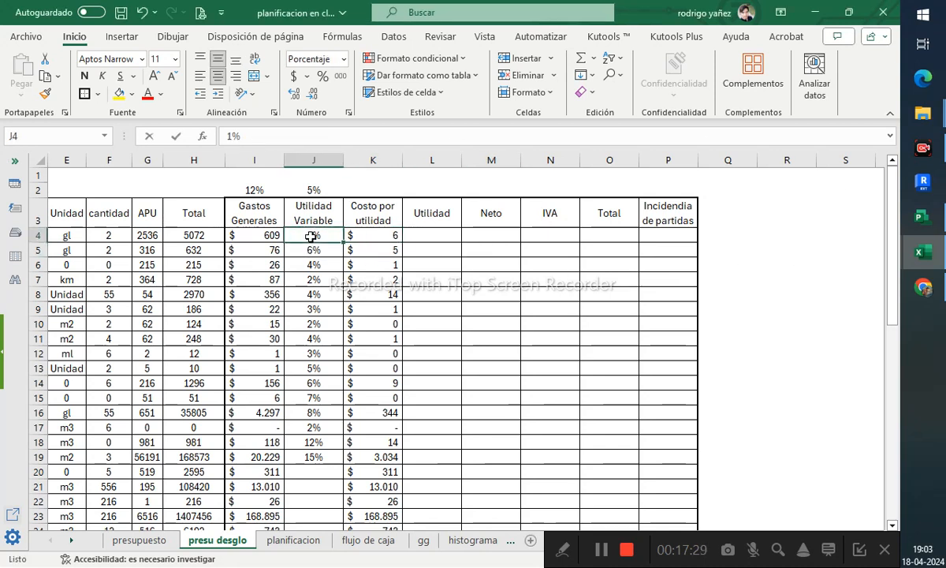
scroll(325, 257, down, 1)
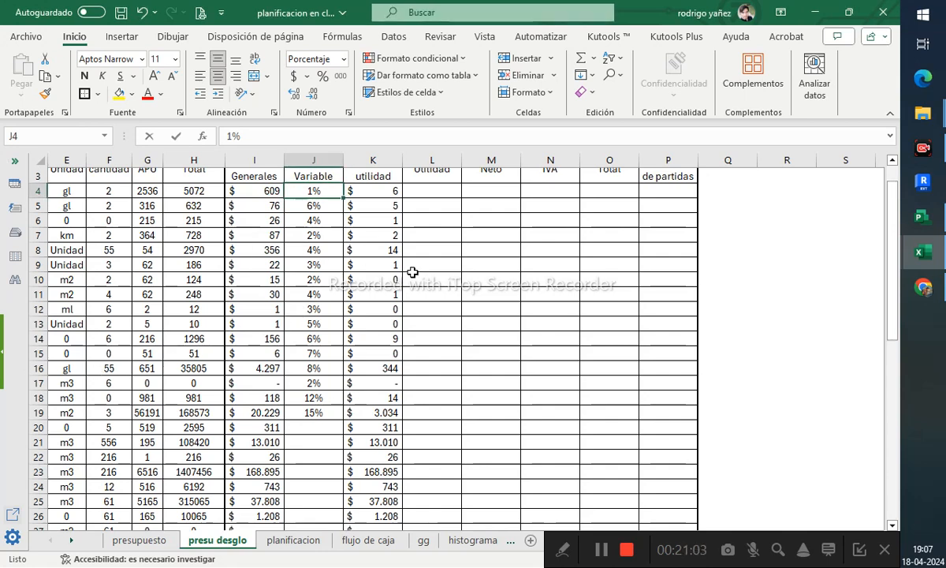
scroll(413, 272, up, 1)
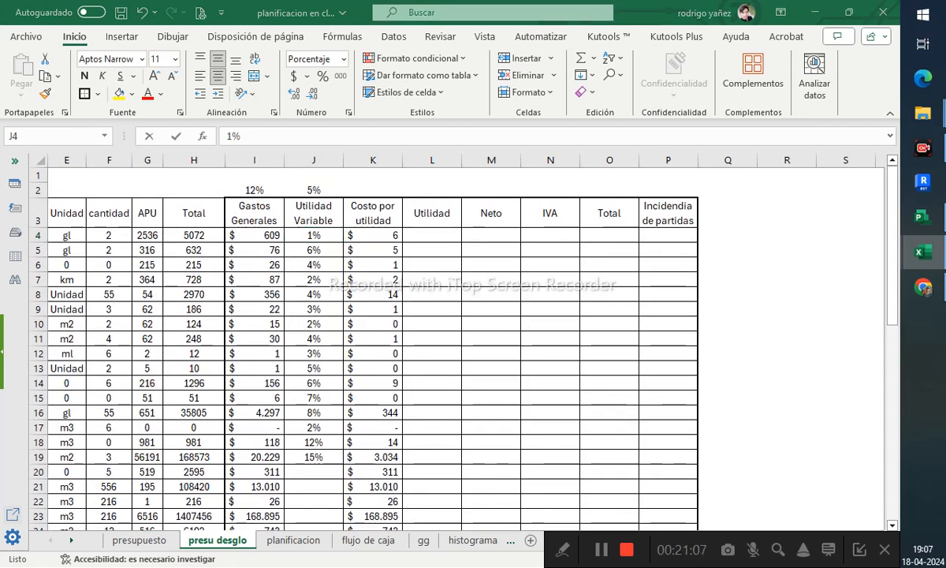
key(F2)
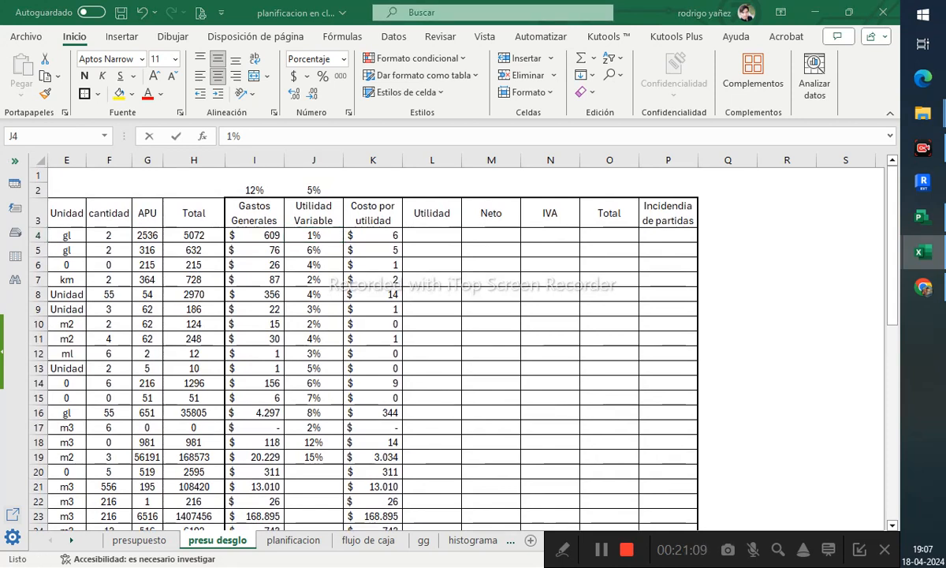
key(F2)
- Enter a Utilidad formula in L4 multiplying the absolute reference $I$48 by the item total H4
click(427, 190)
click(443, 237)
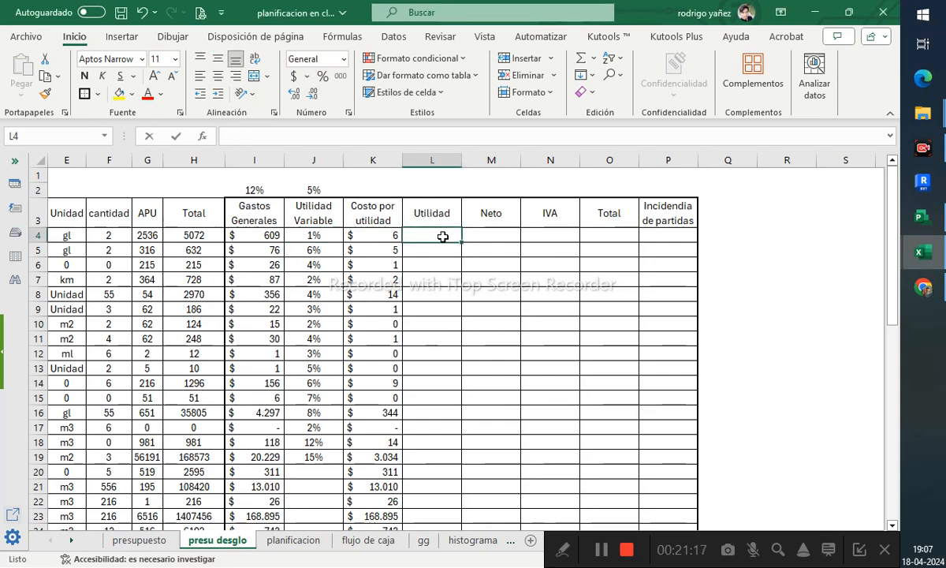
text(=)
scroll(426, 270, down, 17)
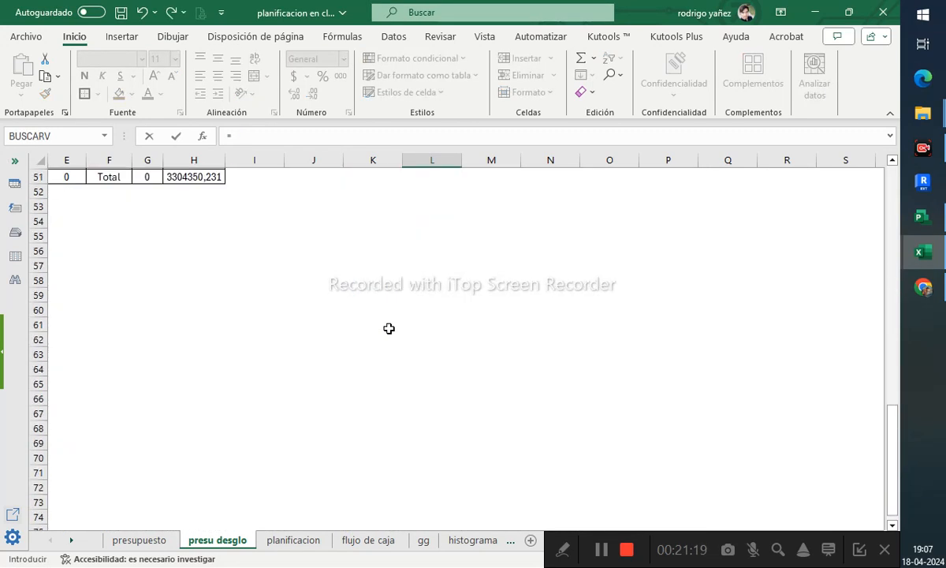
scroll(361, 309, up, 7)
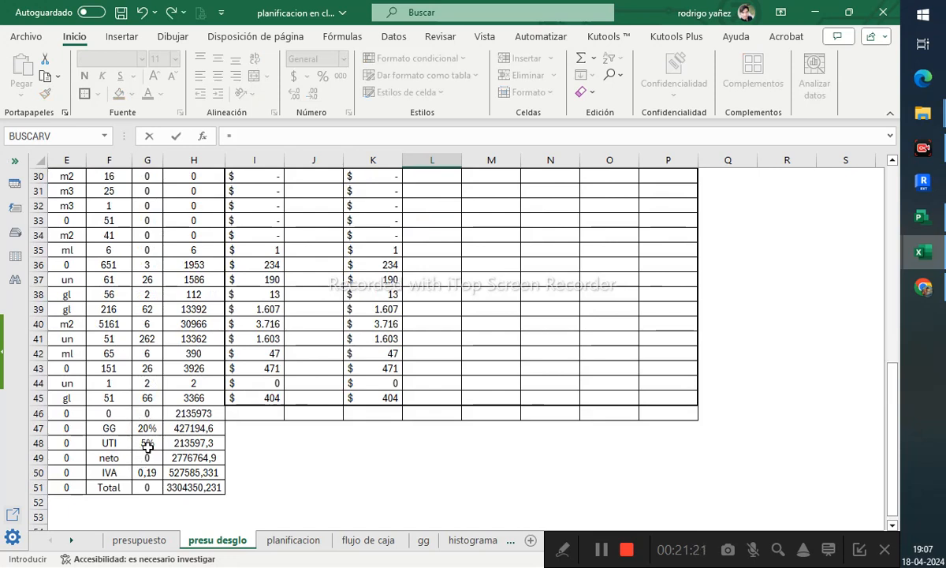
click(261, 447)
text(10)
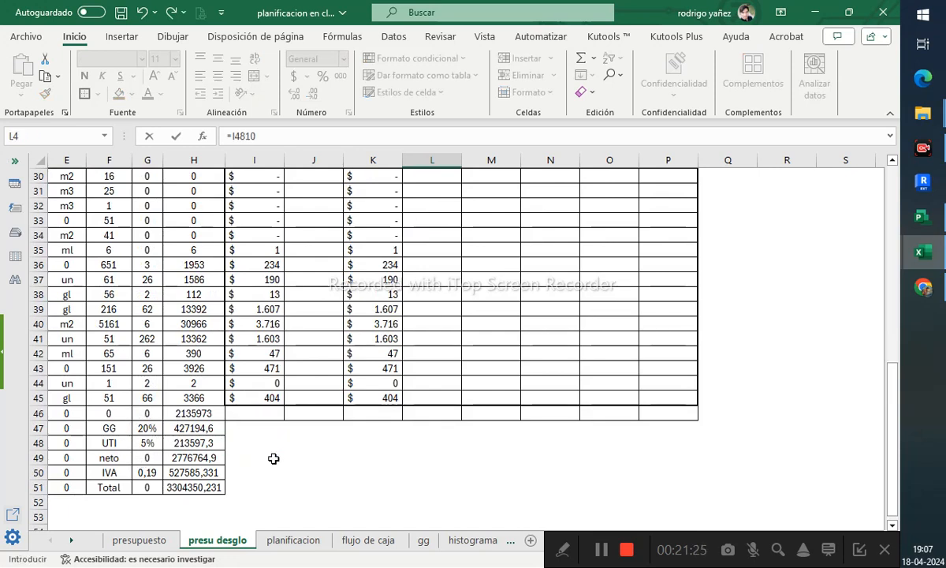
scroll(273, 458, up, 10)
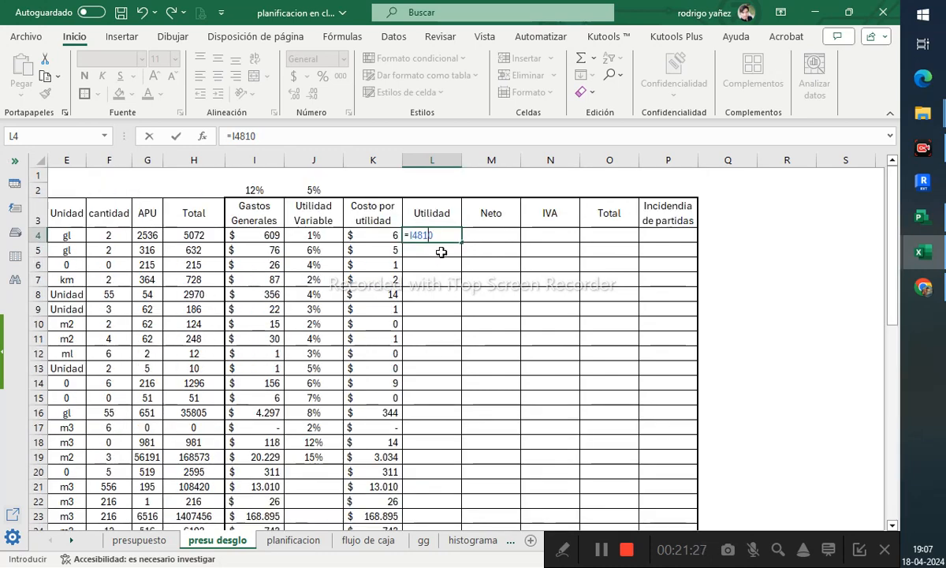
key(BackSpace)
key(BackSpace)
scroll(439, 252, down, 20)
scroll(370, 279, up, 12)
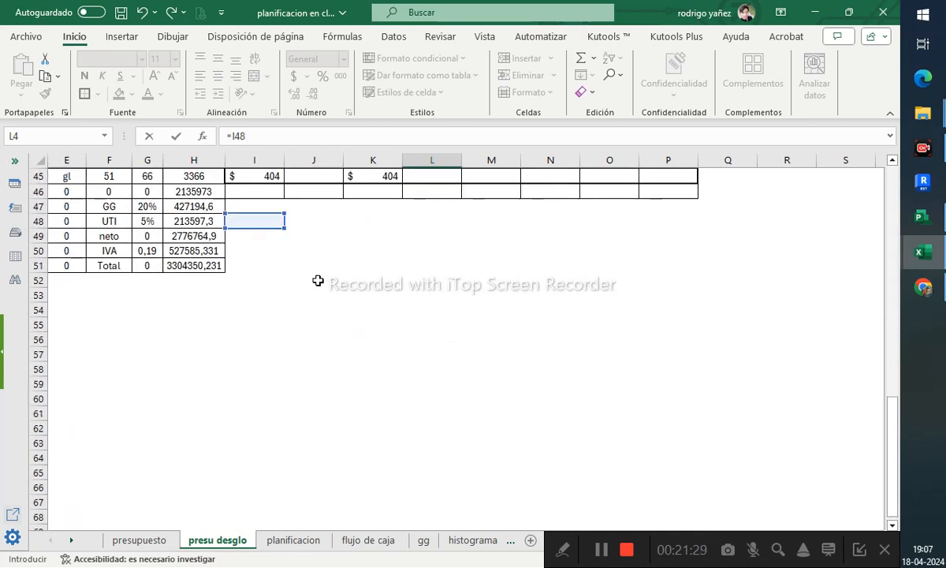
click(271, 143)
key(F4)
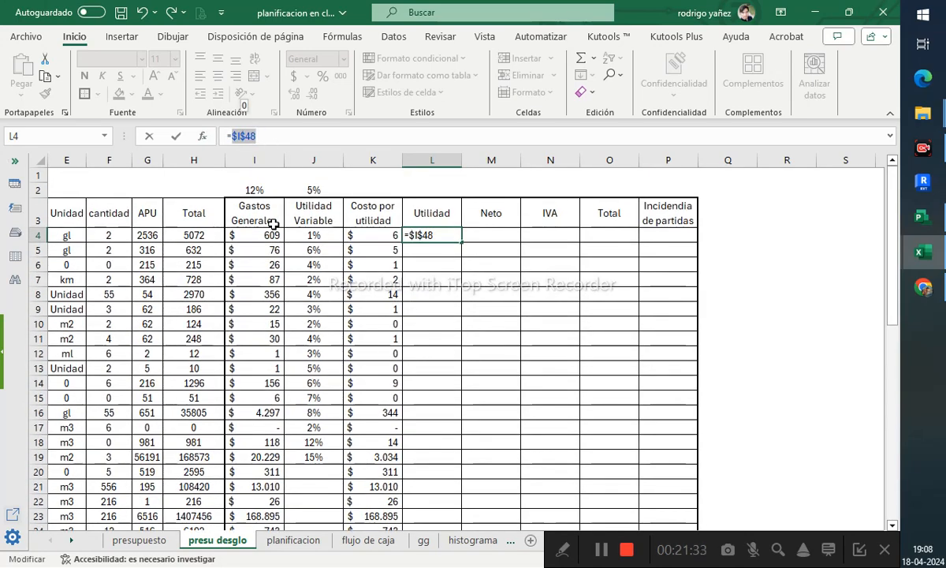
click(284, 139)
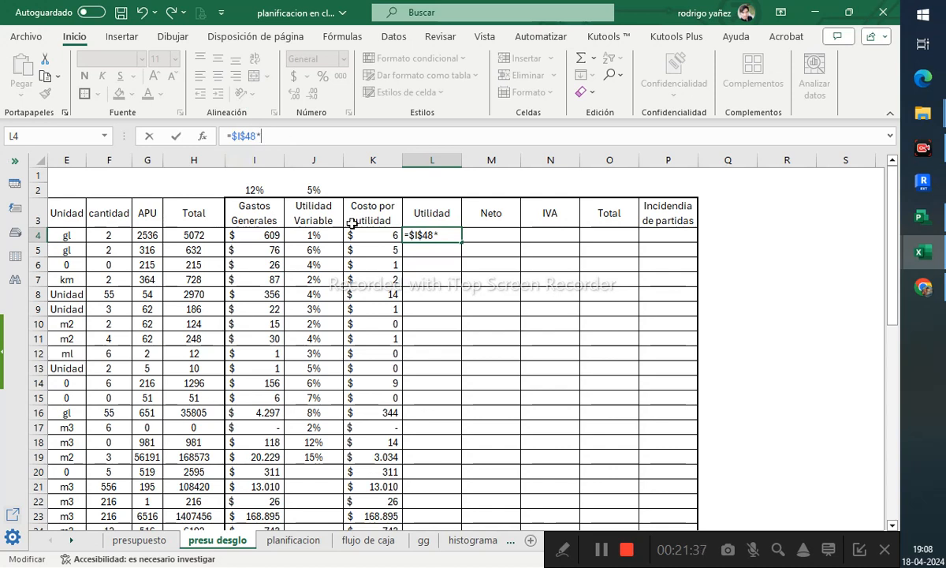
click(197, 235)
key(Return)
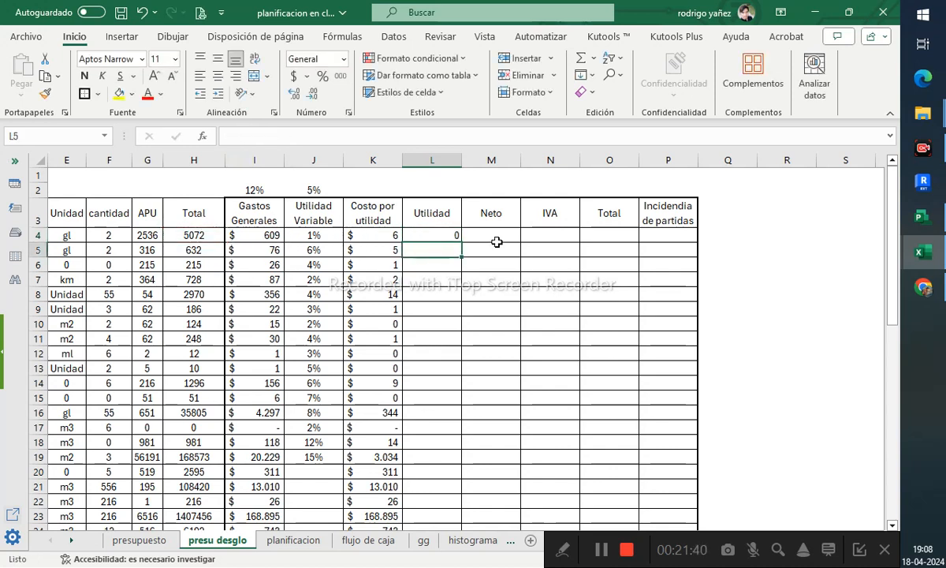
- Enter 10 in cell I48 beside the UTI row
click(422, 235)
scroll(449, 337, down, 7)
scroll(450, 337, down, 7)
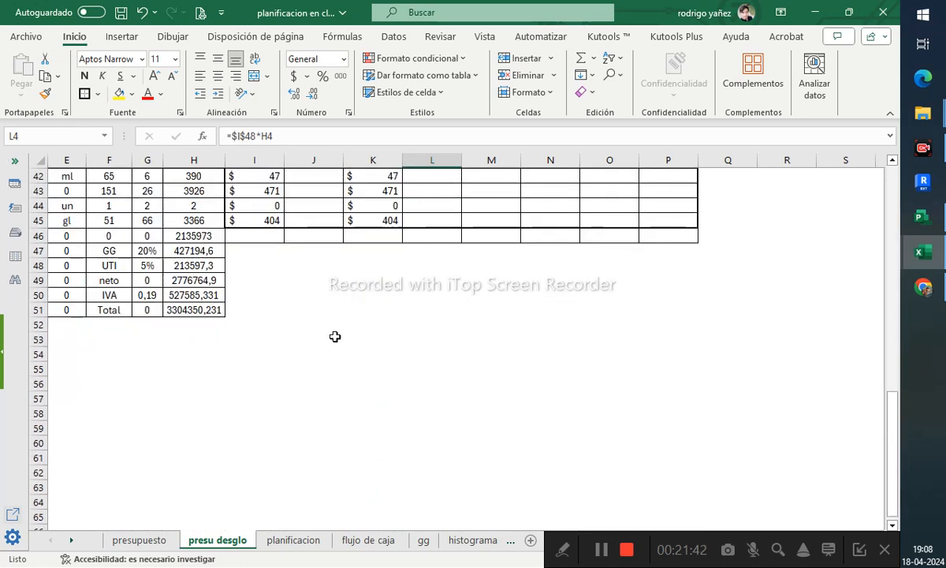
click(246, 269)
text(10)
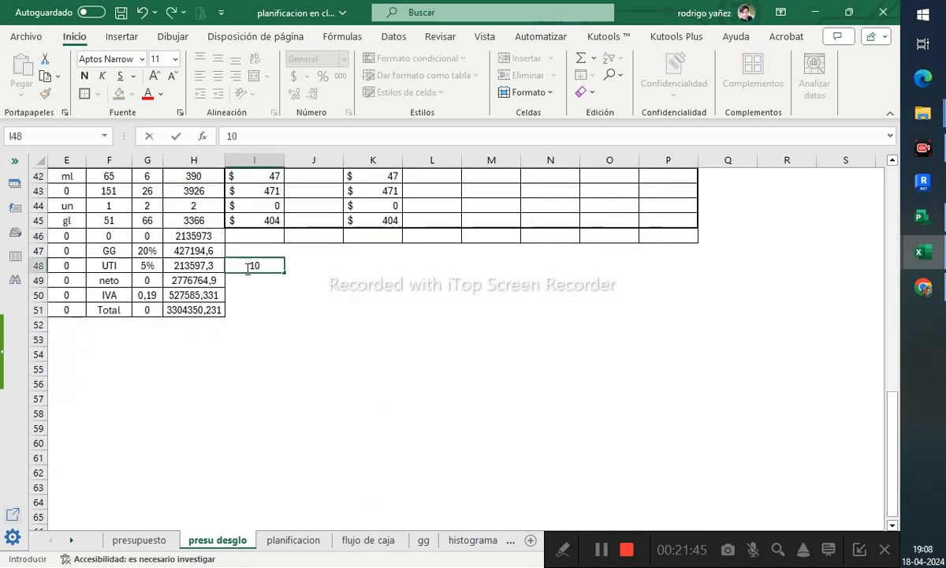
key(ctrl+Return)
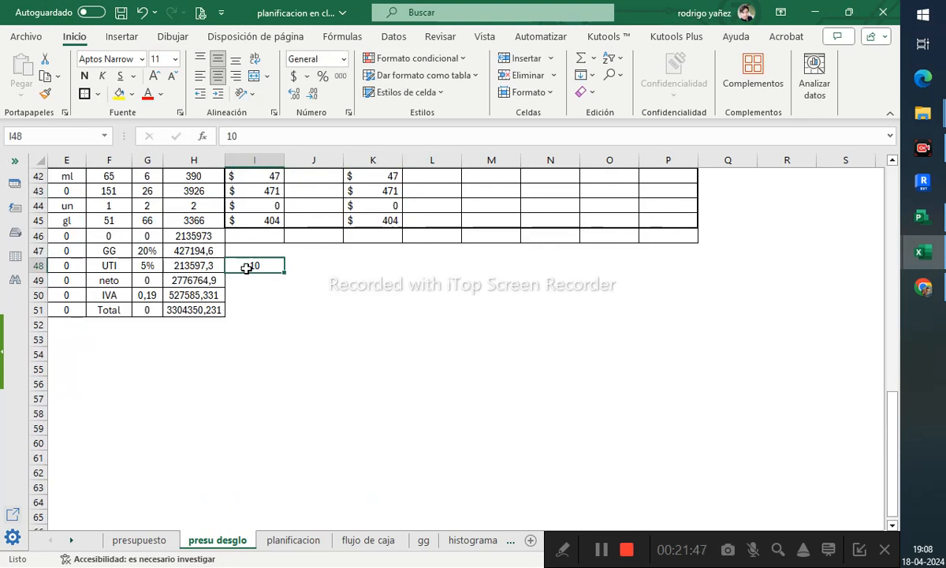
- Format cell I48 as a percentage and set the UTI rate to 10%
click(323, 75)
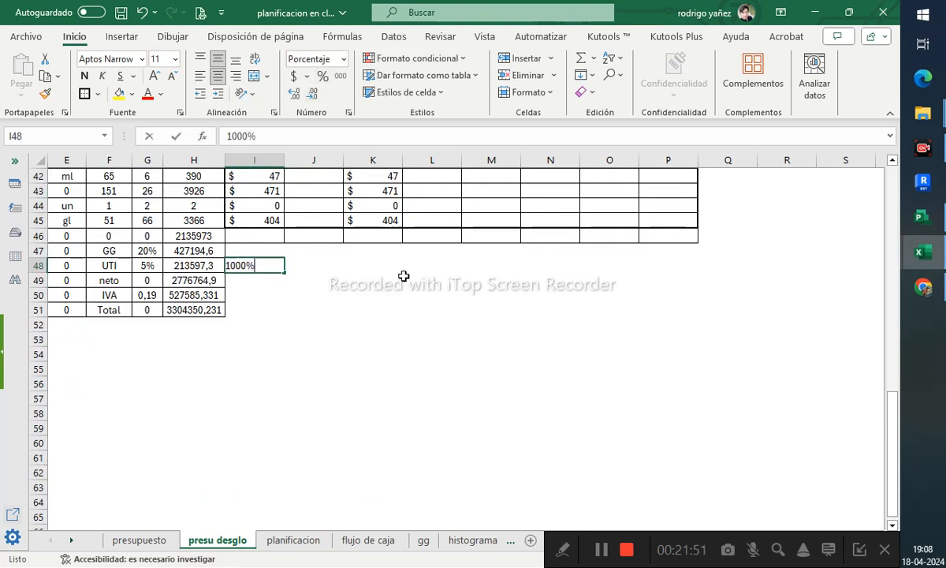
text(10)
key(Return)
scroll(403, 276, up, 14)
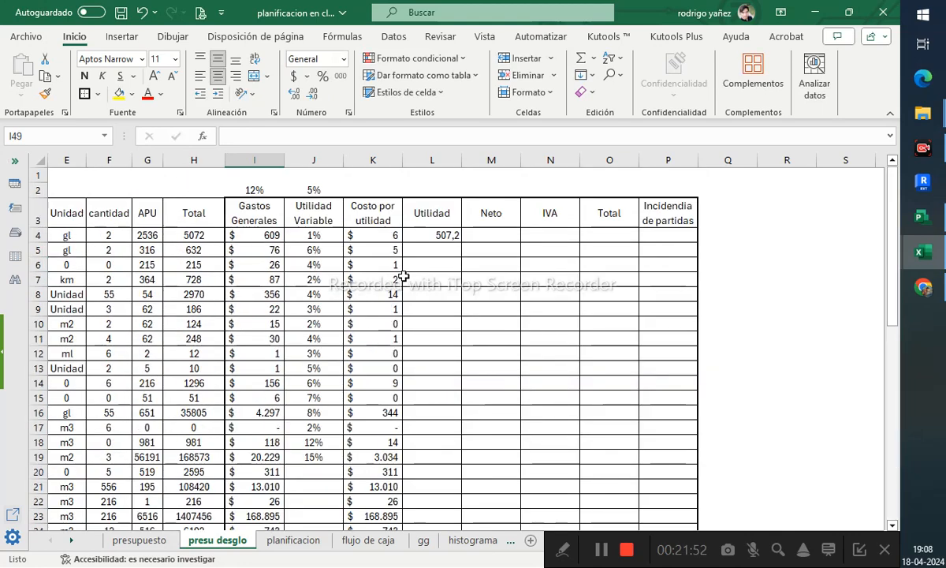
click(442, 235)
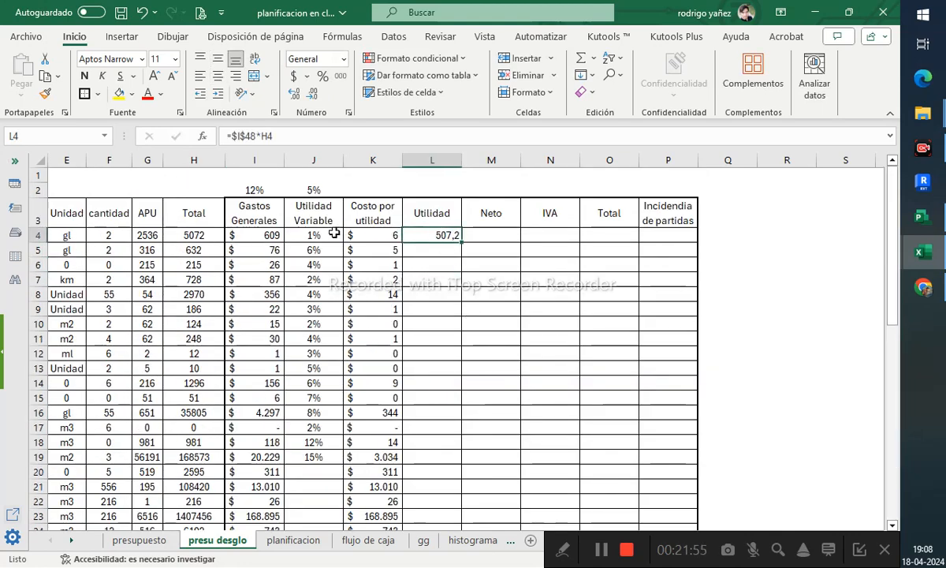
click(377, 235)
click(424, 239)
click(383, 239)
click(490, 160)
right_click(492, 164)
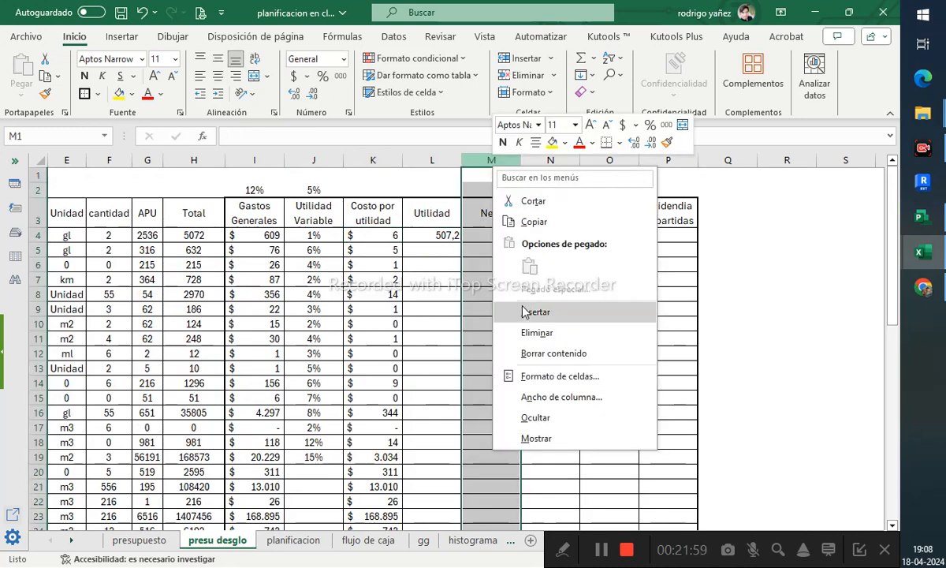
key(Escape)
- Fill the Costo por utilidad and Utilidad columns K4:L45 with a light green background
click(433, 234)
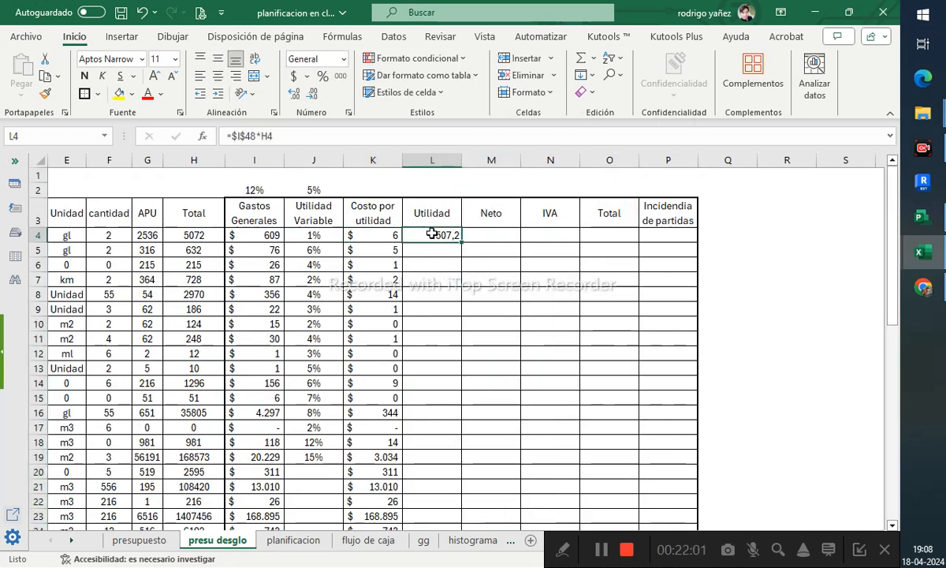
click(371, 235)
scroll(432, 251, down, 6)
scroll(430, 260, up, 6)
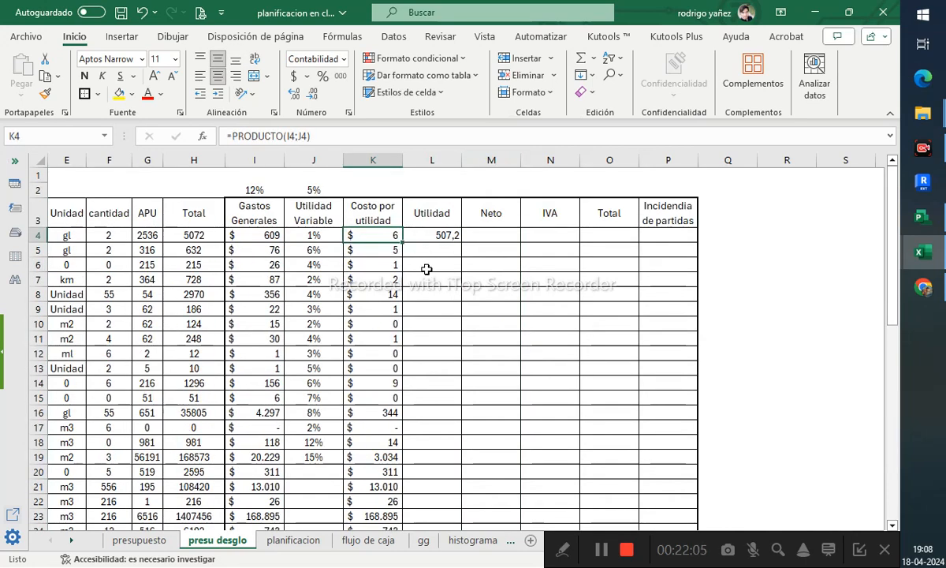
scroll(431, 315, down, 16)
scroll(432, 328, up, 3)
shift+click(440, 266)
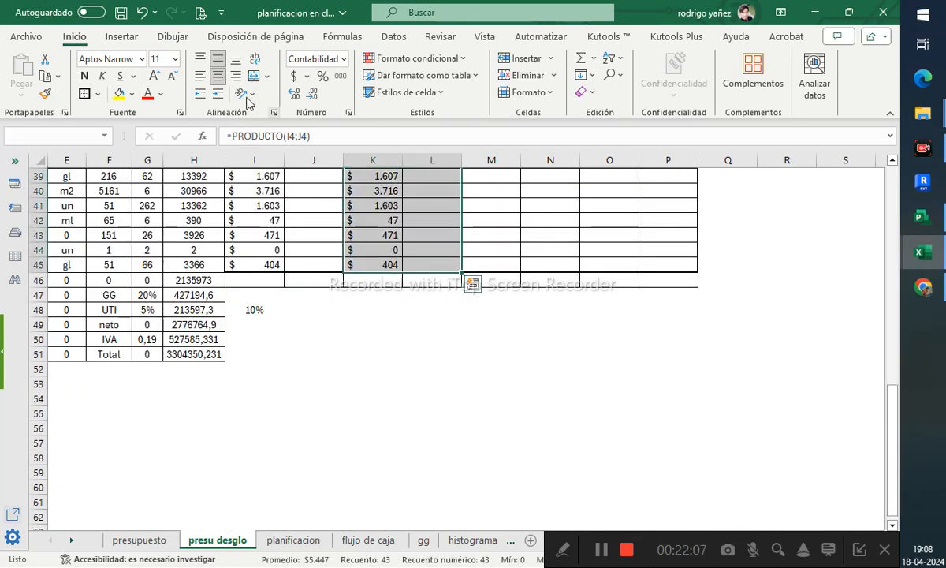
click(132, 94)
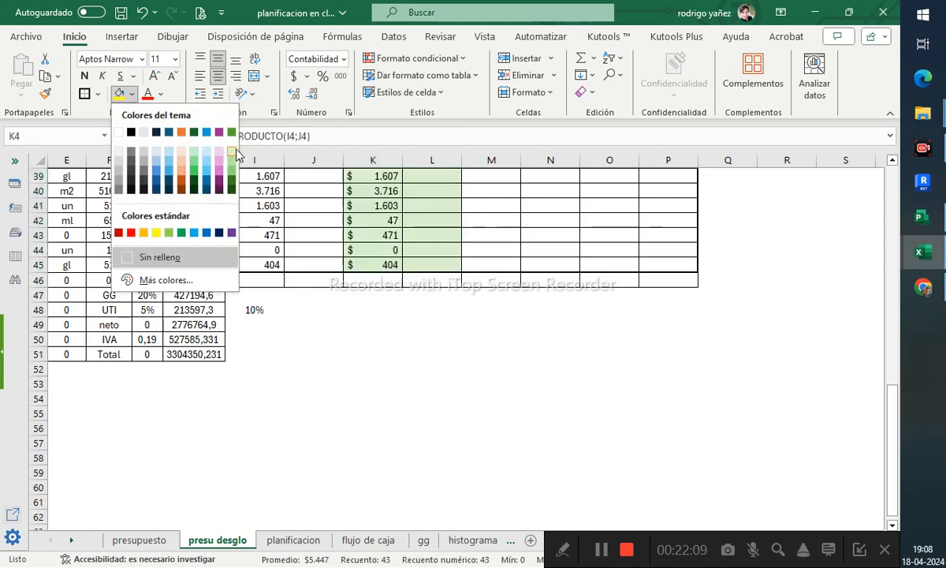
click(224, 231)
- Enter a Neto formula in M4 summing the Utilidad L4, Gastos Generales I4 and Total H4
scroll(399, 235, up, 13)
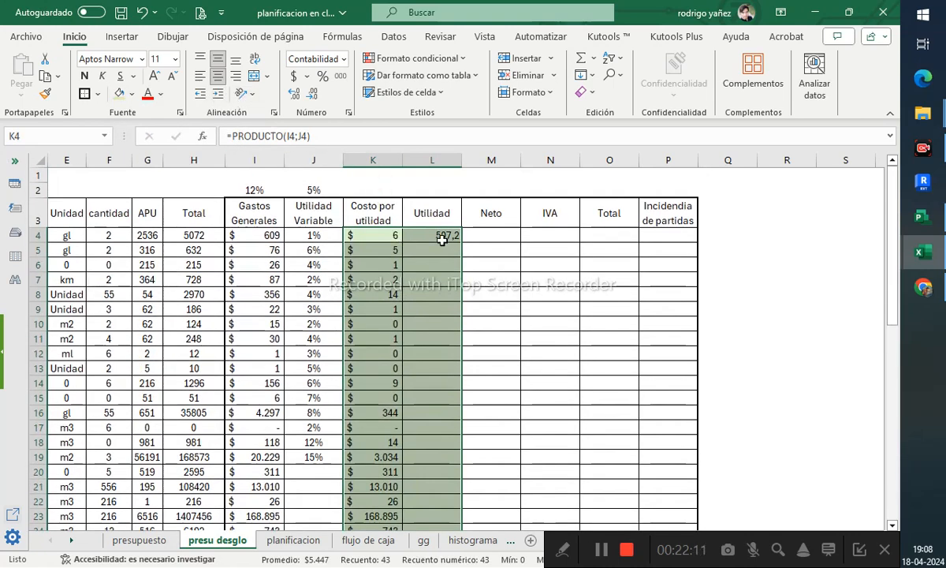
click(497, 234)
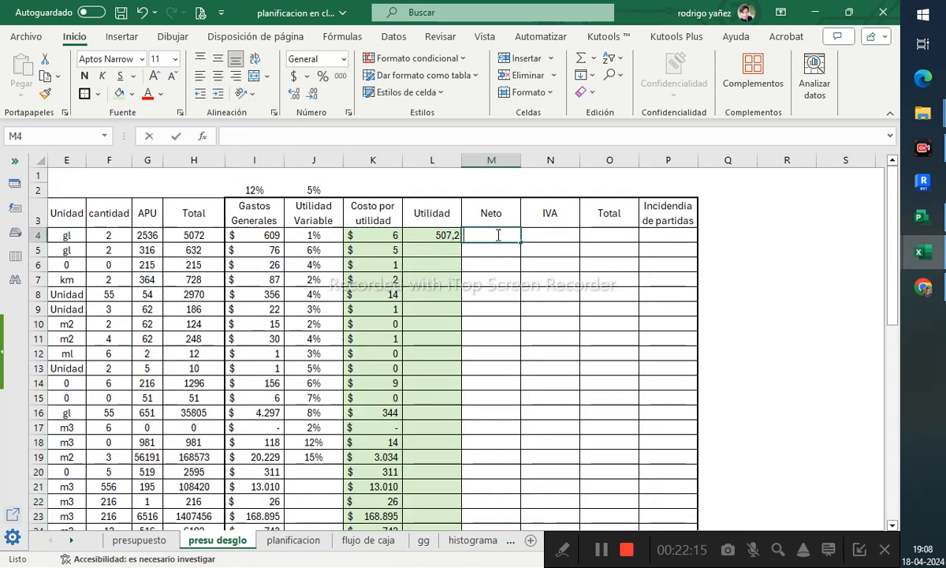
text(=)
click(448, 234)
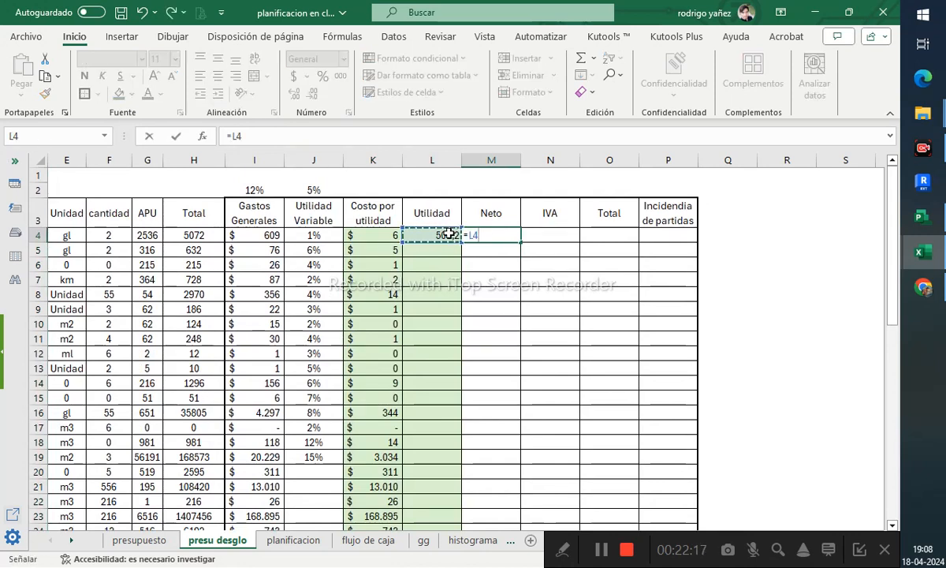
text(*)
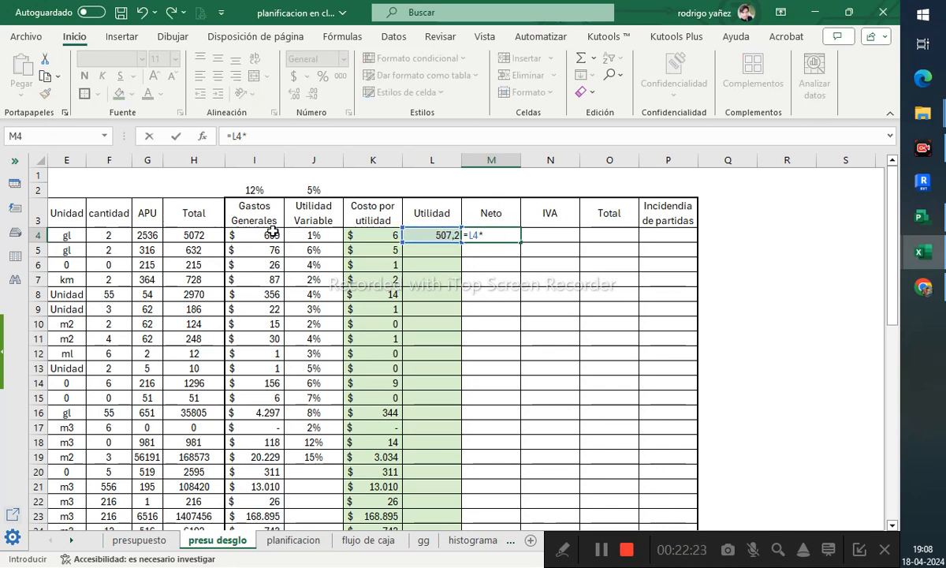
drag(494, 235, 458, 233)
text(=suma()
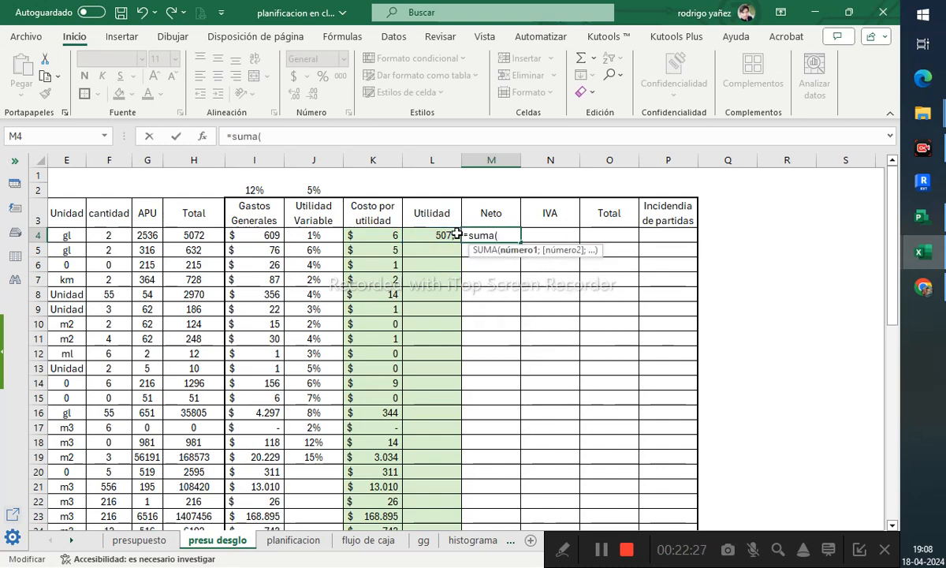
click(456, 234)
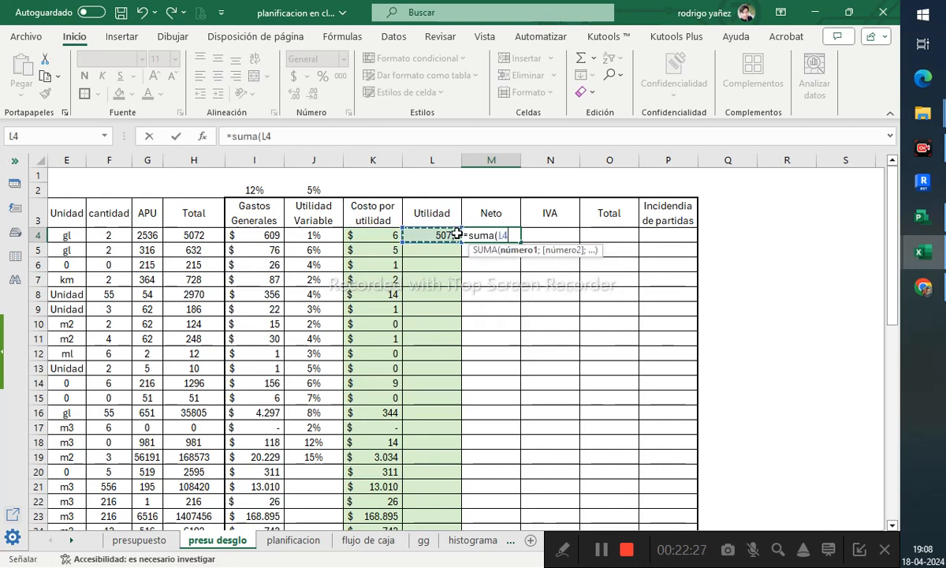
text(;)
click(272, 235)
text(;)
click(189, 233)
key(Return)
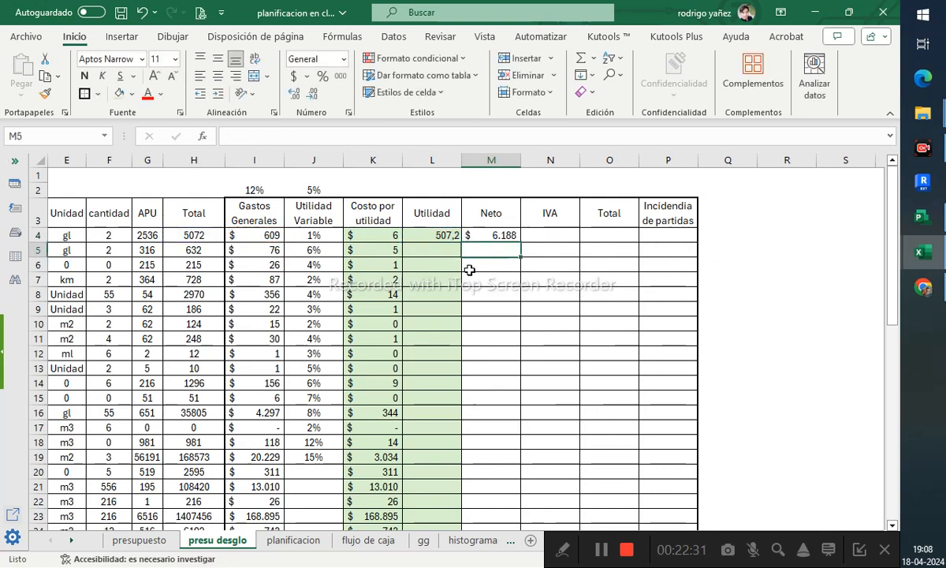
- Copy the Neto formula in M4 down the rest of the item rows
click(505, 235)
double_click(519, 242)
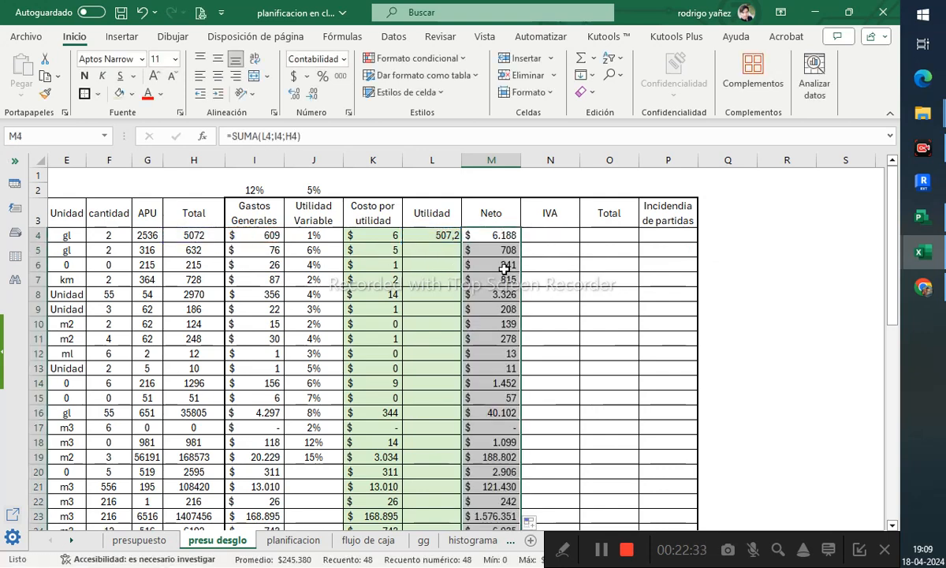
scroll(504, 269, down, 3)
scroll(504, 269, up, 3)
- Copy the Utilidad formula in L4 down the rest of the item rows
click(442, 249)
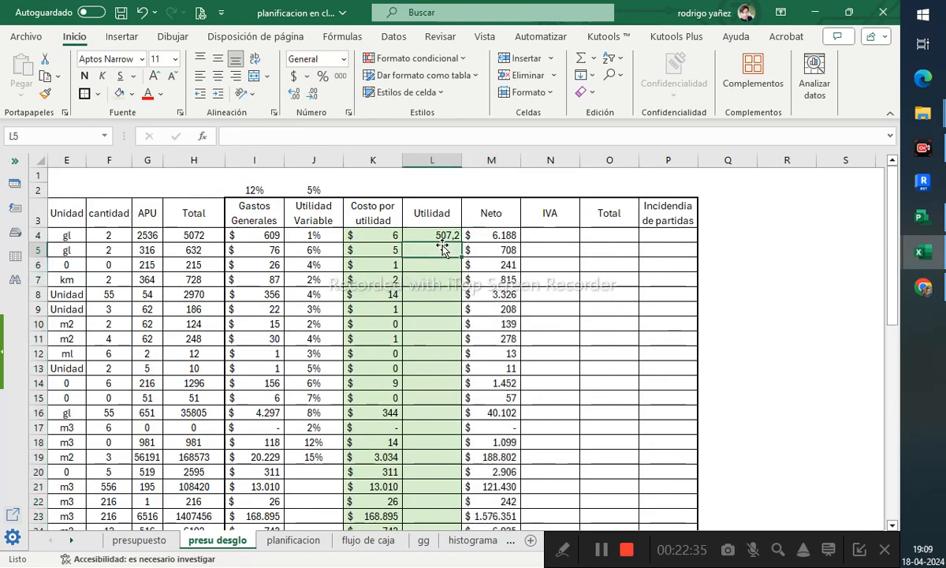
click(443, 236)
double_click(462, 239)
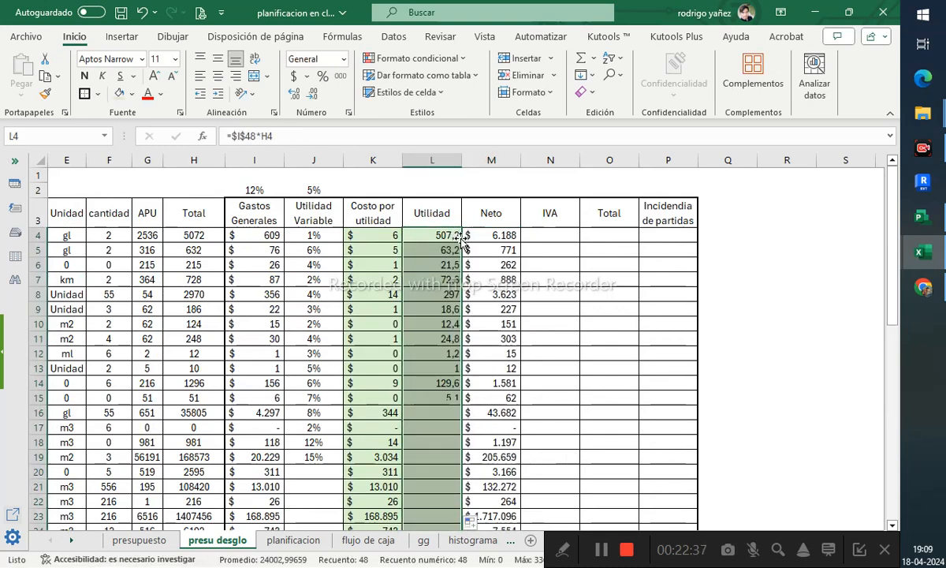
- Clear the overflow Utilidad and Neto formulas in L46:M51 below the item rows
scroll(463, 309, down, 4)
scroll(464, 309, down, 7)
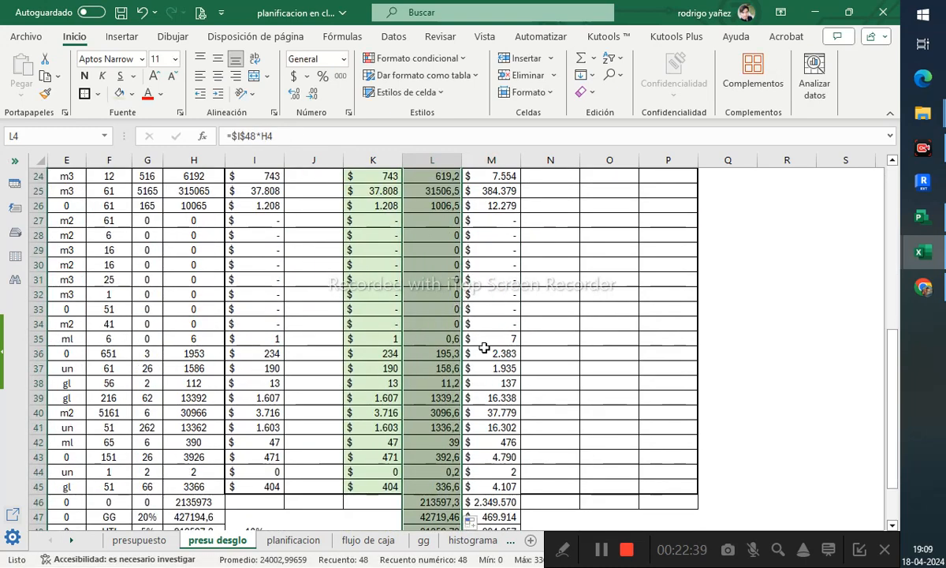
drag(433, 368, 503, 438)
key(Delete)
- Fill the Utilidad Variable, Costo por utilidad and Utilidad headers J3:L3 with light green
scroll(502, 426, up, 11)
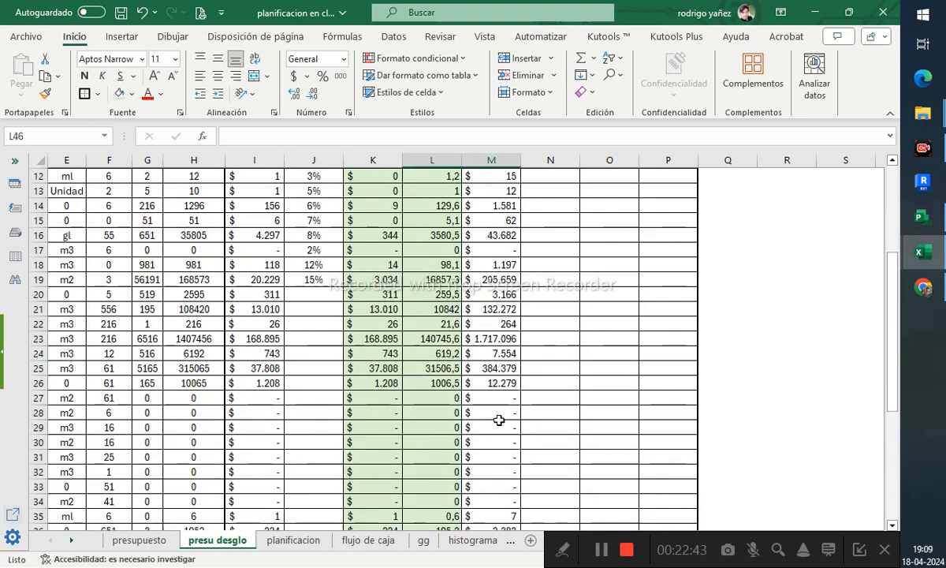
click(545, 265)
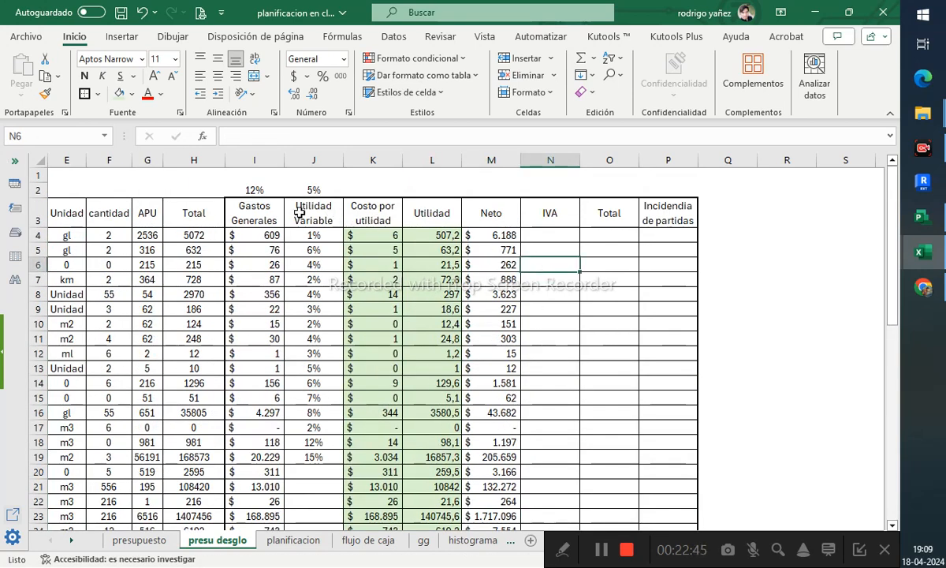
drag(237, 199, 436, 401)
scroll(436, 404, down, 7)
scroll(434, 398, down, 5)
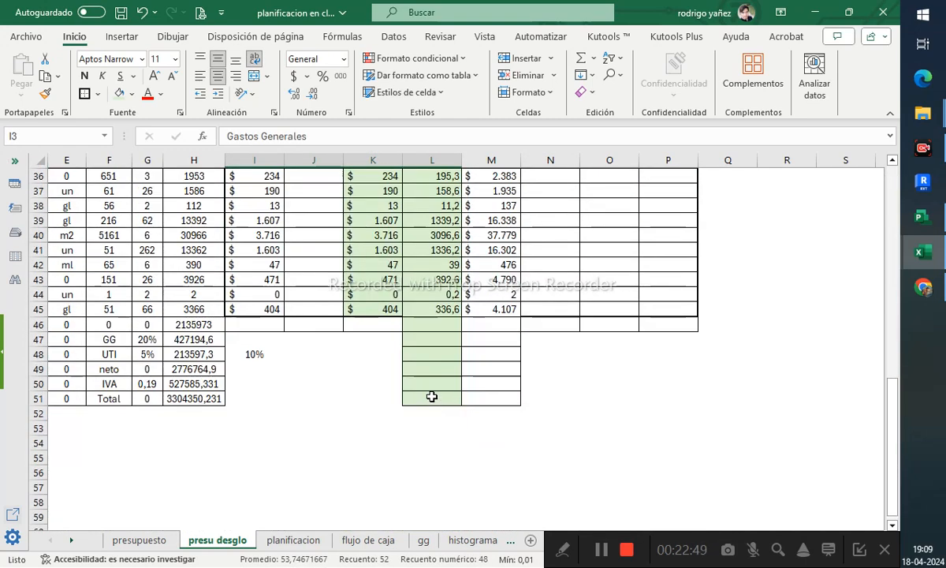
scroll(401, 347, up, 4)
click(328, 487)
scroll(353, 410, up, 8)
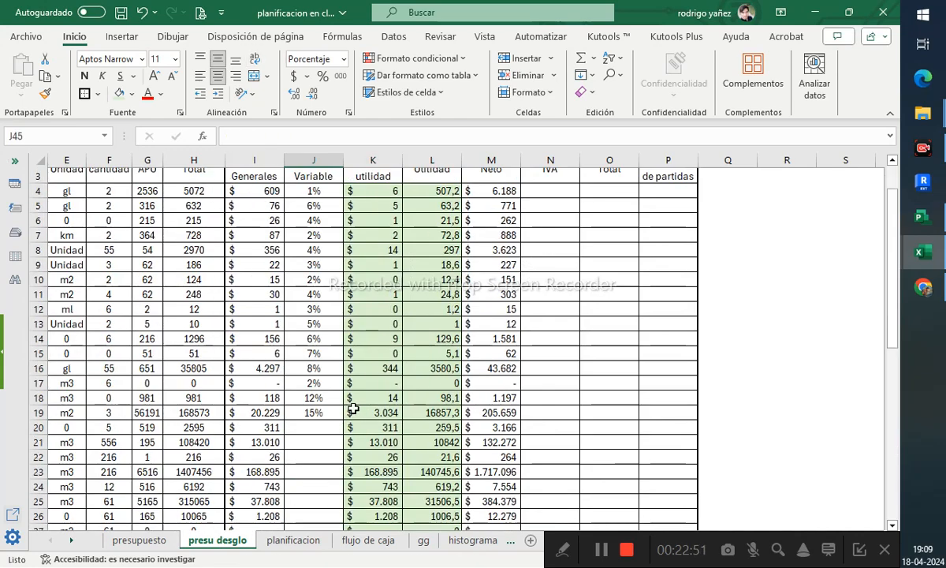
shift+click(436, 239)
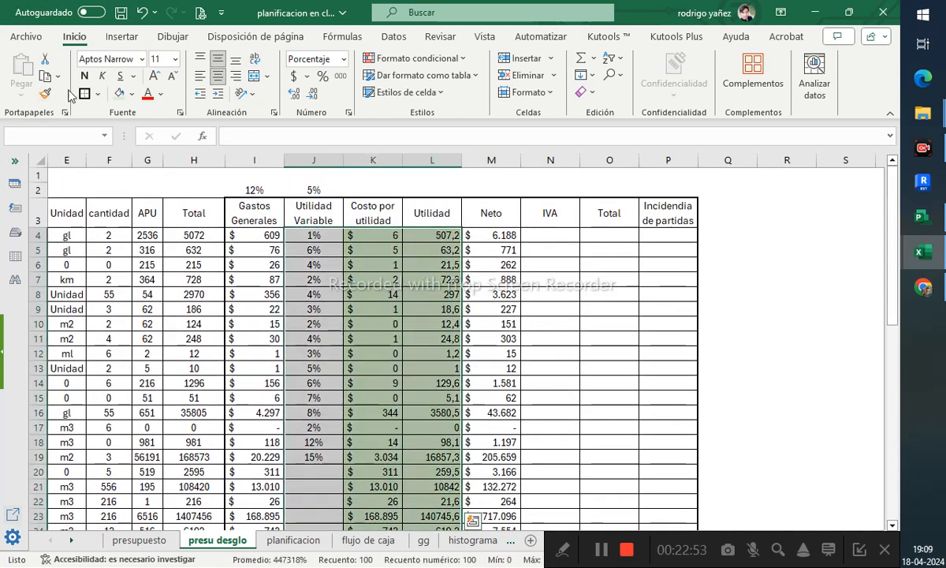
scroll(394, 236, down, 12)
click(433, 175)
scroll(418, 205, up, 12)
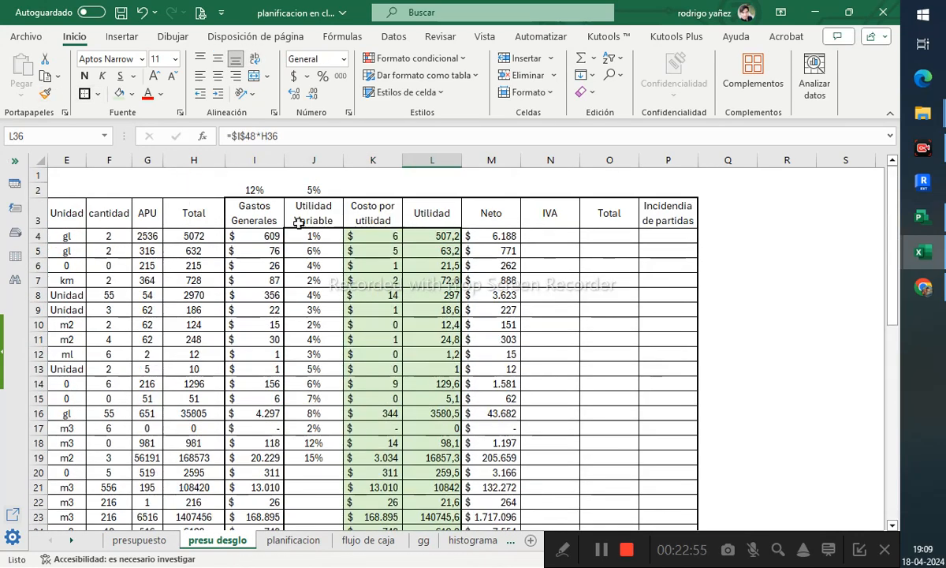
drag(294, 211, 443, 221)
click(120, 94)
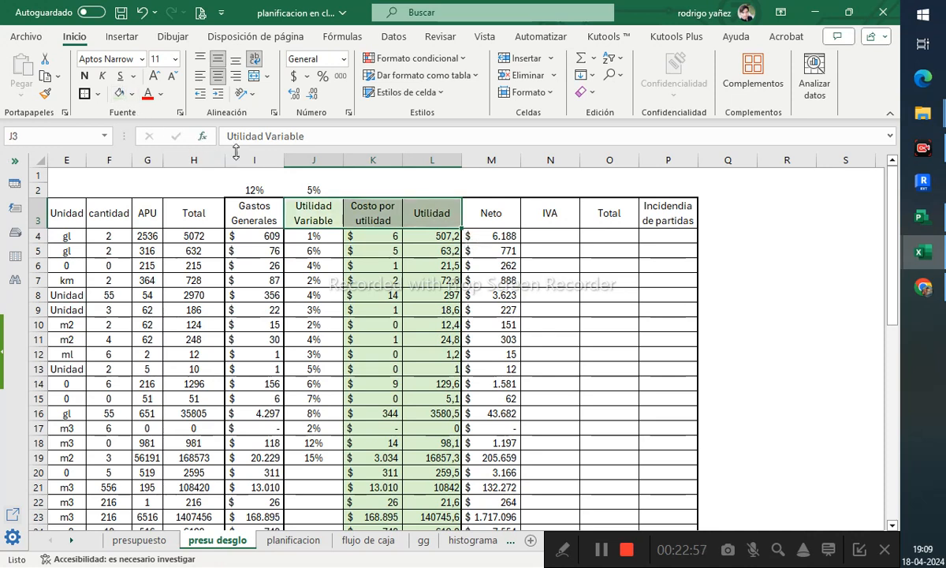
- Enter a formula in L2 referencing the UTI rate in I48
click(307, 190)
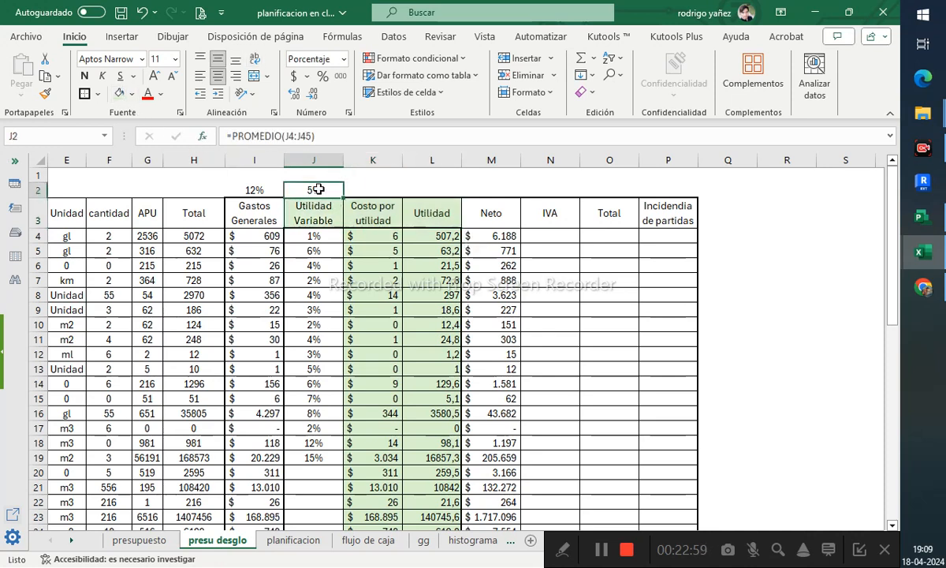
click(439, 191)
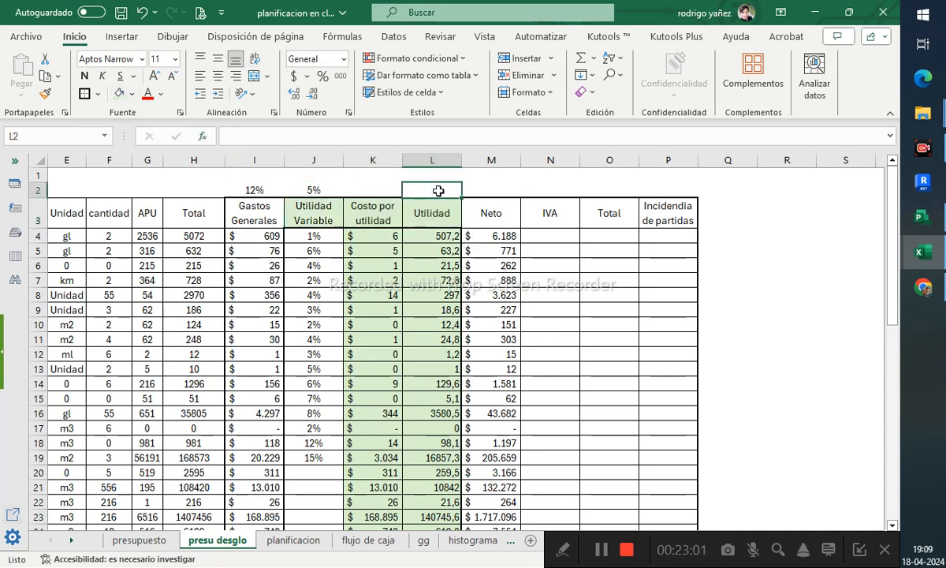
text(=)
scroll(466, 252, down, 20)
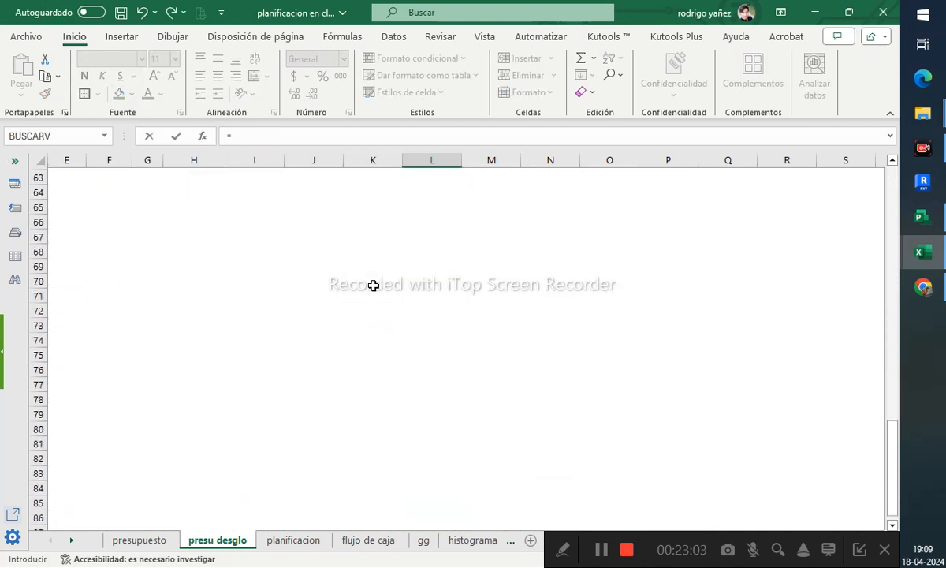
scroll(333, 279, up, 6)
click(251, 222)
scroll(315, 268, up, 15)
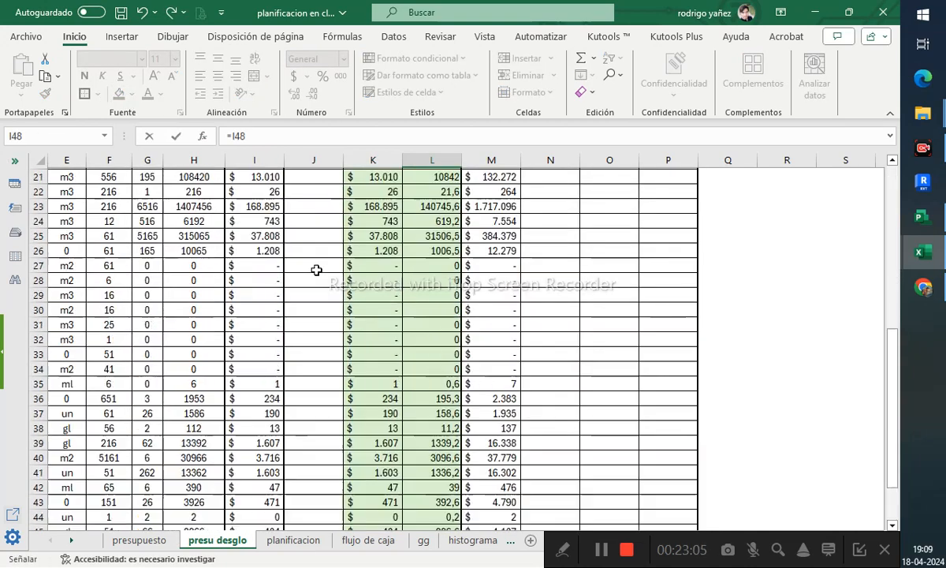
key(Return)
- Insert a new blank column before the Neto column
click(314, 189)
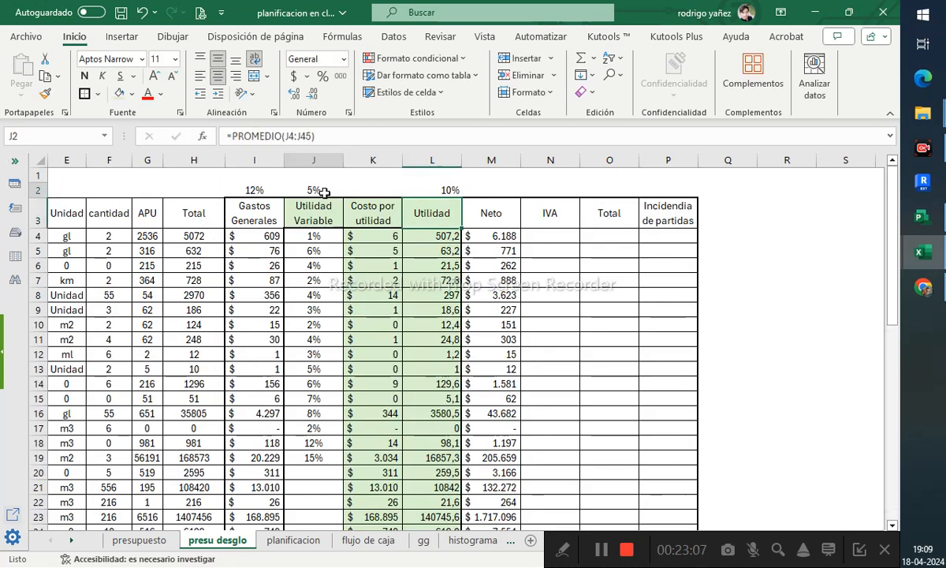
click(430, 235)
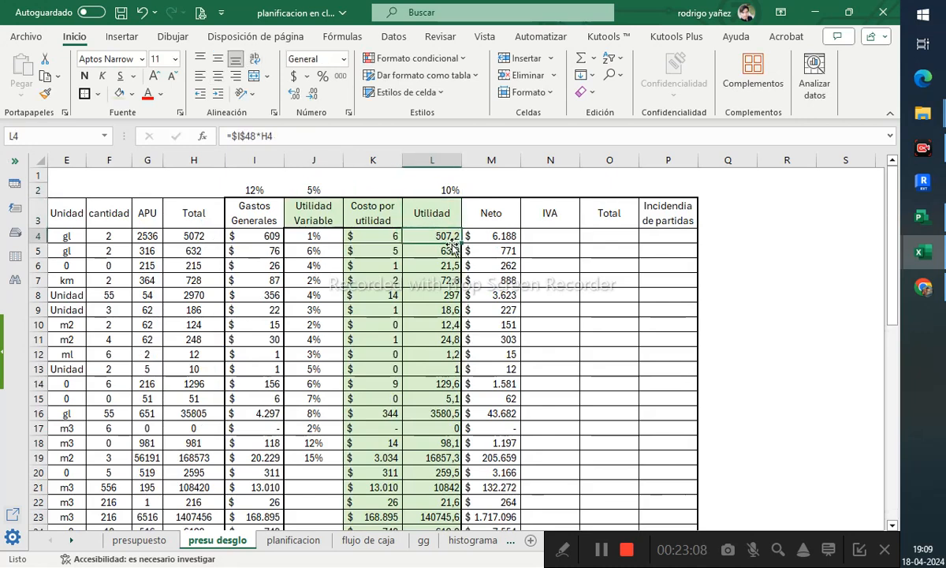
right_click(475, 162)
click(485, 313)
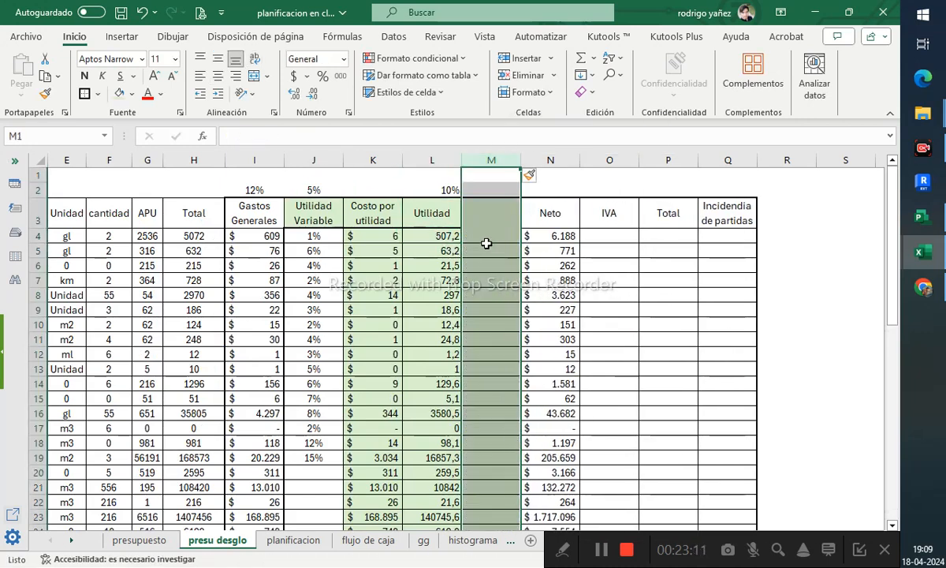
- Enter the formula =L4-K4 in M4 to compute the difference between Utilidad and Costo por utilidad
click(487, 238)
text(=)
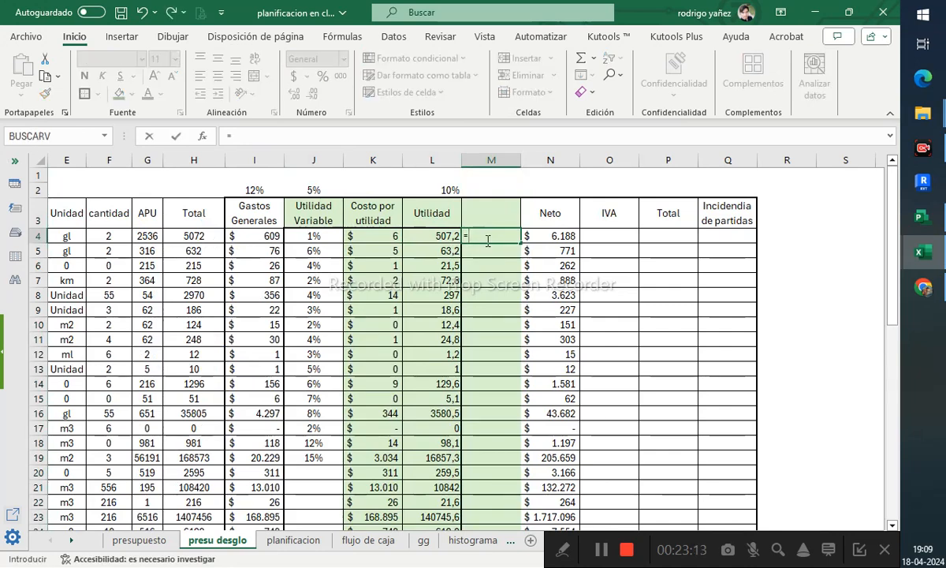
click(448, 237)
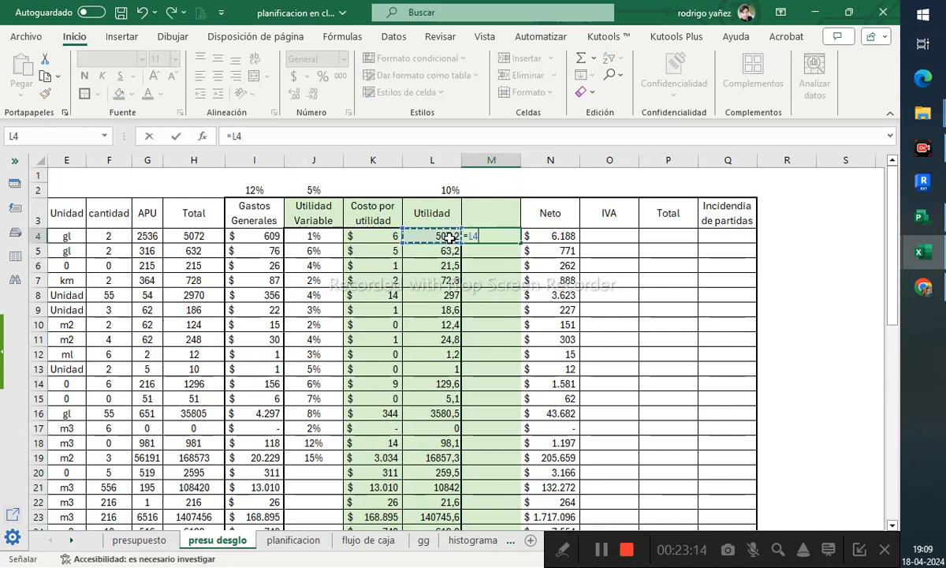
text(-)
click(386, 237)
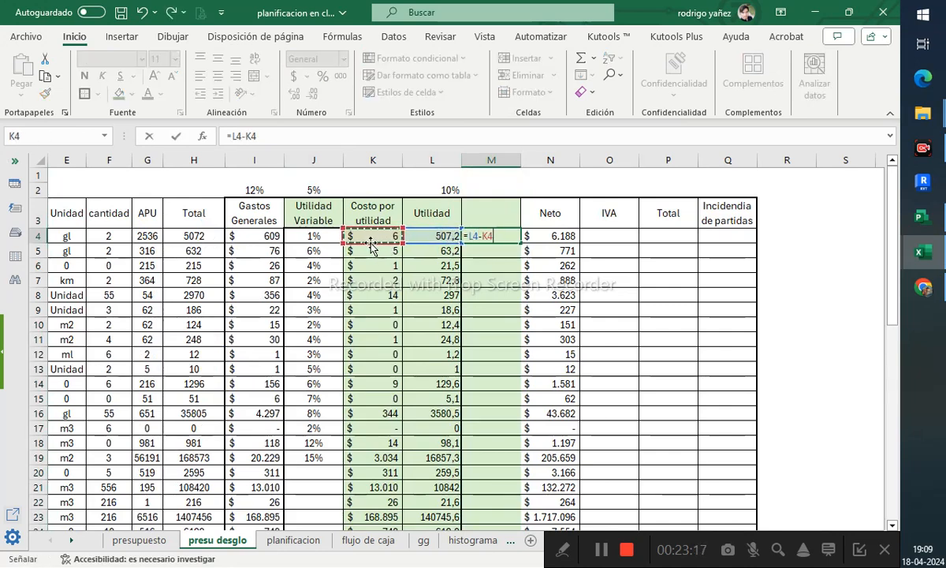
key(Return)
- Fill the M4 formula down column M through the rows below the items
click(498, 237)
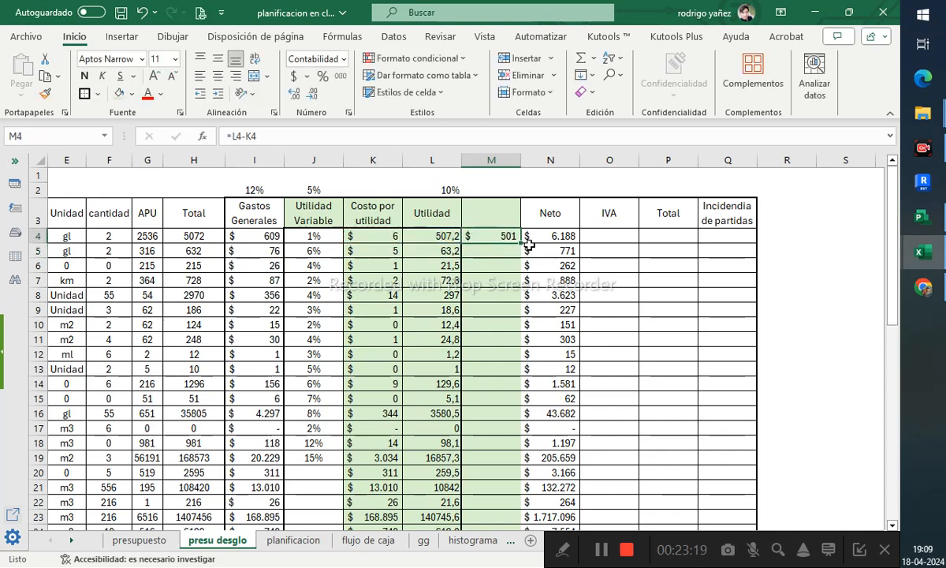
drag(521, 243, 522, 306)
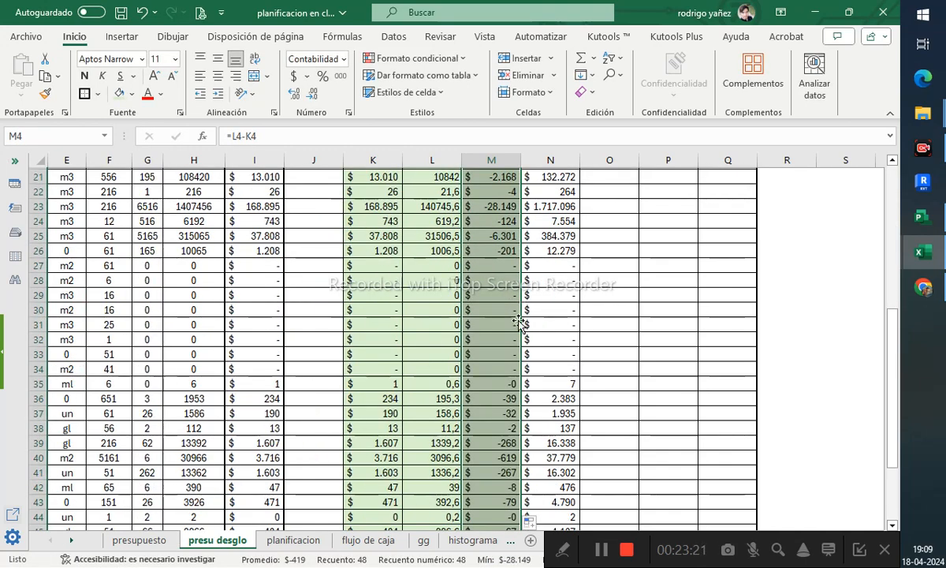
- Delete cells L46:N51 below the item rows, shifting the cells up
scroll(517, 316, down, 2)
scroll(494, 458, down, 2)
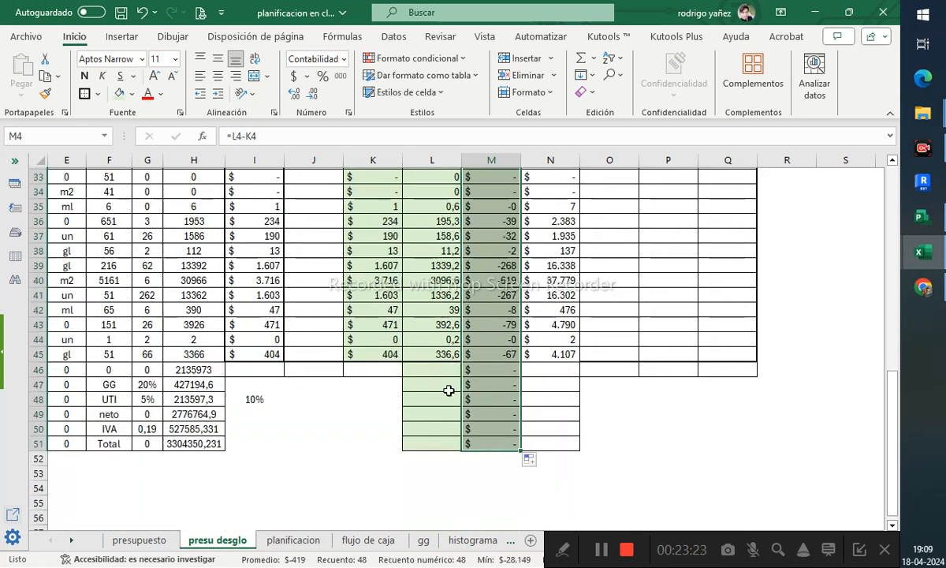
drag(437, 369, 549, 437)
right_click(549, 438)
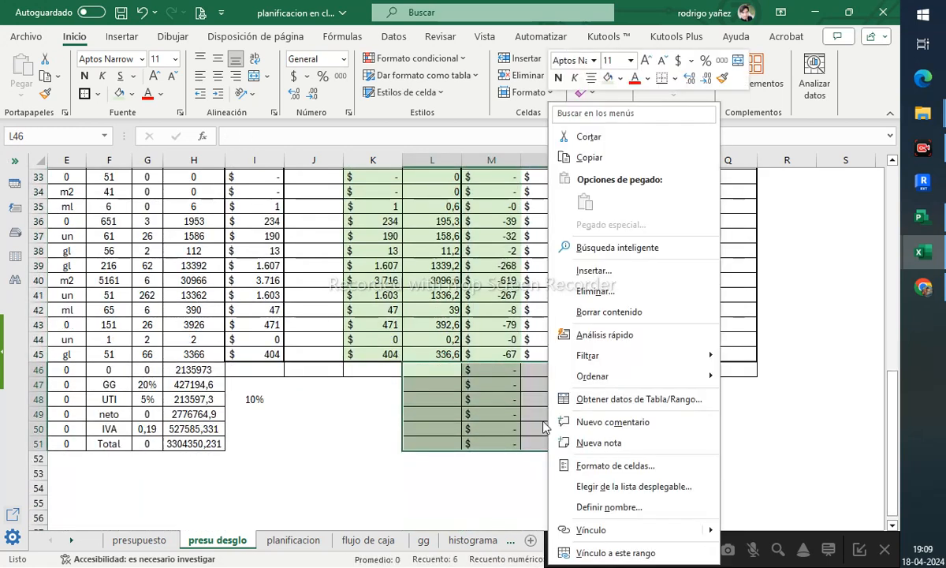
click(562, 285)
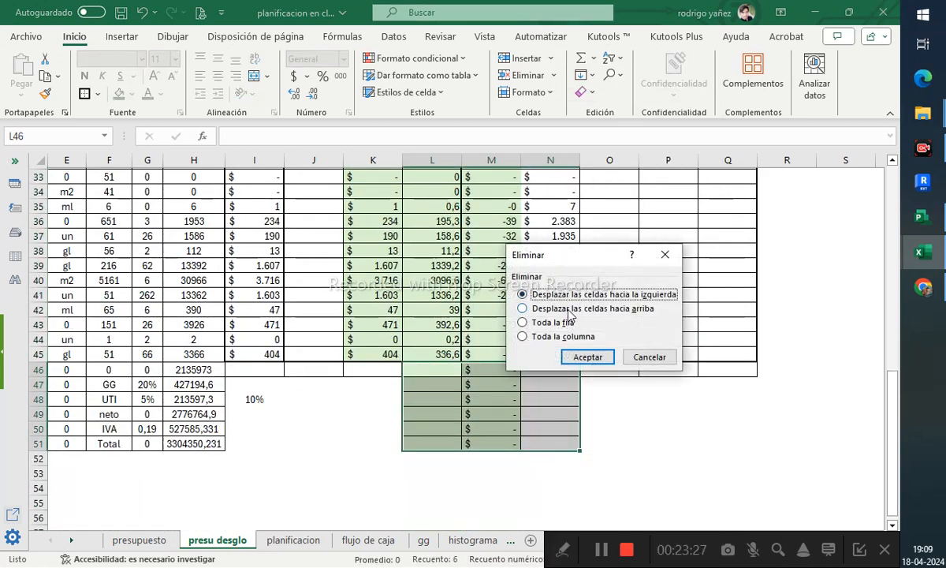
click(578, 309)
click(587, 356)
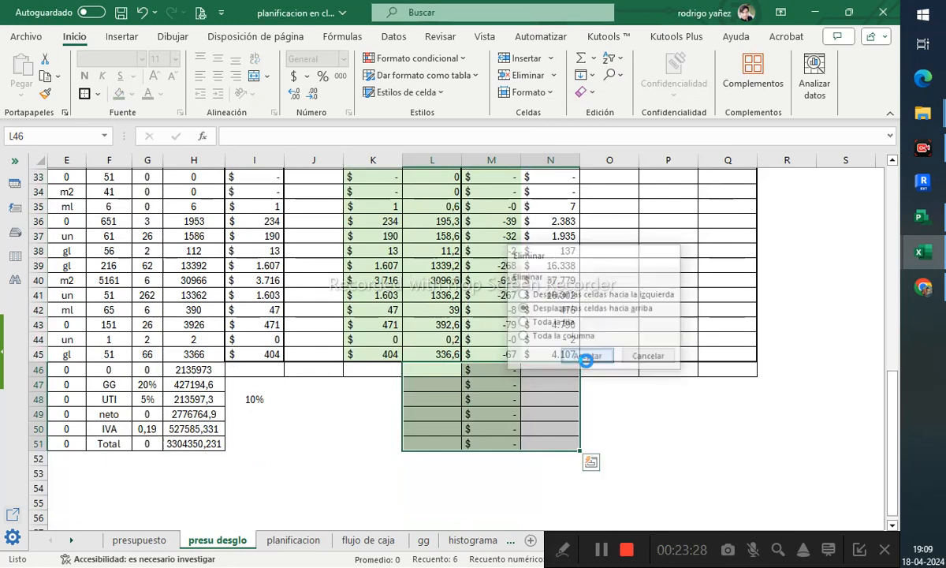
- Apply a three traffic-light icon set conditional format to M4:M45
click(507, 356)
scroll(507, 357, up, 10)
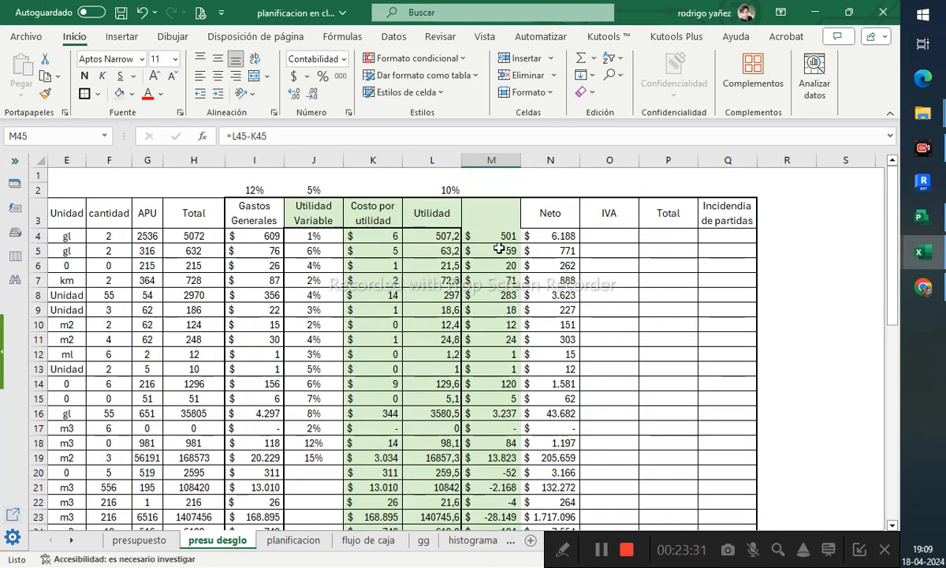
shift+click(498, 243)
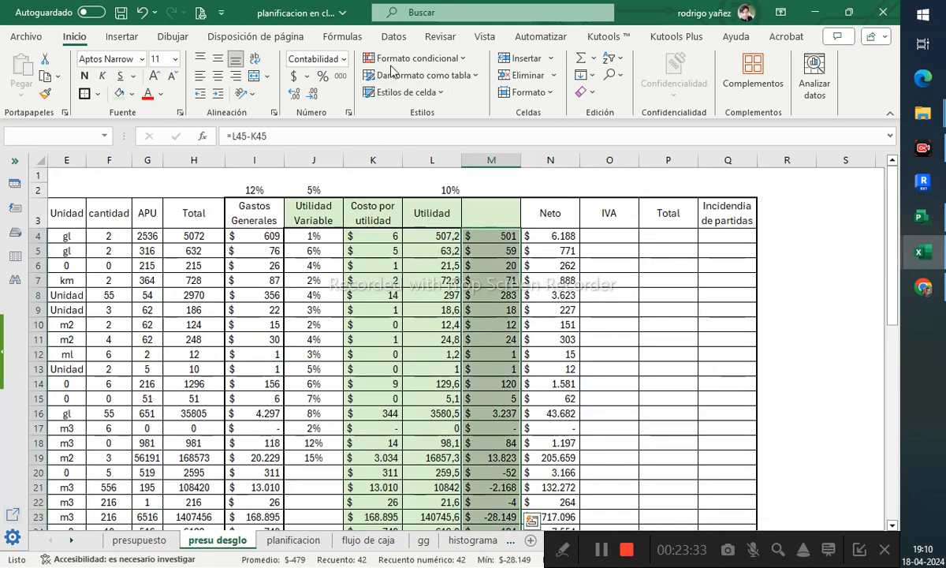
click(436, 59)
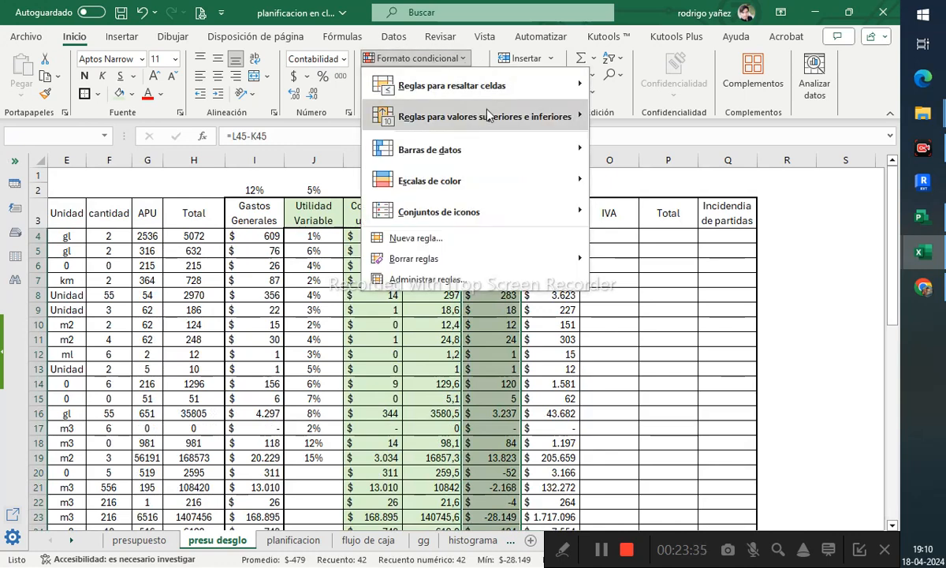
mouse_move(485, 209)
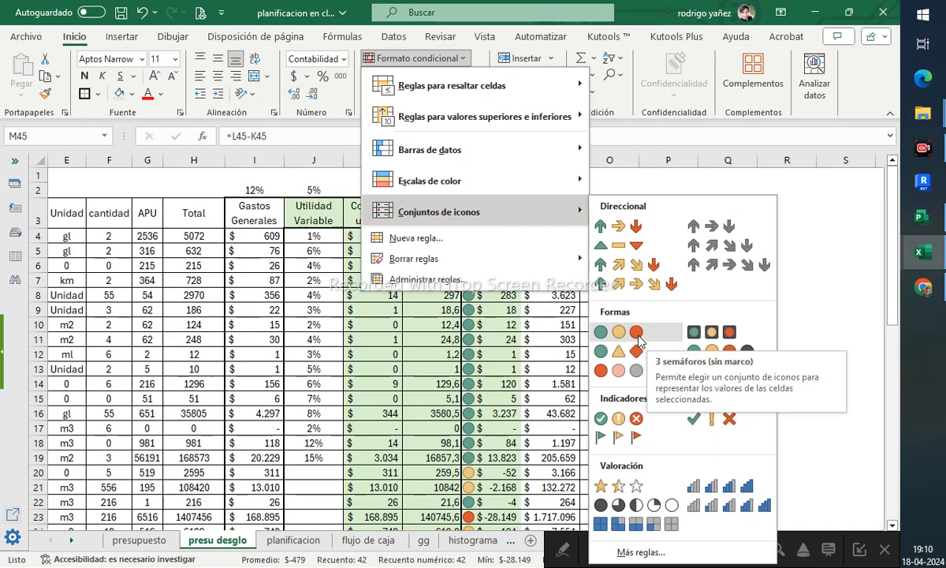
click(640, 340)
scroll(545, 316, down, 8)
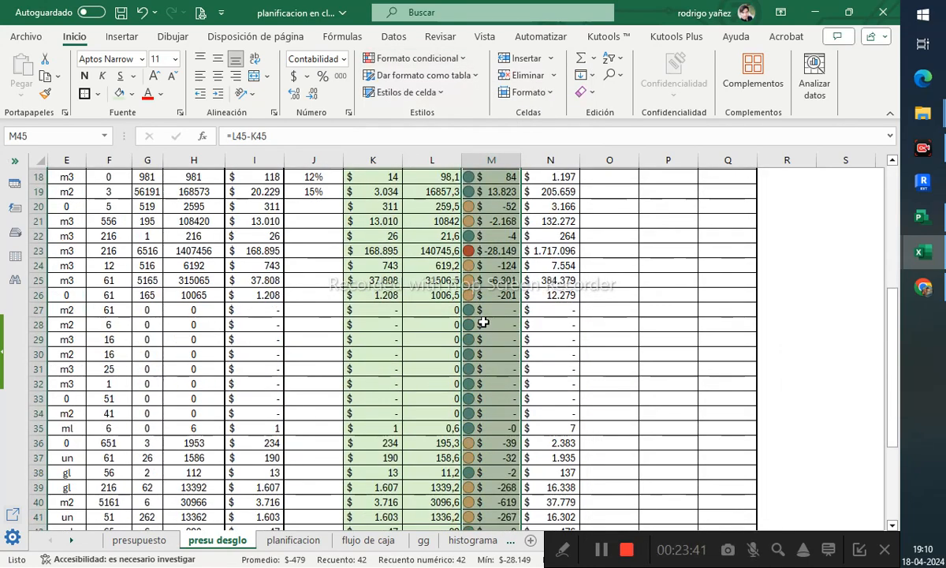
scroll(482, 322, up, 5)
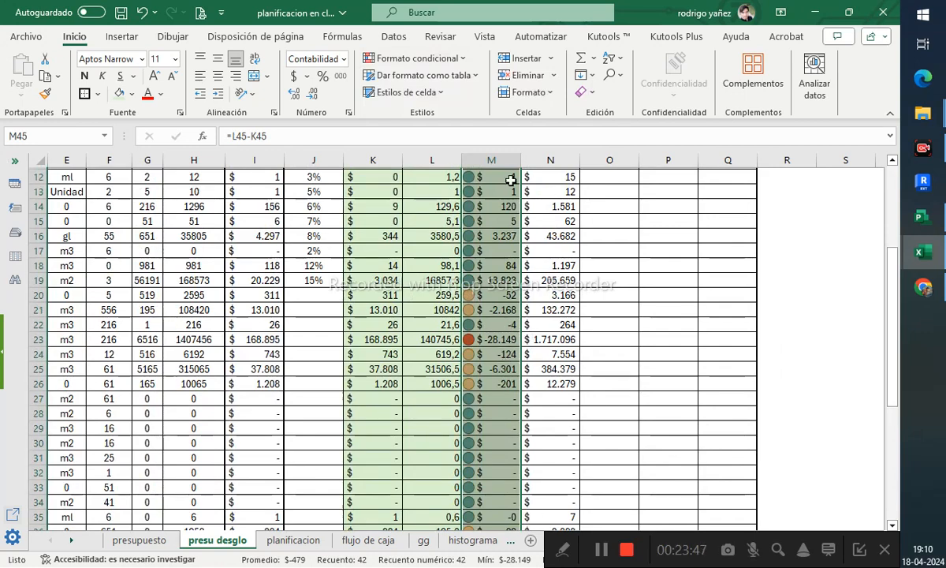
- Create a new conditional formatting rule for M4:M45 applying to cell values less than or equal to 0
click(435, 57)
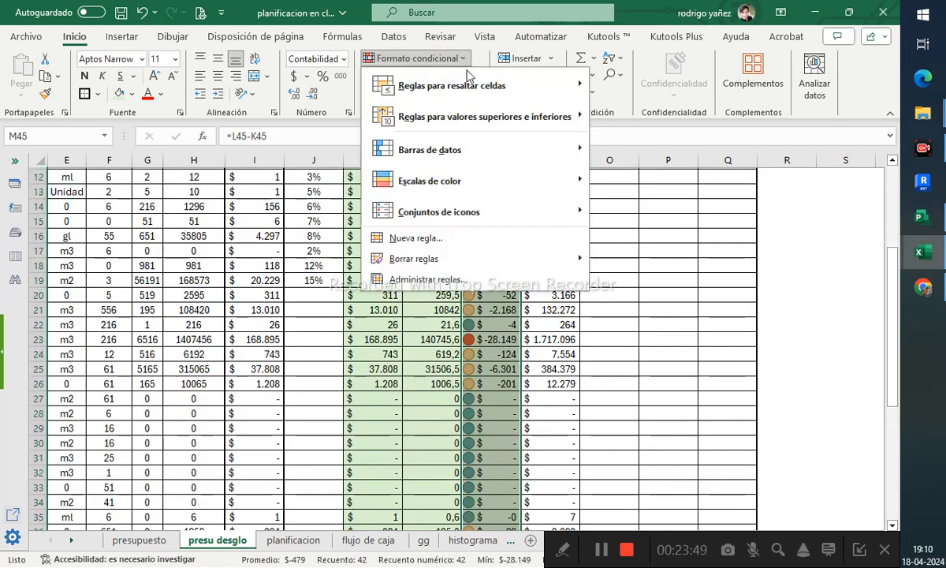
mouse_move(477, 213)
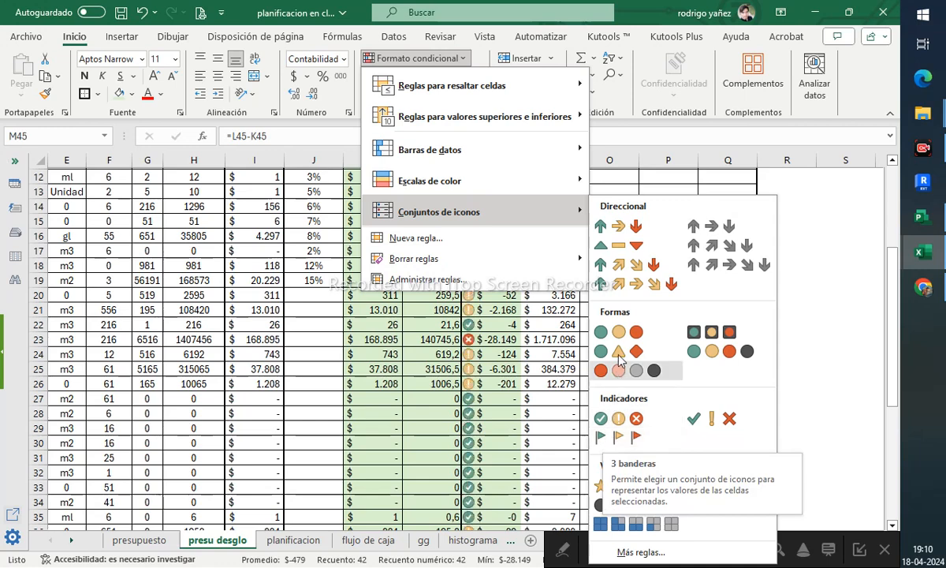
mouse_move(524, 183)
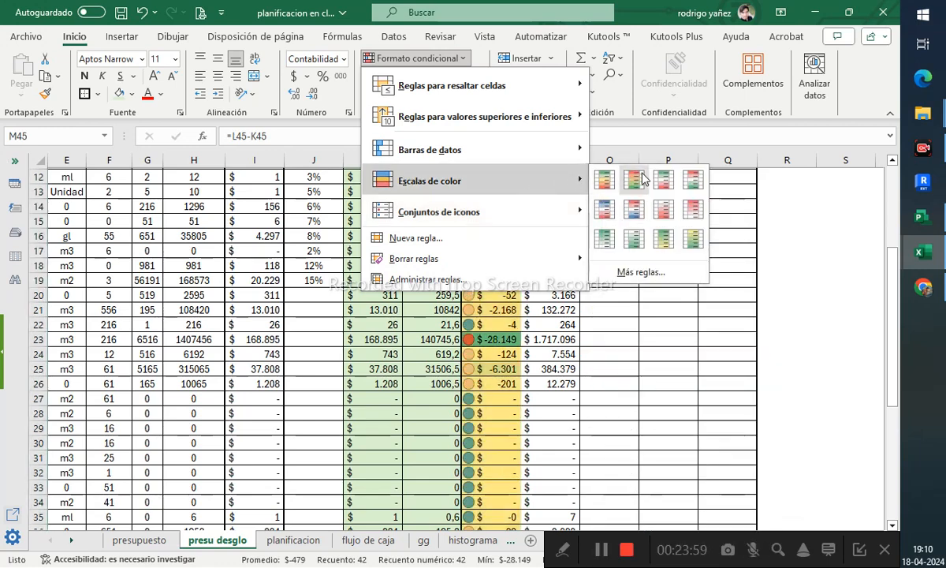
click(455, 238)
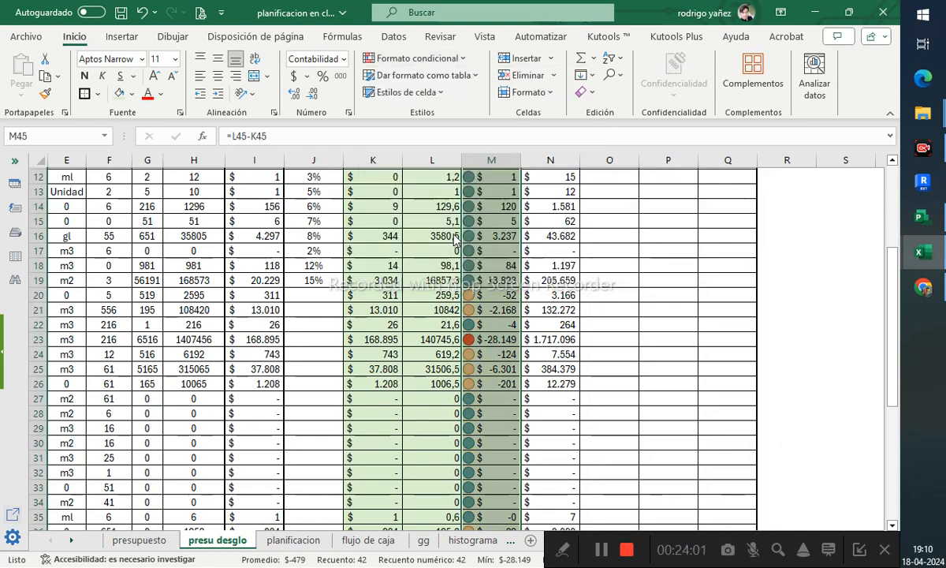
drag(449, 154, 615, 118)
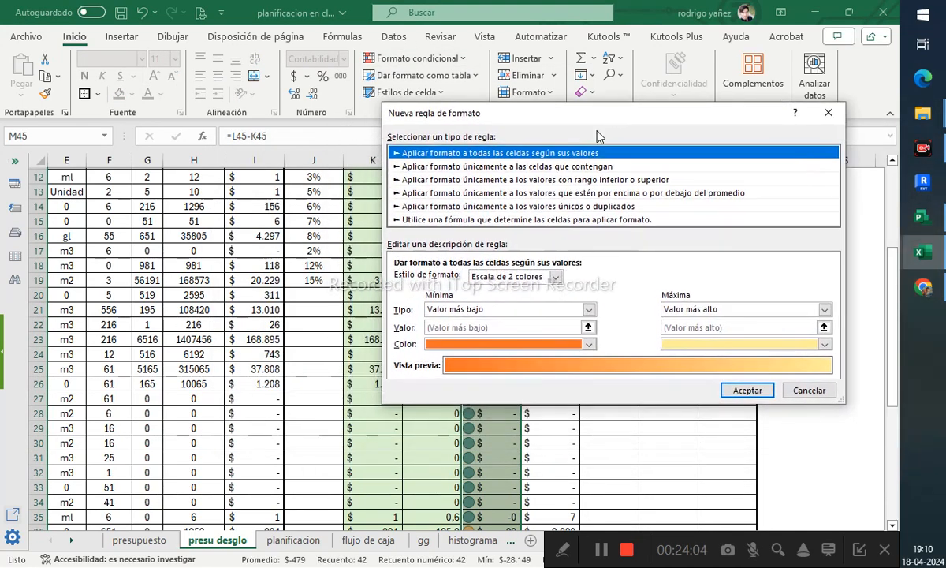
click(565, 168)
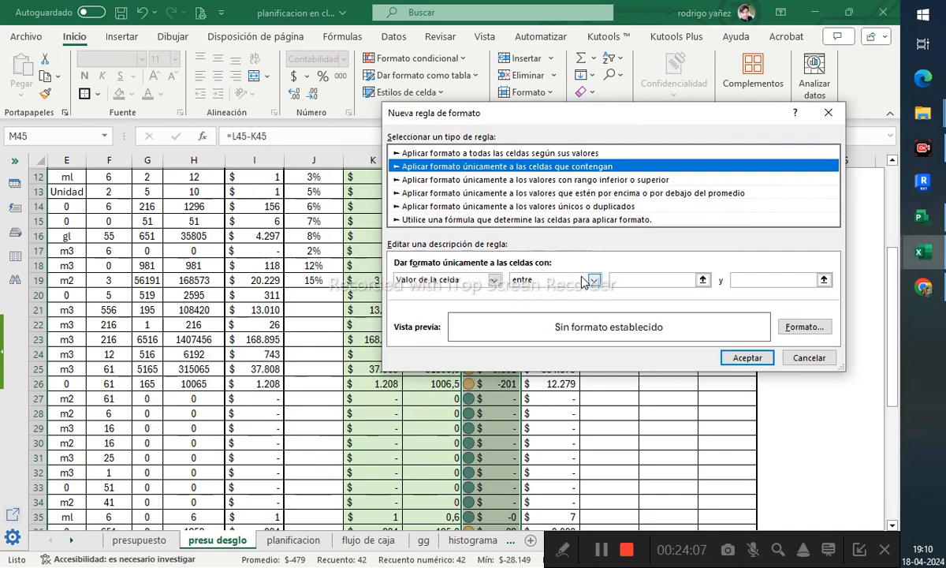
drag(617, 124, 753, 156)
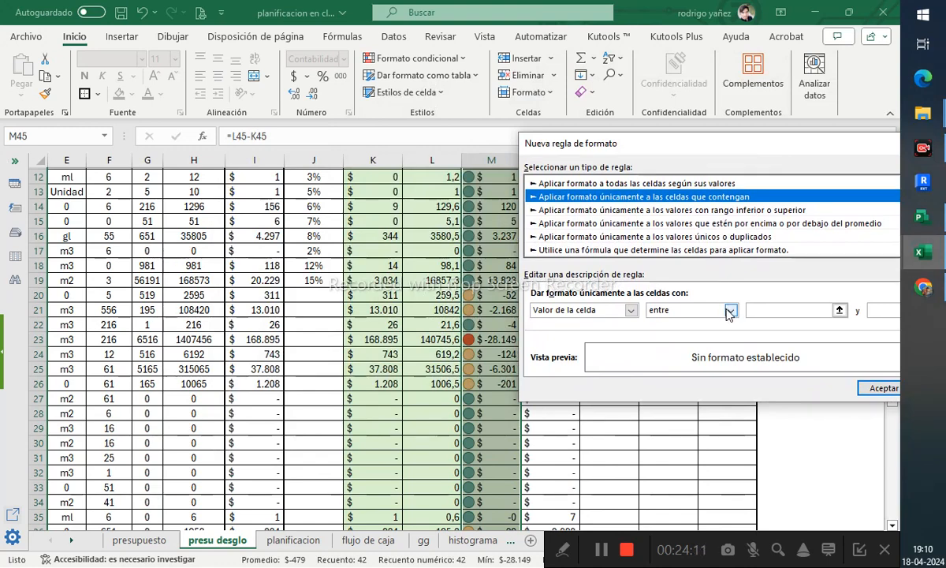
drag(698, 143, 581, 118)
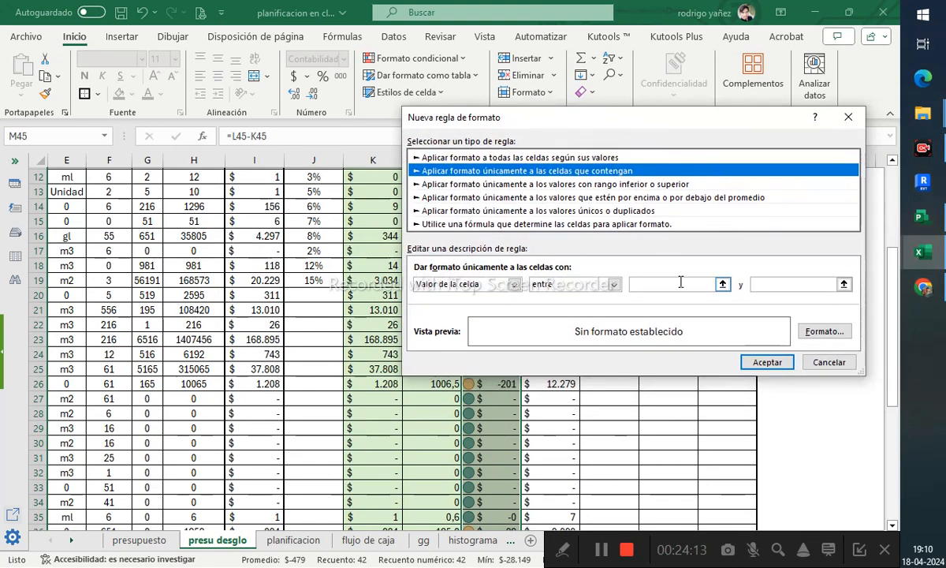
click(614, 284)
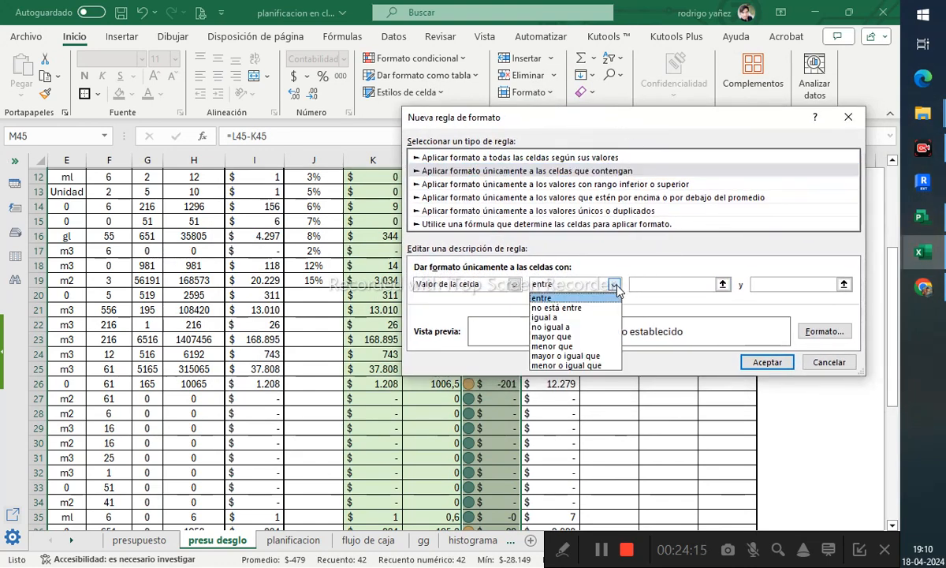
click(590, 364)
click(692, 282)
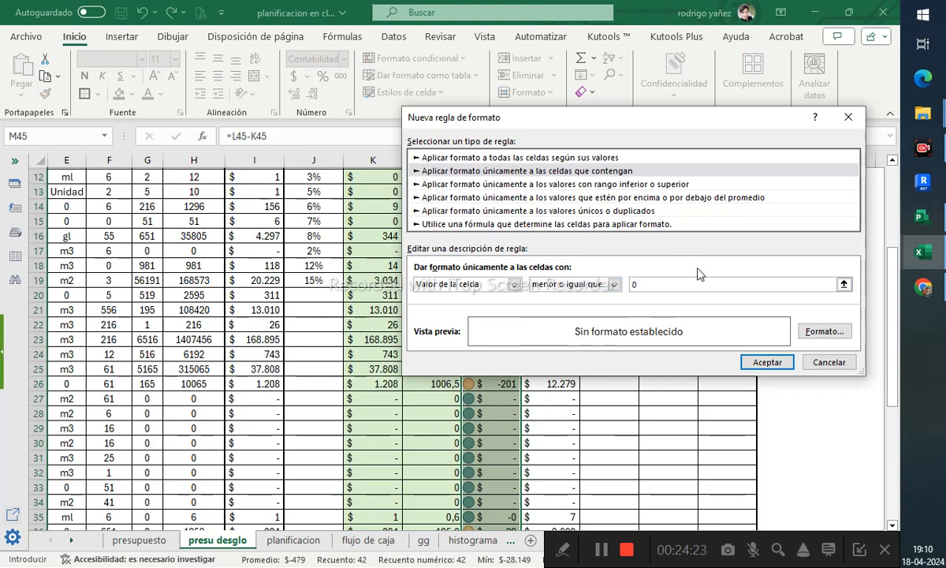
- Open the new rule's format and set its font style to bold italic
click(824, 332)
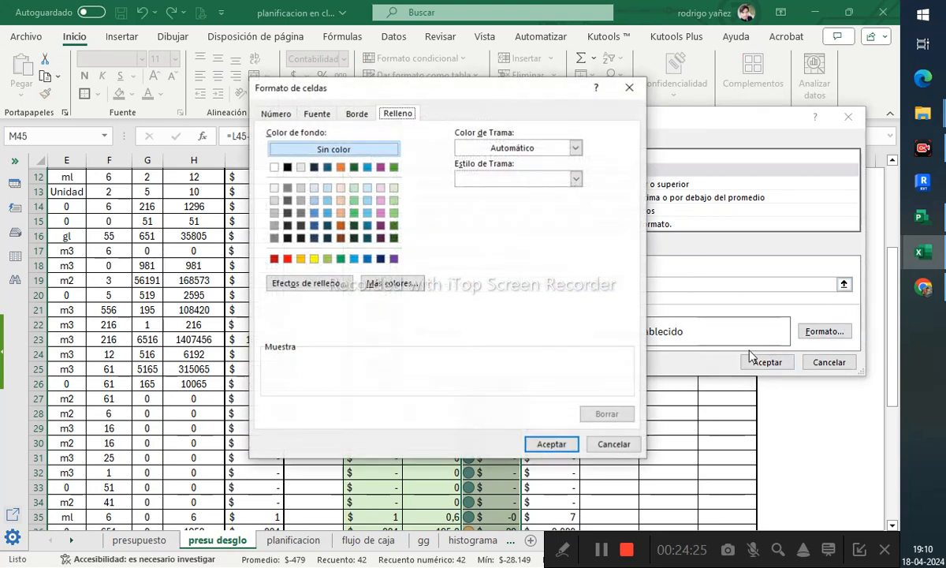
click(330, 115)
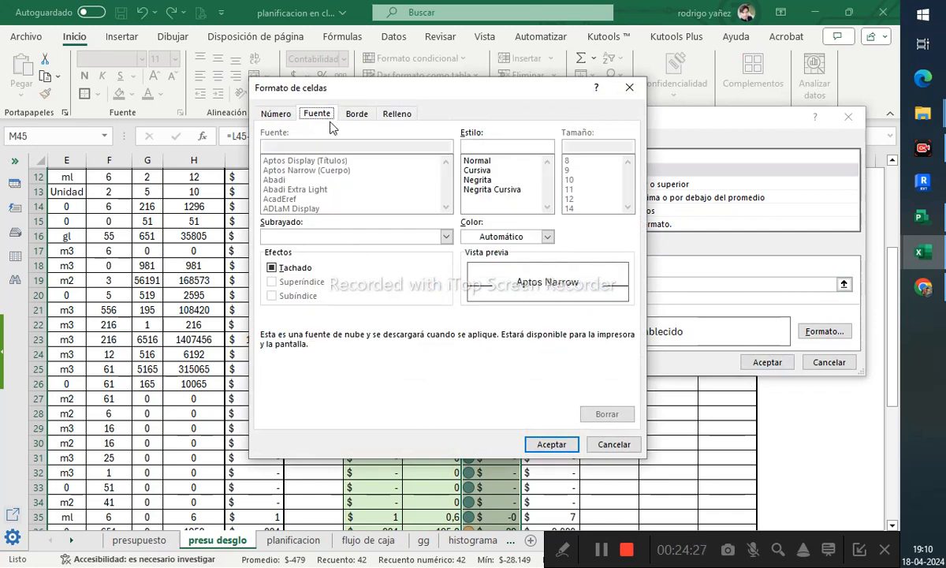
click(491, 189)
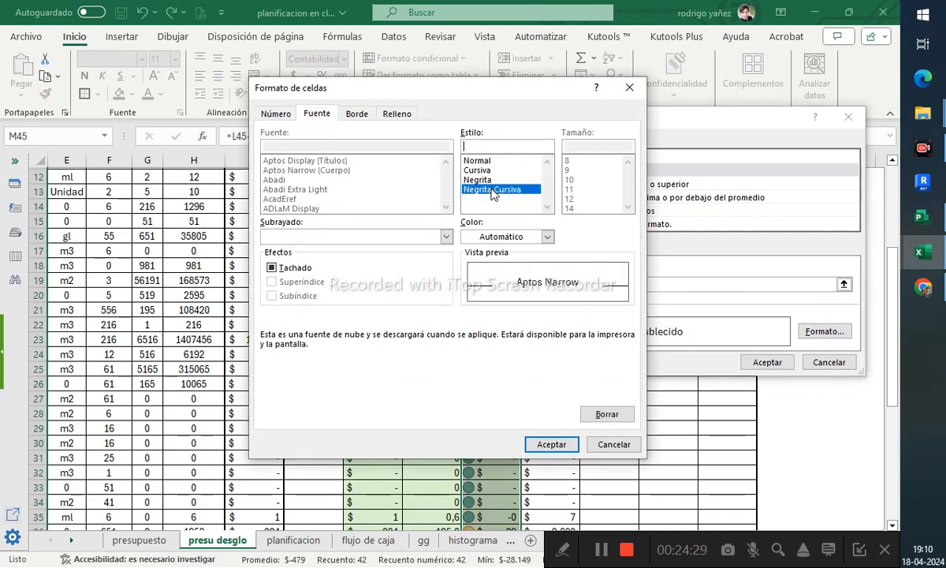
- Give the rule a red thin horizontal crosshatch pattern fill and confirm both the format and the rule
click(396, 114)
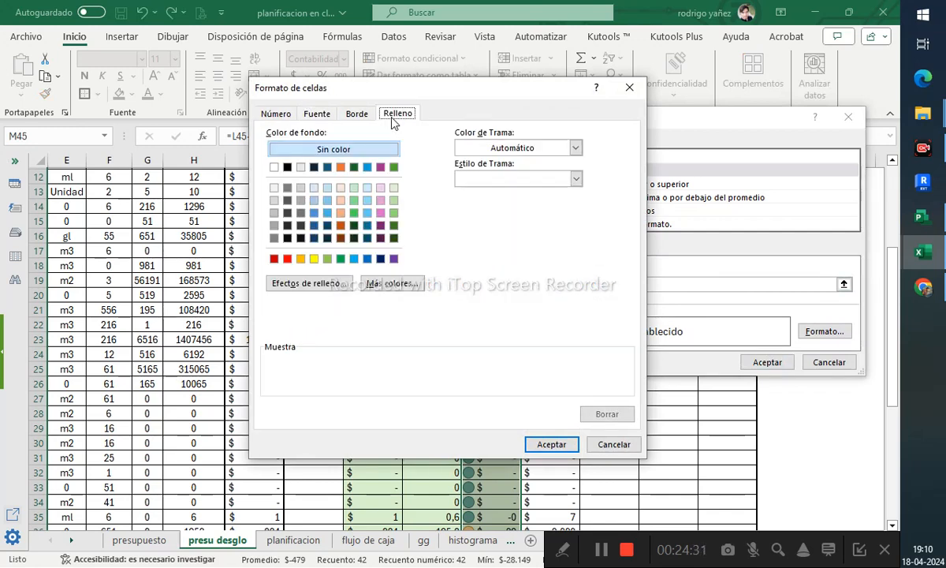
click(505, 149)
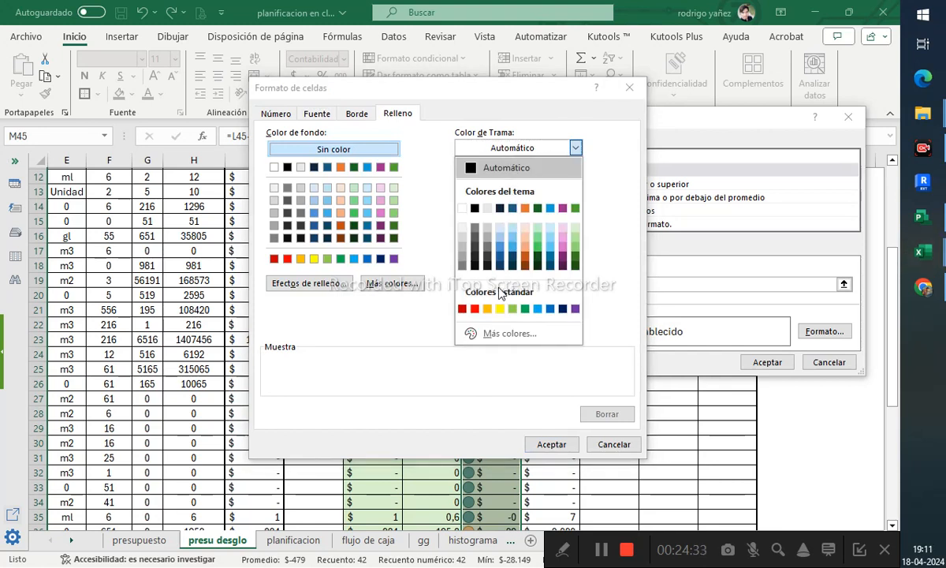
click(475, 308)
click(527, 179)
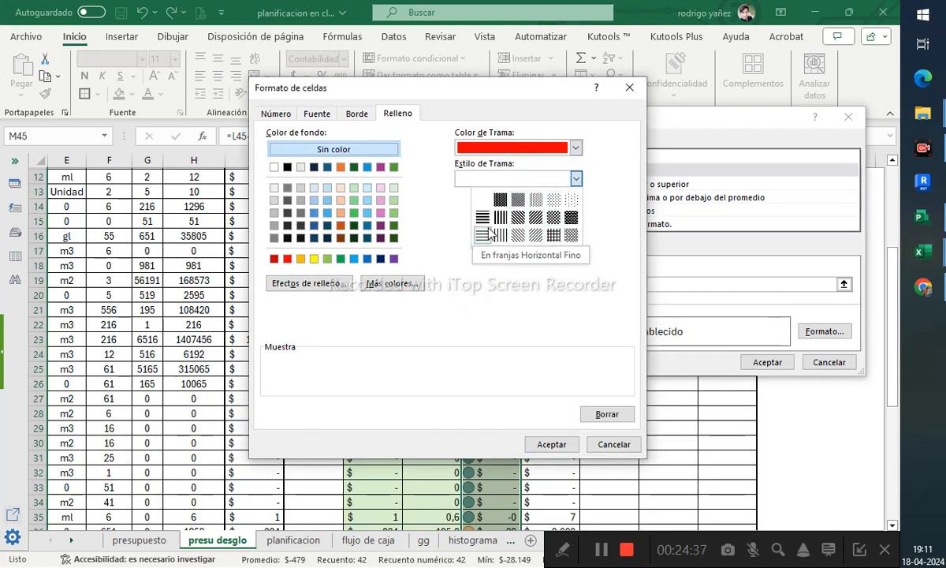
click(551, 238)
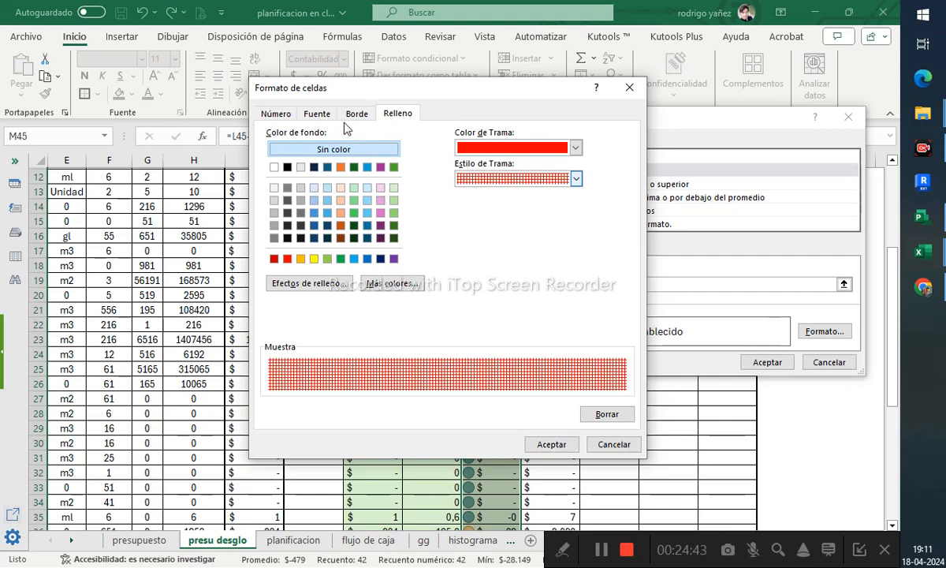
click(318, 115)
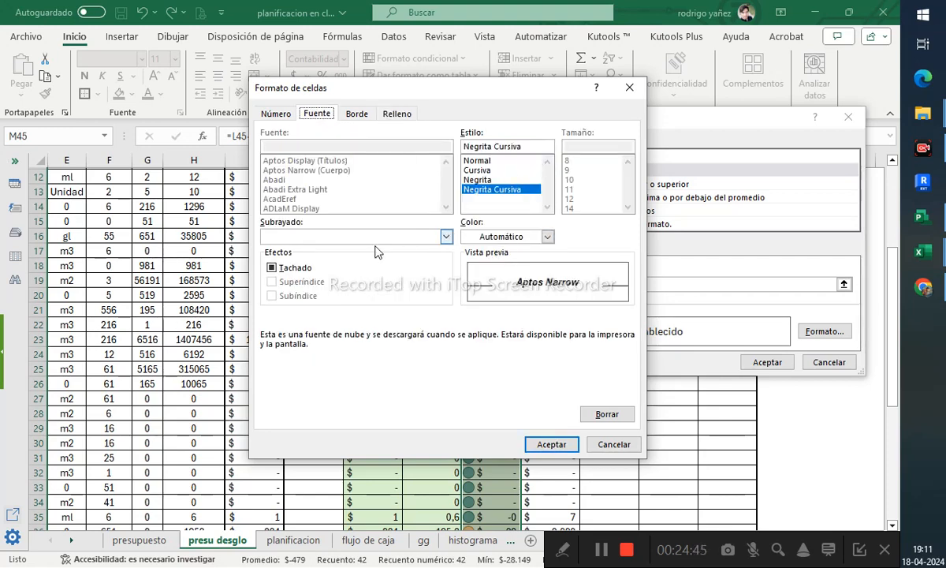
click(446, 238)
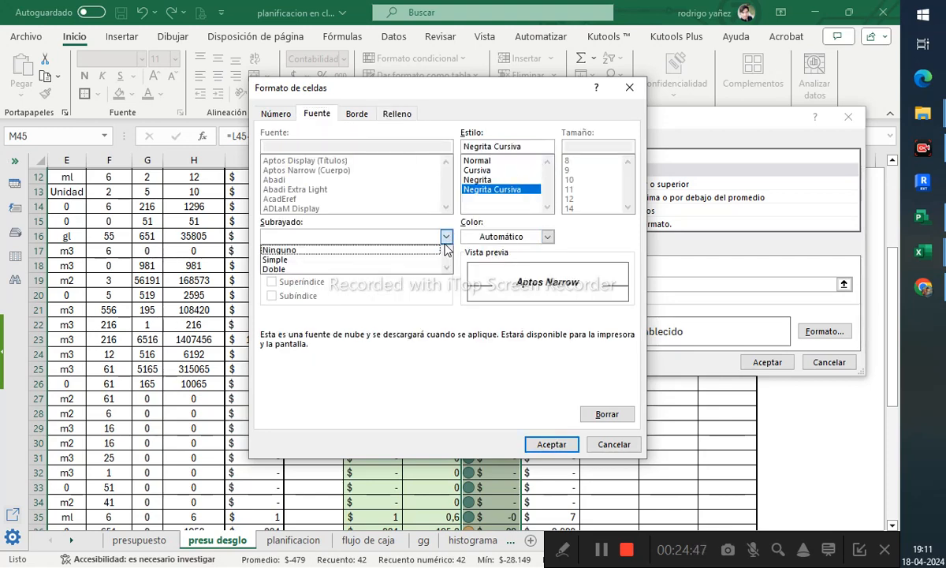
click(394, 115)
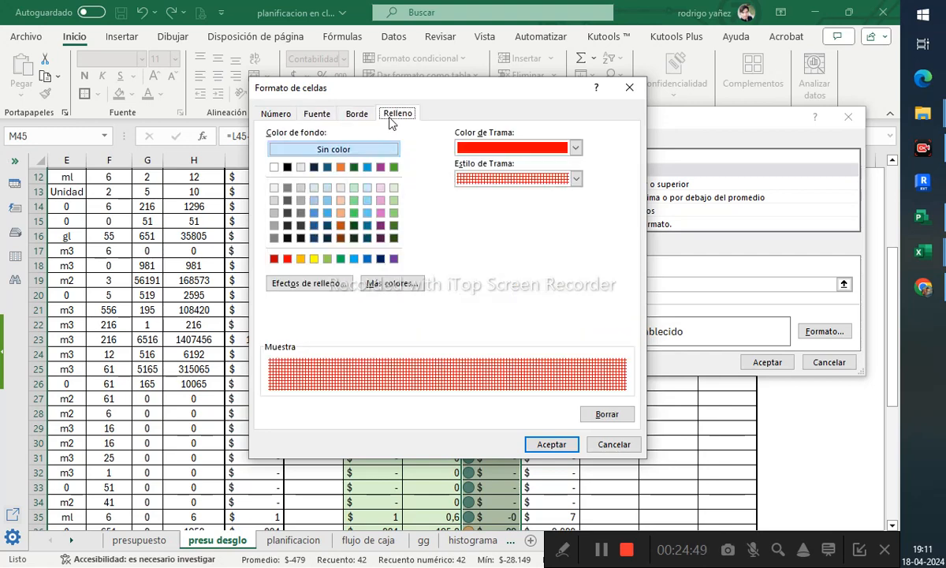
click(542, 442)
click(767, 362)
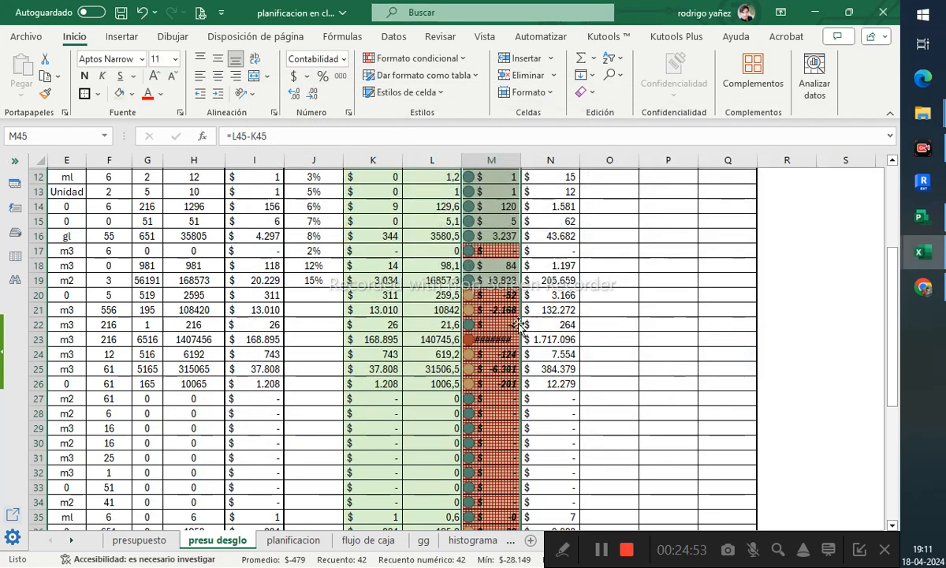
- Examine the highlighted column M results and the formulas behind the row 2 percentages and column J
click(487, 322)
click(509, 296)
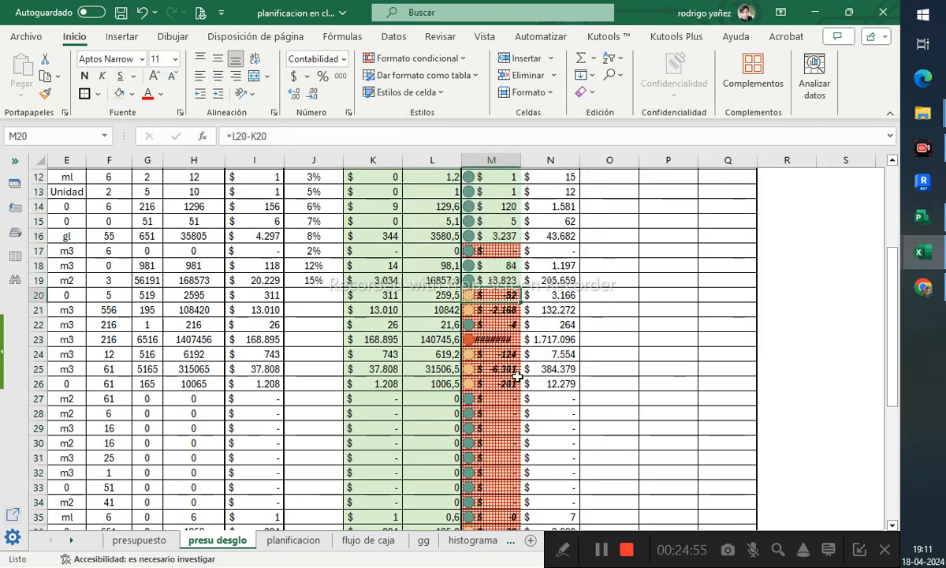
scroll(497, 353, down, 4)
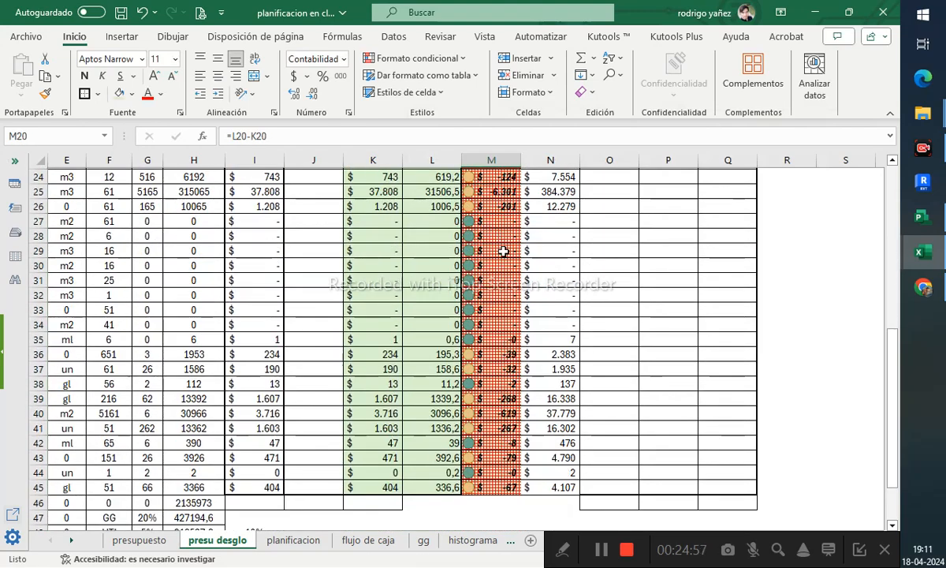
scroll(505, 251, up, 3)
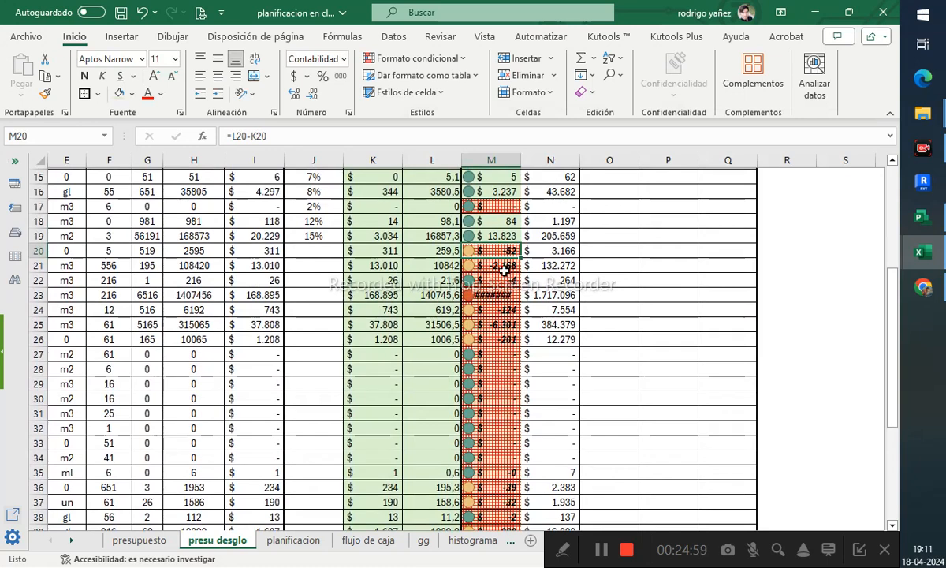
scroll(495, 265, up, 2)
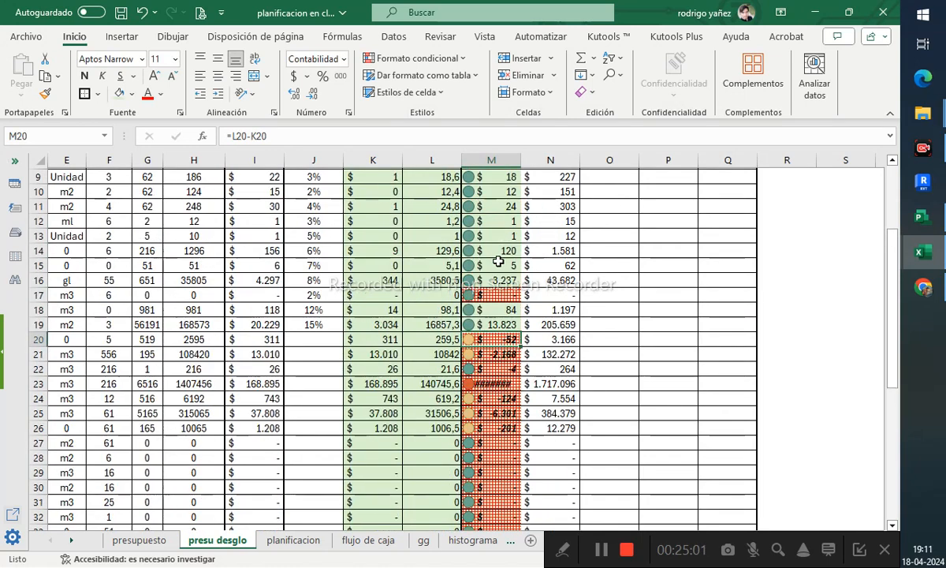
click(482, 292)
click(416, 307)
scroll(413, 256, up, 3)
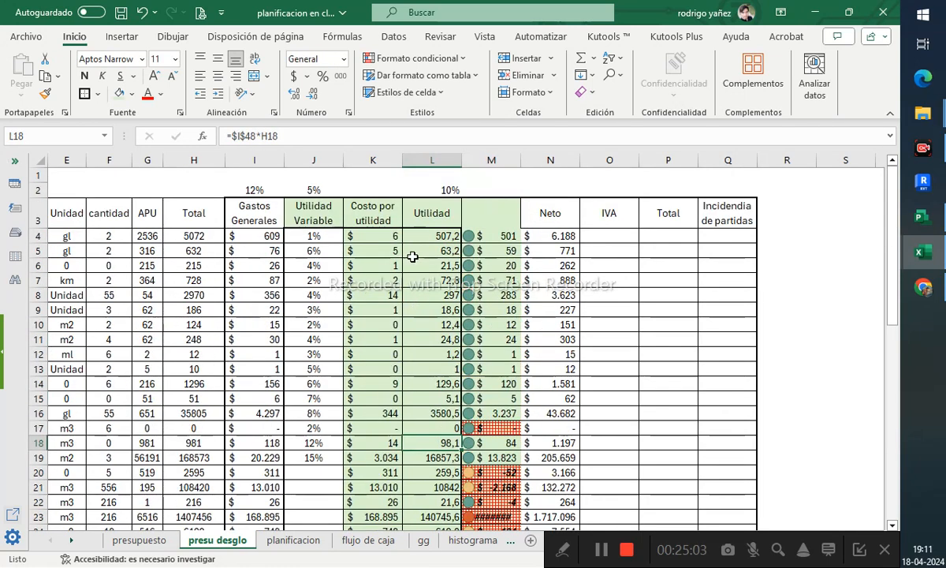
click(440, 294)
click(443, 190)
click(444, 278)
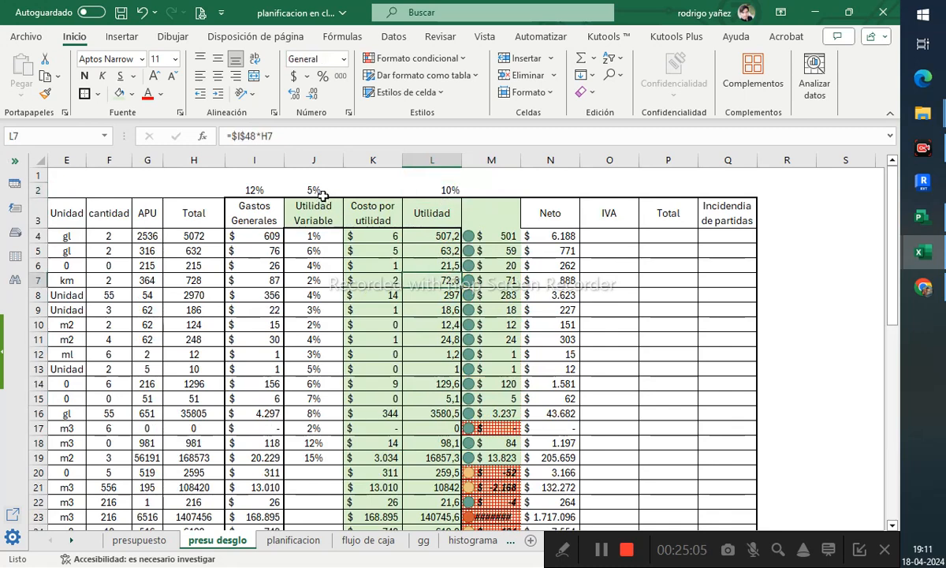
click(320, 191)
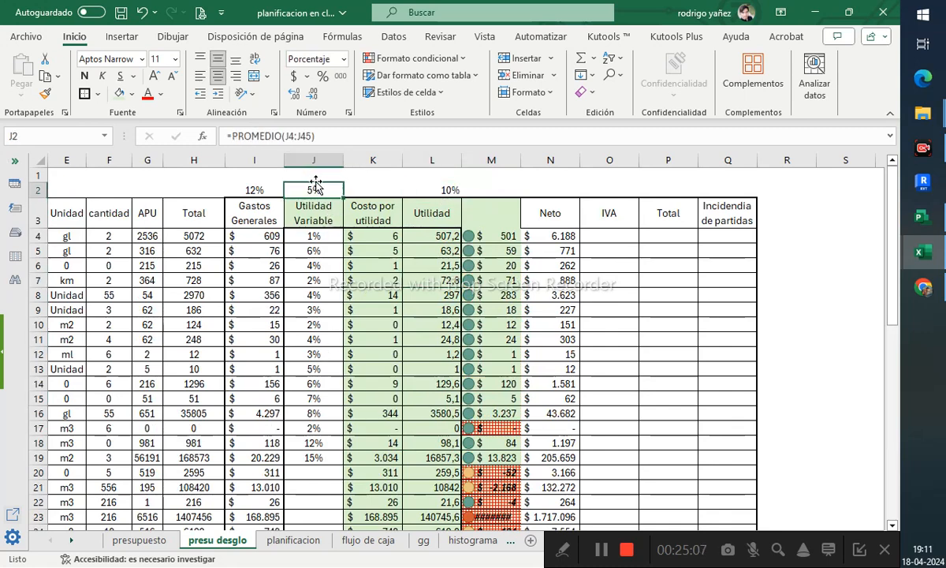
click(427, 191)
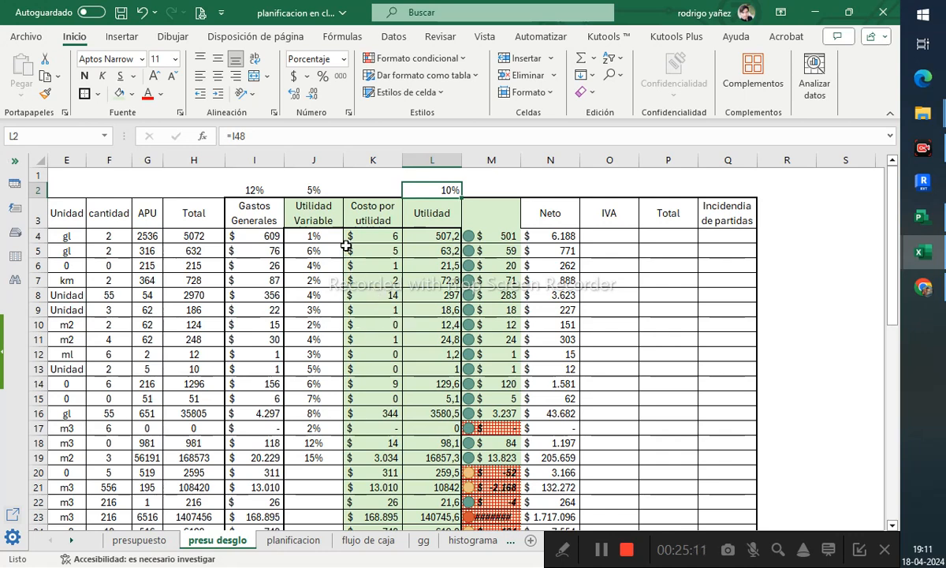
drag(313, 236, 310, 455)
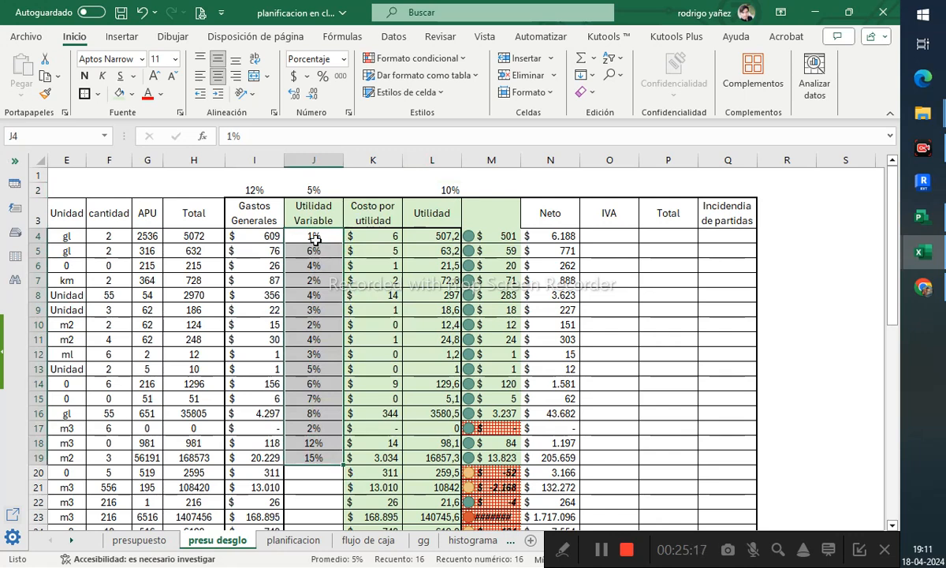
click(312, 191)
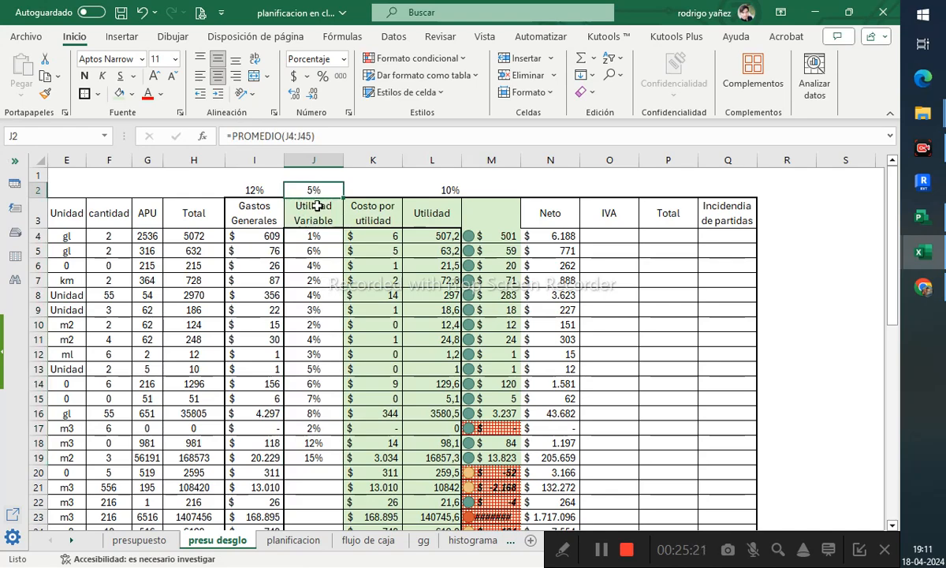
- Total the Costo por utilidad column in K46 with a SUMA of K4:K45
scroll(336, 350, down, 1)
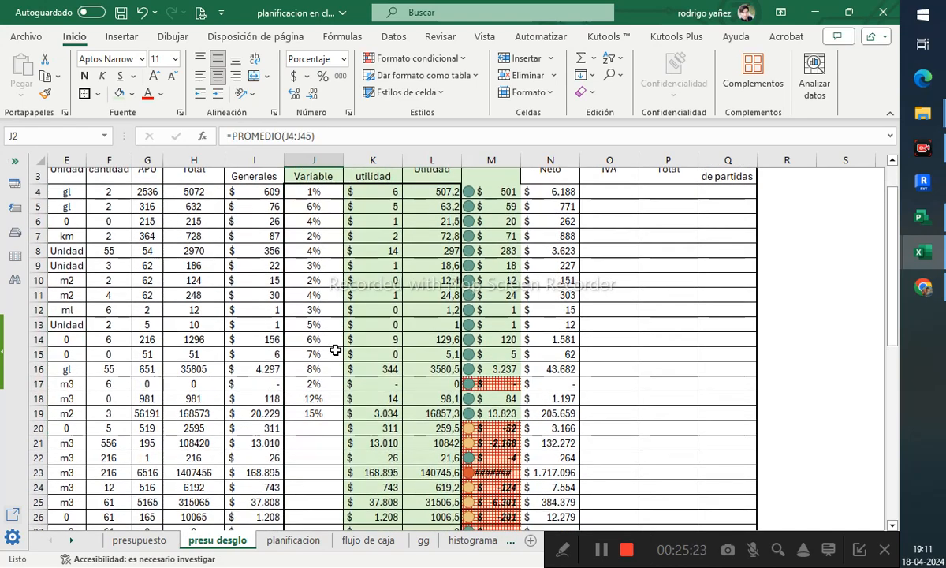
scroll(554, 348, down, 8)
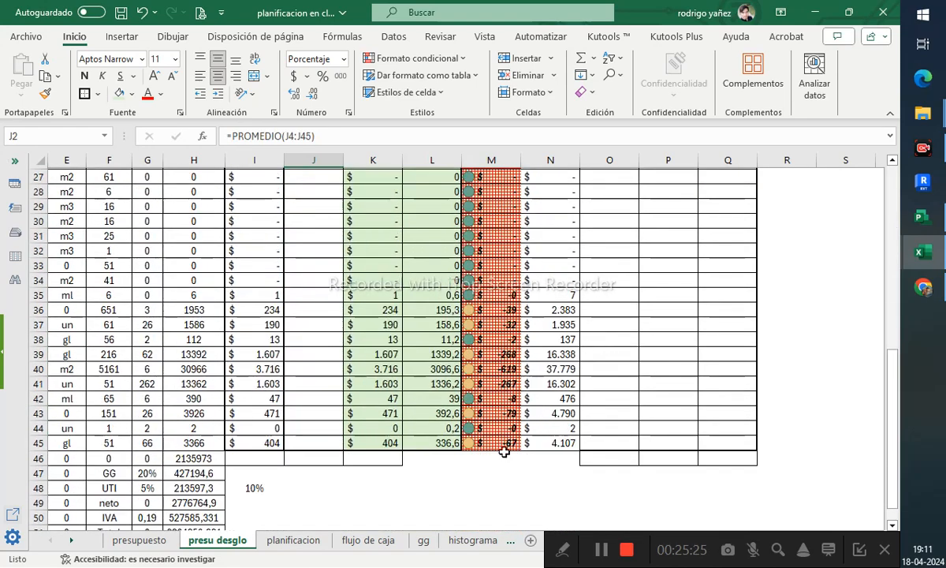
click(370, 464)
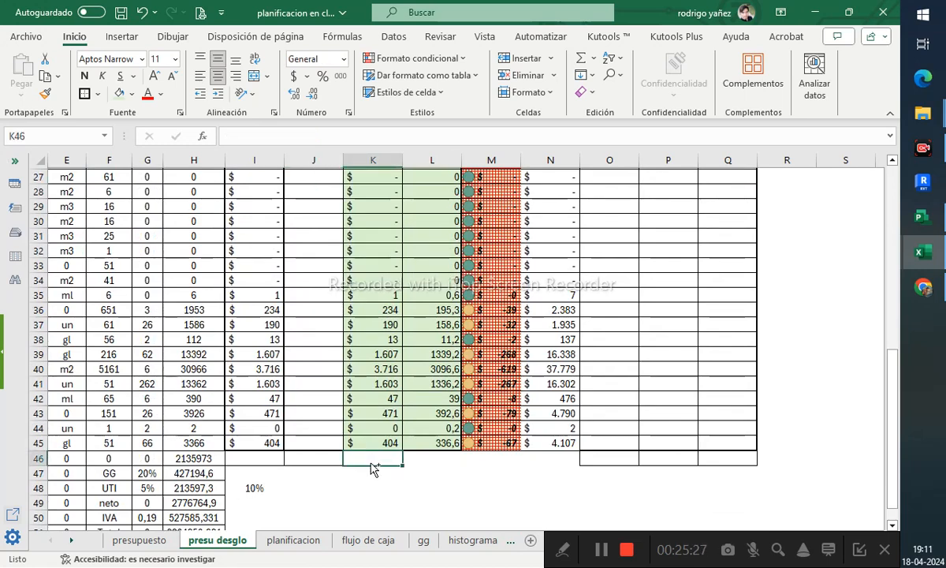
text(=sua()
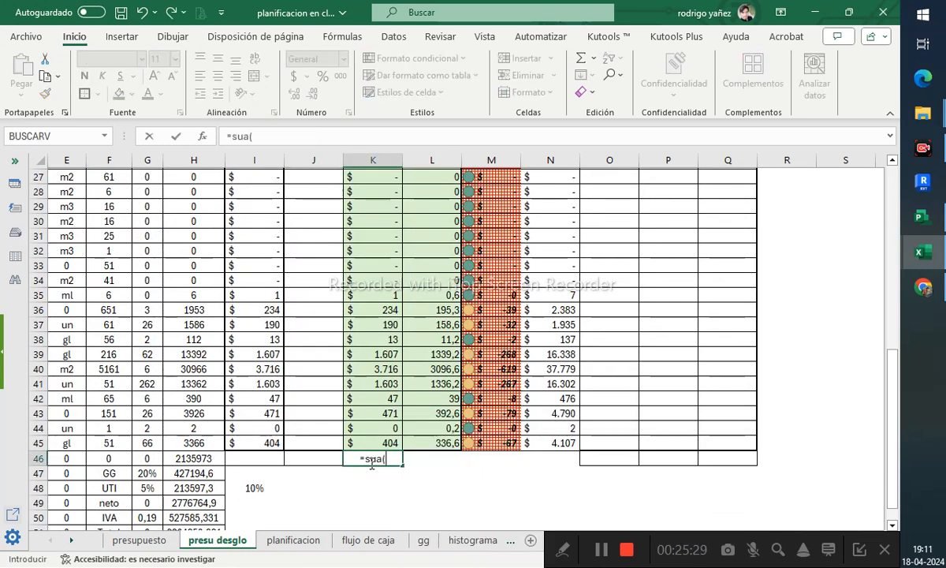
key(BackSpace)
key(BackSpace)
text(ma()
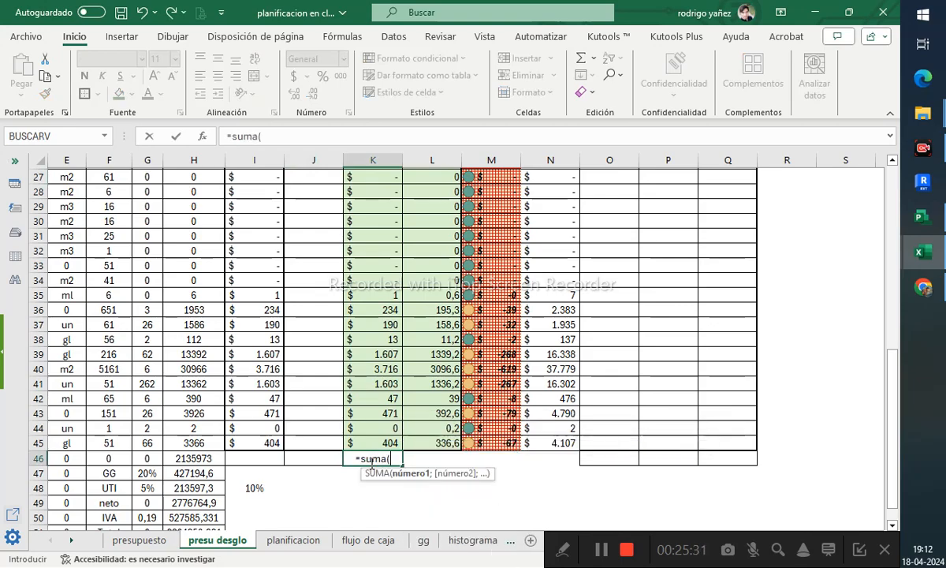
drag(369, 444, 371, 245)
key(Return)
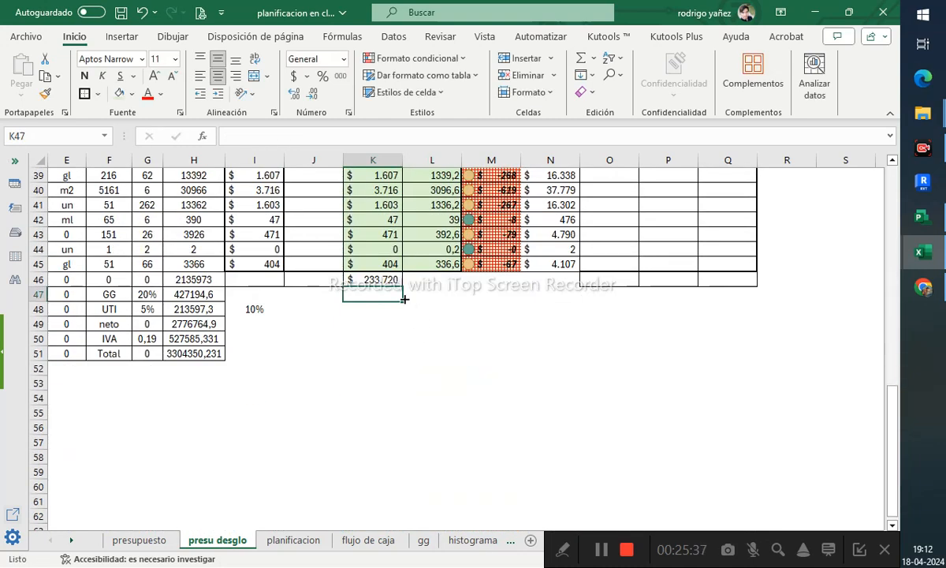
- Copy the K46 total across to L46 and M46
click(363, 261)
click(396, 282)
drag(402, 287, 488, 261)
click(487, 261)
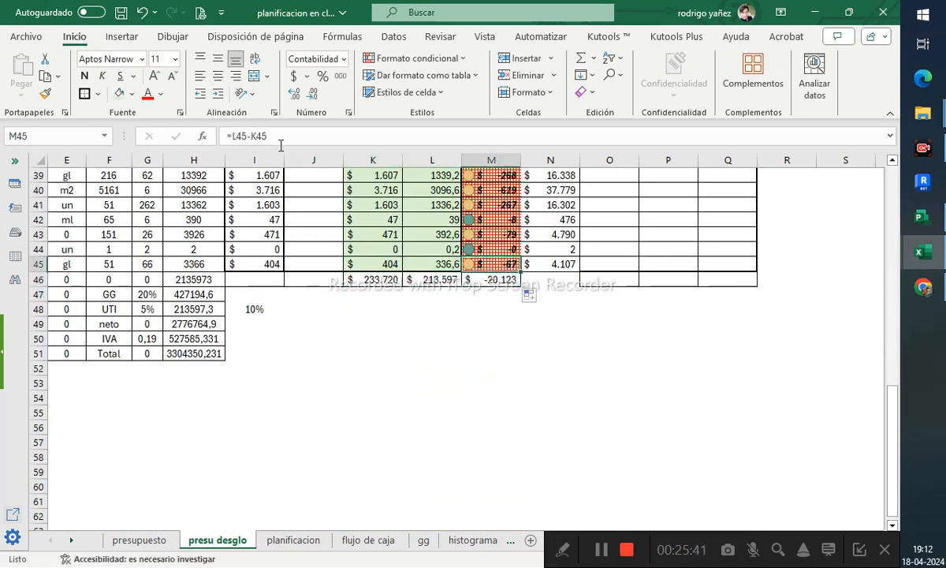
click(280, 142)
key(Escape)
click(493, 283)
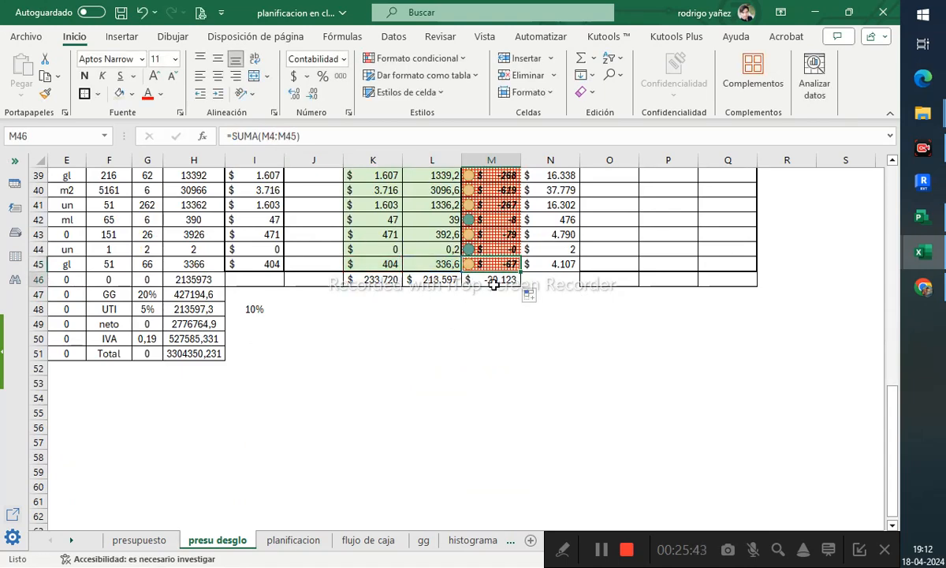
- Label the column M header in M3 as "Dierencia entre uti"
scroll(452, 345, up, 4)
scroll(493, 424, up, 9)
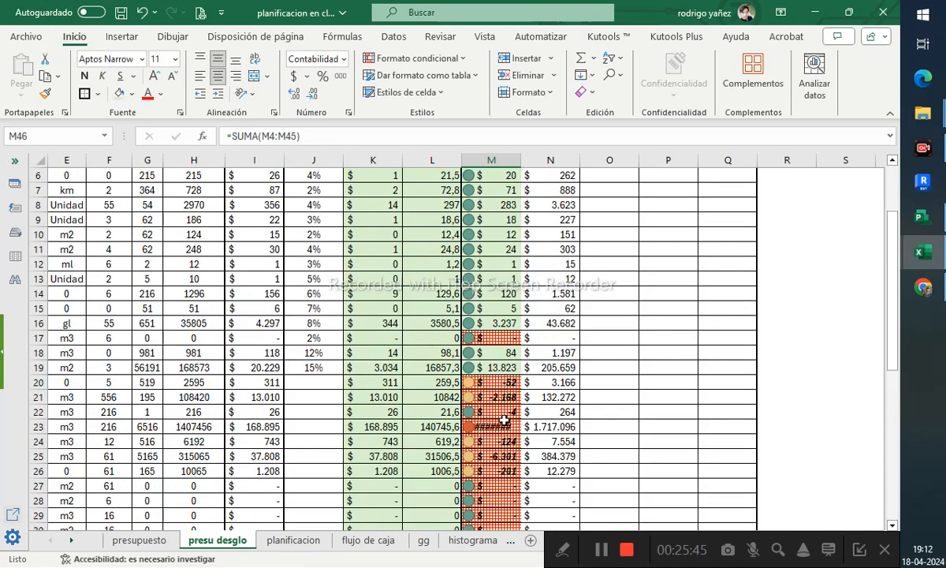
click(498, 217)
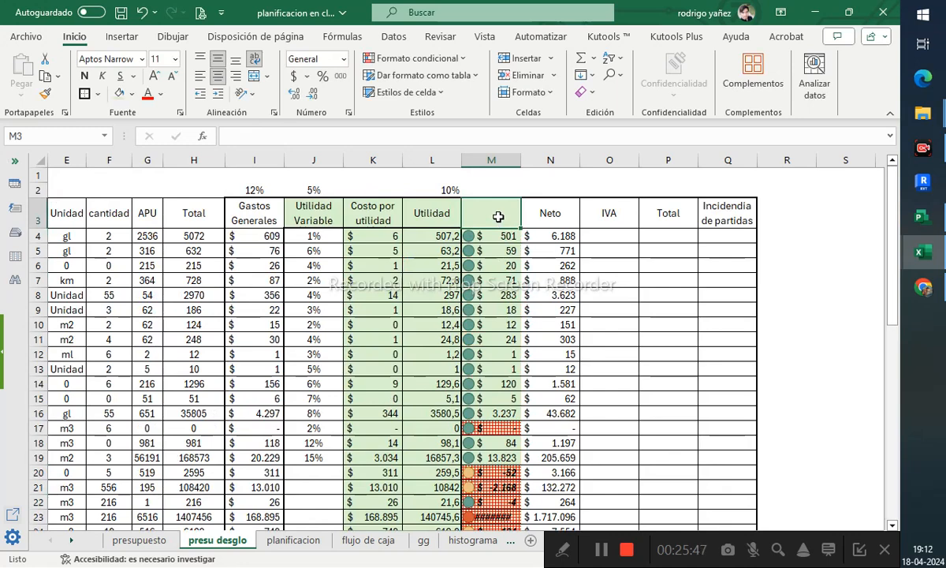
text(Dierenc)
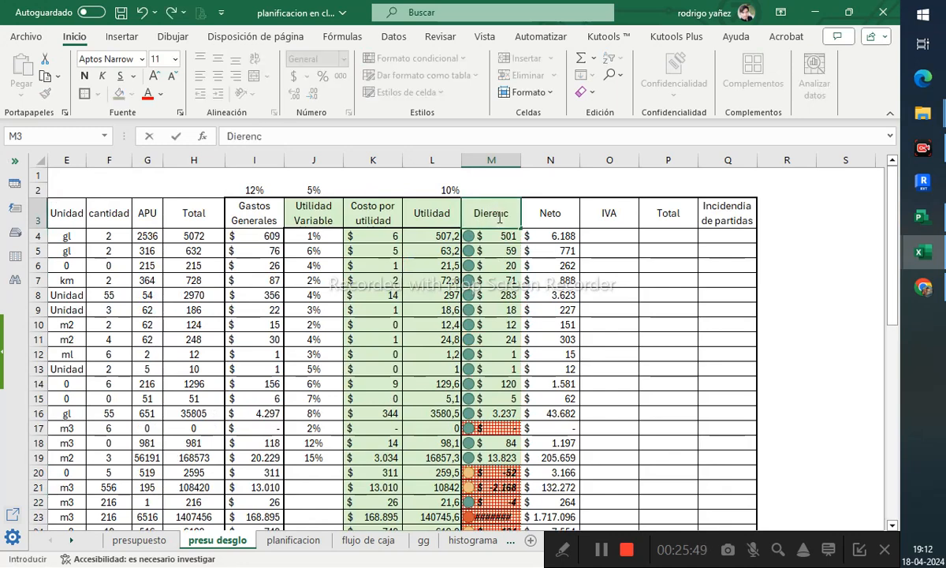
text(ia entre uti)
key(Return)
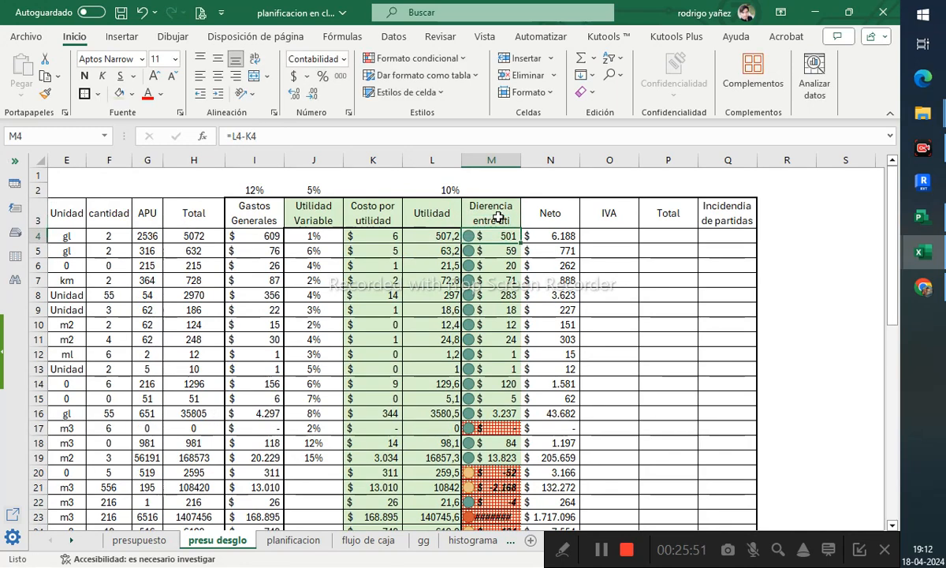
- Review the formulas in K4 and L4
key(Left)
key(Left)
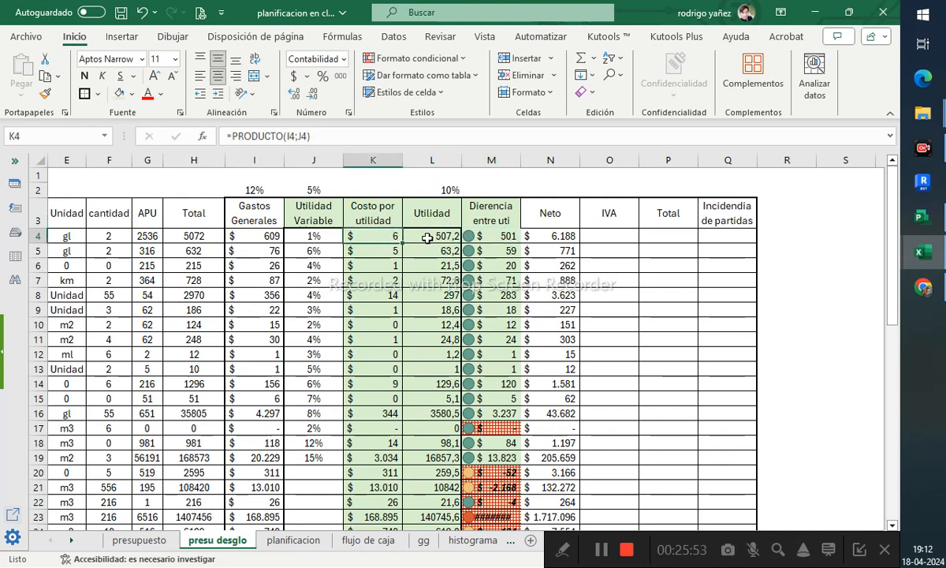
key(Right)
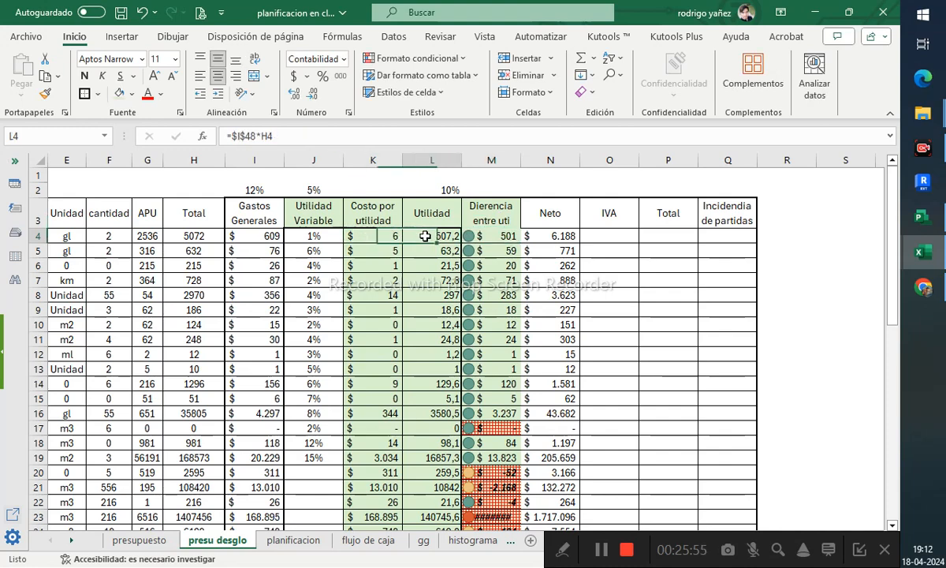
- Review the totals in row 46 for the Costo por utilidad, Utilidad and Dierencia entre uti columns
scroll(437, 244, down, 12)
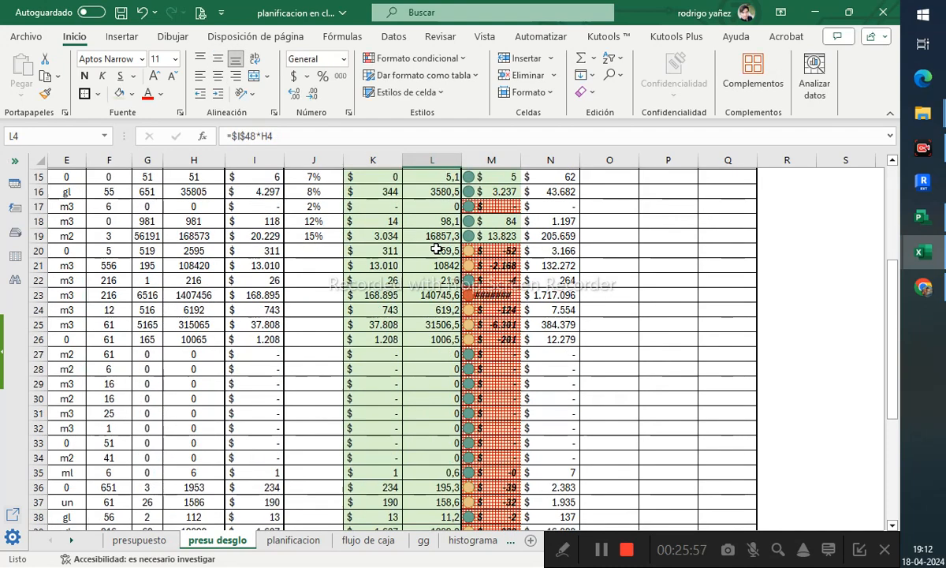
click(433, 325)
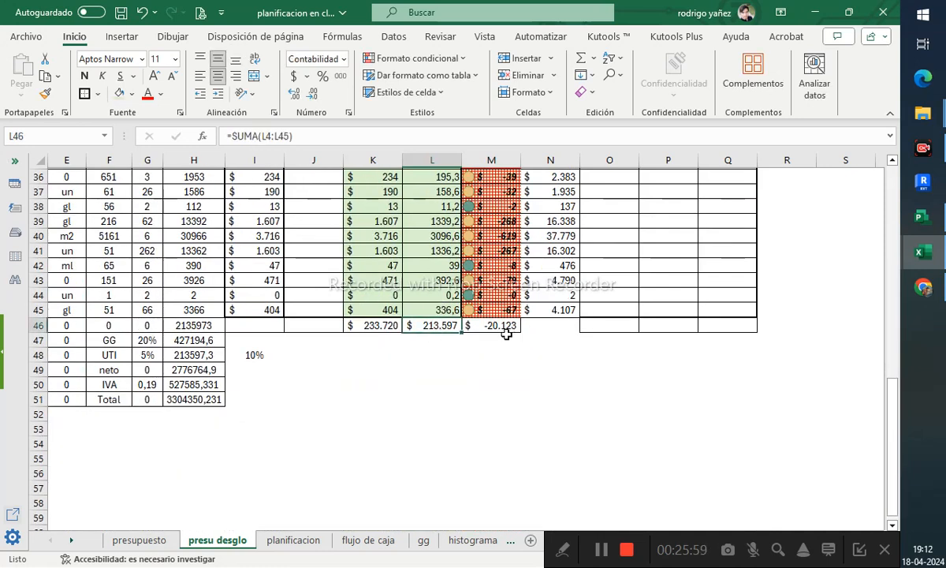
click(505, 326)
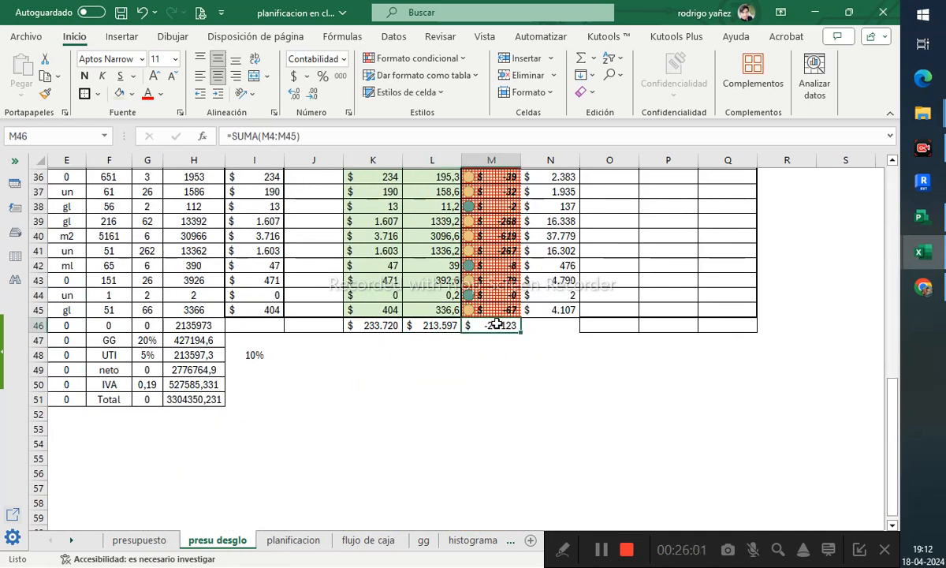
click(418, 325)
scroll(427, 318, up, 12)
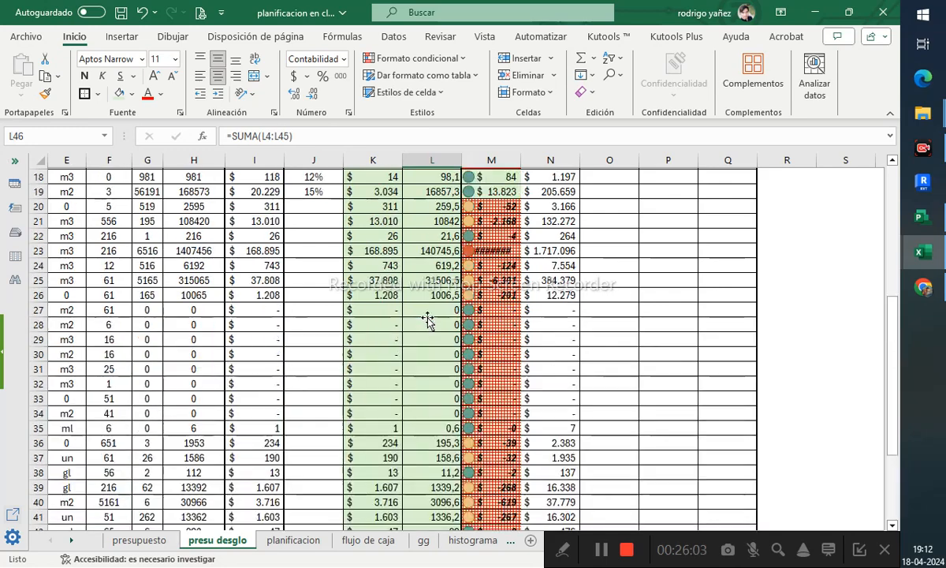
scroll(434, 316, down, 10)
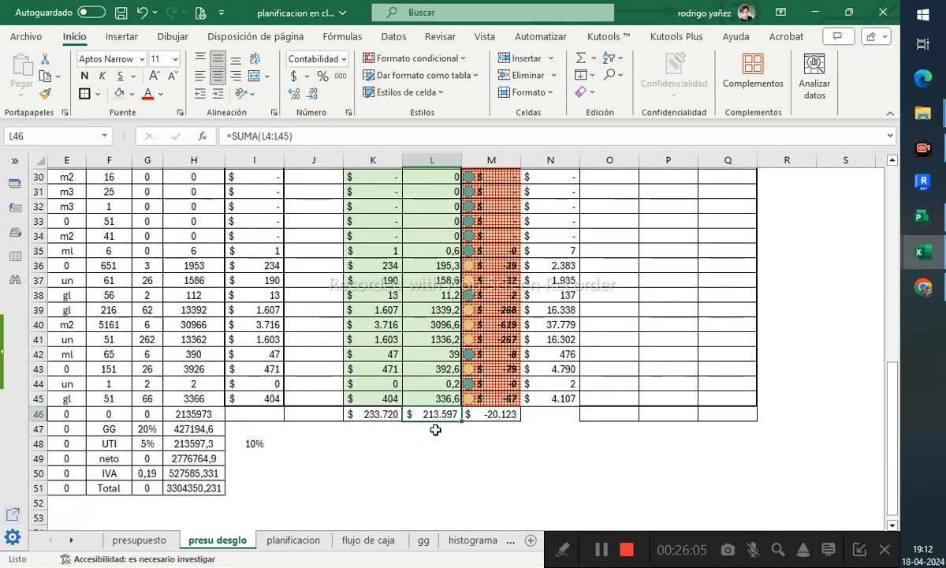
click(371, 413)
scroll(375, 357, up, 10)
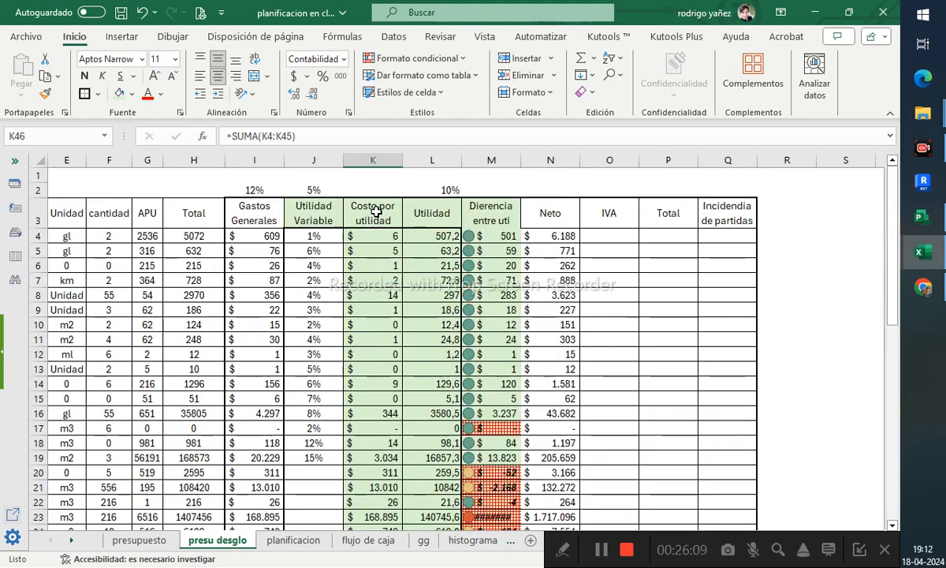
- Inspect the formula in K5 and recheck the K46 and M46 totals
click(384, 246)
click(312, 137)
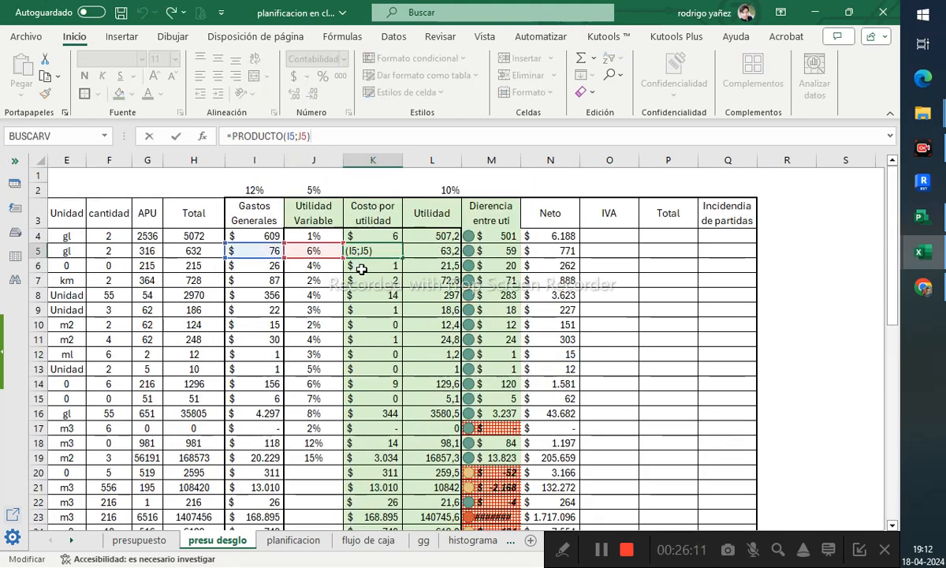
key(Escape)
scroll(435, 359, down, 12)
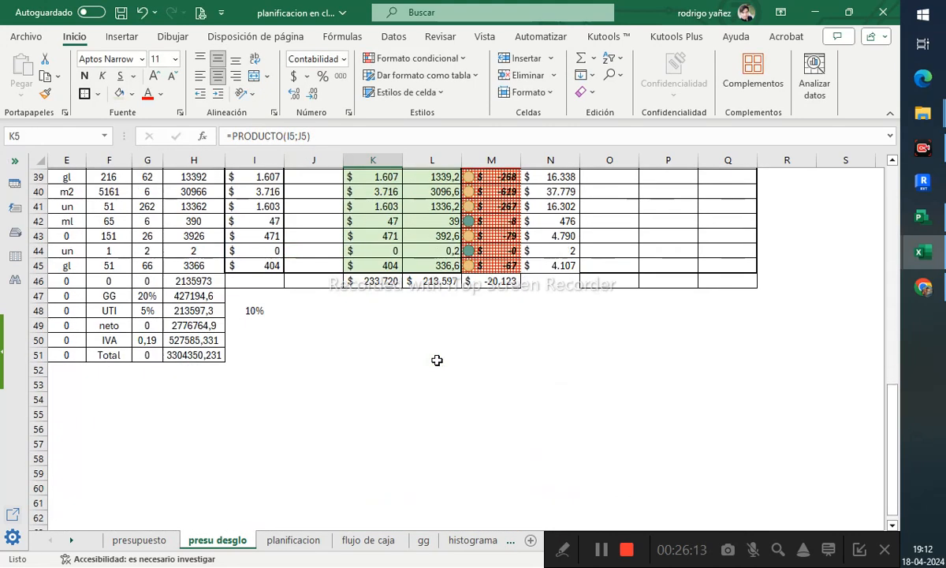
click(377, 279)
scroll(383, 326, up, 10)
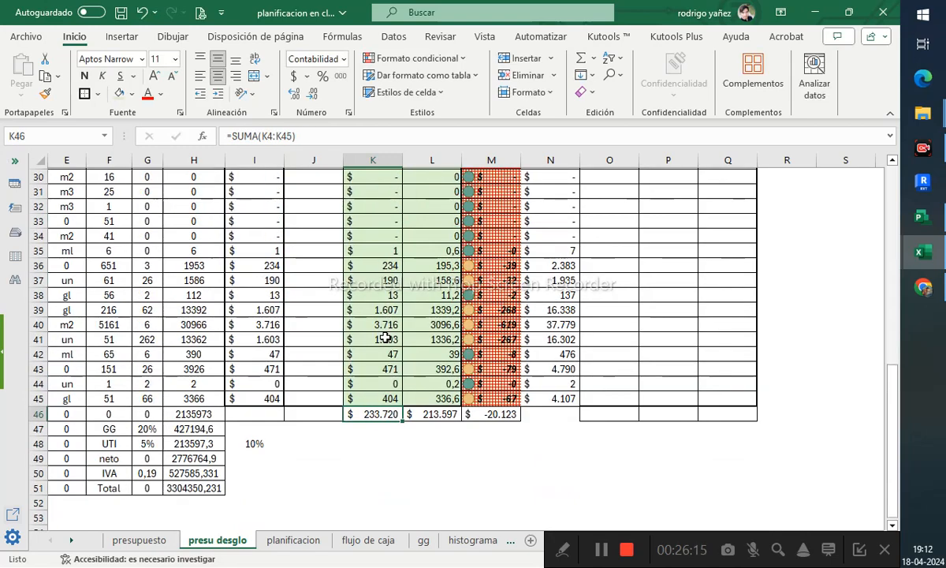
scroll(386, 333, down, 6)
click(485, 457)
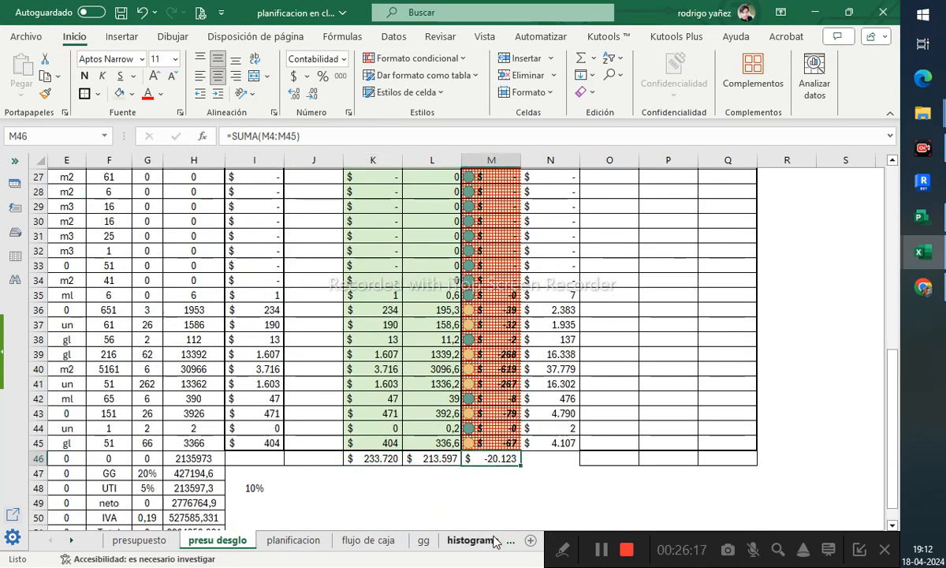
scroll(445, 332, up, 9)
scroll(489, 268, down, 3)
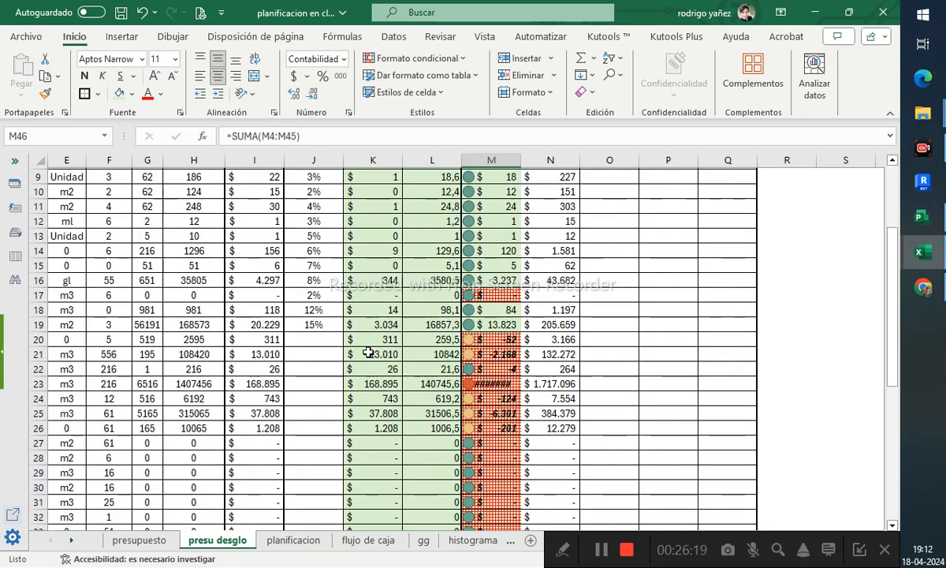
- Enter Utilidad Variable percentages in J20:J36, starting with 2, 3, 1, 4, 2 and 1 for rows 20 to 25
click(312, 338)
scroll(327, 367, down, 6)
scroll(329, 411, up, 5)
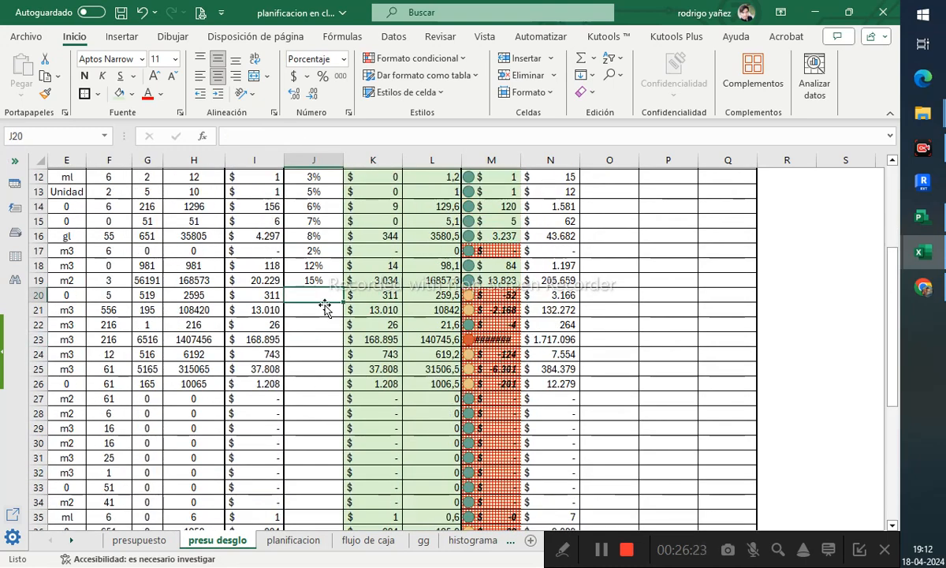
text(2 3 1 4 2 1 )
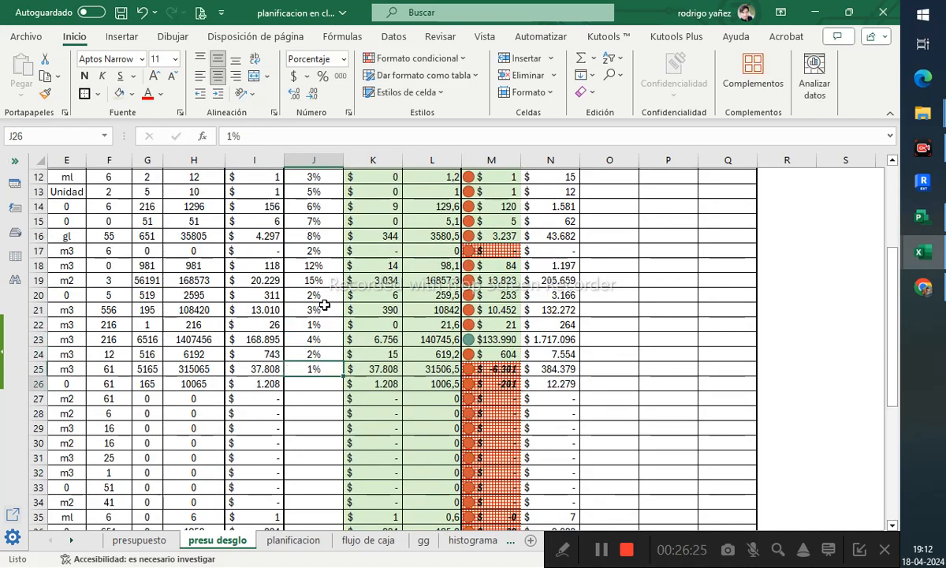
text(2  2 3 1 5 2 )
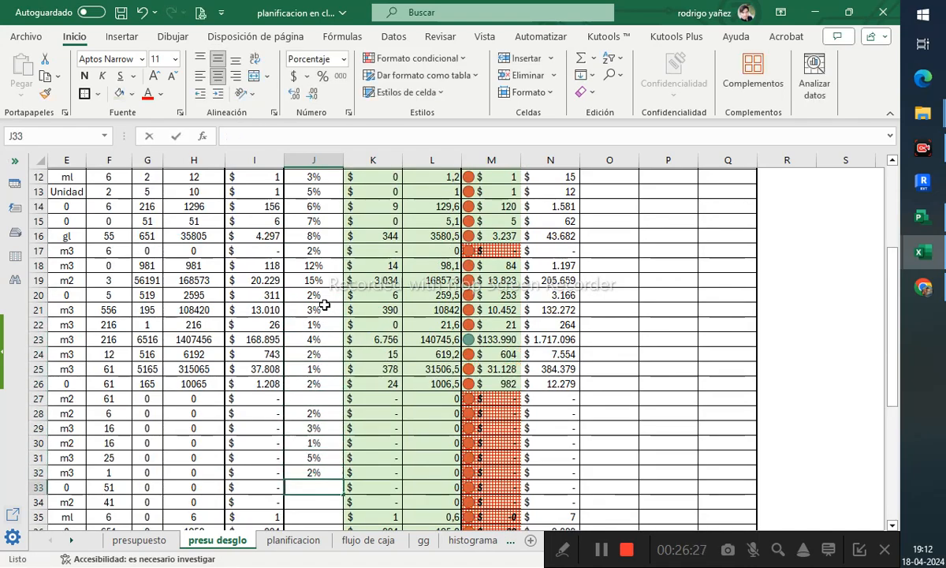
text(1  54 1)
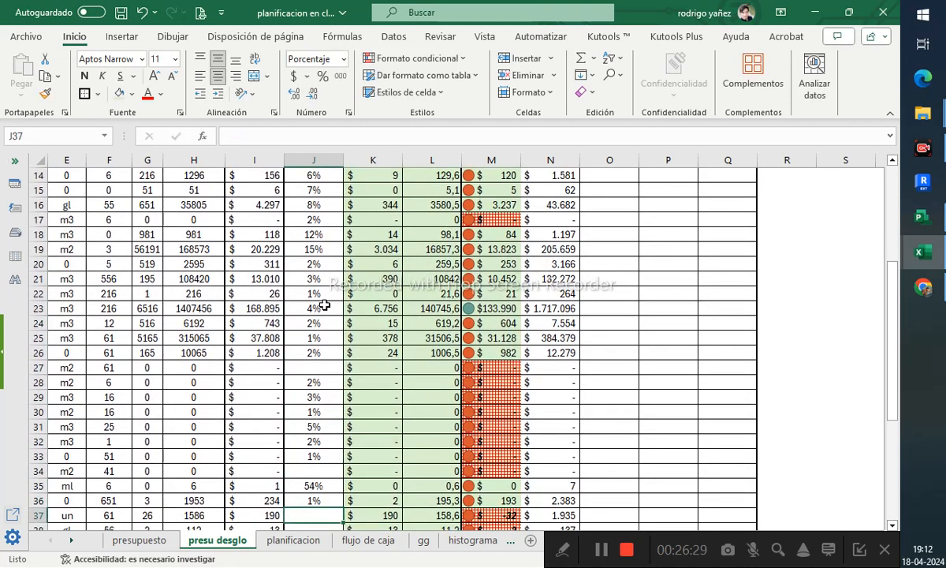
- Re-enter J35 as 1% and set the Utilidad Variable of rows 36 to 45 to 1%
key(Up)
key(Up)
text(1  1 1 1 1 1)
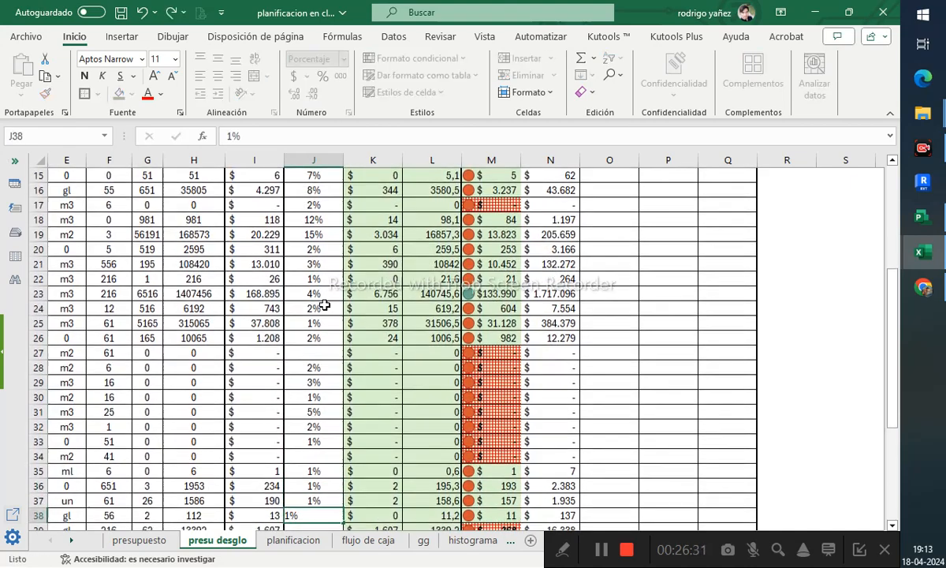
key(Return)
text(1)
key(Return)
text(11)
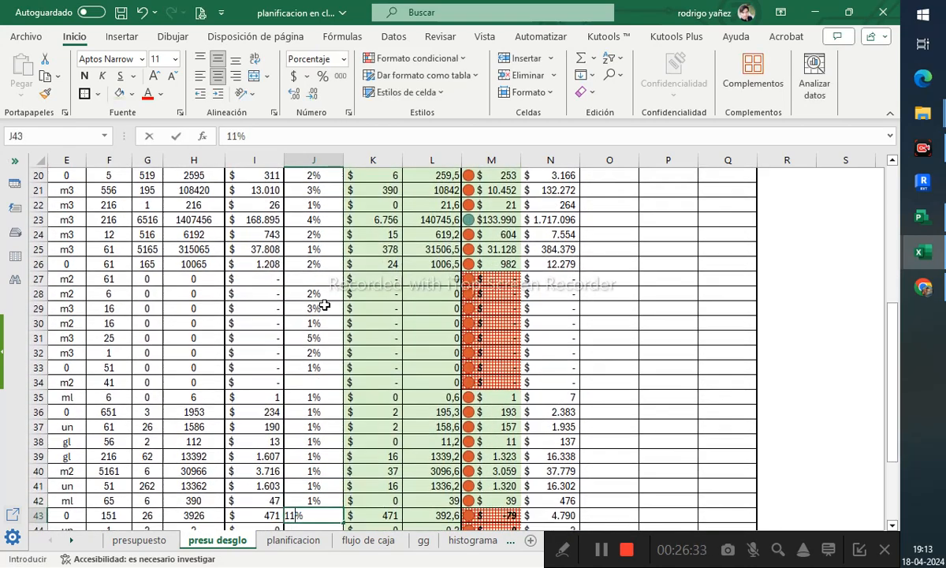
key(BackSpace)
key(Return)
scroll(313, 299, down, 2)
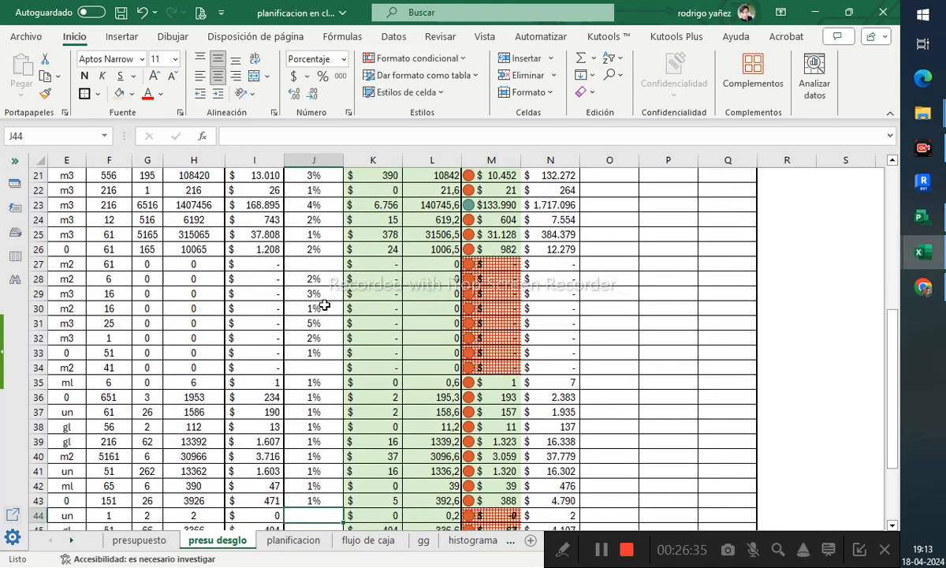
text(1)
key(Return)
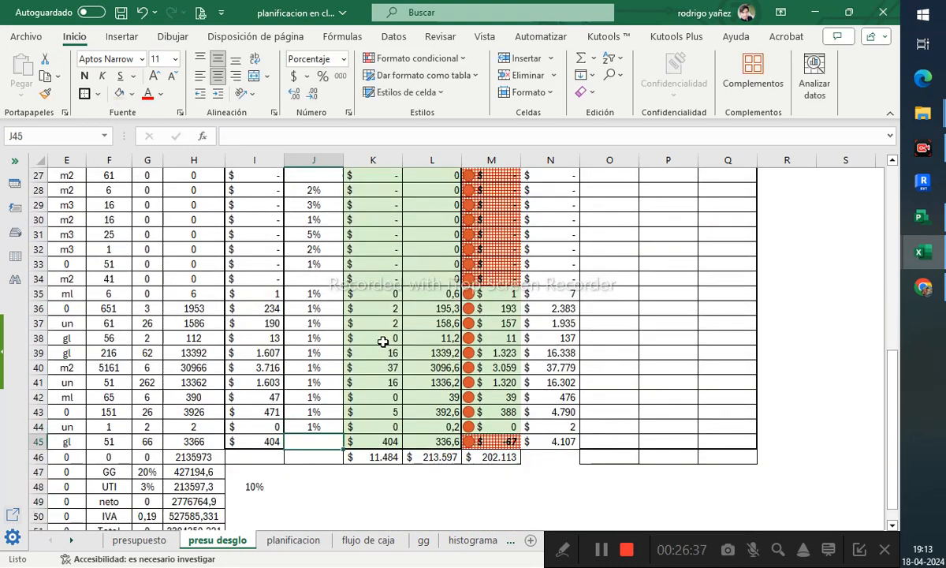
text(1)
key(Return)
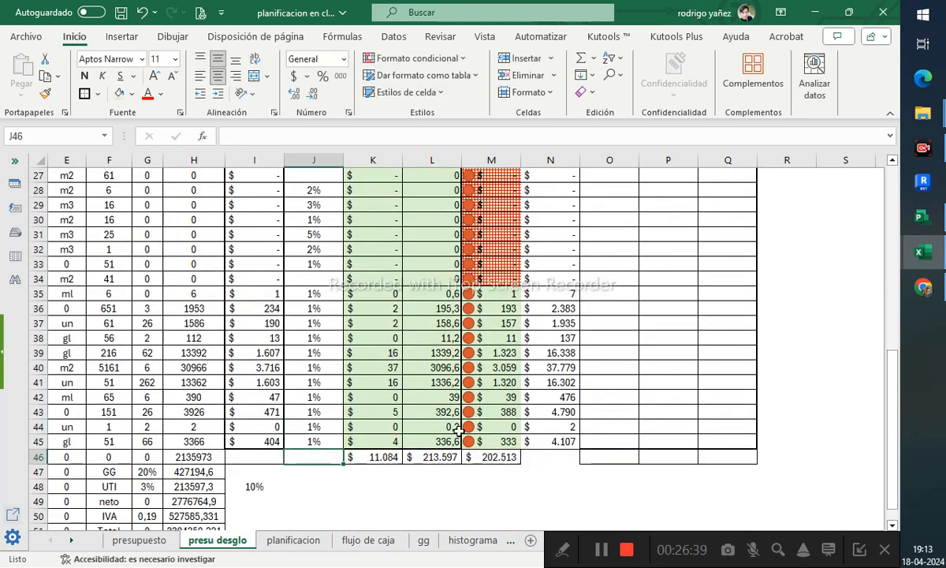
- Review the recalculated totals in K46, L46 and M46
click(488, 472)
key(Up)
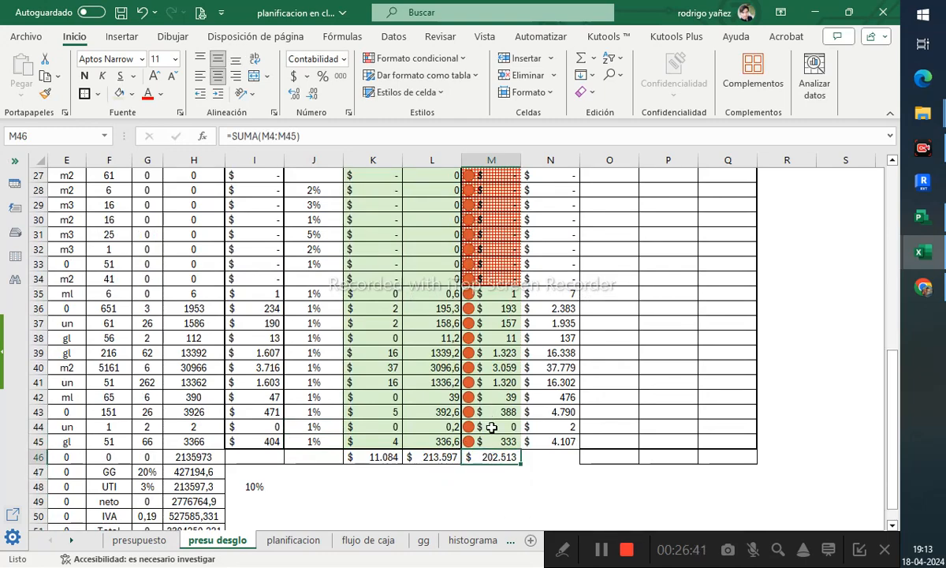
click(491, 426)
click(499, 457)
scroll(474, 355, up, 9)
scroll(458, 268, down, 8)
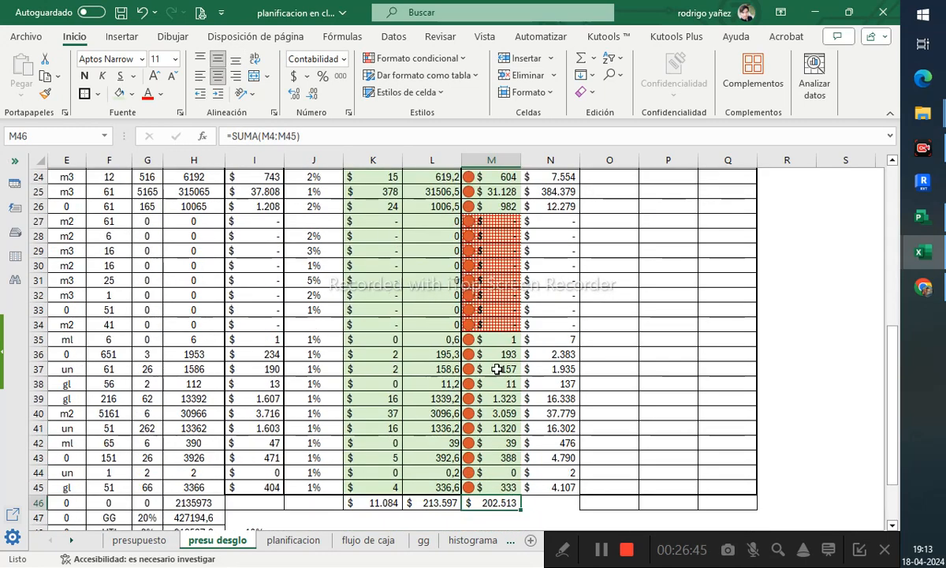
click(447, 503)
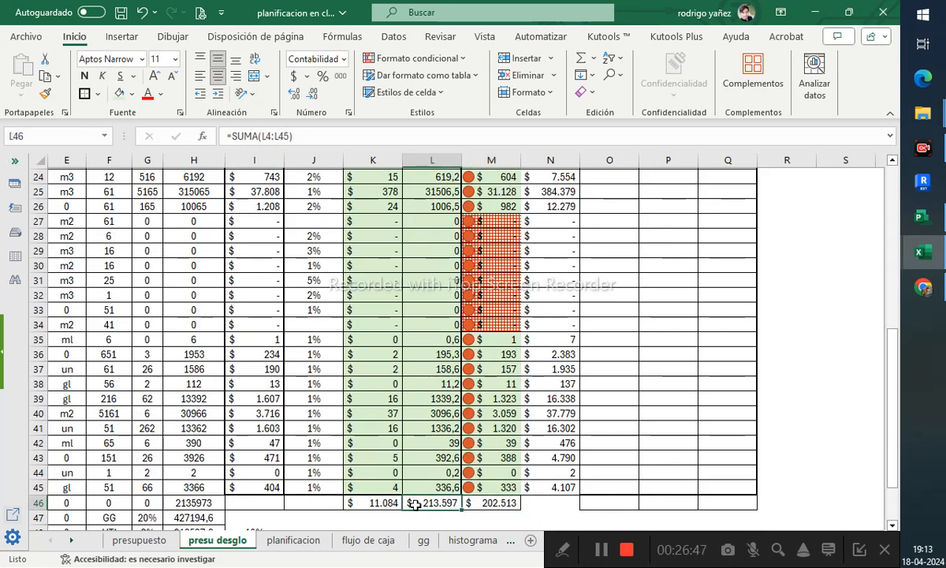
click(368, 503)
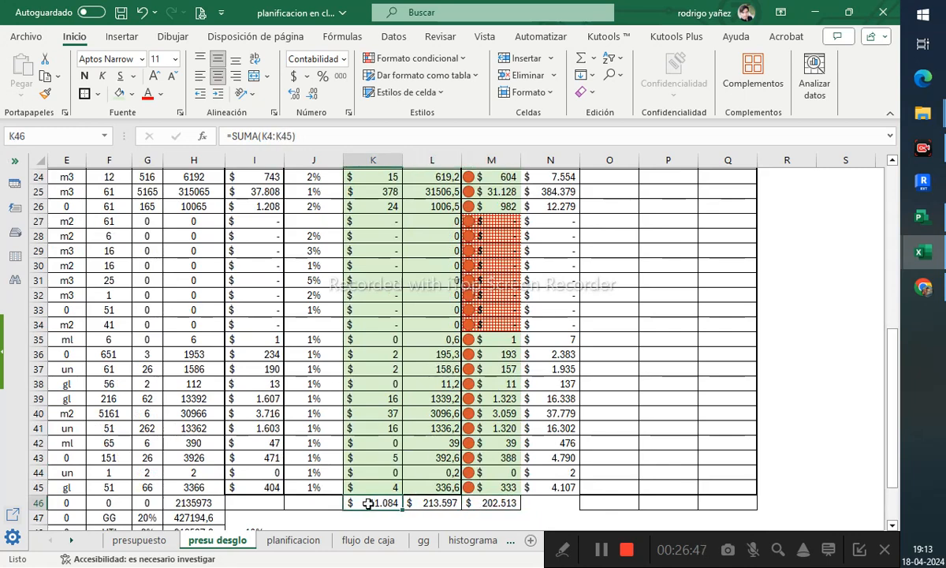
click(442, 502)
scroll(447, 492, up, 8)
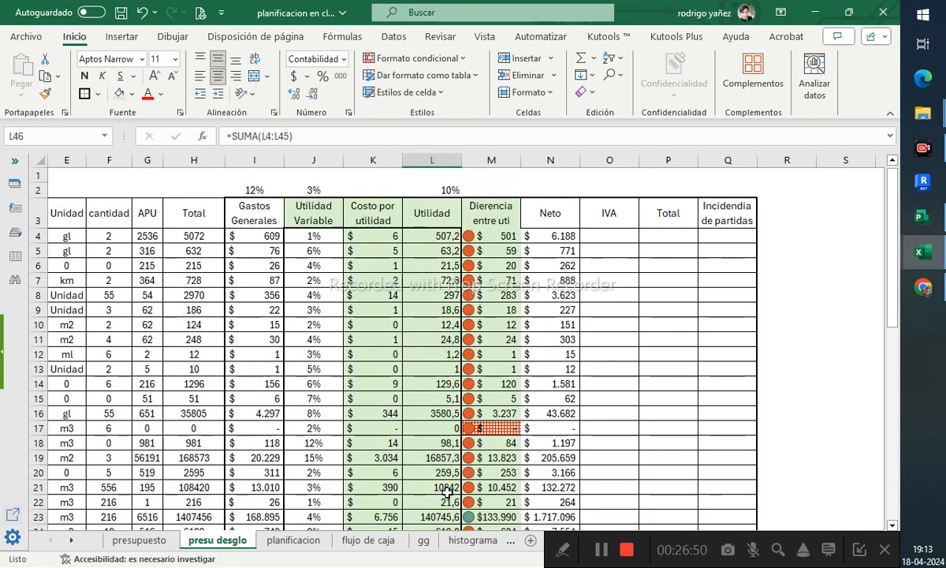
- Apply all borders to the range L3:N45
click(449, 208)
scroll(505, 315, down, 10)
shift+click(551, 354)
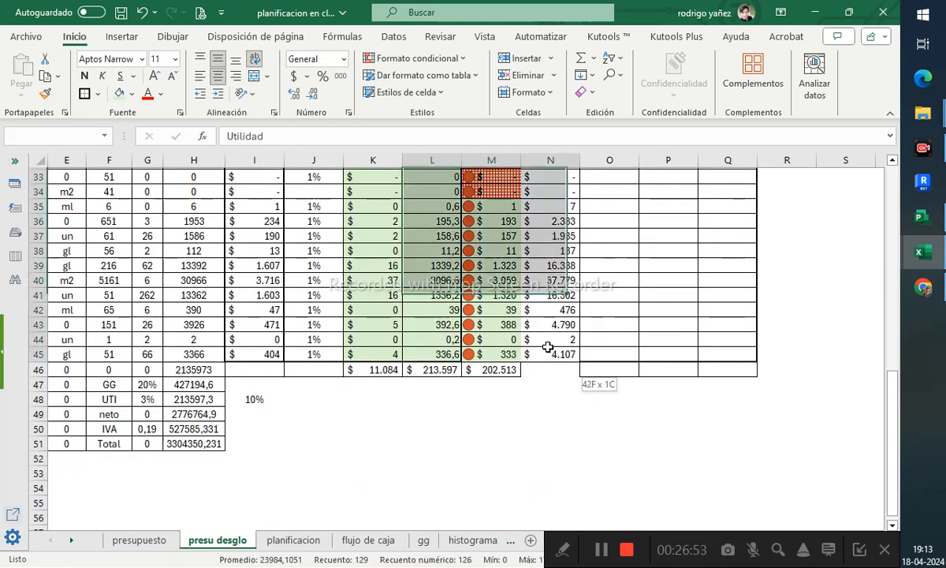
click(98, 93)
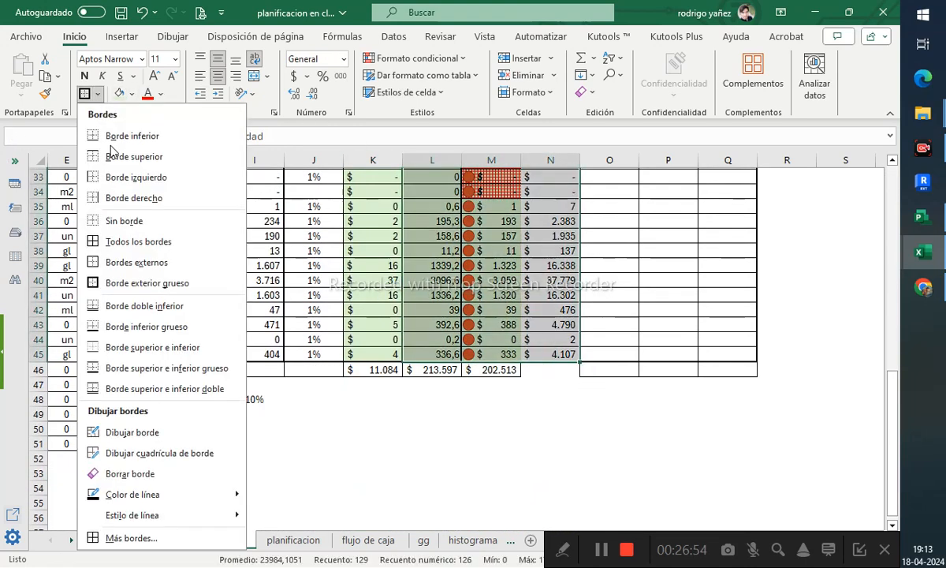
click(138, 241)
- Inspect the formulas in N4 and M4
scroll(533, 236, up, 11)
click(533, 236)
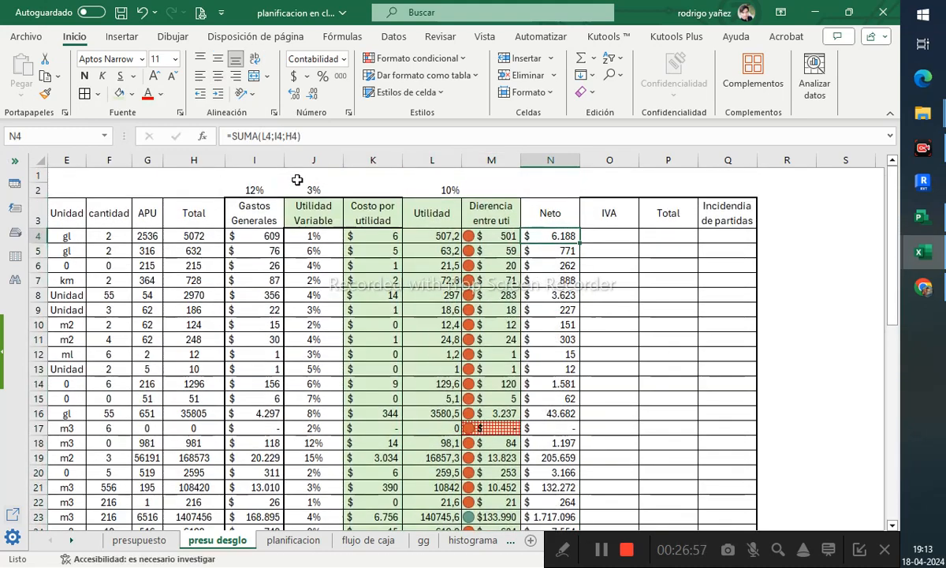
key(F2)
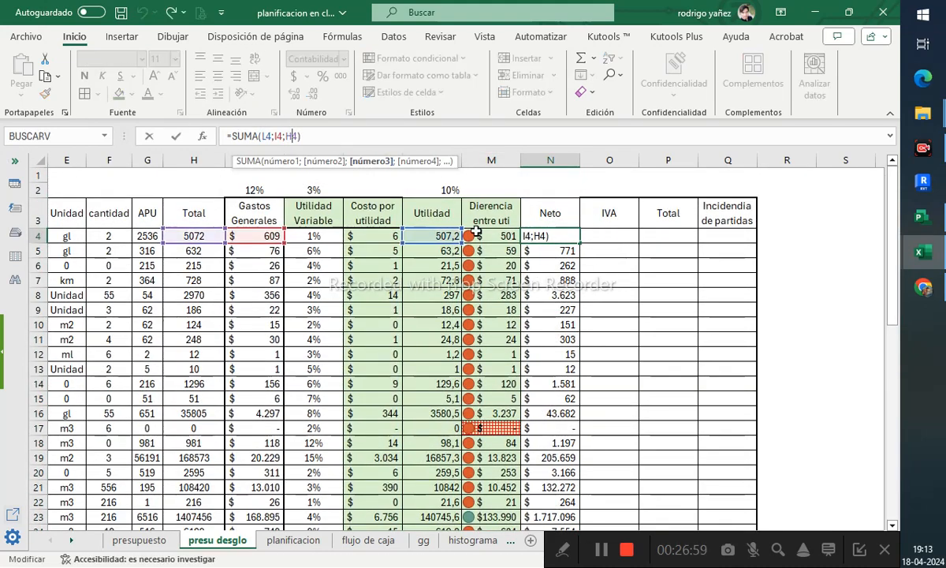
click(482, 236)
key(F2)
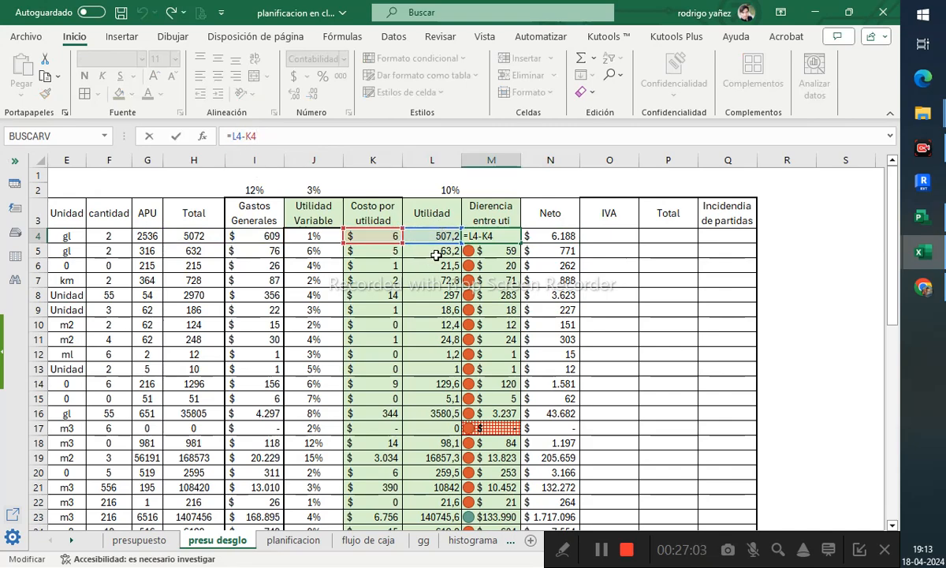
key(Return)
- Review cells M14, J17 and I17 across the sheet
scroll(432, 316, down, 10)
click(499, 384)
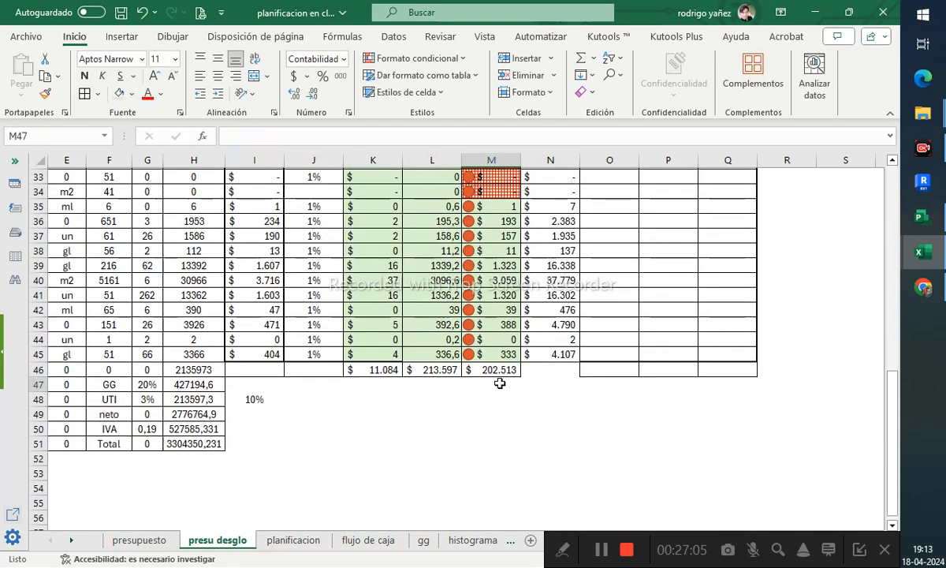
scroll(499, 383, up, 11)
click(510, 383)
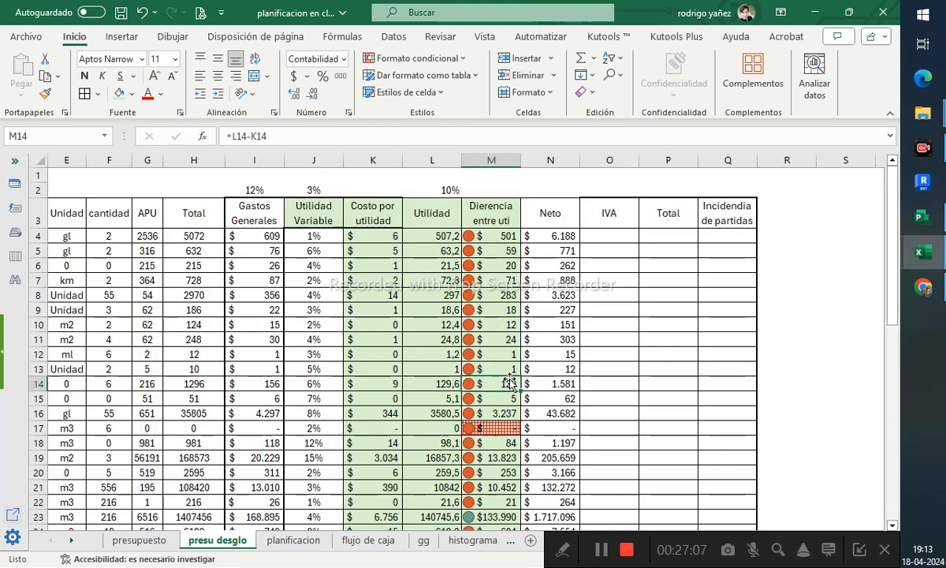
scroll(416, 332, down, 4)
click(336, 251)
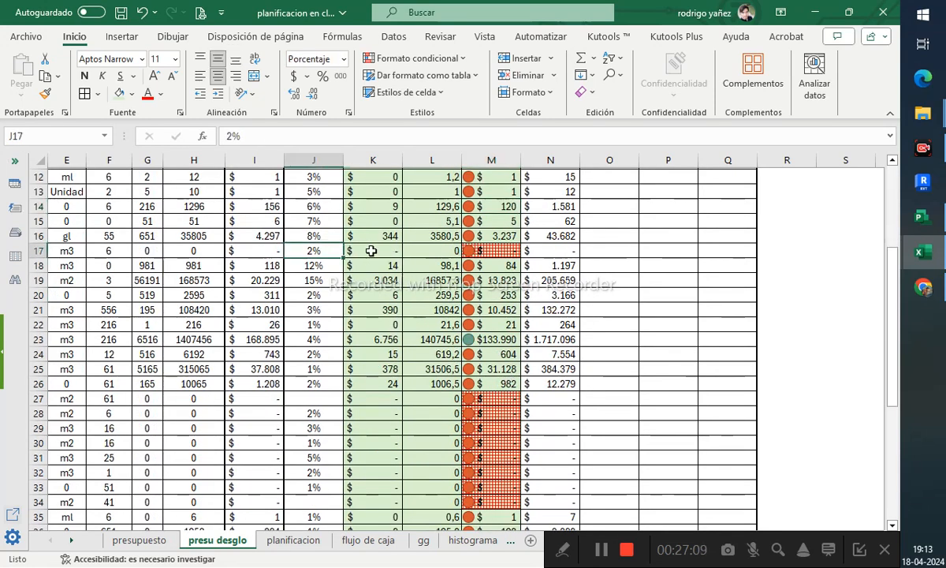
click(271, 253)
scroll(265, 259, up, 2)
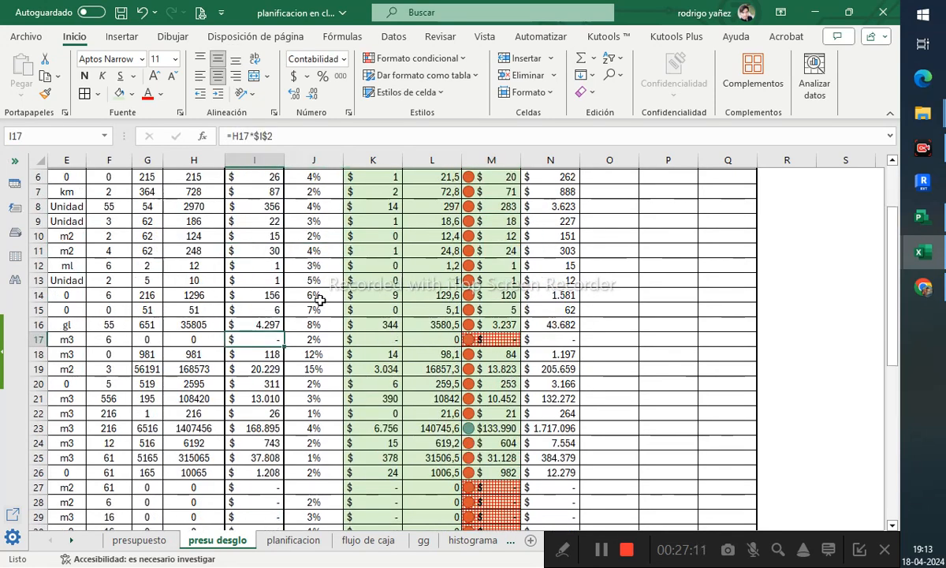
scroll(661, 324, up, 2)
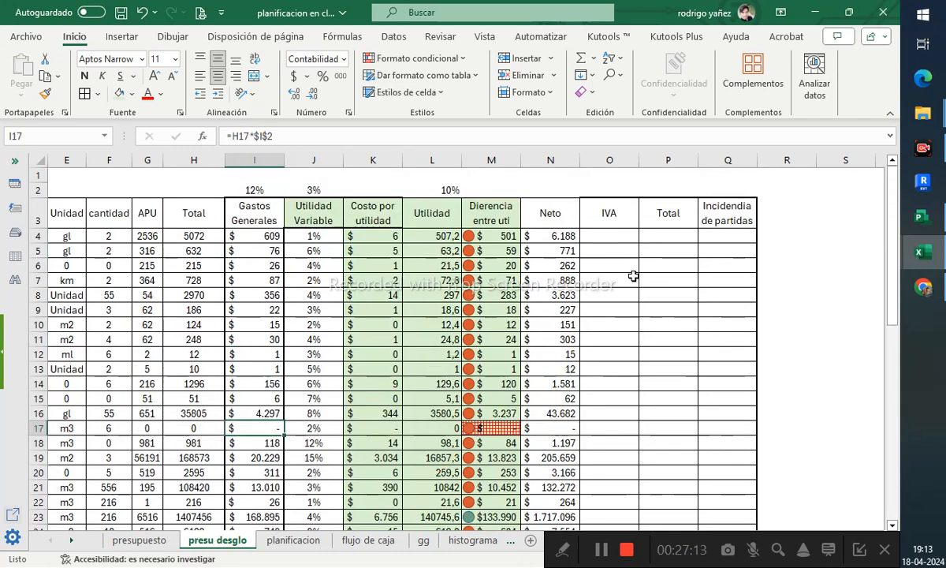
- Start a SUMA formula in the IVA cell O4 referencing N4
click(623, 235)
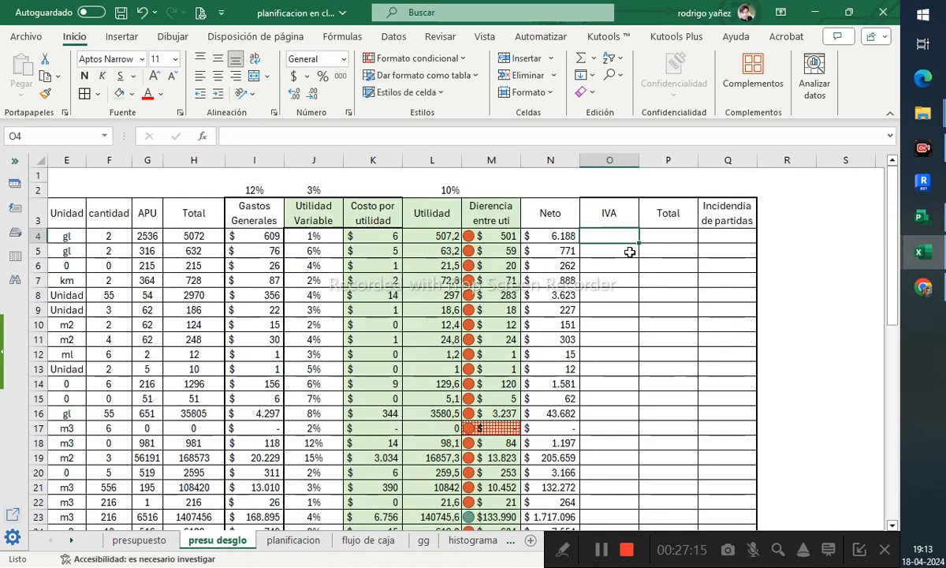
text(=suma()
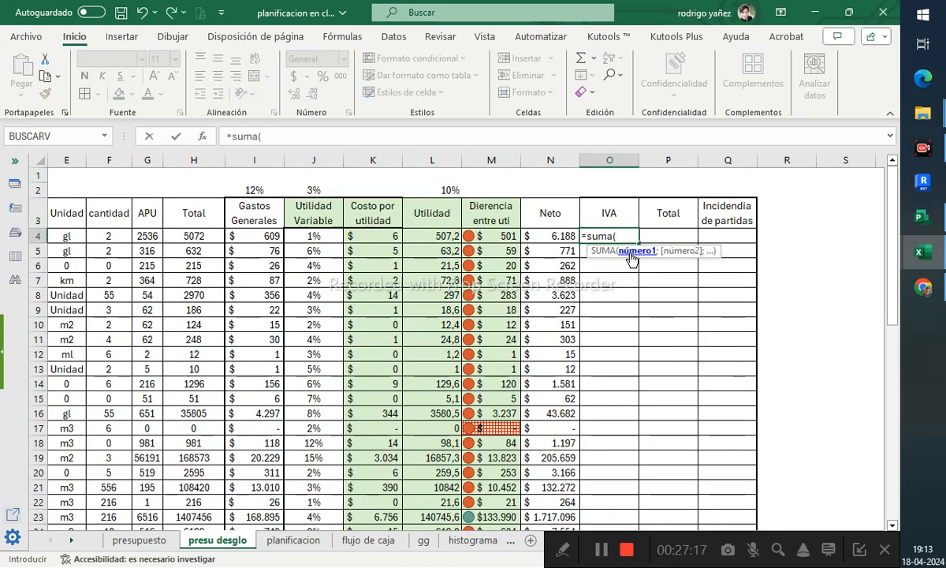
click(555, 234)
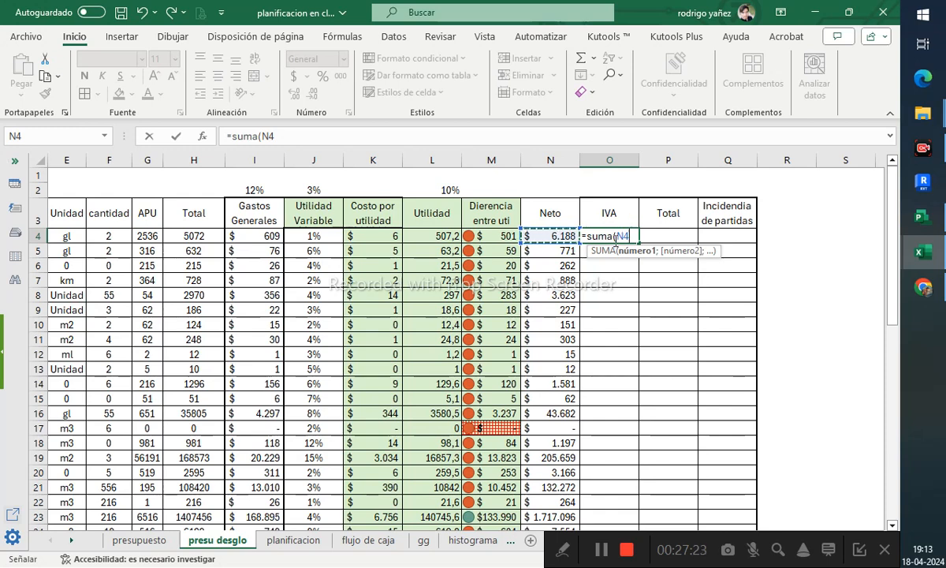
- Cancel the pending formula and enter an IVA rate of 19% in O2 above the IVA column
key(Escape)
text(=)
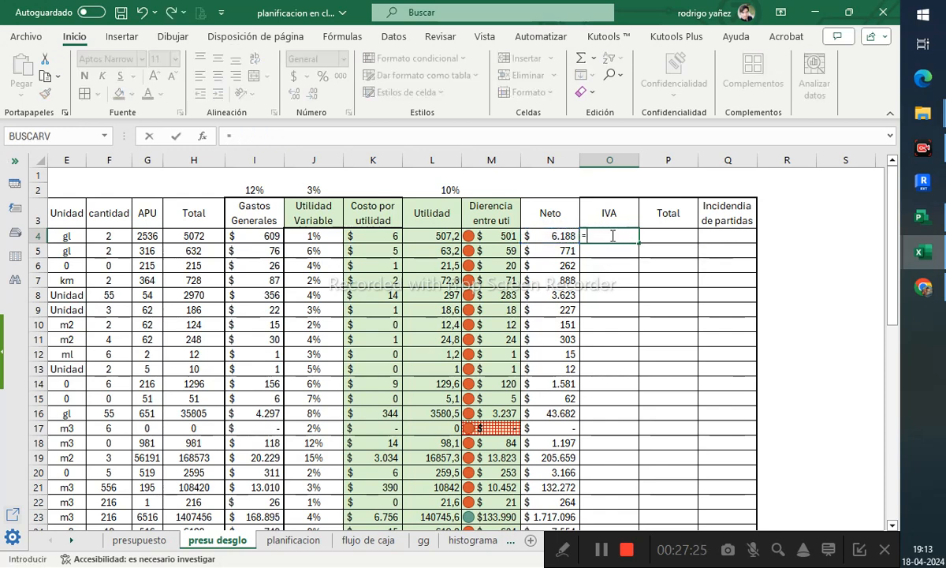
key(Escape)
click(621, 192)
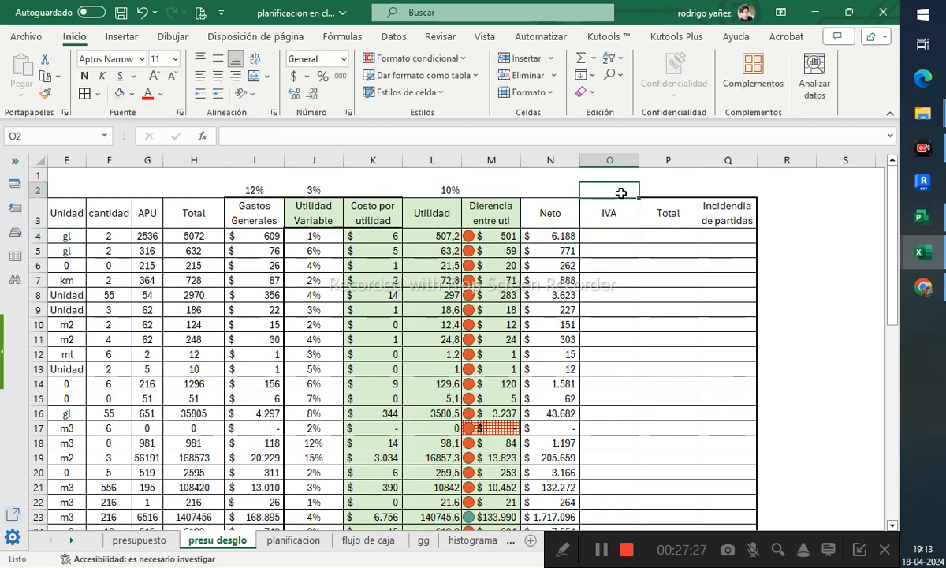
text(19%)
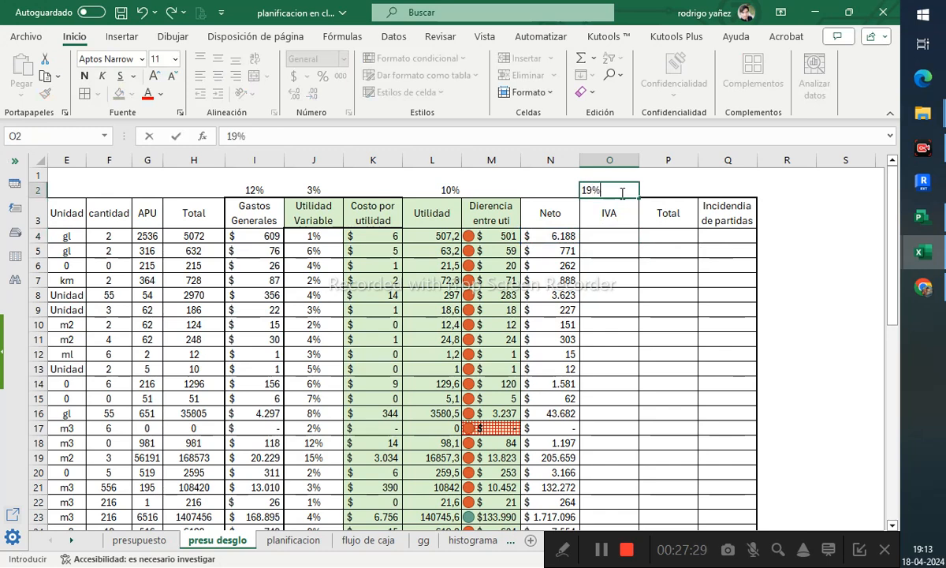
key(Return)
key(Return)
text(=)
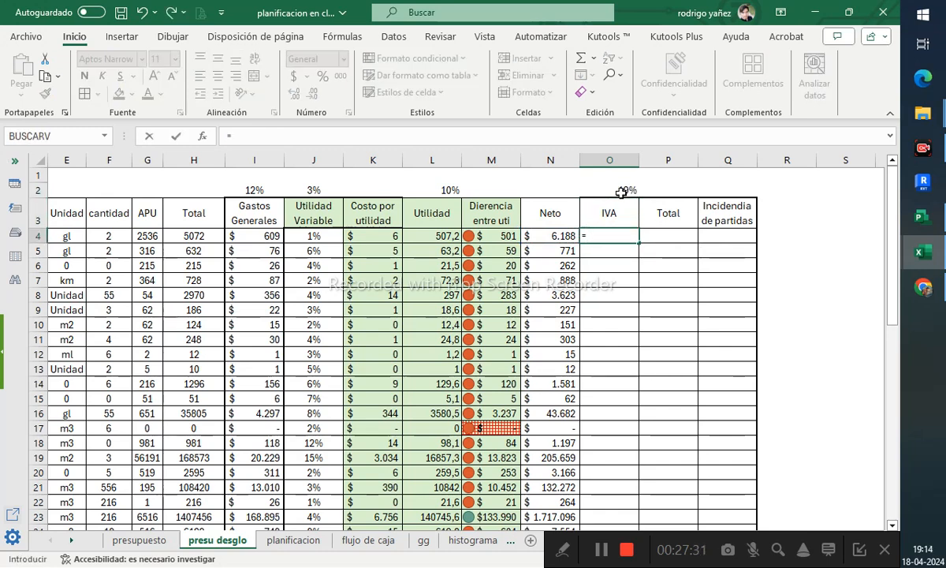
text(suma()
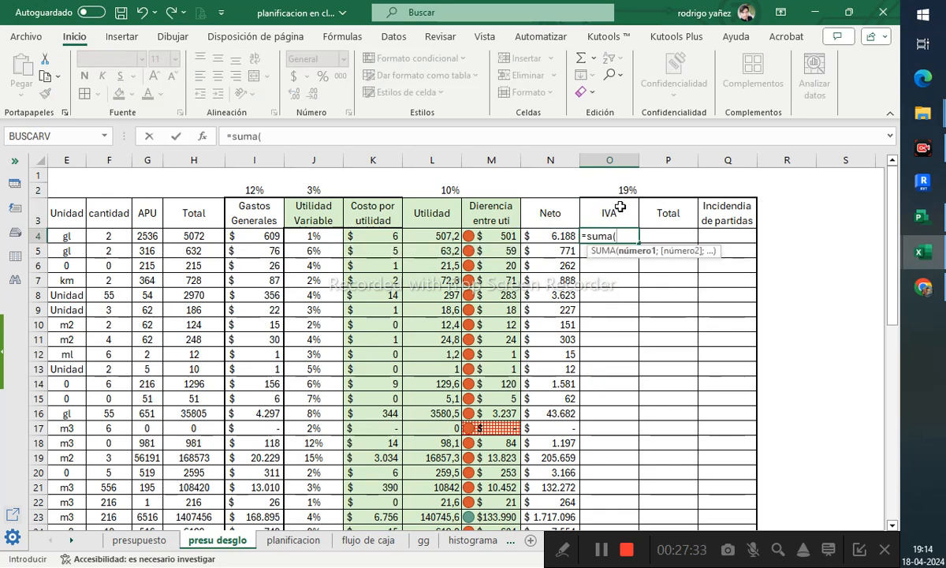
click(548, 235)
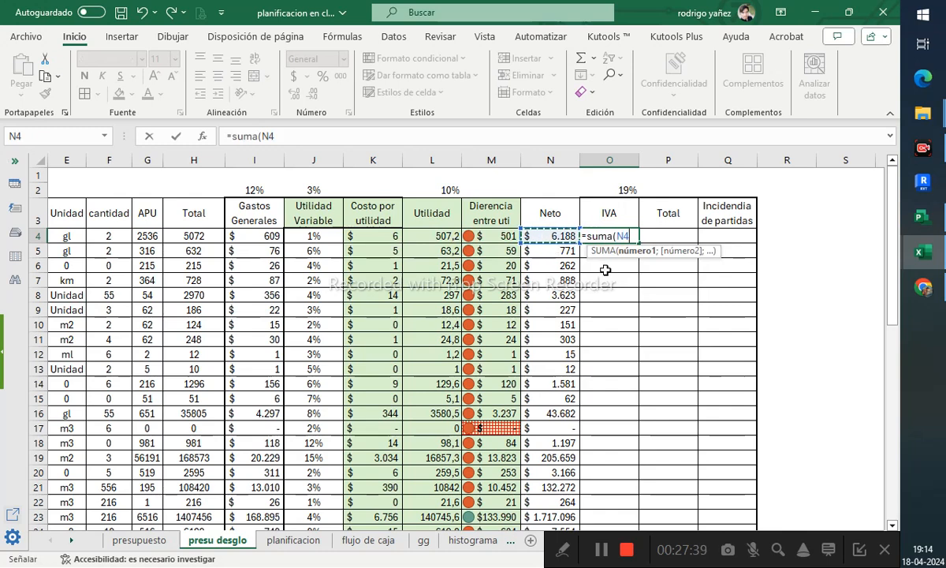
key(BackSpace)
key(BackSpace)
key(BackSpace)
key(BackSpace)
key(BackSpace)
key(BackSpace)
key(BackSpace)
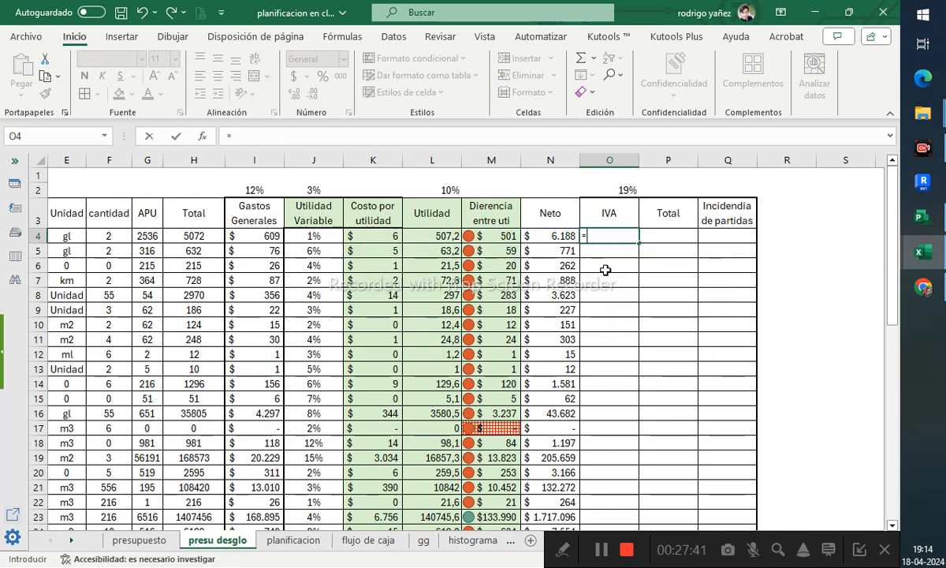
- Enter a PRODUCTO formula in O4 multiplying the absolute IVA rate $O$2 by the net value N4
text(producto)
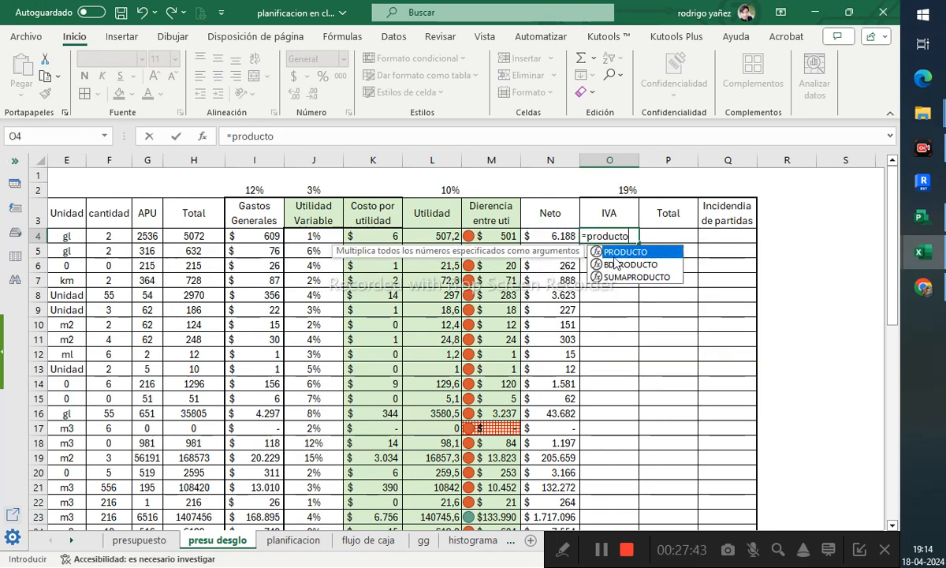
double_click(623, 252)
click(628, 190)
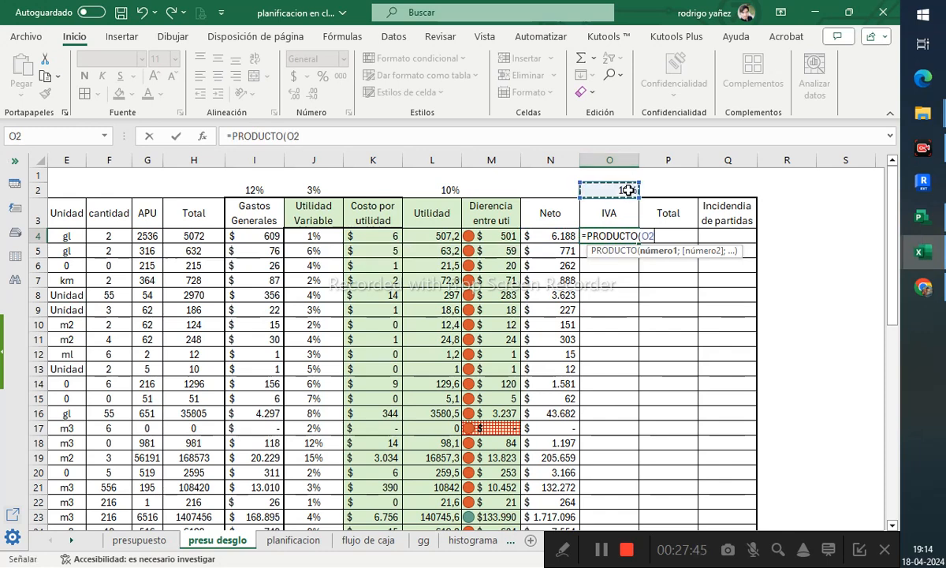
text(;)
click(533, 235)
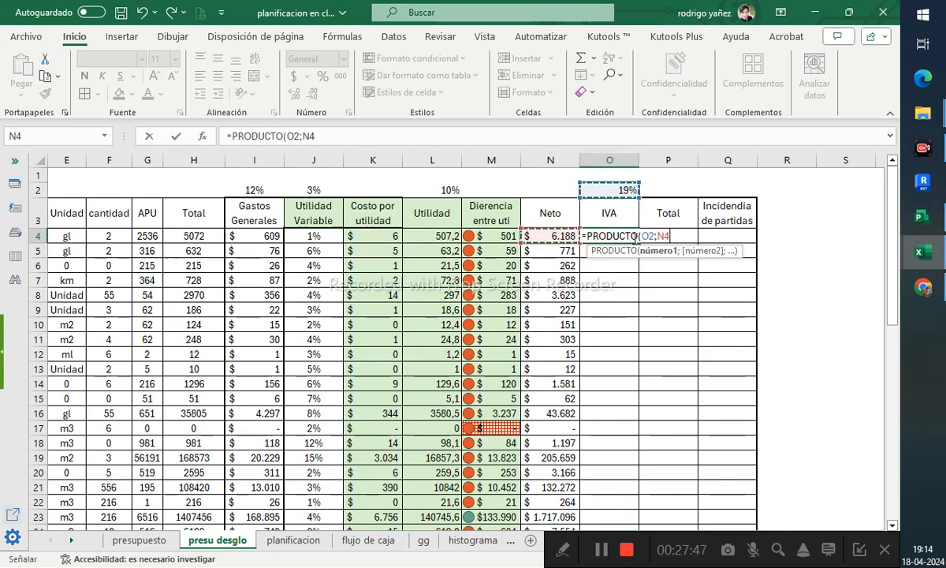
click(649, 235)
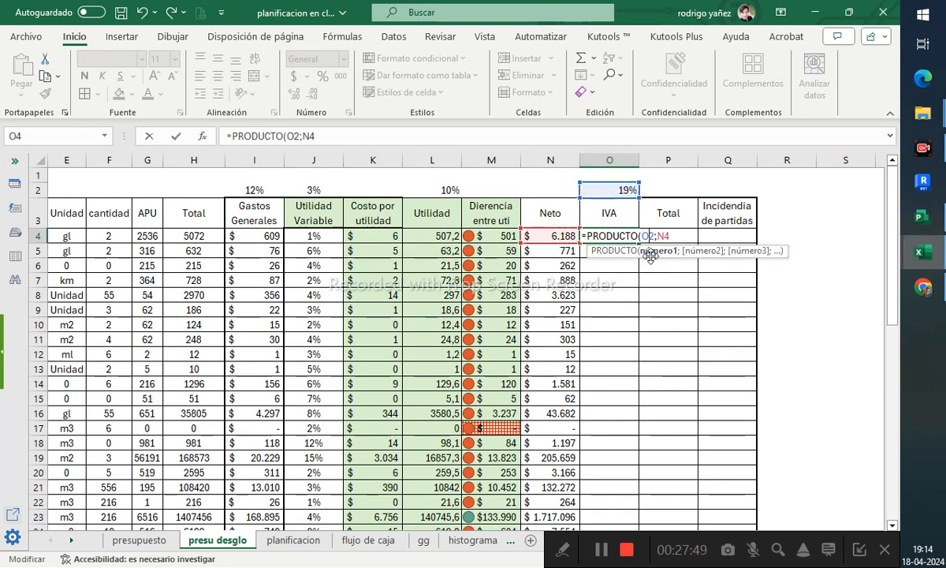
key(F4)
key(Return)
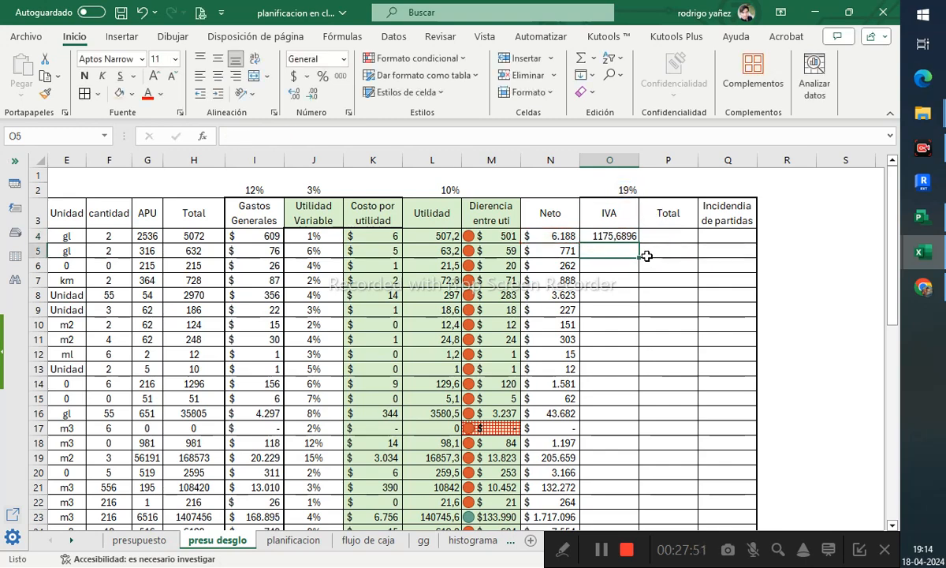
- Fill the IVA formula down the column and give it accounting format with two decimals
click(635, 235)
double_click(642, 245)
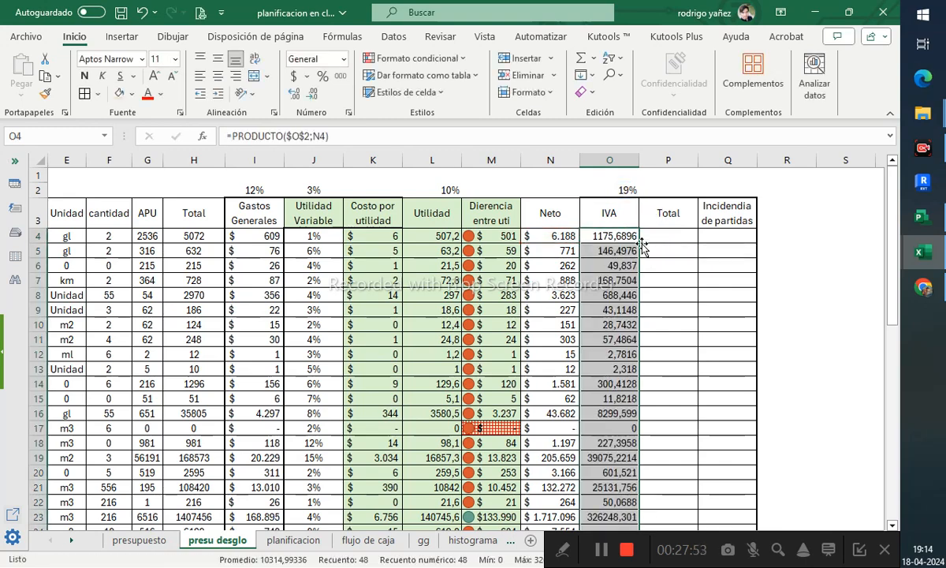
scroll(605, 394, down, 7)
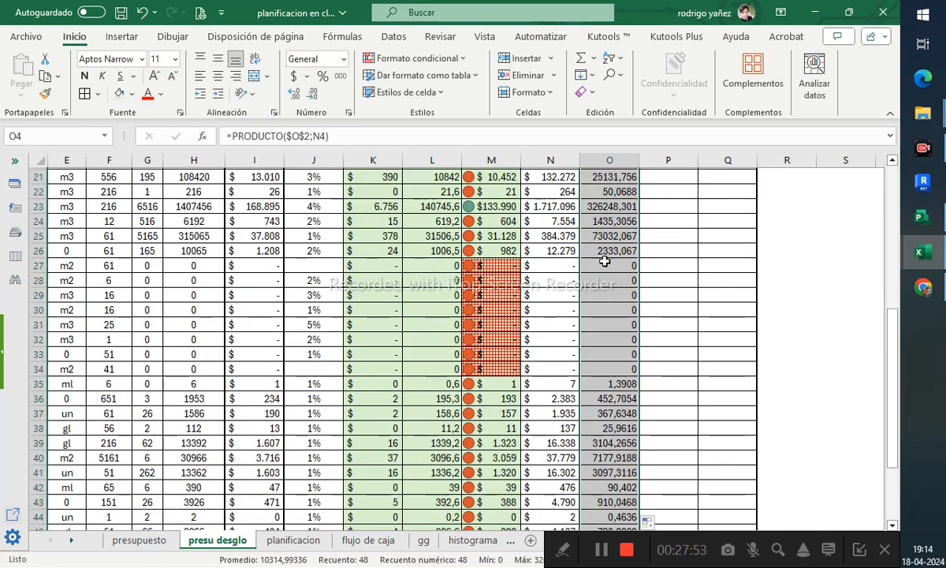
click(294, 76)
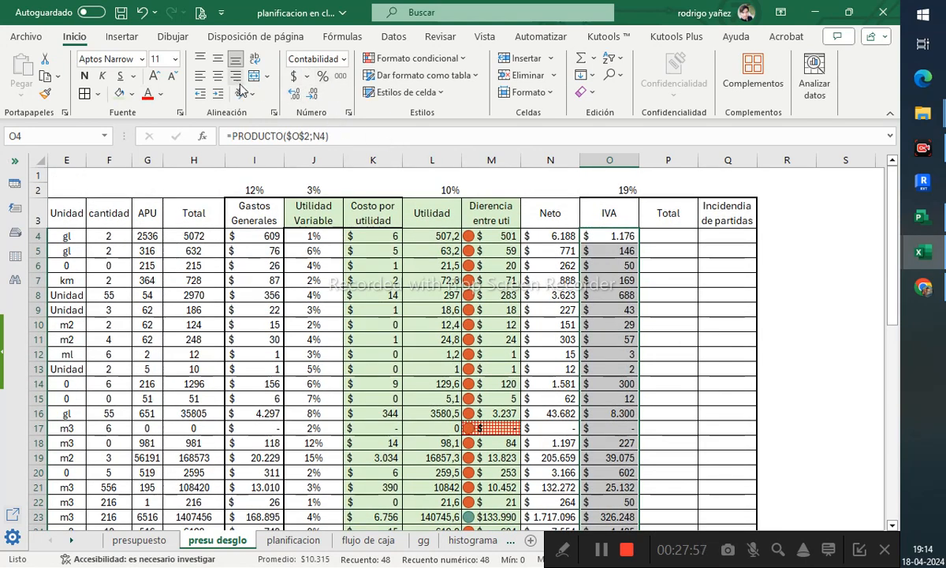
click(292, 93)
click(293, 95)
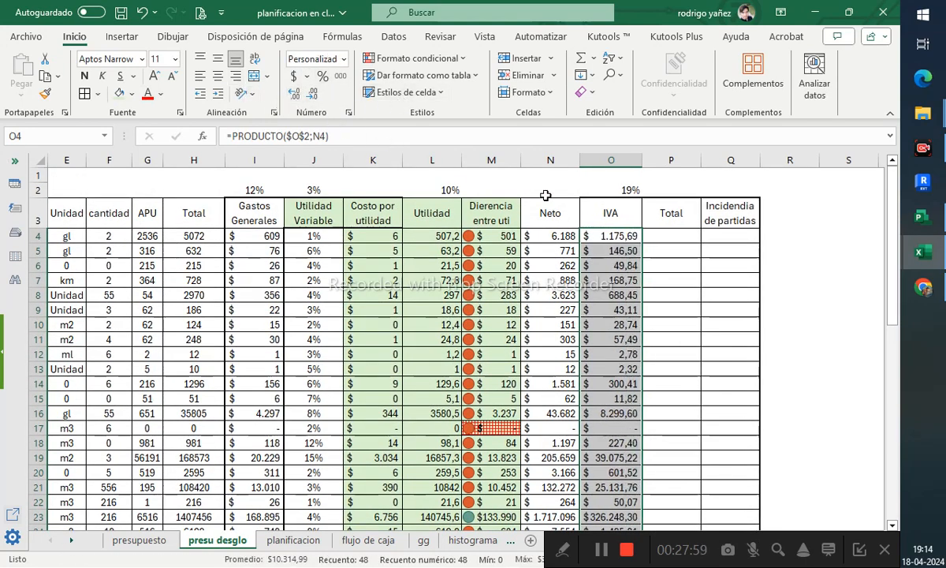
- Enter a SUMA of N4:O4 in the Total cell P4 and fill it down the column
click(658, 235)
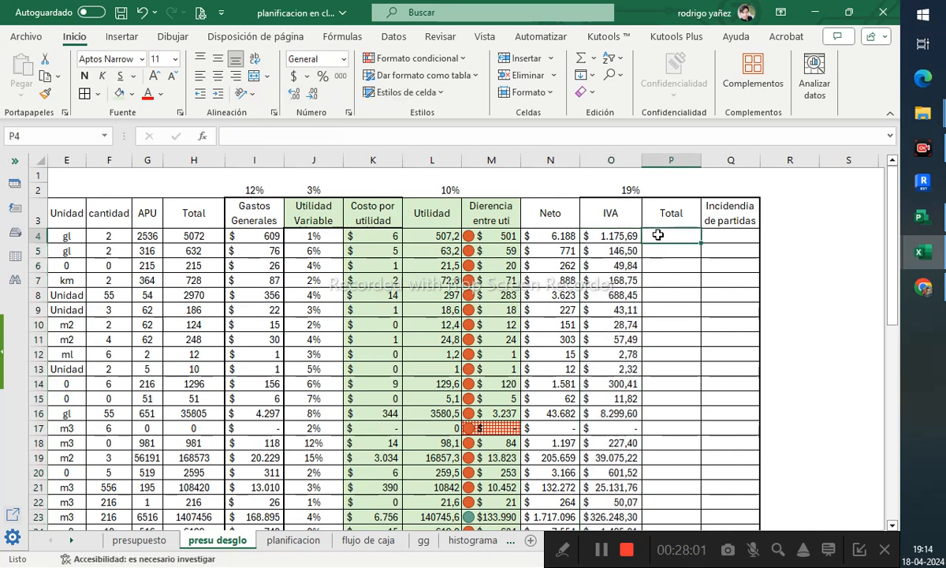
text(=suma()
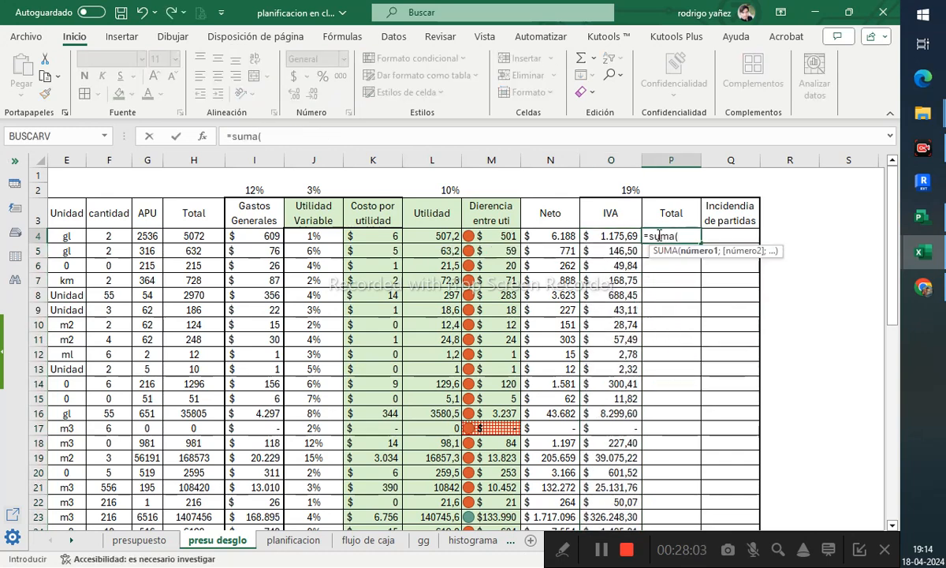
drag(566, 236, 590, 236)
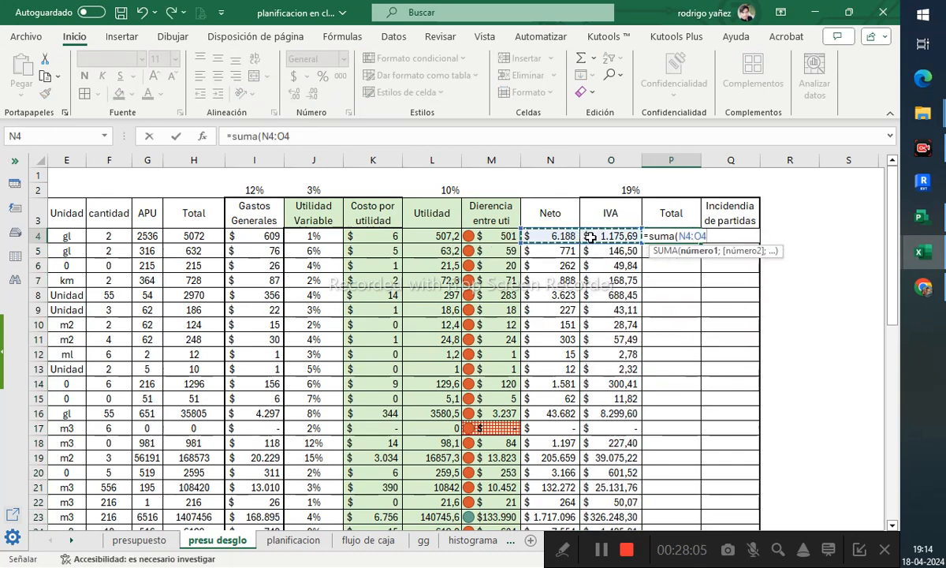
text())
key(Return)
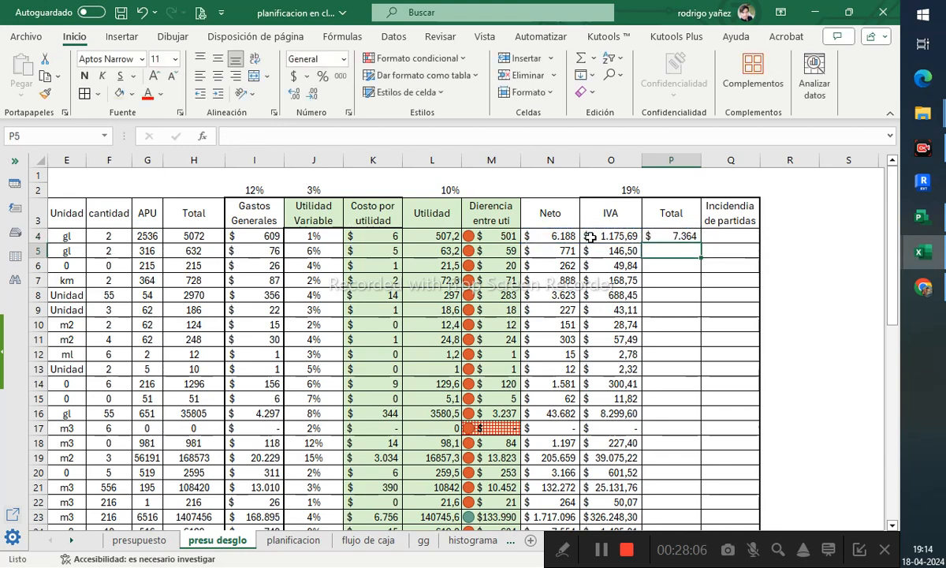
click(674, 233)
double_click(704, 244)
scroll(690, 364, down, 10)
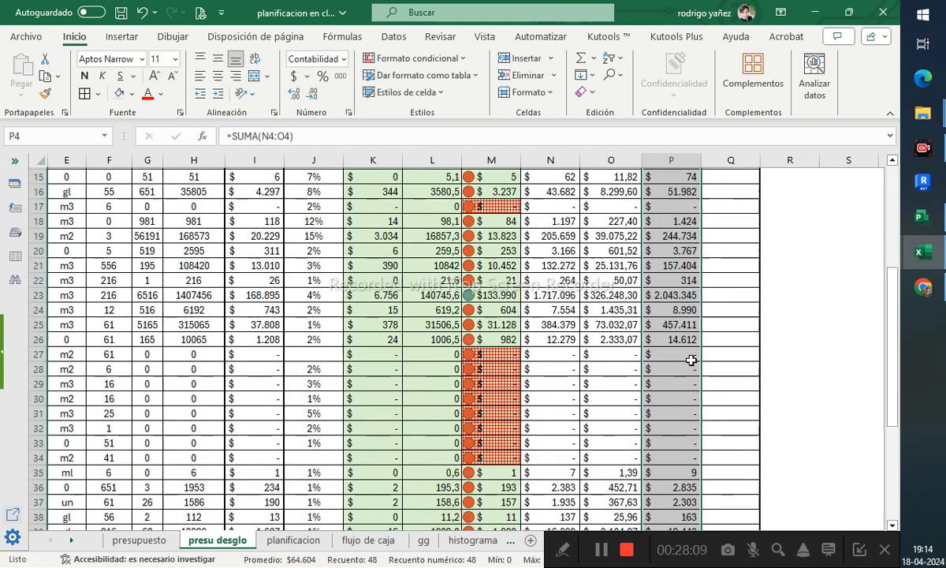
- Delete the extra filled cells O46:P51 below the table, shifting cells up
click(685, 384)
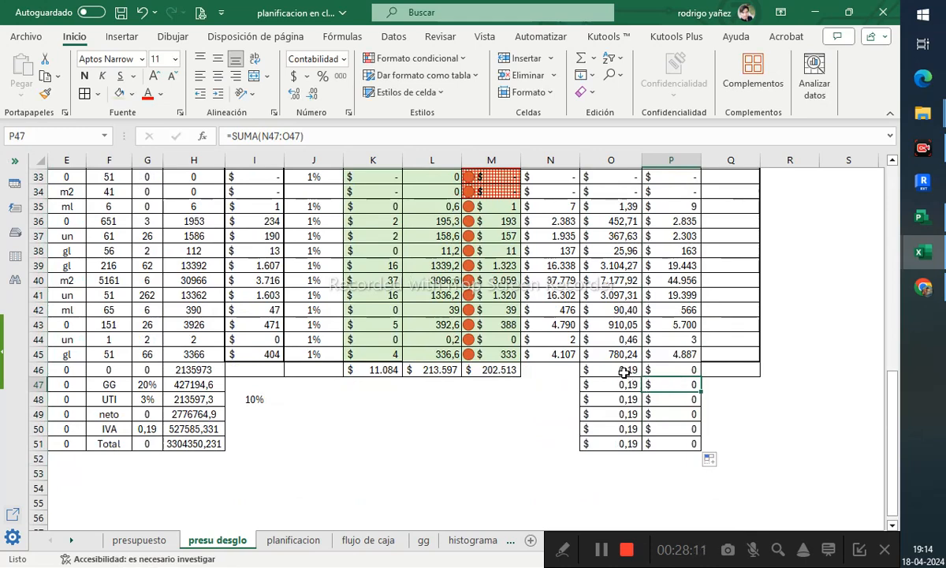
drag(627, 370, 675, 443)
right_click(661, 399)
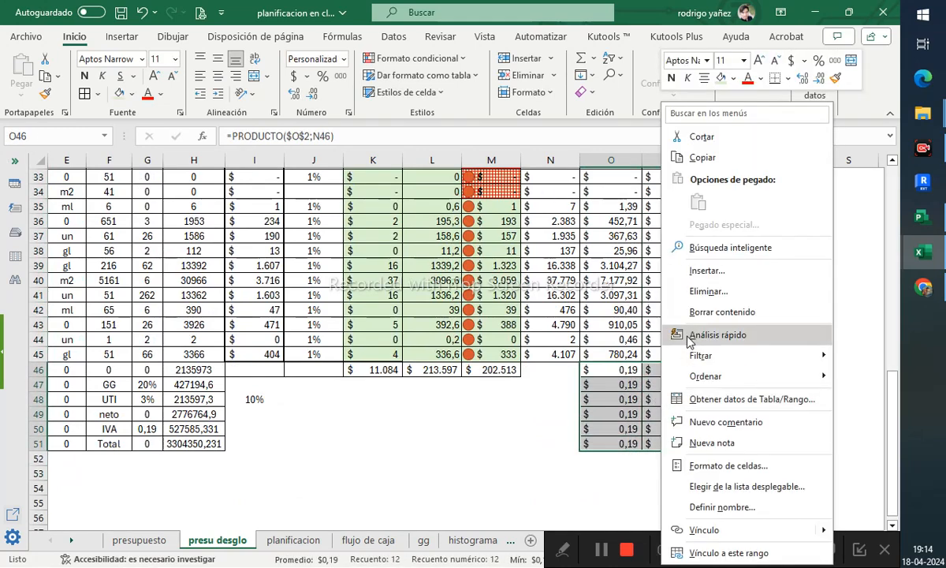
click(709, 291)
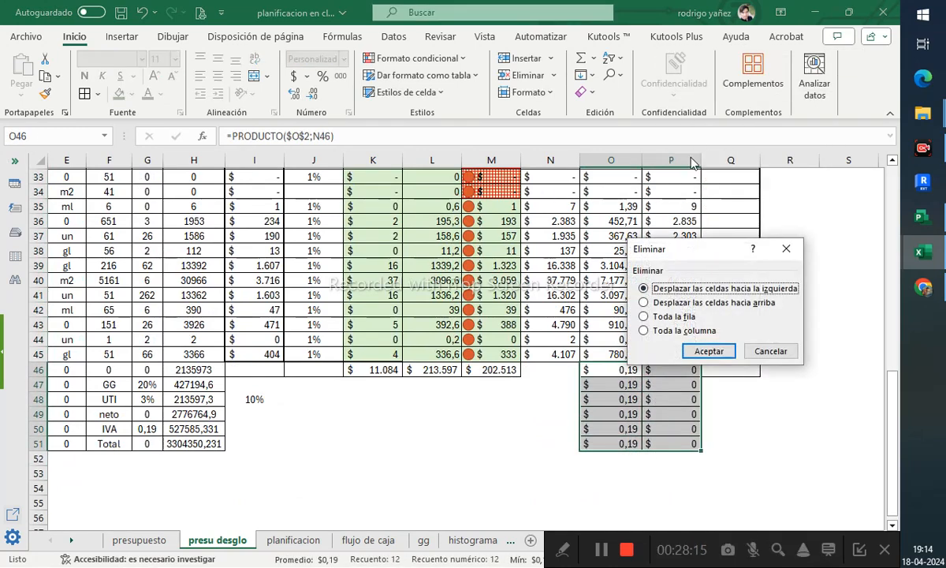
click(710, 305)
click(709, 351)
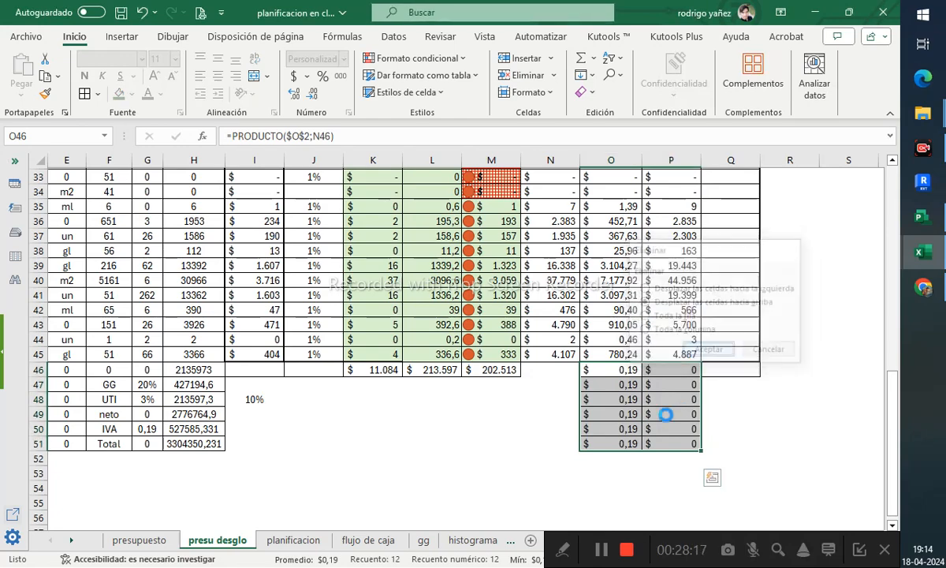
click(672, 372)
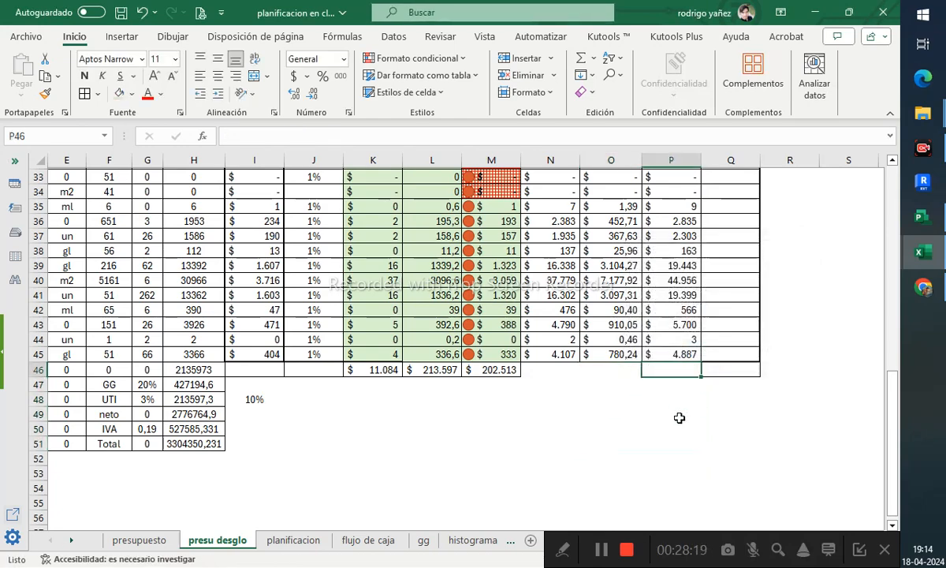
- Total the Total column in P46 with a SUMA over P4:P45
scroll(678, 418, down, 1)
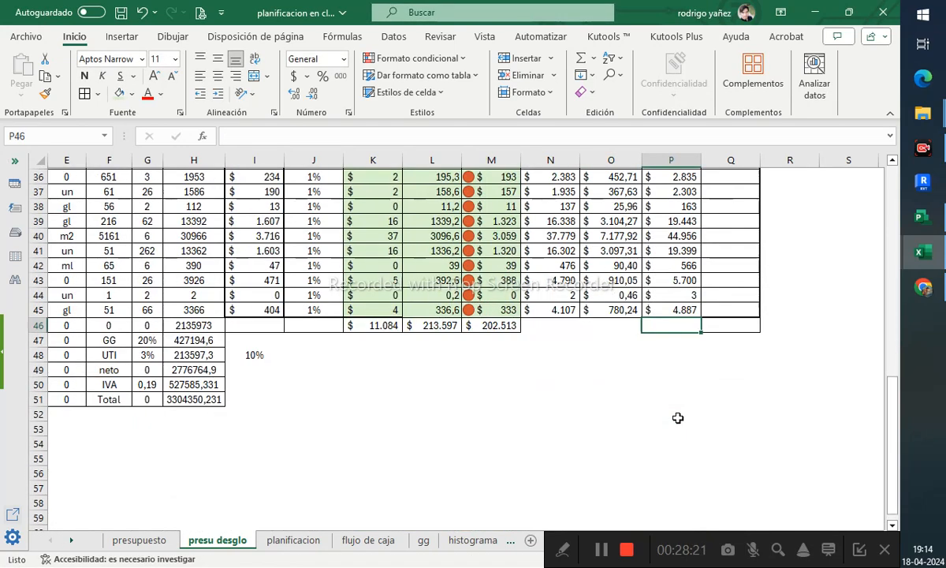
text(=)
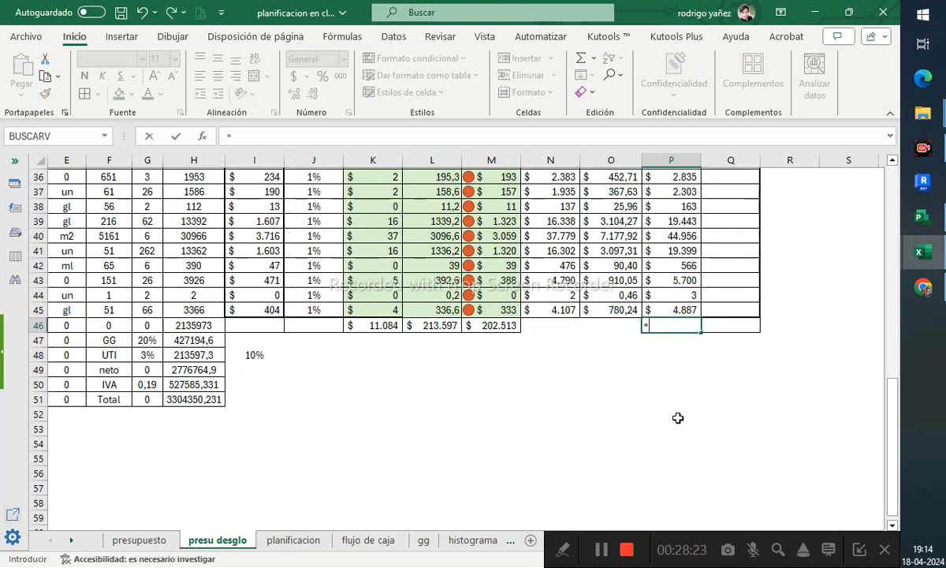
text(suma()
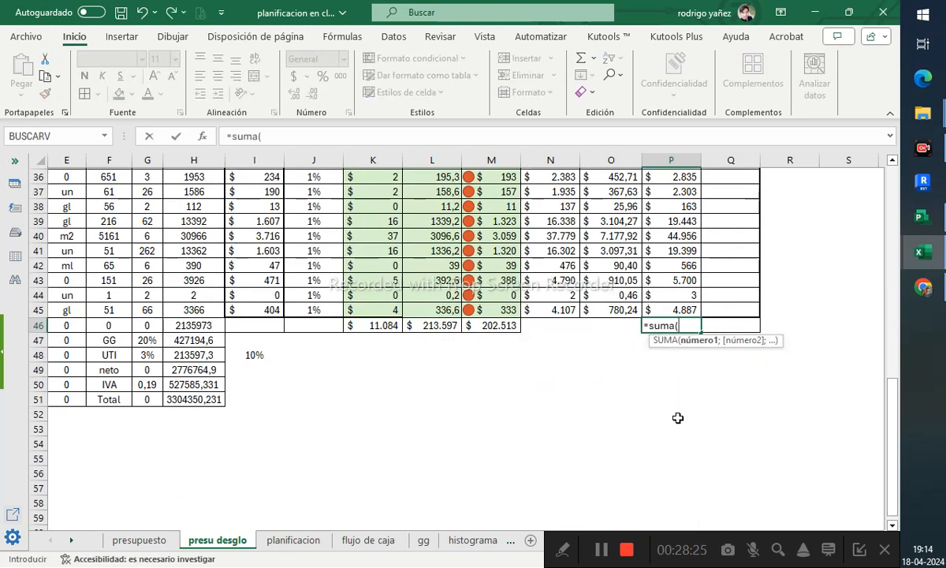
drag(671, 310, 686, 234)
key(Return)
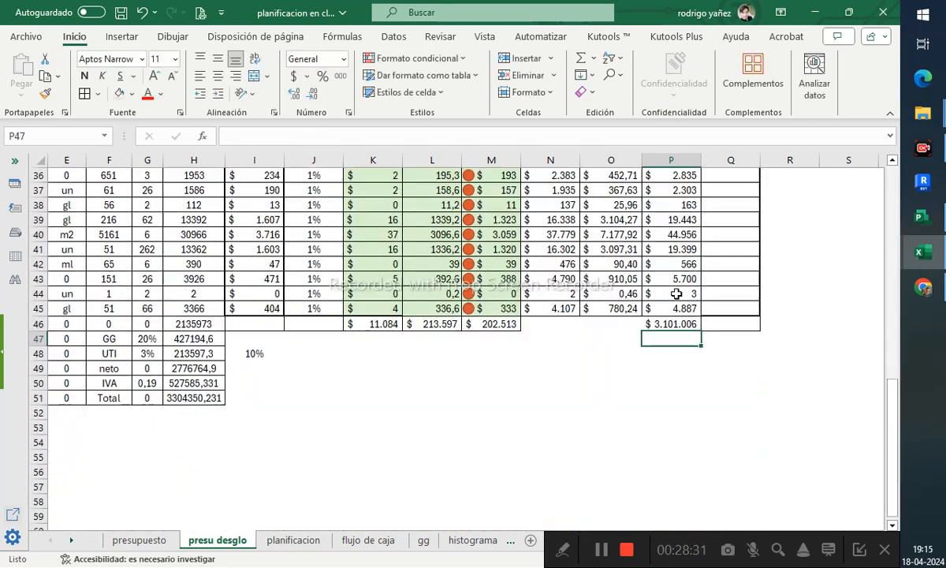
- Apply accounting format to the GG, UTI, neto, IVA and Total values in H47:H51
click(677, 324)
drag(192, 399, 194, 340)
scroll(183, 354, up, 1)
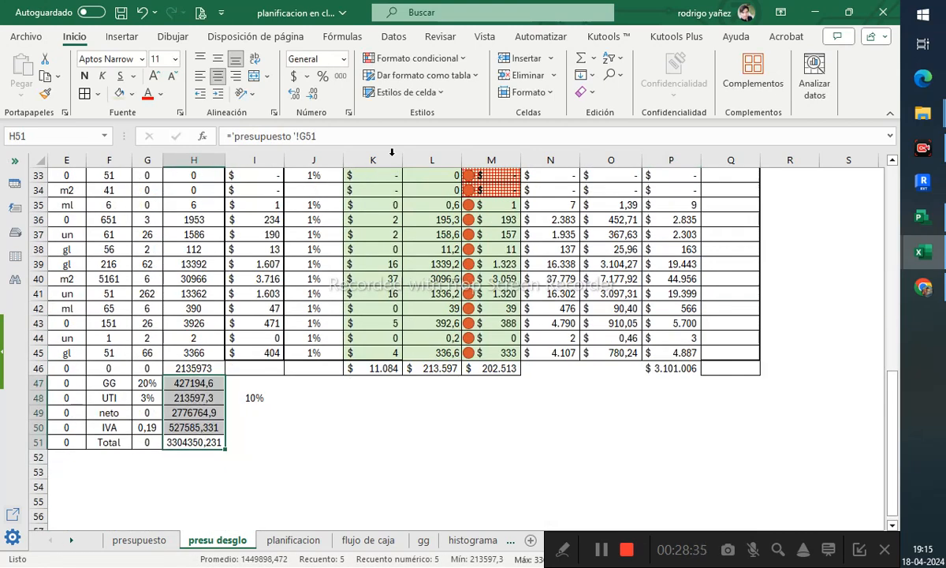
click(295, 75)
click(349, 450)
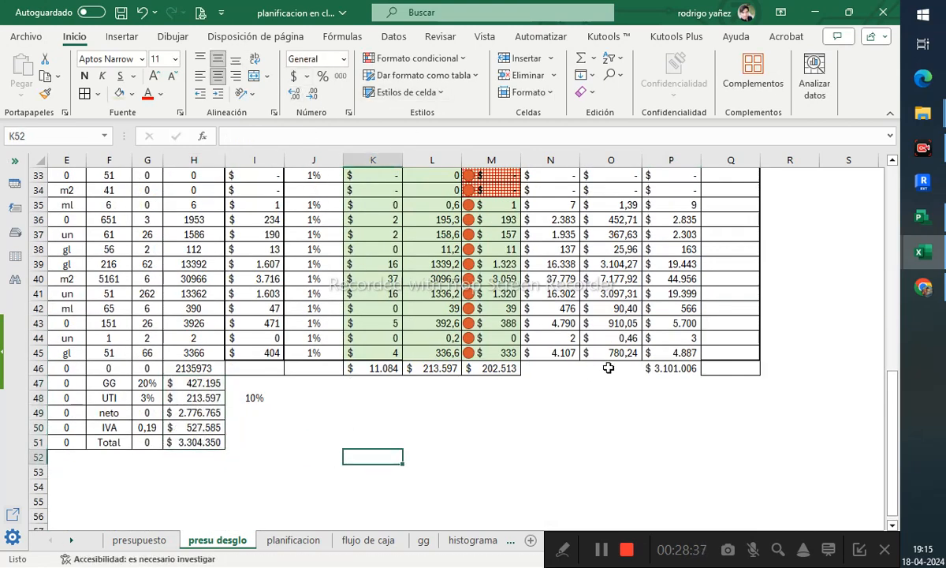
- Compare the grand total in H51 with the Total column sum in P46
click(678, 363)
click(208, 444)
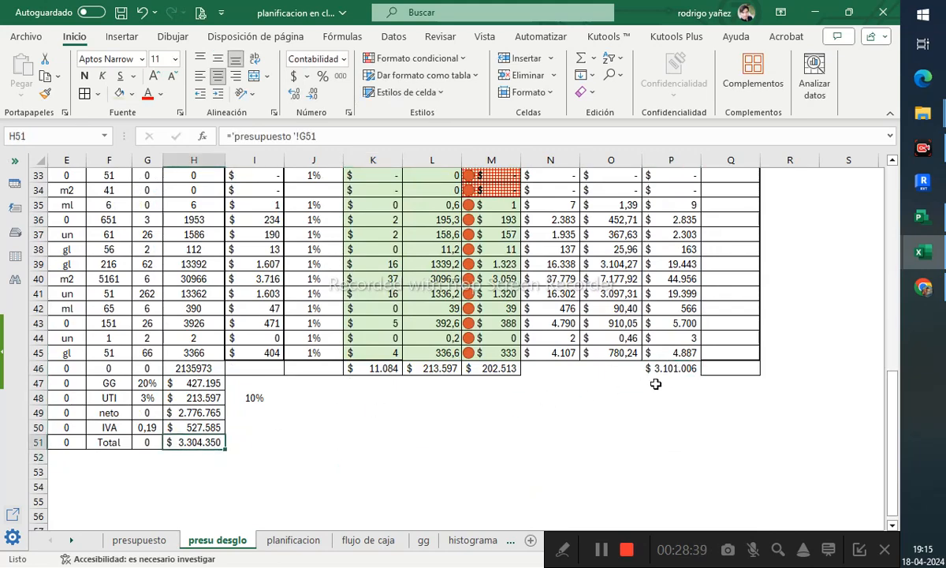
click(682, 368)
scroll(670, 379, up, 9)
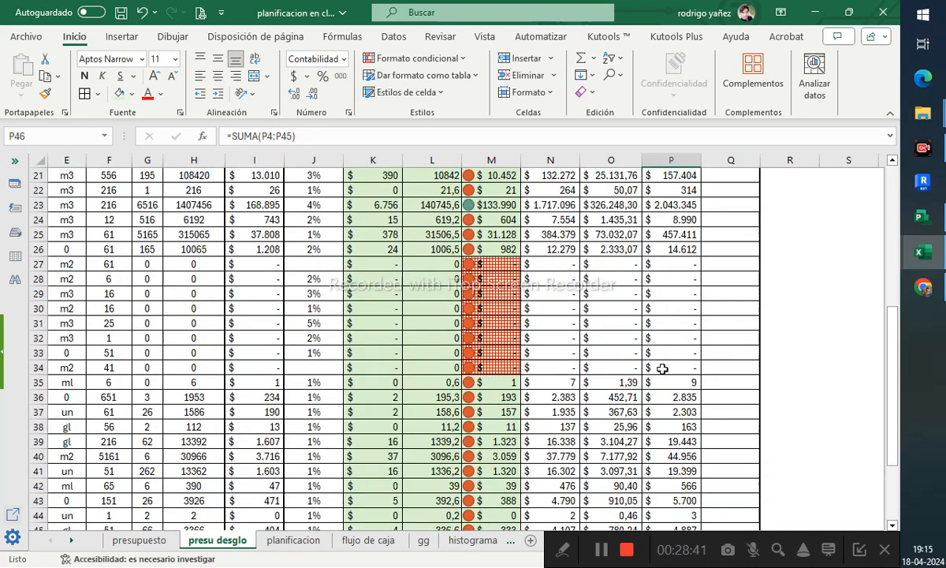
scroll(362, 323, down, 10)
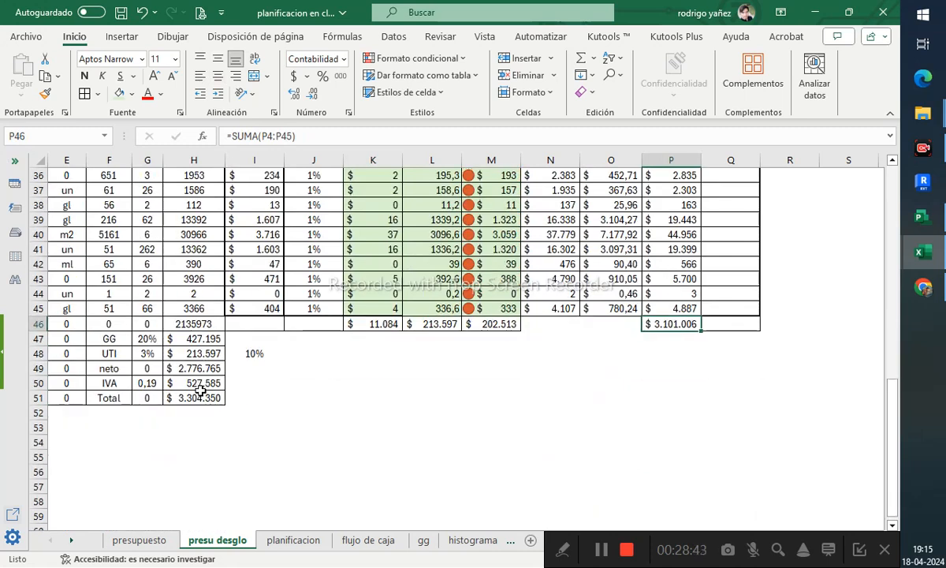
- Set the UTI percentage in G48 to 10%
click(148, 382)
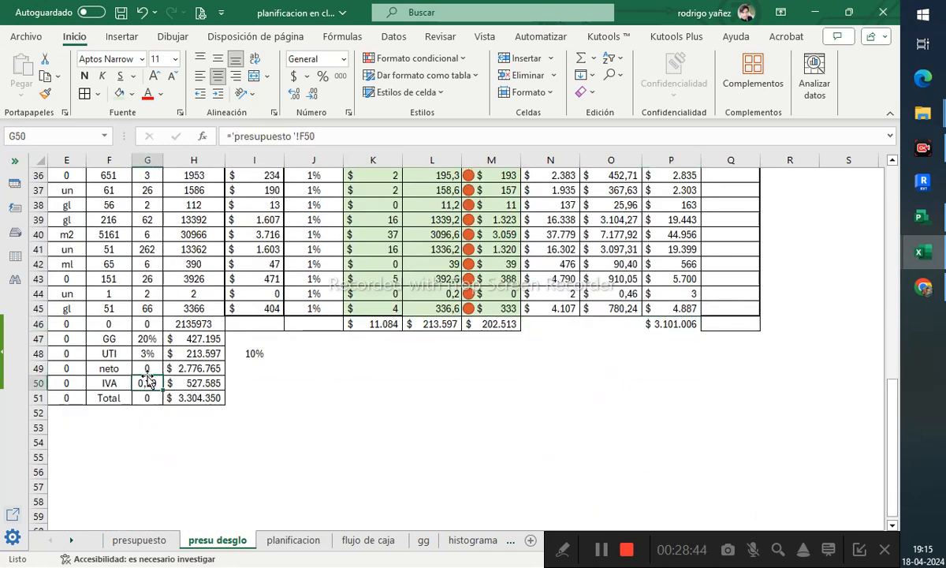
click(148, 357)
text(10)
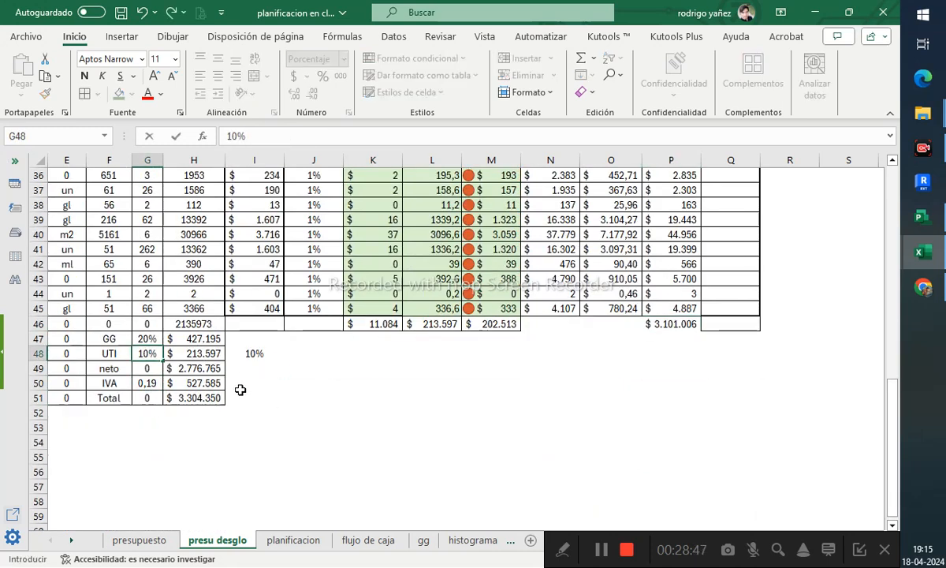
key(Return)
click(313, 413)
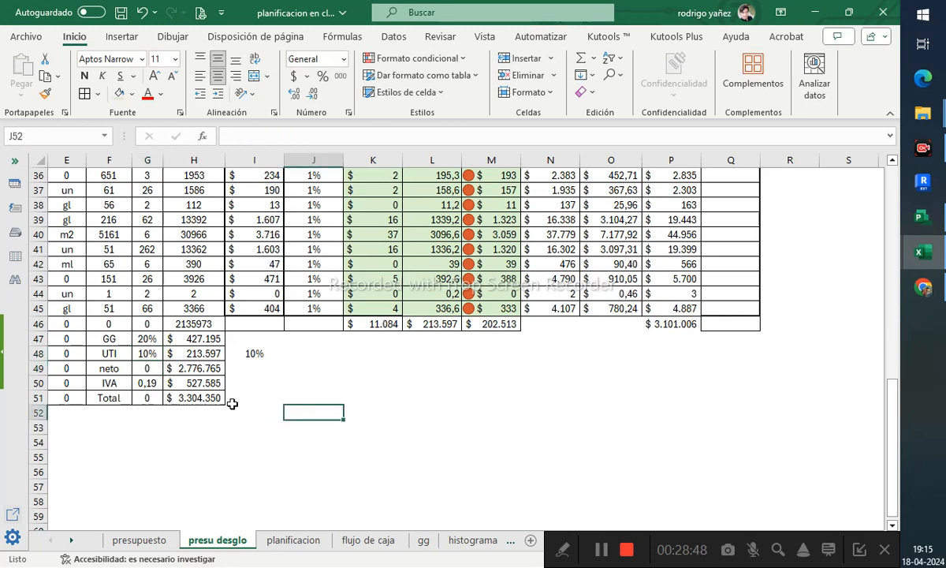
- Inspect the GG, UTI, neto and IVA formulas and compare them with the summary on the presupuesto sheet
click(179, 356)
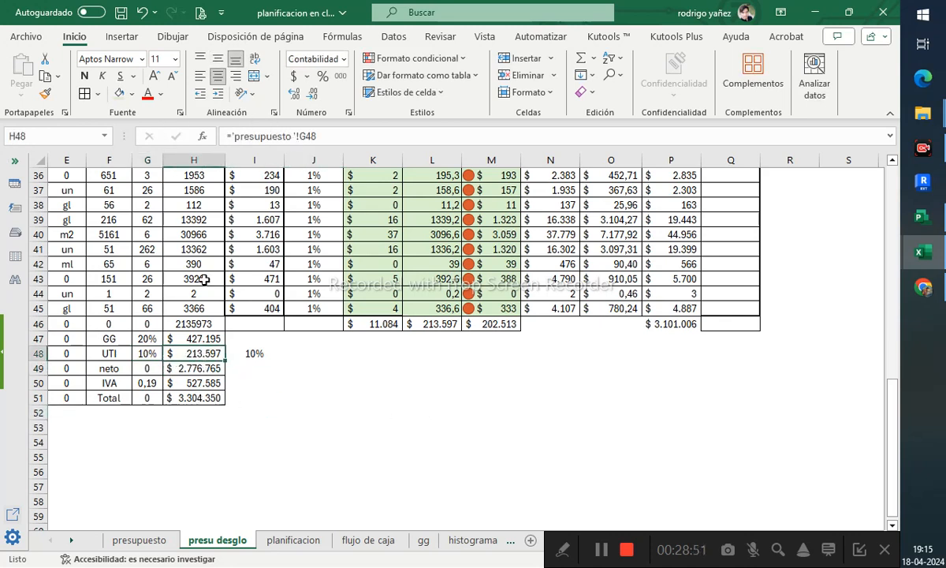
click(147, 354)
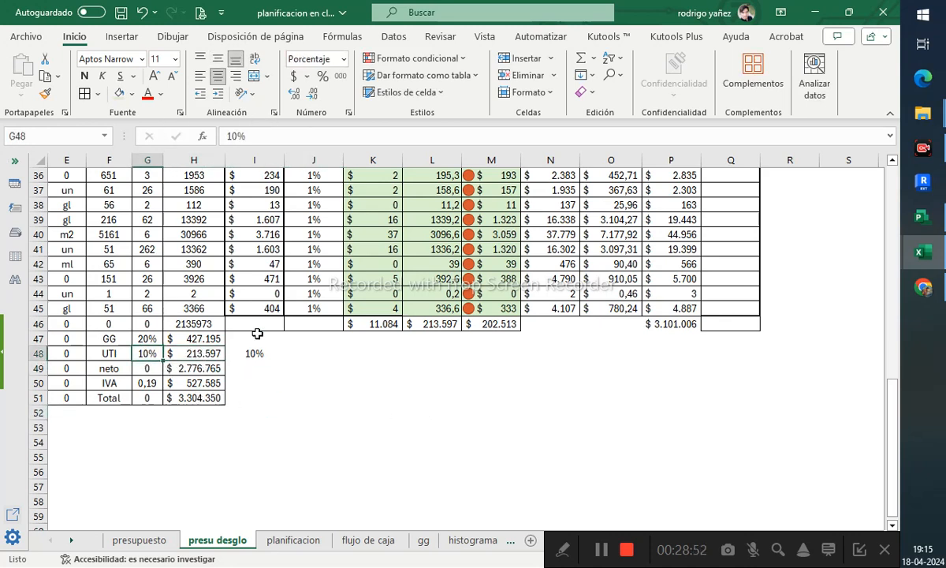
click(213, 367)
click(200, 383)
click(155, 340)
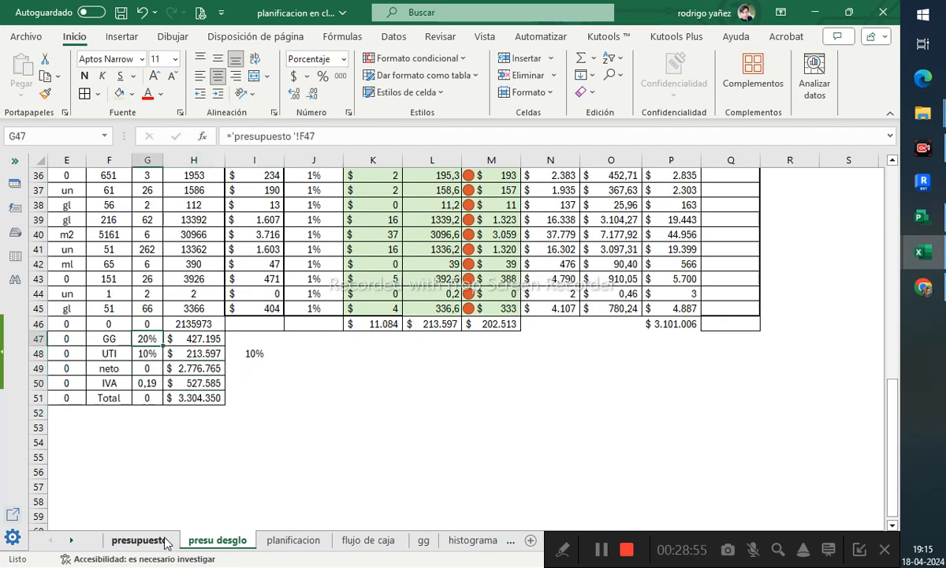
click(138, 540)
scroll(324, 408, down, 10)
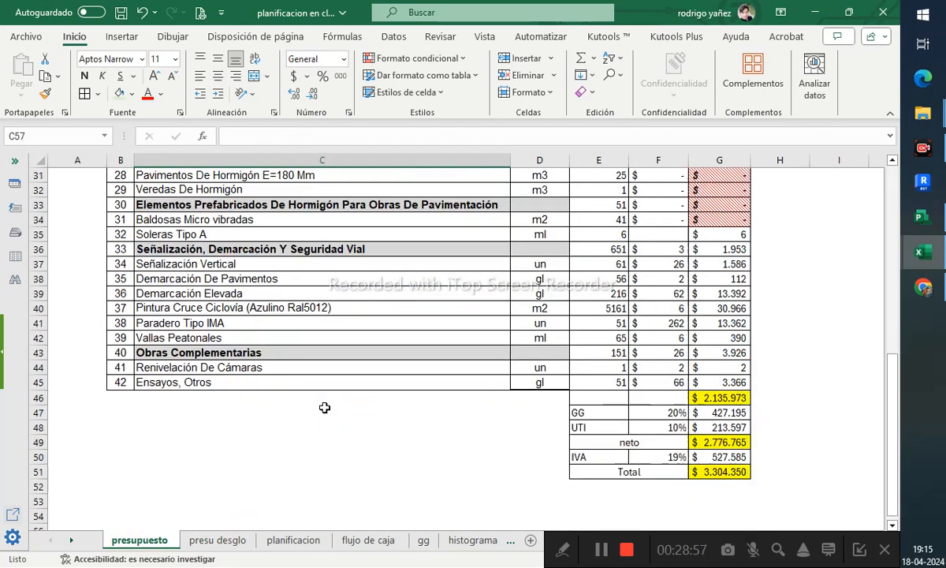
scroll(324, 408, down, 2)
click(217, 541)
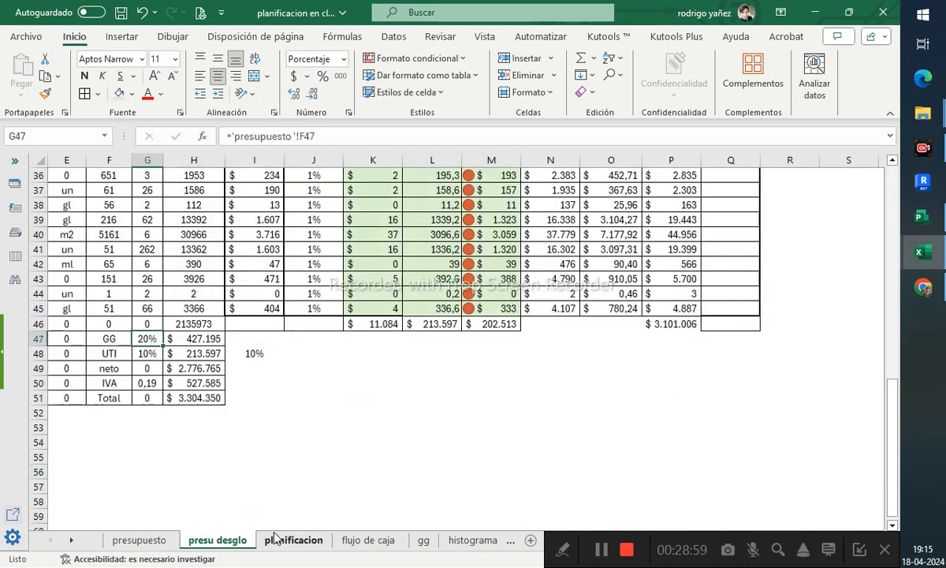
- Set UTI in H48 to the GG amount in H47 multiplied by the UTI percentage in G48
click(206, 356)
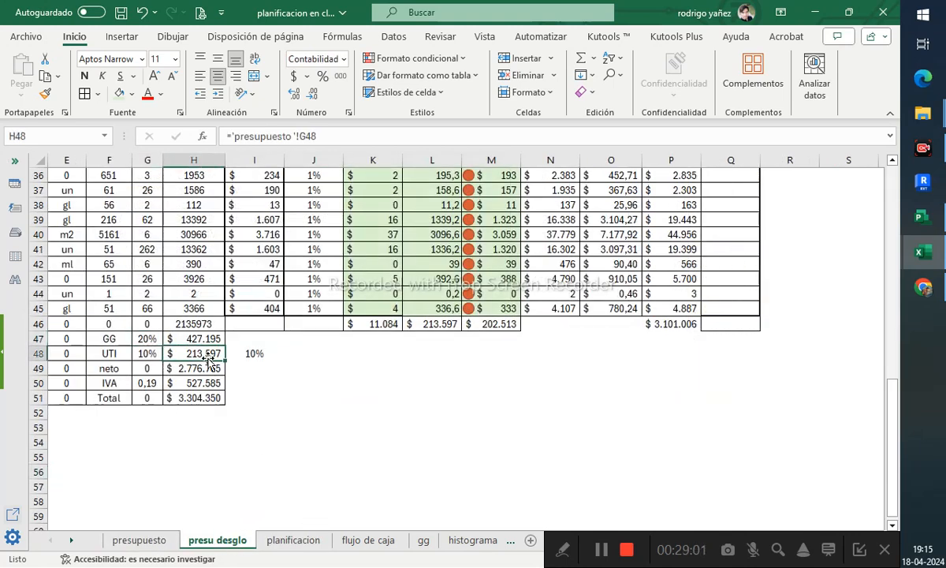
text(=)
click(220, 339)
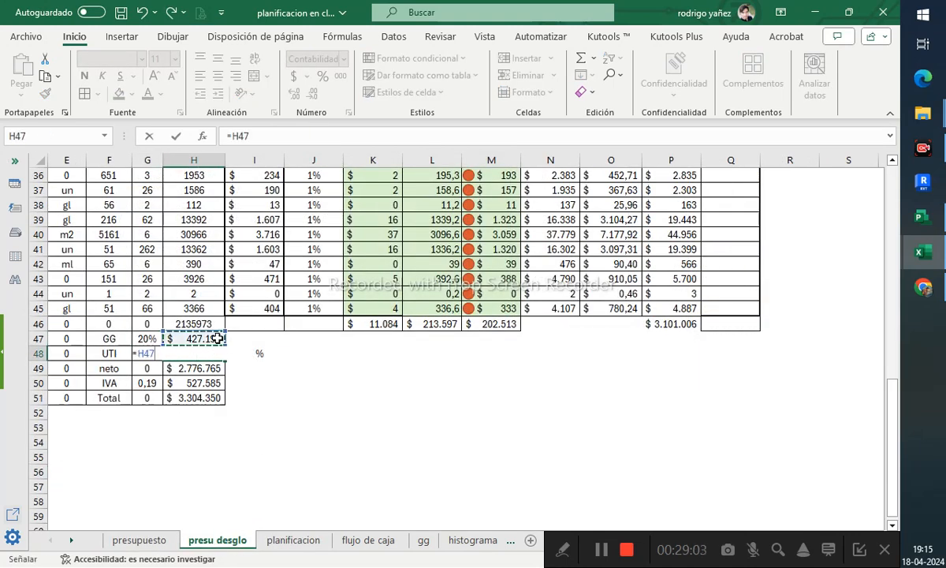
text(*)
click(142, 355)
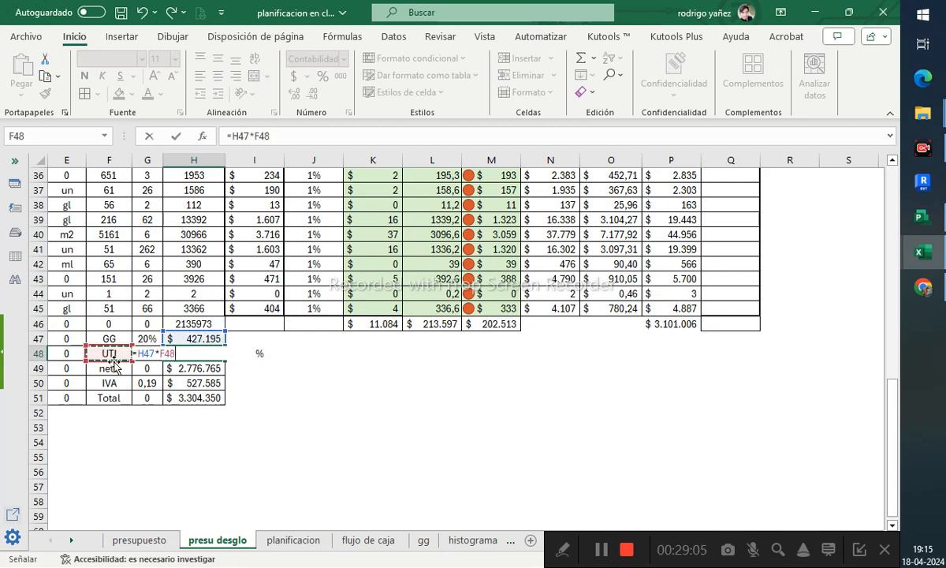
key(Return)
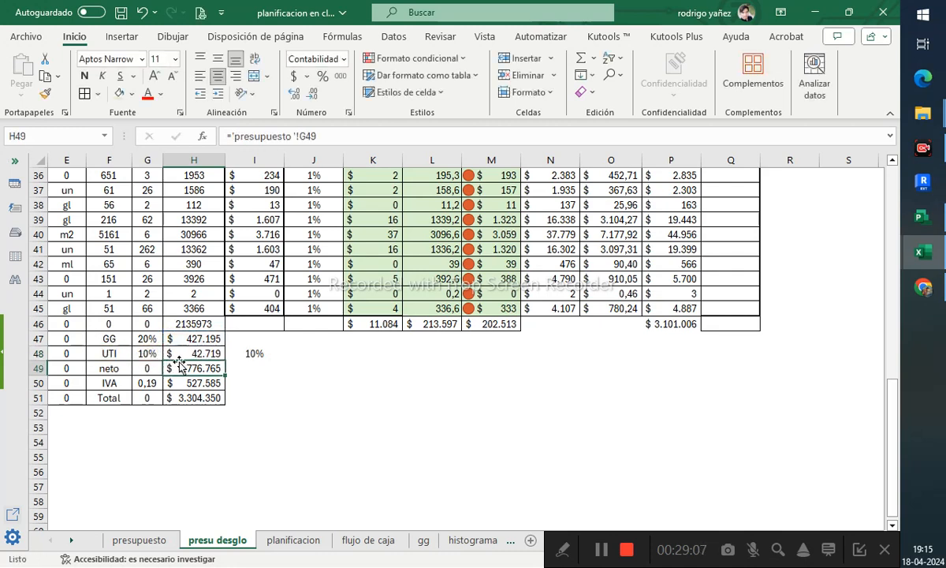
- Examine the neto formula in H49, the Total column sum and the Incidencia de partidas column
click(296, 367)
click(194, 367)
click(331, 133)
click(613, 379)
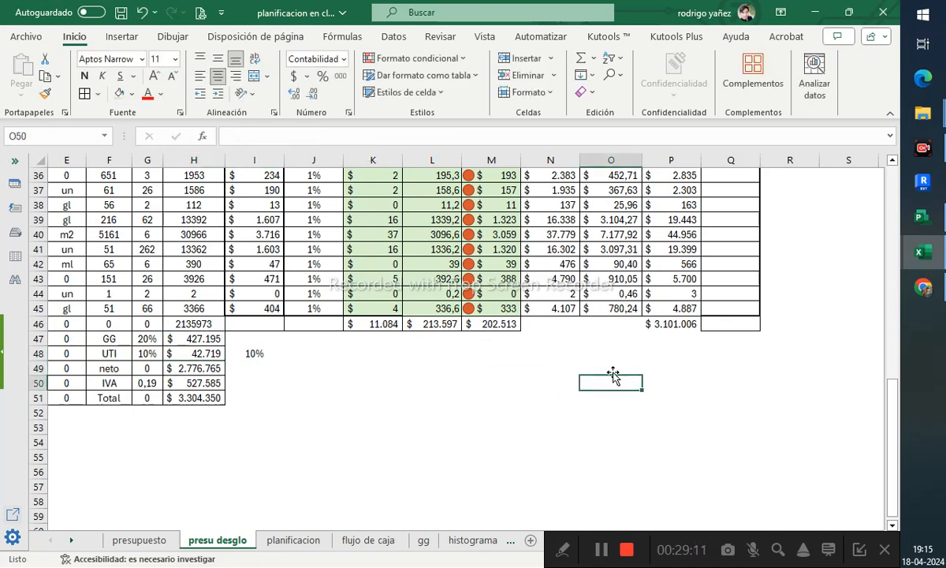
click(666, 323)
scroll(670, 316, up, 12)
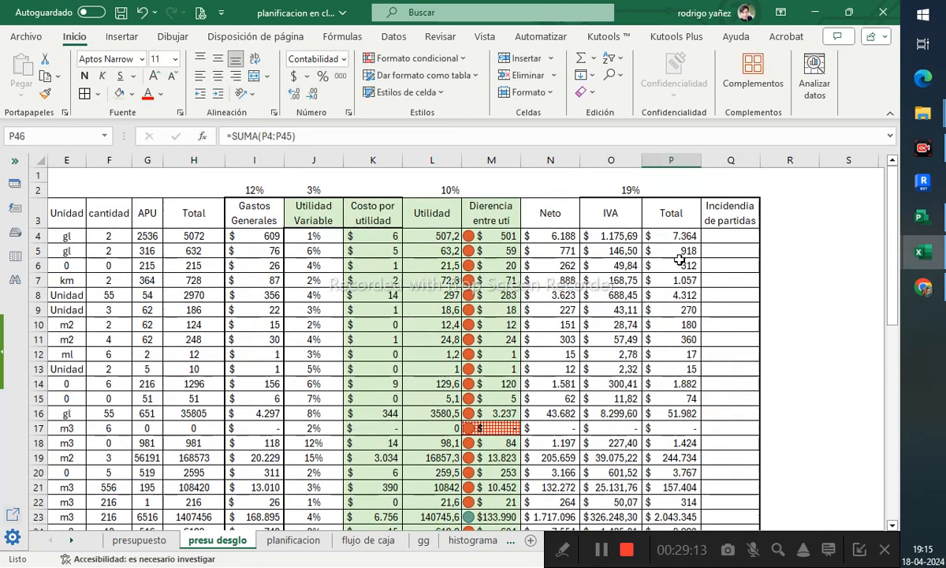
click(685, 236)
scroll(683, 309, down, 8)
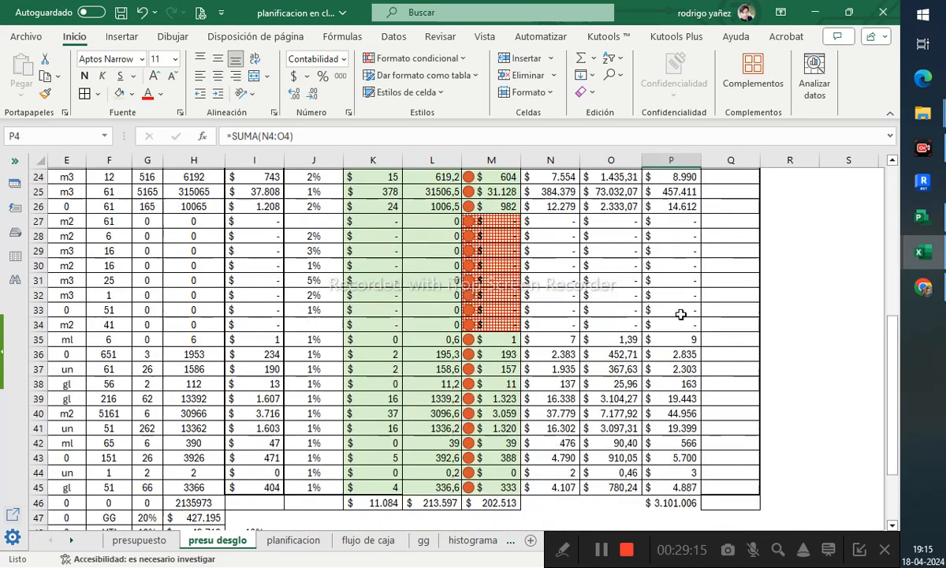
scroll(678, 371, up, 8)
click(746, 238)
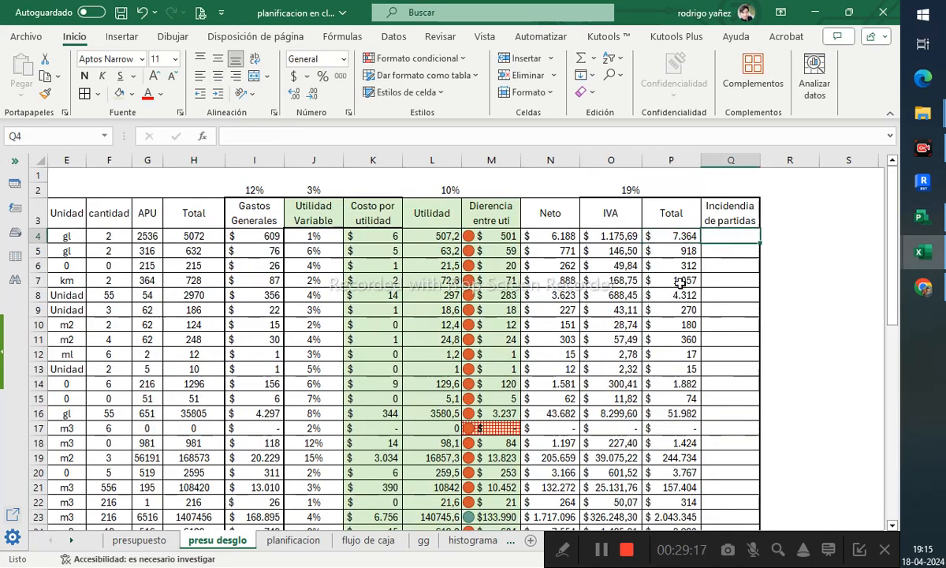
click(731, 210)
- Apply all borders to the table range from Gastos Generales to Incidencia de partidas, rows 3 to 45
click(249, 214)
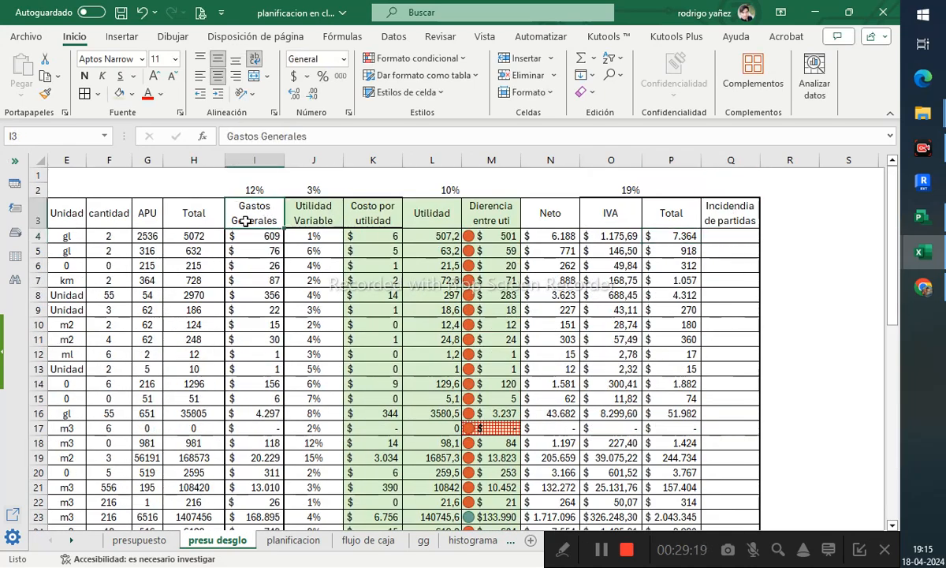
scroll(552, 369, down, 9)
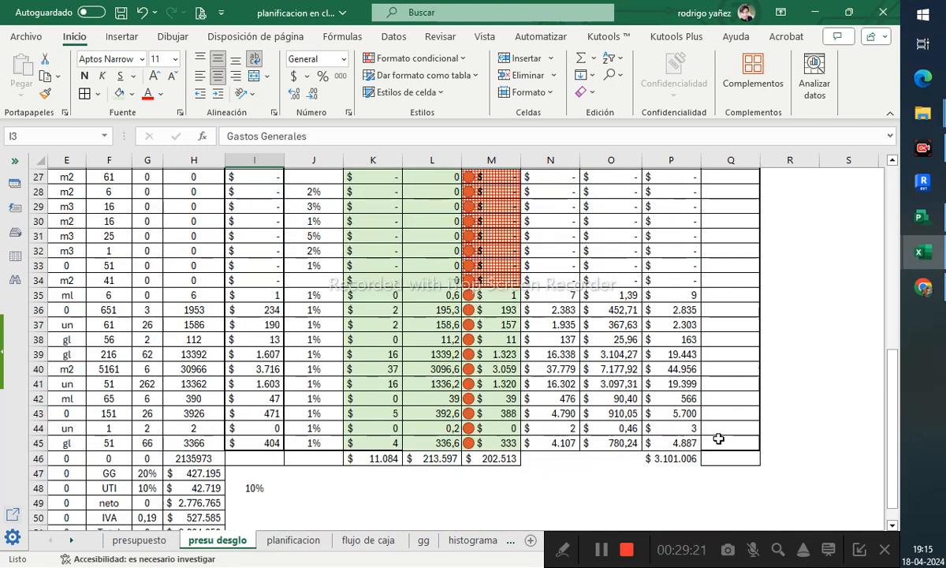
shift+click(719, 439)
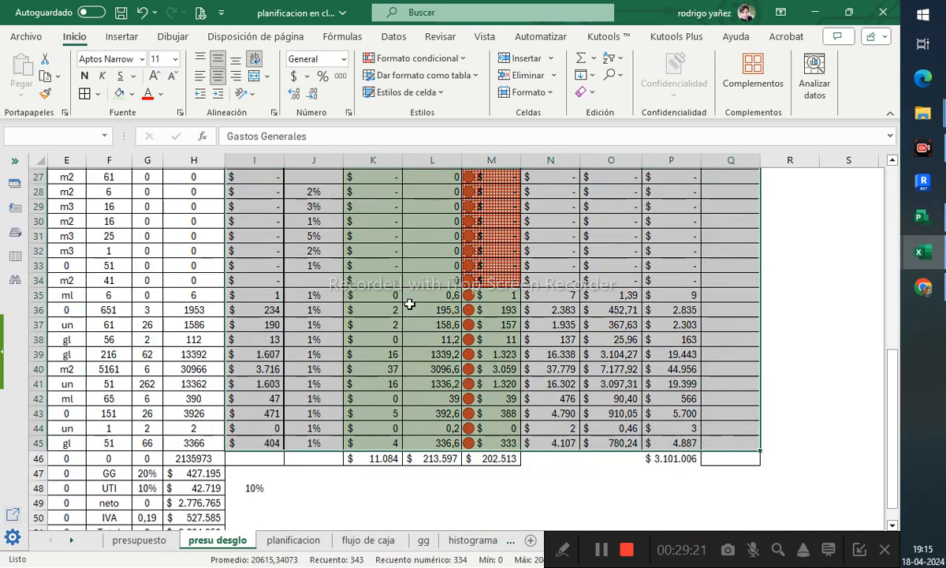
click(97, 93)
click(127, 287)
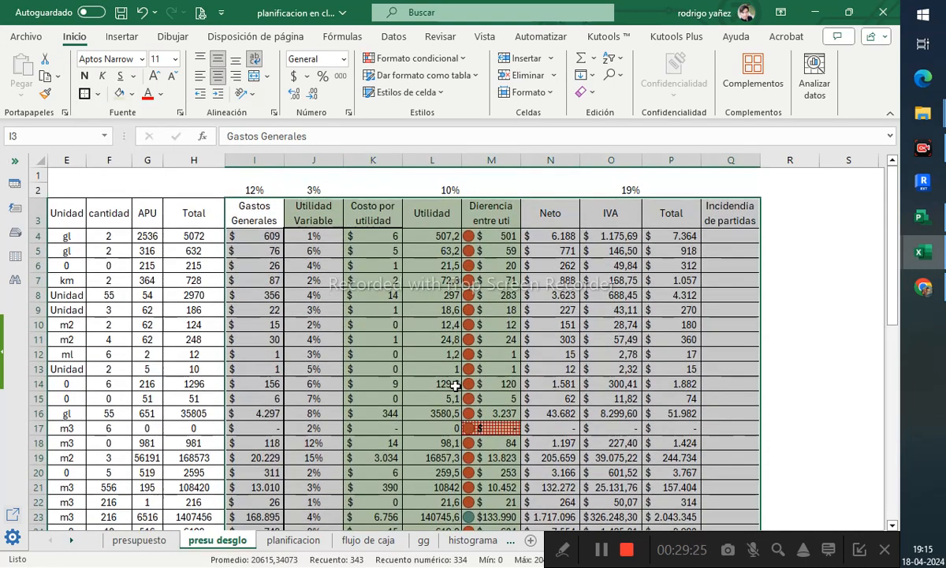
- Apply borders to the Utilidad Variable through Diferencia entre uti columns and their header cells
click(345, 280)
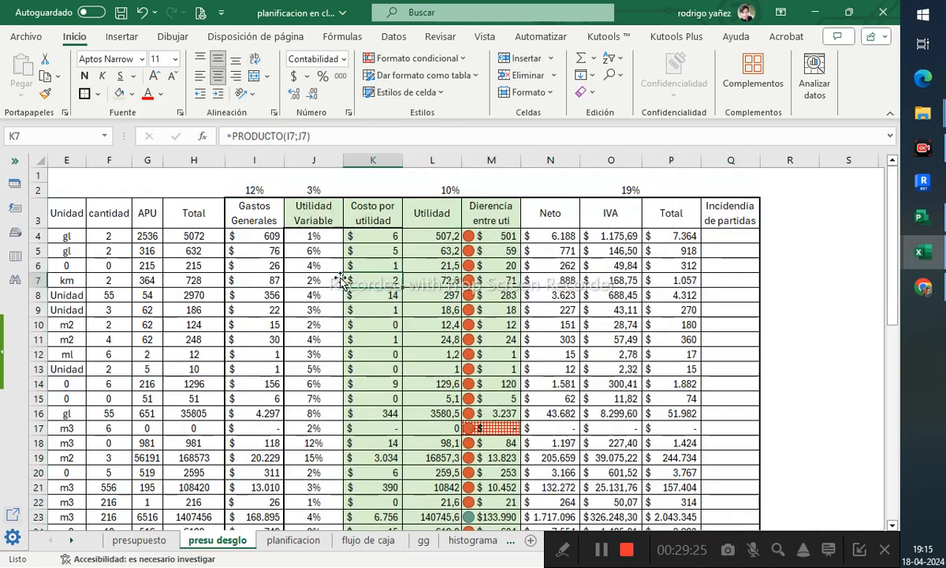
click(308, 236)
scroll(412, 252, down, 10)
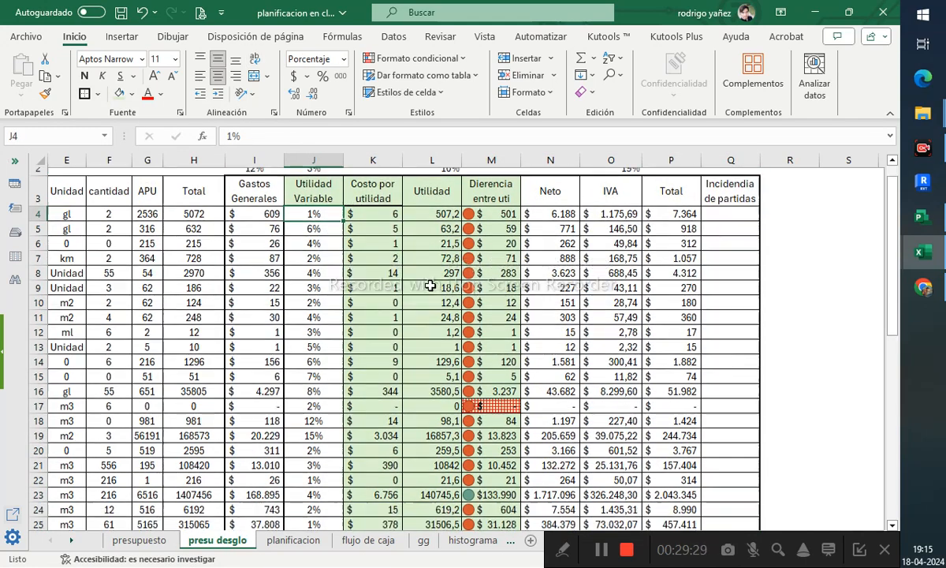
shift+click(490, 355)
scroll(490, 361, up, 10)
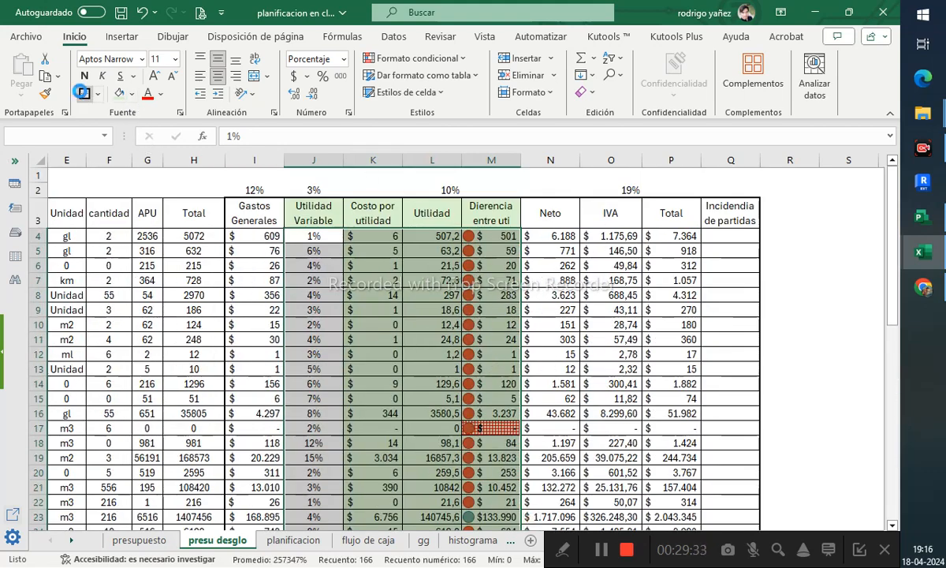
click(784, 295)
drag(337, 213, 481, 211)
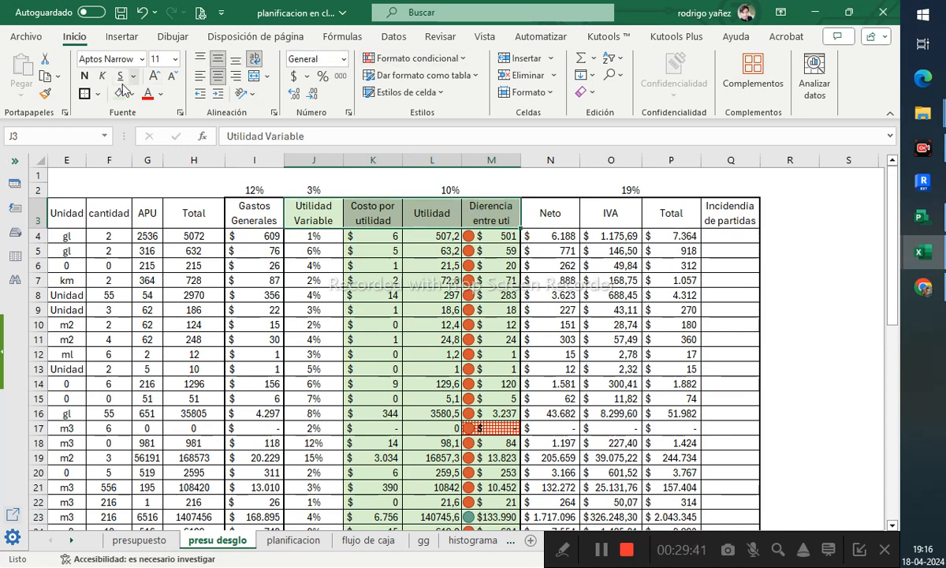
click(85, 94)
- In Q4, divide the item's Total P4 by the absolute Total sum $P$46 for its incidence
click(725, 236)
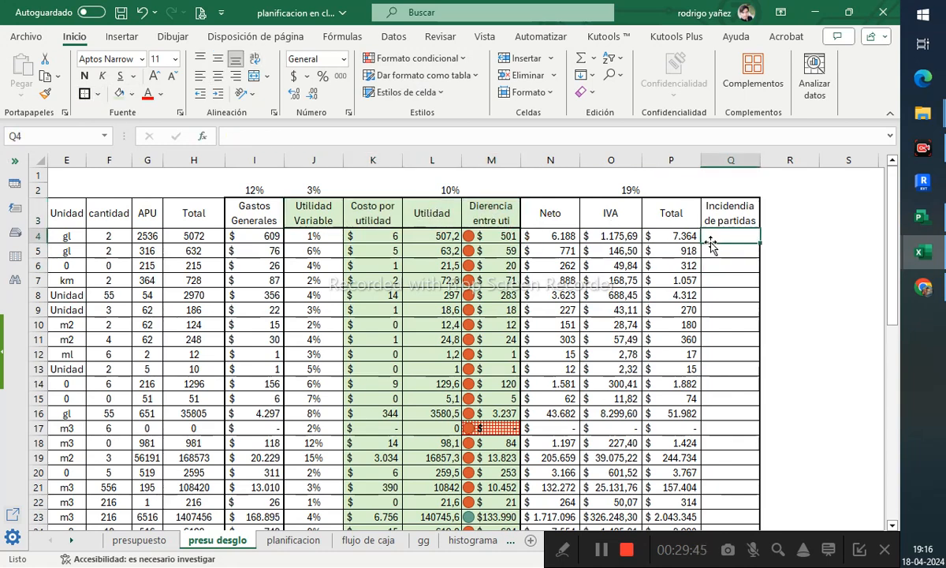
text(=)
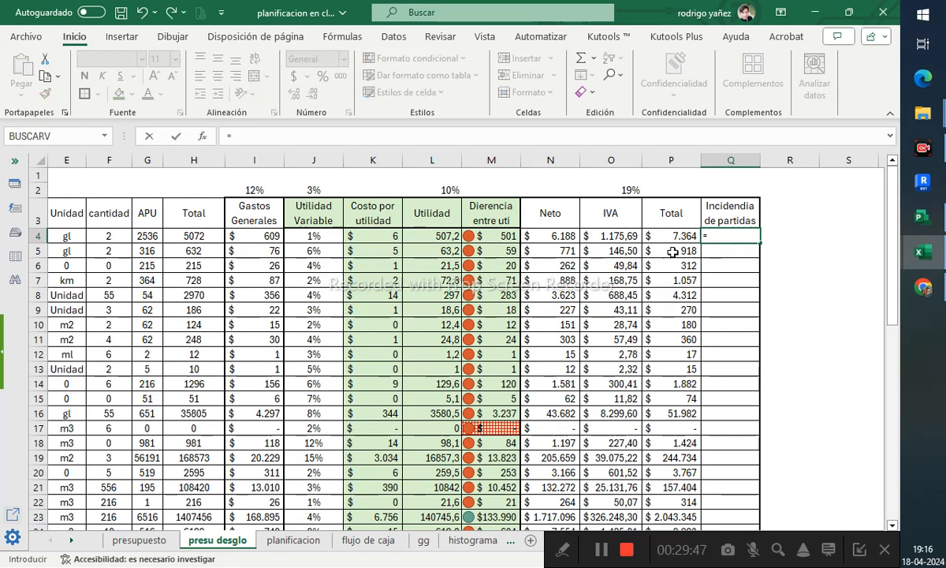
click(685, 235)
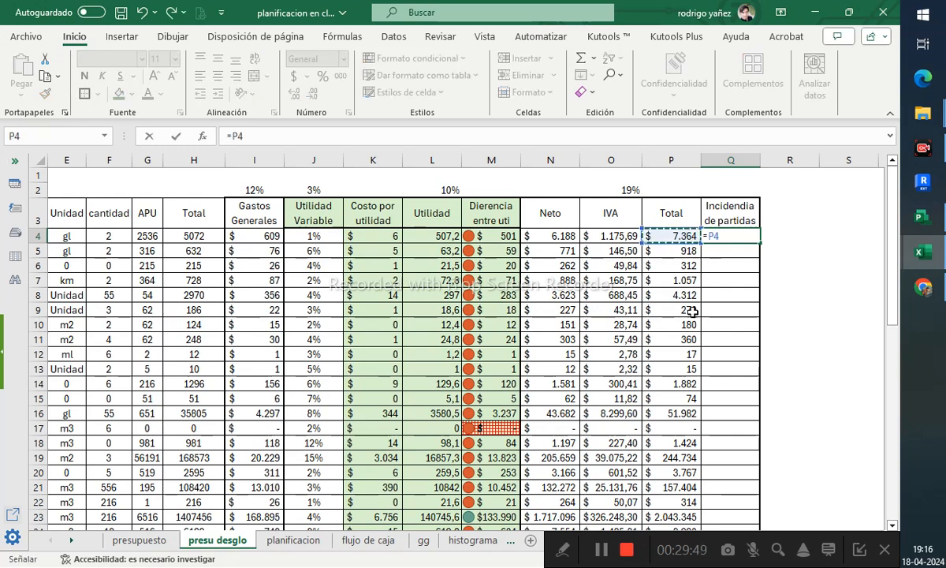
text(/)
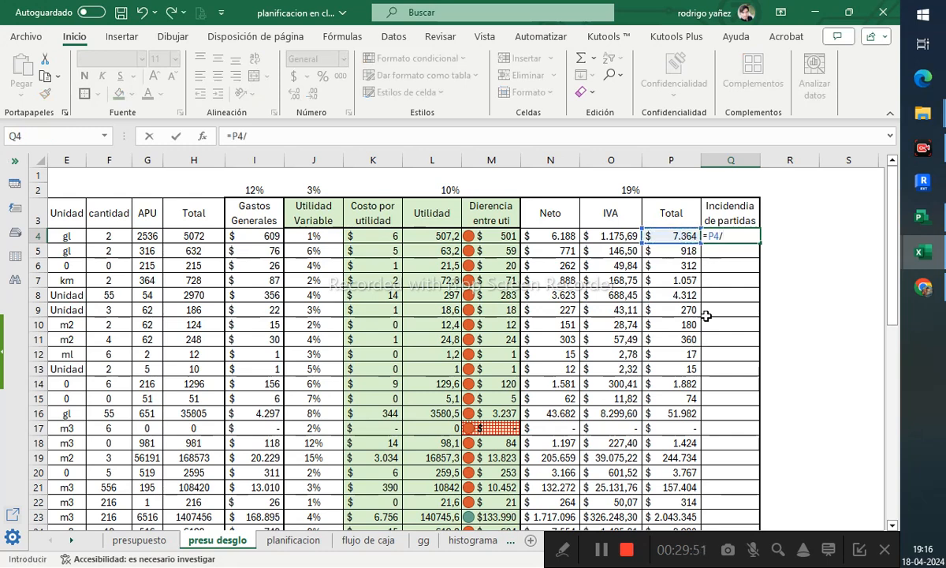
scroll(660, 314, down, 11)
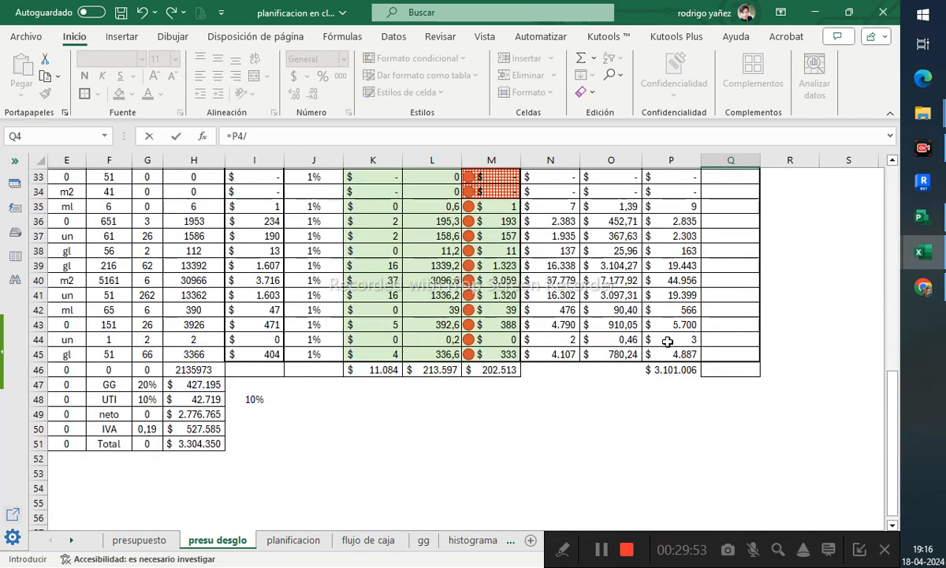
click(668, 367)
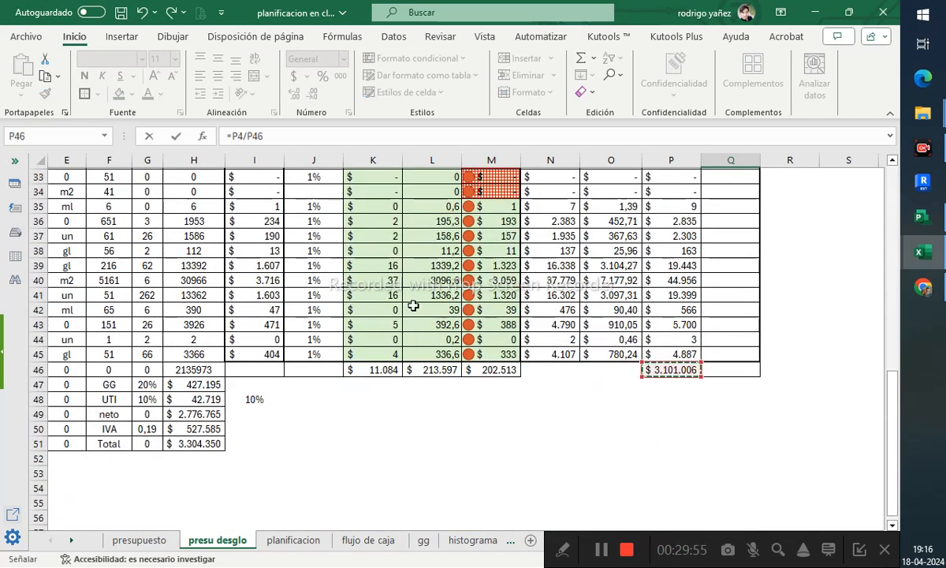
key(F4)
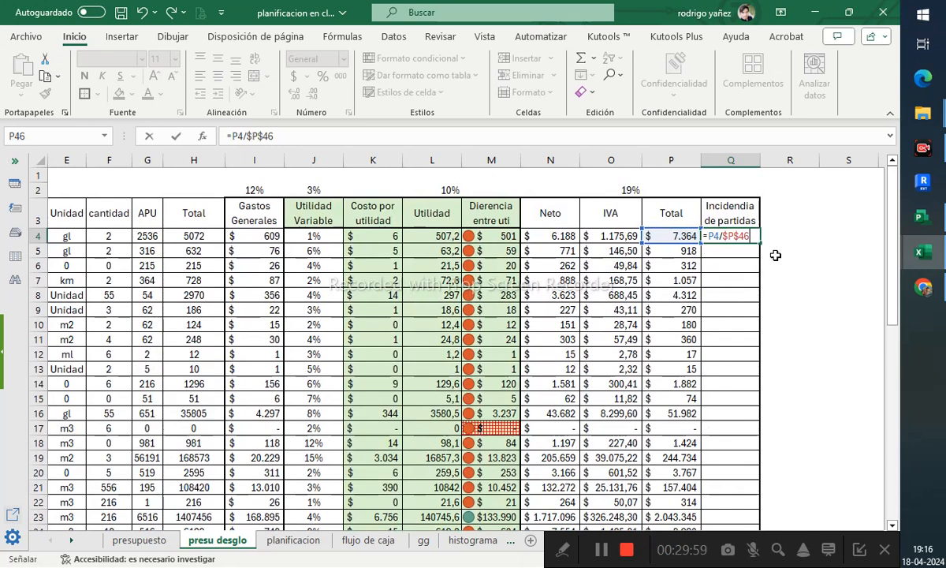
key(ctrl+Return)
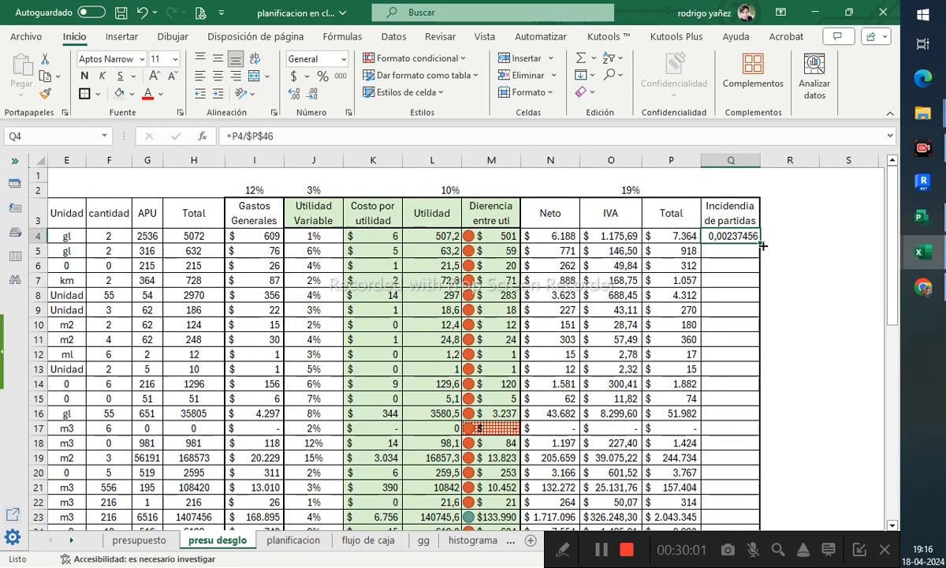
- Fill the incidence formula down column Q and format it as a percentage with one decimal
double_click(762, 245)
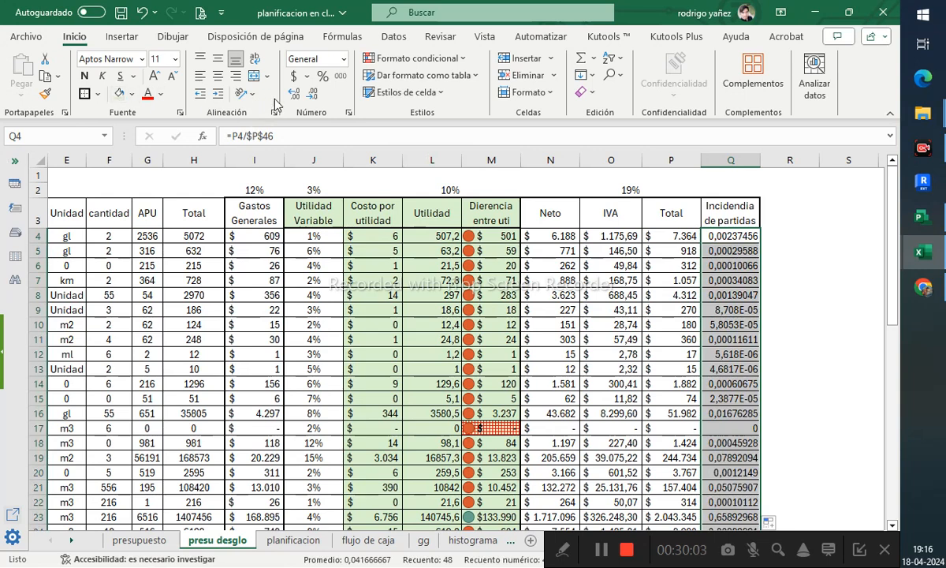
click(322, 76)
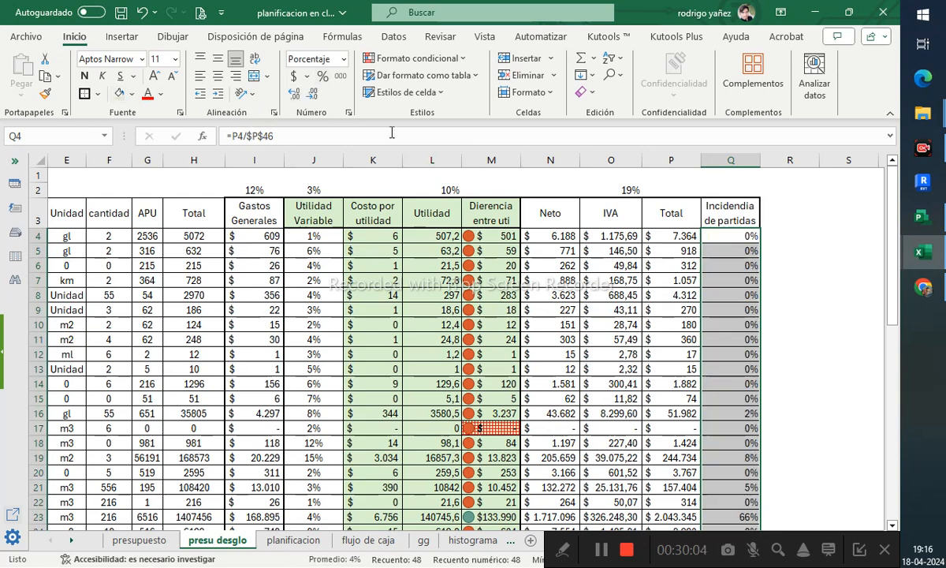
click(293, 93)
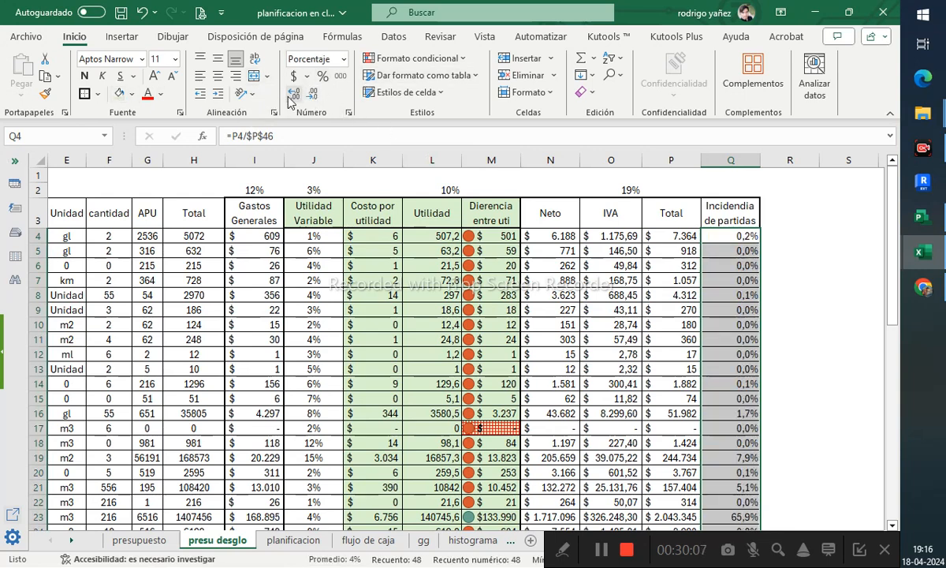
- Increase the incidence percentages in column Q to two decimals
click(293, 93)
- Clear the incidence formulas copied below the Total row, Q47 to Q51
scroll(812, 339, down, 2)
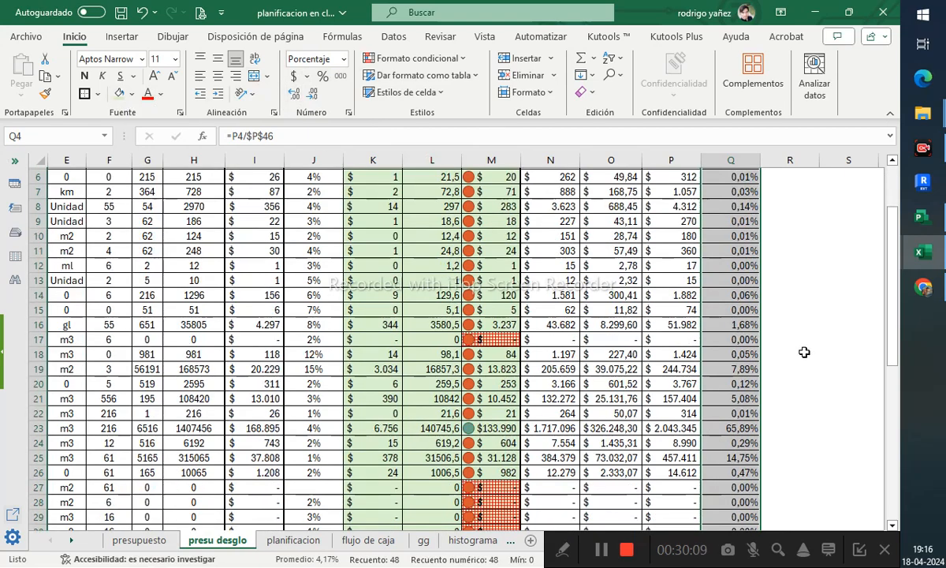
click(809, 366)
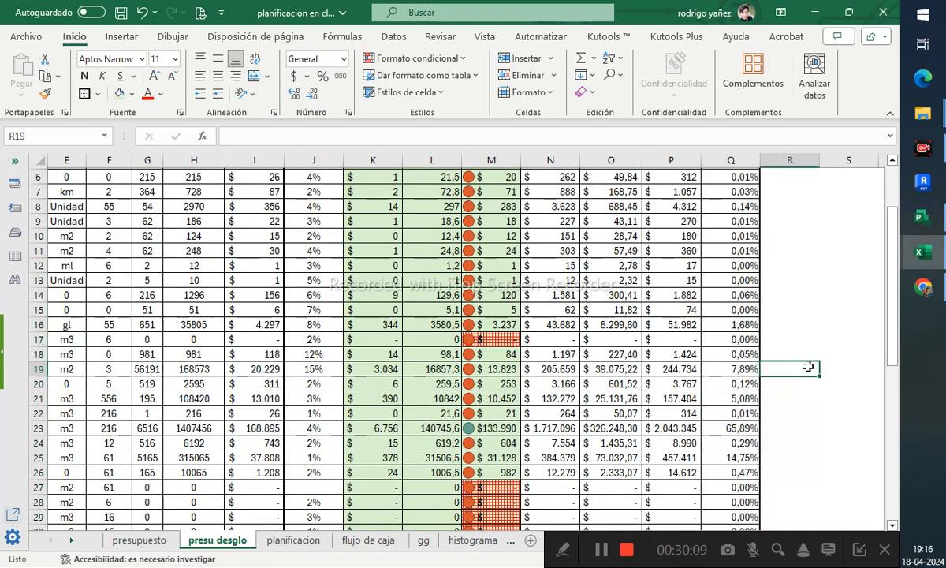
click(735, 429)
scroll(735, 442, down, 5)
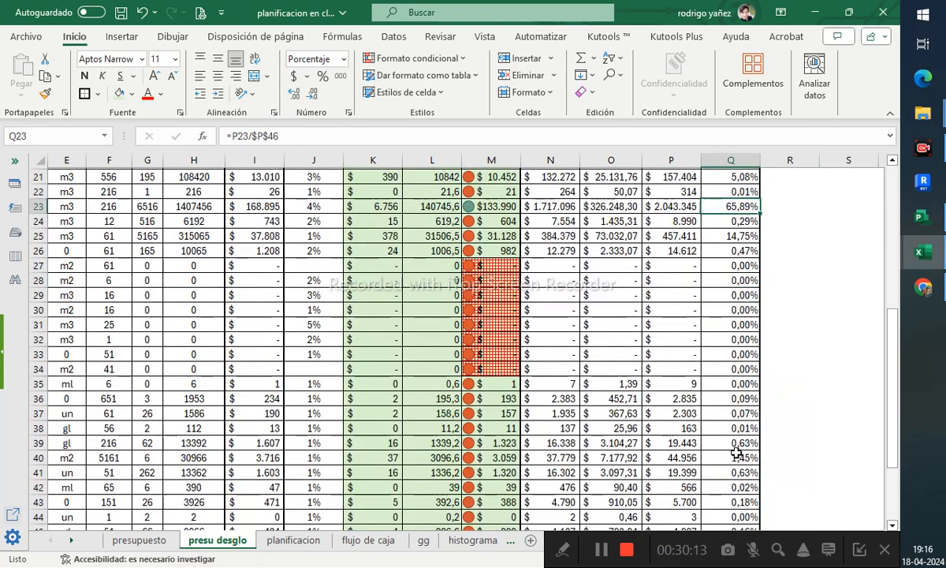
scroll(735, 453, down, 3)
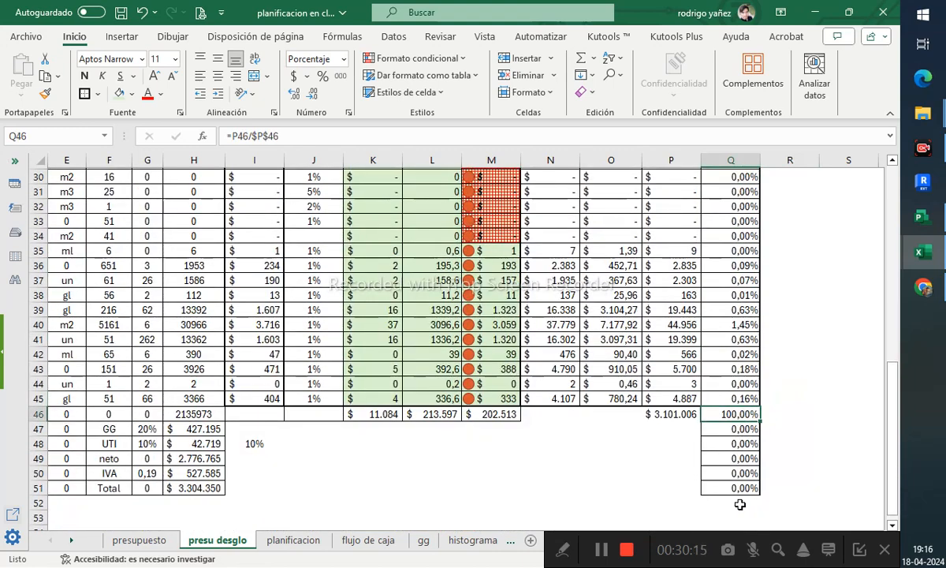
drag(732, 488, 732, 434)
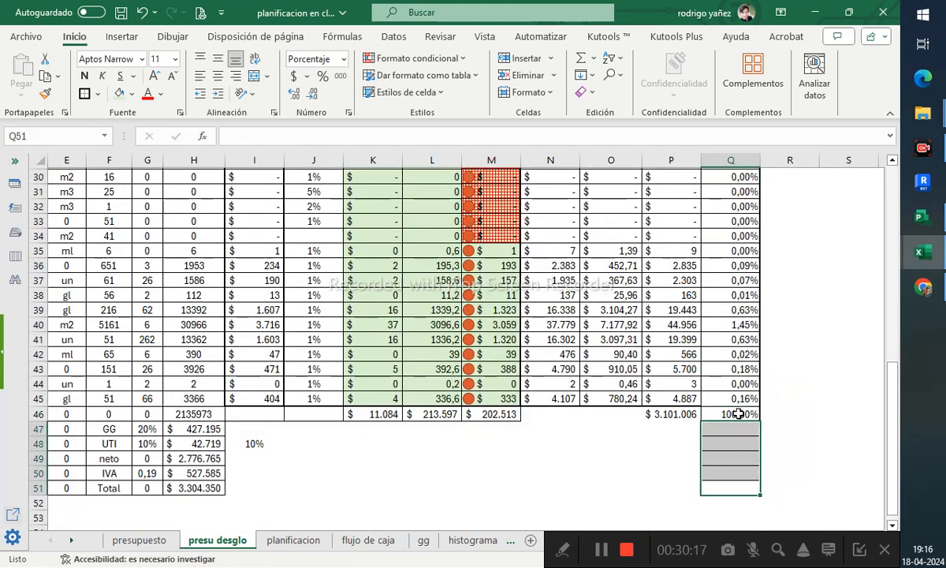
click(741, 397)
- Apply a green-white color scale to the incidence percentages Q4 to Q45
scroll(743, 396, up, 6)
scroll(744, 396, up, 4)
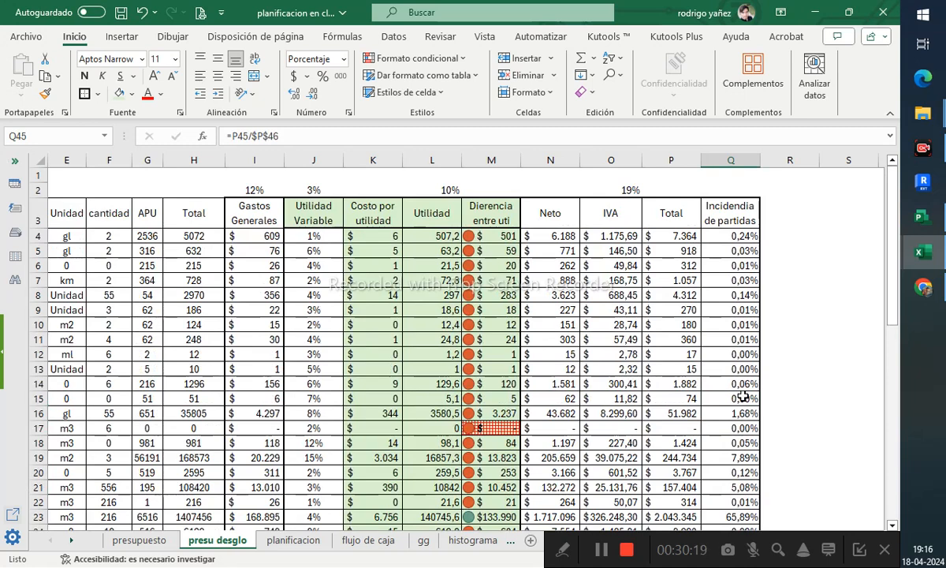
shift+click(740, 234)
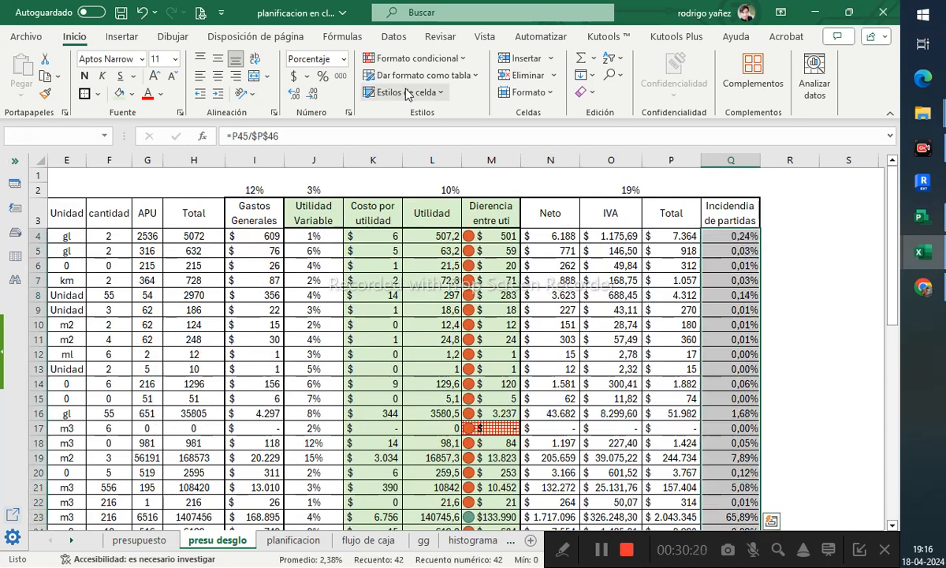
click(458, 59)
mouse_move(502, 180)
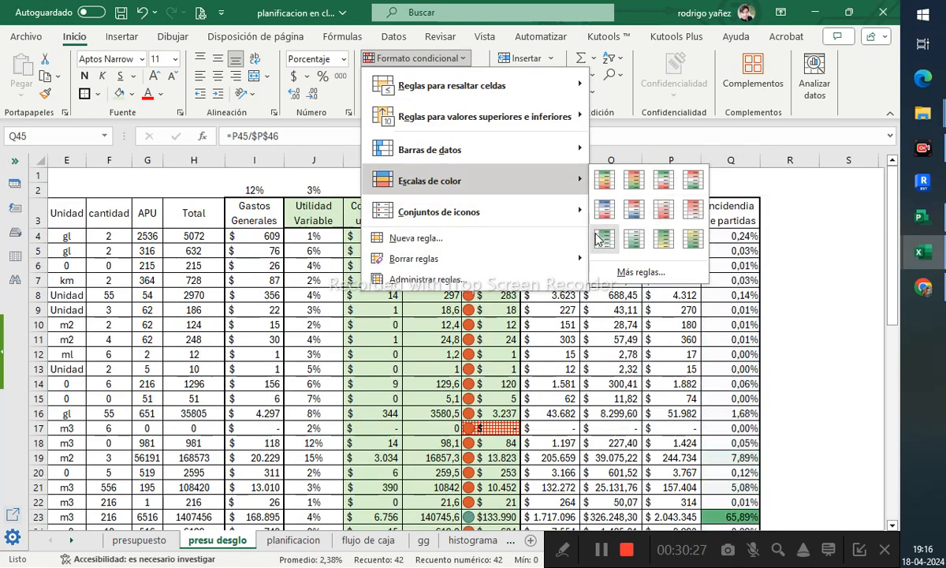
click(604, 240)
- Examine the highest-incidence item in row 23 across its columns
scroll(660, 279, down, 3)
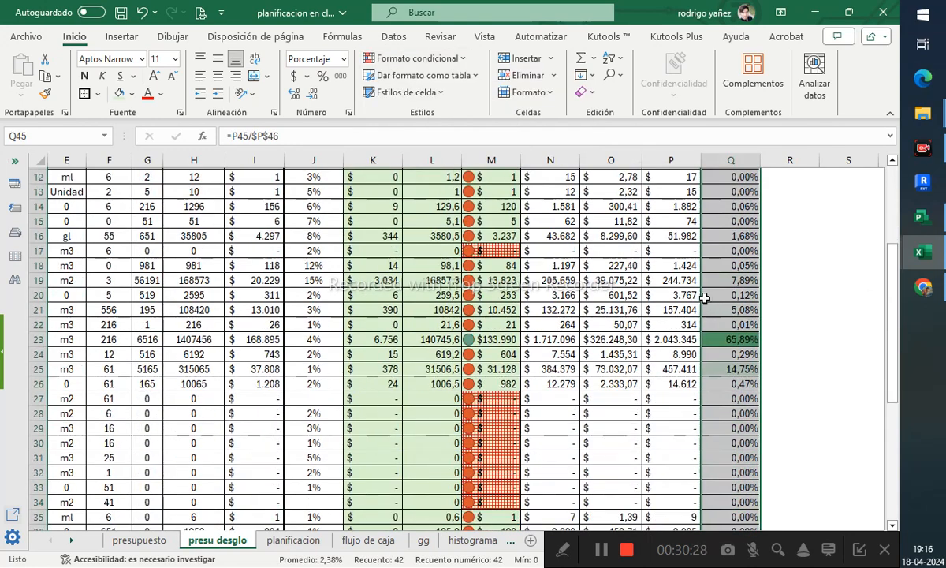
click(828, 323)
scroll(816, 378, up, 1)
click(732, 385)
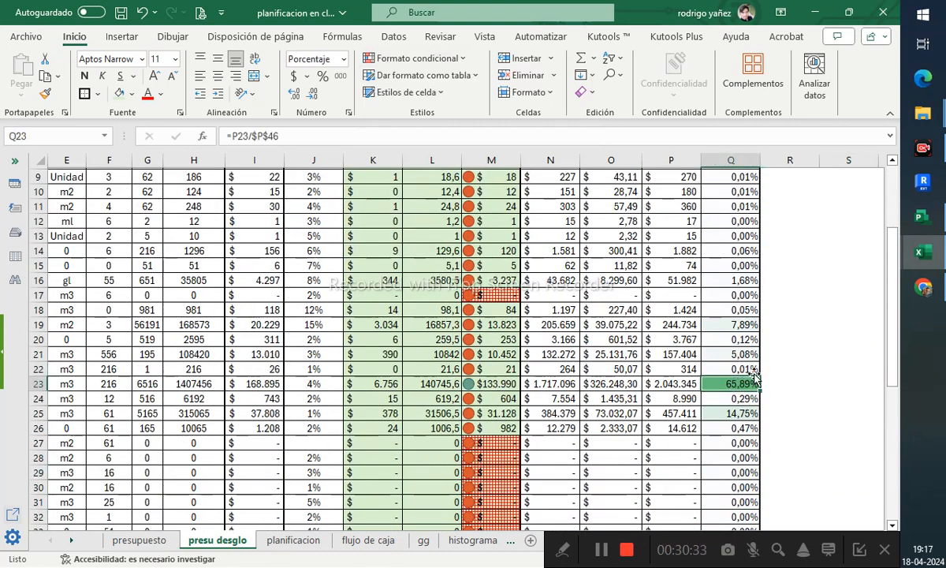
scroll(745, 390, up, 3)
click(730, 236)
scroll(736, 310, down, 4)
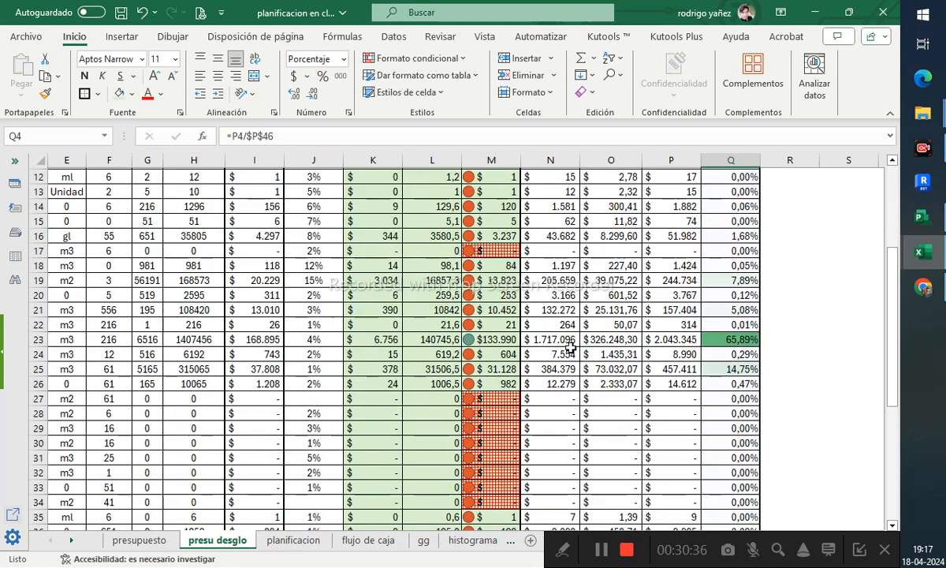
click(730, 339)
mouse_move(724, 338)
mouse_down()
mouse_move(258, 345)
mouse_move(714, 339)
mouse_up()
click(836, 354)
click(727, 337)
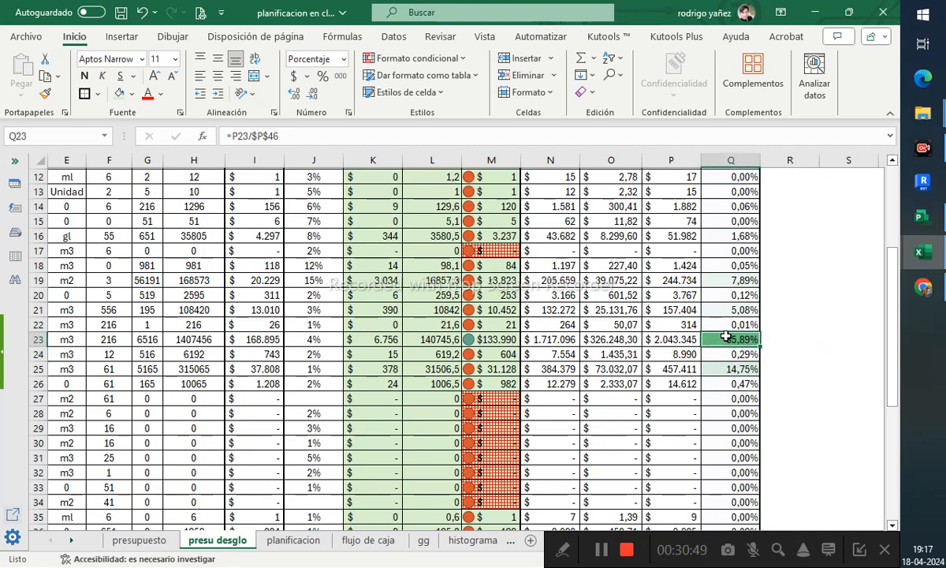
drag(726, 337, 120, 347)
drag(340, 339, 736, 343)
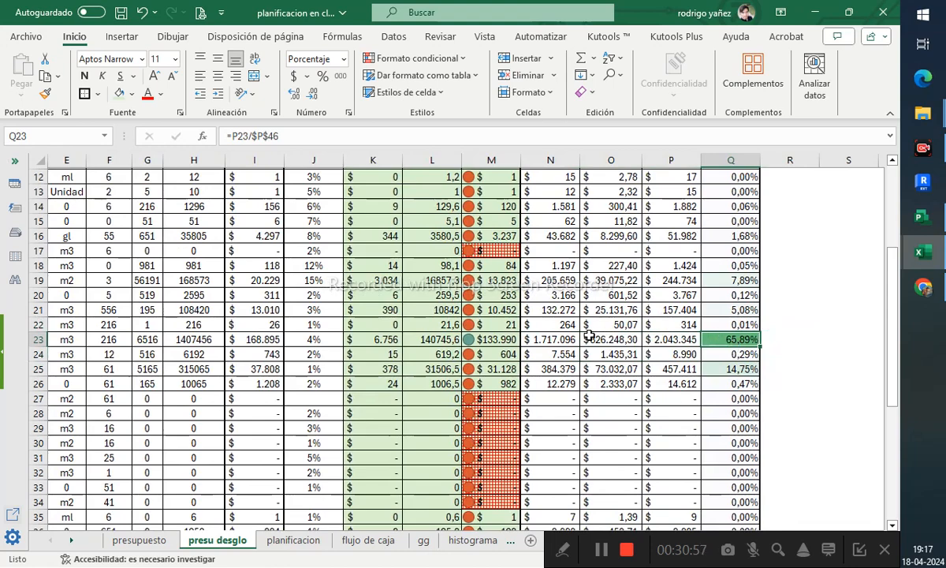
- Format the Utilidad column L4 to L45 as accounting without decimals
scroll(402, 356, up, 4)
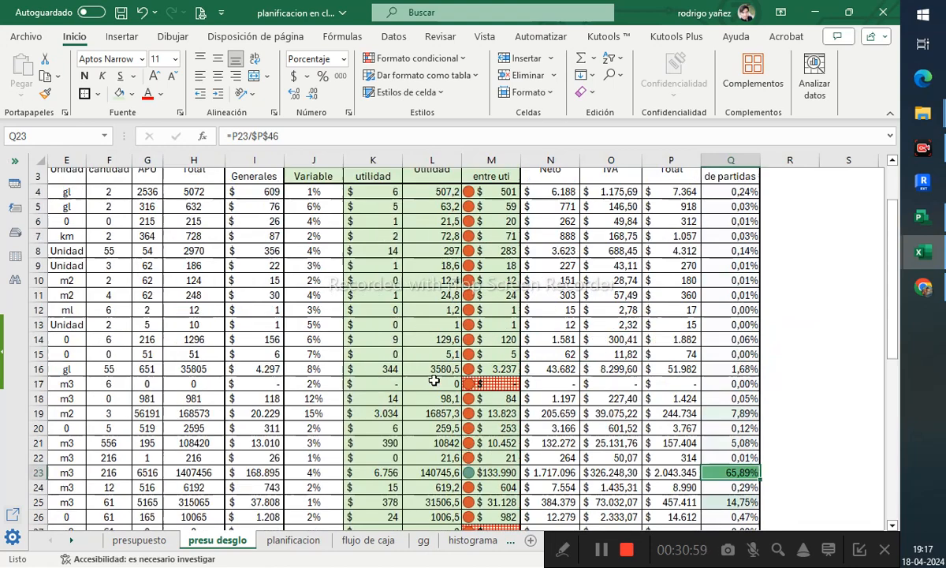
click(400, 233)
scroll(439, 330, down, 9)
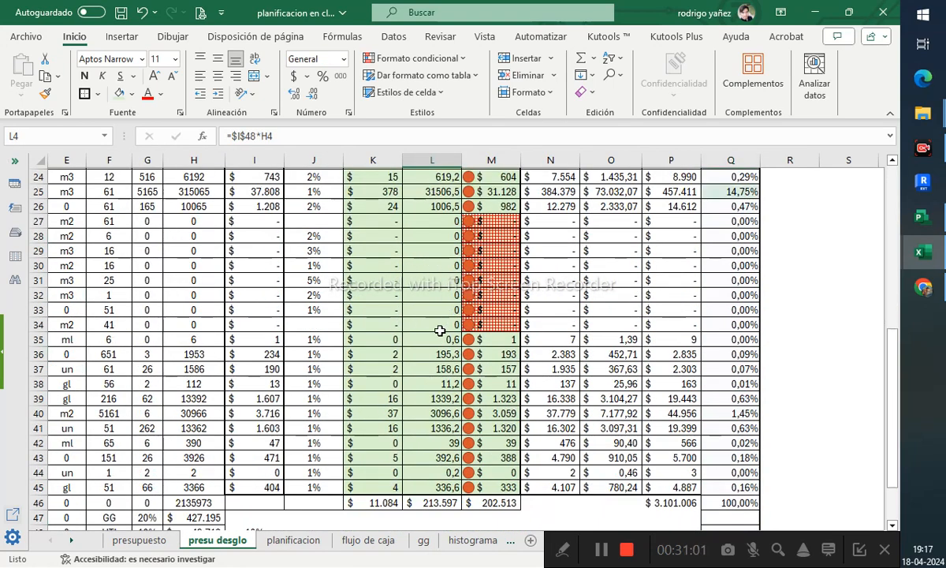
shift+click(441, 443)
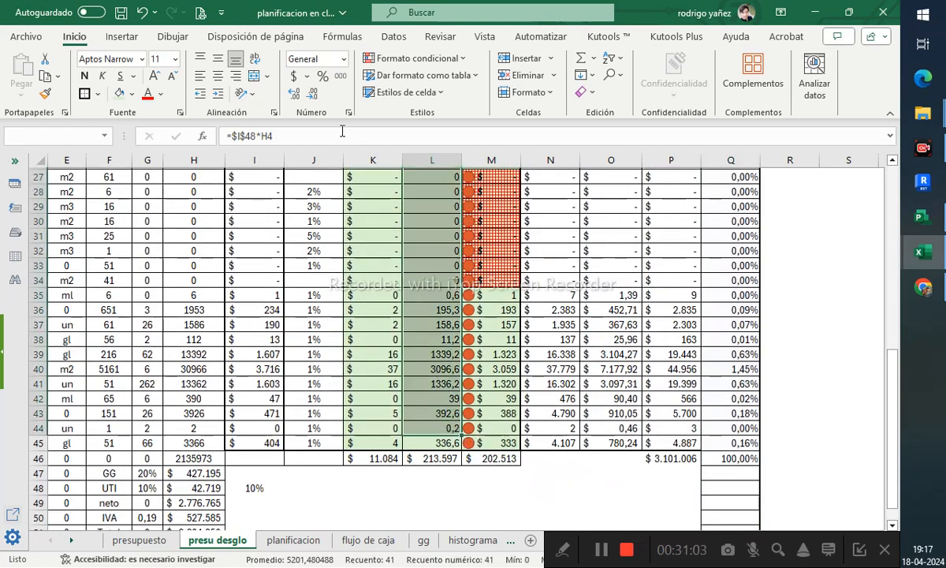
click(293, 78)
- Inspect the IVA formula in O23 without changing it
scroll(376, 246, up, 8)
scroll(375, 246, down, 3)
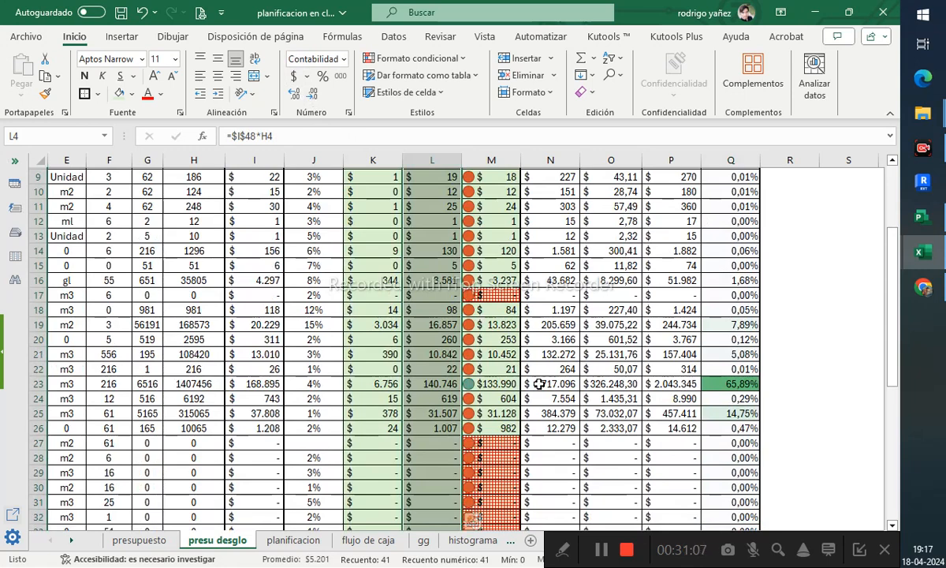
click(509, 385)
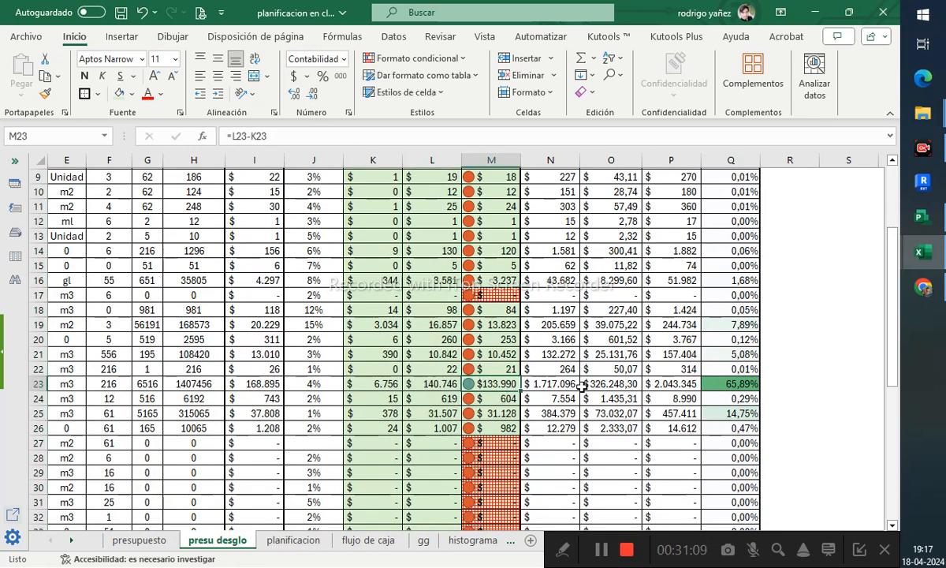
key(Right)
key(Right)
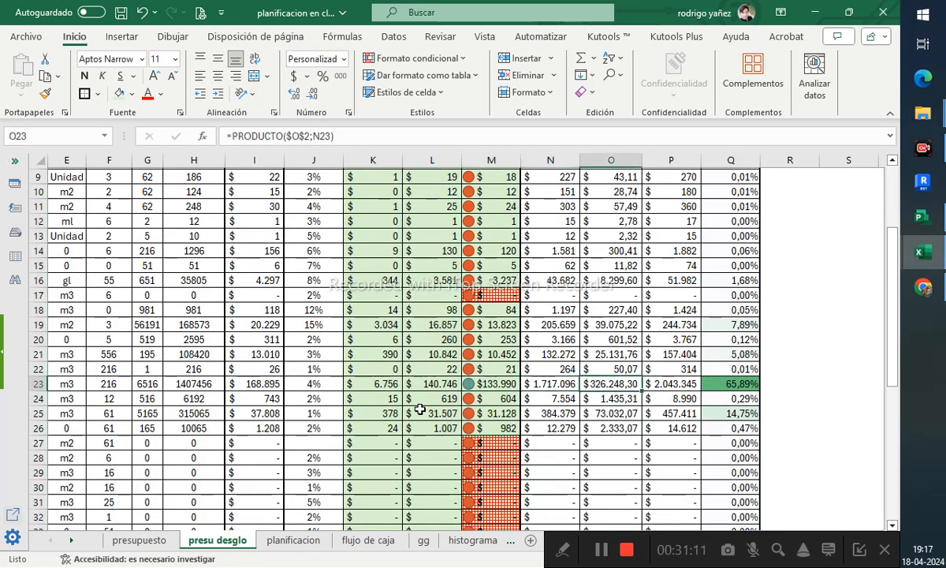
click(325, 136)
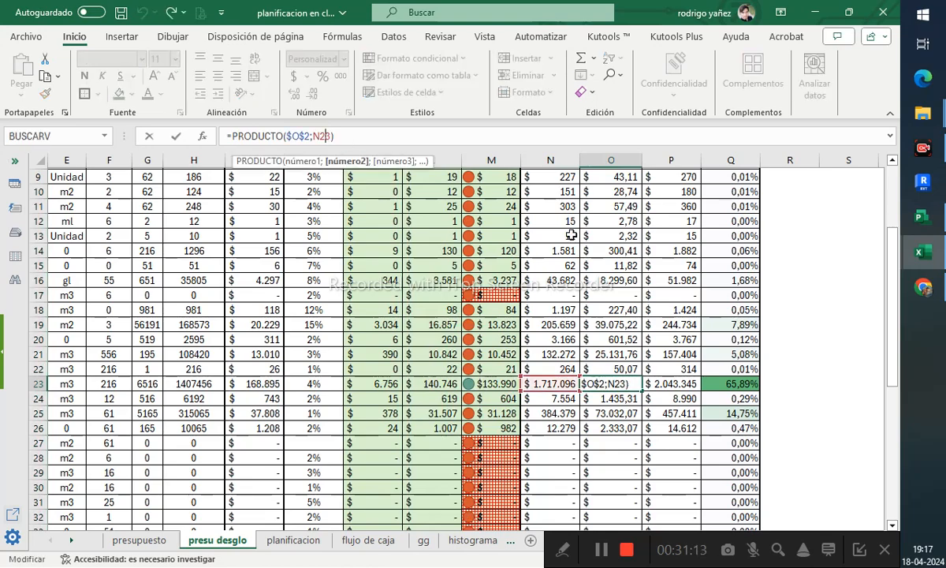
scroll(596, 319, up, 3)
scroll(596, 319, down, 3)
scroll(611, 317, up, 3)
scroll(591, 383, down, 3)
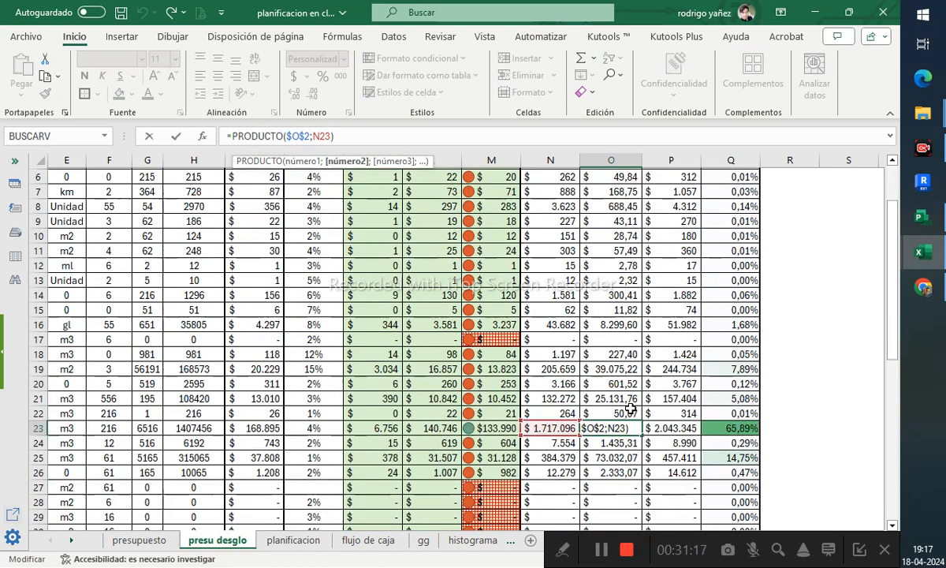
key(Return)
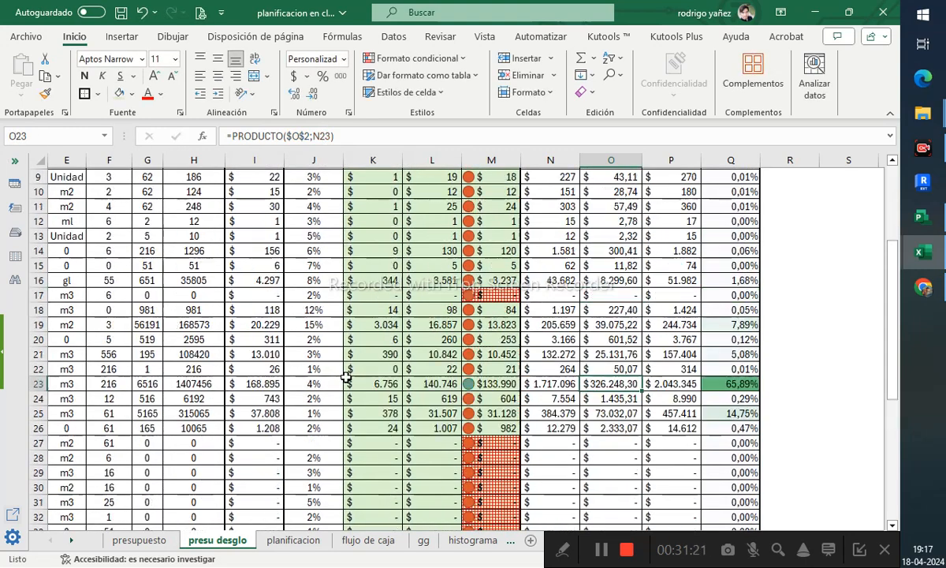
- Review the Neto formulas and compare row 23 with item 20's total on the presupuesto sheet
click(558, 382)
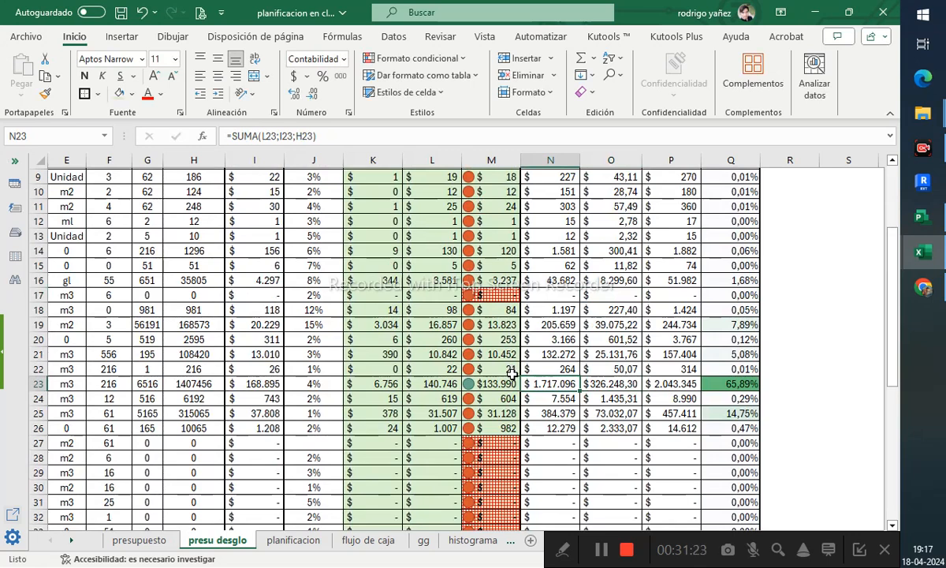
scroll(512, 374, up, 3)
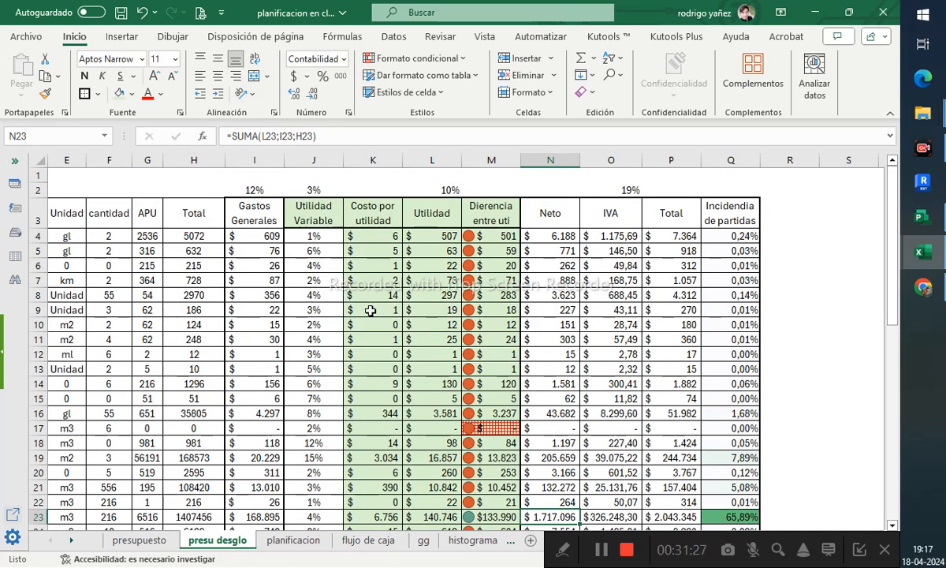
click(550, 237)
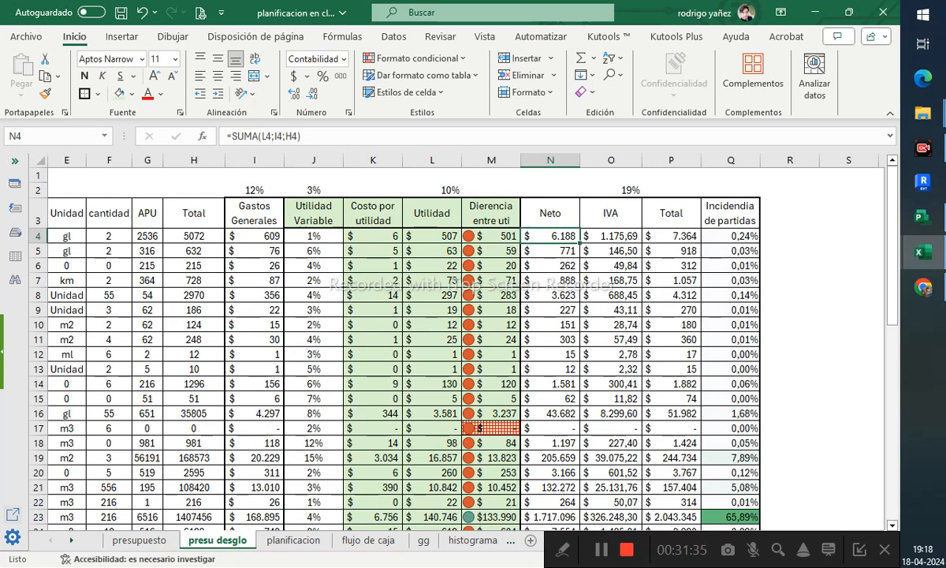
click(446, 297)
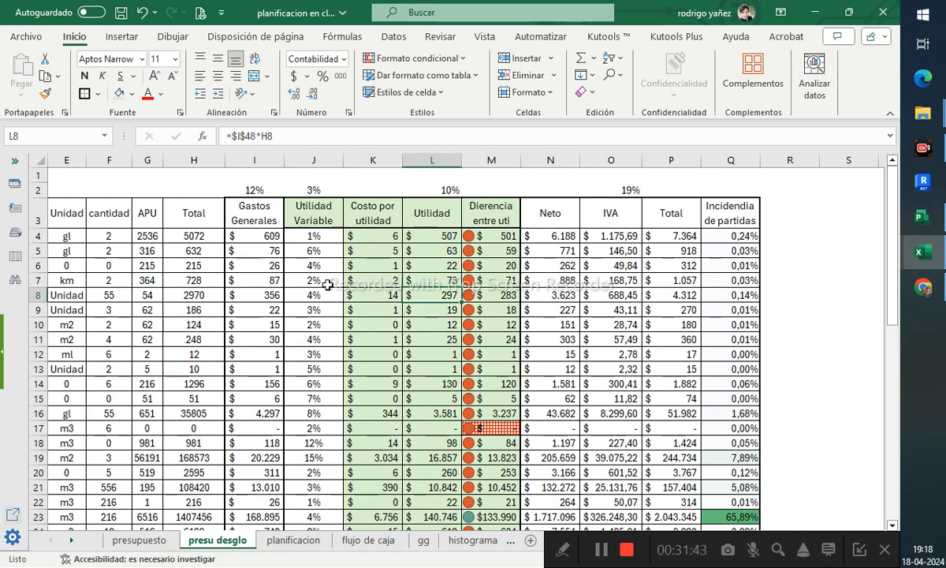
click(550, 280)
scroll(739, 328, down, 5)
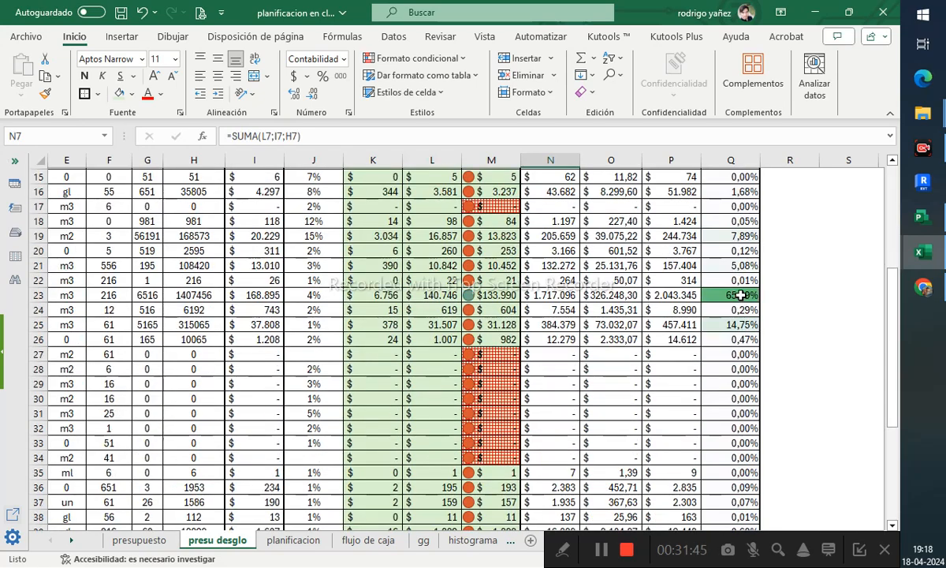
mouse_move(741, 295)
mouse_down()
mouse_move(552, 282)
mouse_move(490, 295)
mouse_move(743, 294)
mouse_up()
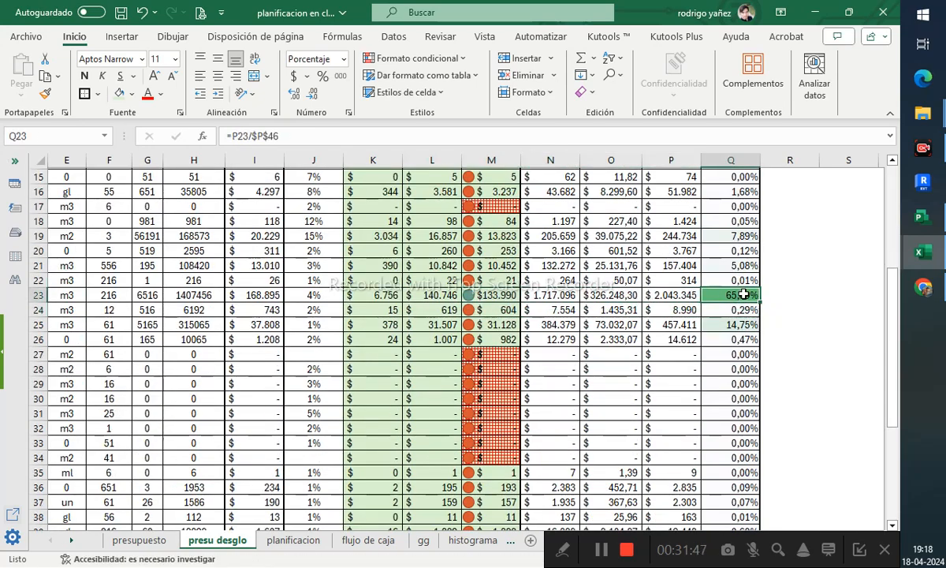
scroll(479, 305, up, 5)
click(139, 541)
scroll(189, 456, up, 6)
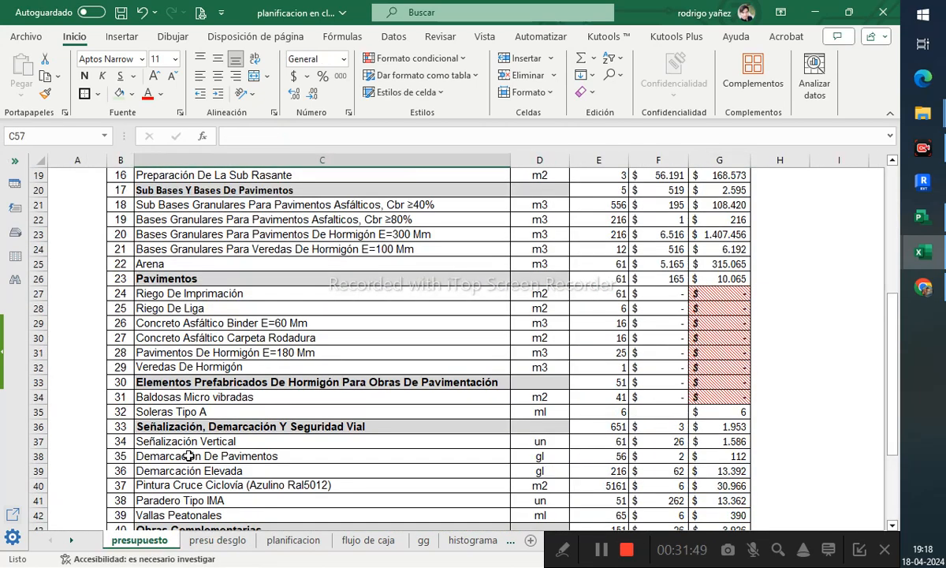
scroll(189, 456, up, 6)
scroll(189, 456, down, 5)
click(694, 280)
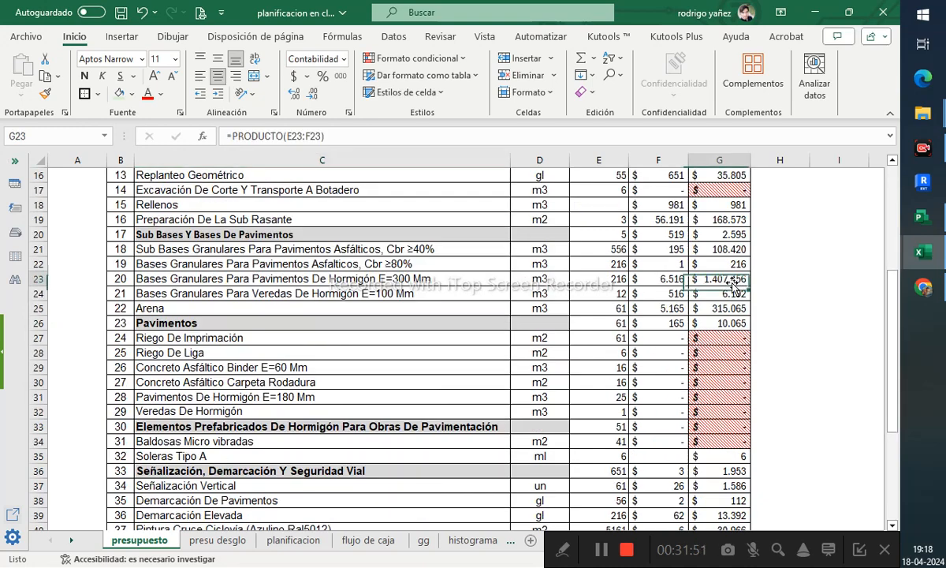
click(247, 539)
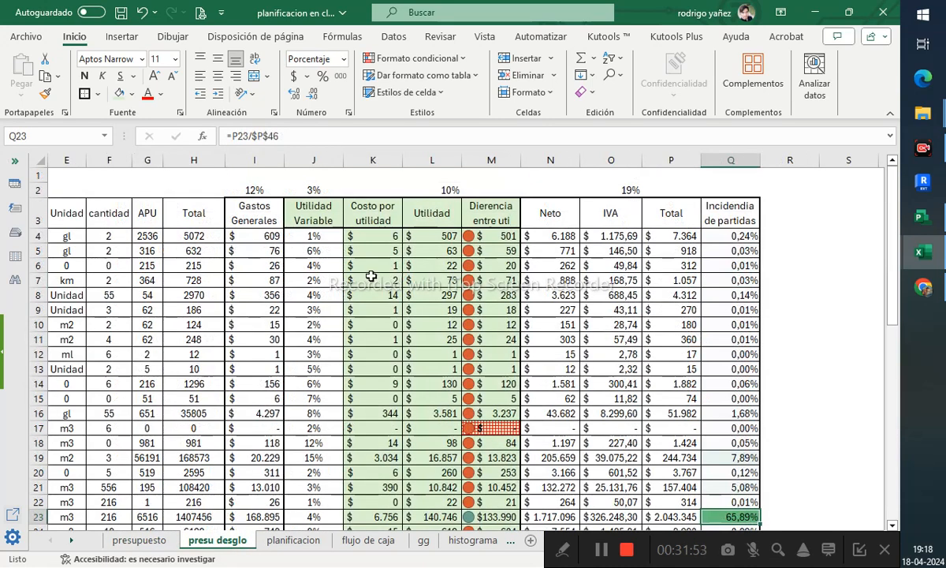
- Fill in the missing Utilidad Variable percentages: 3% for row 27 and 5% for row 34
drag(260, 205, 552, 221)
click(702, 217)
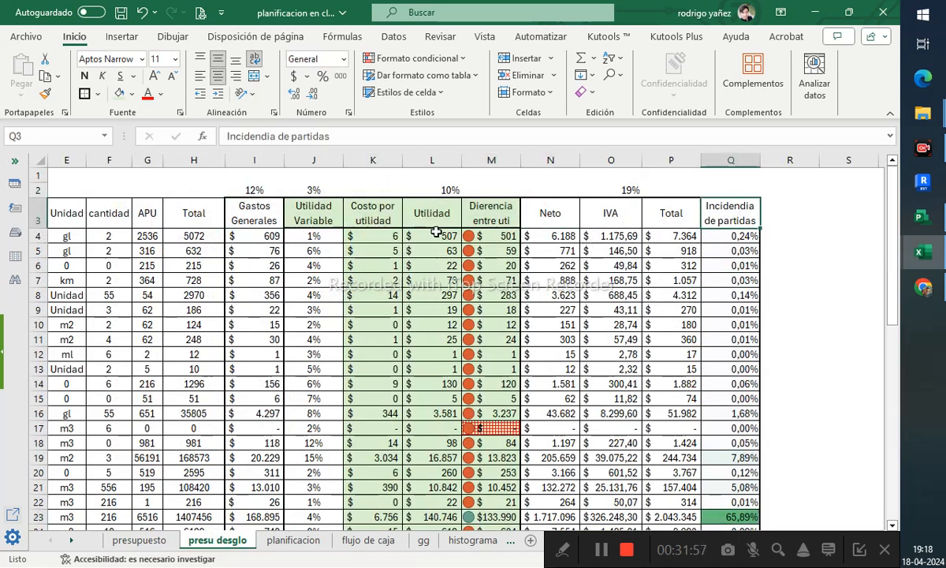
click(312, 219)
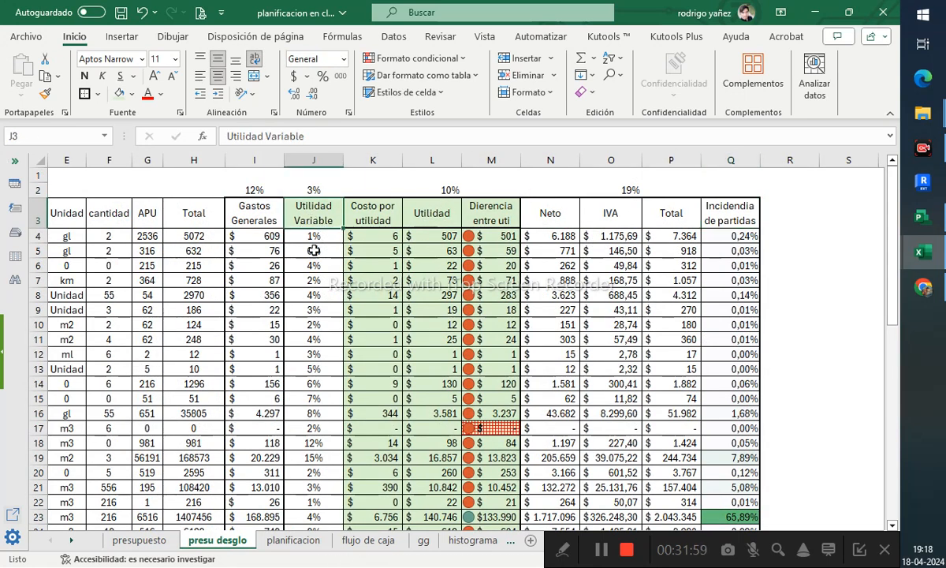
scroll(316, 228, down, 1)
drag(313, 192, 304, 454)
scroll(303, 456, down, 4)
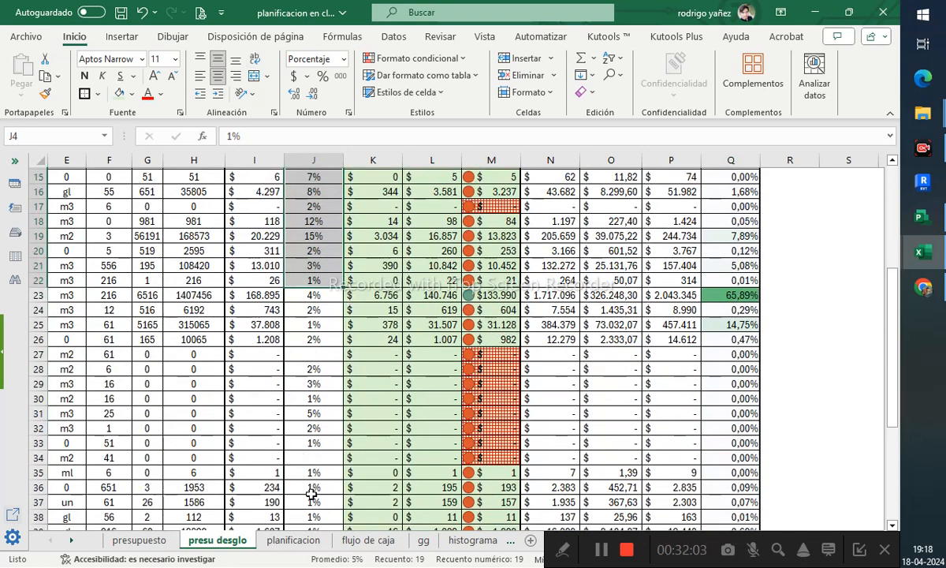
click(307, 355)
text(2%)
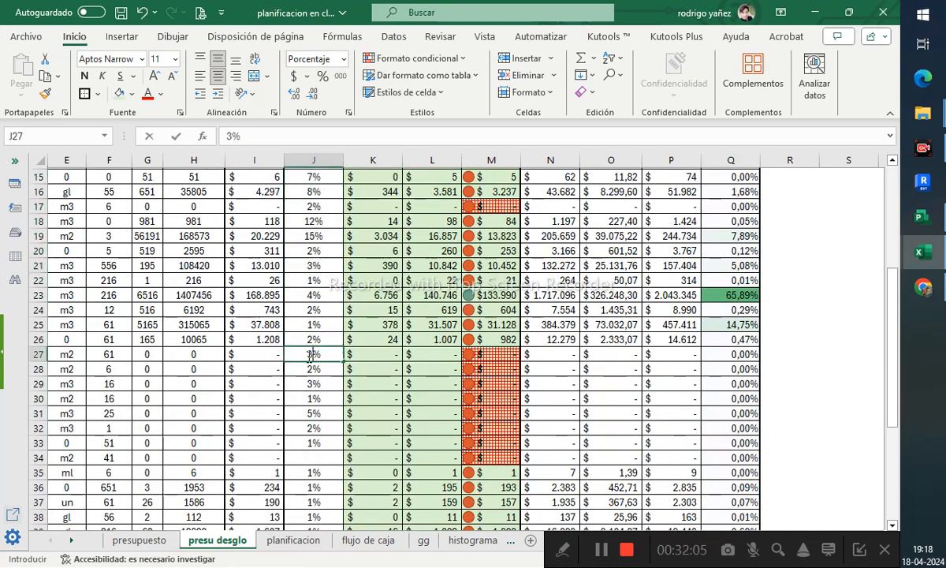
key(Return)
click(315, 454)
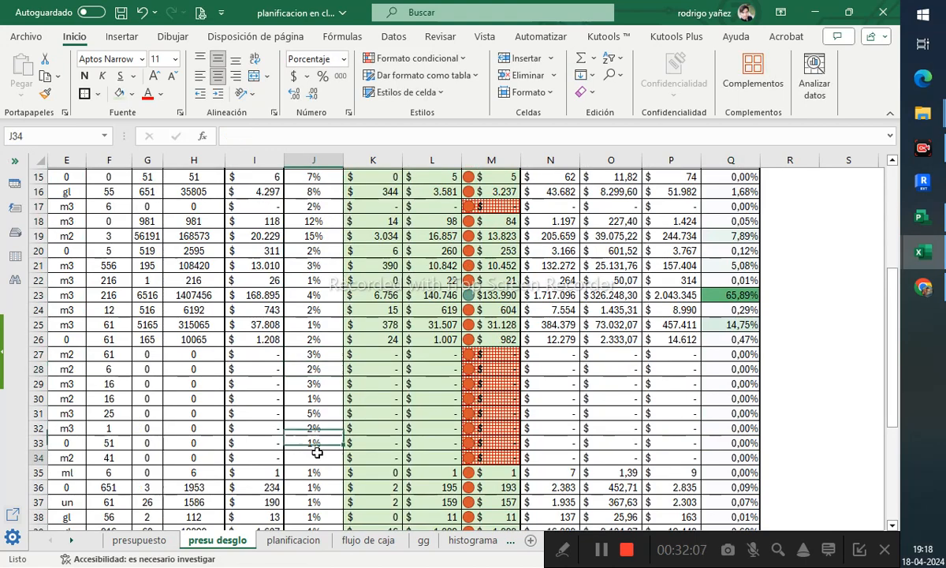
text(5%)
key(Return)
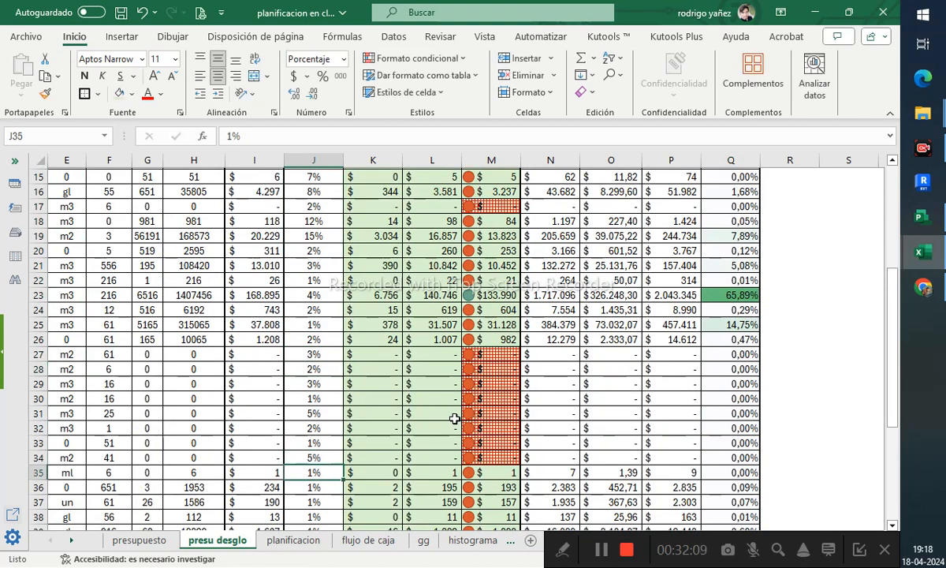
- Review the Incidencia de partidas percentages in column Q down to the 100% total in row 46
scroll(492, 382, down, 3)
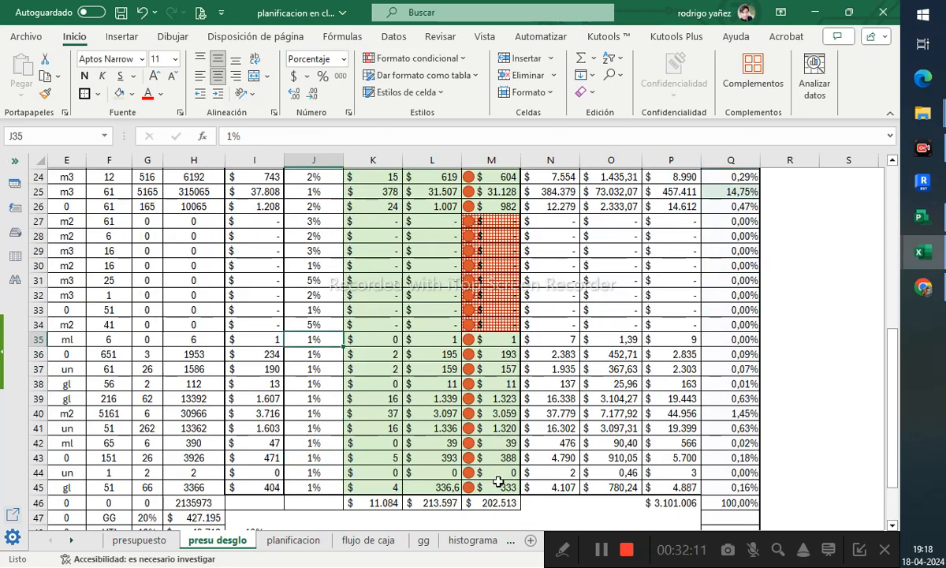
click(730, 398)
scroll(836, 363, up, 6)
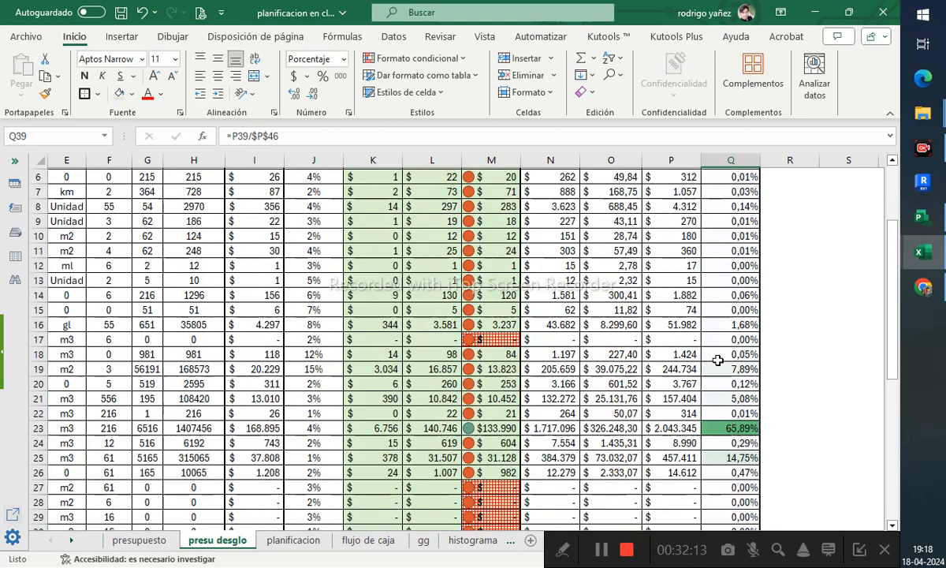
scroll(615, 355, up, 2)
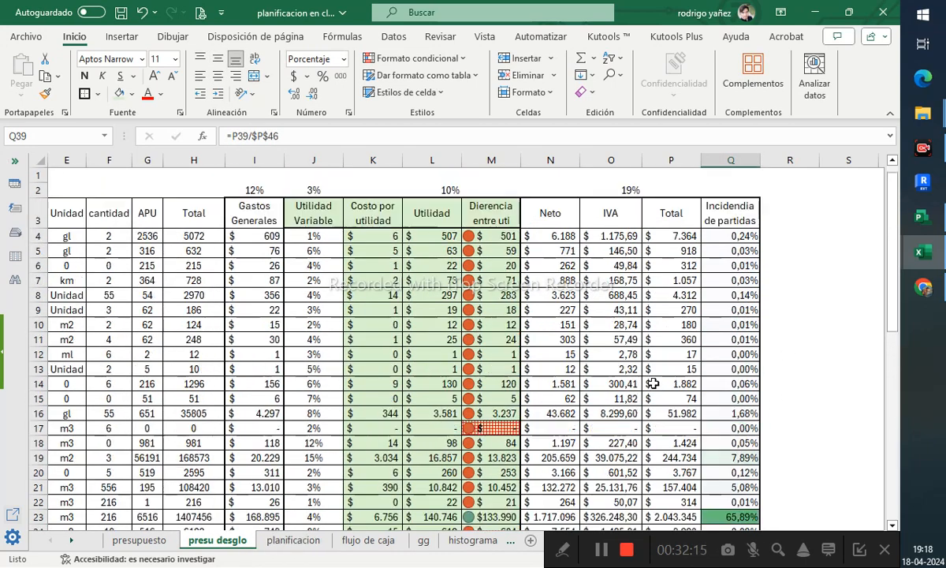
drag(693, 226, 741, 318)
scroll(740, 371, down, 8)
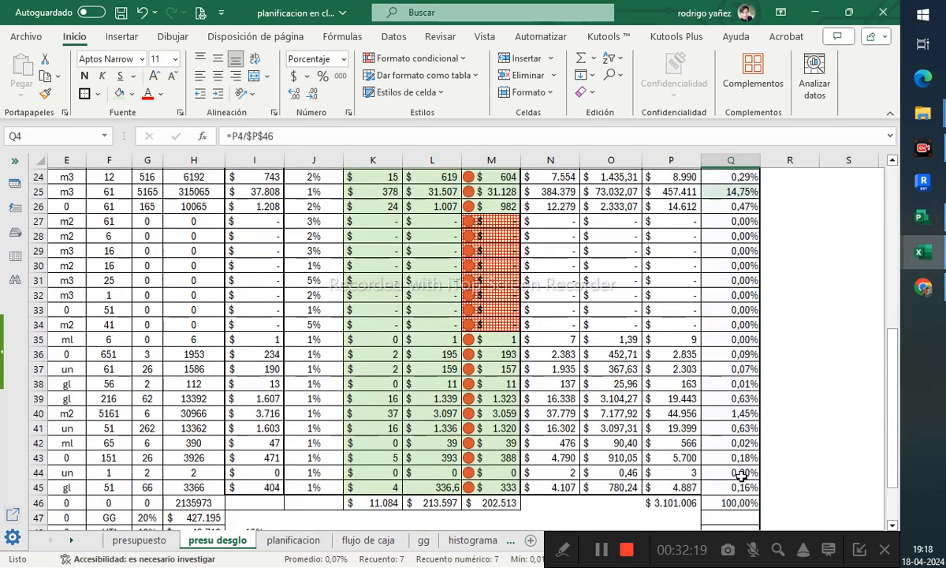
shift+click(742, 482)
scroll(314, 355, up, 8)
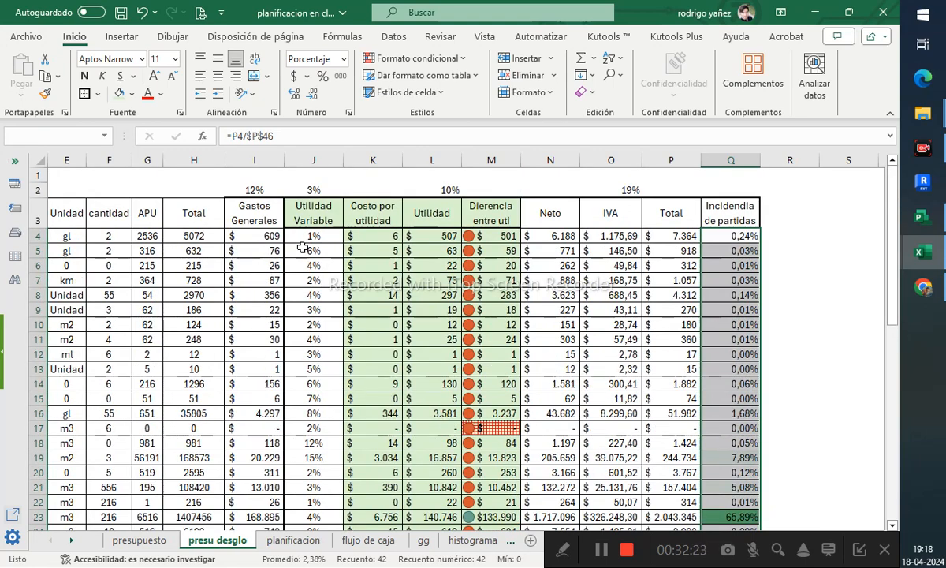
scroll(659, 284, down, 4)
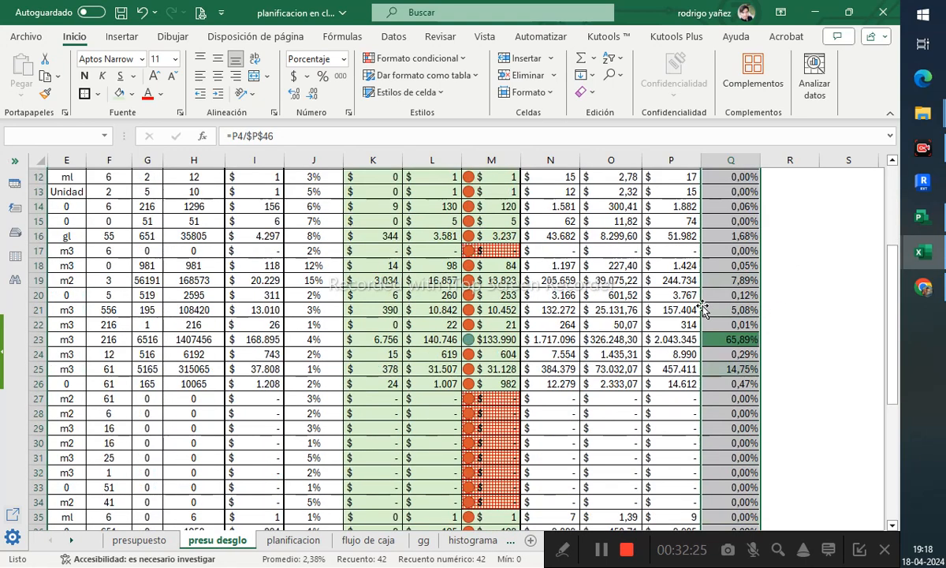
scroll(726, 280, up, 4)
click(731, 218)
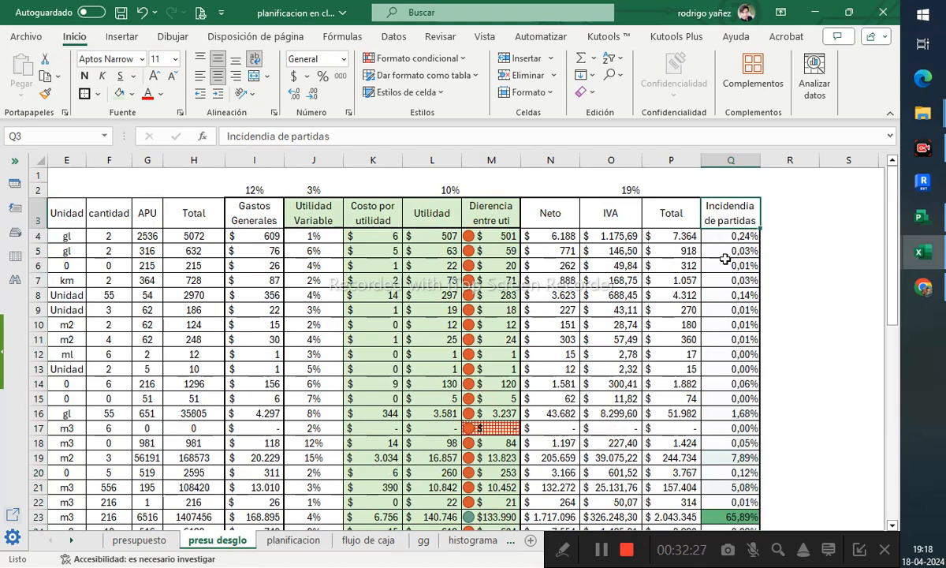
drag(733, 238, 729, 382)
scroll(733, 397, down, 4)
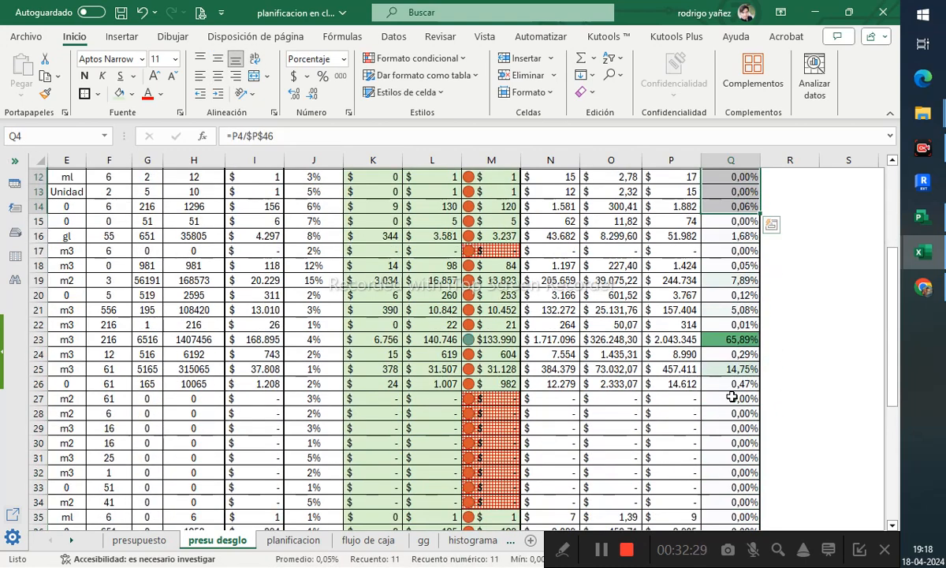
scroll(733, 397, down, 4)
shift+click(727, 489)
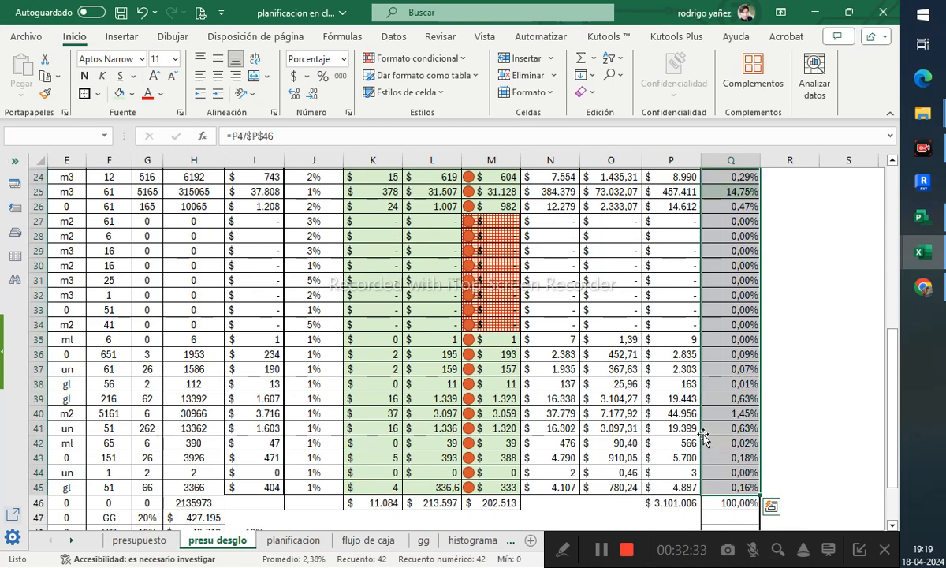
click(735, 504)
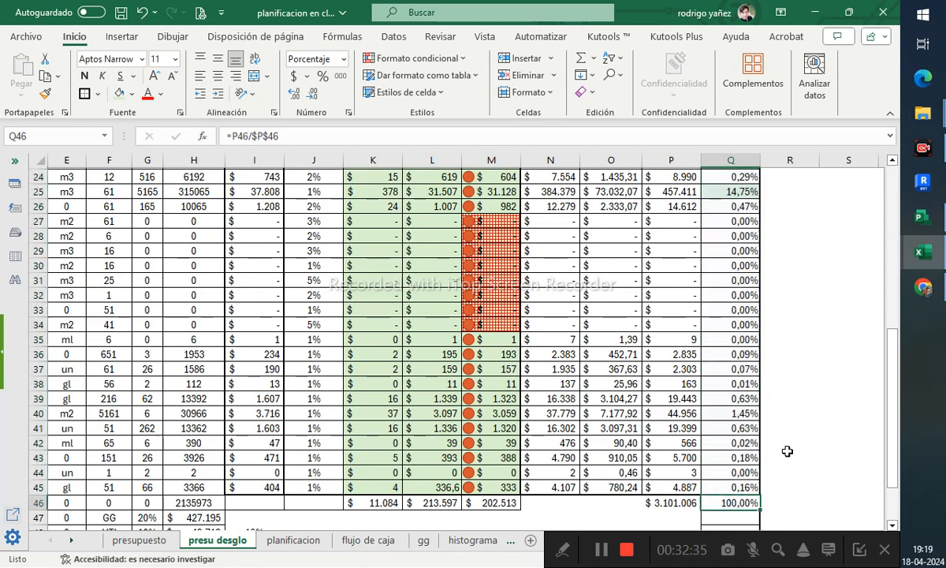
scroll(688, 418, up, 5)
click(795, 298)
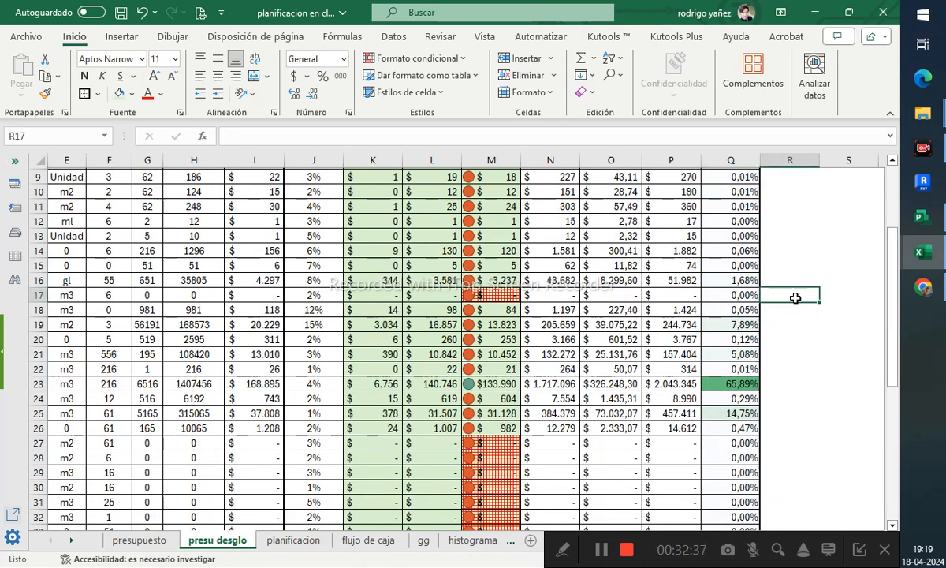
scroll(584, 347, up, 3)
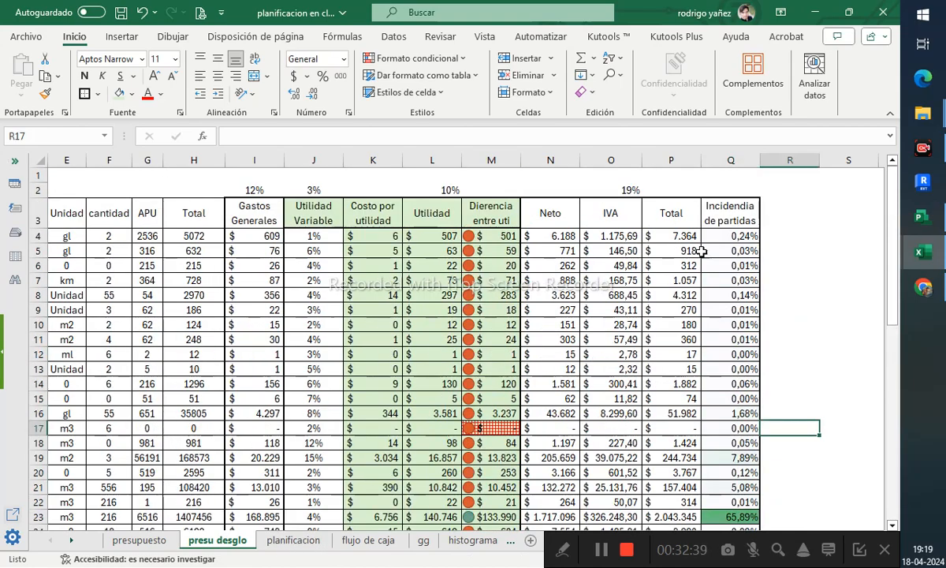
- Clear the leftover cells below the item list and delete range C46:E51, shifting cells up
click(731, 219)
drag(730, 220, 63, 414)
click(152, 458)
key(Delete)
click(520, 384)
right_click(110, 420)
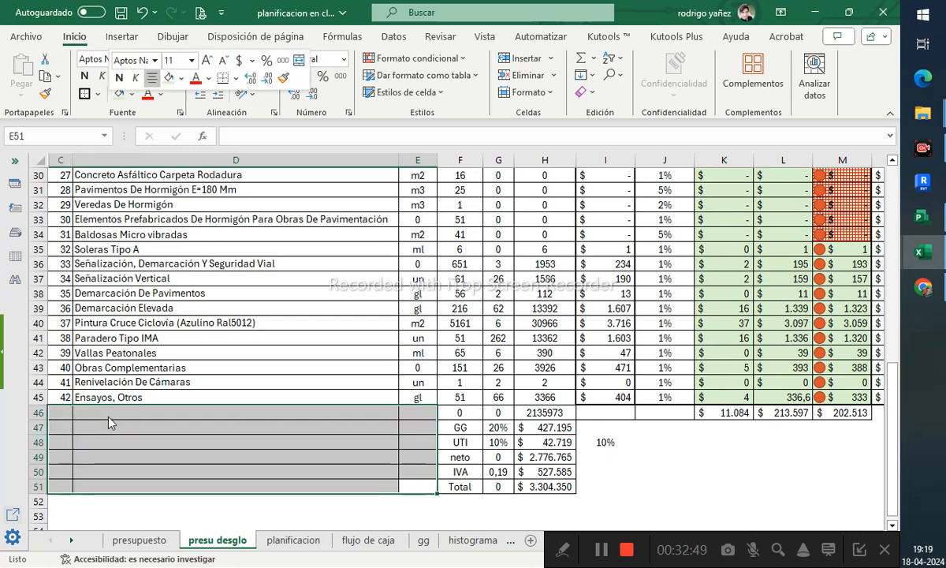
click(170, 291)
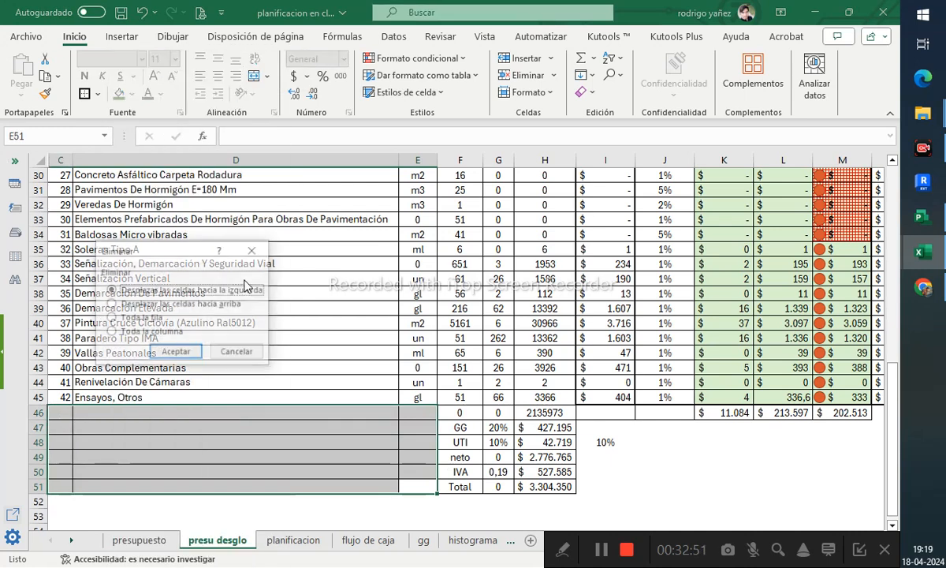
click(203, 303)
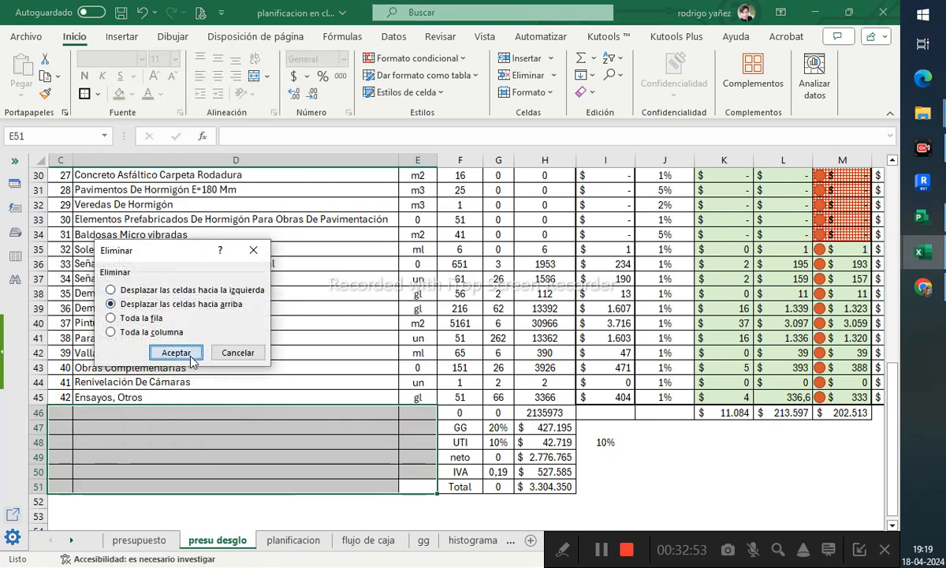
click(176, 352)
click(612, 278)
click(628, 415)
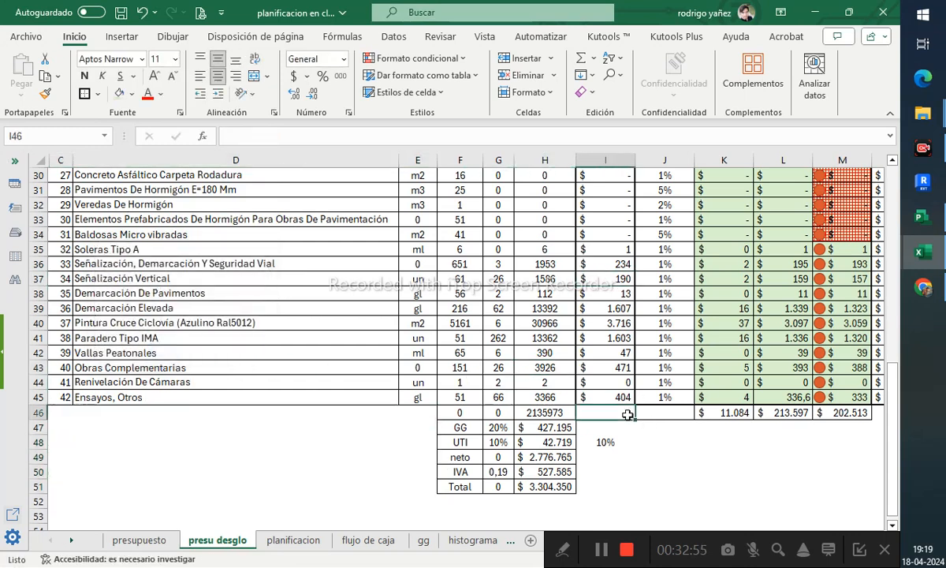
- On the planificacion sheet, link cell B10 to the item header cell B3 of the presupuesto sheet
click(293, 541)
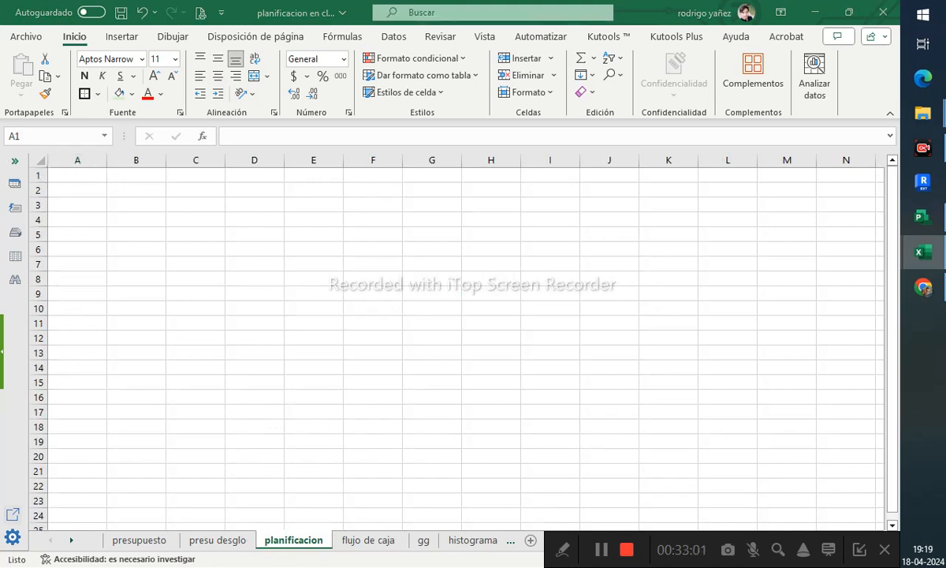
click(136, 198)
click(141, 190)
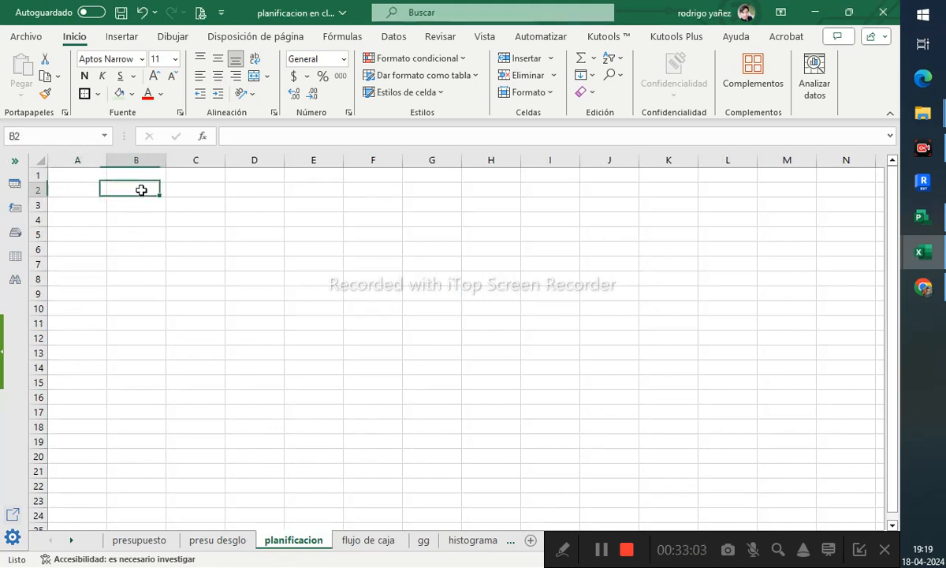
key(Down)
key(Down)
key(Down)
key(Down)
key(Down)
key(Down)
key(Down)
key(Down)
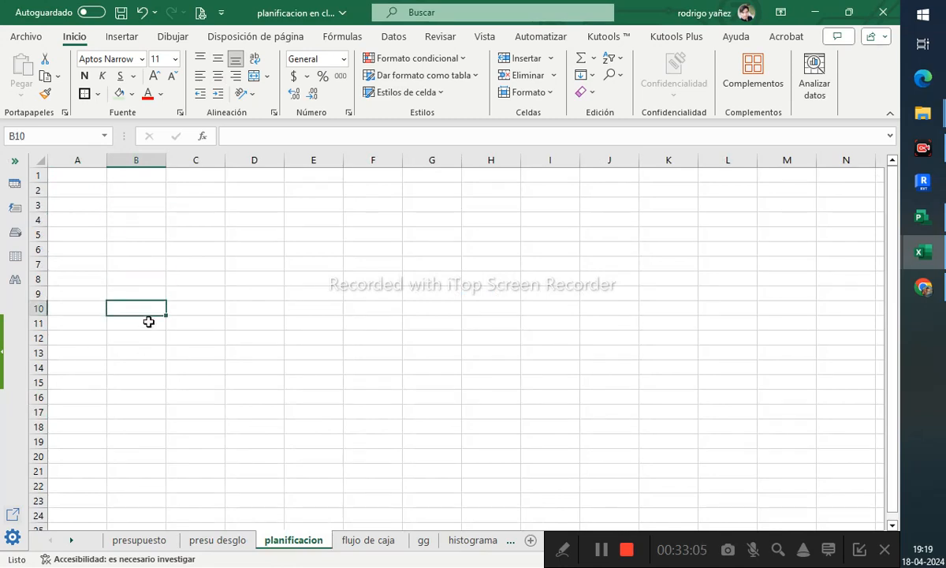
text(=)
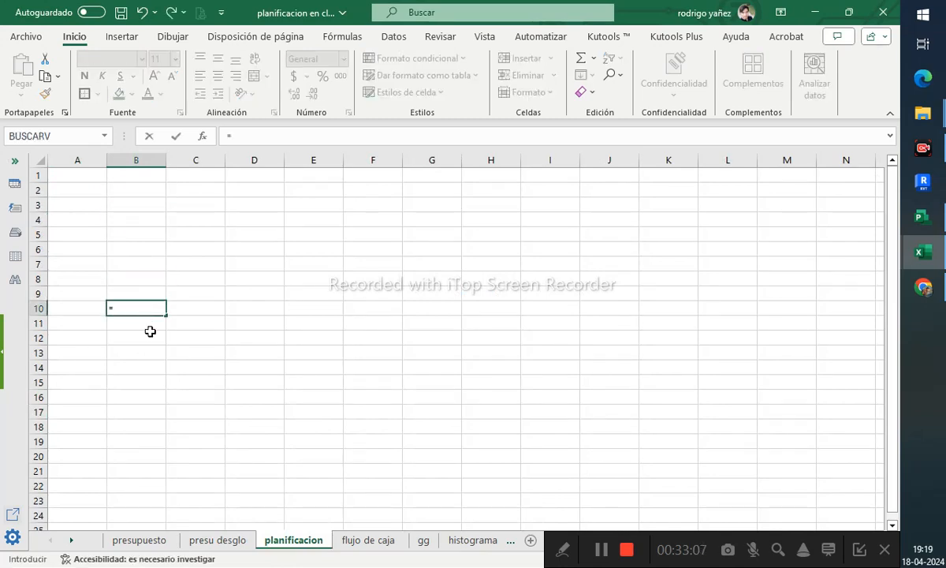
click(139, 540)
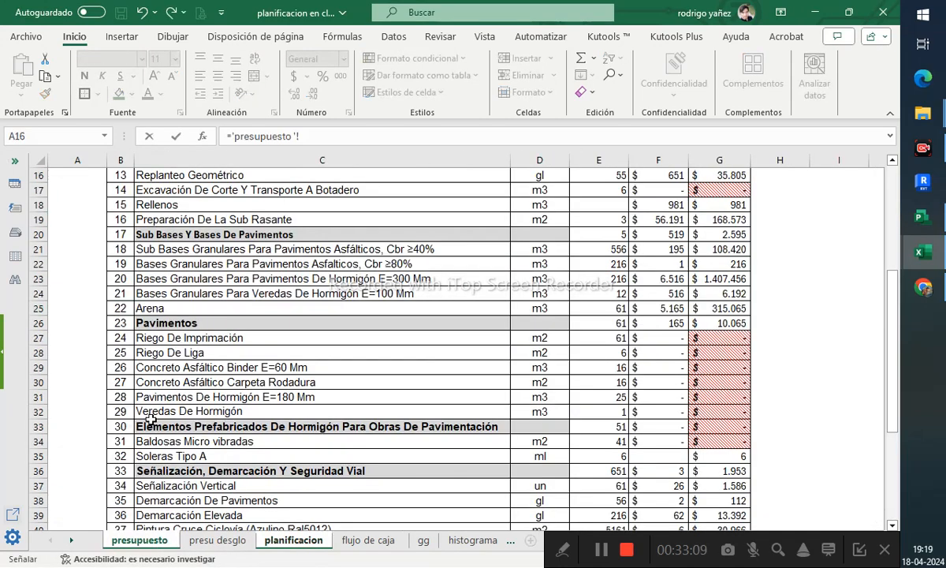
scroll(150, 419, up, 5)
click(125, 205)
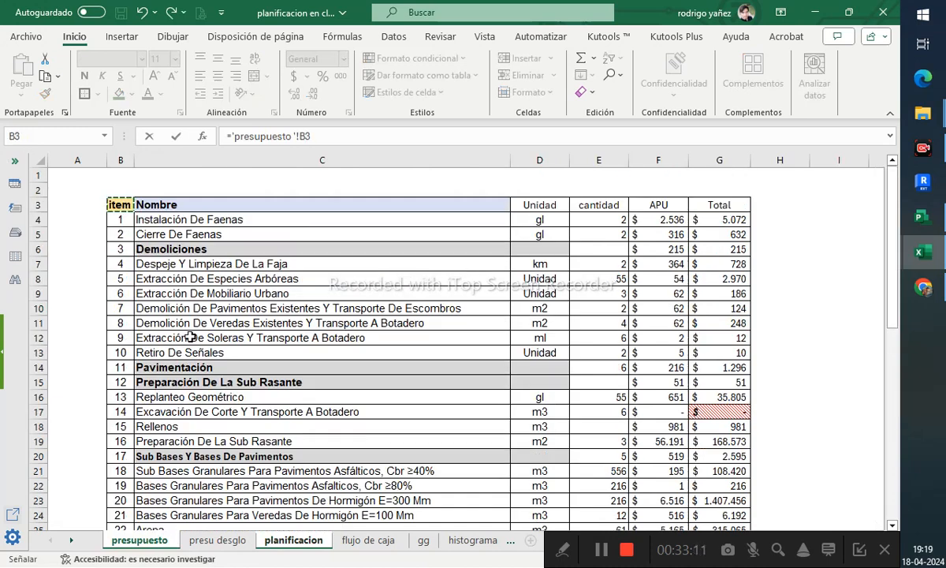
key(Return)
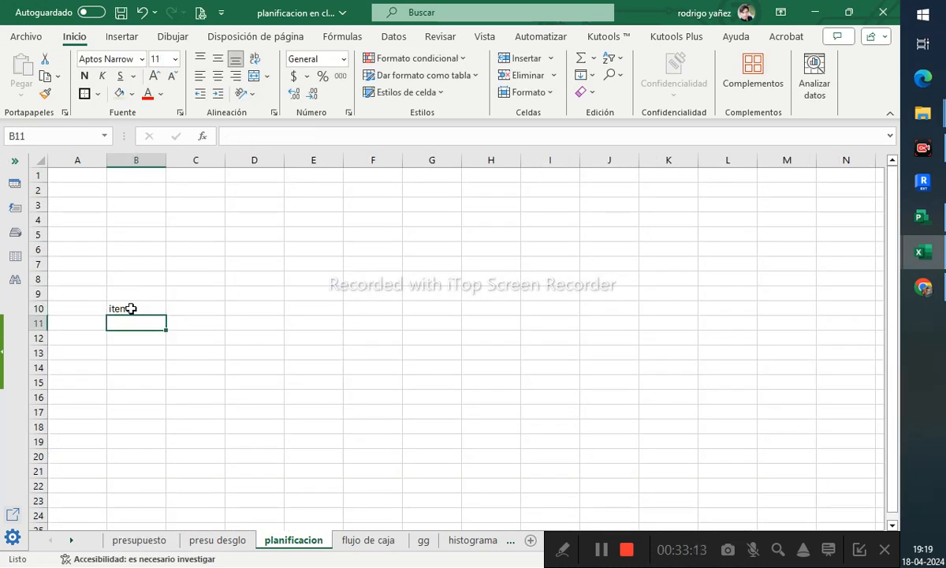
- Copy the link across to column G and down to row 112 to mirror the budget table
click(131, 308)
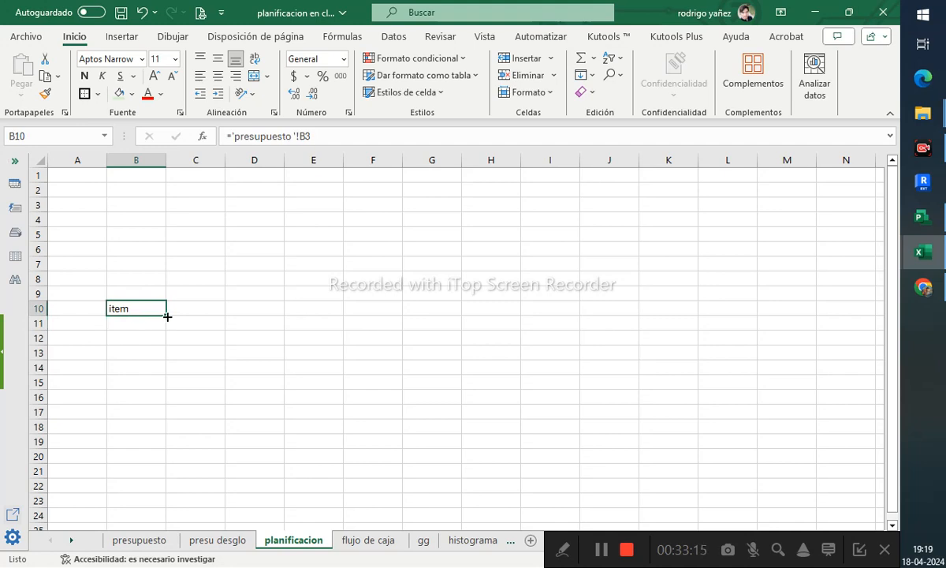
drag(168, 316, 445, 301)
scroll(445, 340, up, 3)
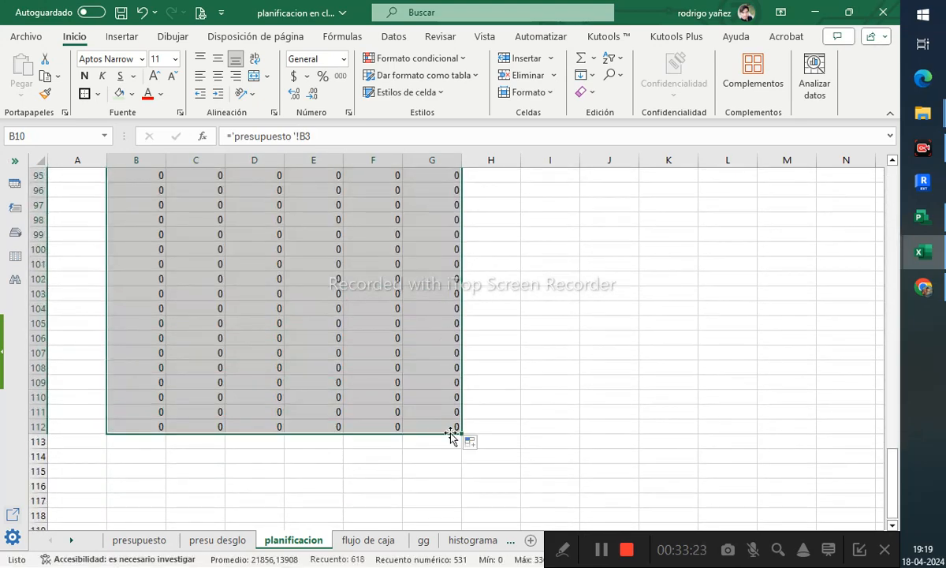
- Delete the surplus rows 59 to 112 in columns B to G, shifting cells up
click(452, 428)
scroll(386, 370, up, 19)
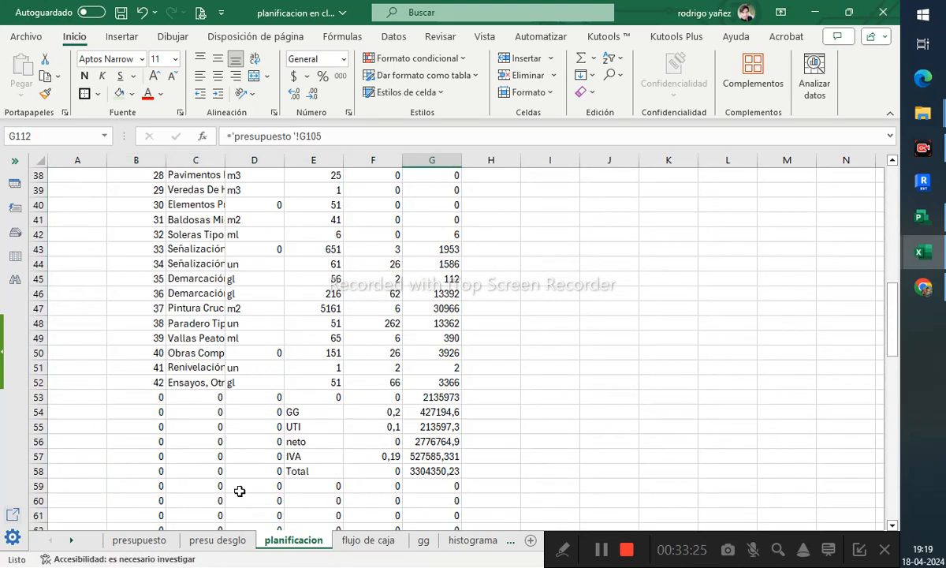
shift+click(160, 489)
right_click(154, 487)
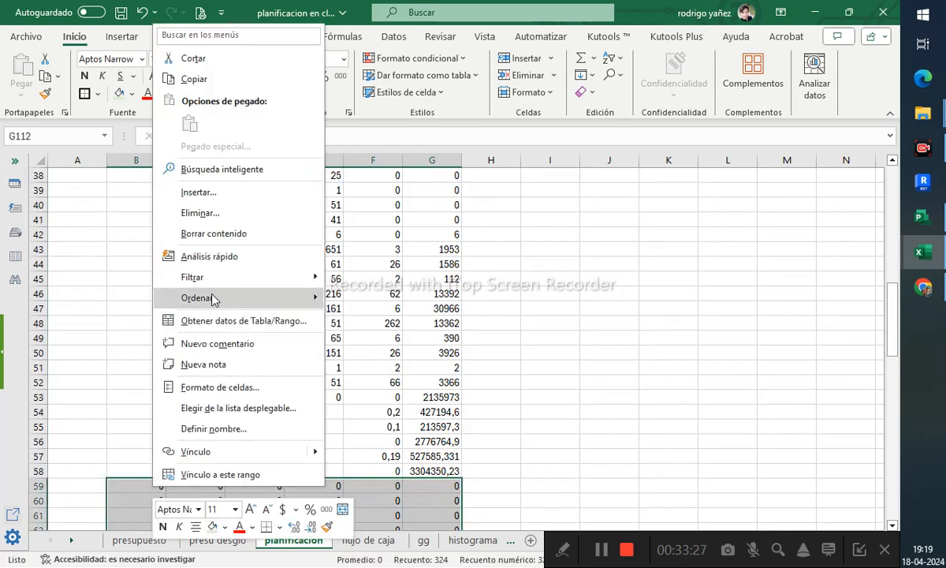
click(206, 213)
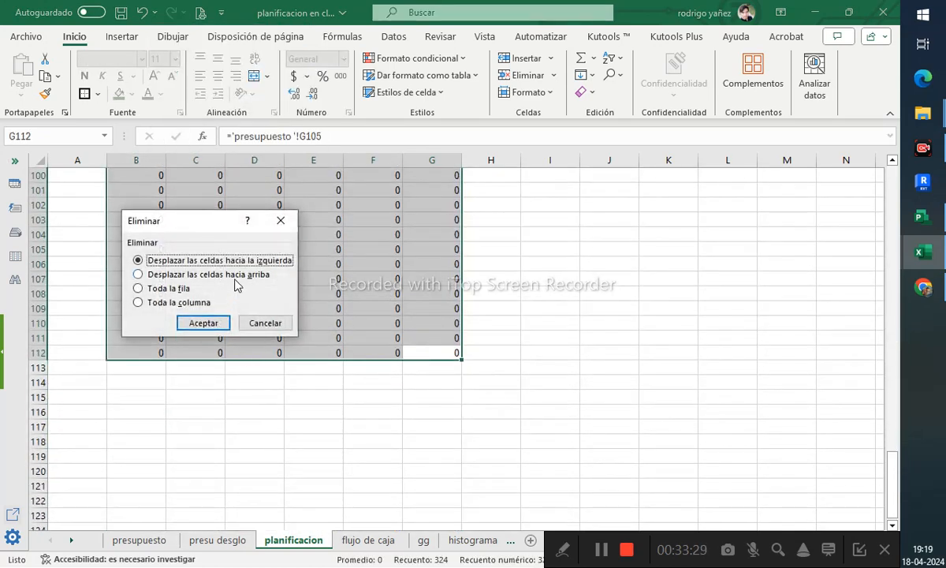
click(235, 276)
click(215, 319)
scroll(242, 339, up, 13)
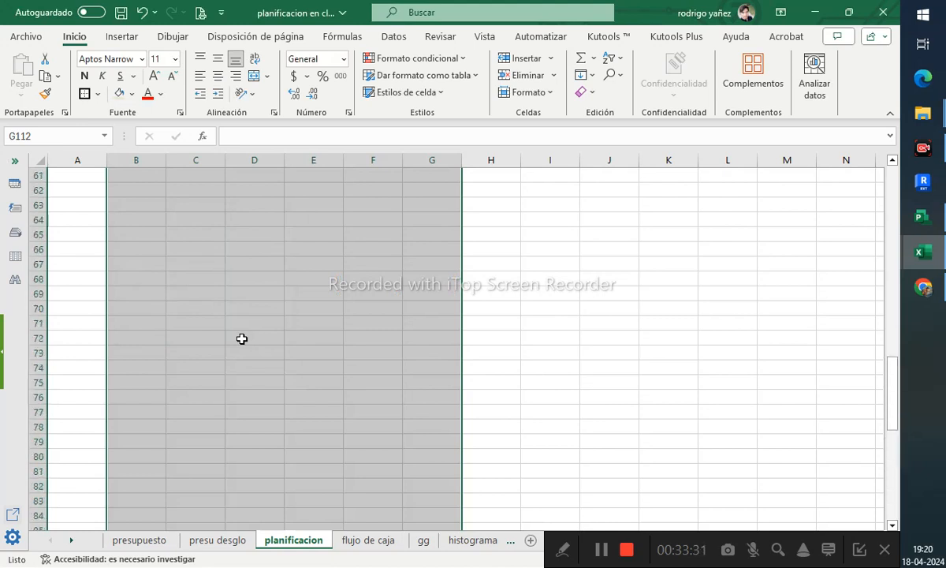
- Delete the zero-valued cells B53:D58 below the item list, shifting cells up
drag(271, 399, 138, 325)
right_click(160, 331)
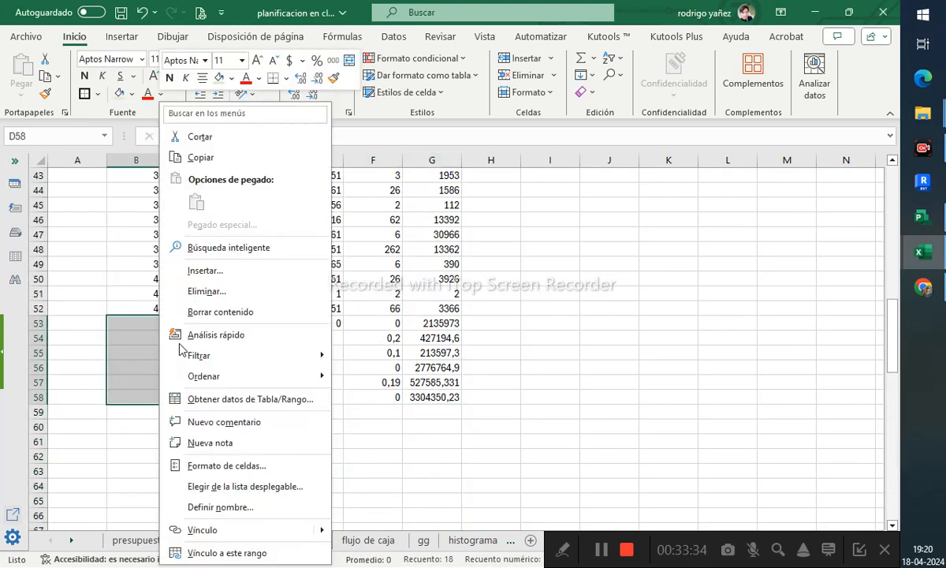
click(214, 290)
click(237, 305)
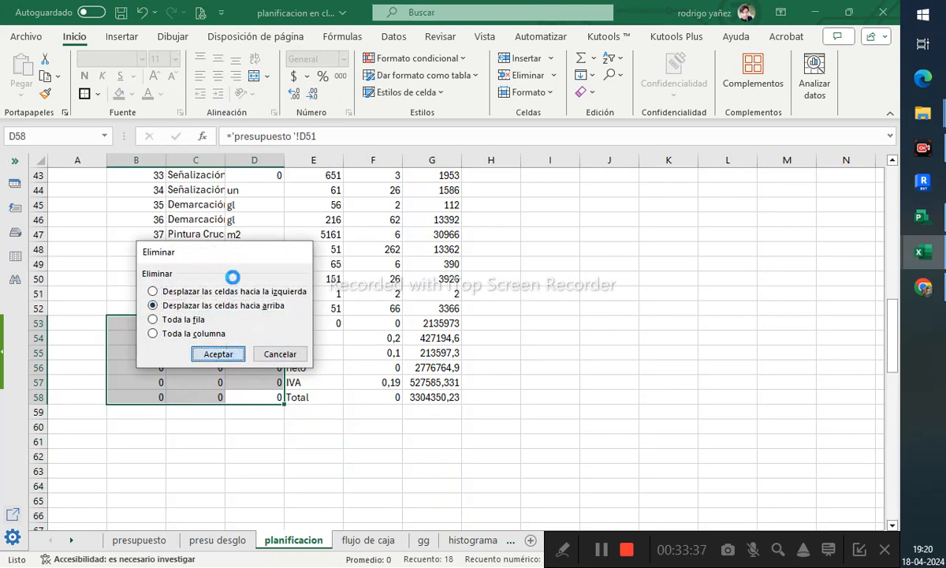
key(Return)
- Select the whole sheet and autofit all column widths
click(37, 161)
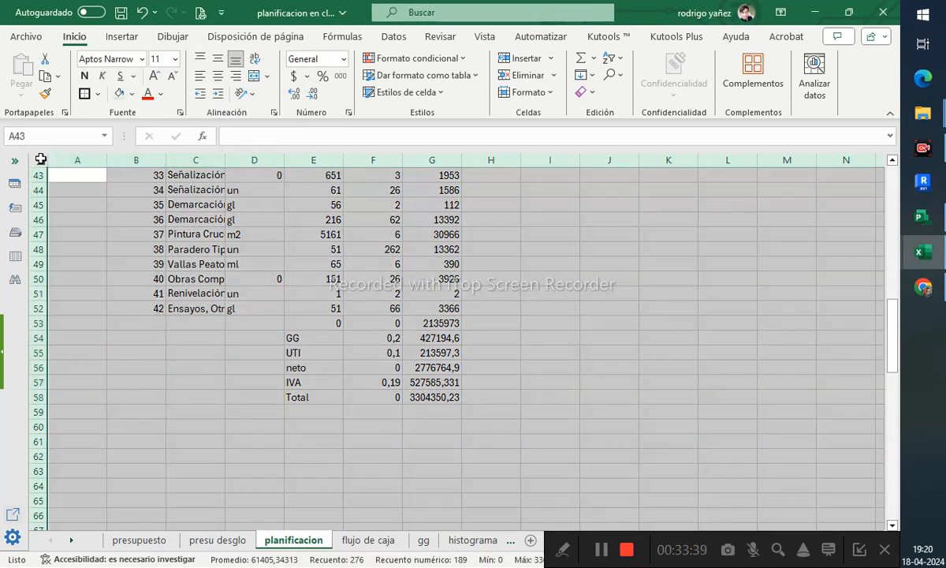
double_click(109, 159)
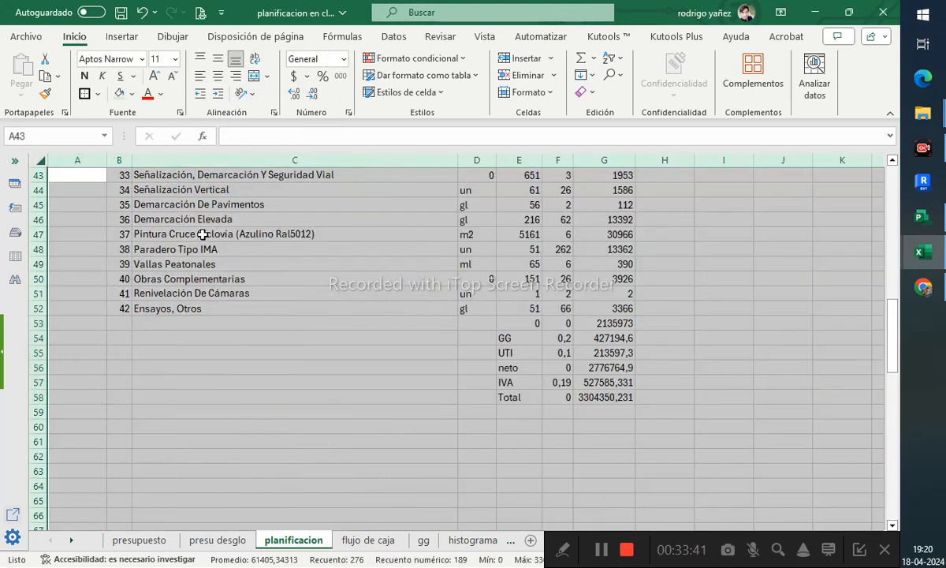
- Apply the accounting currency format to the APU and Total columns F11:G58
scroll(355, 380, up, 6)
scroll(355, 381, down, 5)
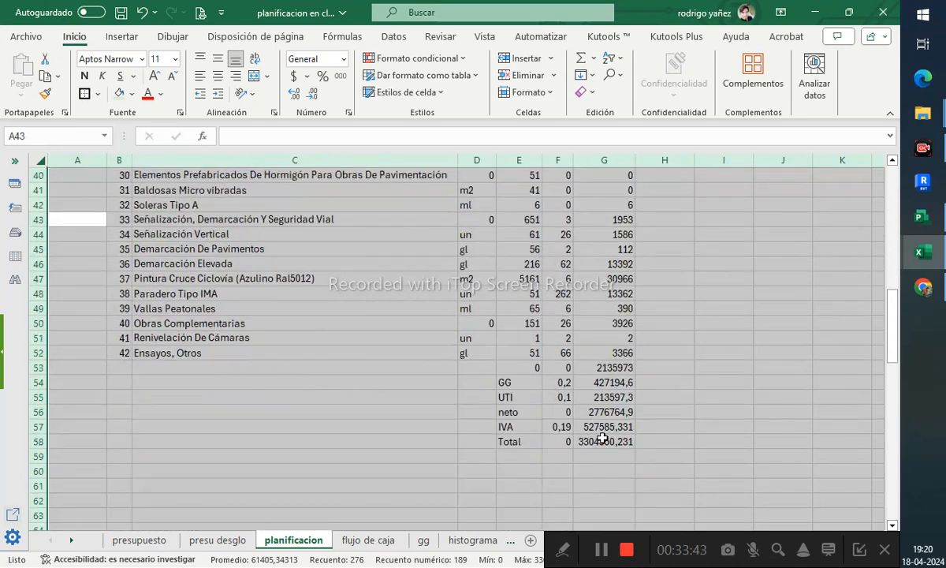
drag(604, 442, 559, 203)
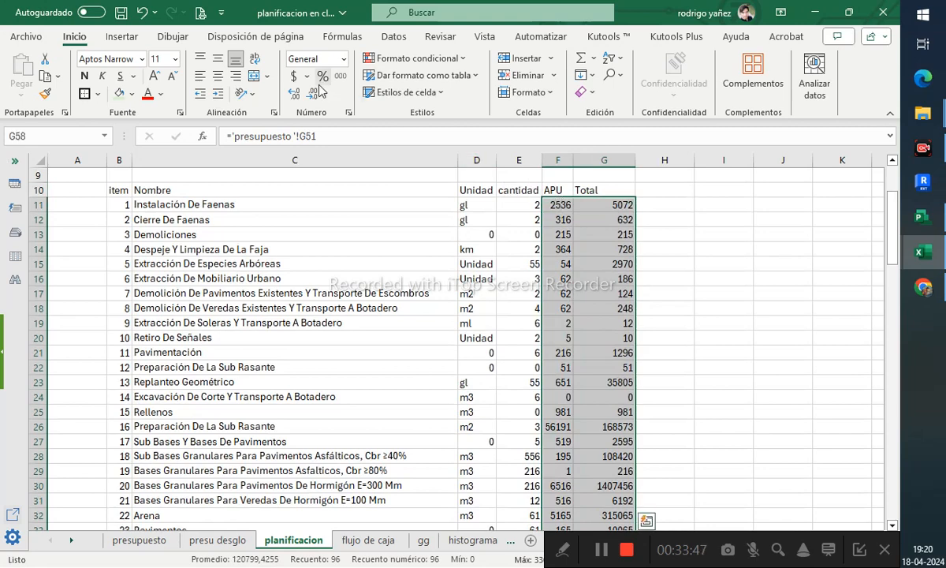
click(294, 75)
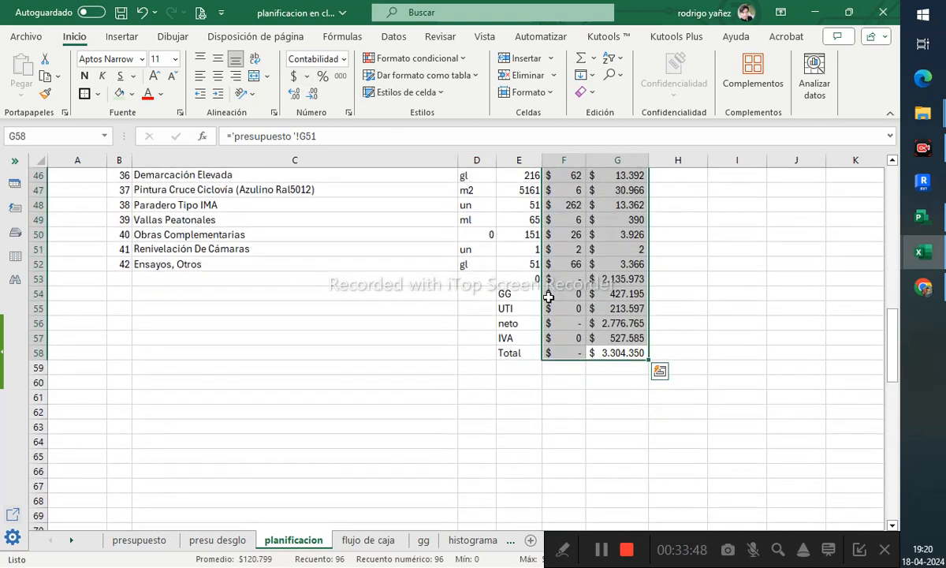
click(616, 353)
- Apply all borders to the table range B10:G58
scroll(524, 337, up, 10)
scroll(525, 338, up, 3)
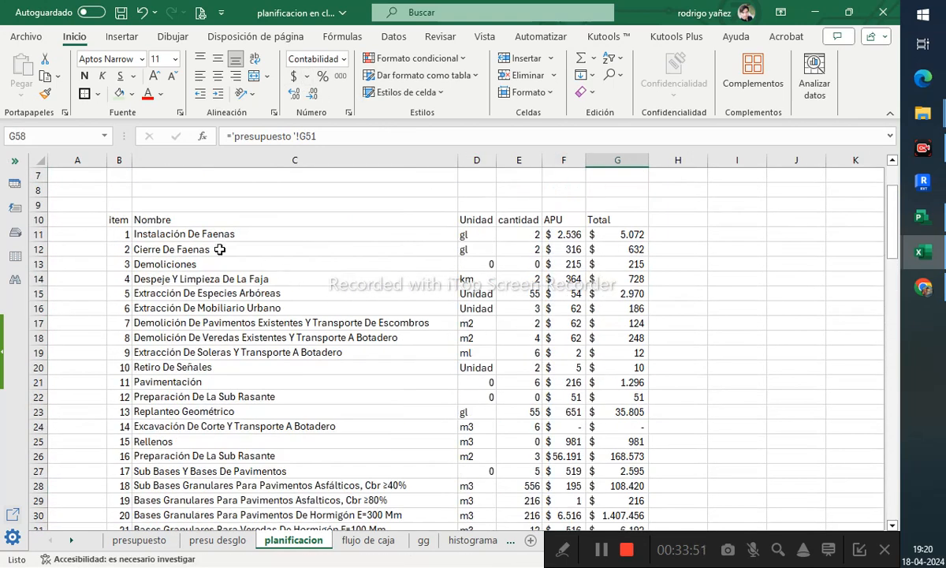
shift+click(124, 220)
click(99, 94)
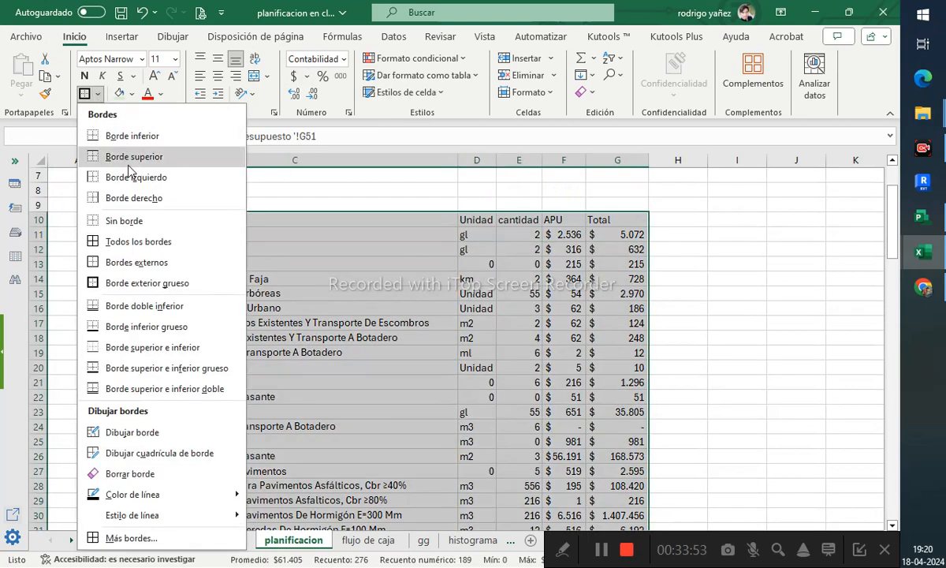
click(122, 239)
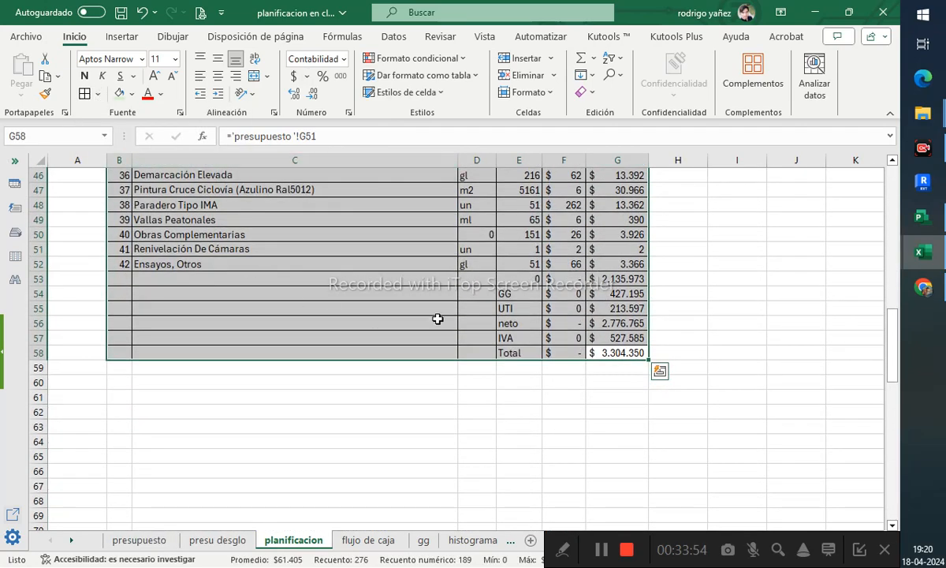
- Apply a thick outside border around the item table B10:G52
click(616, 352)
scroll(505, 308, up, 15)
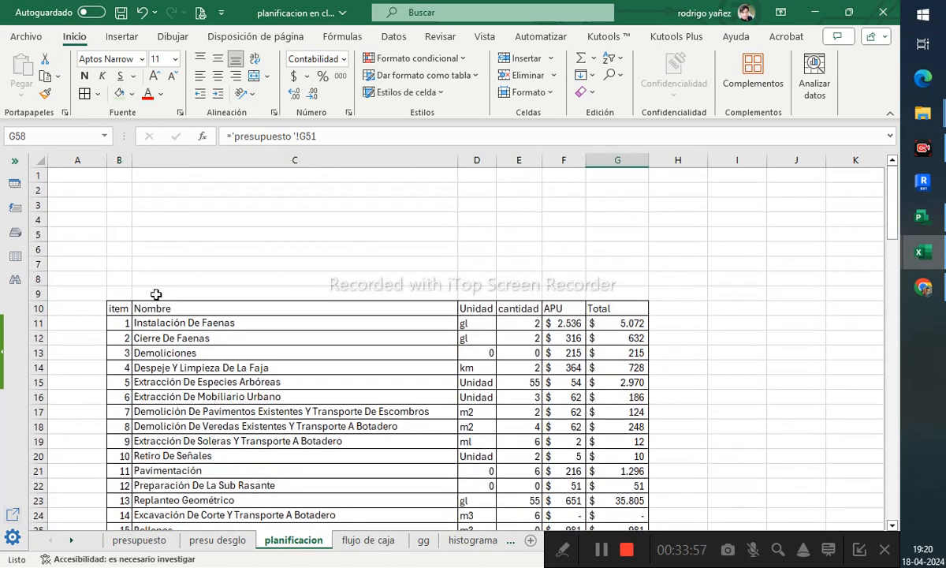
click(120, 304)
scroll(552, 407, down, 11)
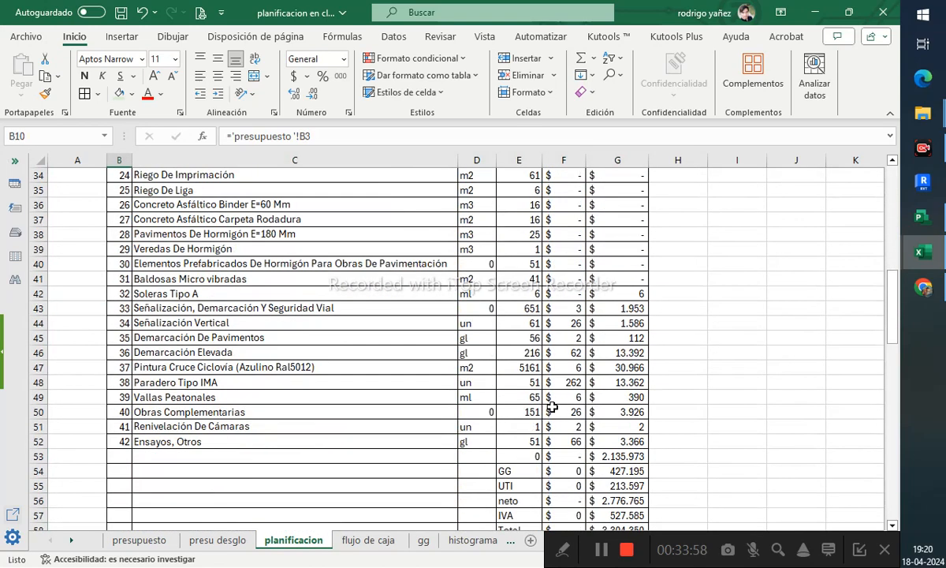
shift+click(606, 432)
shift+click(619, 443)
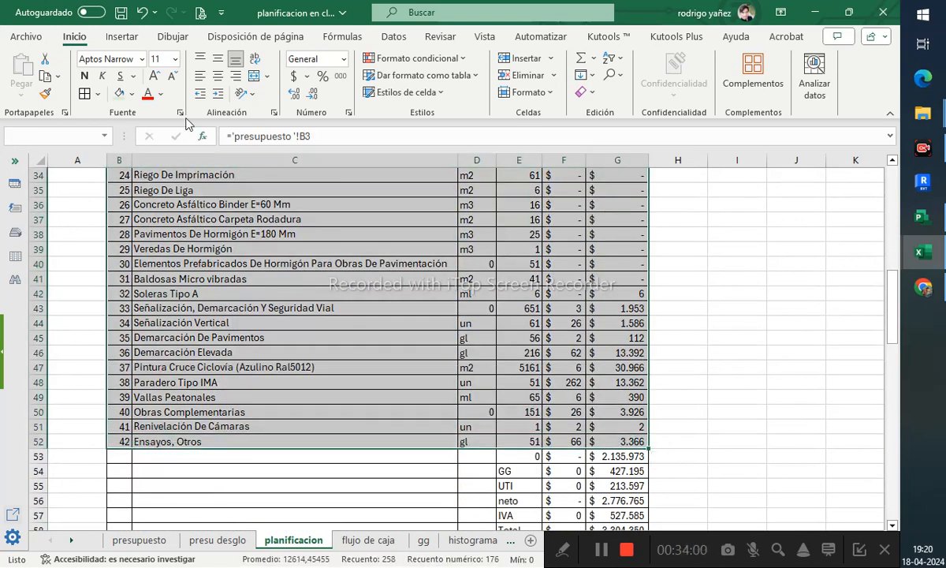
click(97, 94)
click(136, 293)
- Delete the empty bordered cells B53:D58 under the item list, shifting cells up
scroll(136, 293, up, 11)
click(316, 324)
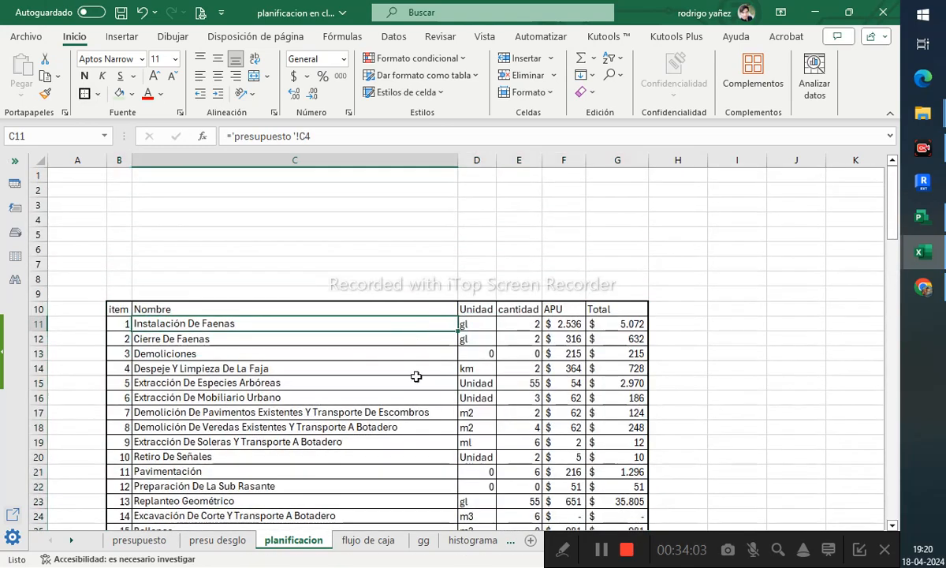
scroll(416, 376, down, 13)
drag(120, 362, 473, 441)
right_click(353, 430)
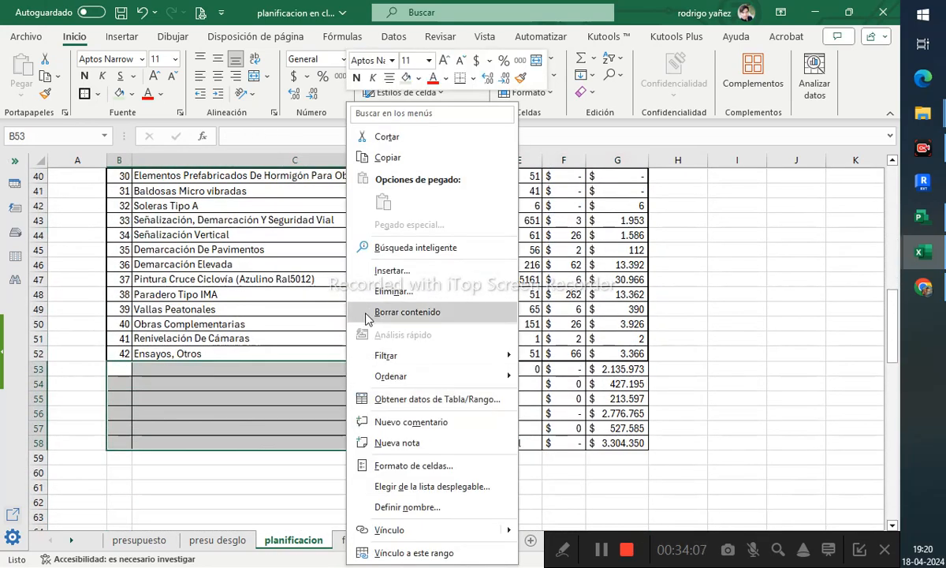
click(365, 287)
click(365, 315)
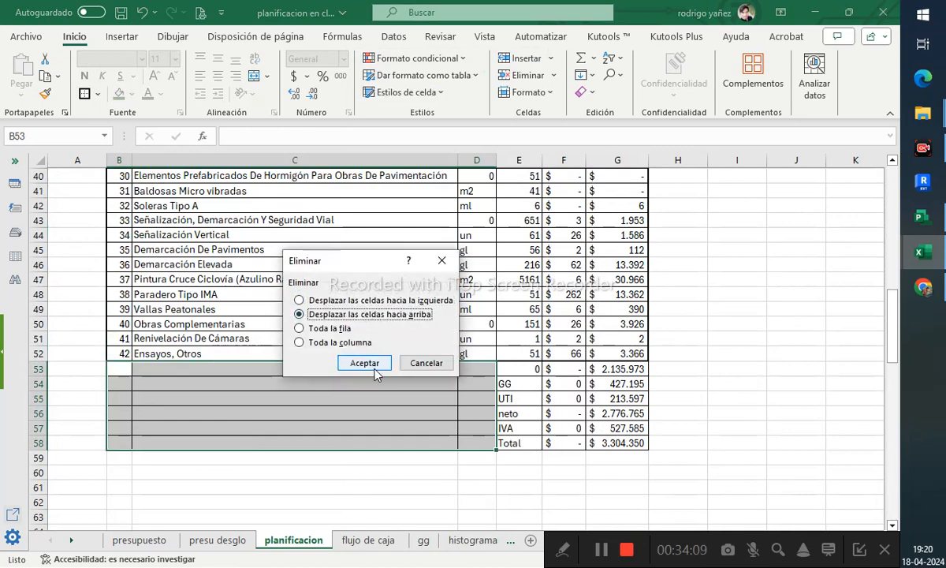
click(374, 367)
click(615, 356)
click(686, 399)
scroll(703, 303, up, 3)
scroll(702, 303, up, 10)
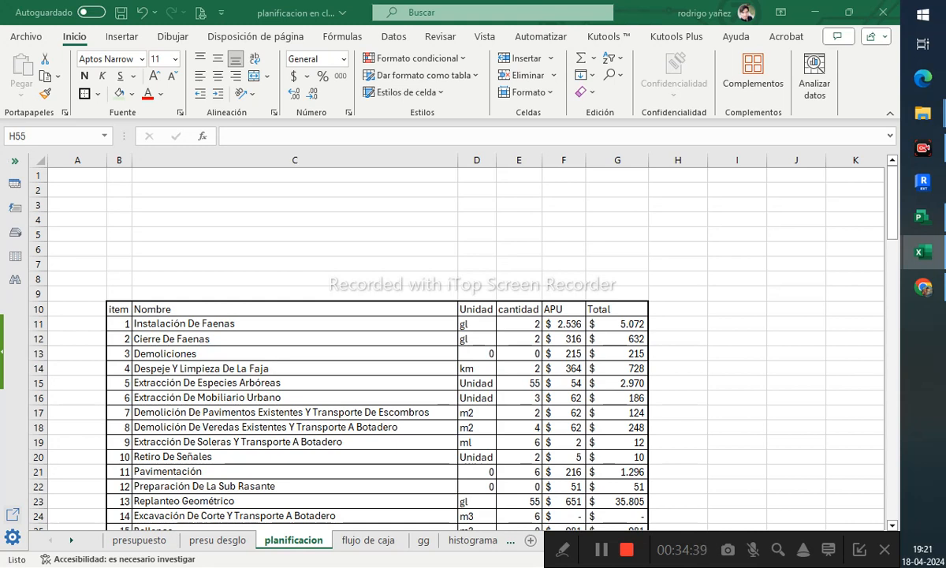
- Insert three blank columns before the cantidad column
click(533, 321)
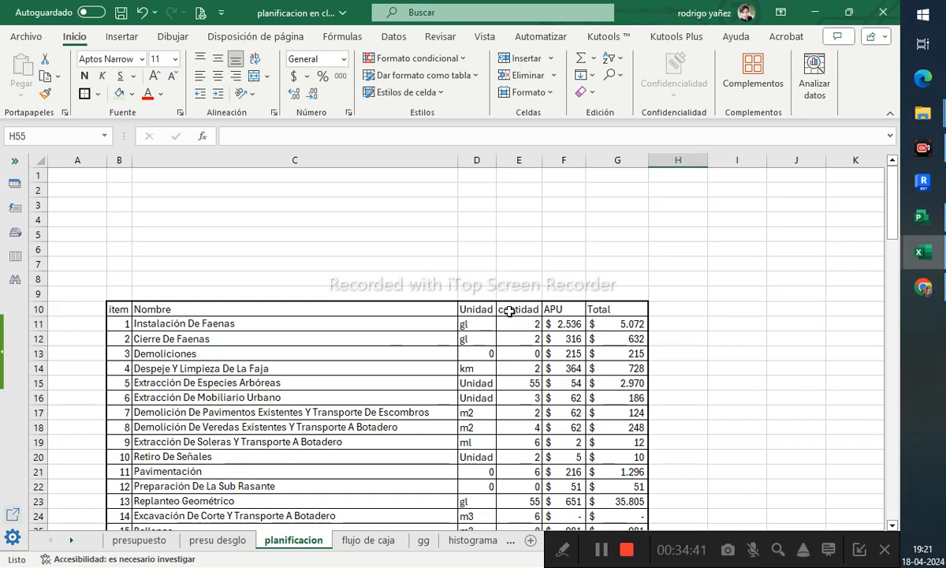
click(509, 311)
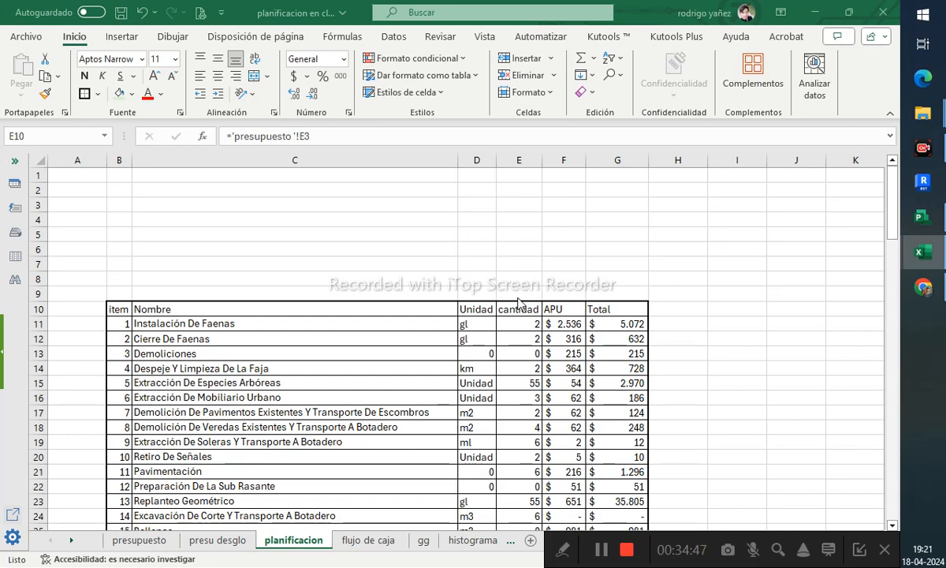
ctrl+scroll(490, 286, up, 1)
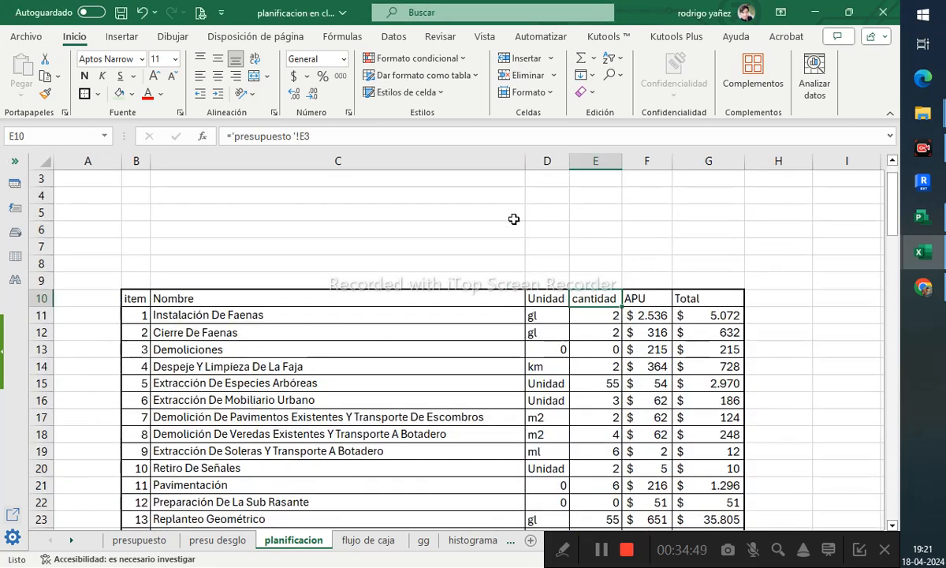
click(603, 160)
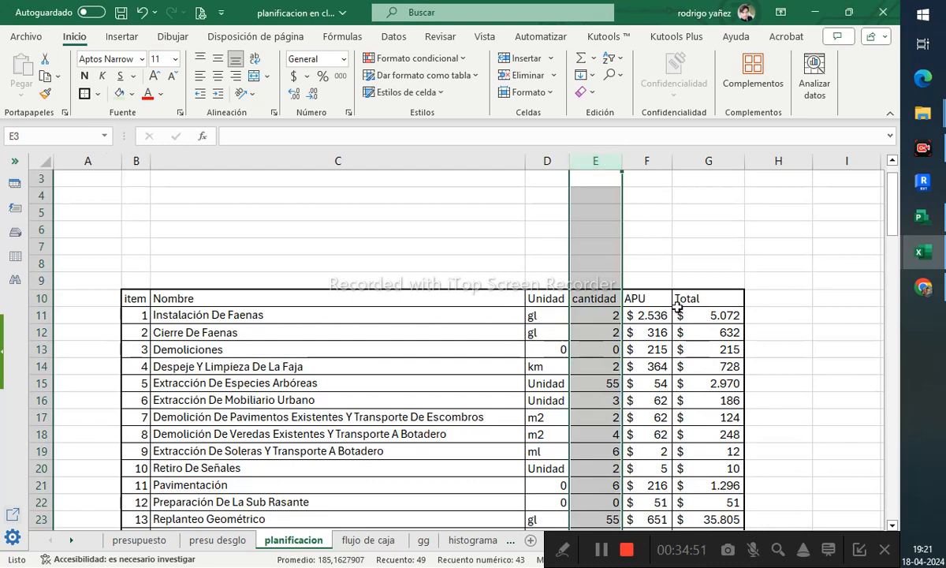
drag(737, 298, 631, 298)
drag(598, 161, 708, 168)
right_click(708, 170)
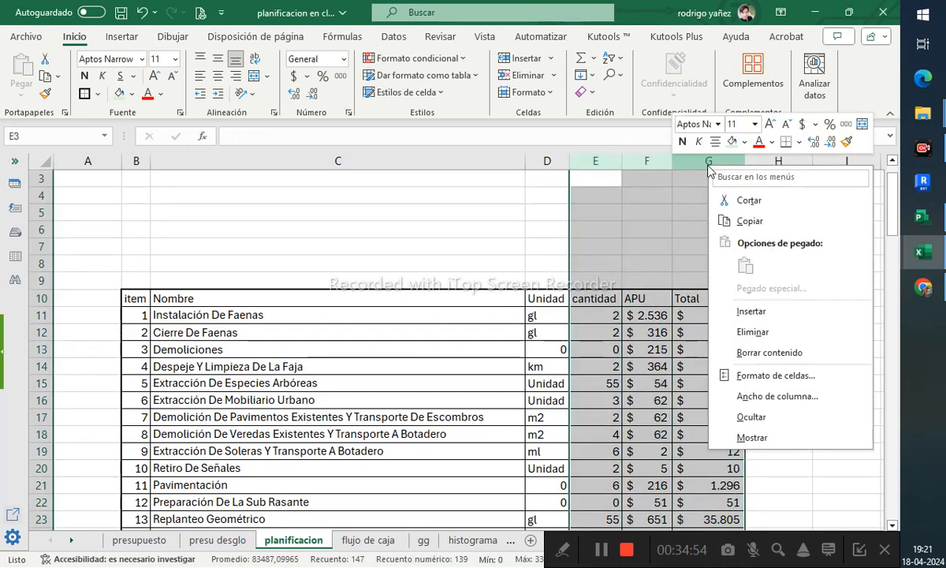
click(752, 310)
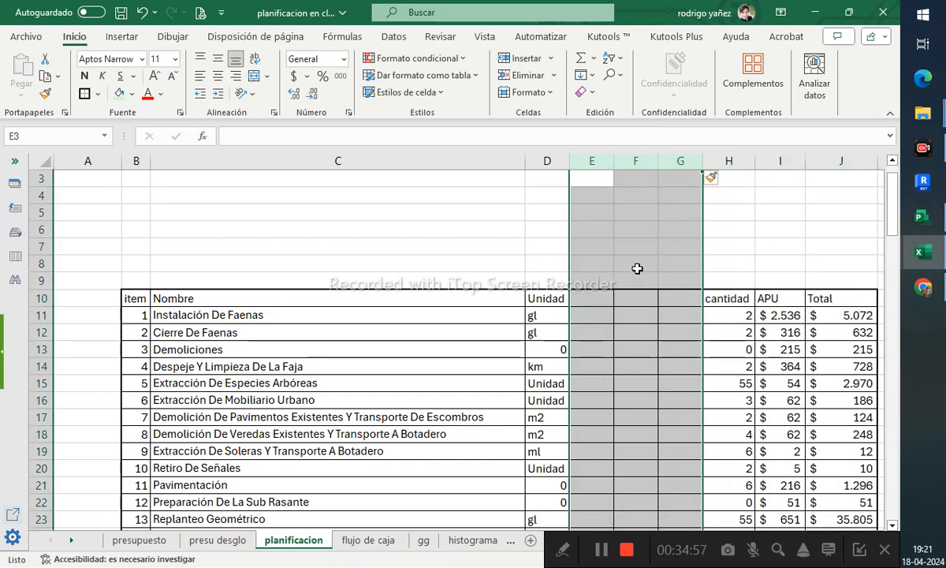
- Merge and center E9:G9 and enter the heading Periodos de programacion
drag(604, 277, 667, 277)
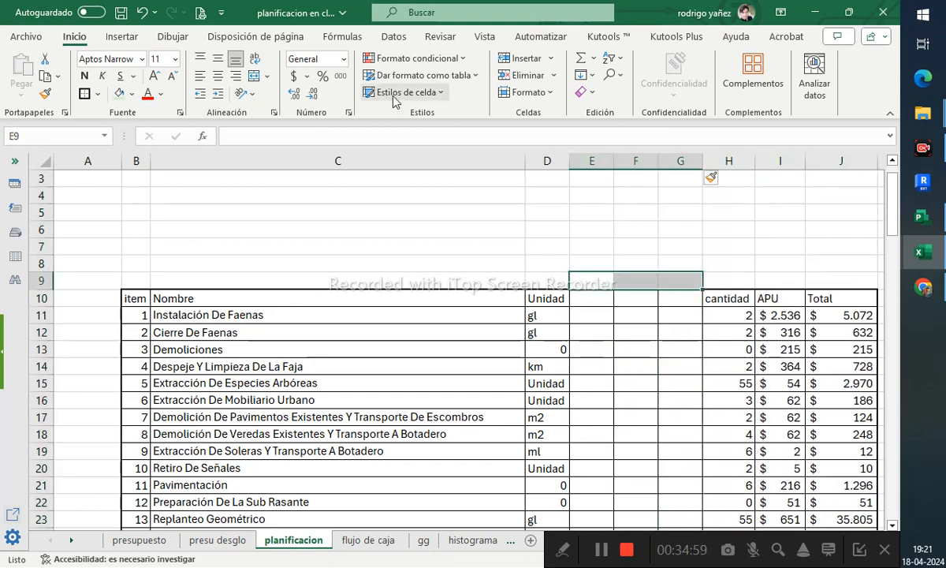
click(253, 75)
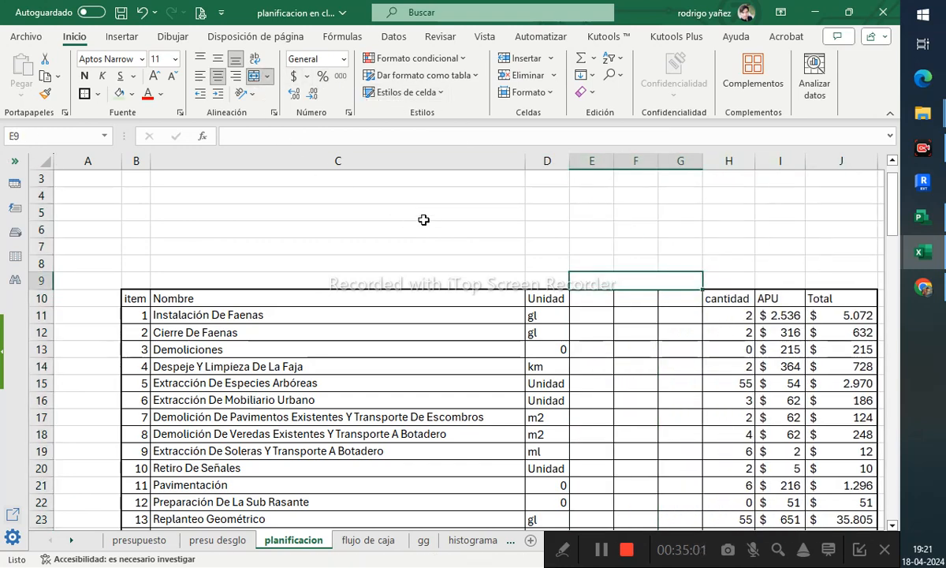
text(Pe)
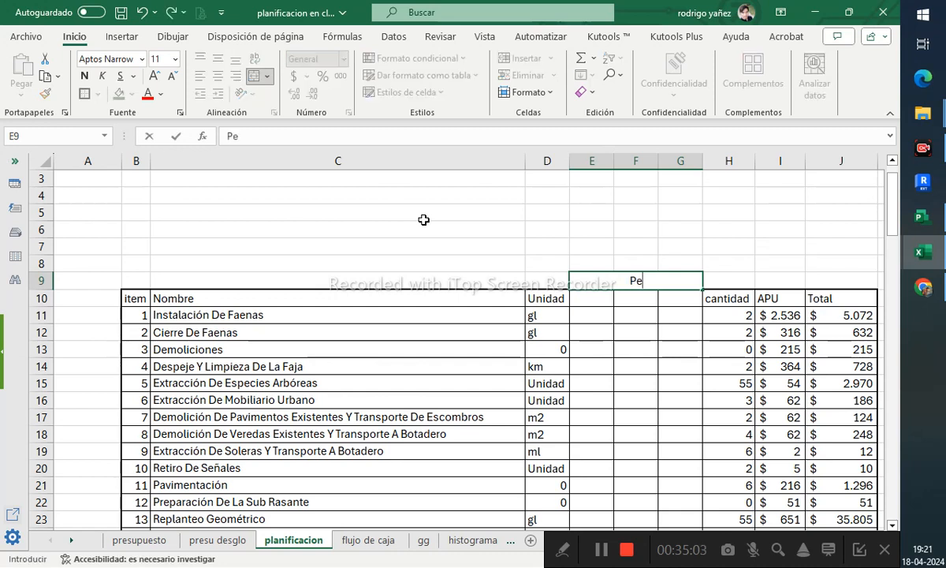
text(riodos de programacion)
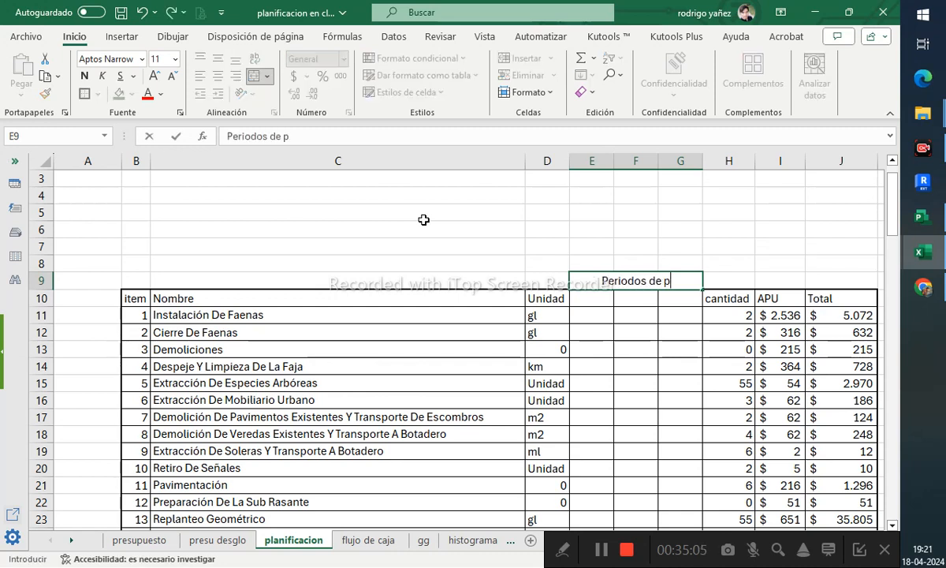
key(ctrl+Return)
key(Return)
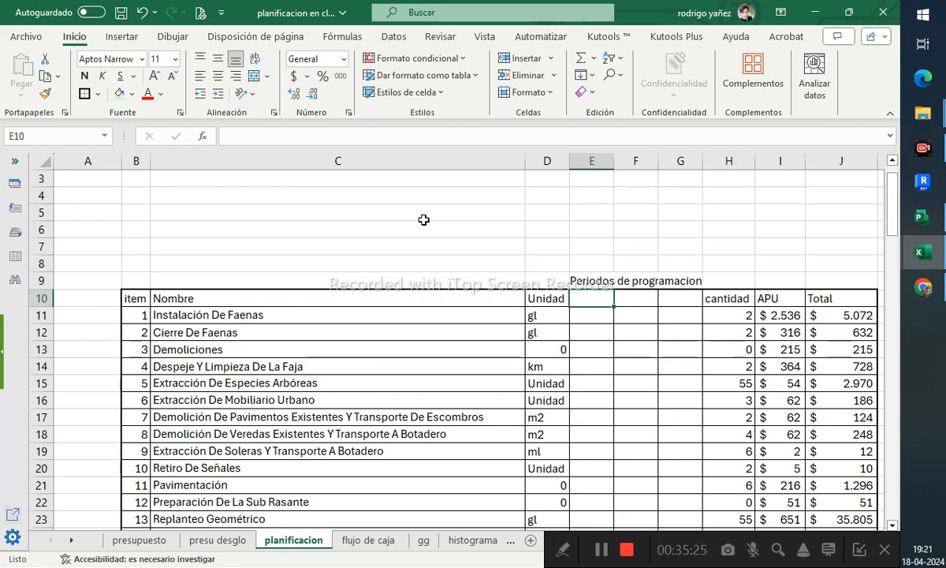
- Enter the column headers inicio, dias and Termino in E10:G10
text(inic)
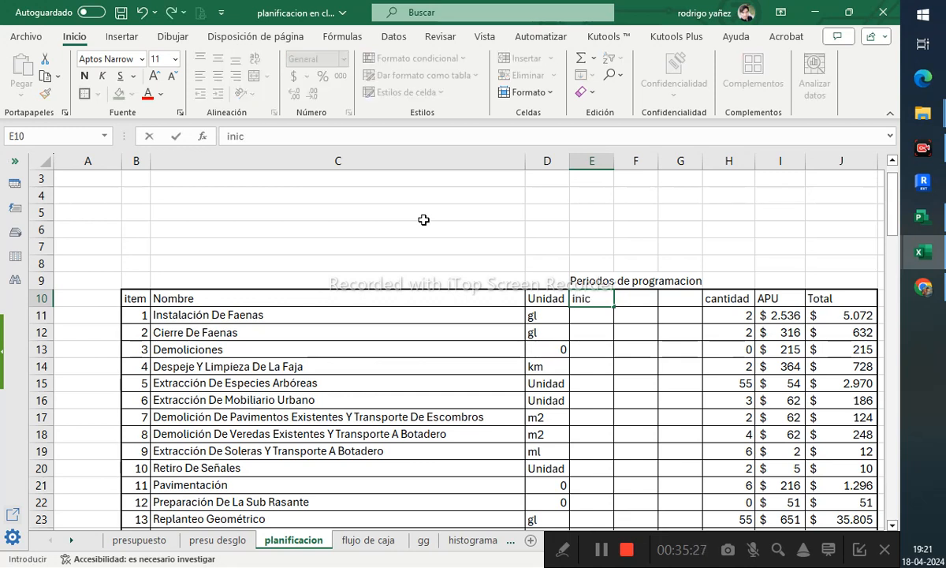
text(io)
key(Tab)
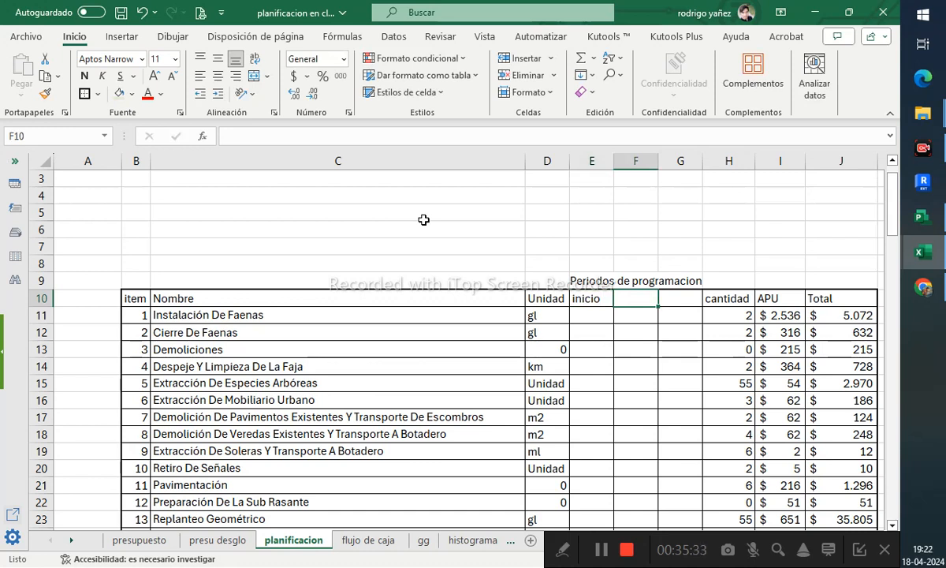
text(dias)
key(Tab)
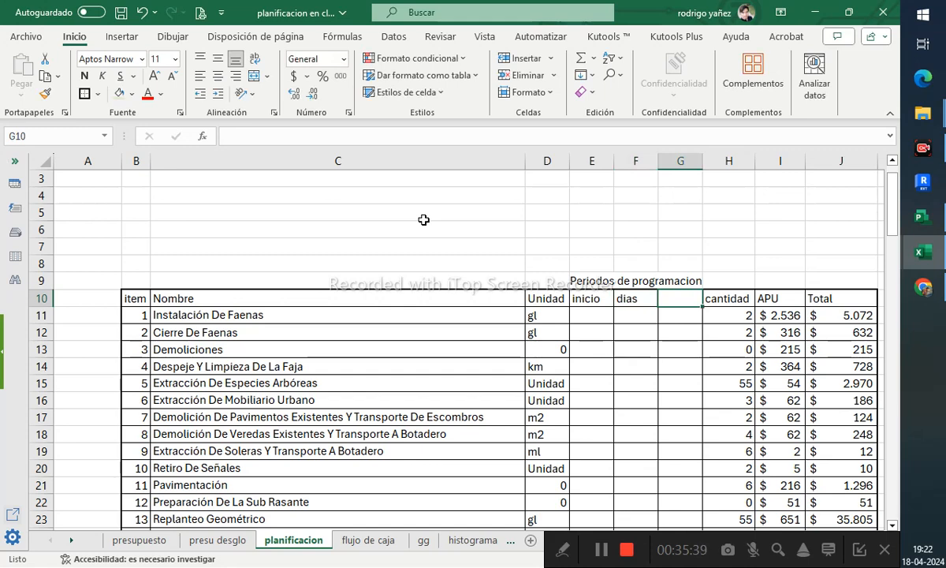
text(Termino)
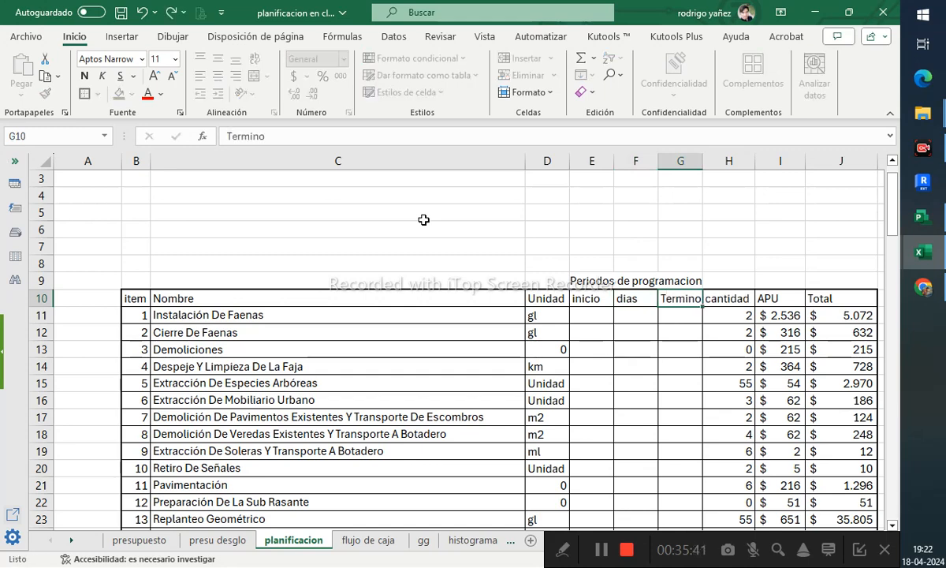
key(Return)
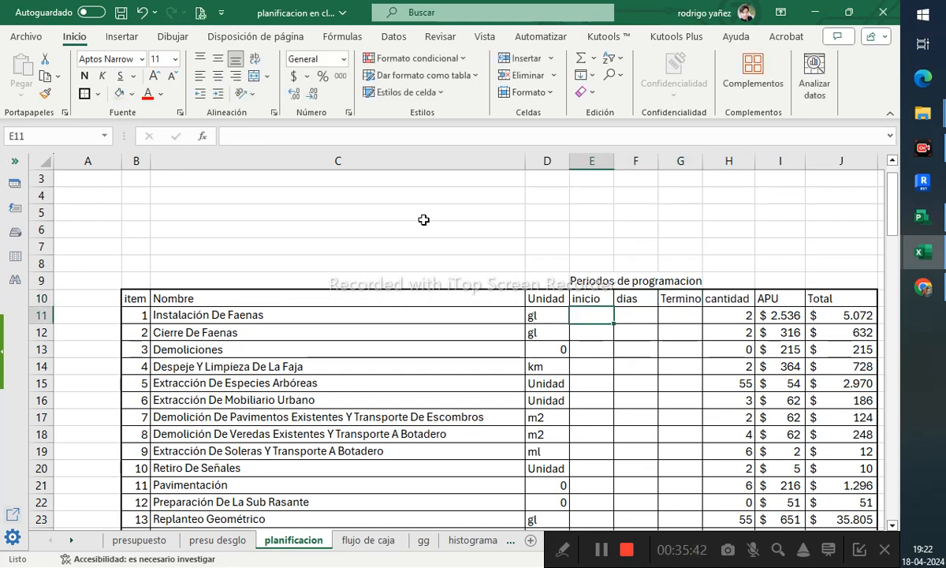
- Fill the programming-period block E9:G52 with a light green background
click(599, 278)
scroll(684, 331, down, 9)
scroll(689, 341, down, 8)
scroll(678, 324, up, 4)
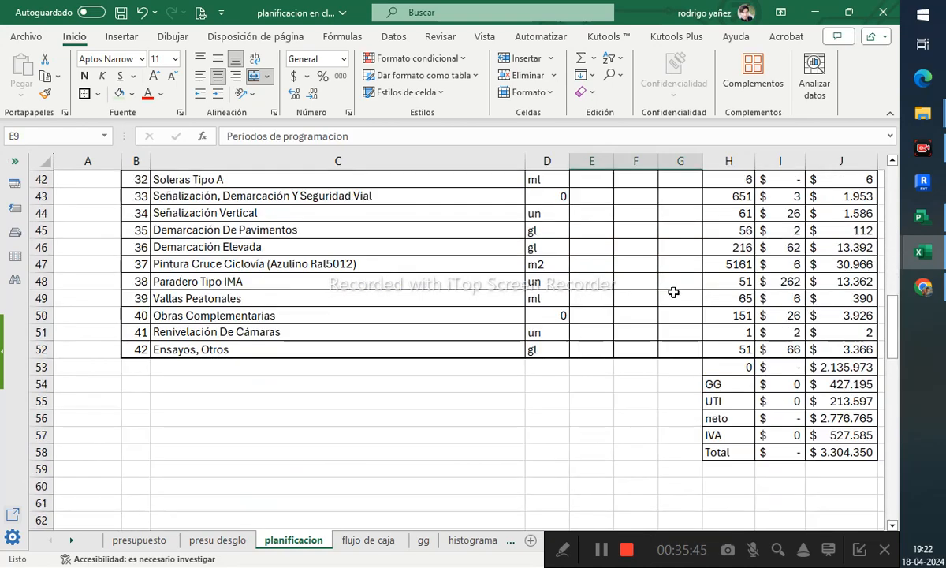
shift+click(678, 344)
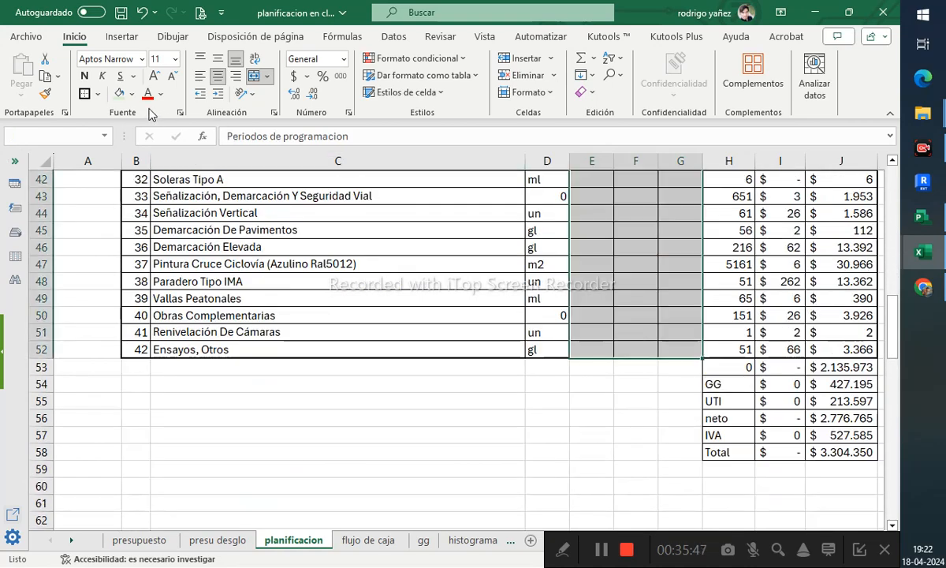
click(127, 96)
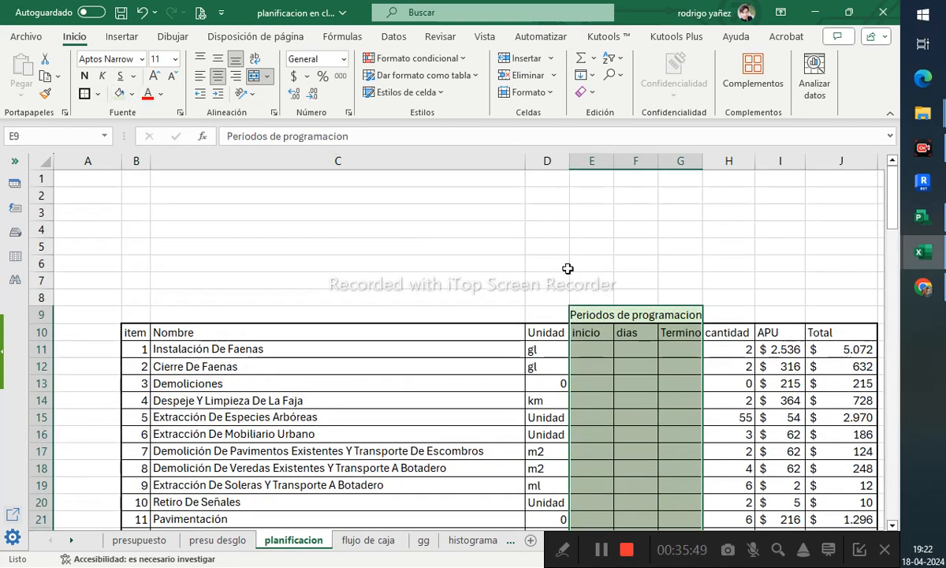
- Resize columns E, F and G so the inicio, dias and Termino headings fit
double_click(706, 157)
double_click(659, 160)
double_click(613, 161)
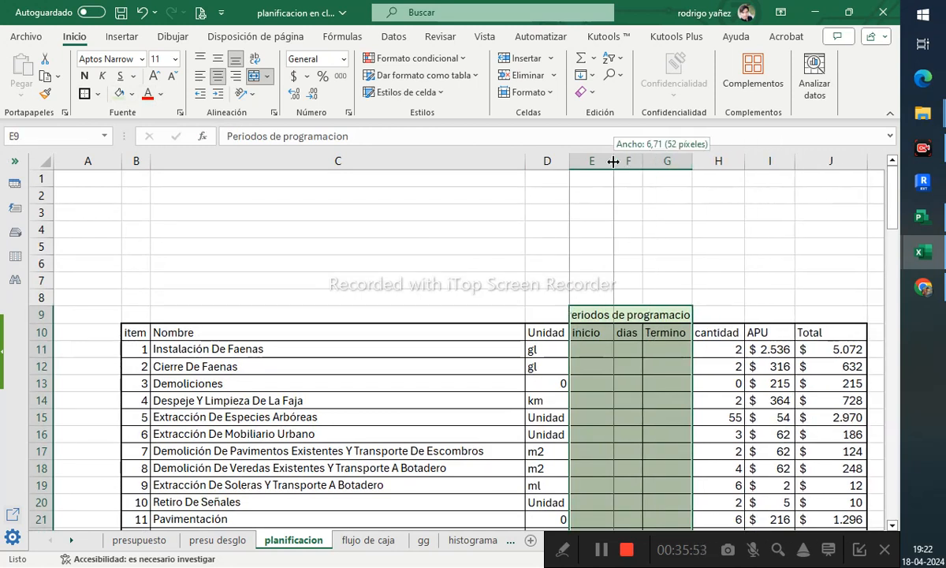
mouse_move(635, 164)
mouse_down()
mouse_move(654, 164)
mouse_move(615, 166)
mouse_move(628, 165)
mouse_up()
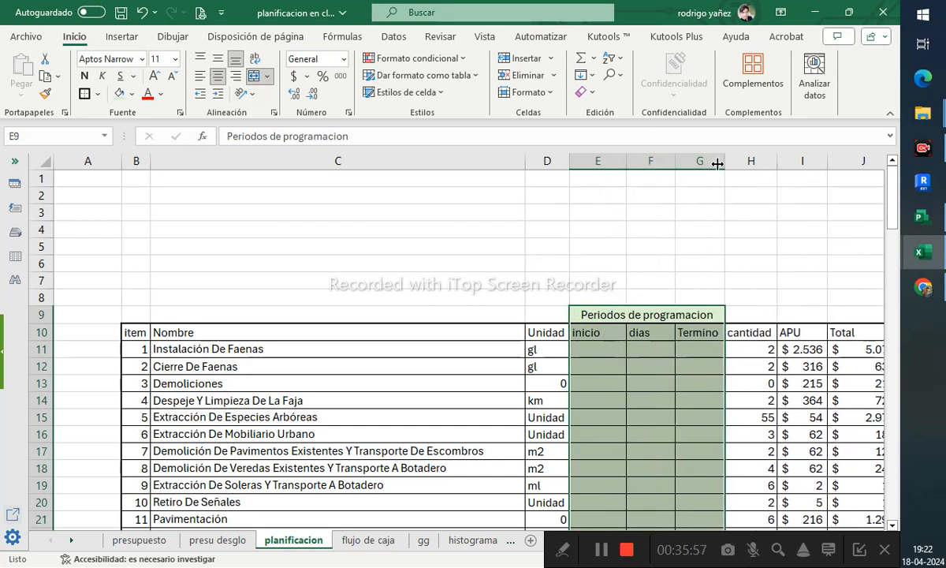
drag(725, 162, 733, 163)
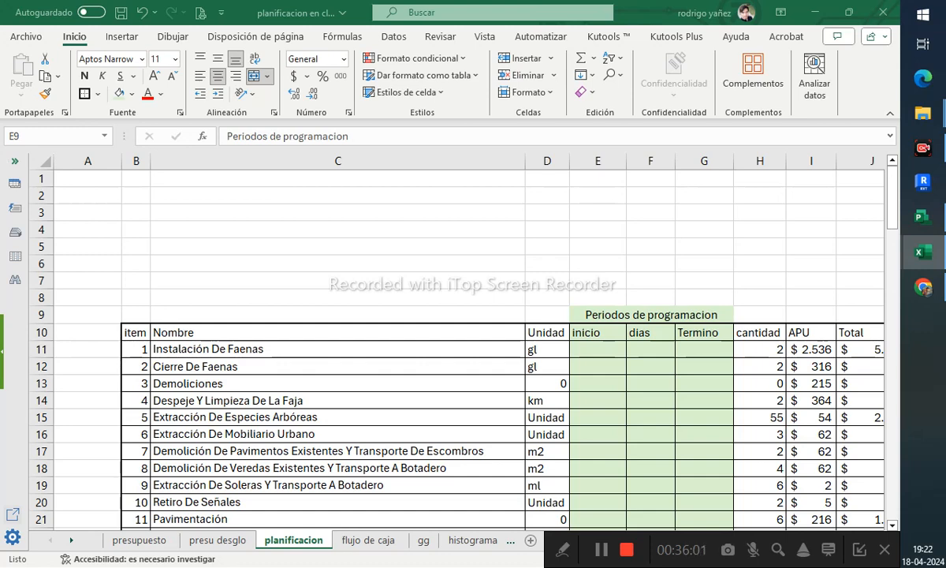
drag(631, 316, 623, 519)
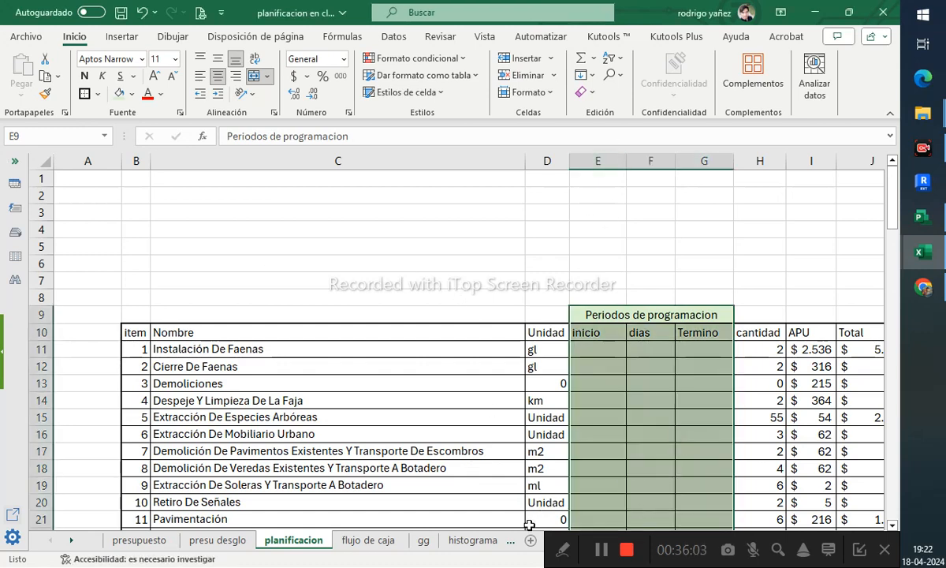
scroll(627, 394, down, 2)
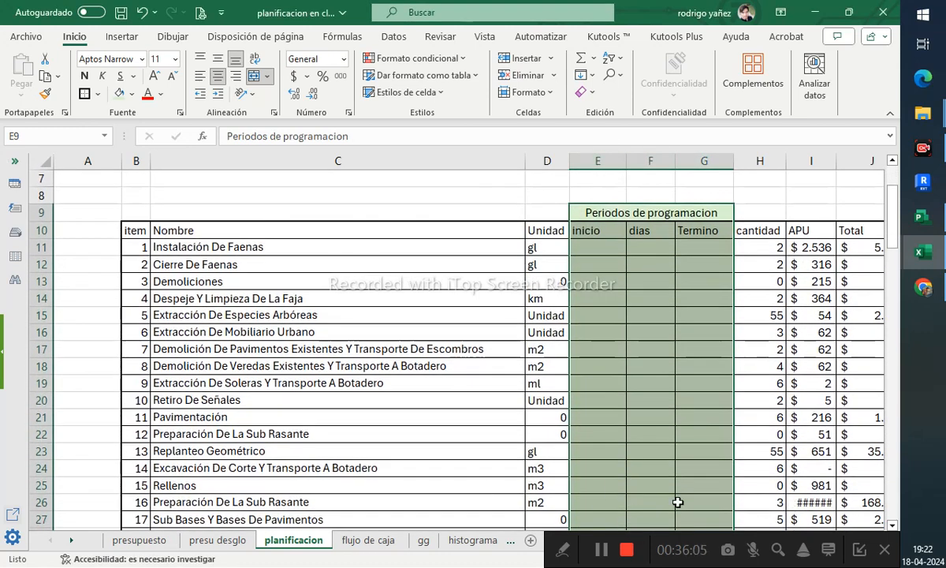
click(659, 404)
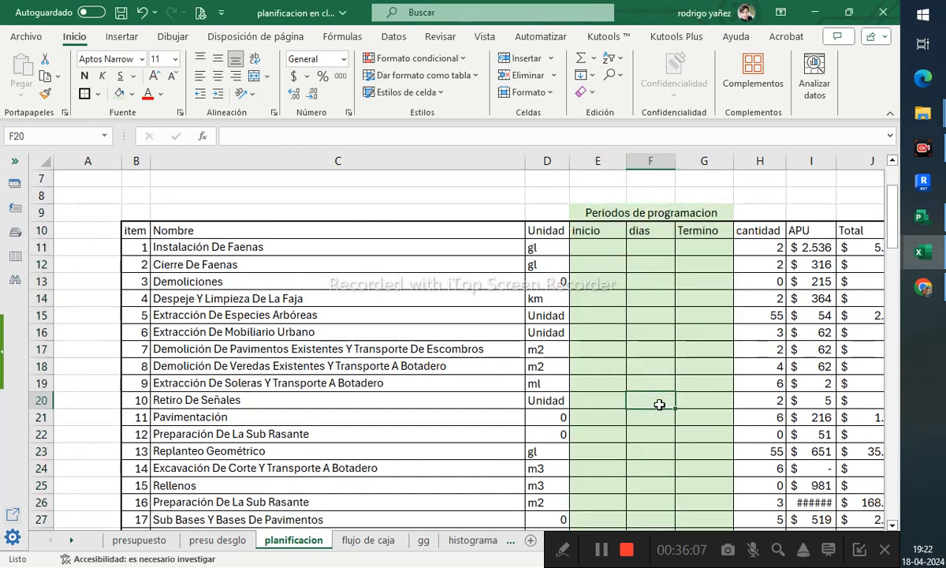
scroll(659, 404, down, 1)
key(Right)
key(Right)
key(Right)
key(Right)
key(Right)
key(Right)
key(Right)
key(Right)
key(Right)
key(Right)
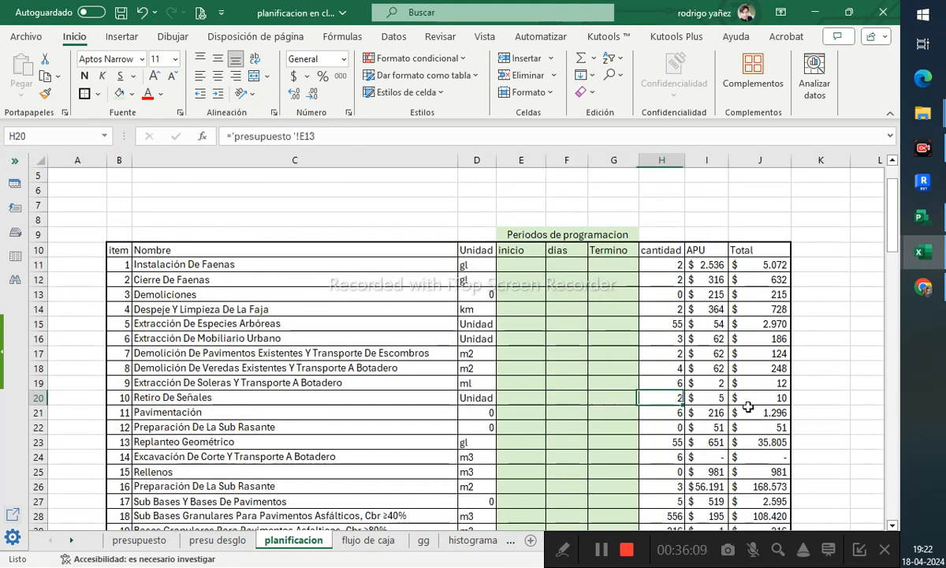
key(Up)
key(Up)
key(Up)
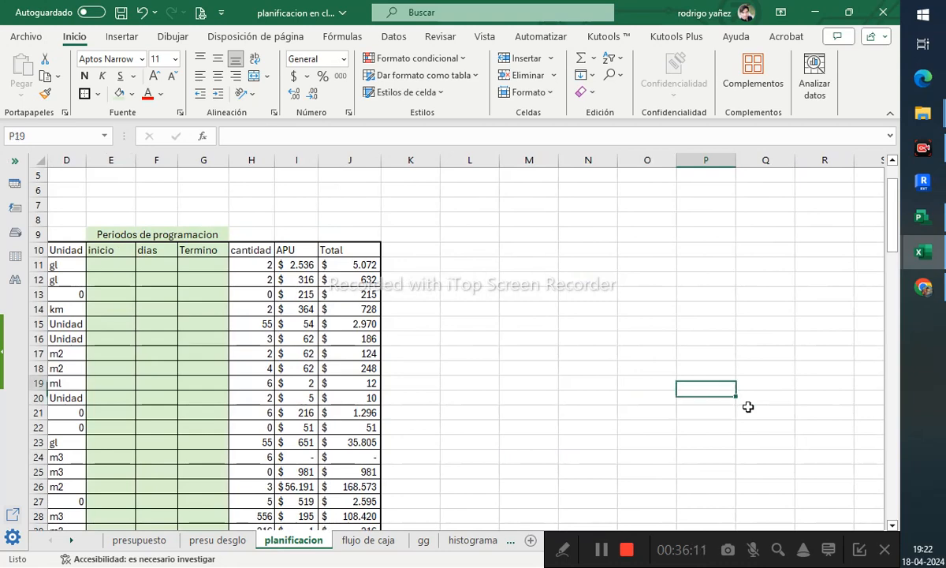
click(443, 324)
scroll(443, 323, up, 2)
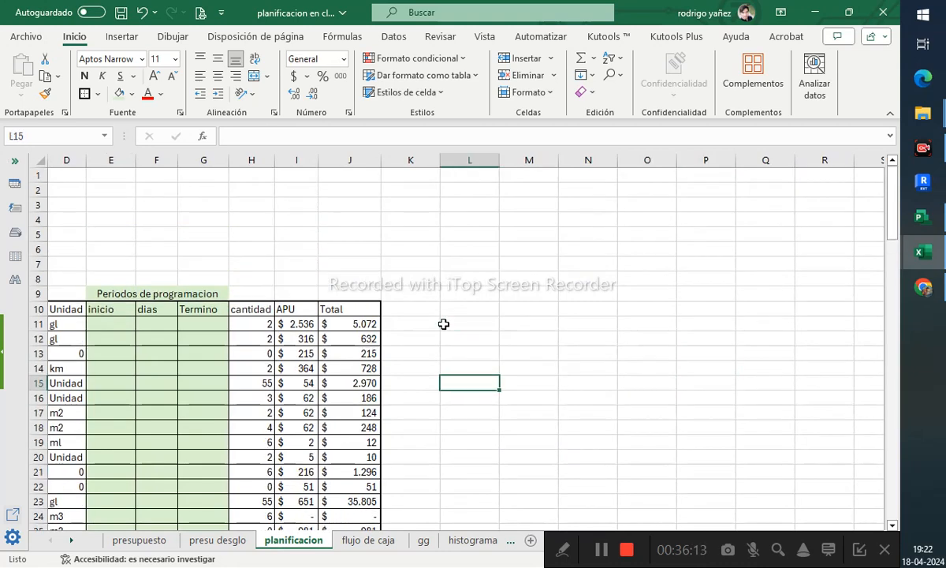
- Insert five blank rows at rows 2 to 6 above the planning table
click(296, 291)
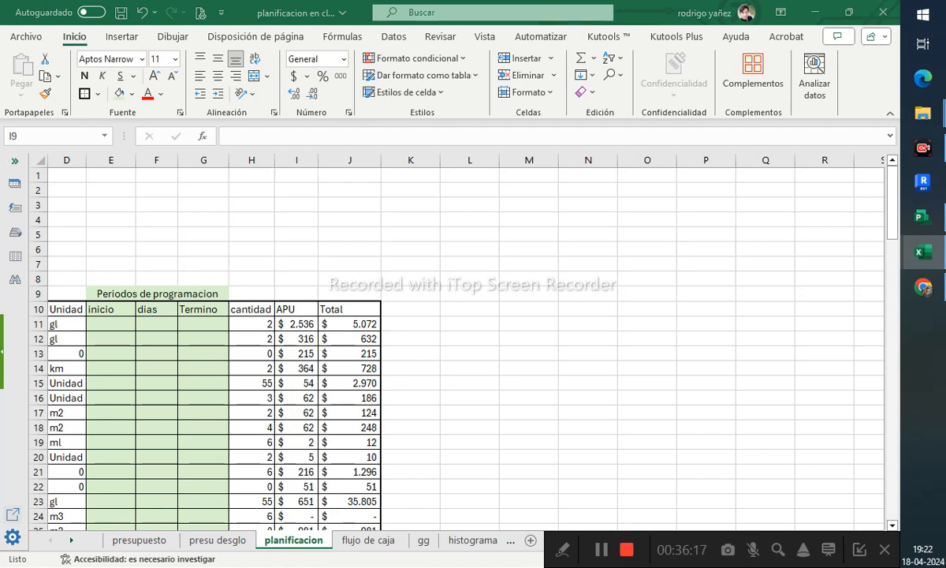
click(293, 277)
click(304, 230)
click(352, 204)
drag(37, 195, 36, 248)
right_click(36, 248)
click(77, 388)
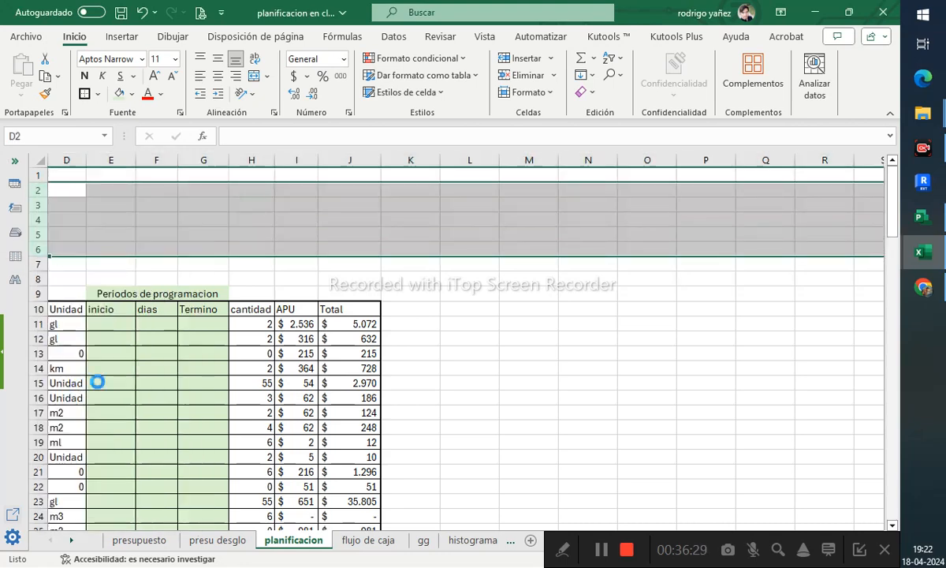
click(382, 281)
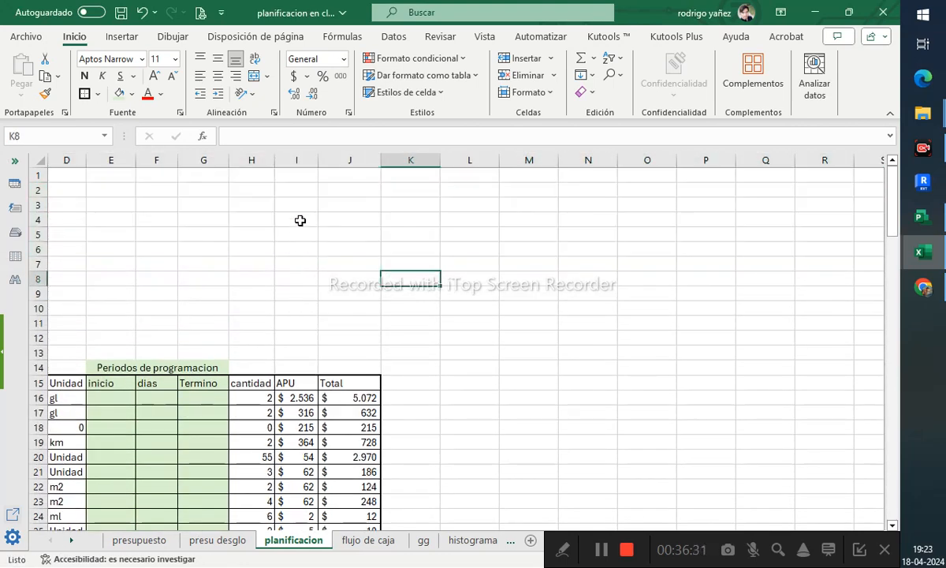
- Enter the labels Fecha inicio, fecha actual, año and mes in cells I3 to I6
click(304, 276)
click(303, 204)
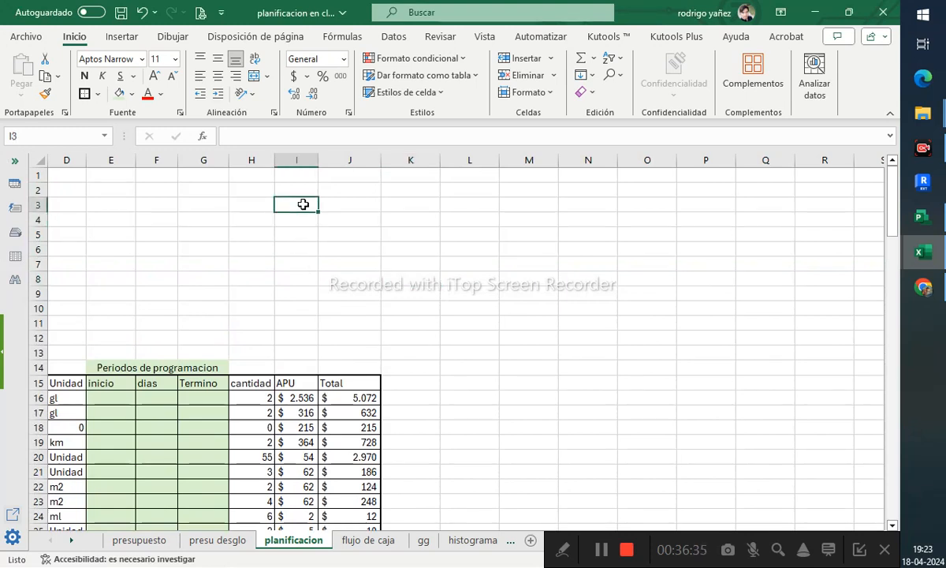
text(Fecha)
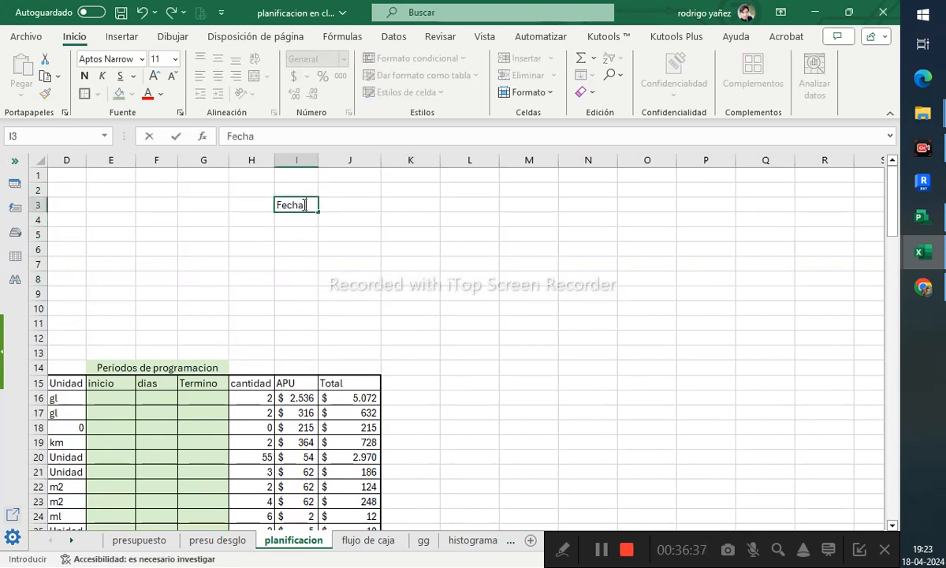
text( inicio)
key(Return)
text(fecha )
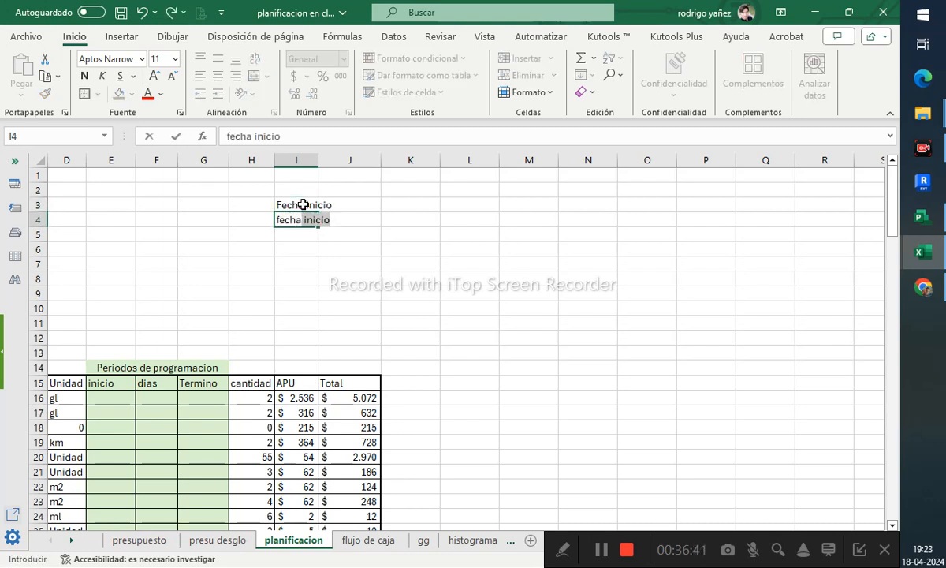
text(actual)
key(Return)
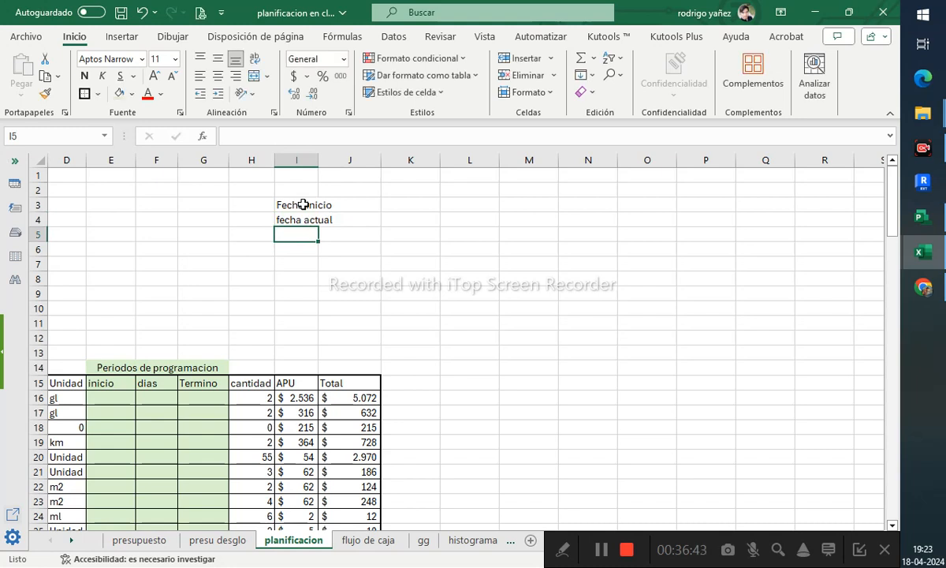
text(año)
key(Return)
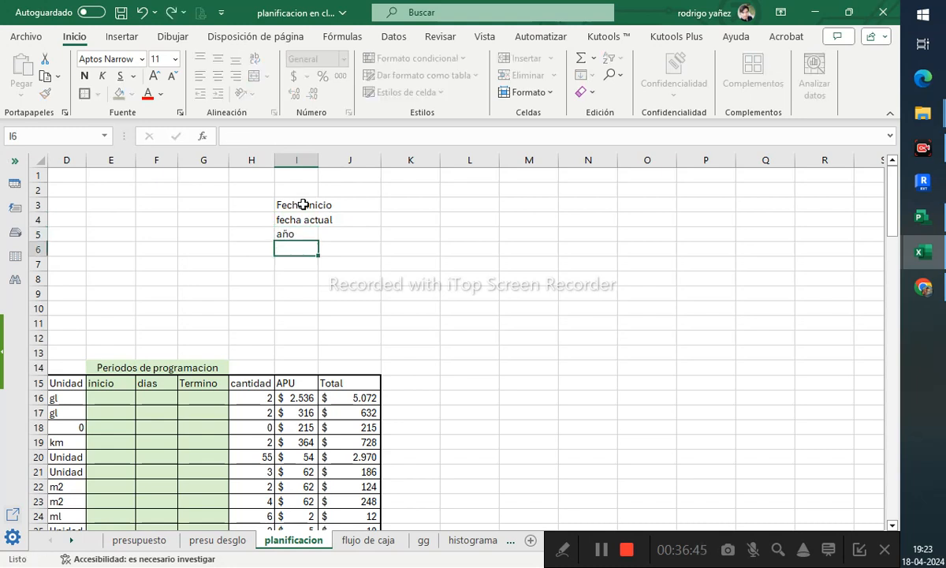
text(mes)
key(Return)
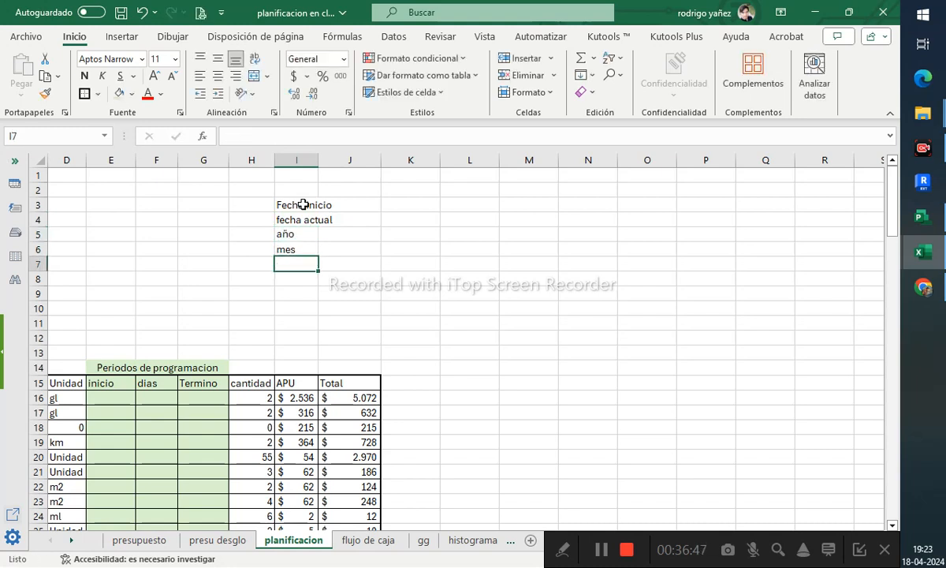
- Enter the labels Monto diario, Monto actua and monto mensual in cells I8 to I10
click(300, 274)
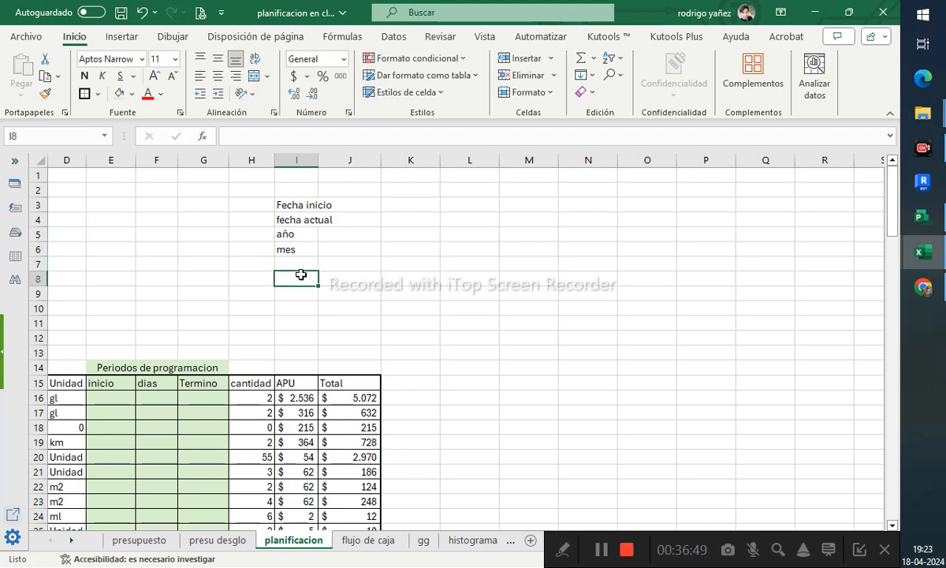
text(diario)
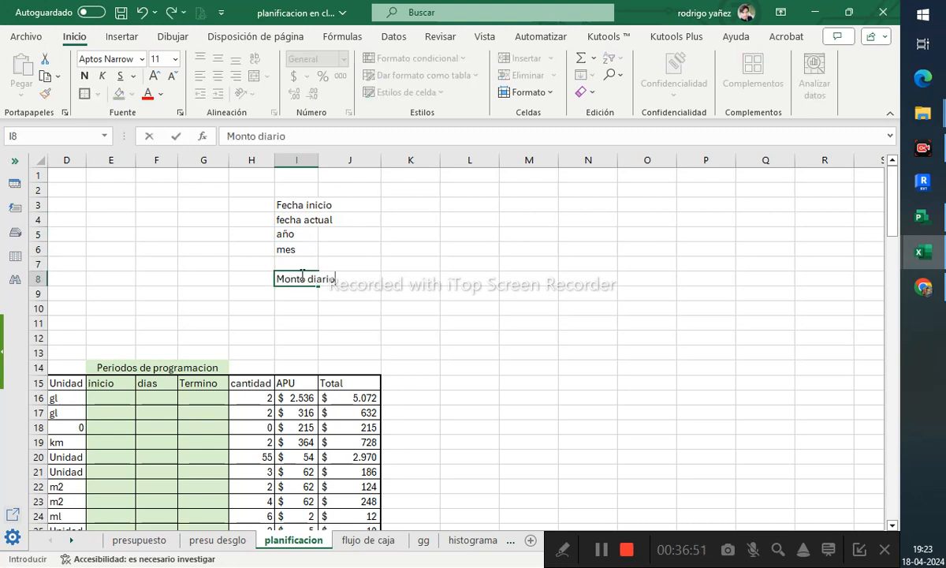
key(Return)
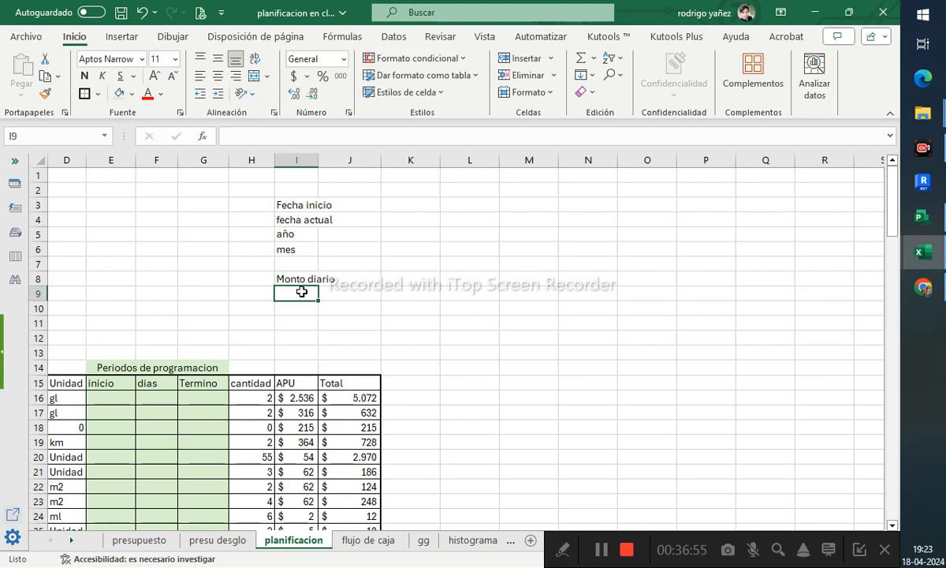
text(MOnto act)
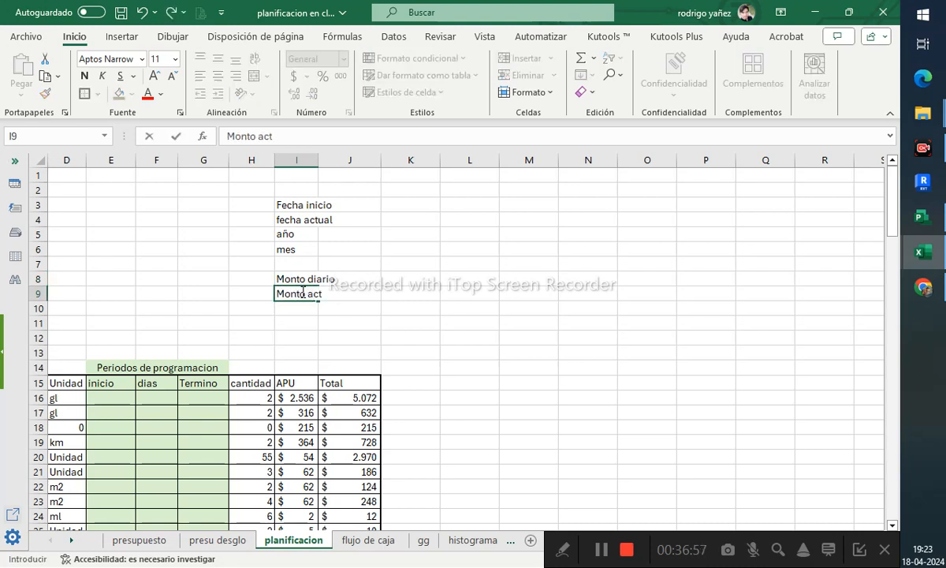
text(ua)
key(Return)
text(m)
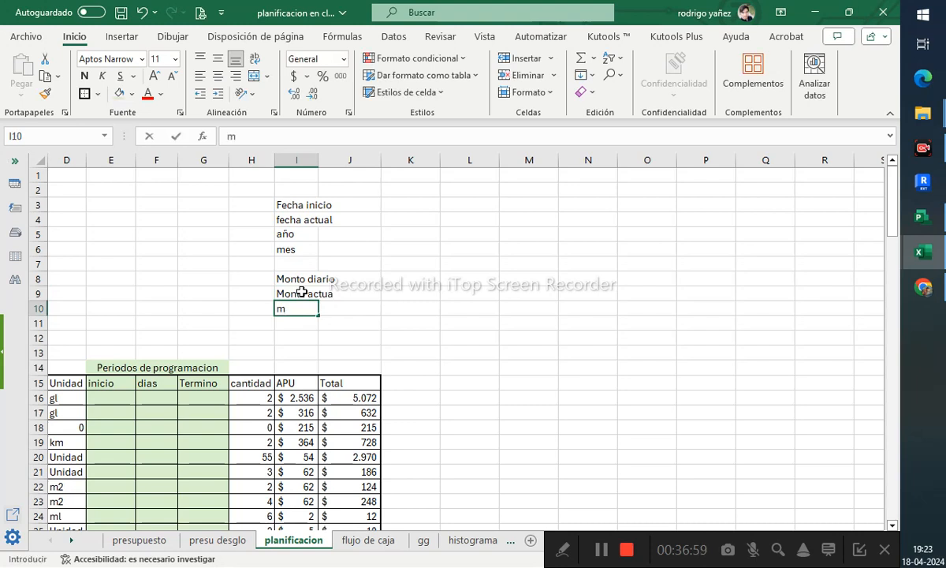
text(onto men)
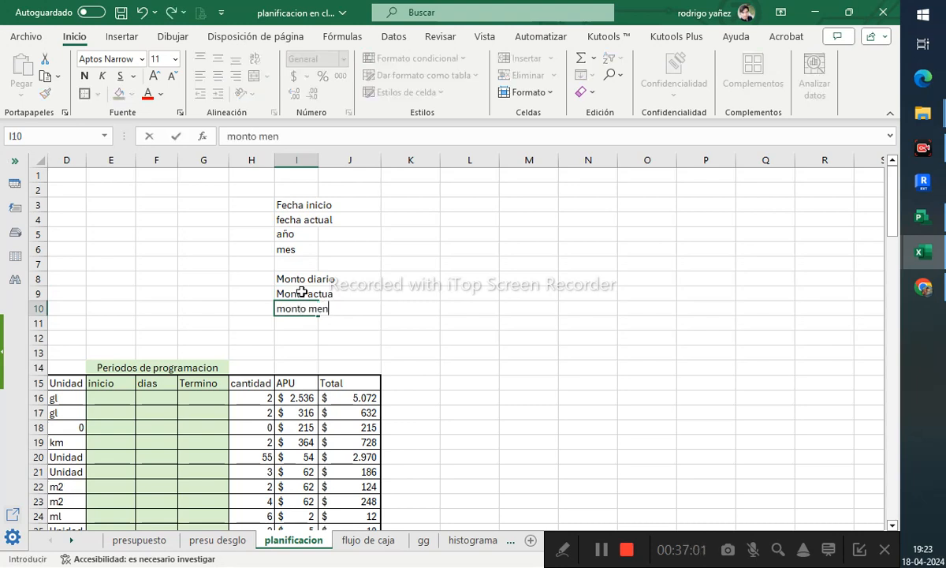
text(sual)
key(Return)
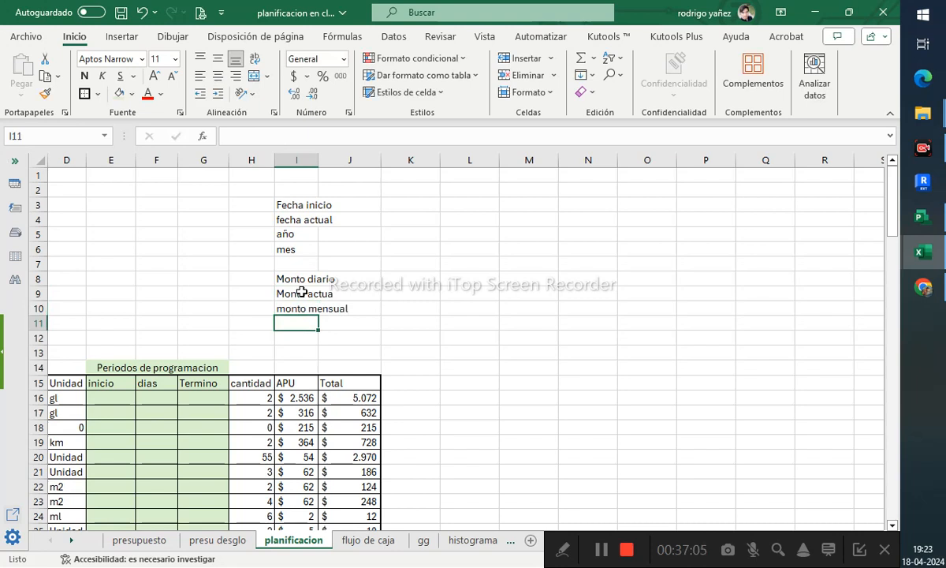
- Enter the labels monto anual, dias corridos and dias con fecha in cells I11 to I13
text(mon)
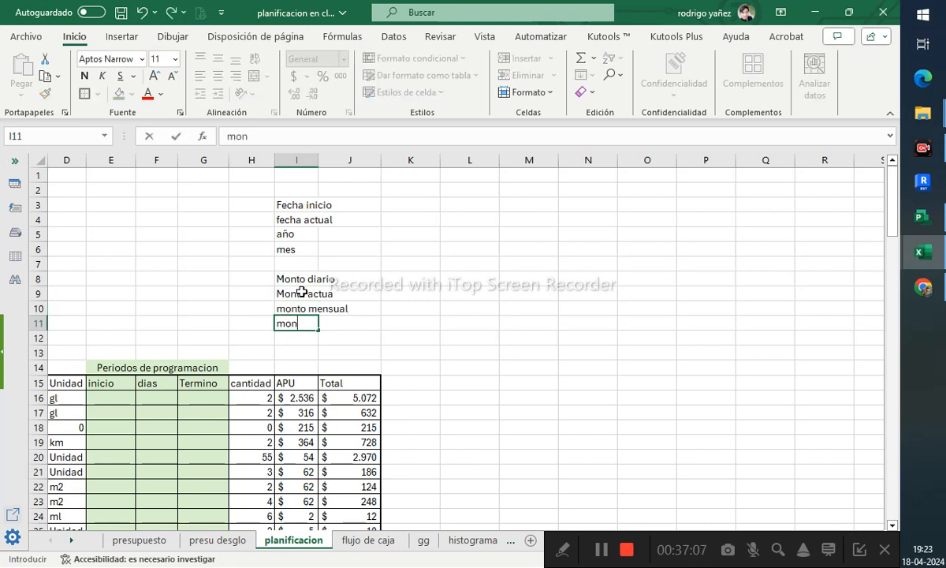
text(to anual)
key(Return)
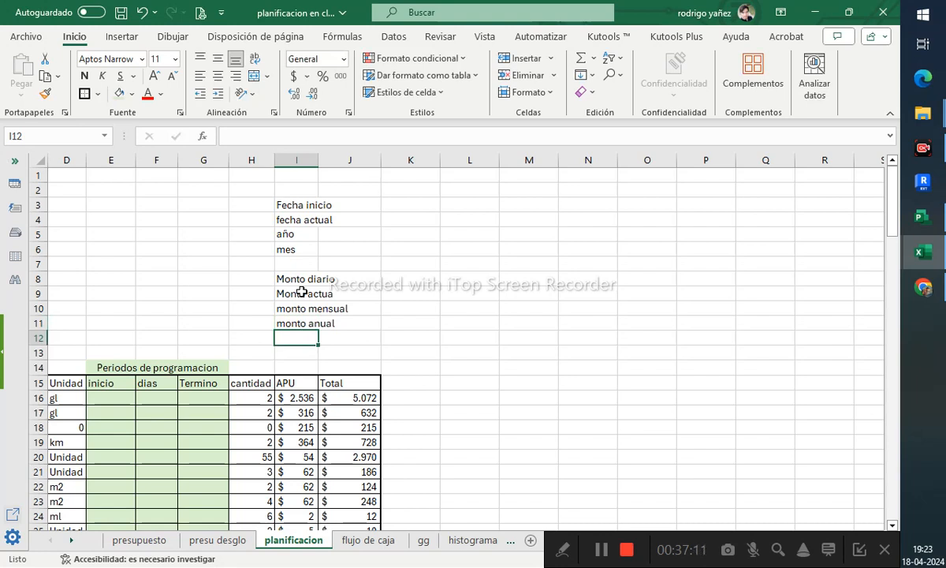
text(dias corridos)
key(Return)
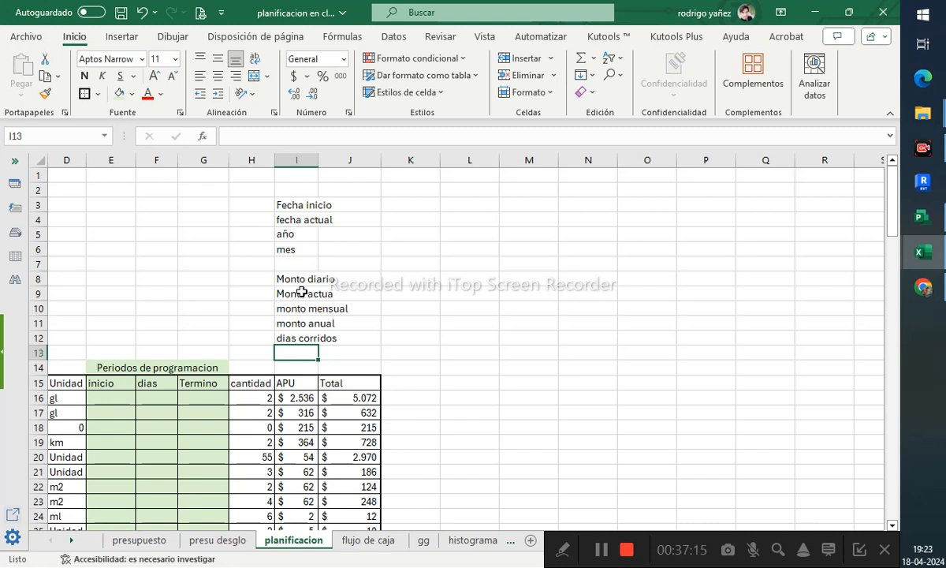
text(dias con fecha)
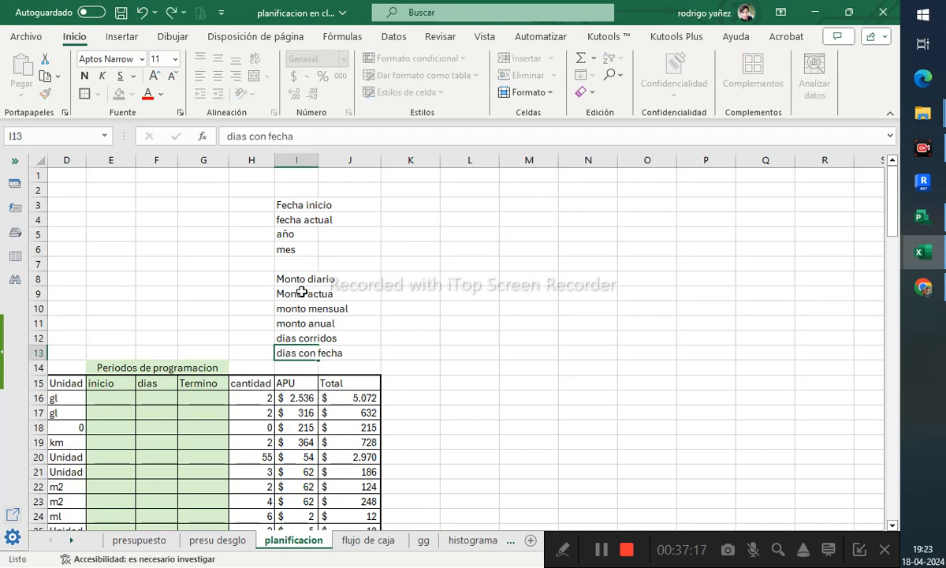
key(Return)
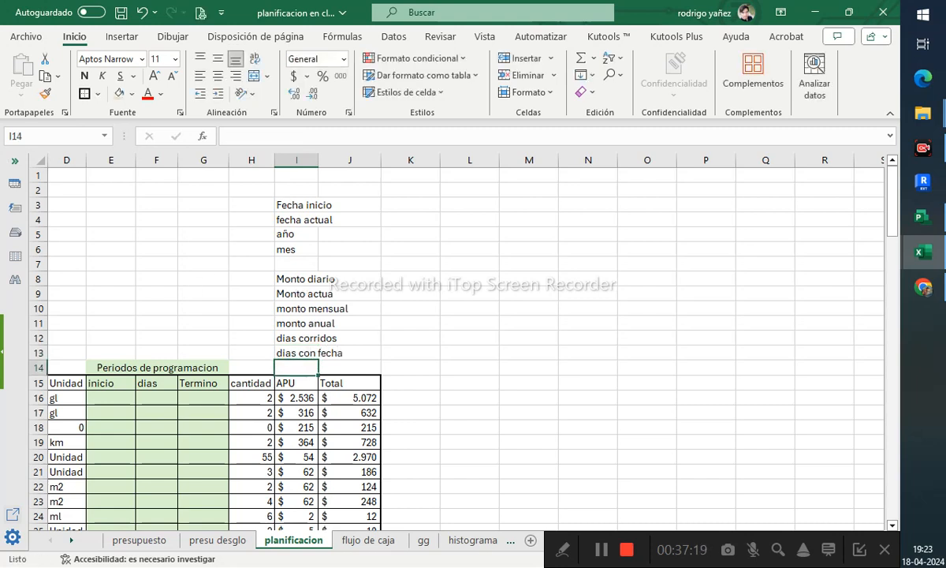
key(alt+Tab)
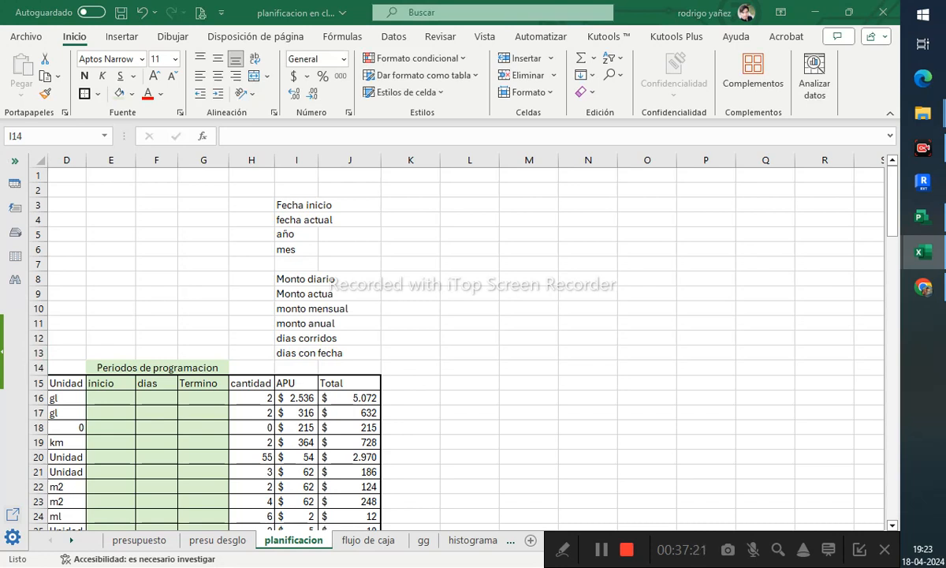
key(alt+Tab)
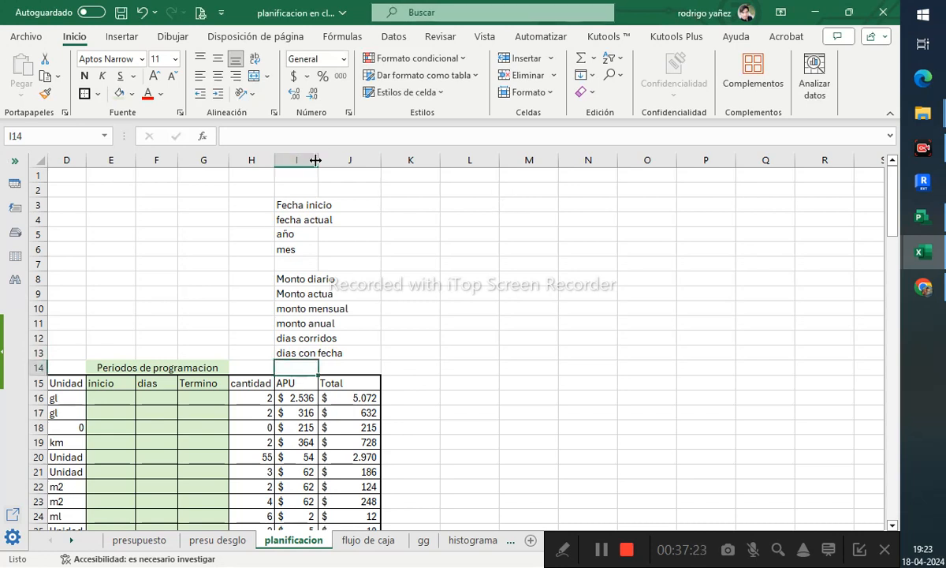
- Widen column I to fit the parameter labels
drag(319, 159, 425, 159)
double_click(424, 160)
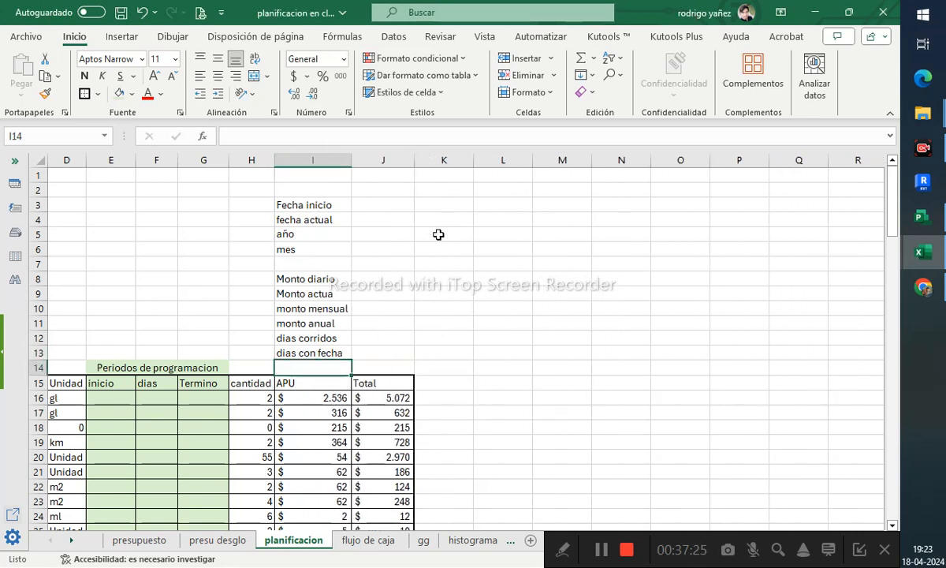
click(396, 264)
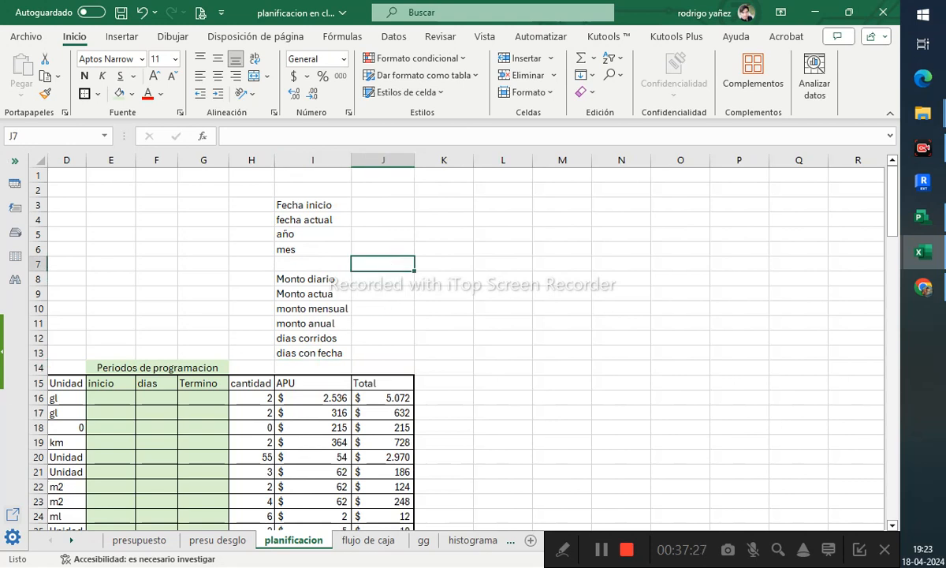
click(313, 347)
click(324, 308)
click(373, 203)
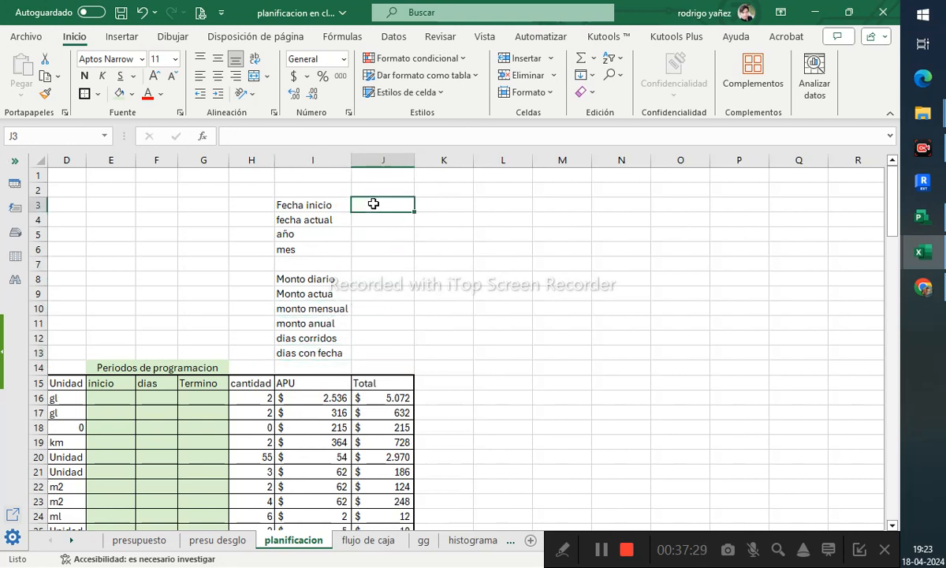
click(377, 219)
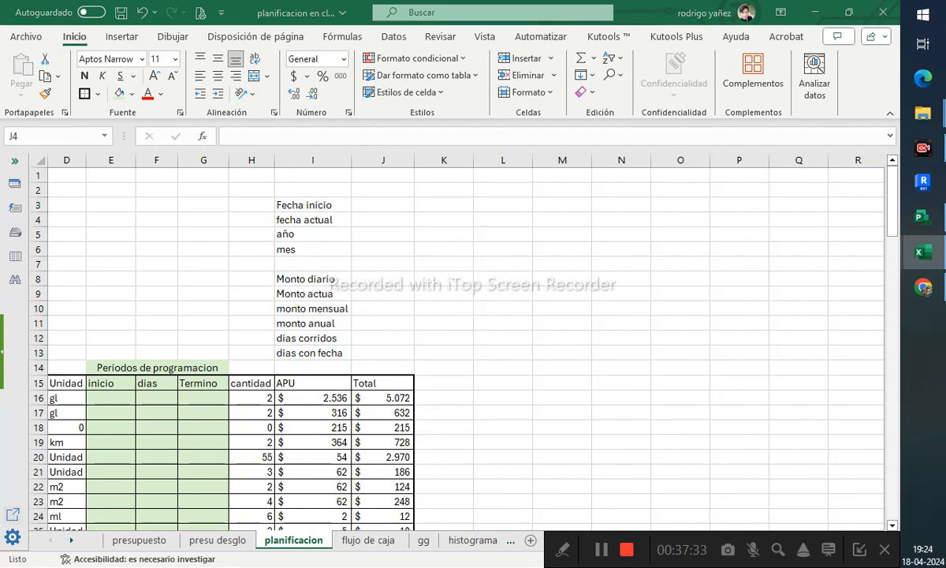
- Enter the month names abril, mayo and junio in cells M6 to O6
drag(387, 353, 550, 249)
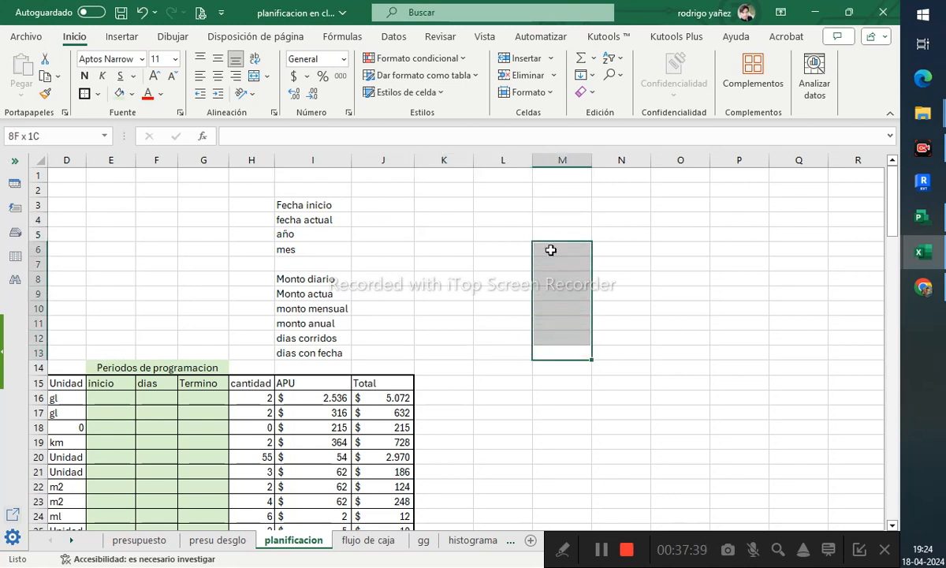
click(553, 251)
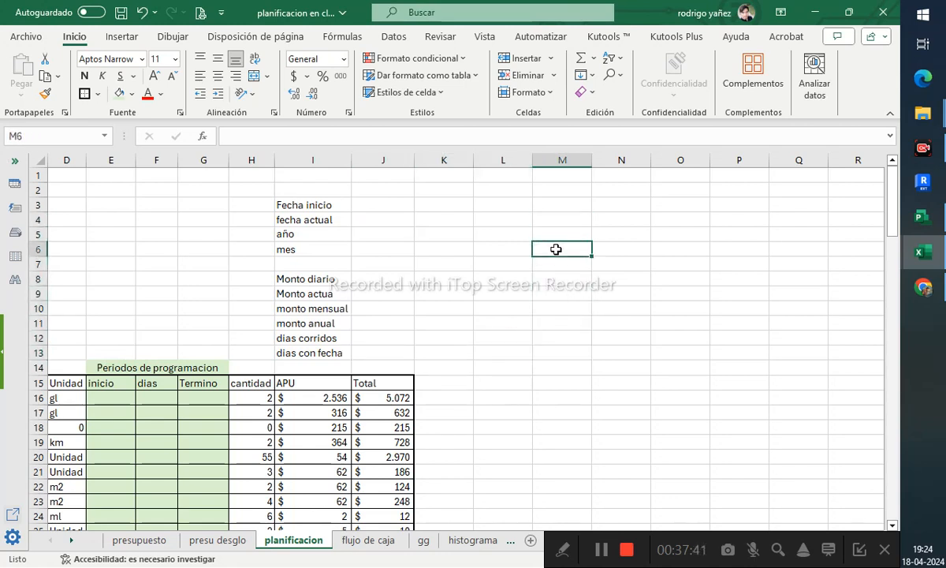
text(m)
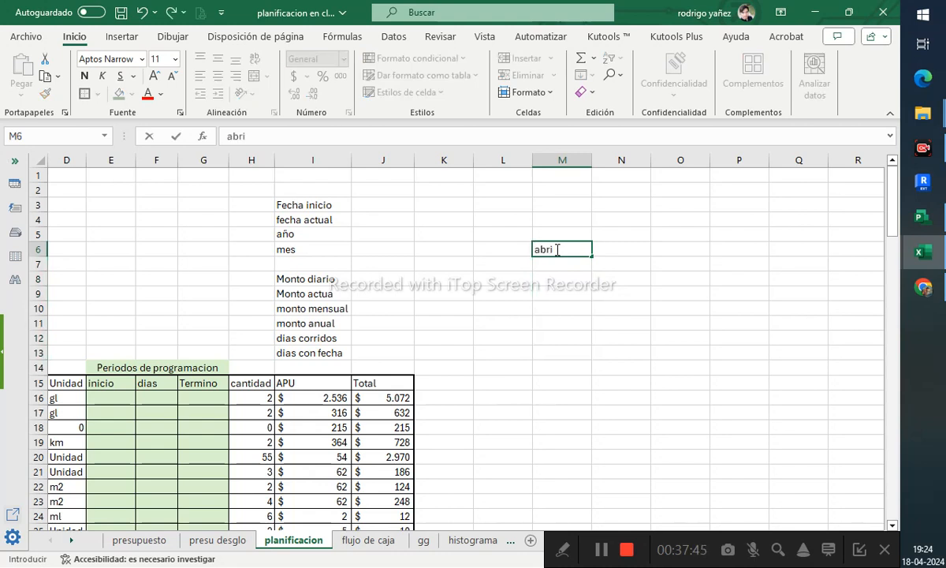
key(Tab)
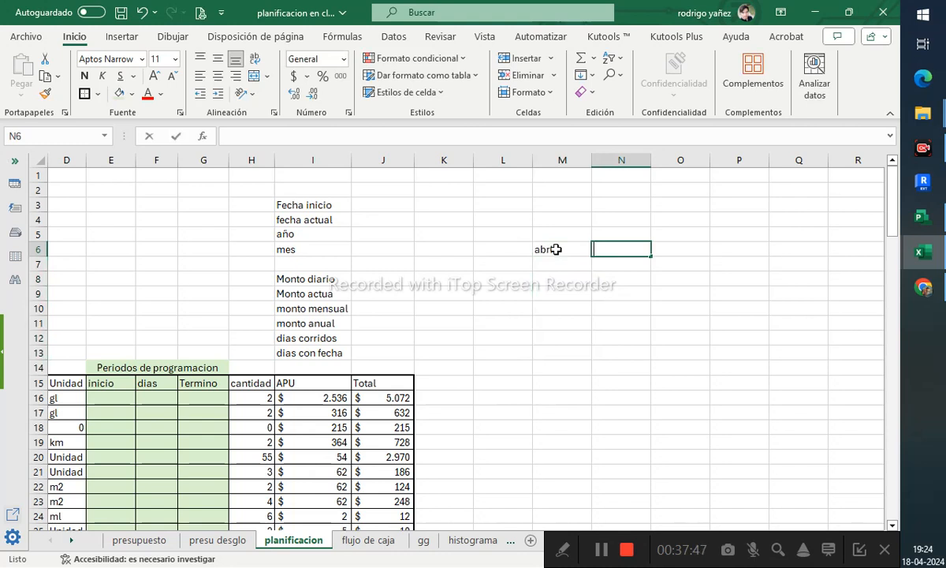
text(mayo)
key(Tab)
text(ju)
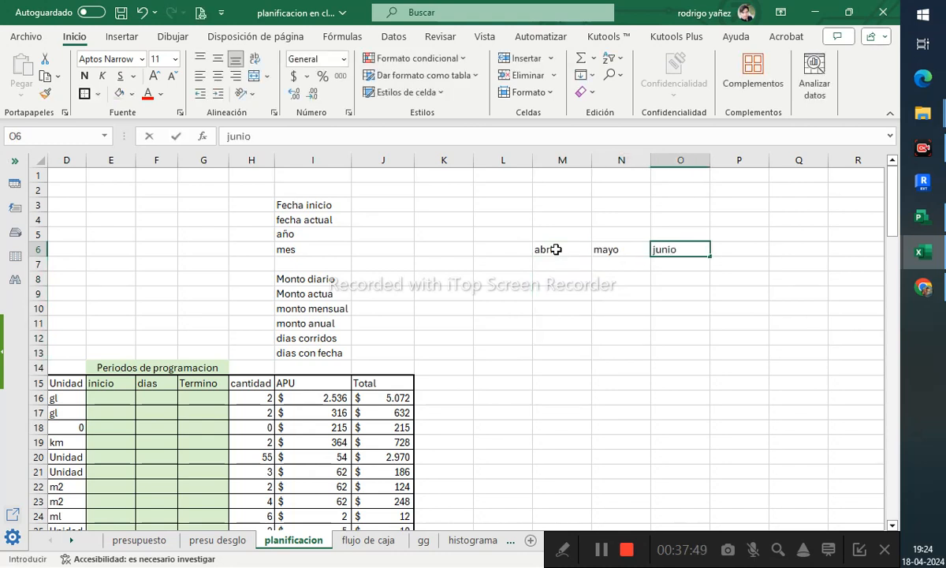
key(Tab)
- Enter the label primera fecha in cell I7
drag(625, 248, 670, 250)
click(575, 262)
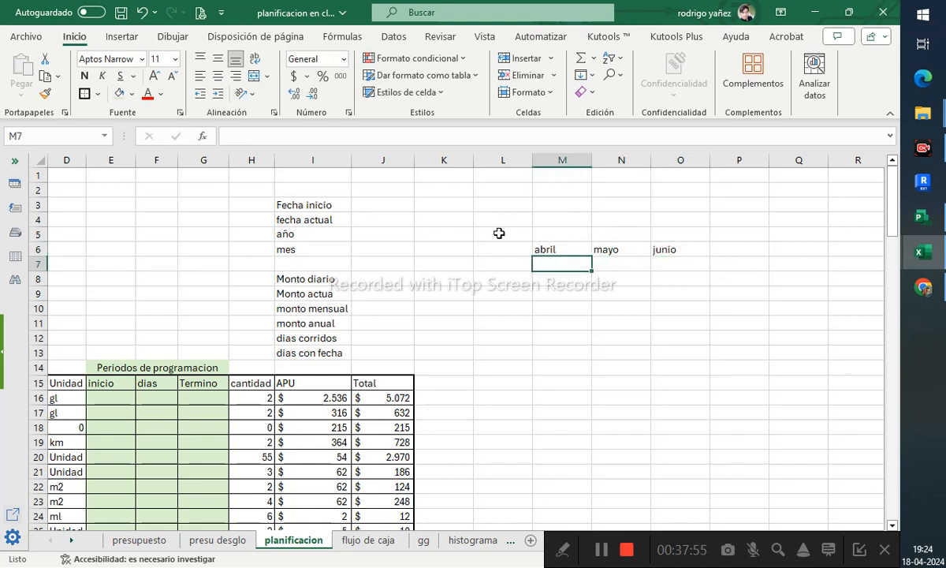
click(383, 278)
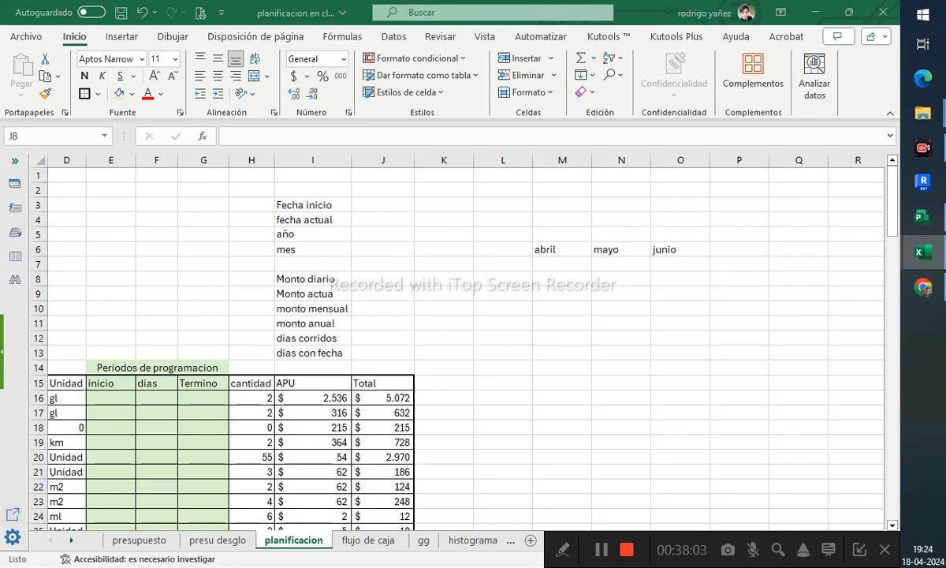
click(560, 264)
click(296, 259)
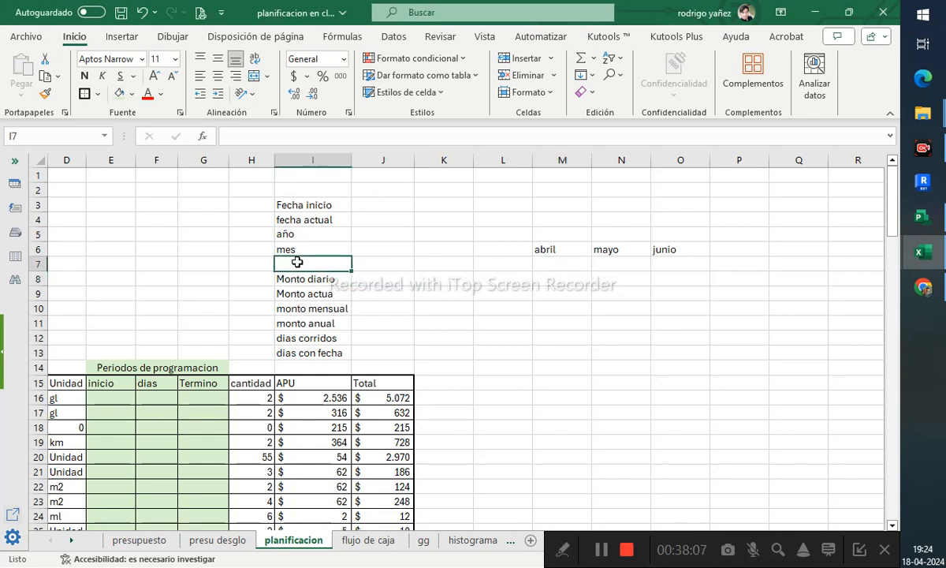
text(primera fecha)
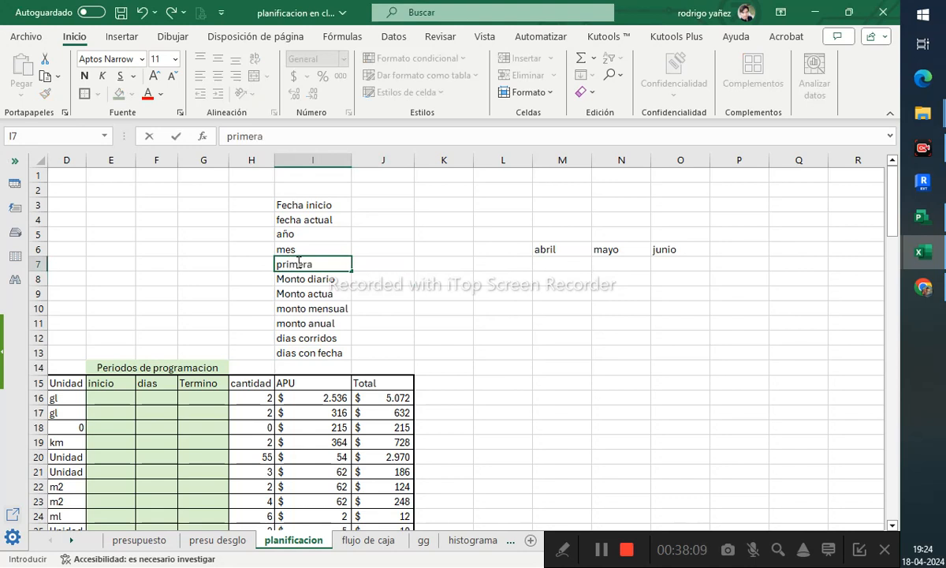
key(Tab)
key(Tab)
key(Tab)
key(Tab)
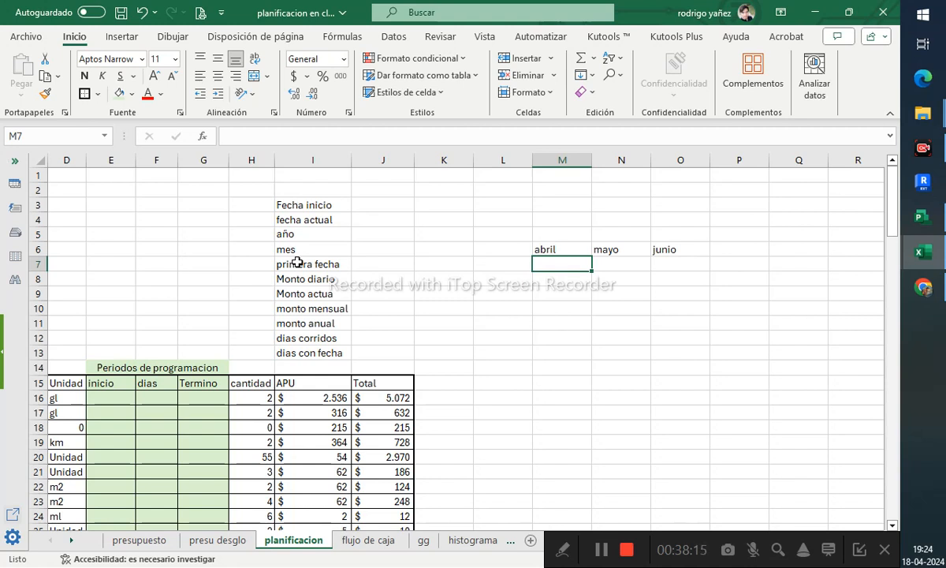
- Insert today's date in cell M7
key(ctrl+semicolon)
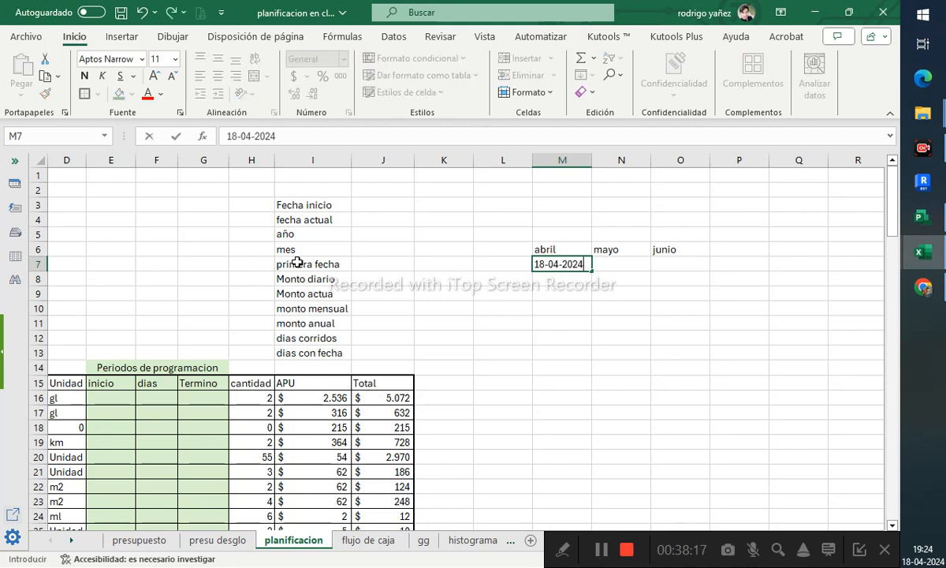
key(Return)
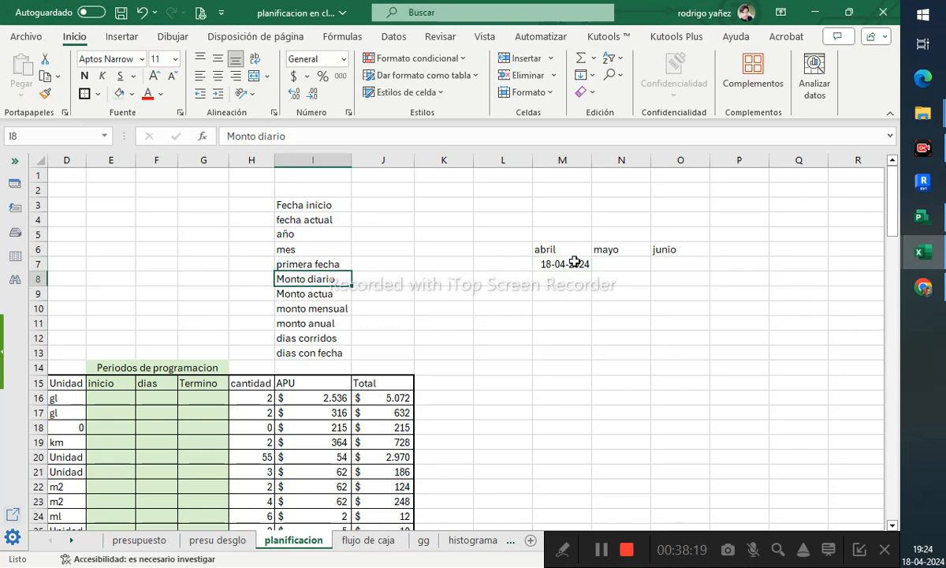
- Clear the month names from cells M6 to O6
drag(543, 249, 674, 256)
key(Delete)
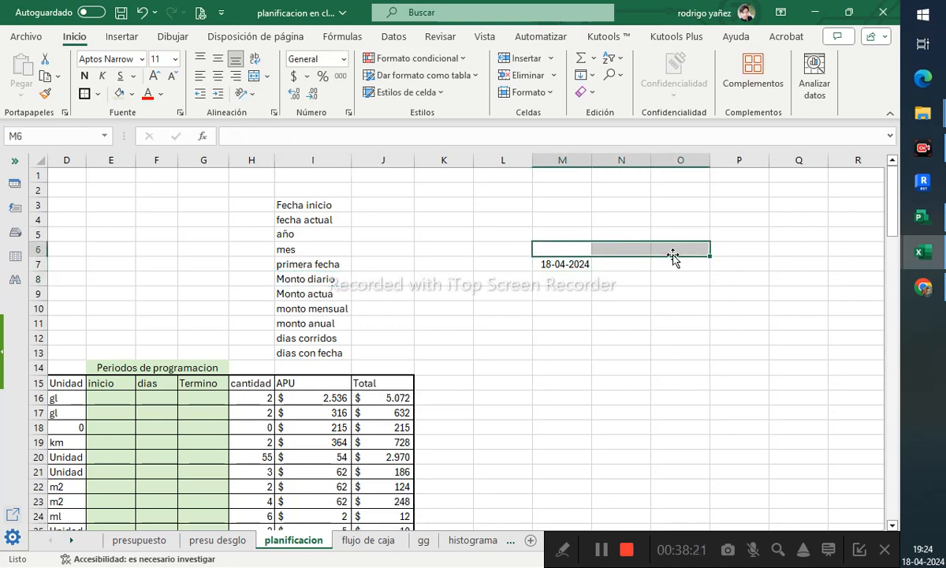
- Fill row 7 with consecutive daily dates from M7 through 31-05-2024 in column BD
click(588, 264)
drag(592, 269, 641, 260)
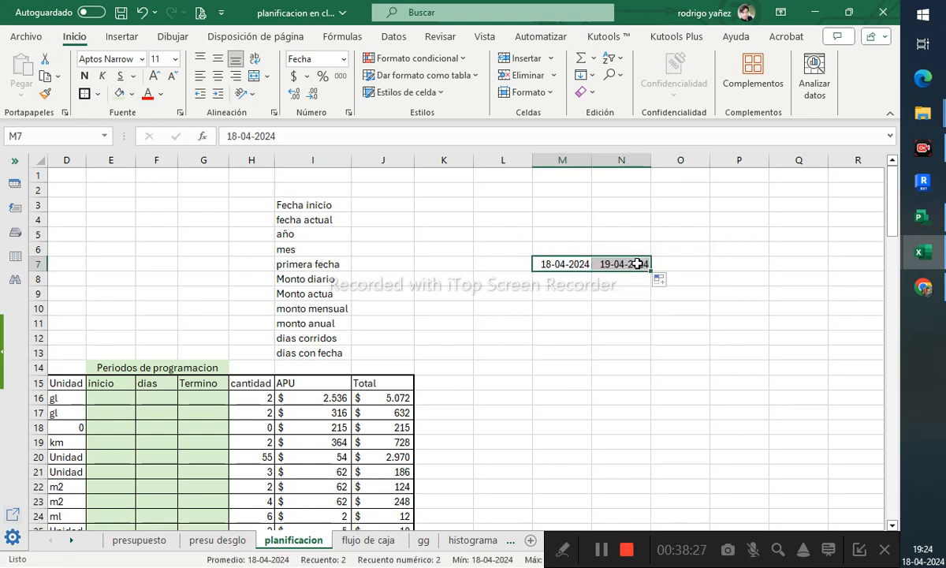
click(641, 336)
click(612, 264)
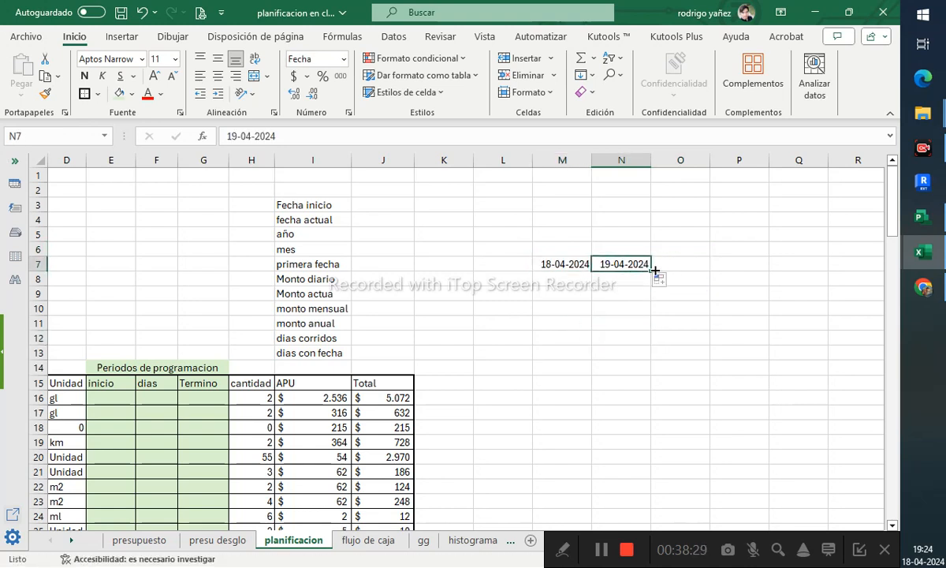
drag(654, 270, 841, 261)
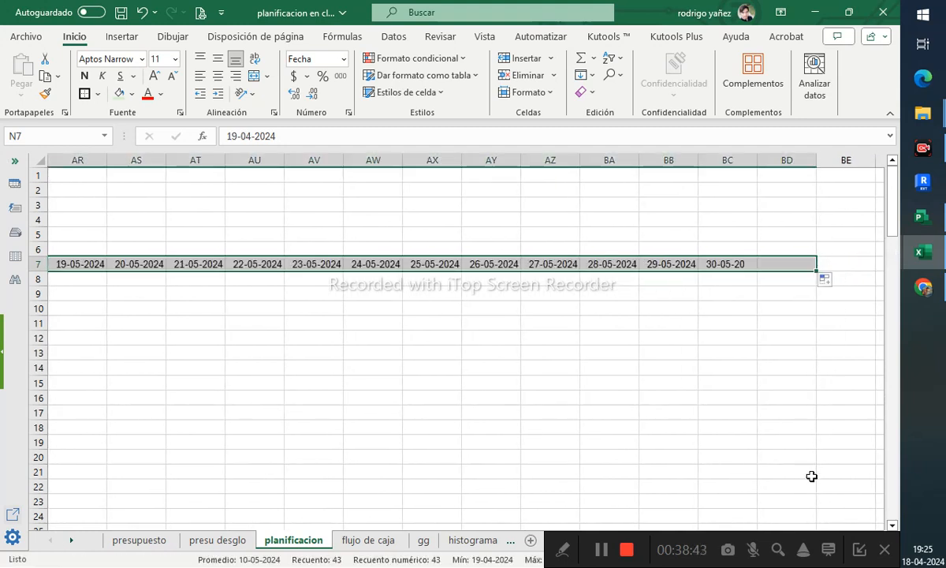
- Rotate the dates in row 7 so the text reads upward
drag(772, 247, 297, 246)
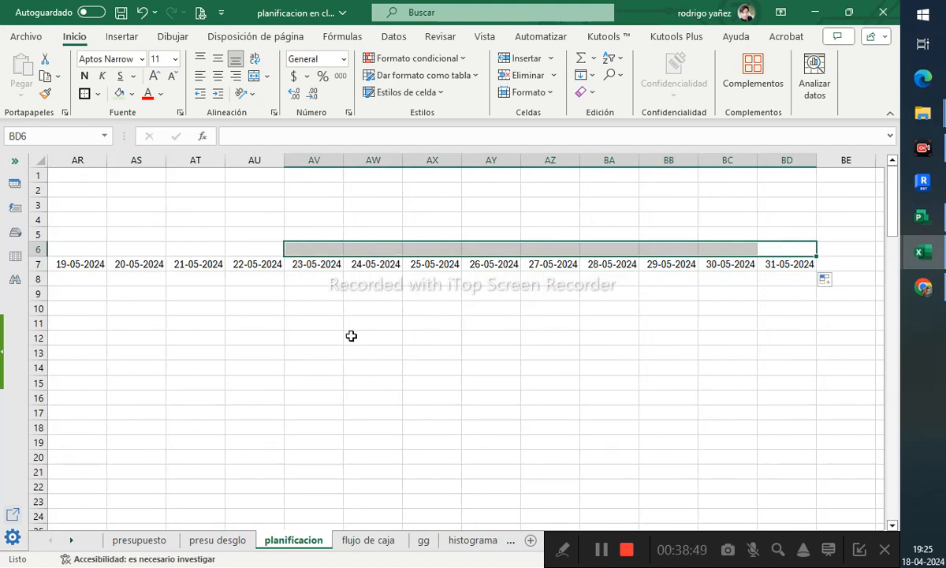
click(536, 294)
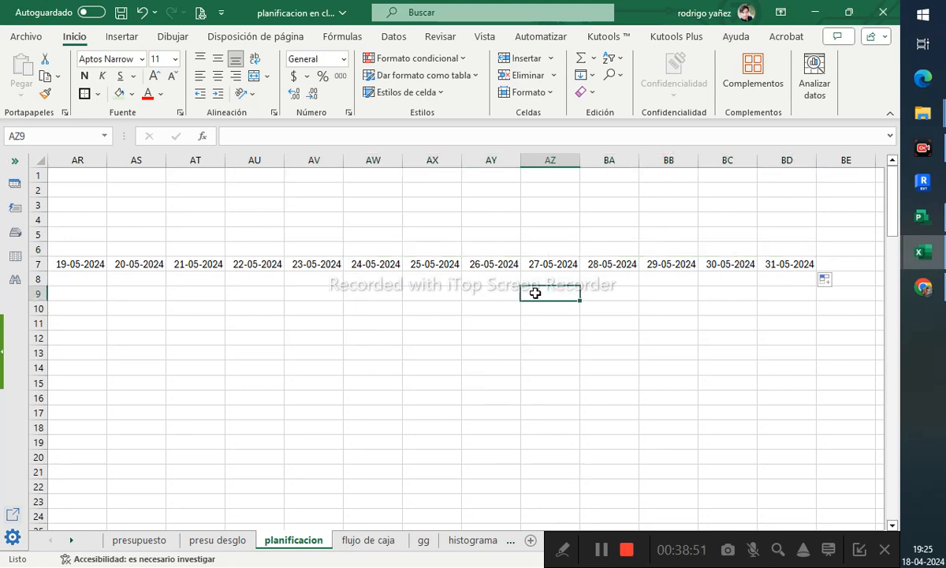
scroll(535, 294, down, 1)
middle_click(537, 401)
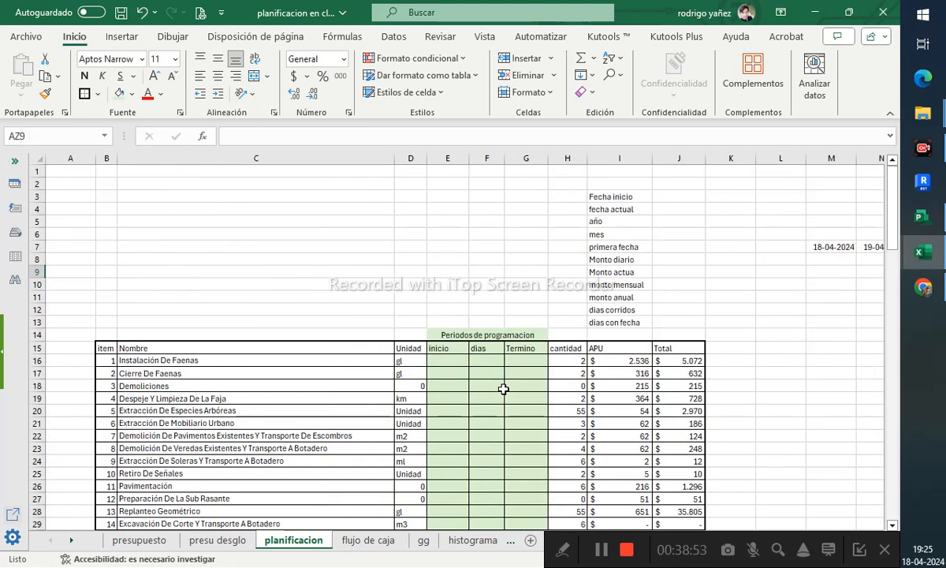
middle_click(716, 333)
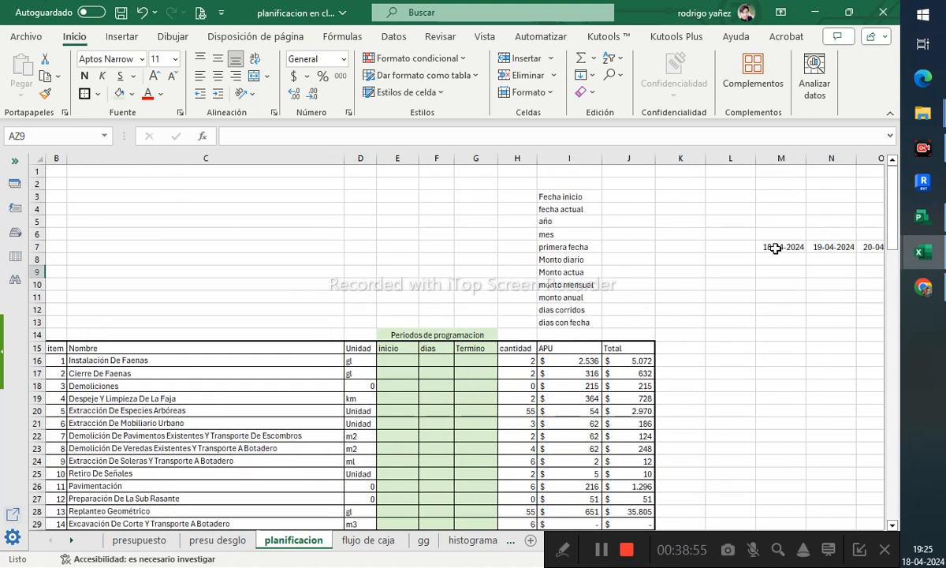
mouse_move(776, 248)
mouse_down()
mouse_move(902, 253)
mouse_move(830, 236)
mouse_move(769, 245)
mouse_up()
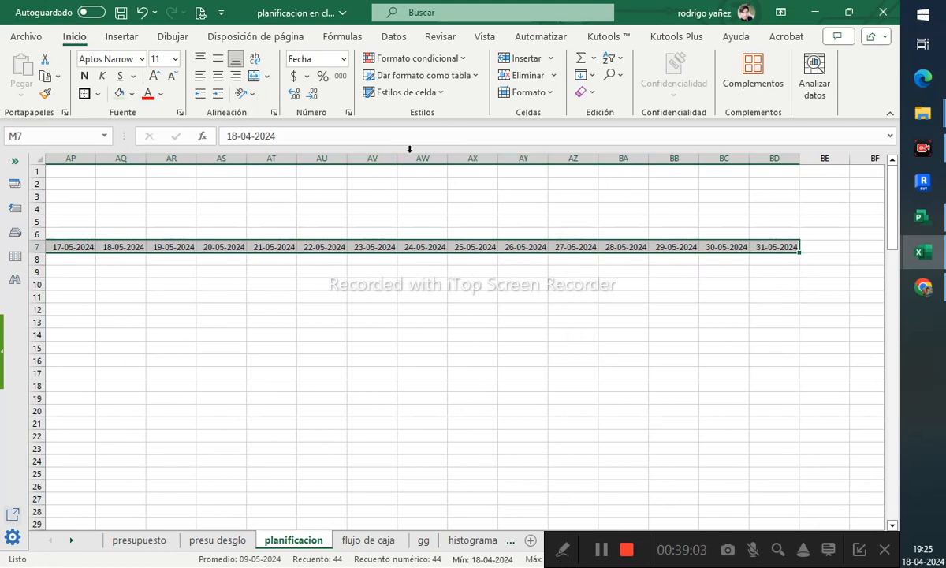
click(244, 93)
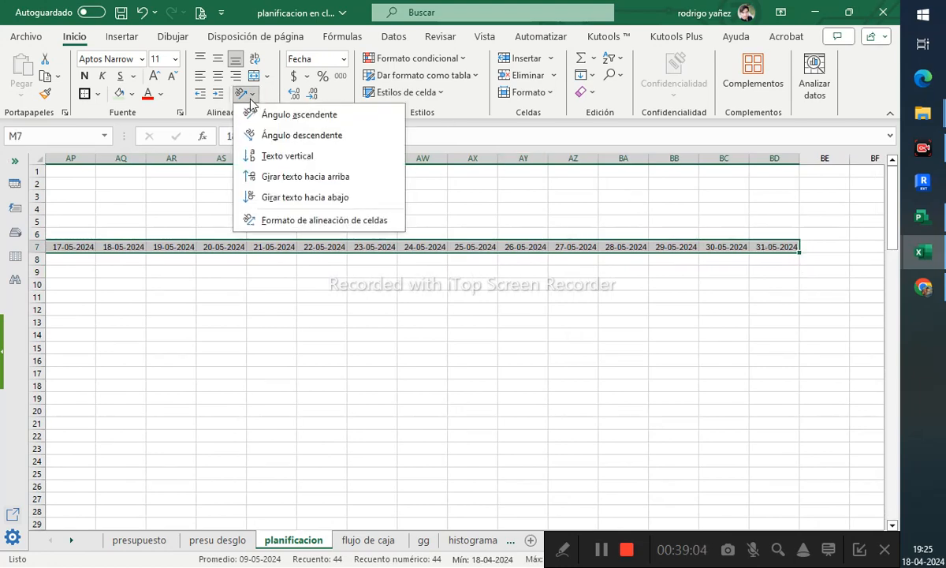
click(272, 155)
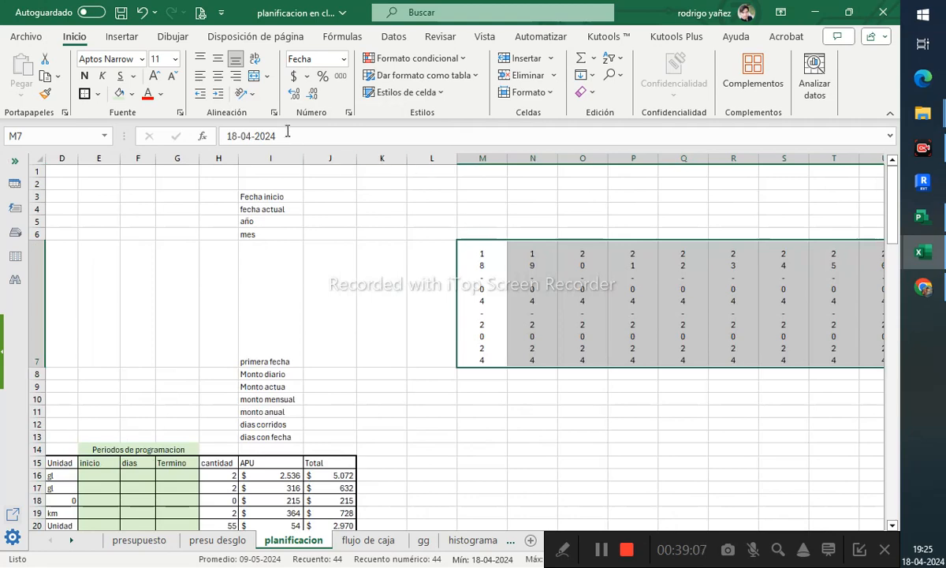
click(245, 93)
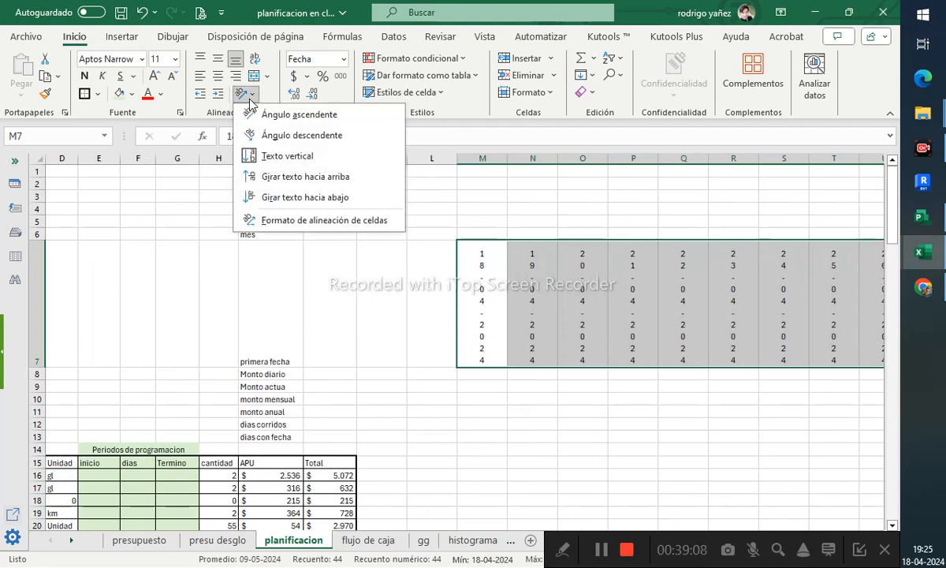
click(280, 180)
click(520, 340)
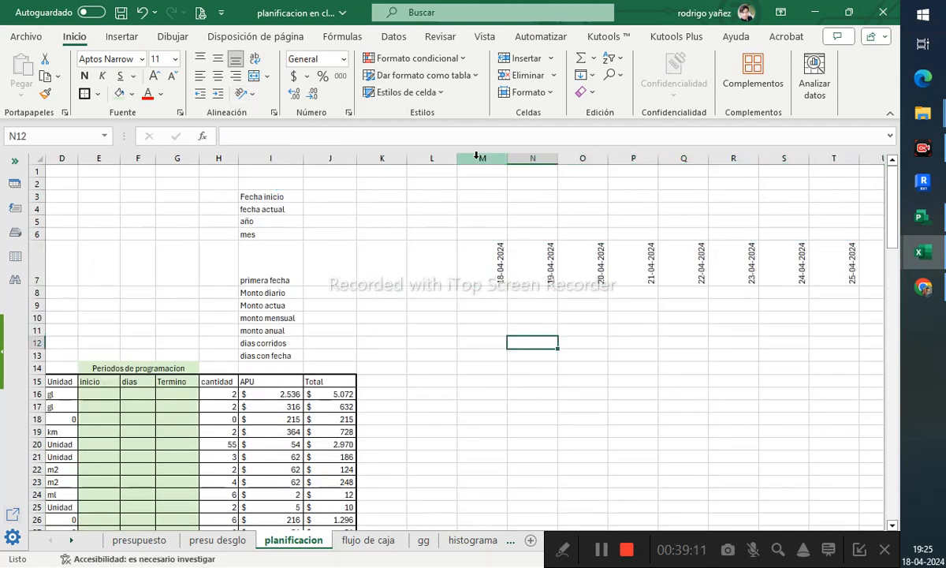
- Autofit the widths of all columns on the sheet
drag(476, 156, 813, 158)
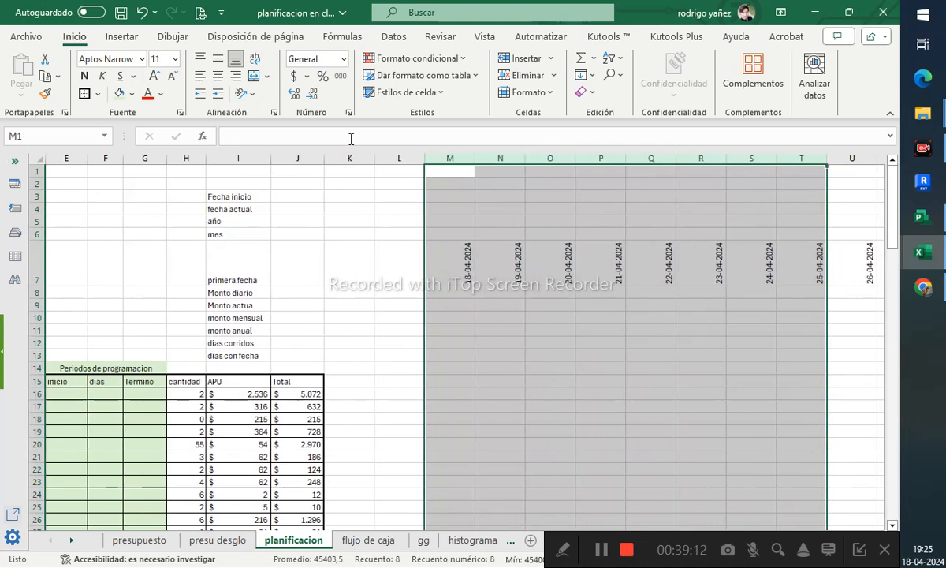
click(38, 160)
double_click(425, 159)
click(527, 292)
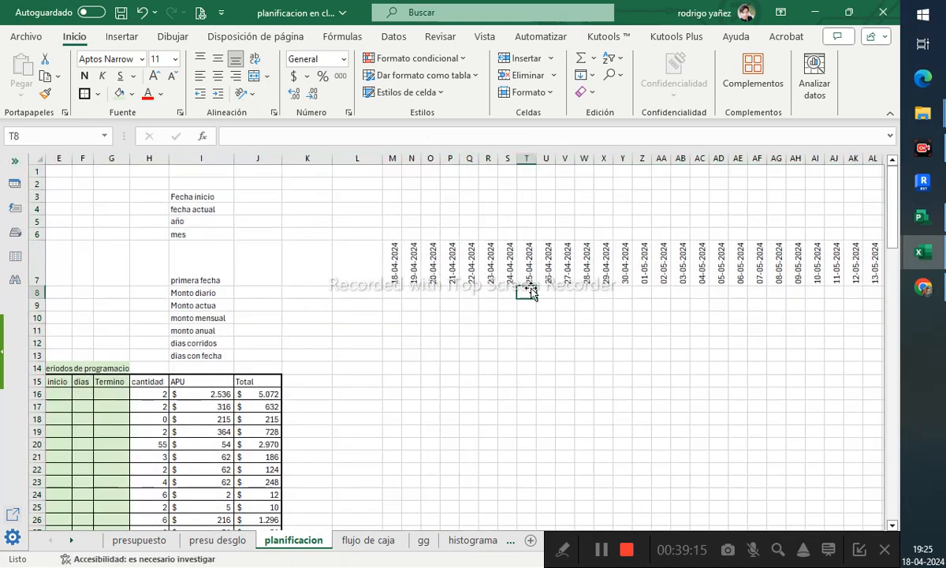
- Merge and center cells M6 through Y6 above the April dates
drag(392, 264, 643, 268)
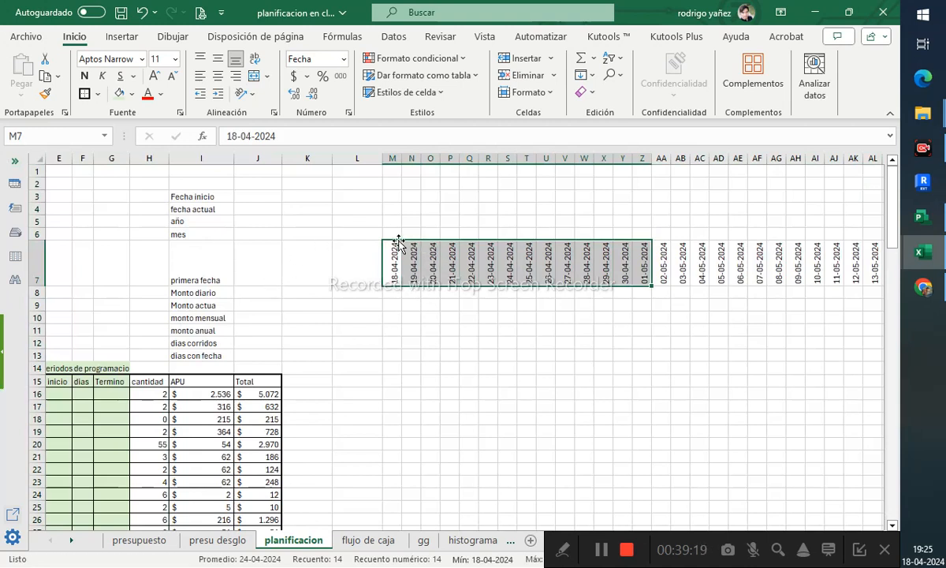
drag(393, 236, 622, 228)
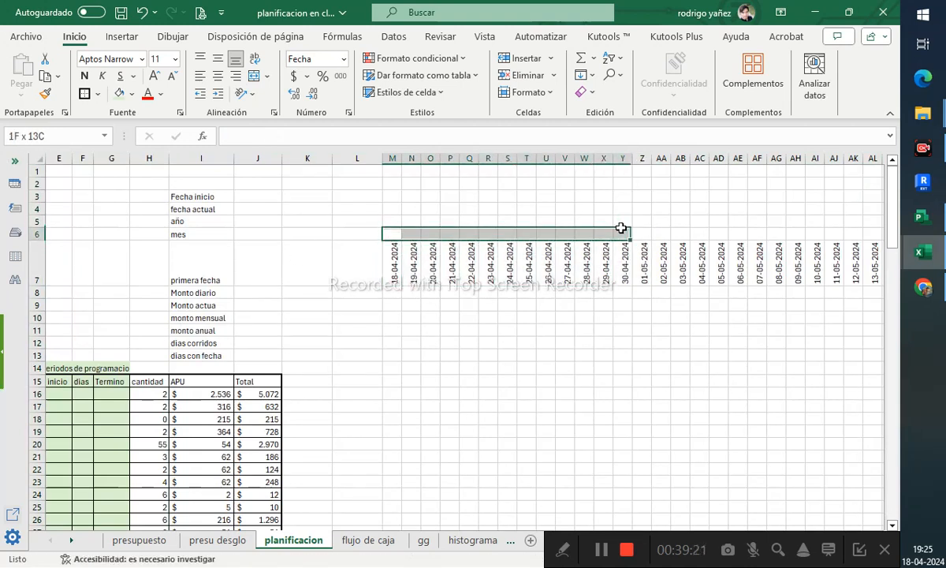
click(253, 75)
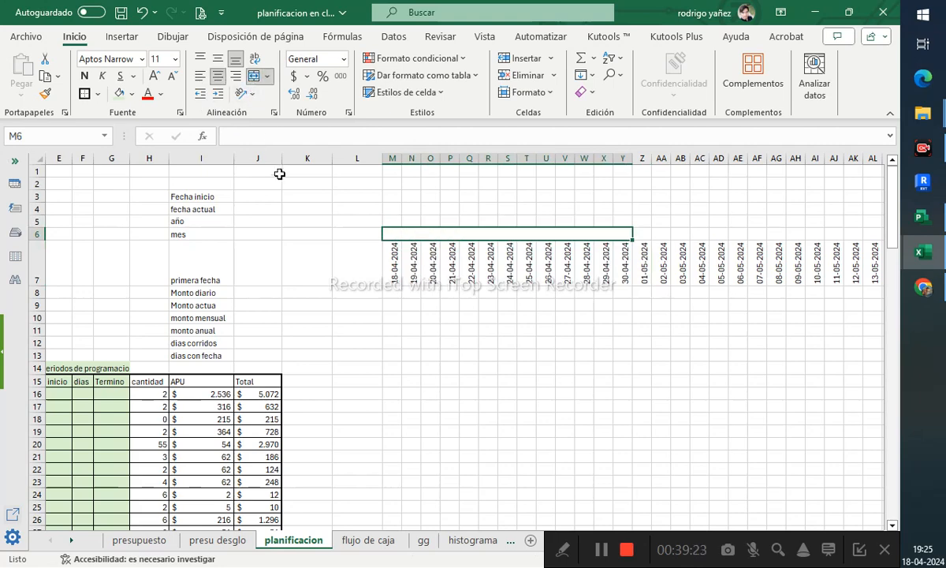
- Label the merged April header as Marzo
text(Marzo)
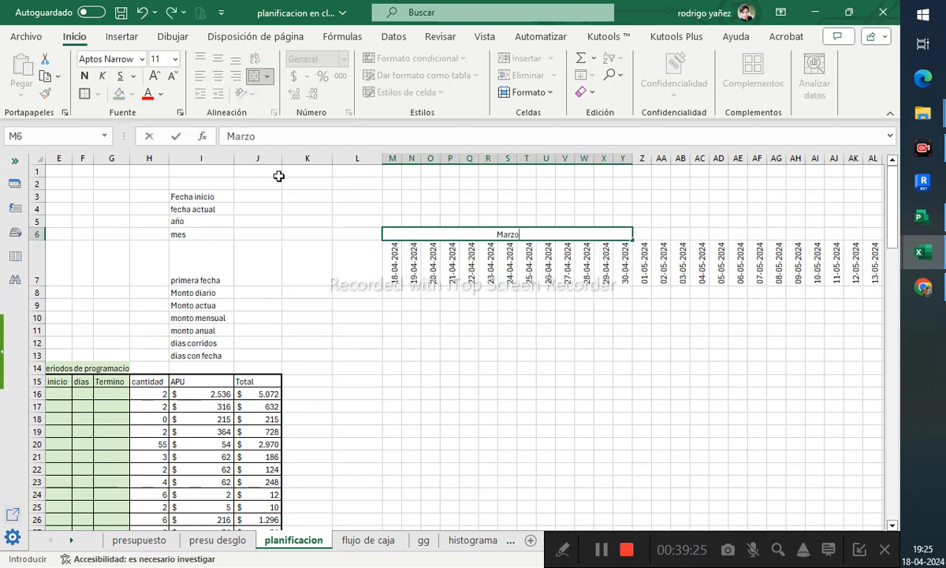
key(Tab)
- Merge and center cells Z6 through BD6 above the May dates and label them Mayo
key(shift+Right)
key(shift+Right)
key(shift+Right)
key(shift+Right)
key(shift+Right)
key(shift+Right)
key(shift+Right)
key(shift+Right)
key(shift+Right)
key(shift+Right)
key(shift+Right)
key(shift+Right)
key(shift+Right)
key(shift+Right)
key(shift+Right)
key(shift+Right)
key(shift+Right)
key(shift+Right)
key(shift+Right)
key(shift+Right)
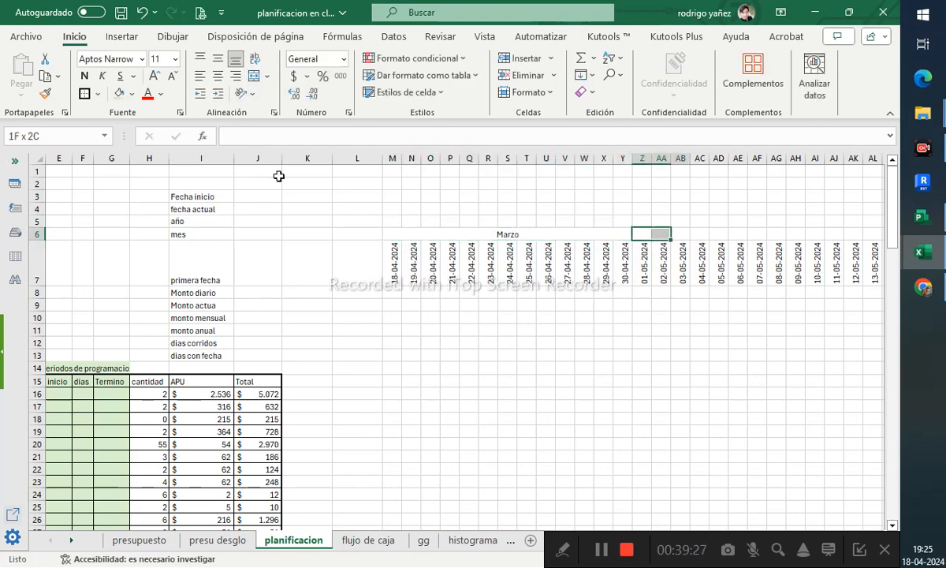
key(shift+Right)
key(shift+Right)
key(shift+Right)
key(shift+Right)
key(shift+Right)
key(shift+Right)
key(shift+Right)
key(shift+Right)
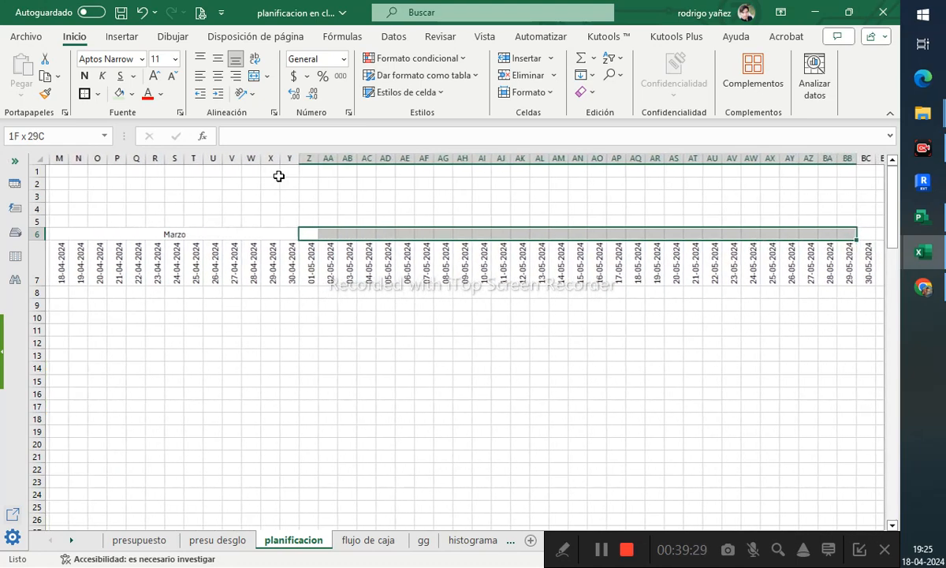
key(shift+Left)
key(shift+Left)
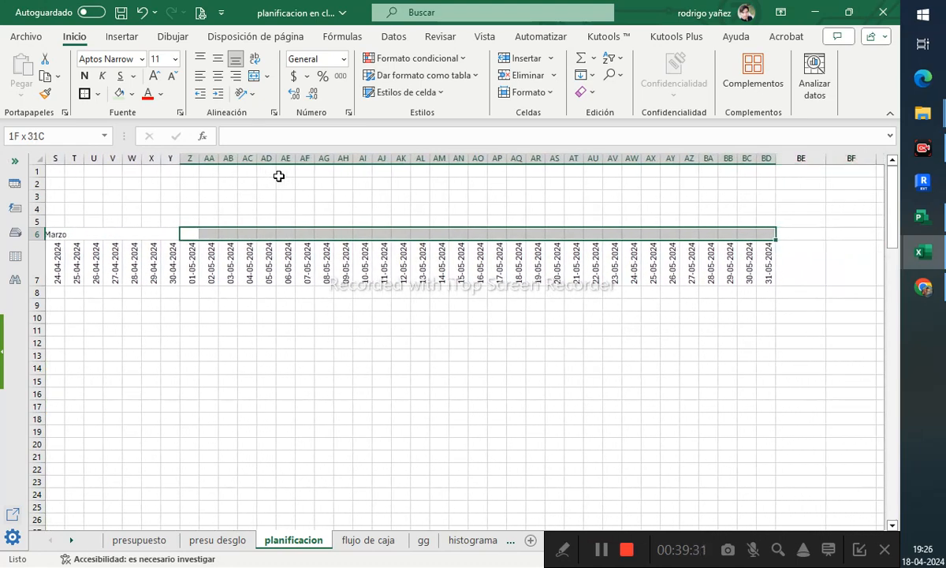
click(254, 75)
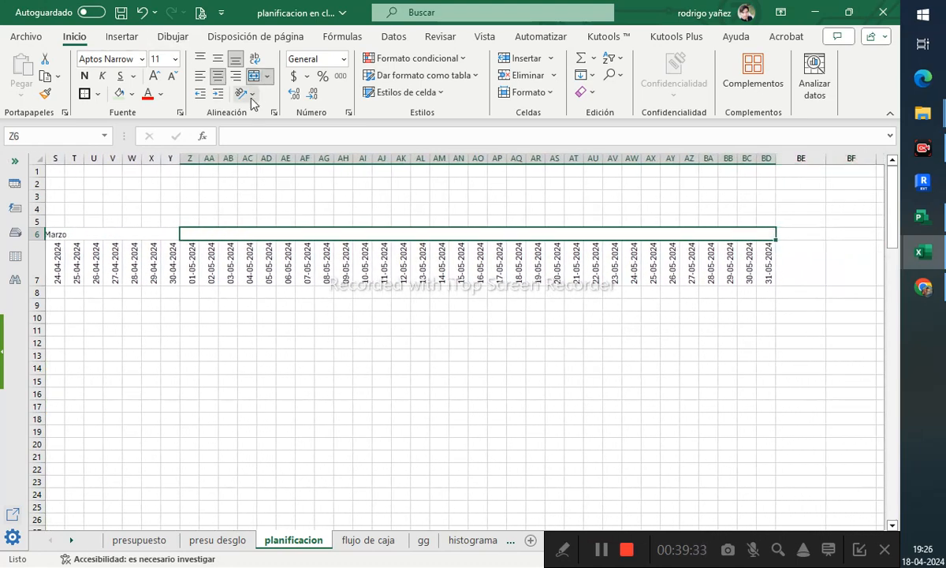
text(Mayo)
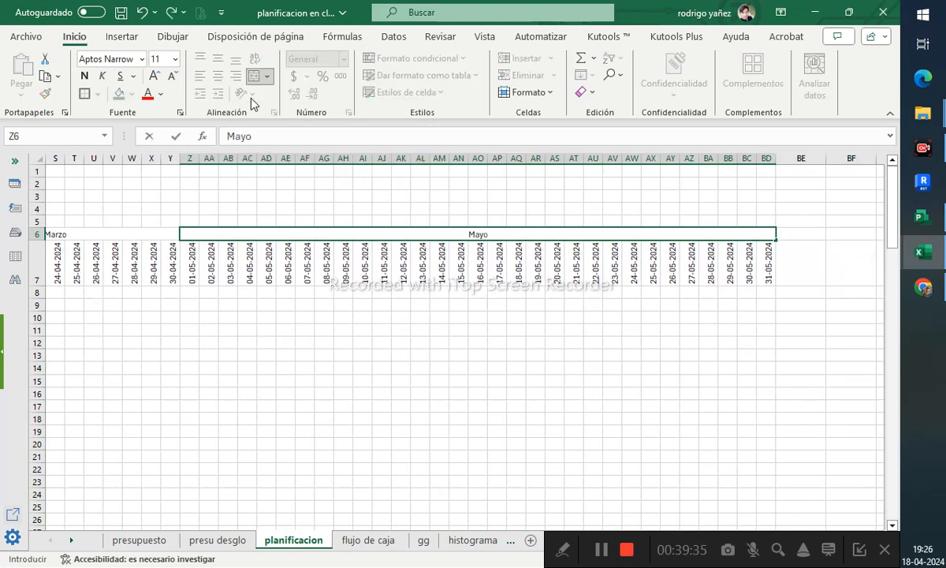
- Relabel the merged header over the April dates as Abril
key(Left)
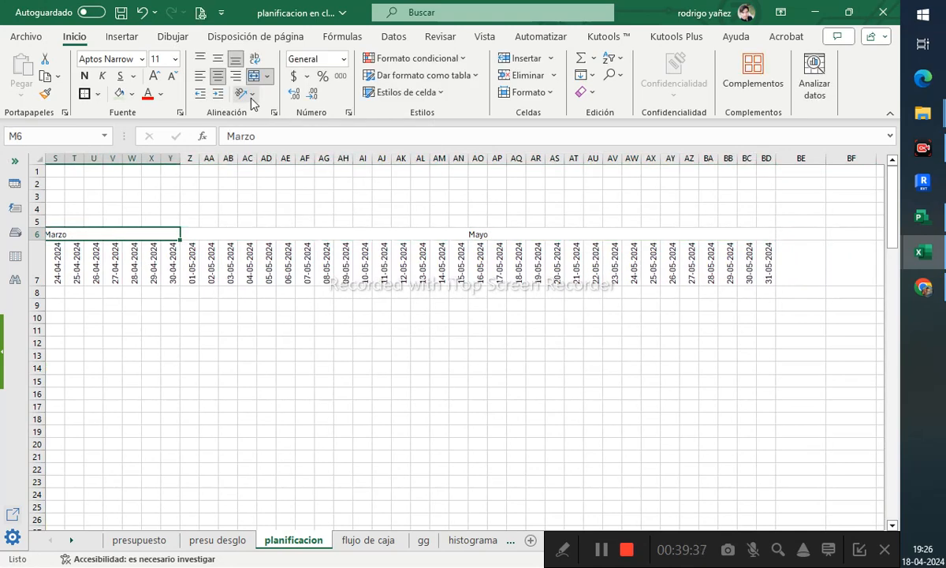
text(Abril)
key(Down)
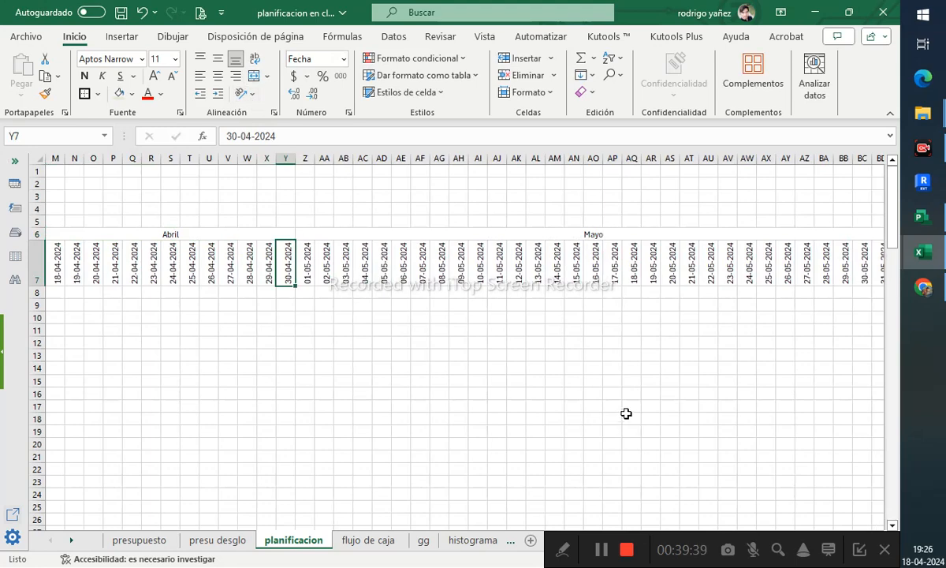
- Apply all borders to the planning grid from column K through BD, rows 6 down to 57
click(823, 277)
key(Right)
key(Right)
key(Right)
key(Right)
key(Right)
key(Right)
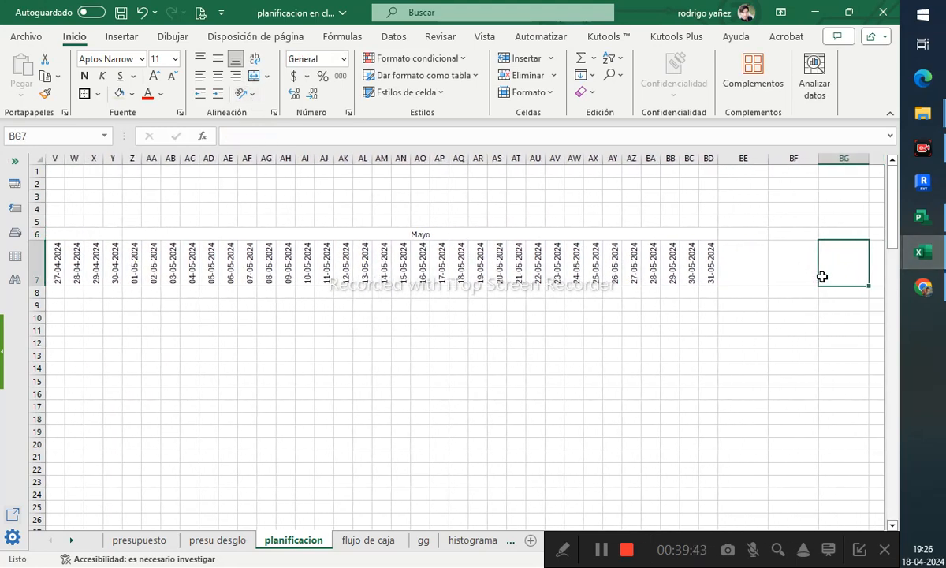
key(Left)
key(Left)
key(Left)
key(Up)
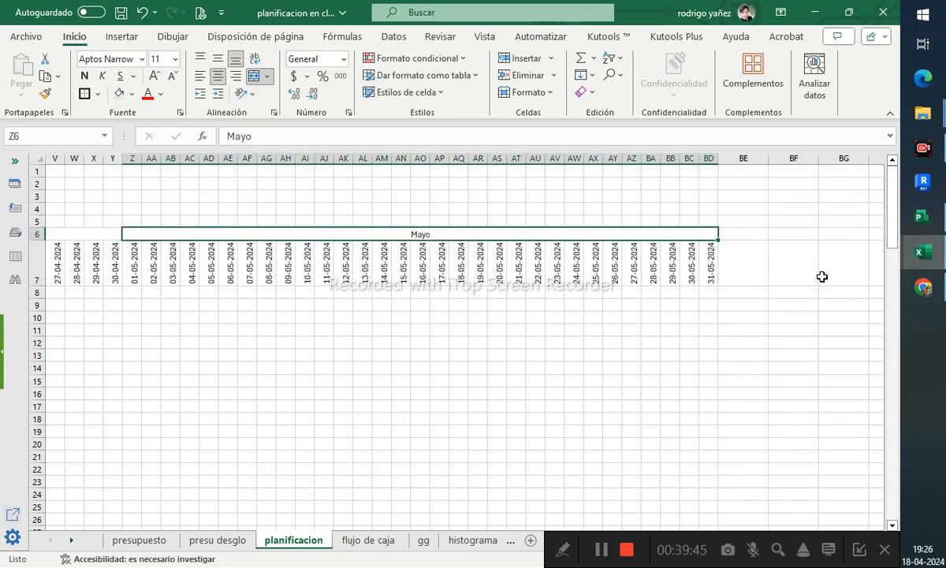
scroll(761, 302, down, 2)
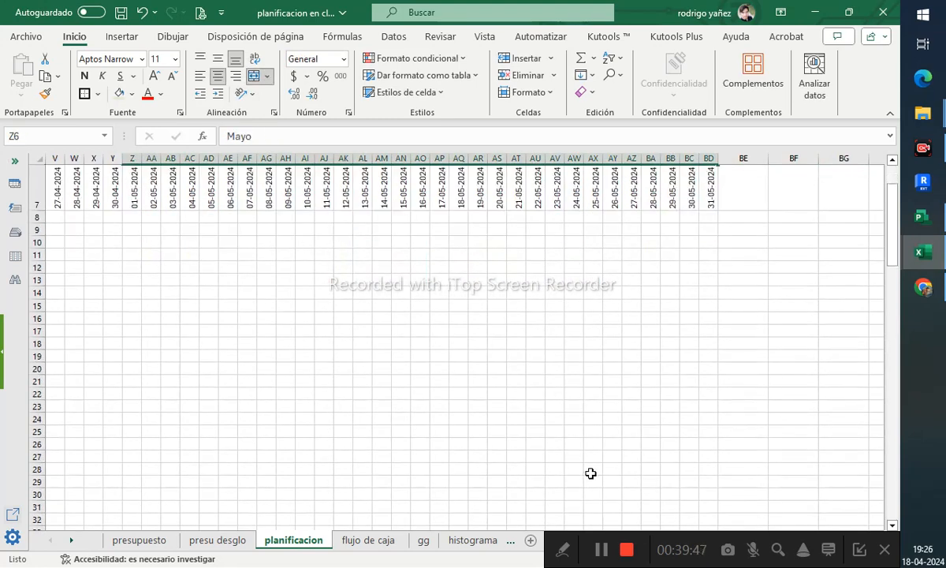
key(shift+Left)
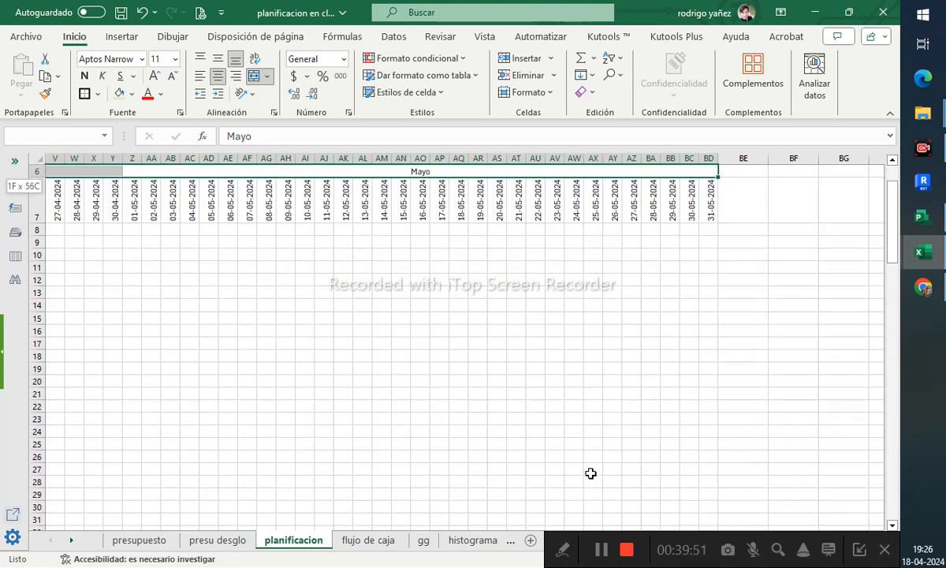
key(shift+Down)
key(shift+Down)
key(shift+Down)
key(shift+Down)
key(shift+Down)
key(shift+Down)
key(shift+Down)
key(shift+Down)
key(shift+Down)
key(shift+Down)
key(shift+Down)
key(shift+Down)
key(shift+Down)
key(shift+Down)
key(shift+Down)
key(shift+Down)
key(shift+Down)
key(shift+Down)
key(shift+Down)
key(shift+Down)
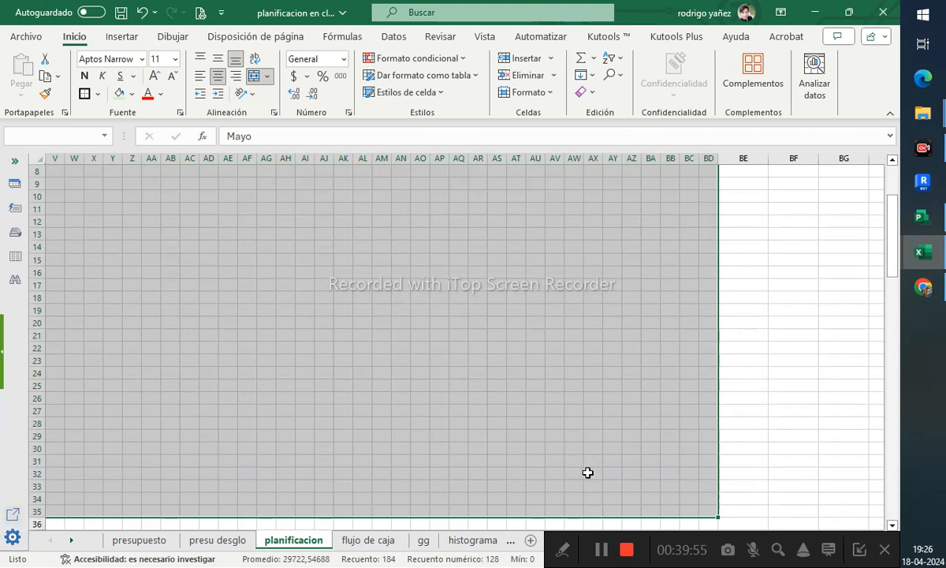
scroll(588, 473, left, 10)
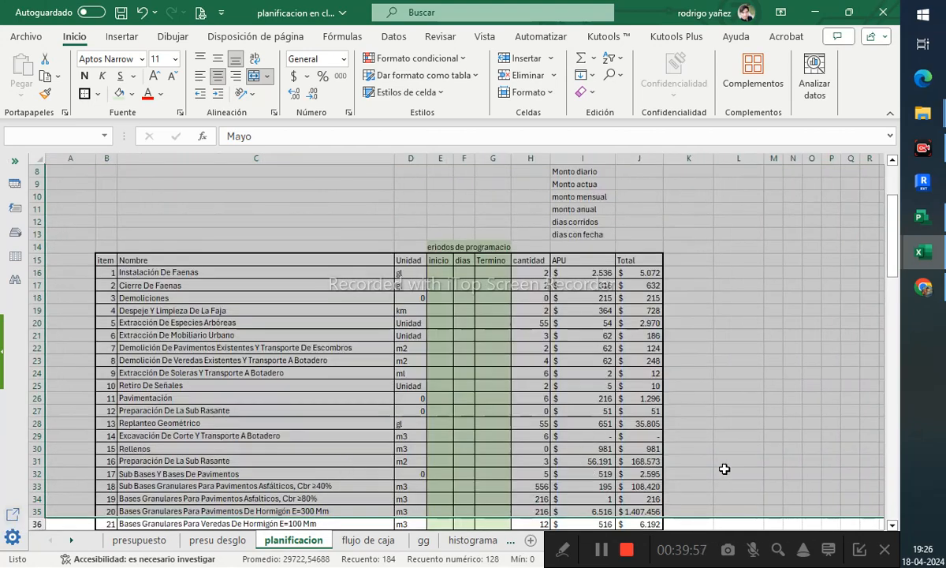
shift+click(697, 478)
scroll(697, 478, down, 8)
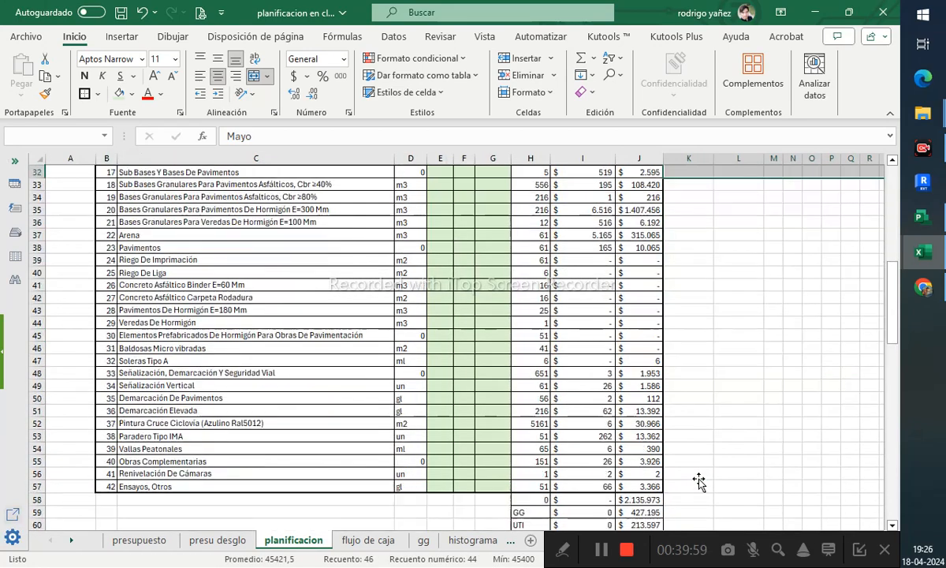
shift+click(692, 479)
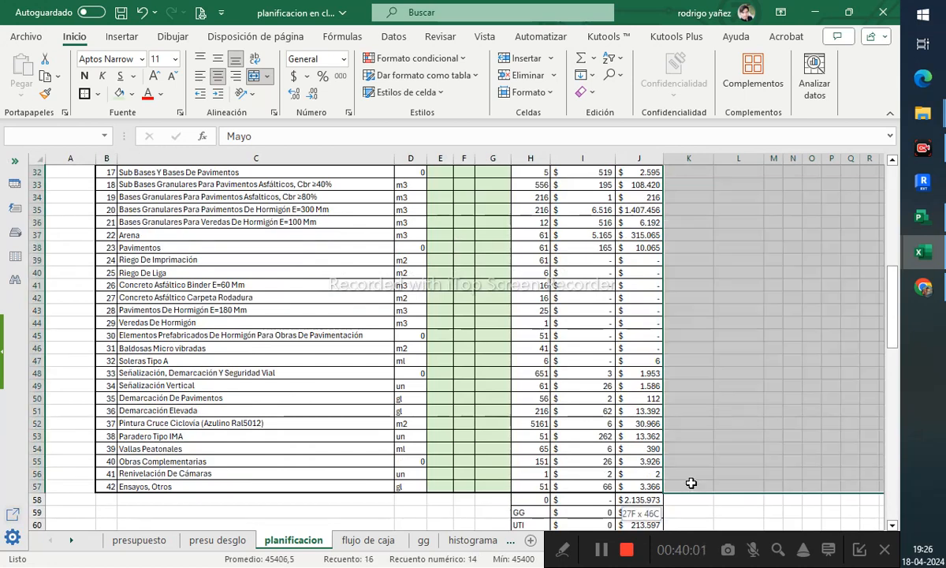
click(98, 93)
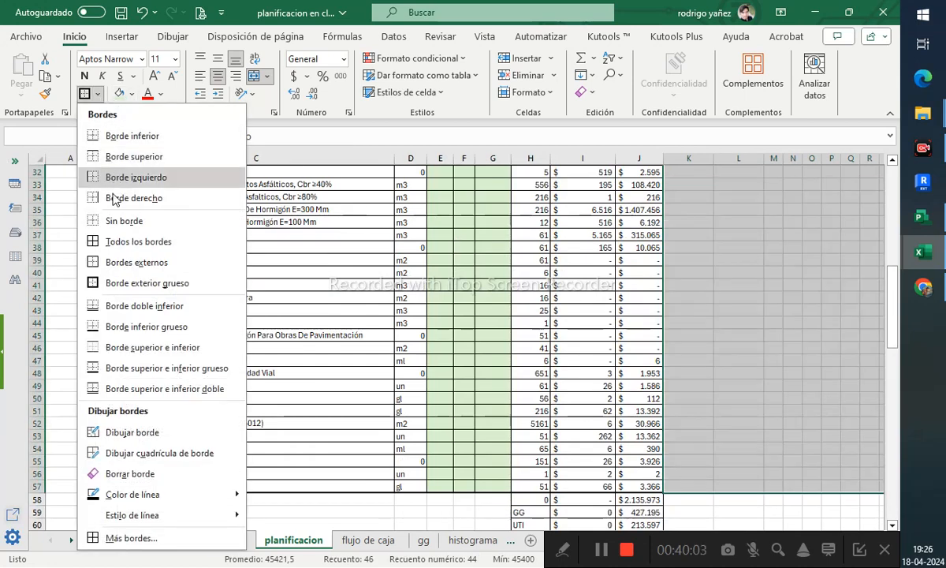
click(106, 242)
click(439, 345)
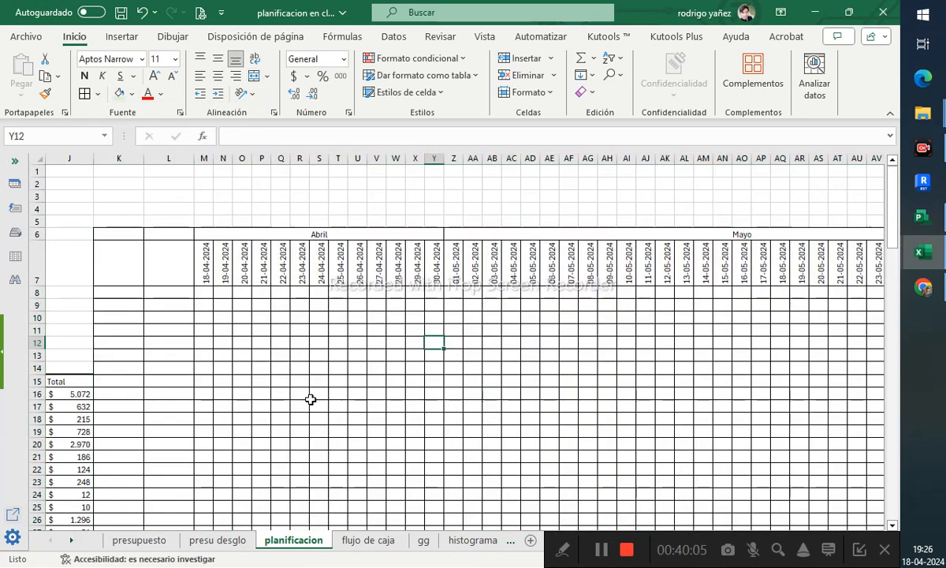
- Remove all borders from cells K6 to L14
drag(169, 236, 113, 364)
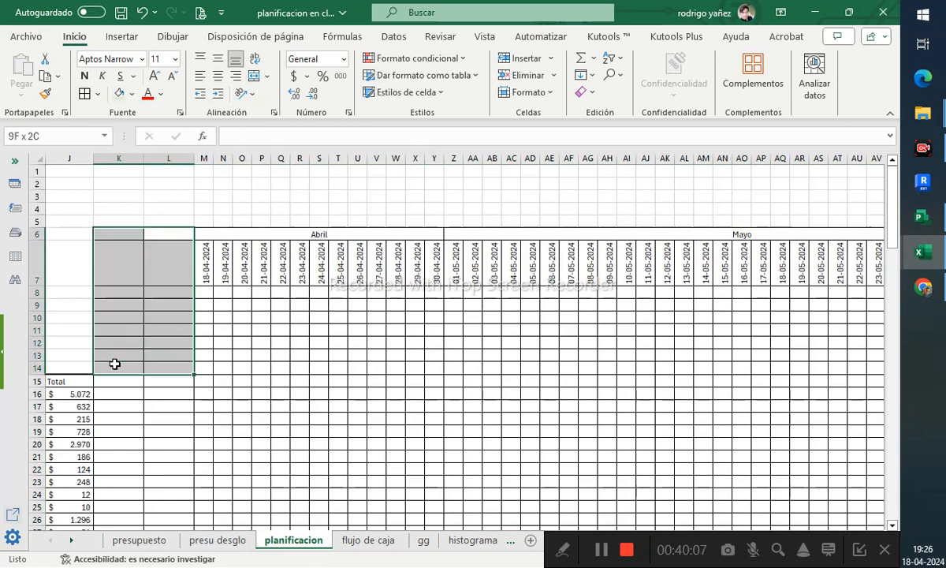
click(98, 94)
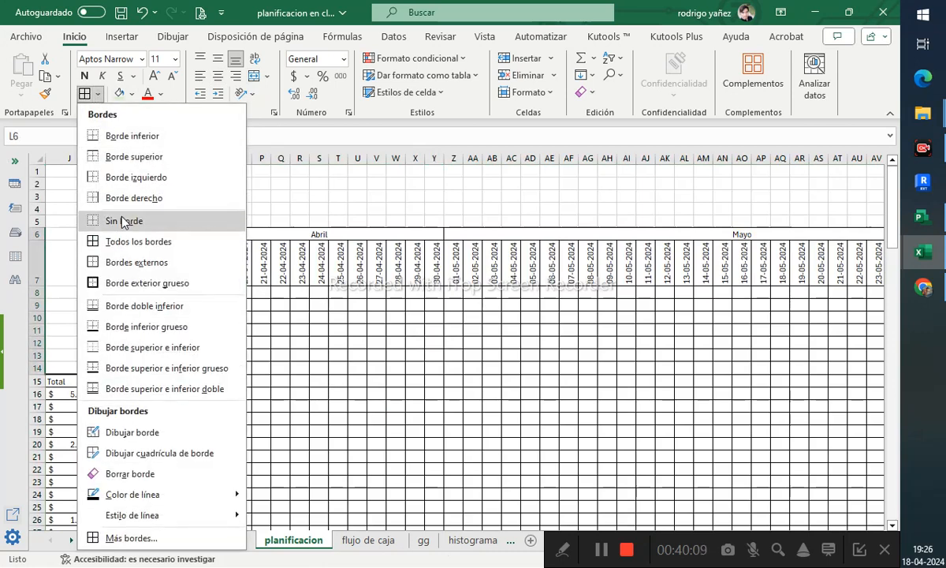
click(124, 221)
click(242, 305)
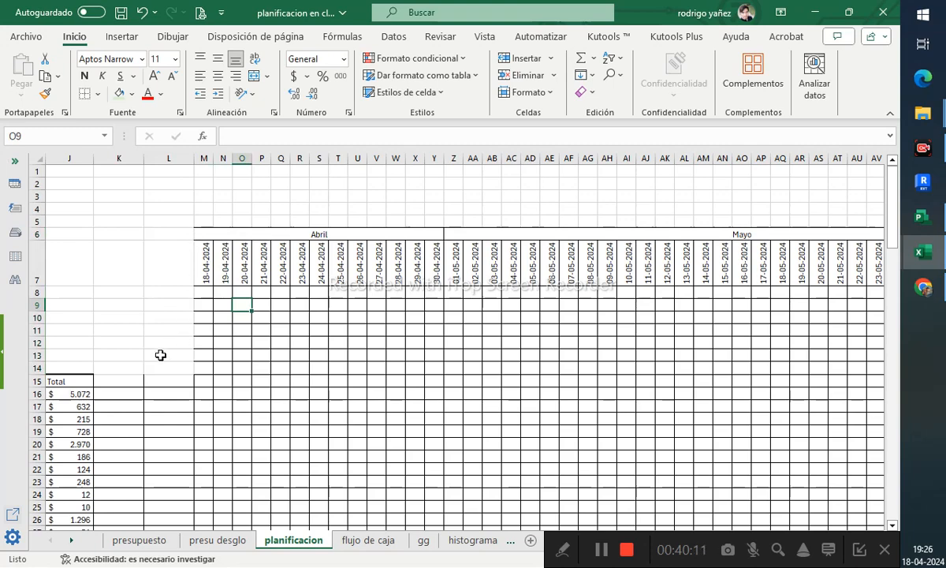
- Delete column L so the timeline starts right after column K
scroll(126, 351, down, 2)
scroll(126, 351, up, 2)
click(173, 158)
right_click(173, 160)
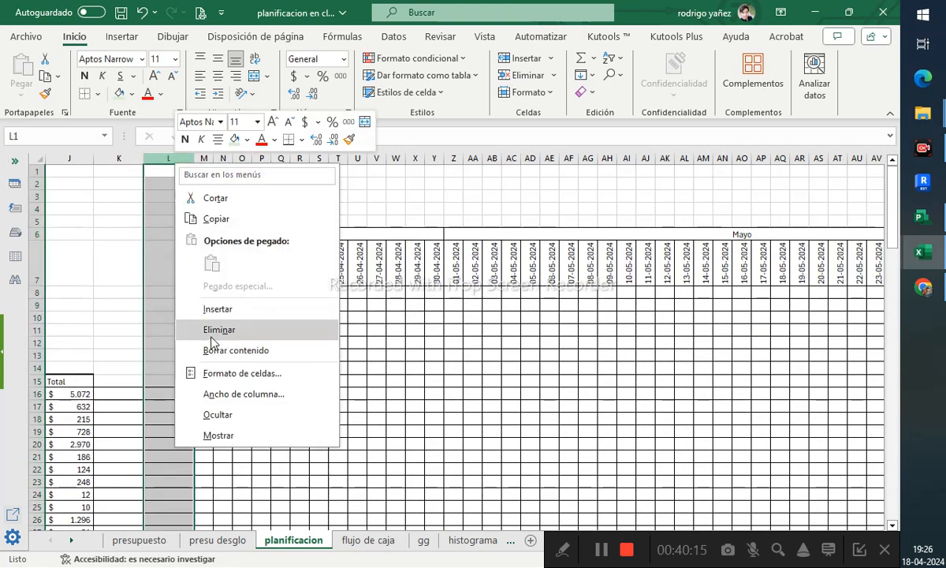
click(207, 330)
click(288, 367)
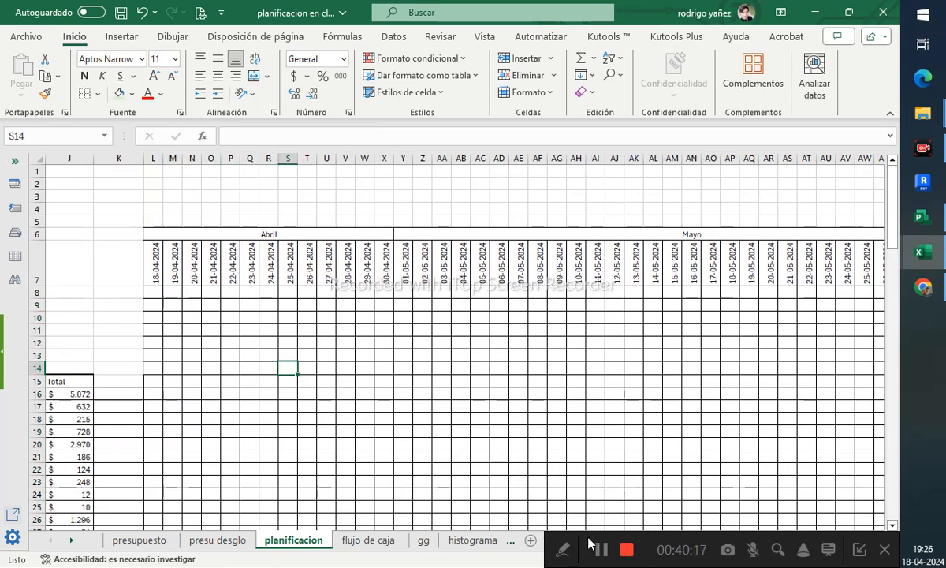
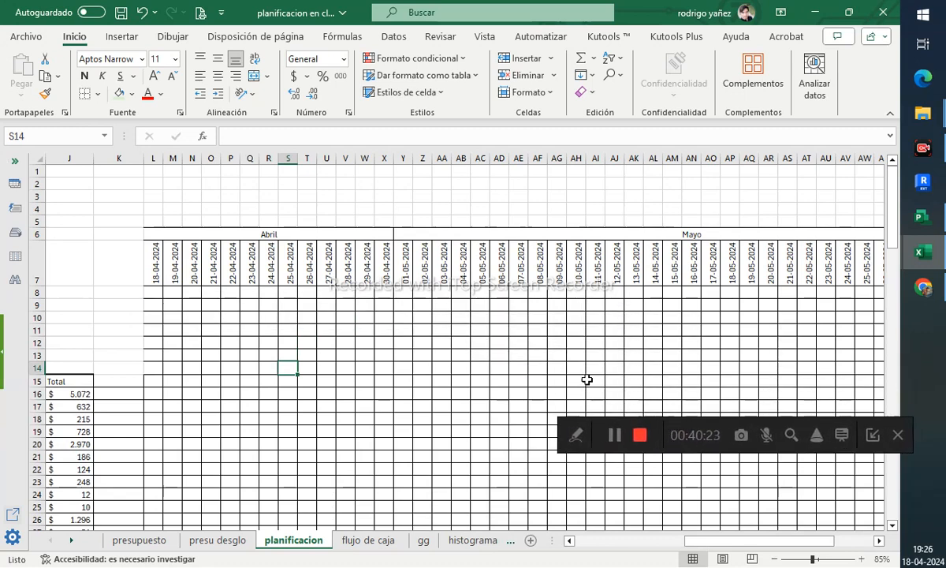
- Apply all borders to the April block of the timeline, columns L to X from row 6 to row 15
click(442, 343)
drag(755, 541, 682, 541)
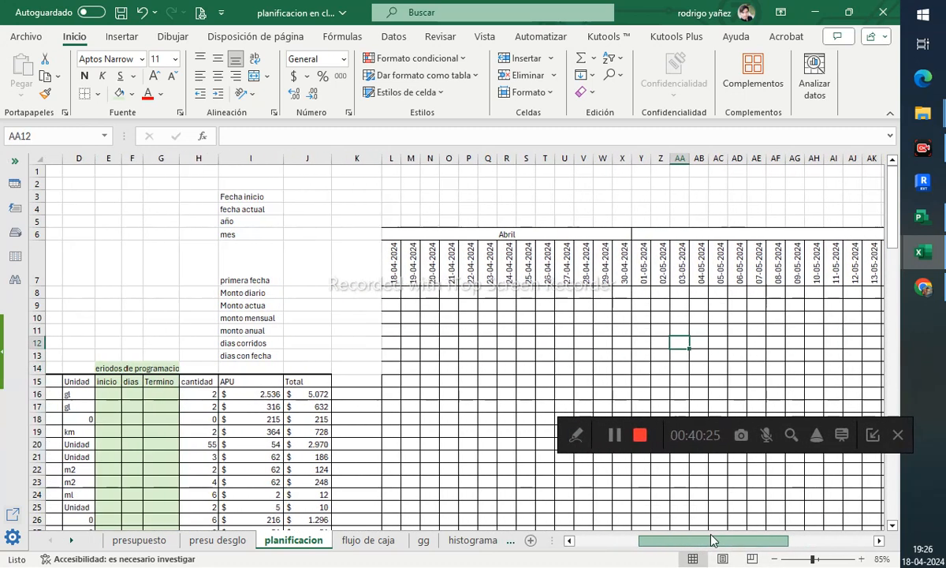
click(399, 234)
drag(401, 272, 422, 382)
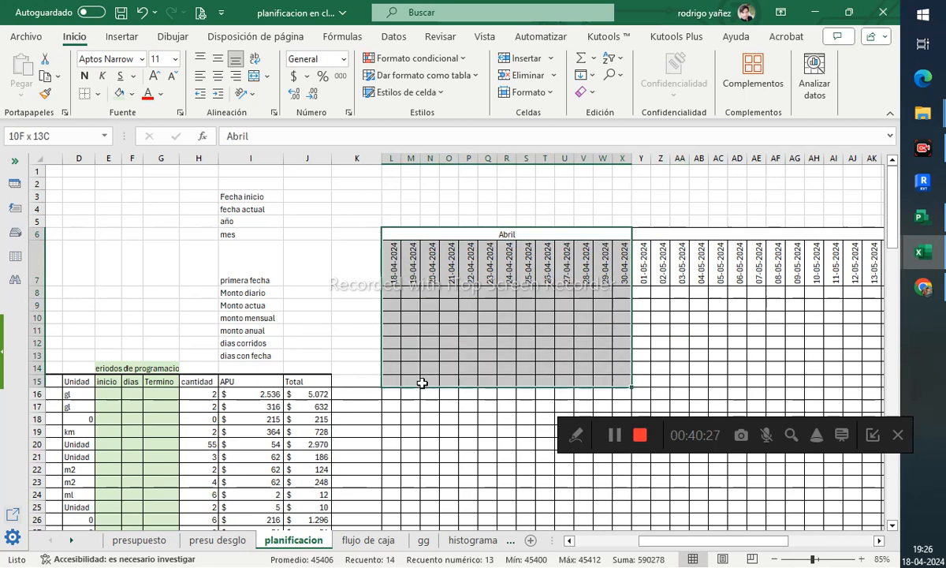
click(98, 102)
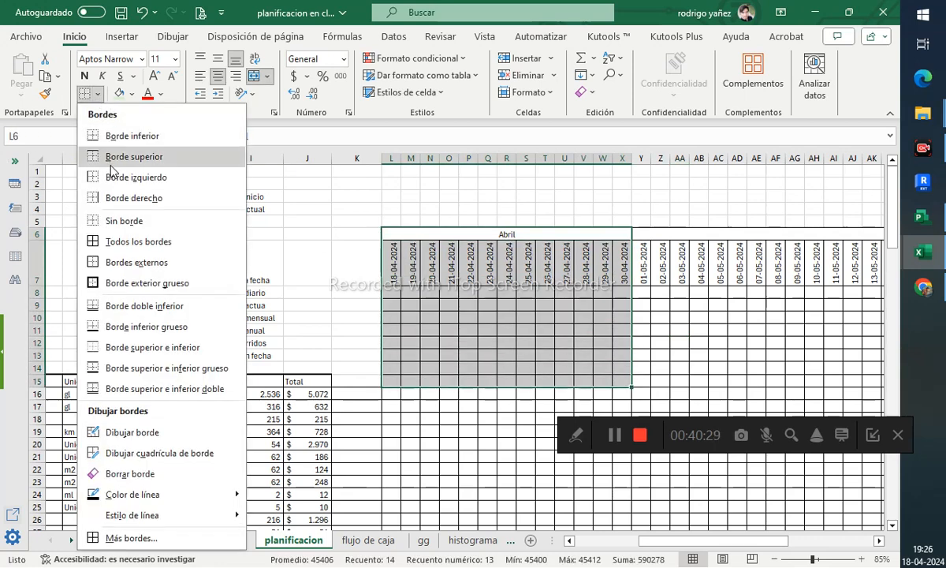
click(114, 245)
click(484, 299)
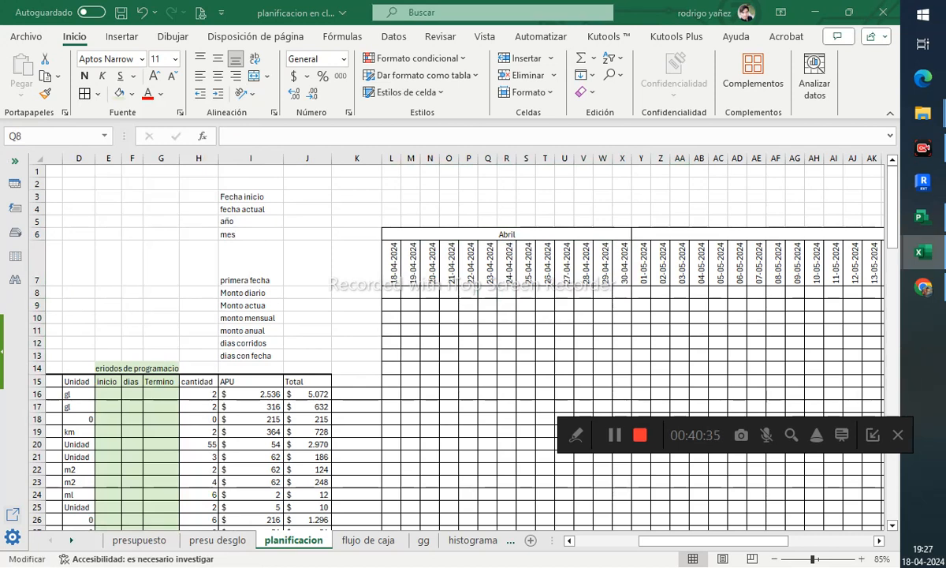
- Enter a formula in L8 summing the item column L16:L57 as the daily amount
click(396, 296)
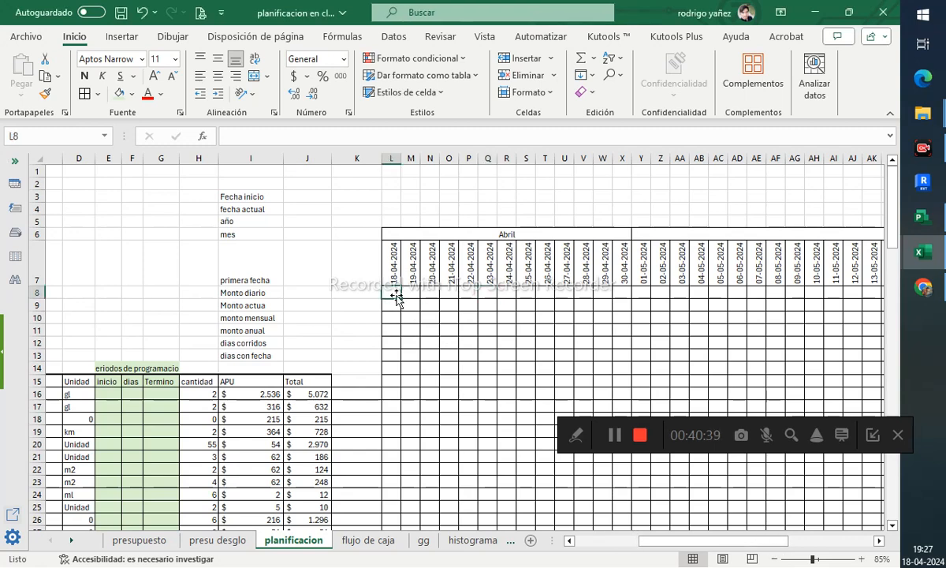
text(=suma()
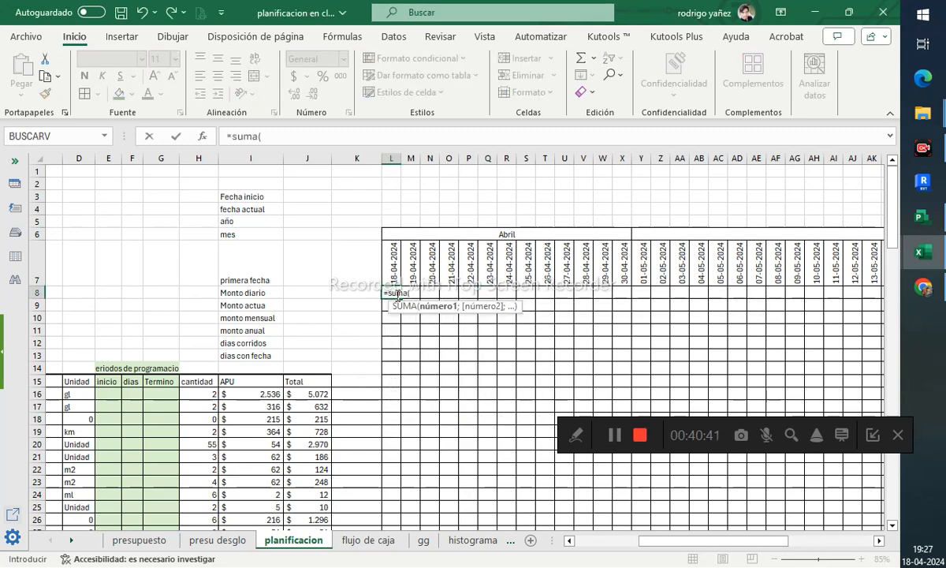
drag(393, 393, 393, 442)
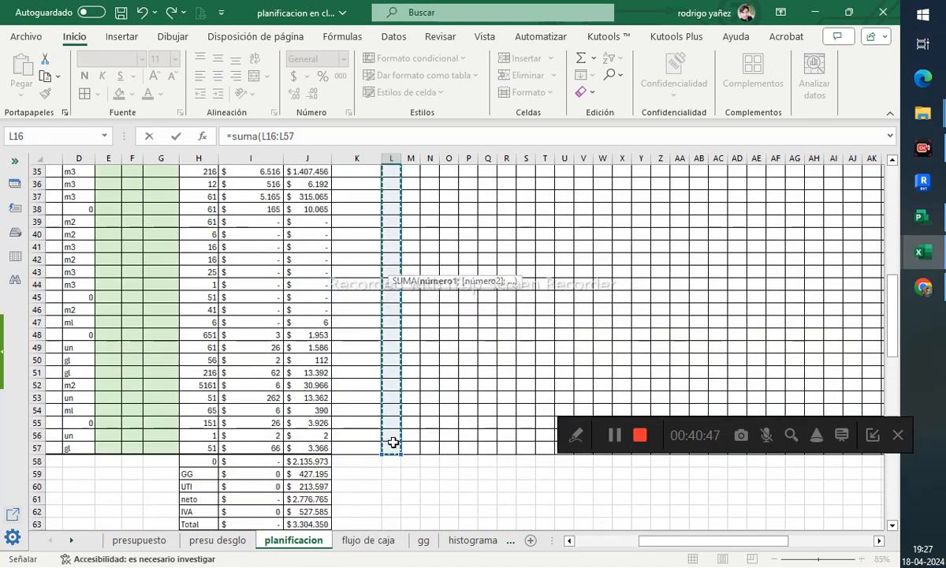
key(Escape)
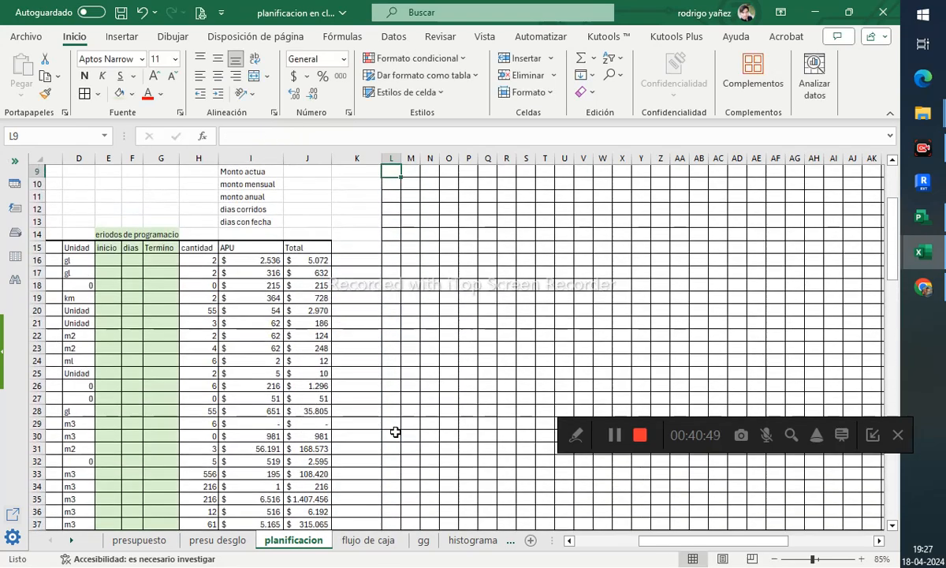
- Fill the daily amount formula across row 8 through column BC
click(400, 292)
drag(401, 298, 944, 289)
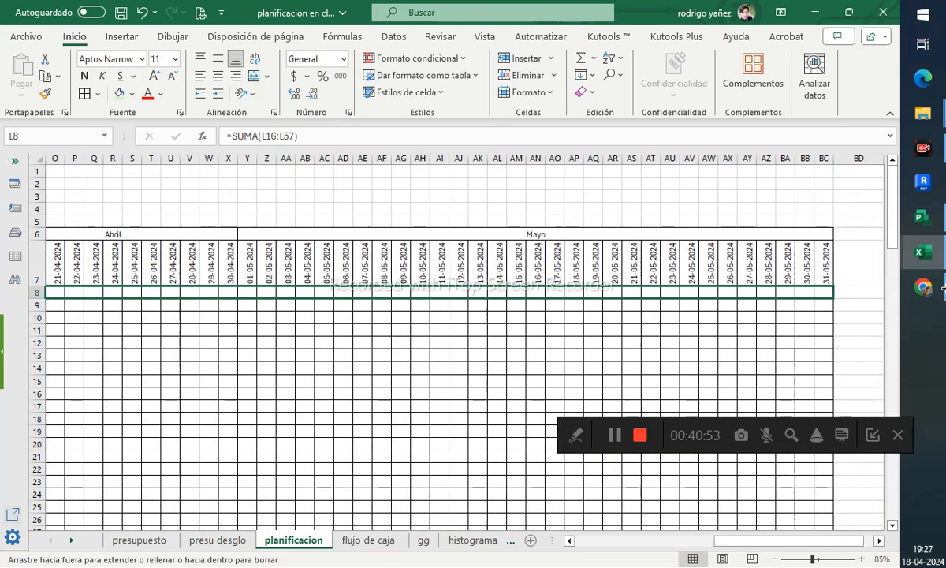
drag(839, 293, 838, 293)
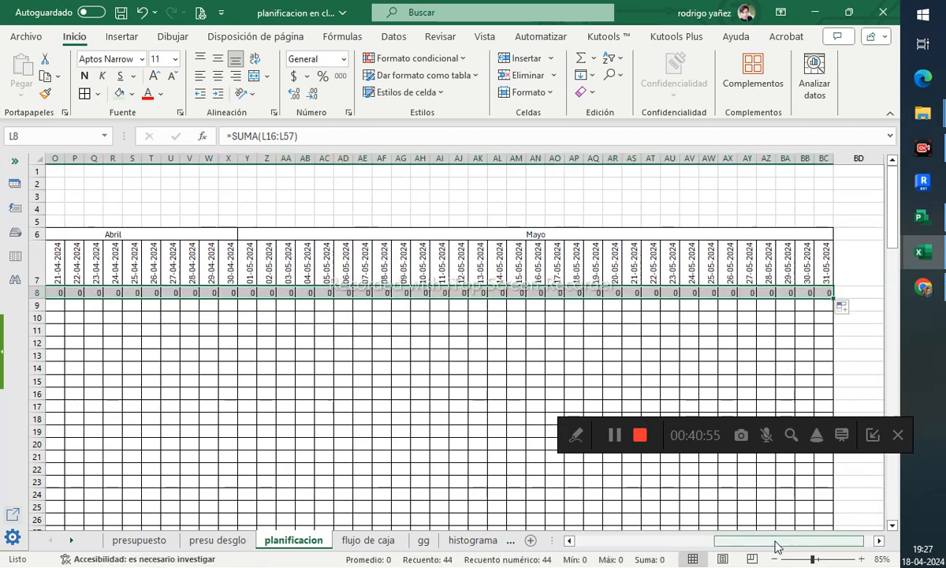
drag(777, 541, 703, 546)
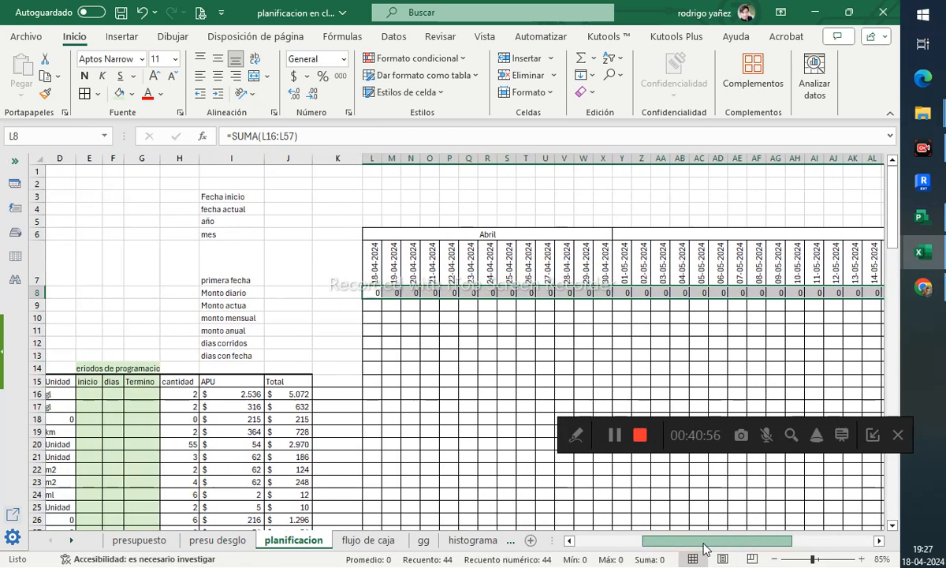
- Format the daily amount row as currency and rotate its text downward
click(292, 77)
click(250, 94)
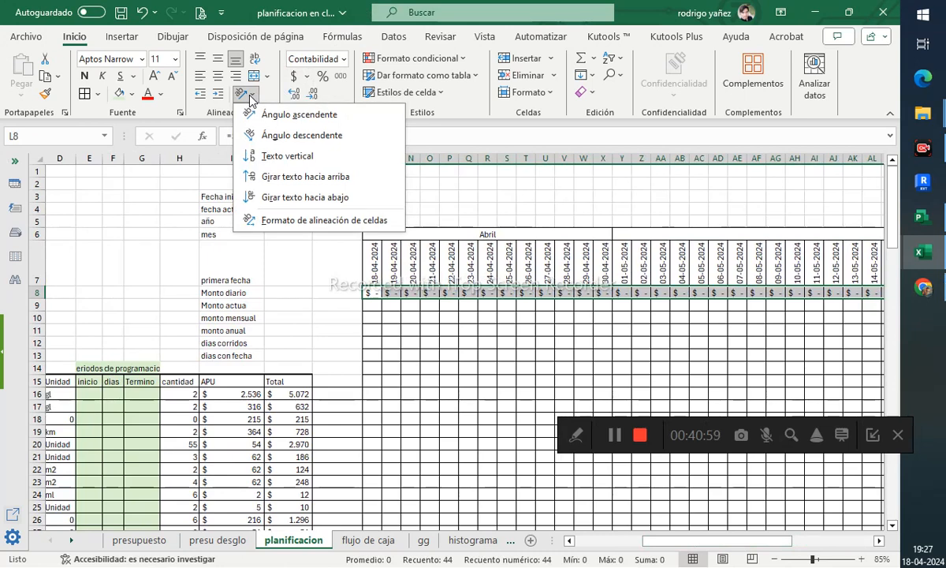
click(272, 197)
click(246, 93)
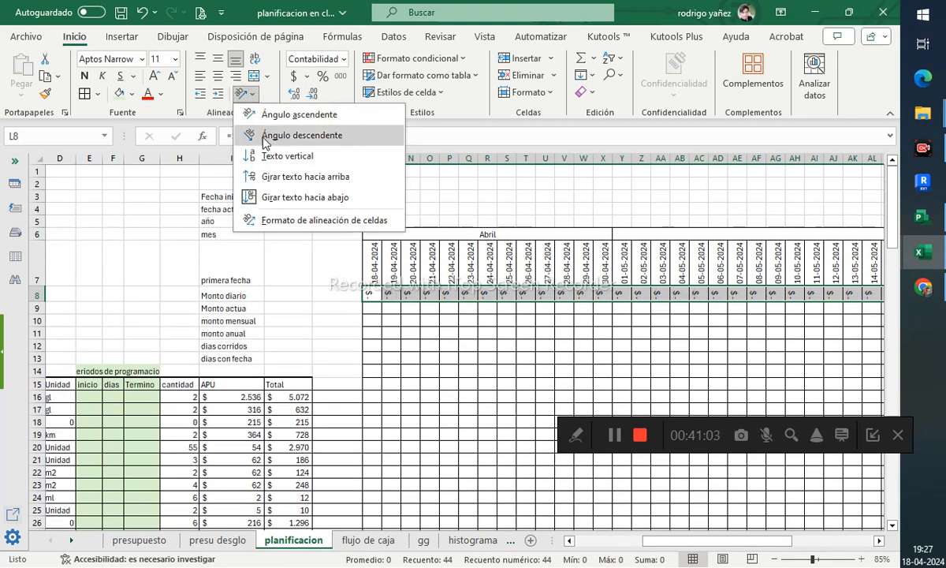
click(375, 324)
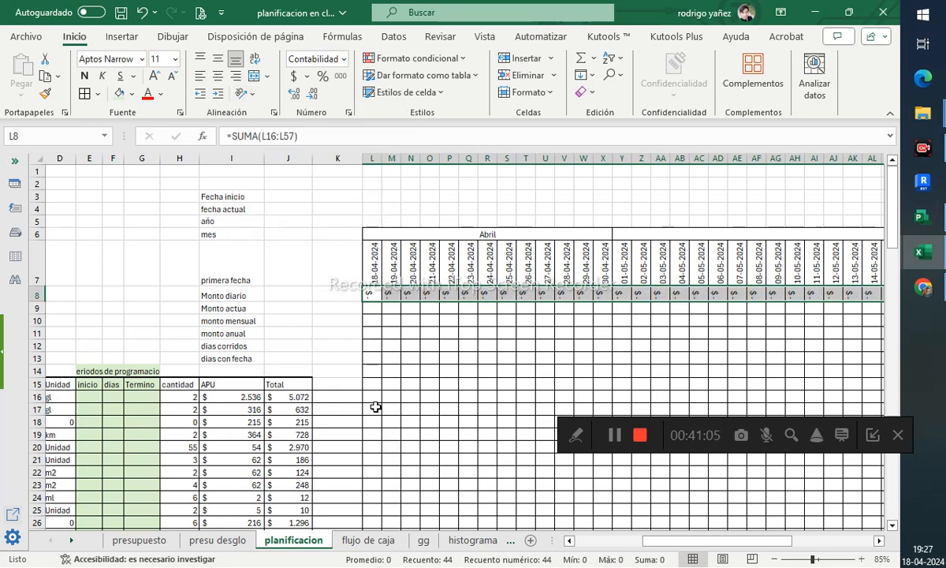
- Set L9 equal to the daily amount in L8 to start the accumulated amount
click(373, 312)
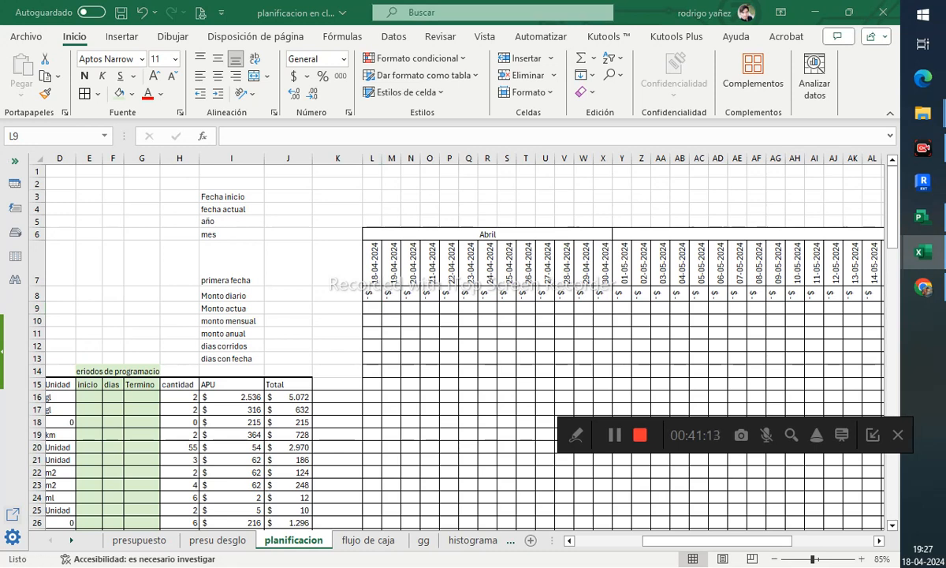
click(373, 312)
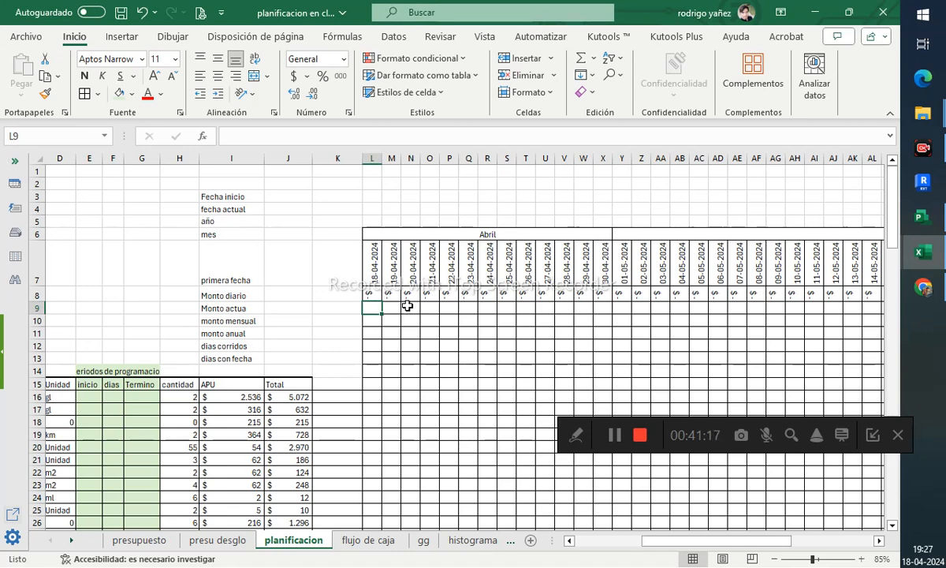
text(=)
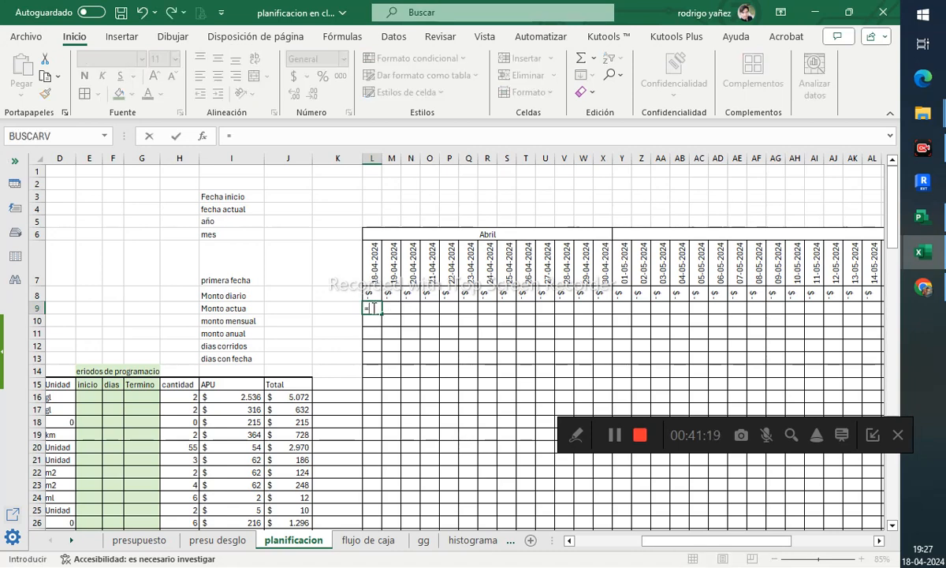
click(375, 293)
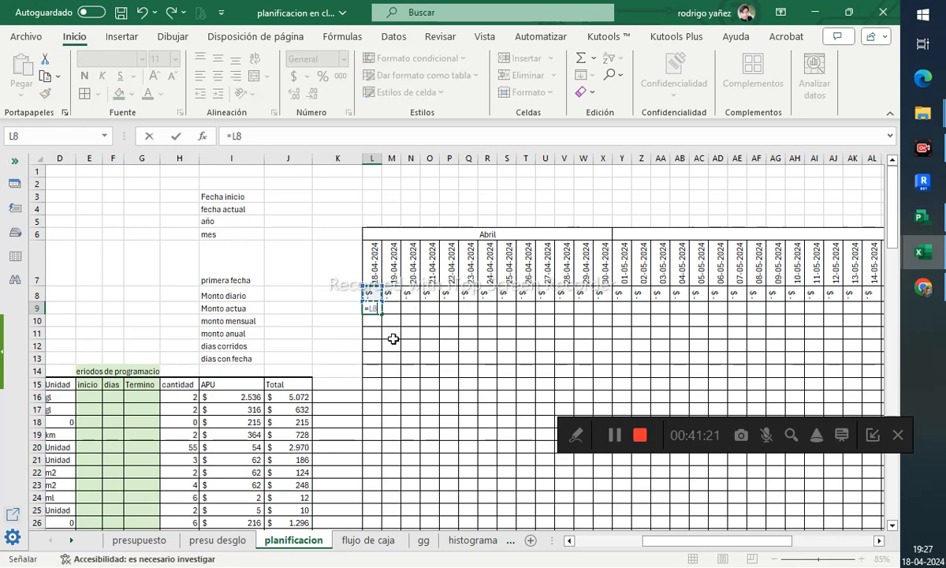
key(Tab)
- Enter the accumulated amount formula in M9 as =SUMA(L9;M8)
text(=)
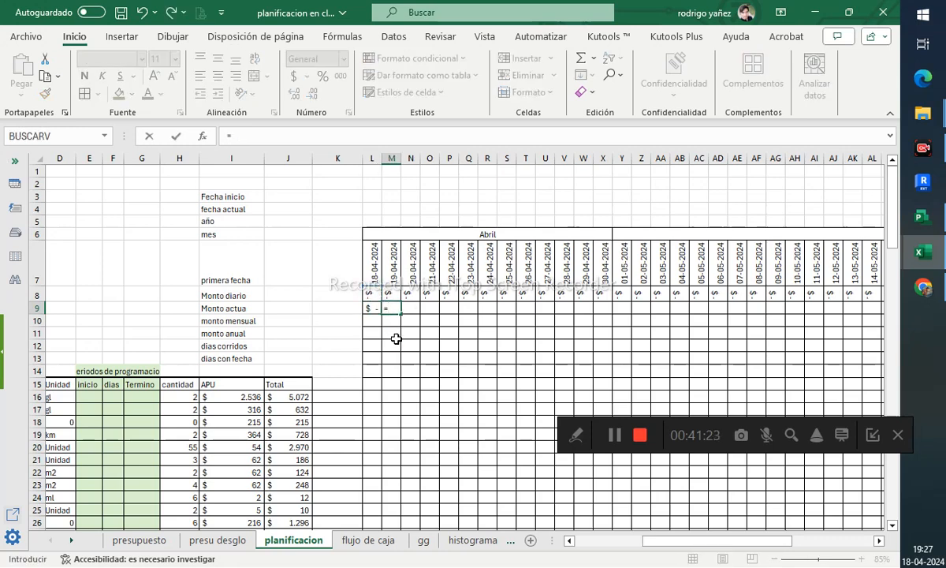
text(suma()
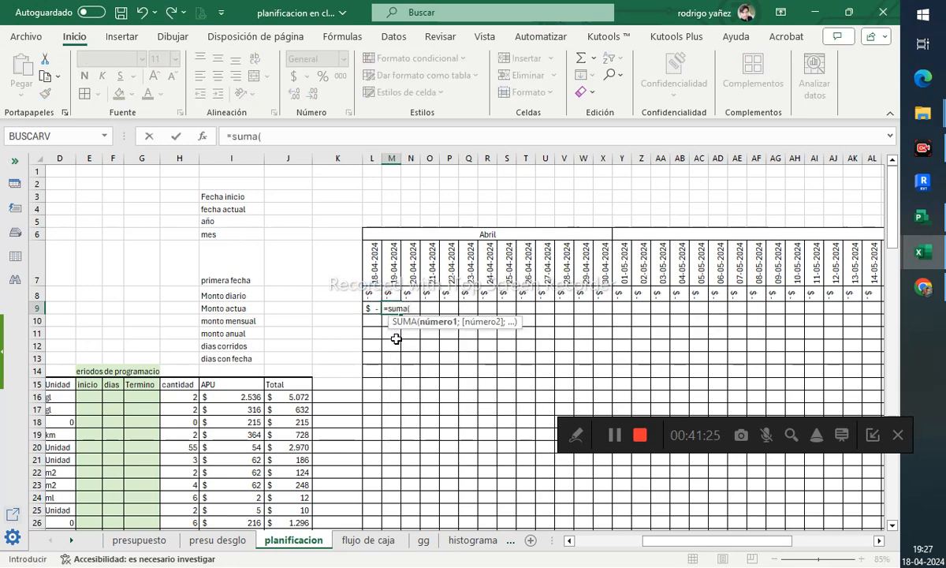
click(365, 310)
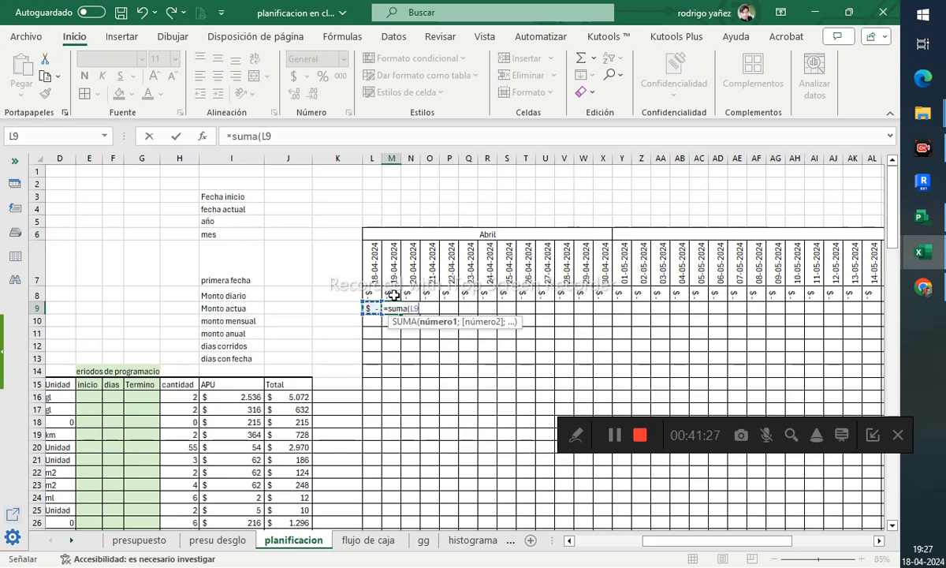
text(;)
click(394, 295)
key(Return)
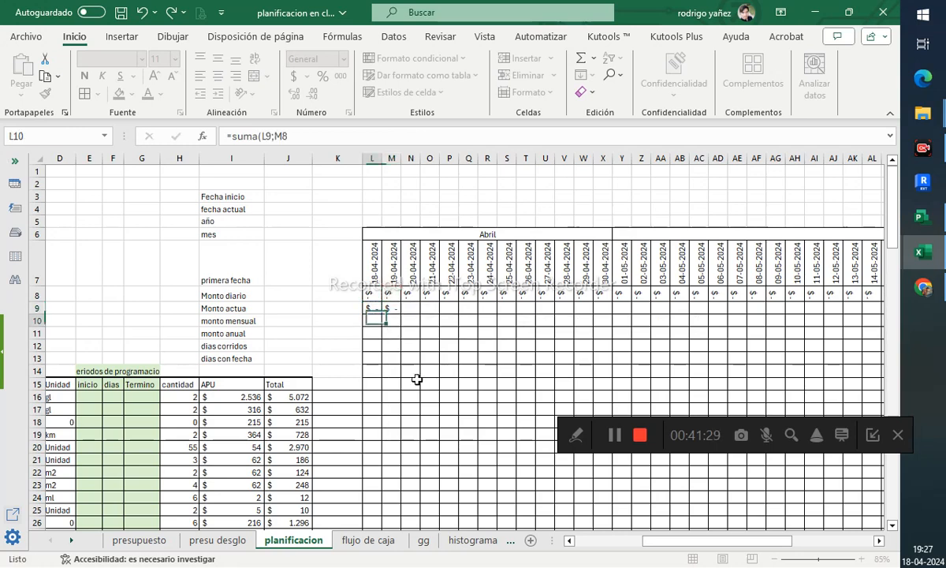
- Fill the accumulated amount formula across row 9 through column BC
click(391, 309)
drag(398, 312, 820, 311)
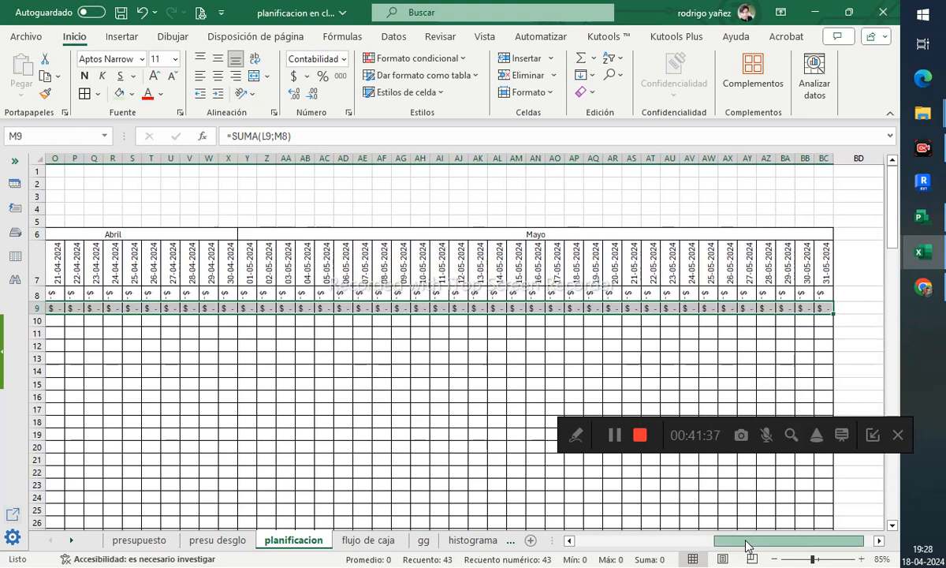
drag(748, 545, 674, 546)
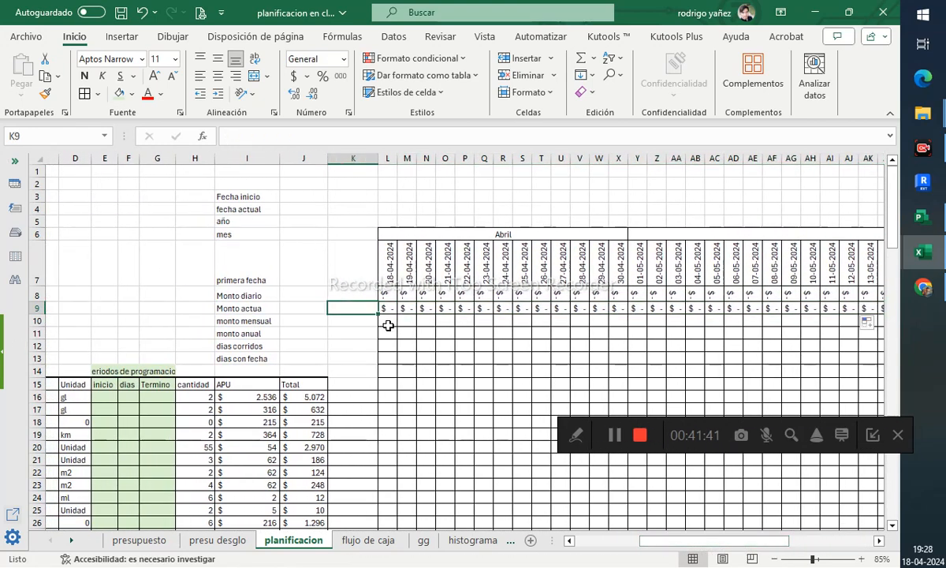
- Merge L10 to X10 and enter a monthly sum formula over the April cells L9:X9
drag(386, 321, 623, 321)
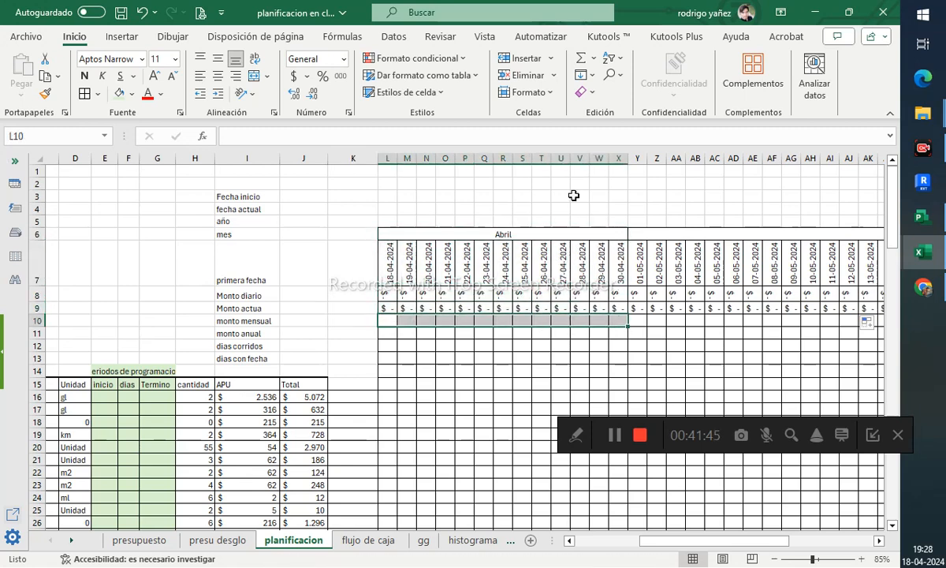
click(253, 75)
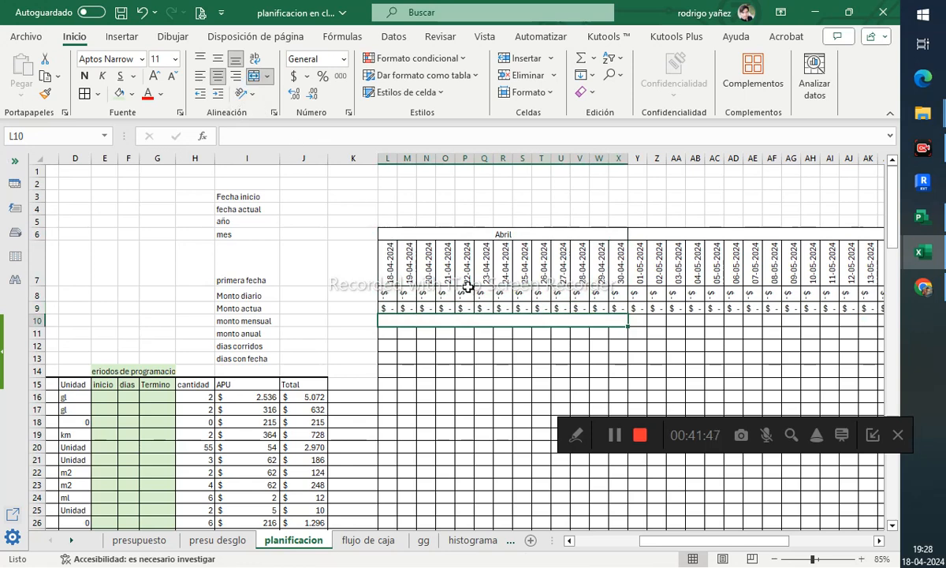
text(=suma()
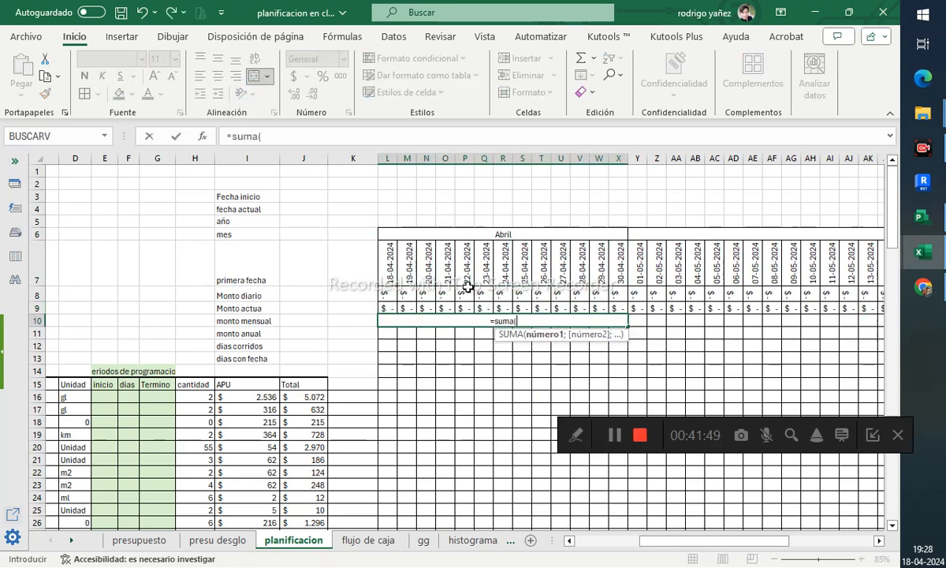
drag(387, 307, 615, 317)
key(Tab)
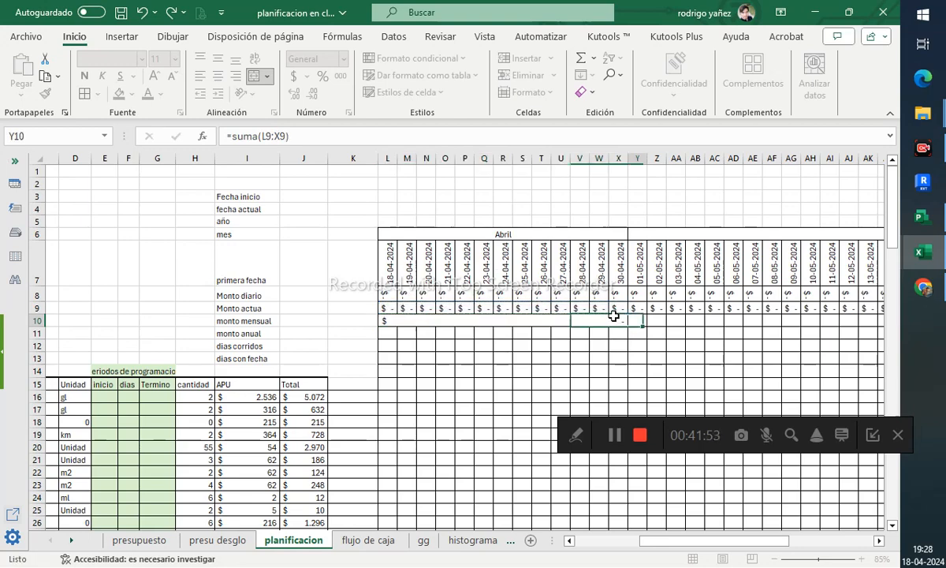
- Merge Y10 to BC10 and enter the May monthly sum of daily amounts Y8:BC8
drag(683, 541, 773, 543)
shift+click(772, 325)
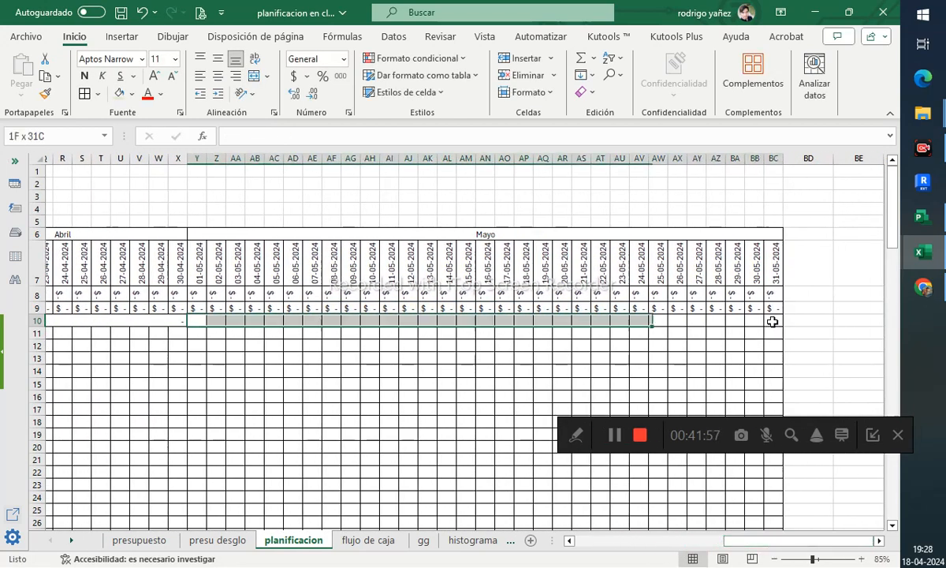
click(254, 79)
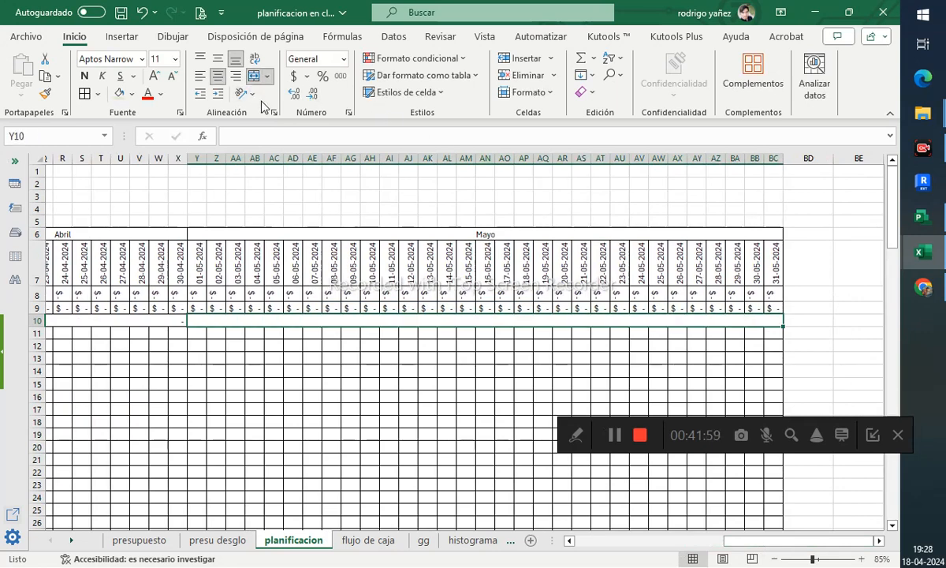
text(=suma()
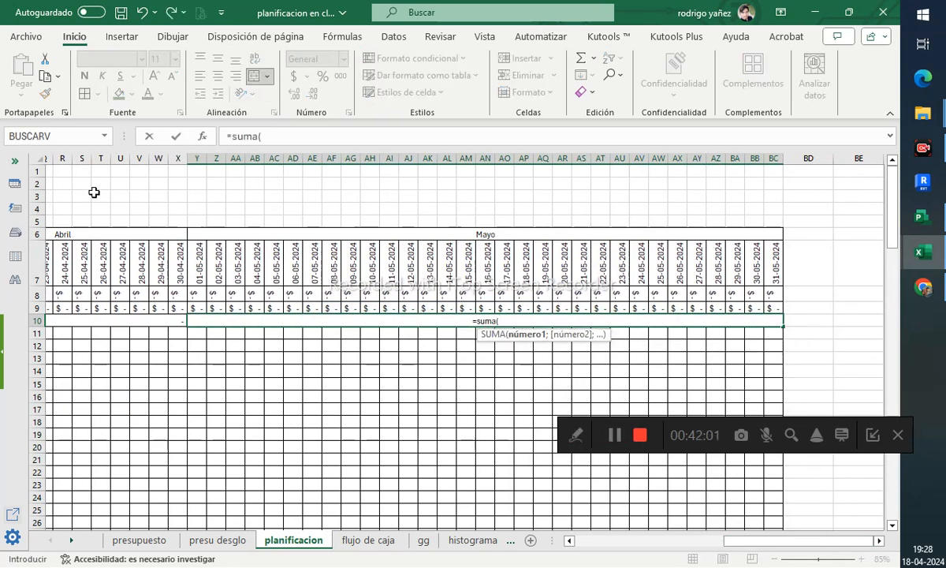
drag(204, 305, 766, 295)
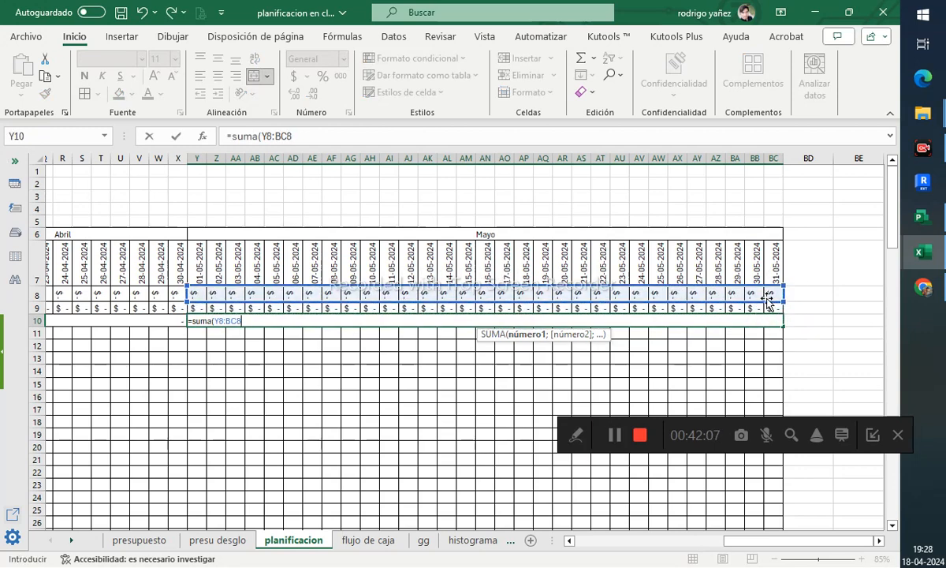
drag(796, 550, 720, 547)
key(Return)
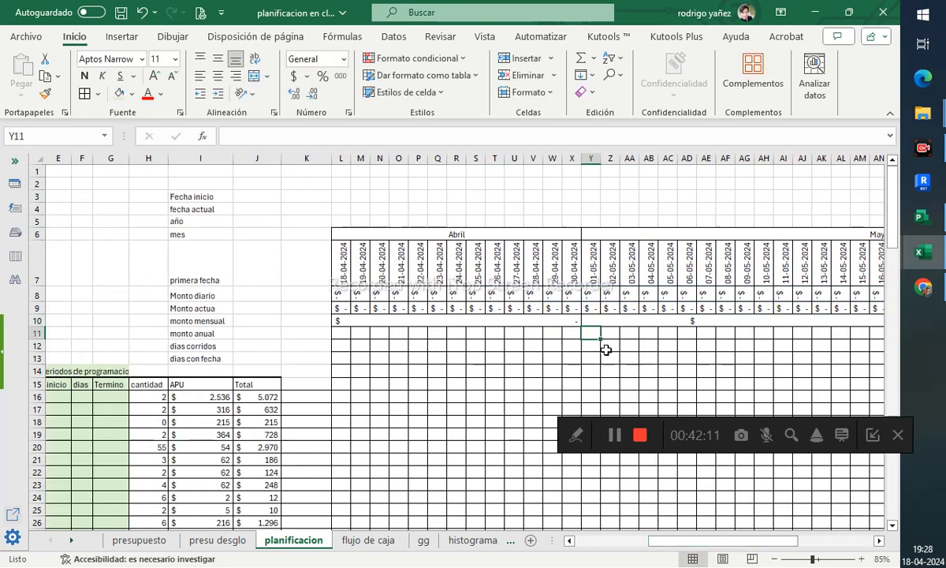
- Change the April monthly formula to sum the daily amounts L8:X8
click(579, 322)
key(F2)
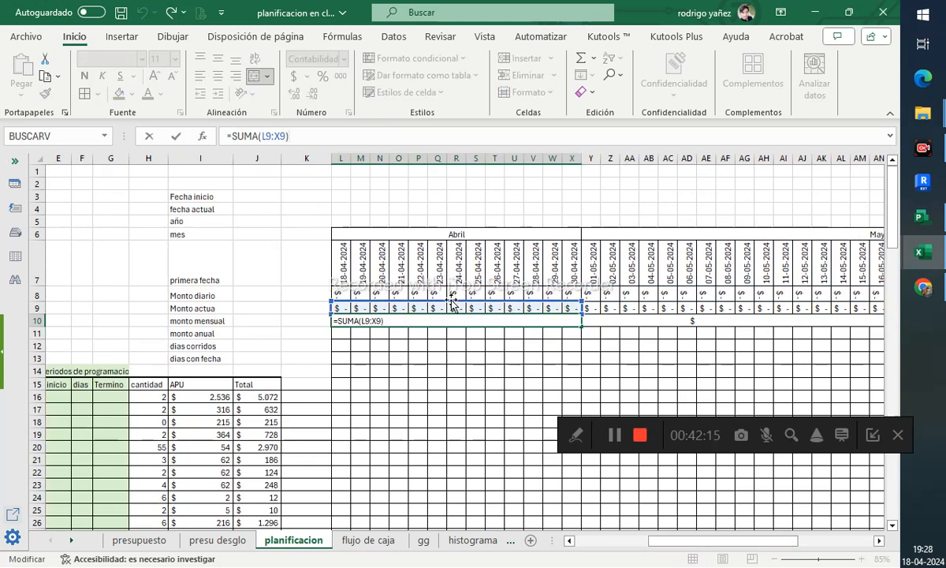
drag(452, 302, 454, 295)
key(Return)
click(464, 360)
click(477, 309)
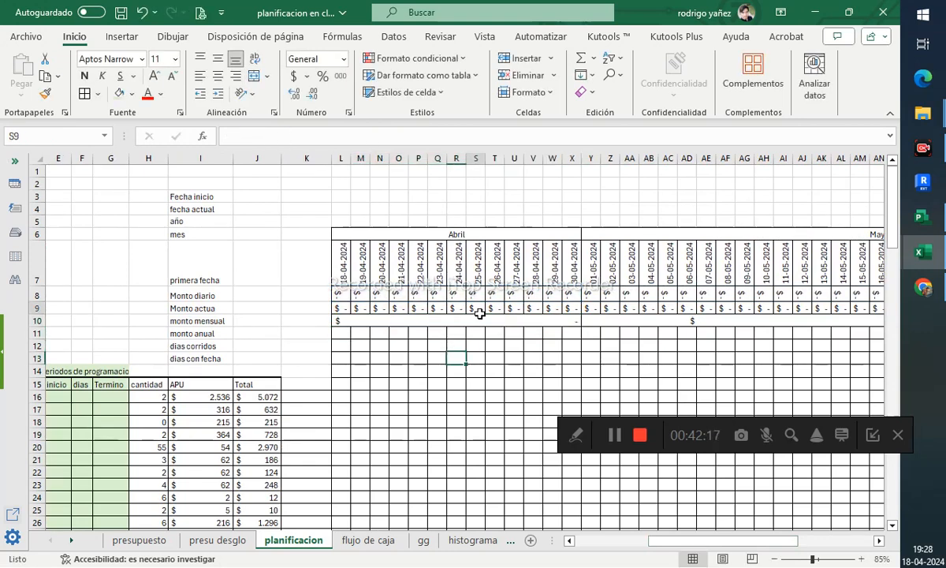
- Merge L11 to BC11 and enter the annual amount formula summing the monthly totals L10 and Y10
click(350, 334)
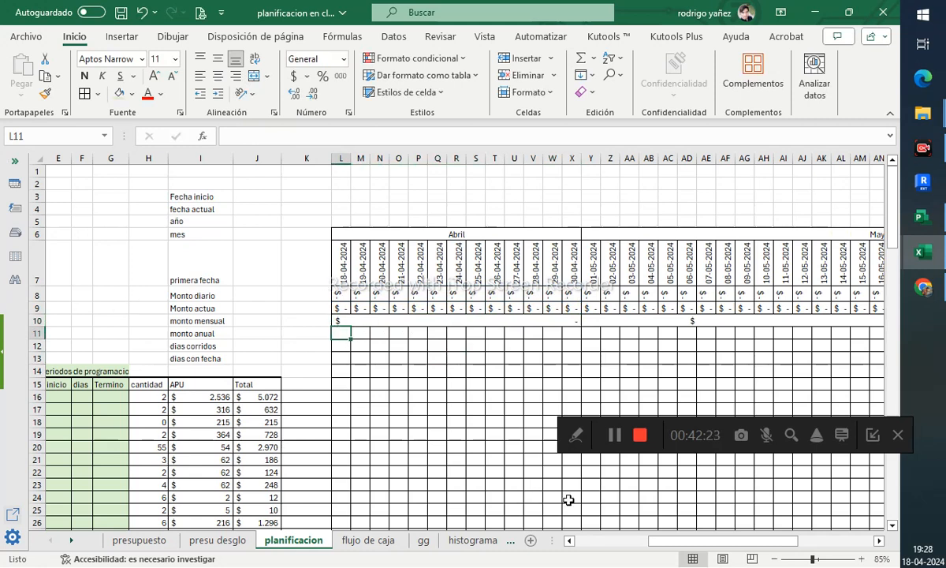
drag(646, 544, 726, 544)
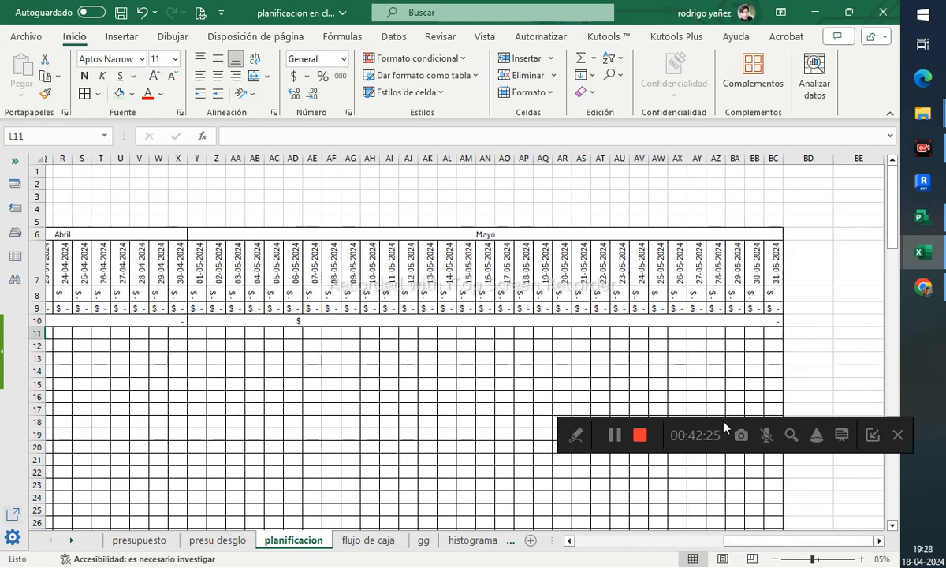
shift+click(771, 337)
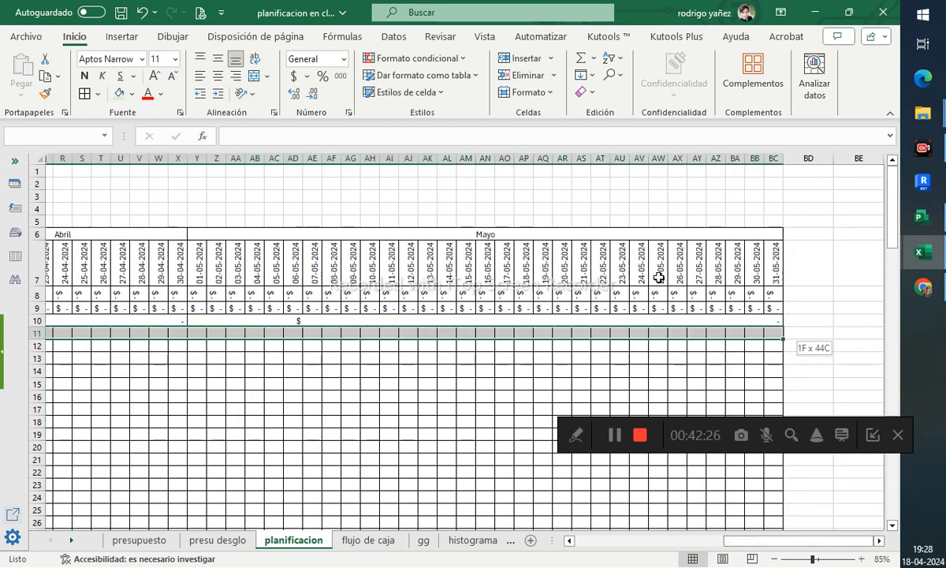
click(254, 76)
text(=suma()
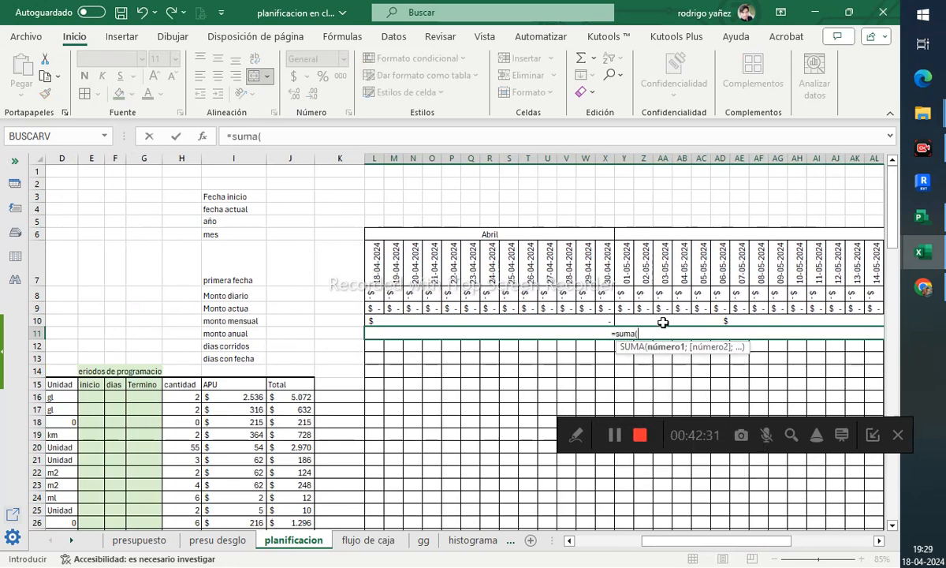
click(599, 319)
text(;)
click(702, 322)
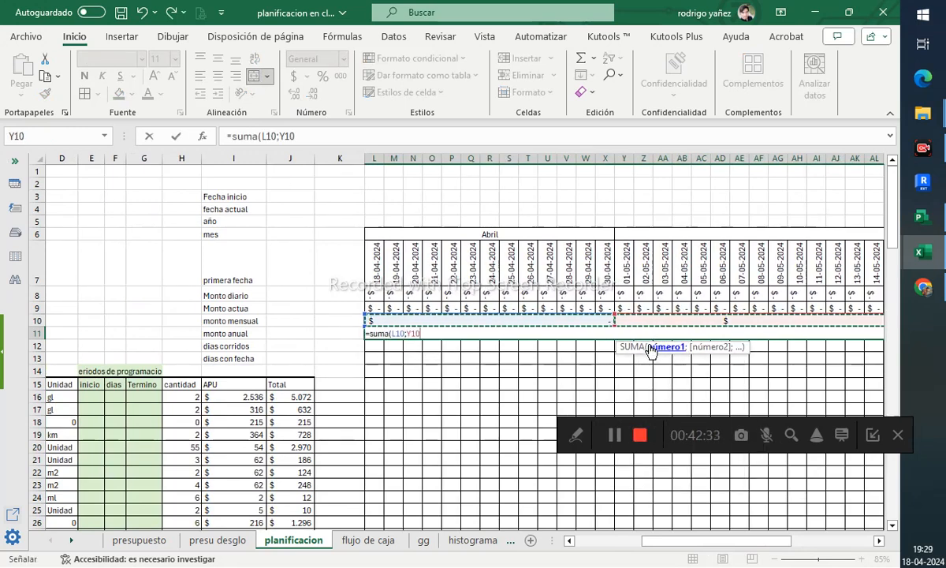
text())
key(Return)
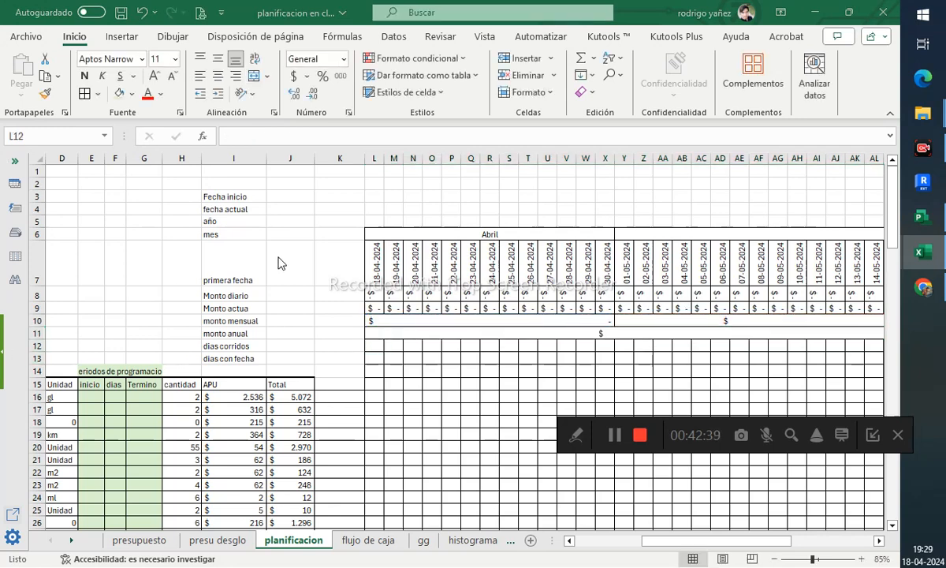
- Fill the elapsed-days row 12 with a numbered series 1, 2, 3 across the timeline and center it
click(377, 344)
text(1)
key(Tab)
text(2)
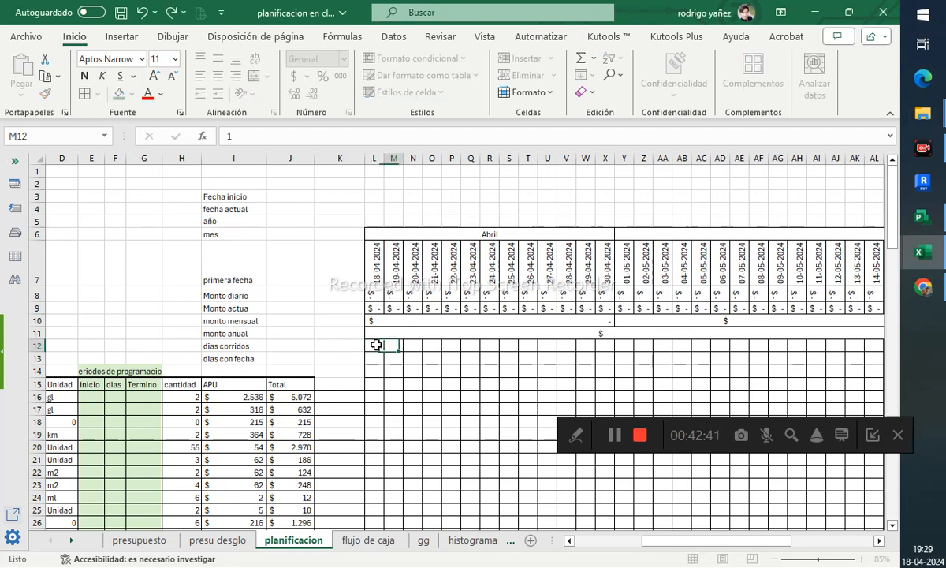
key(Tab)
text(3)
key(Tab)
drag(377, 345, 841, 355)
drag(769, 541, 642, 542)
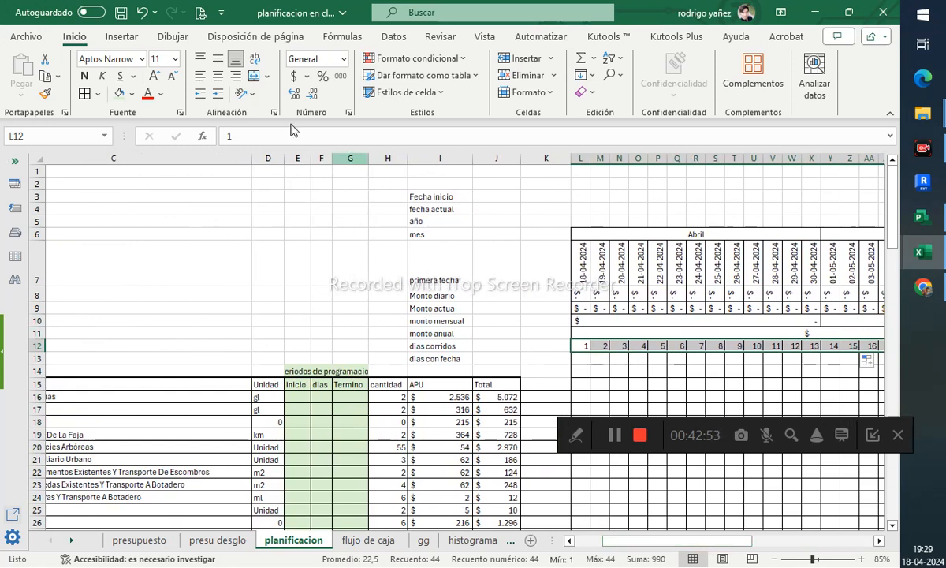
click(218, 75)
click(581, 358)
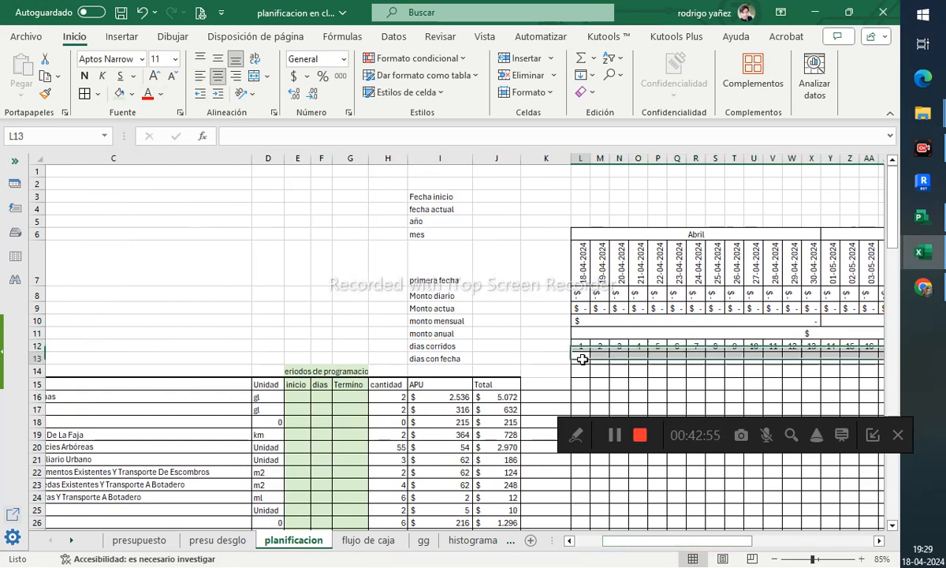
text(1)
key(Tab)
text(2)
key(Tab)
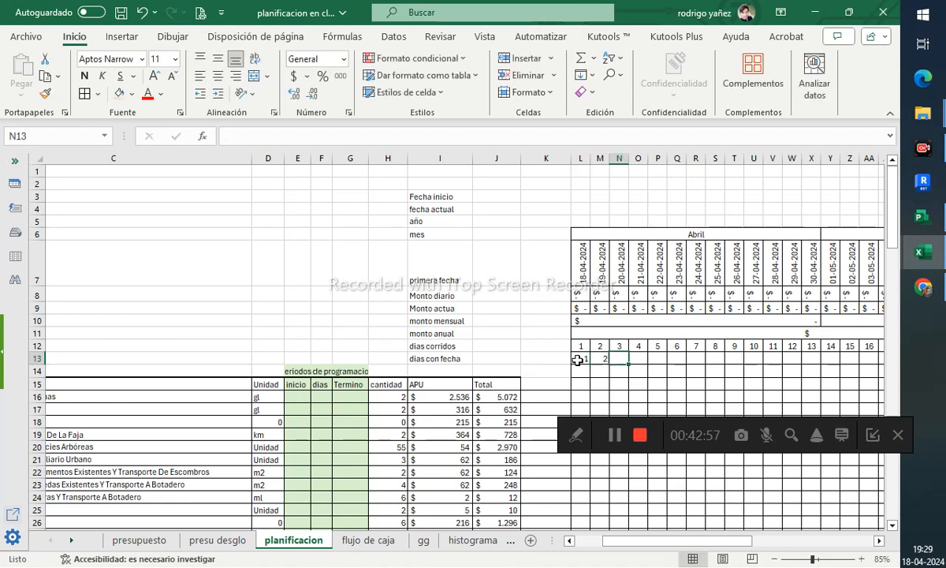
text(3)
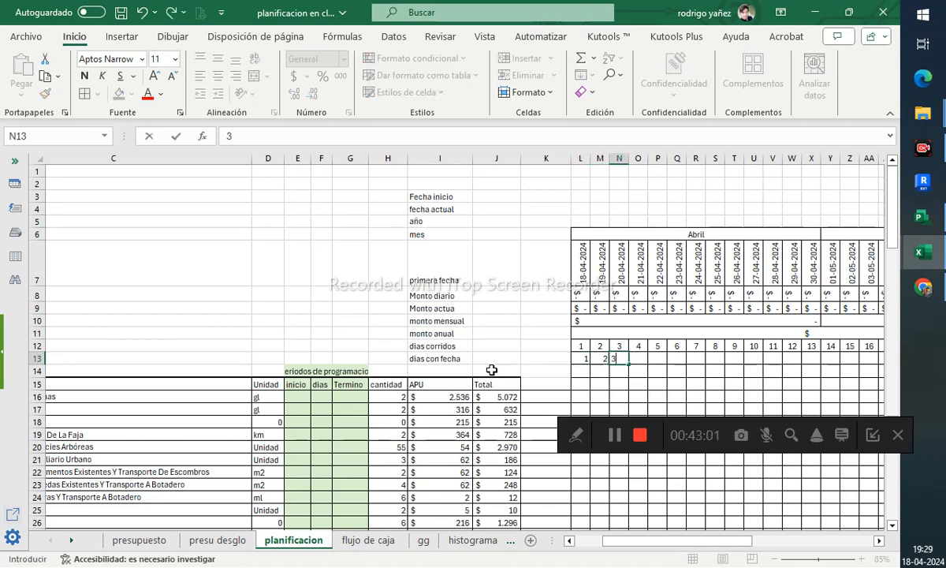
drag(588, 360, 630, 361)
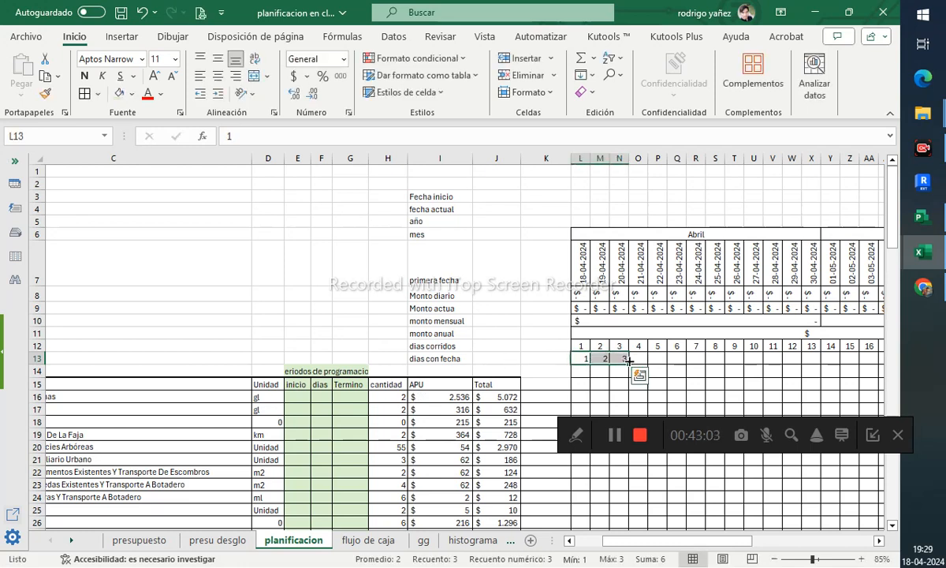
key(Delete)
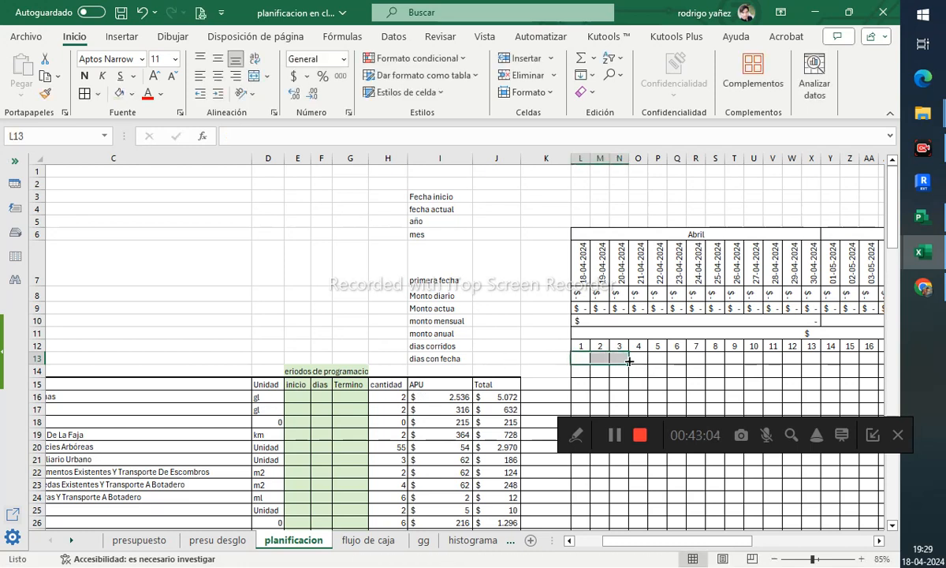
- Enter the start date 18-04-2024 in L13 of the dated-days row
click(585, 357)
key(alt+Tab)
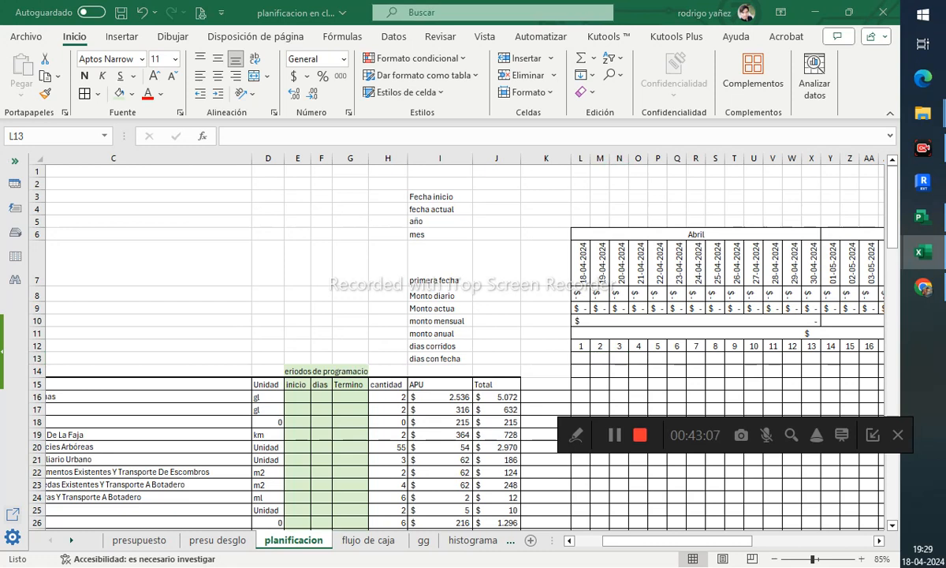
click(580, 361)
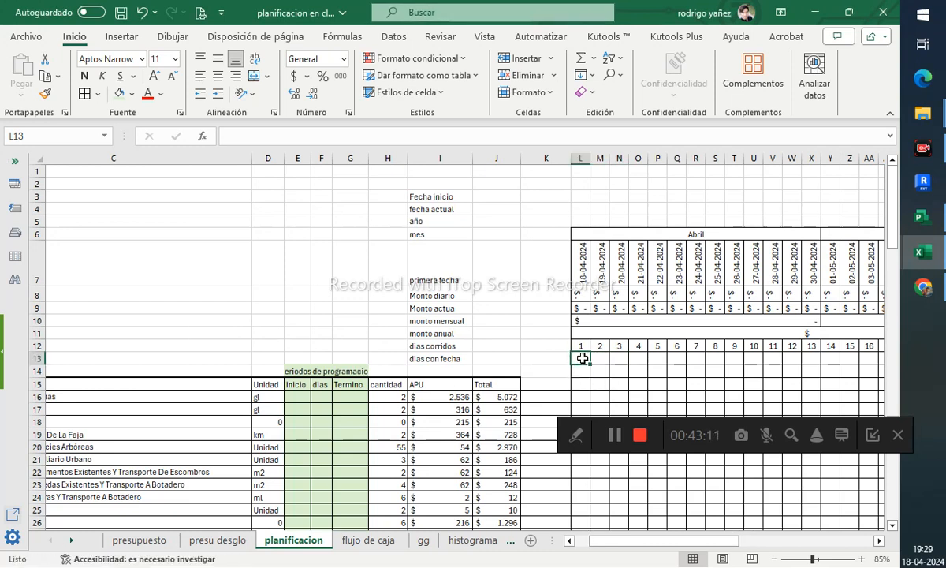
text(18-04-2024)
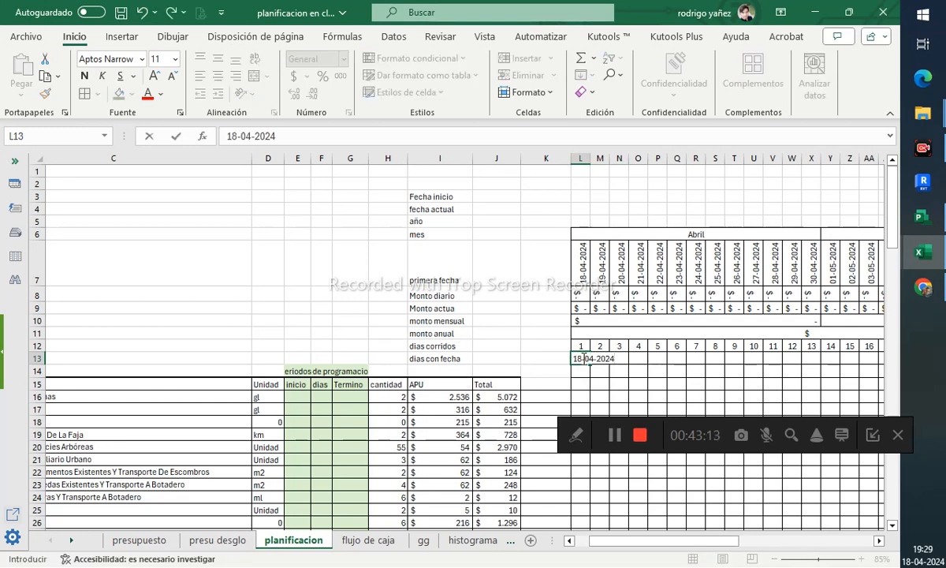
key(Tab)
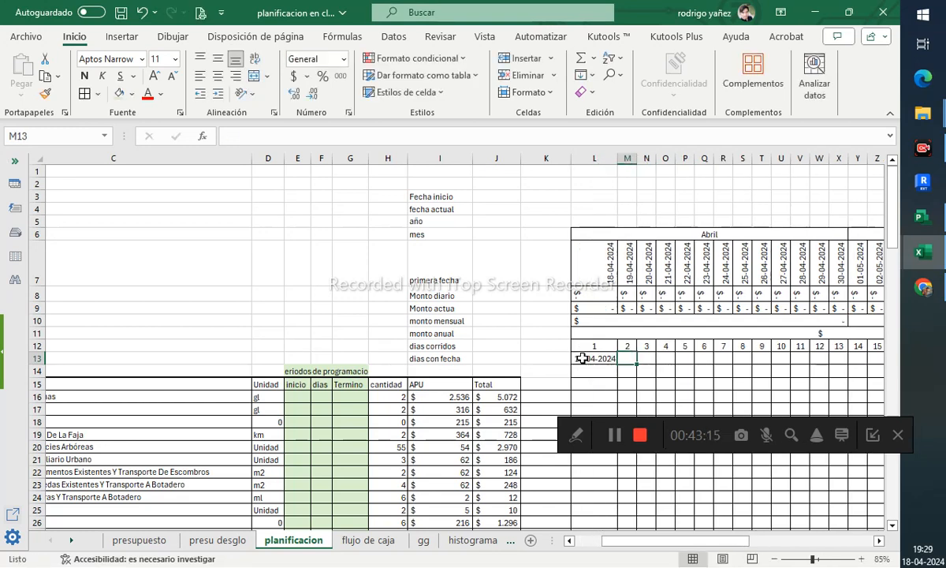
- Rotate the date in L13 so its text reads upward
click(582, 359)
click(247, 98)
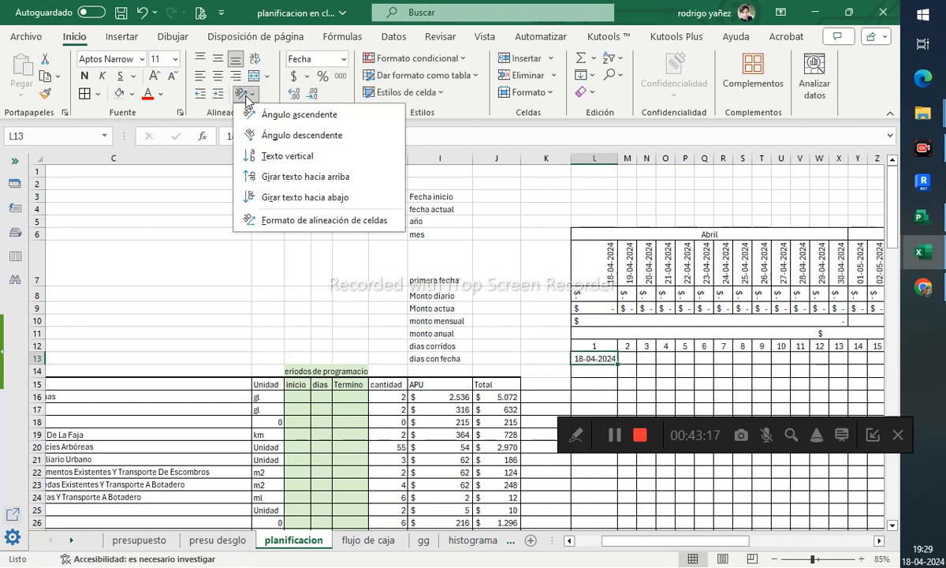
click(249, 155)
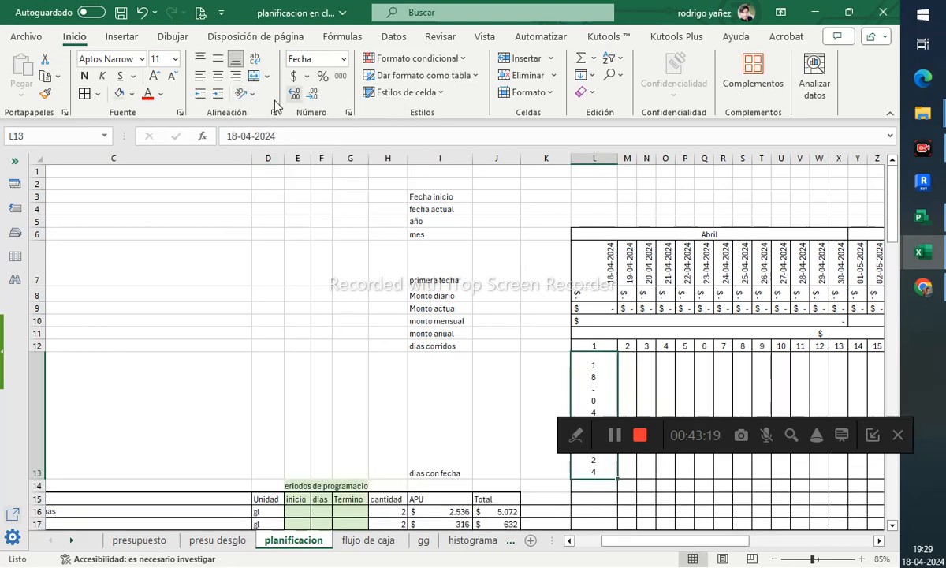
click(246, 93)
click(265, 198)
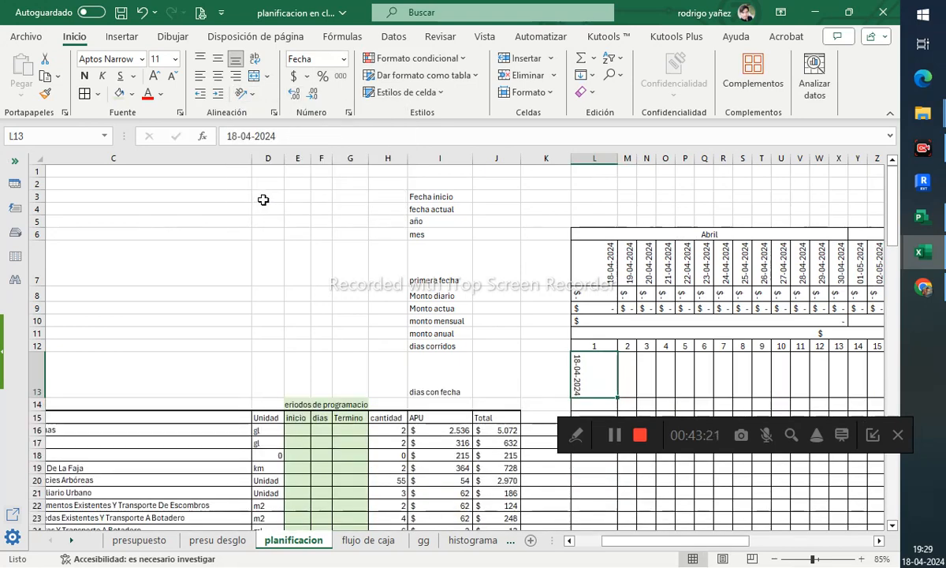
click(246, 98)
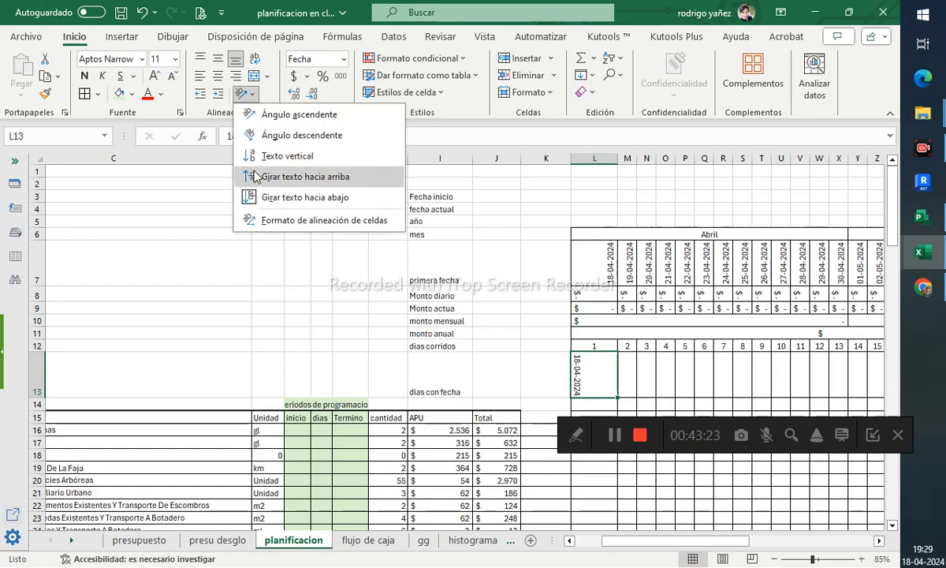
click(268, 174)
- Fill the dates across row 13 along the timeline and adjust row 13's height
drag(612, 393, 824, 386)
drag(774, 550, 707, 552)
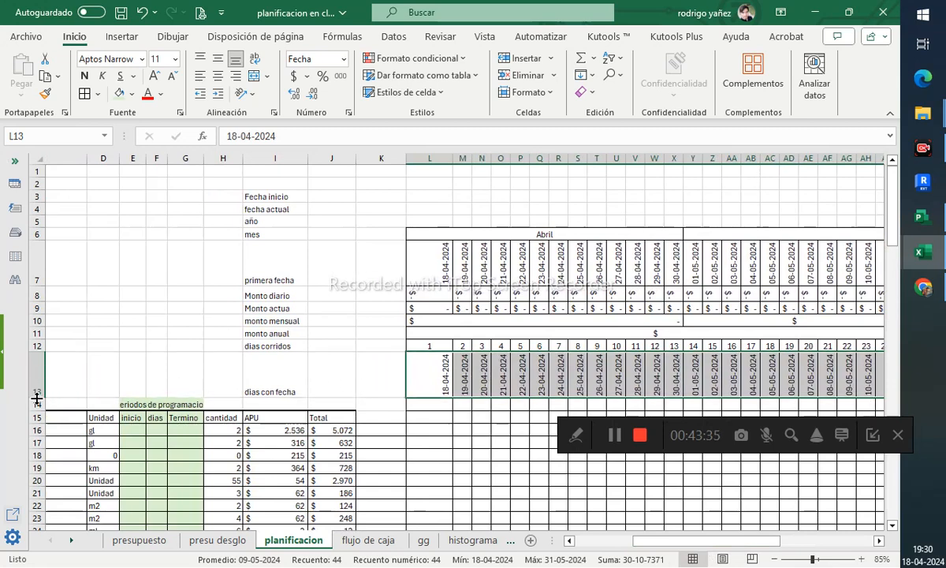
drag(35, 397, 35, 404)
- Narrow column L at the start of the timeline
click(429, 412)
scroll(431, 417, down, 2)
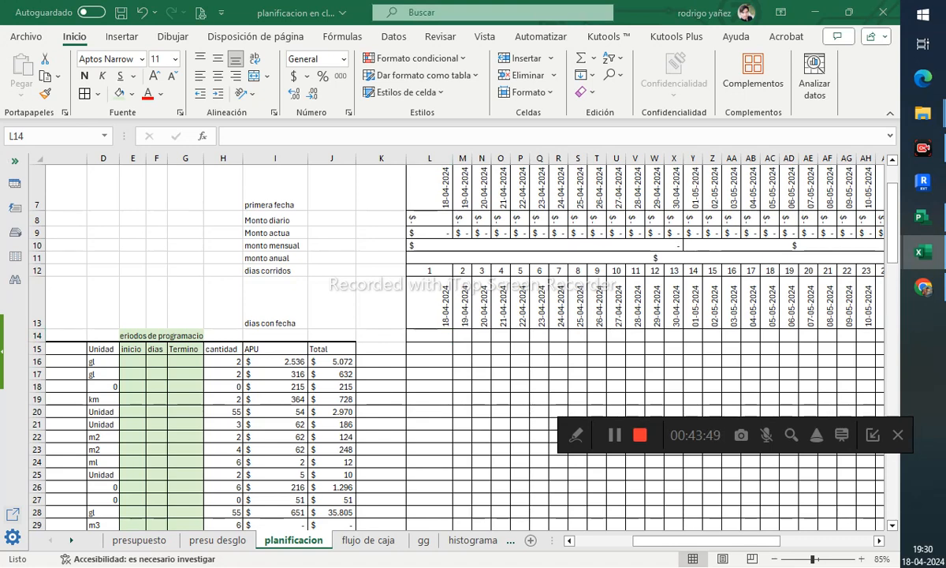
click(429, 334)
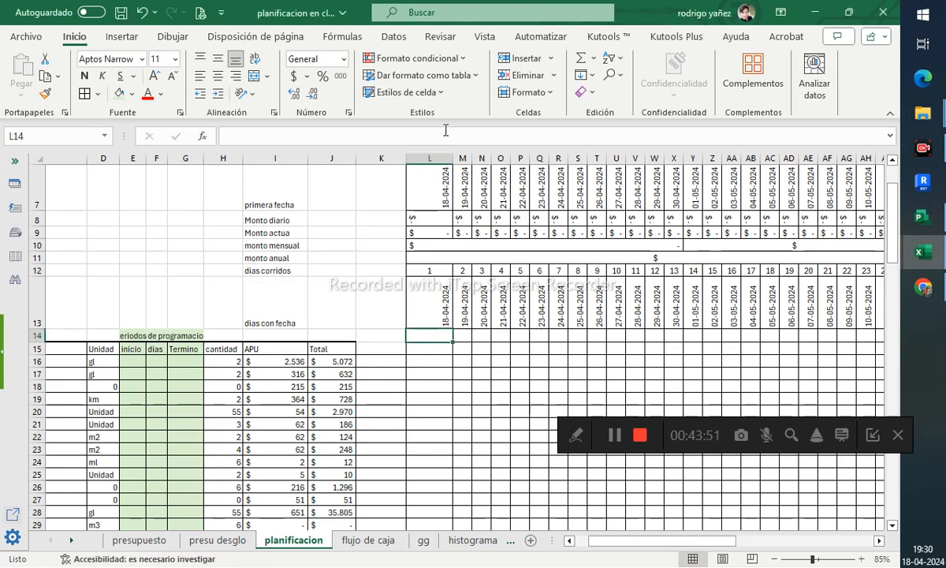
drag(452, 164, 426, 160)
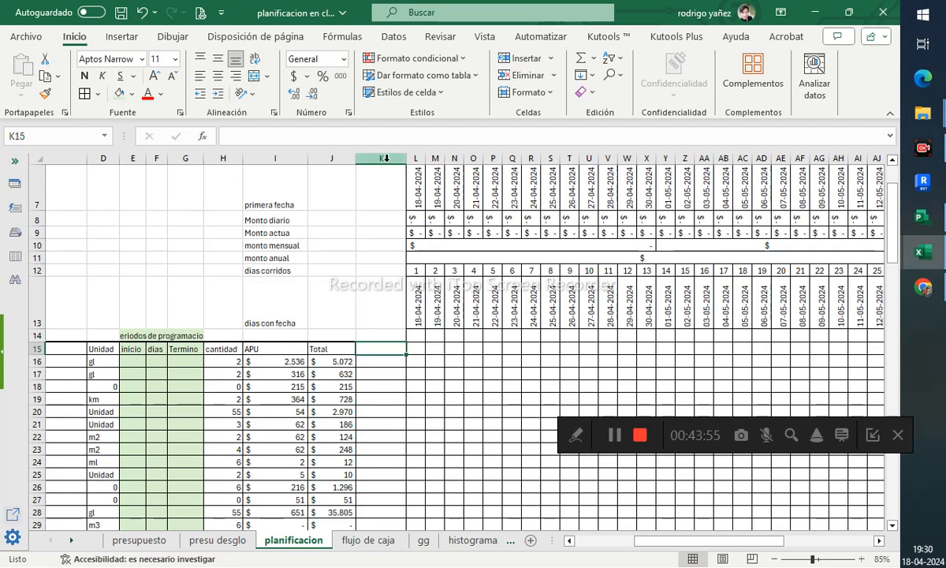
- Insert a new blank column at K between the budget table and the timeline
right_click(387, 162)
click(426, 306)
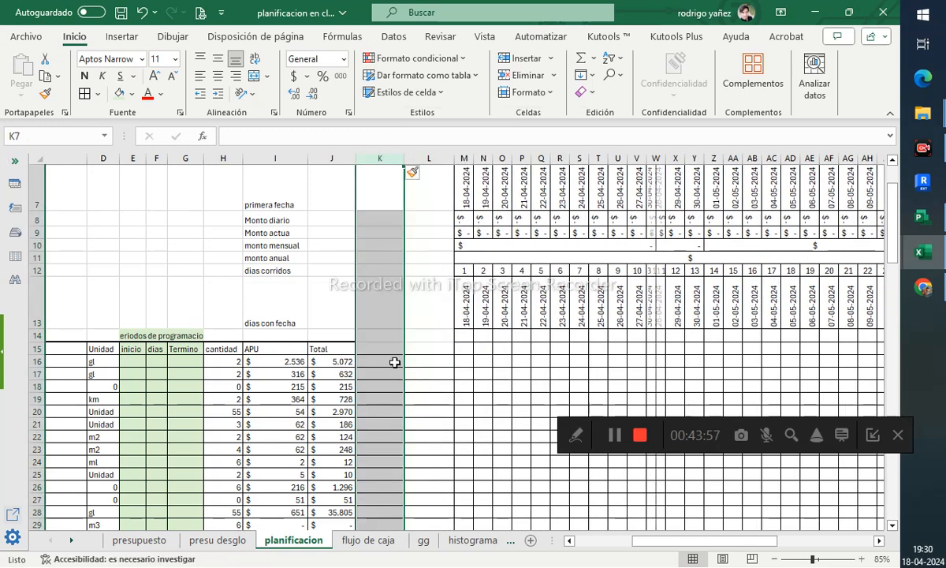
click(383, 348)
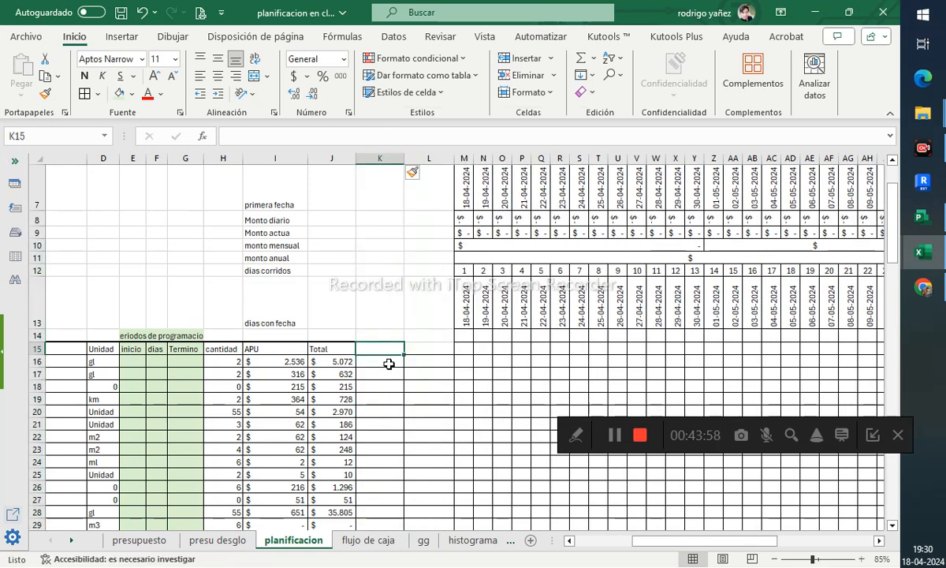
- Inspect the formula in the first item's Total cell J16
click(325, 362)
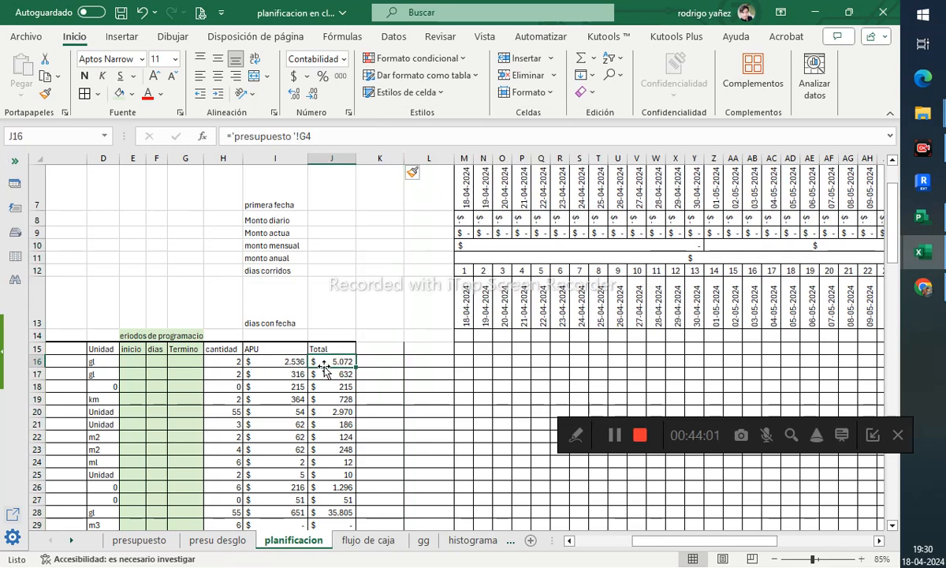
double_click(325, 361)
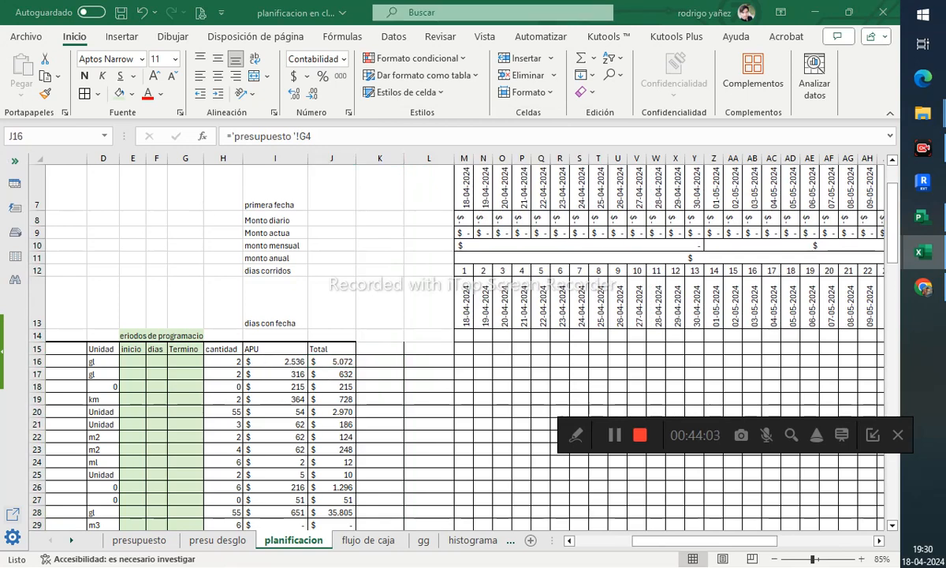
key(Escape)
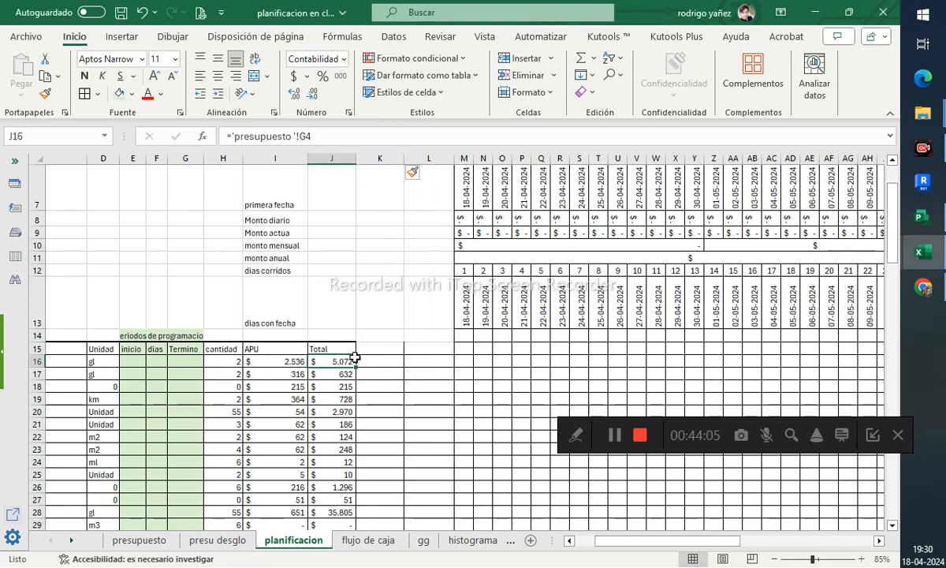
- Enter a formula in K16 dividing the first item's total J16 by its days F16
click(387, 349)
click(389, 362)
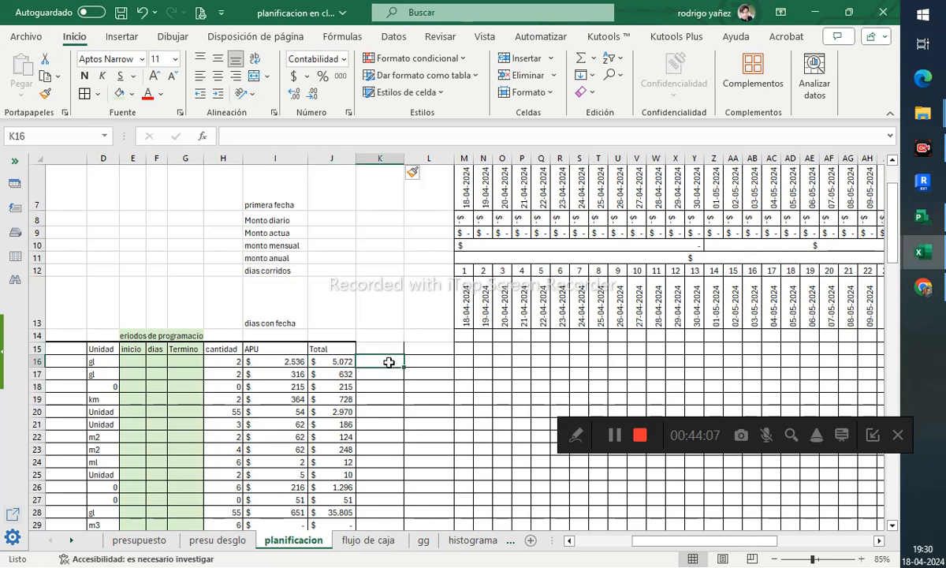
text(=)
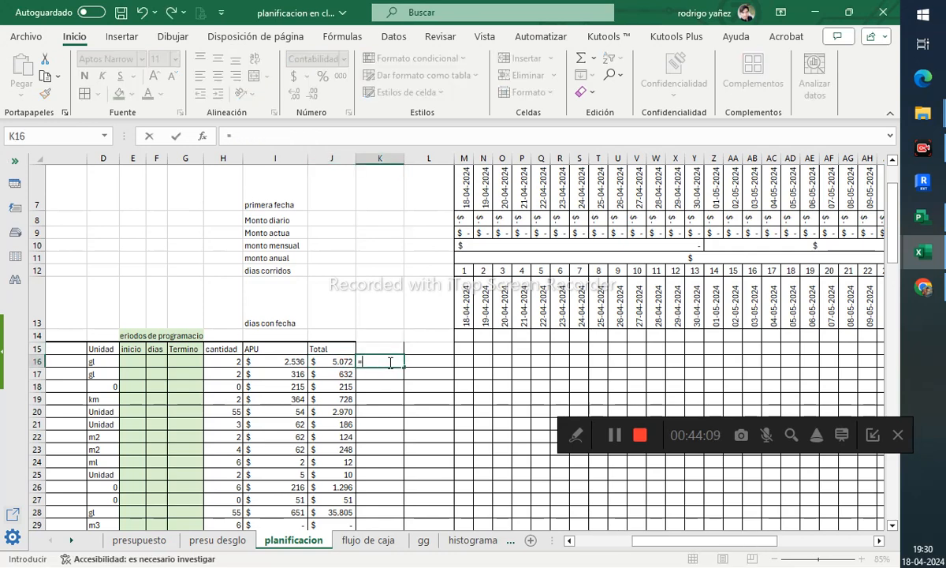
click(348, 363)
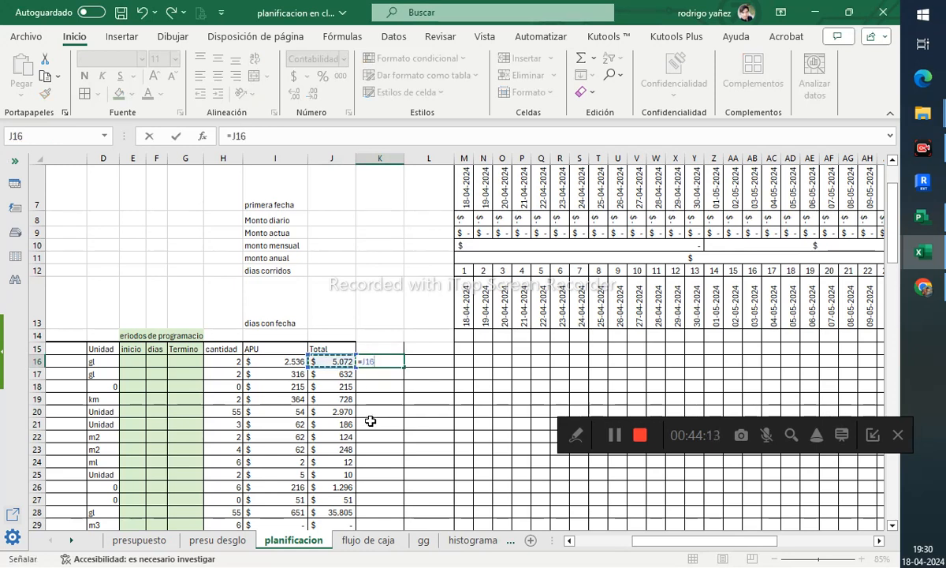
text(/)
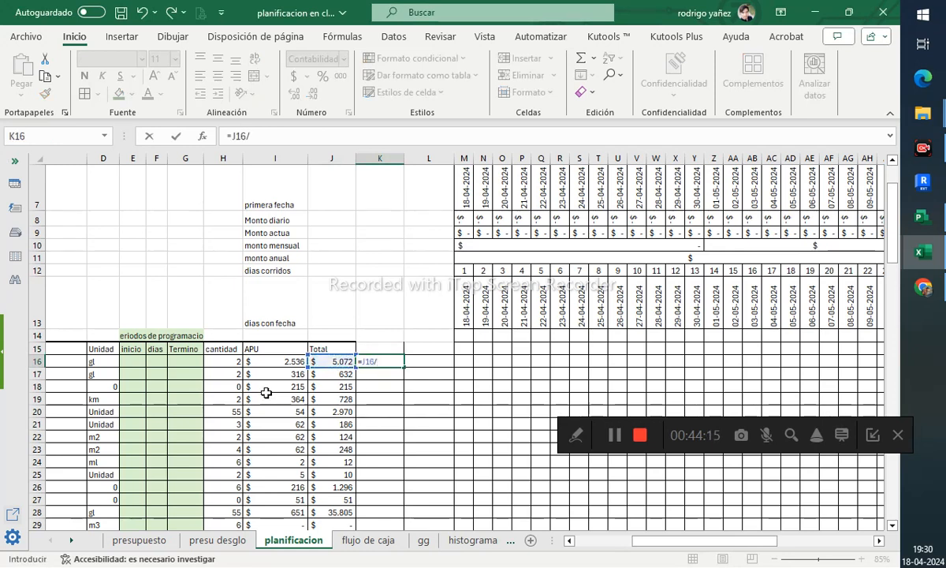
click(163, 358)
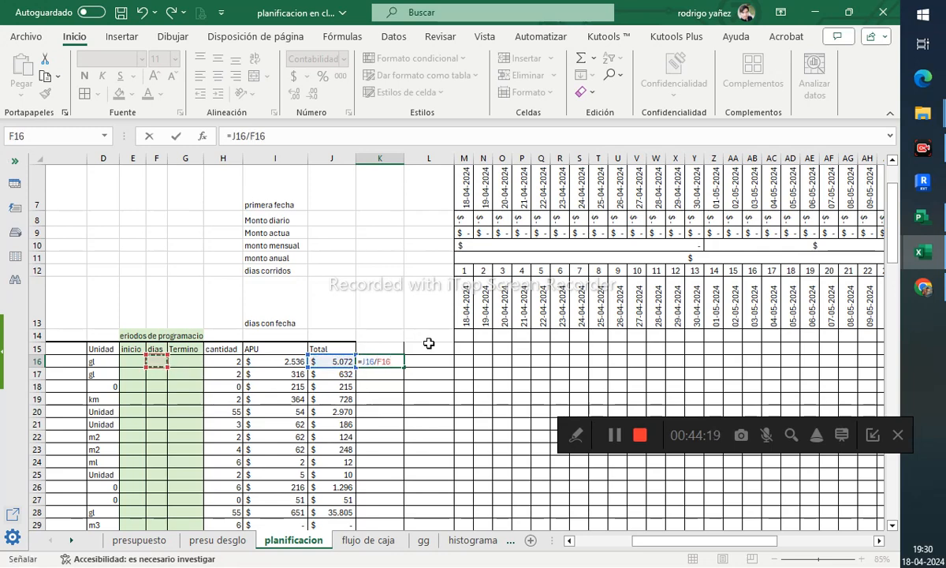
key(Return)
click(385, 359)
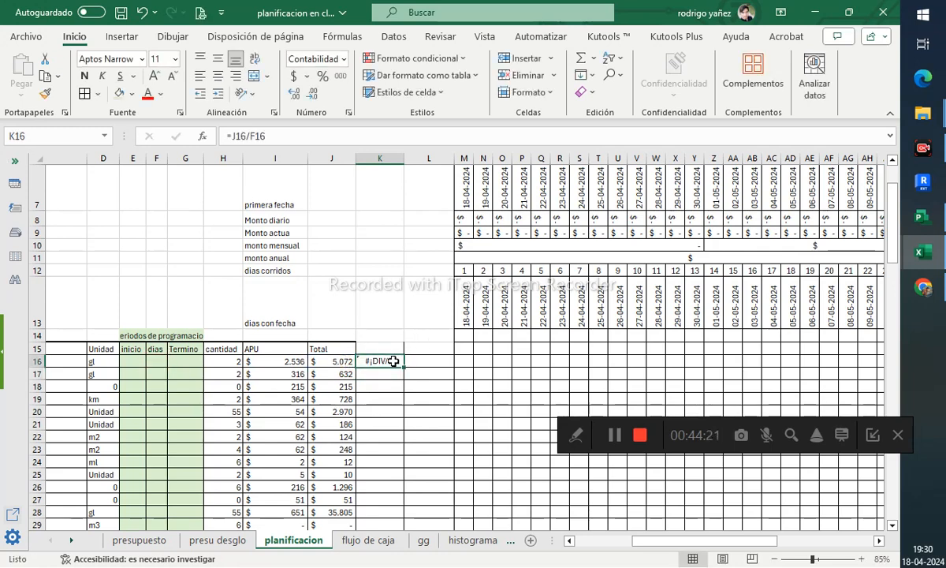
- Wrap K16's division formula in SI.ERROR so it returns 0 on error
click(232, 137)
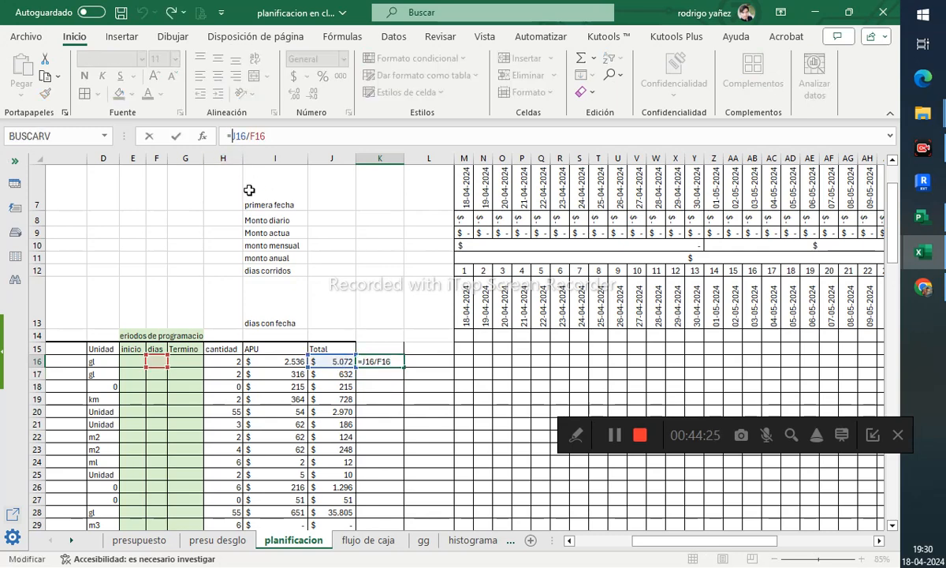
text(si.erro)
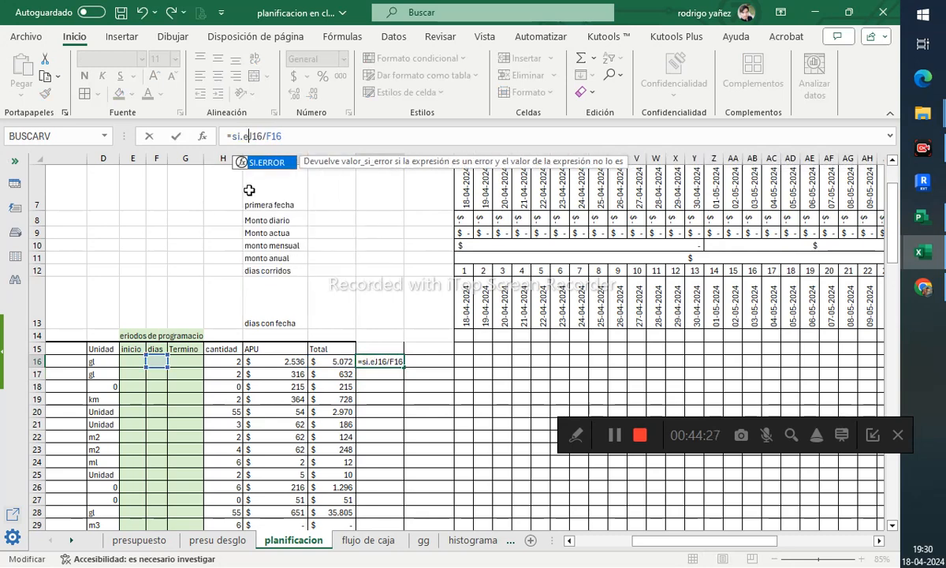
text(r)
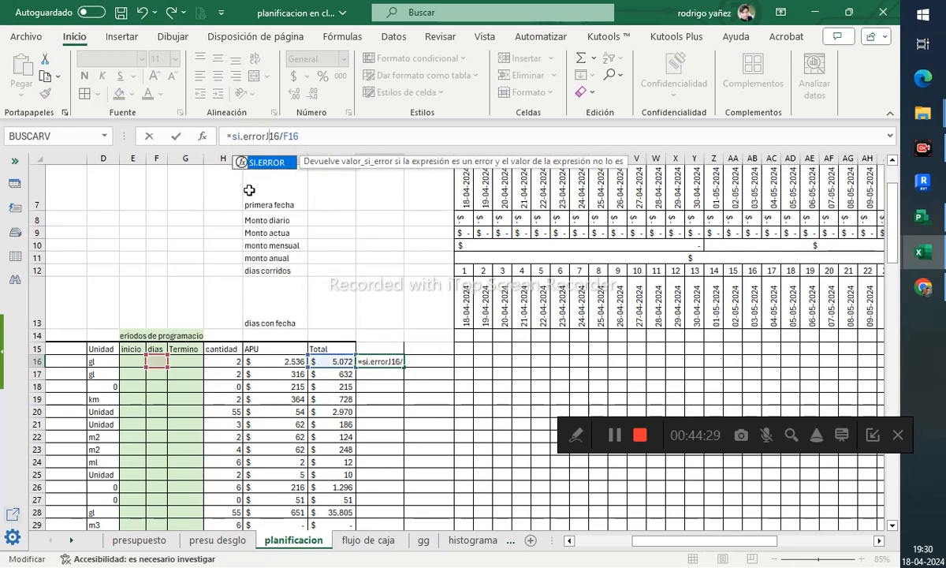
text(()
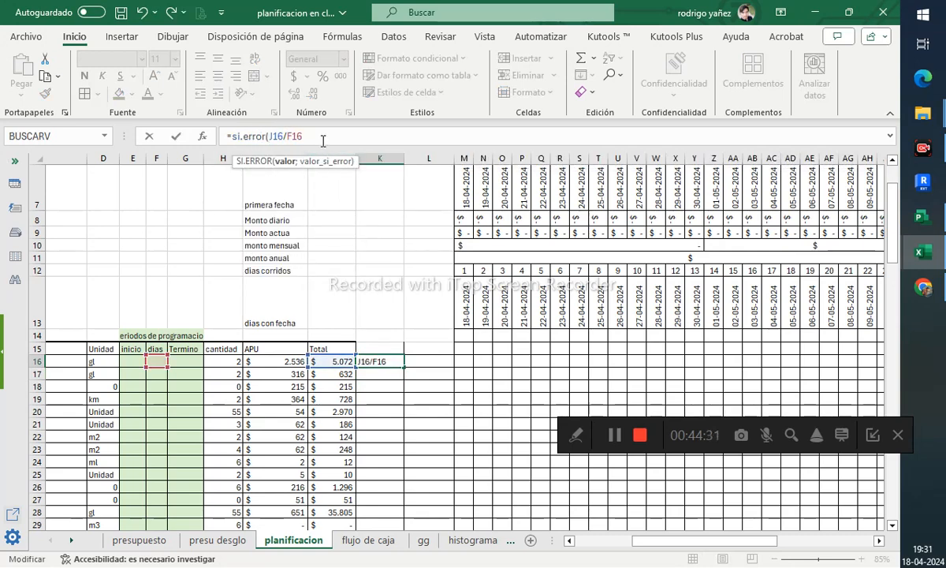
text(;0))
key(Return)
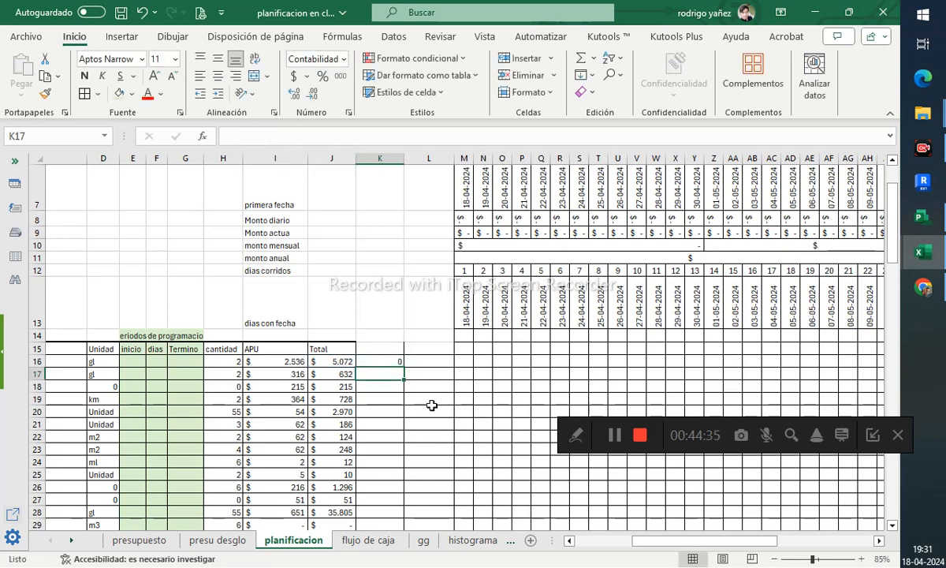
key(Up)
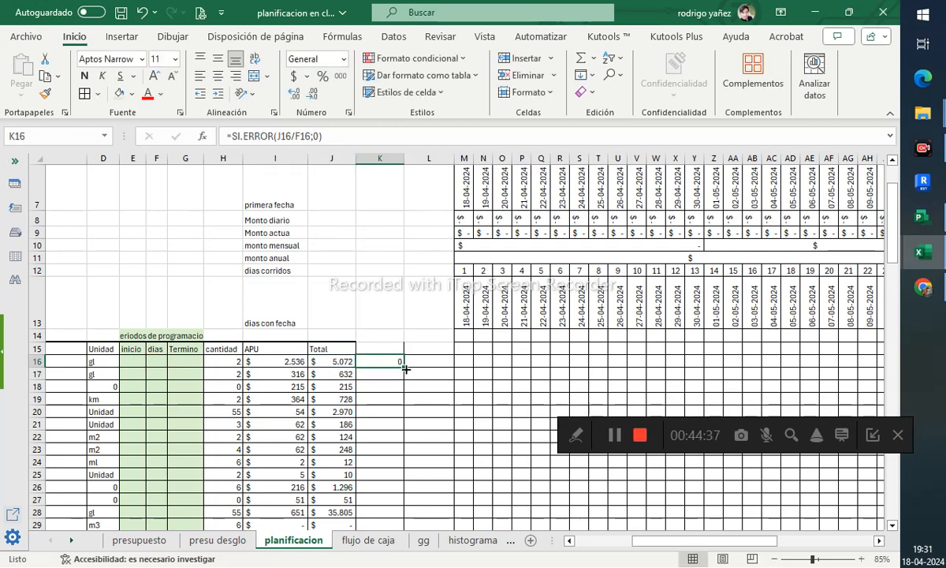
- Fill K16's formula down the item rows and clear the copies in K58:K63 below the last item
scroll(405, 369, down, 1)
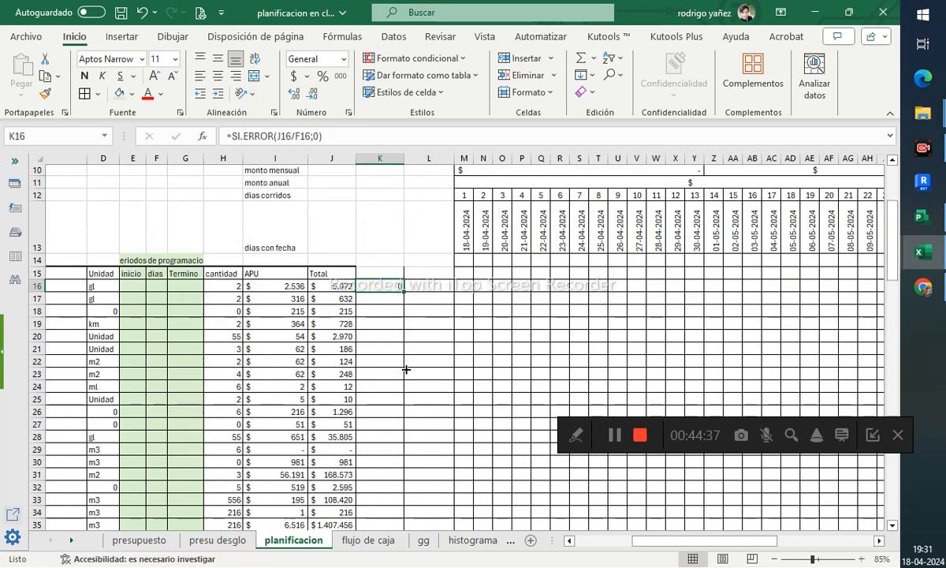
double_click(404, 291)
scroll(438, 398, down, 10)
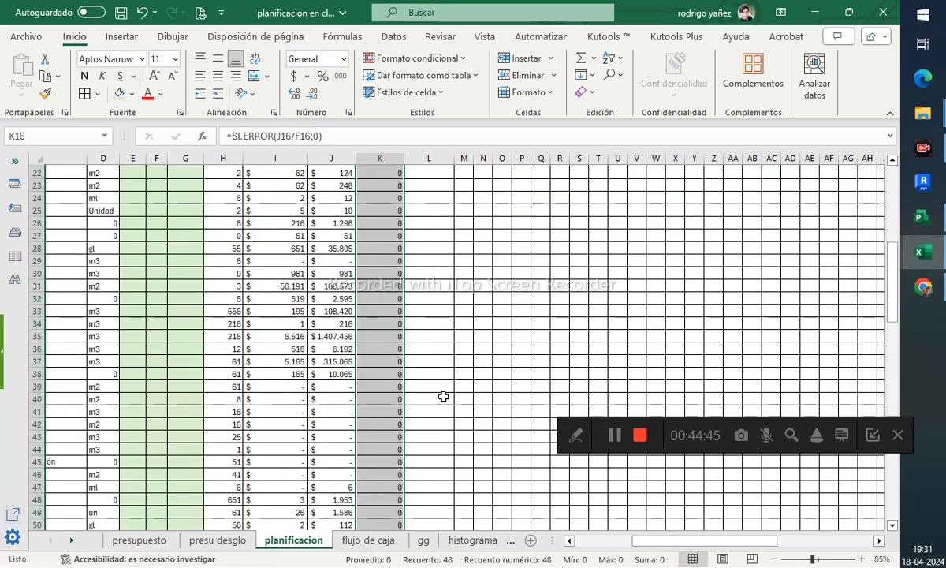
drag(400, 401, 396, 459)
key(Delete)
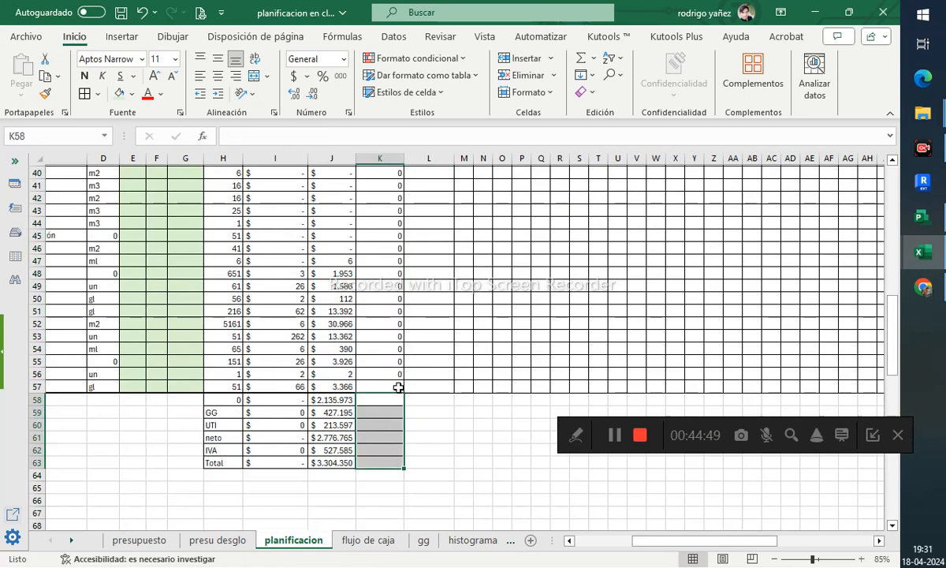
- Remove the borders from cells K58:K63
click(397, 387)
click(389, 400)
drag(389, 400, 388, 462)
click(97, 94)
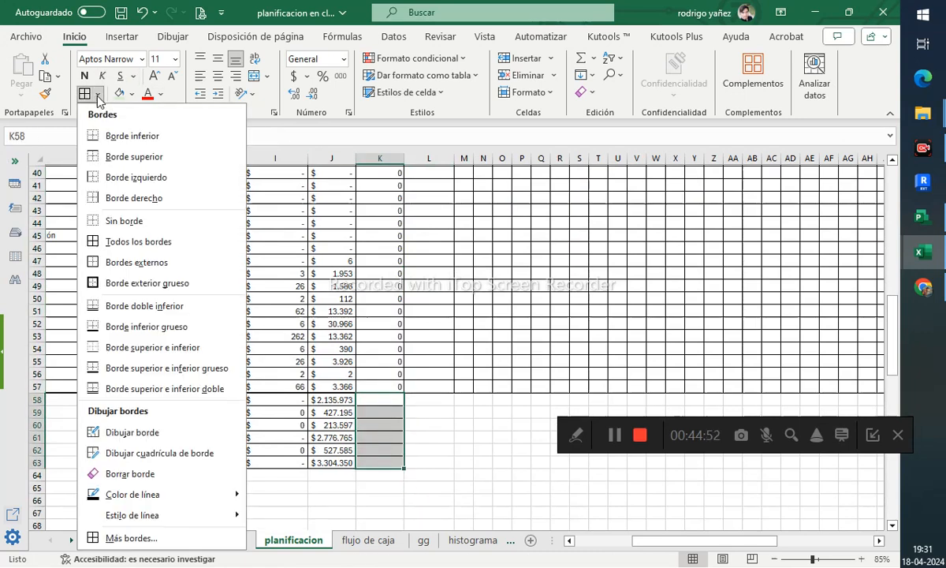
click(119, 218)
- Apply a double bottom border to the K15:L57 range beside the item table
click(380, 361)
click(372, 388)
scroll(371, 390, up, 12)
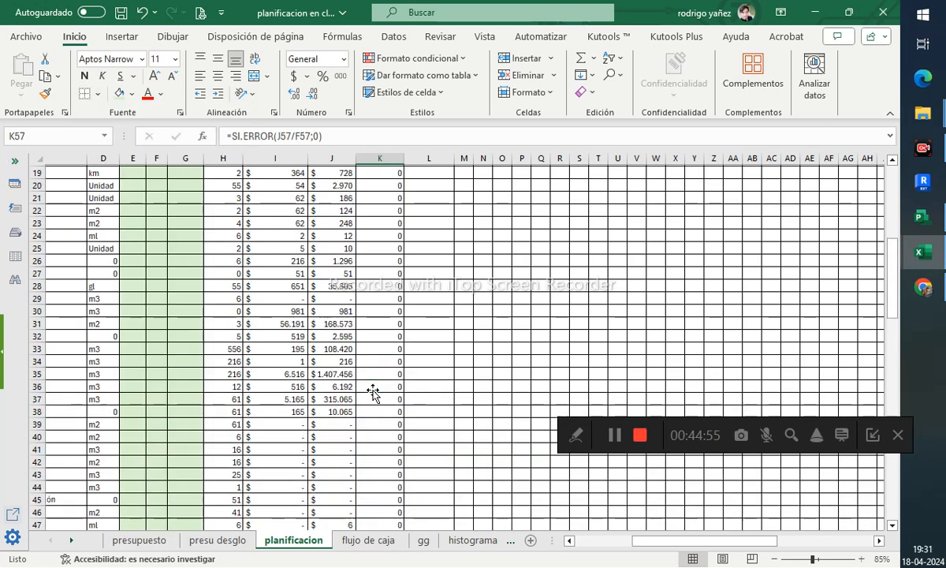
shift+click(430, 387)
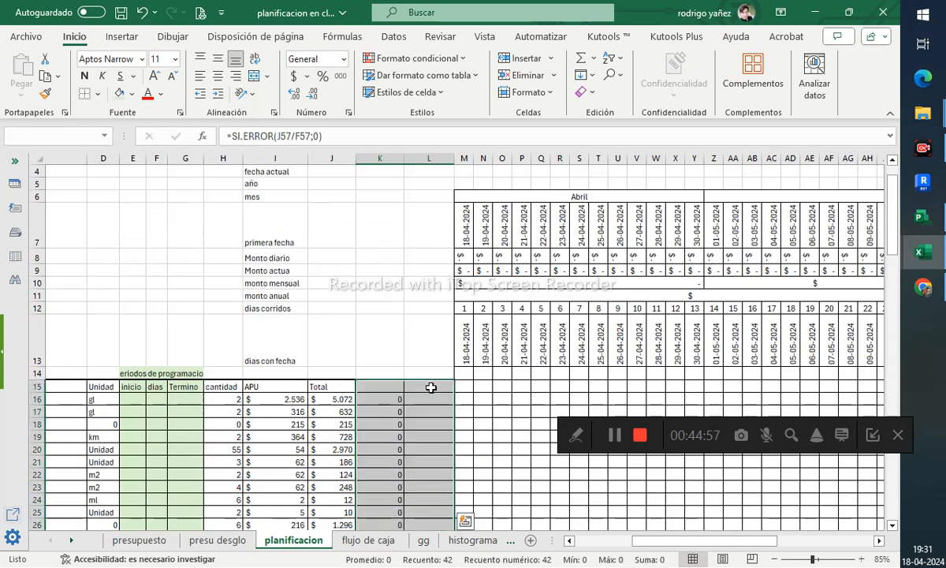
click(97, 94)
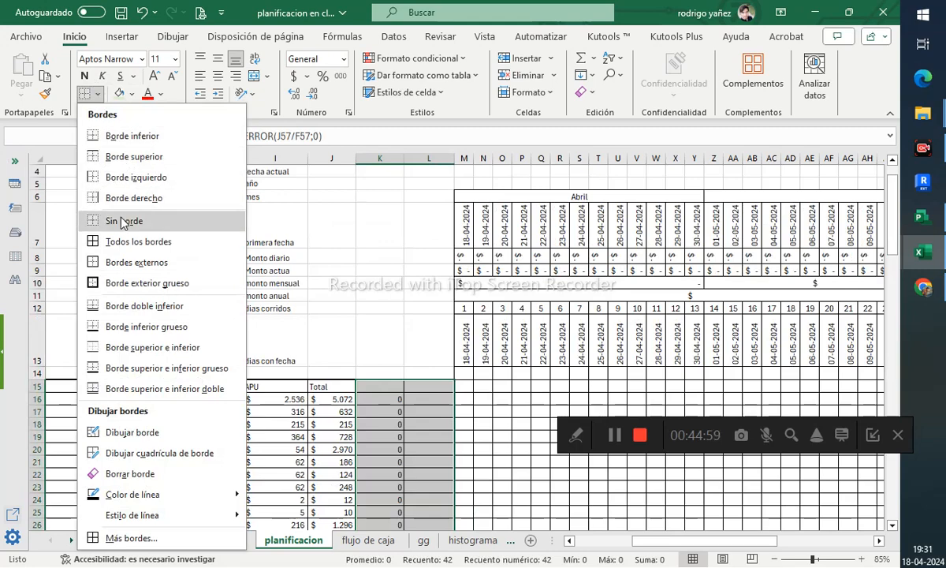
click(118, 302)
scroll(455, 301, up, 11)
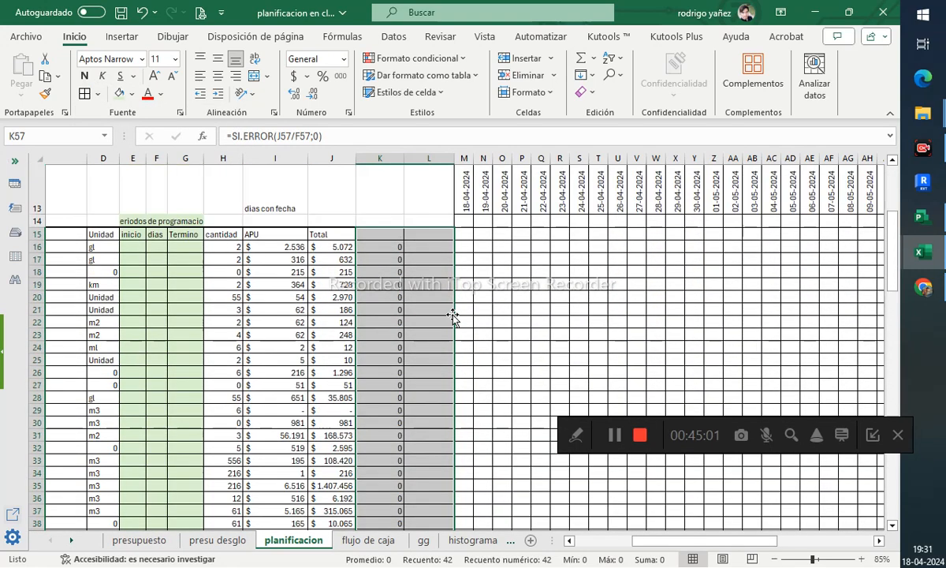
- Label K15 as Monto diario
click(378, 347)
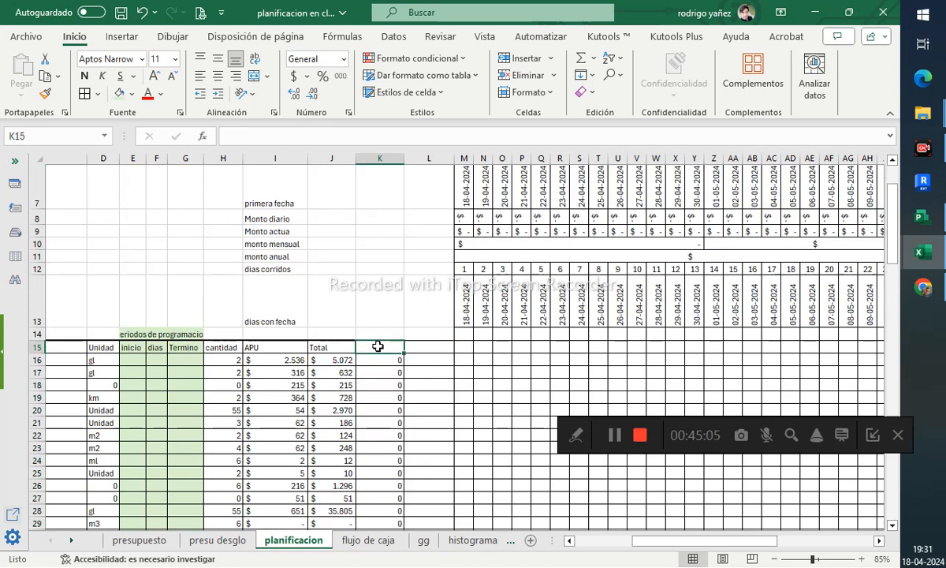
text(Monto diario)
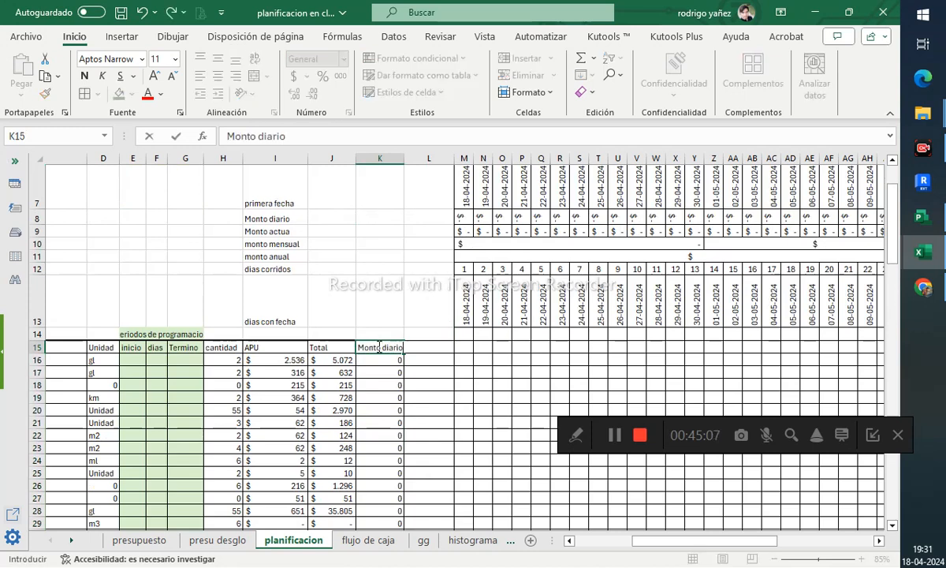
key(Return)
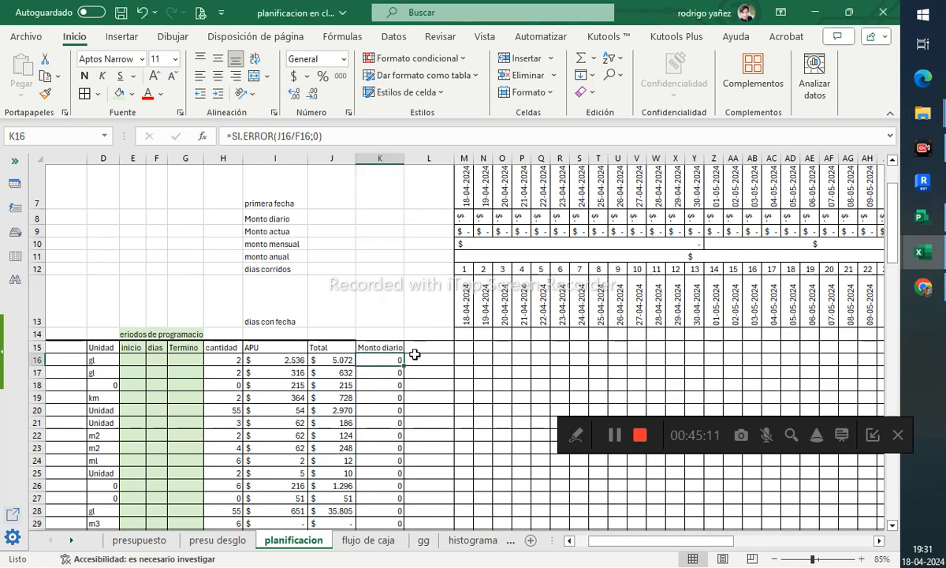
- Narrow column L between the daily amount column and the timeline
click(381, 347)
scroll(358, 373, down, 1)
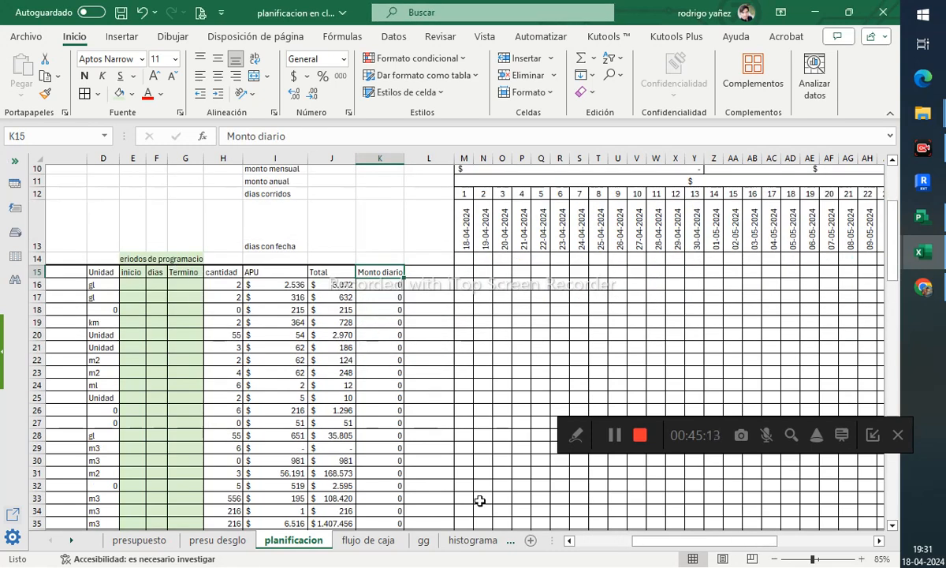
click(426, 296)
drag(450, 165, 423, 165)
click(491, 285)
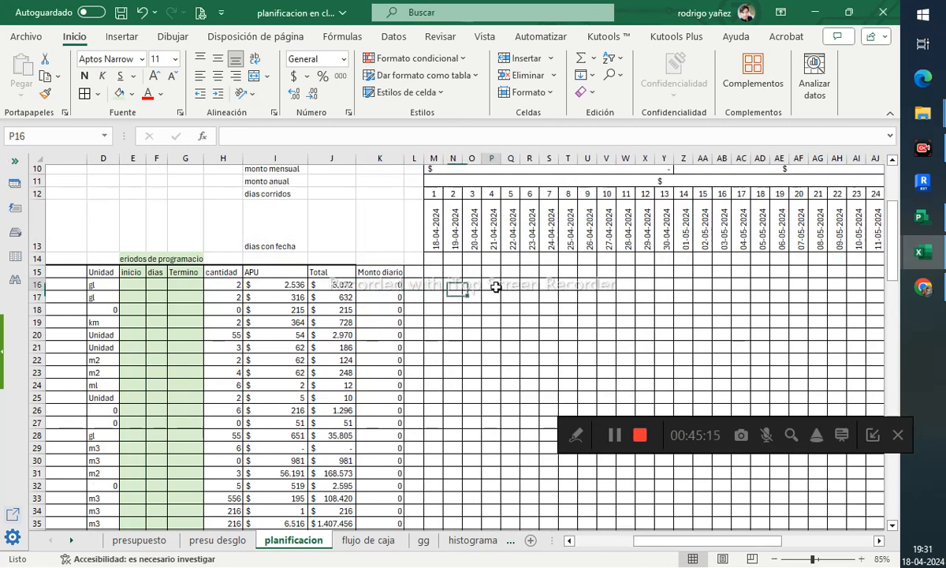
click(439, 272)
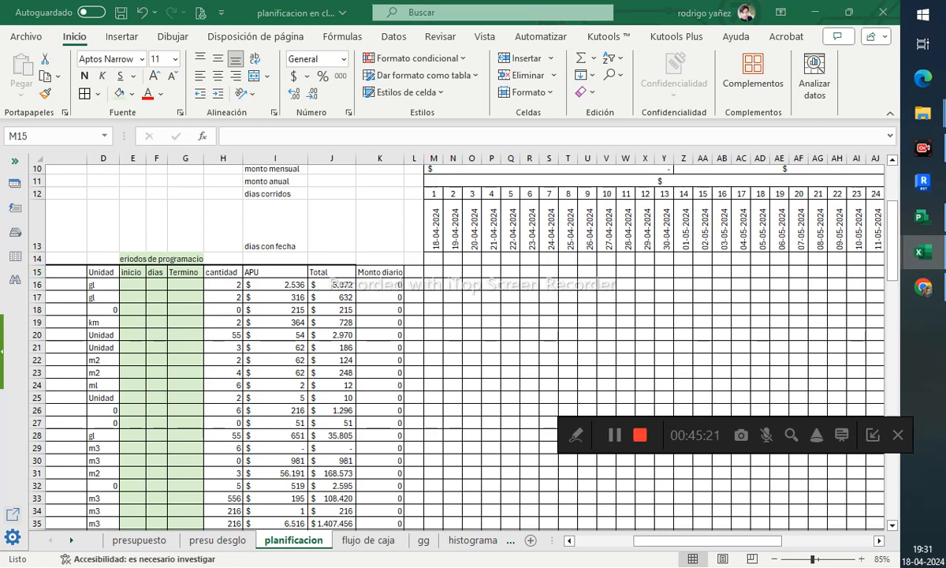
key(F2)
scroll(473, 283, up, 2)
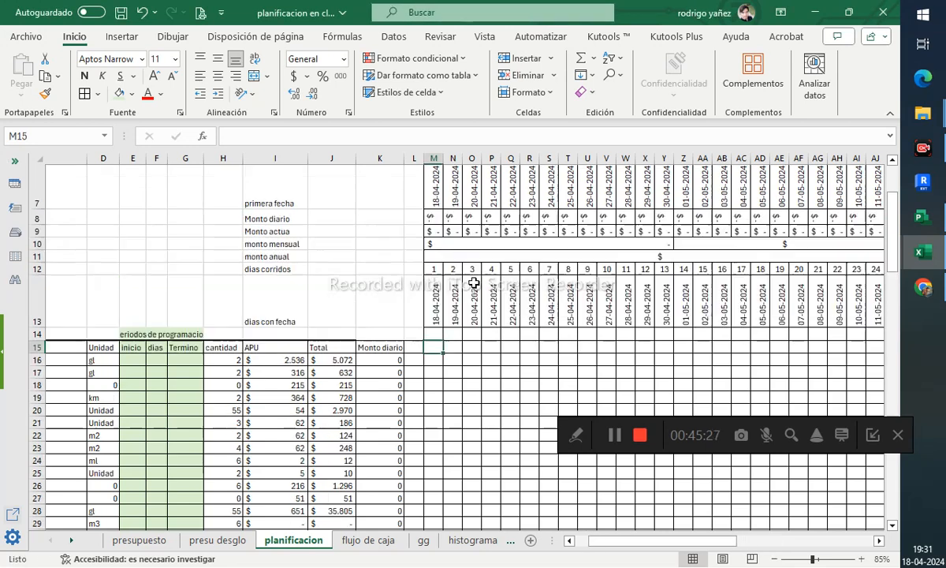
key(Escape)
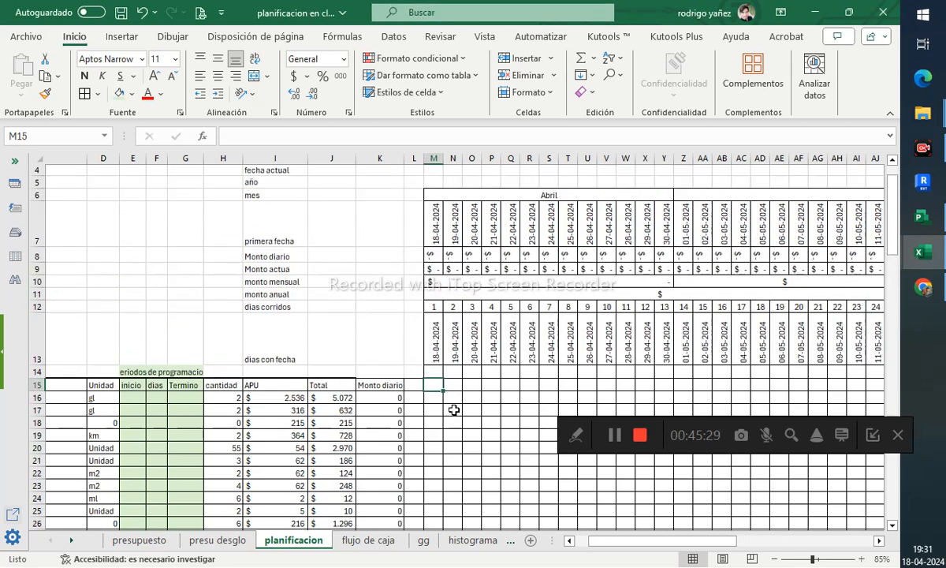
key(Down)
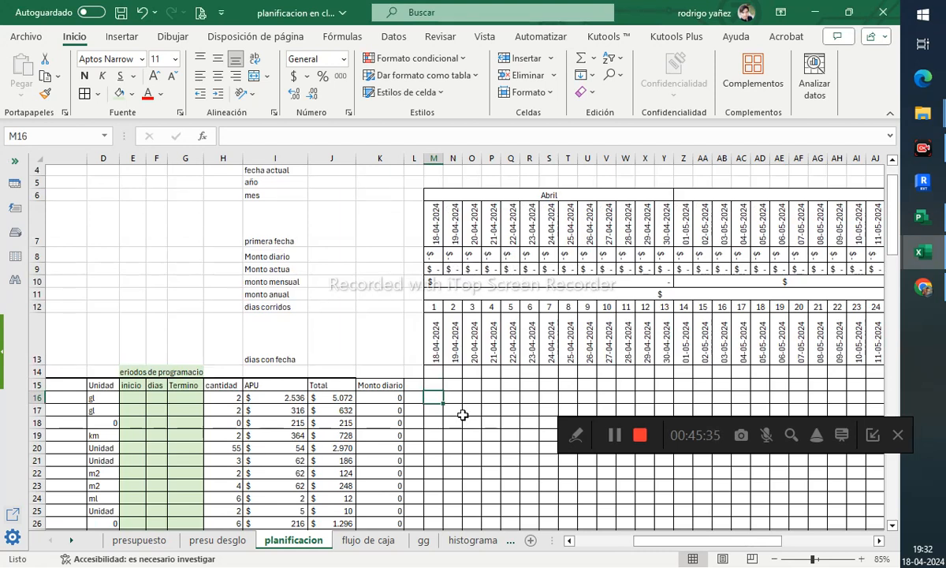
- Apply a thick outside border around the item table B15:K57
click(382, 371)
click(392, 385)
scroll(392, 393, down, 6)
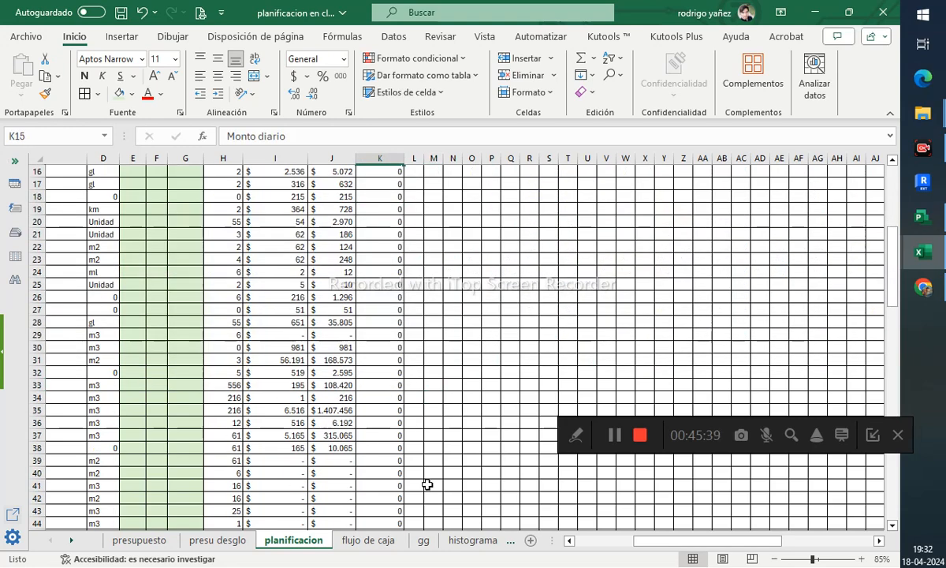
drag(667, 540, 612, 539)
scroll(249, 418, down, 4)
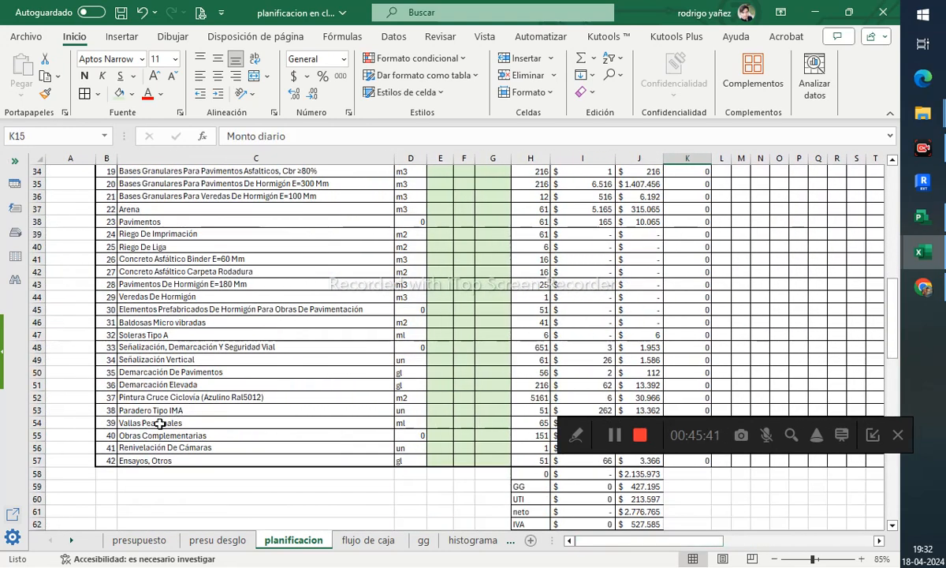
shift+click(115, 459)
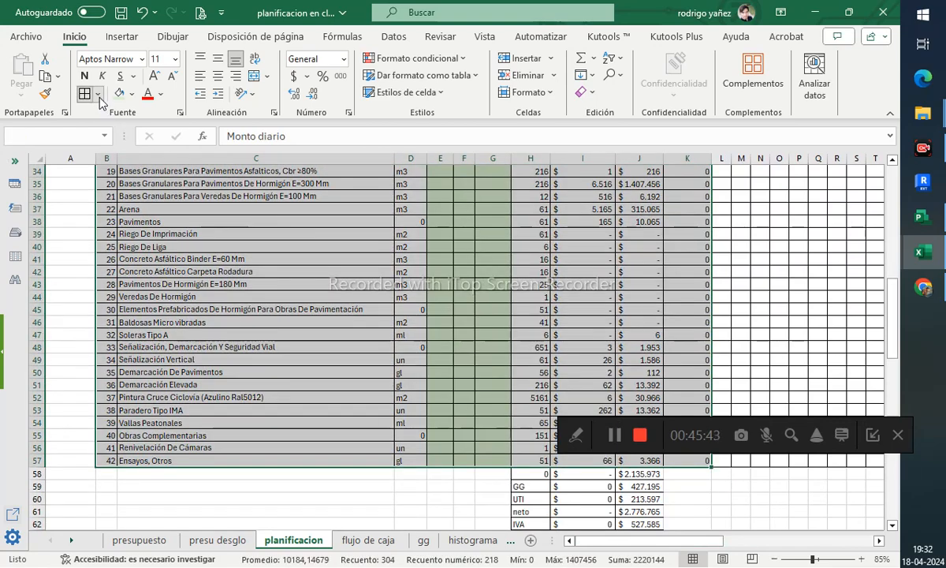
click(97, 93)
click(117, 283)
scroll(528, 303, up, 11)
scroll(528, 303, down, 4)
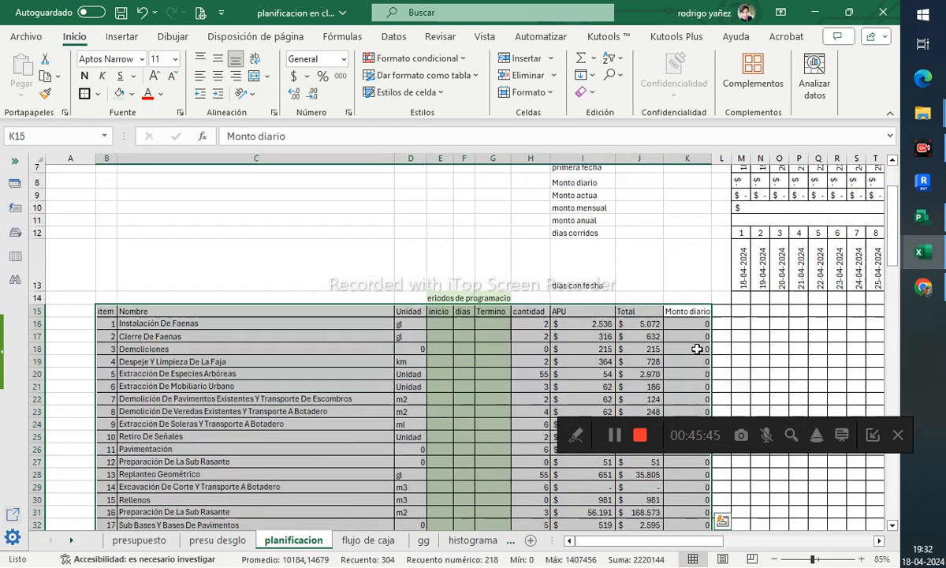
- Paste the daily-amount IF formula into M15 and point its value reference to M13
click(779, 298)
click(746, 278)
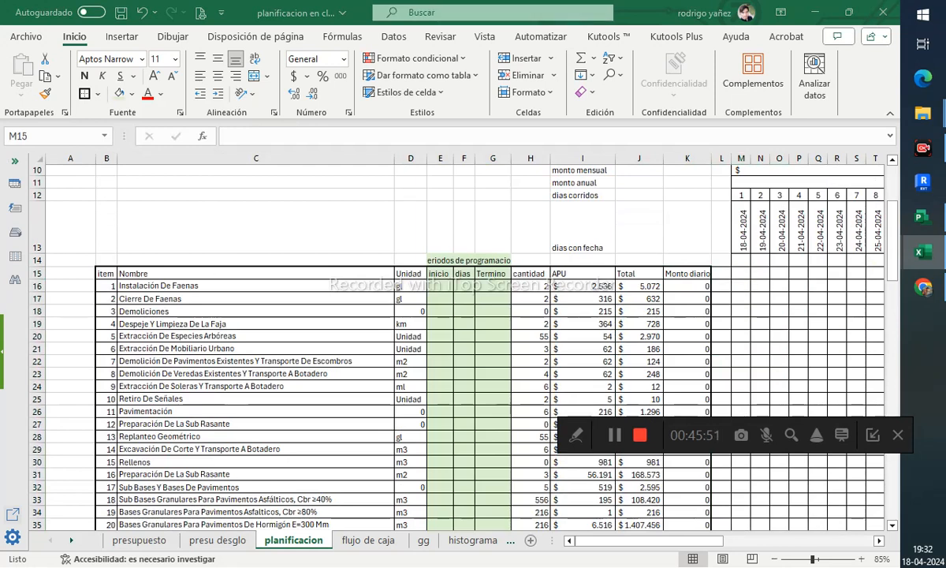
key(F2)
key(Escape)
click(328, 135)
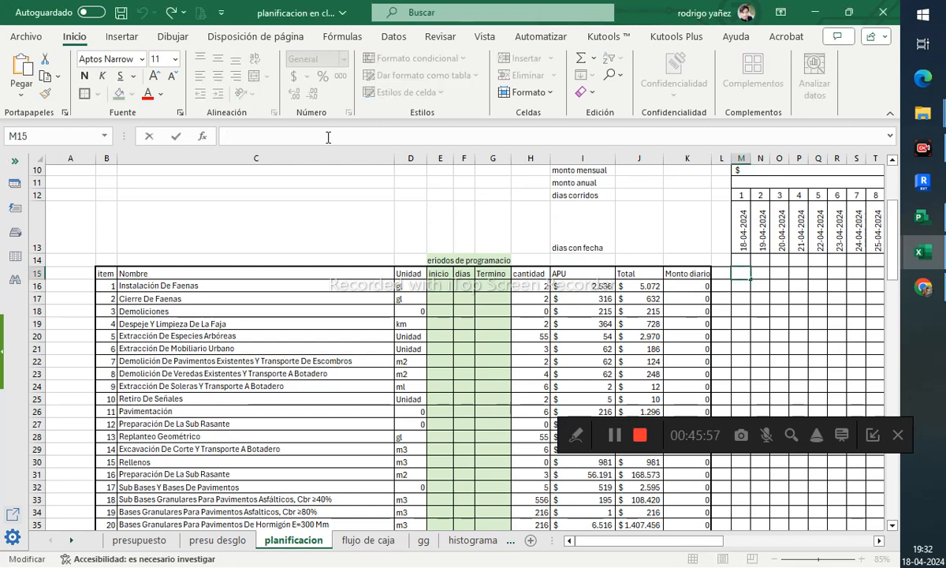
scroll(615, 238, up, 2)
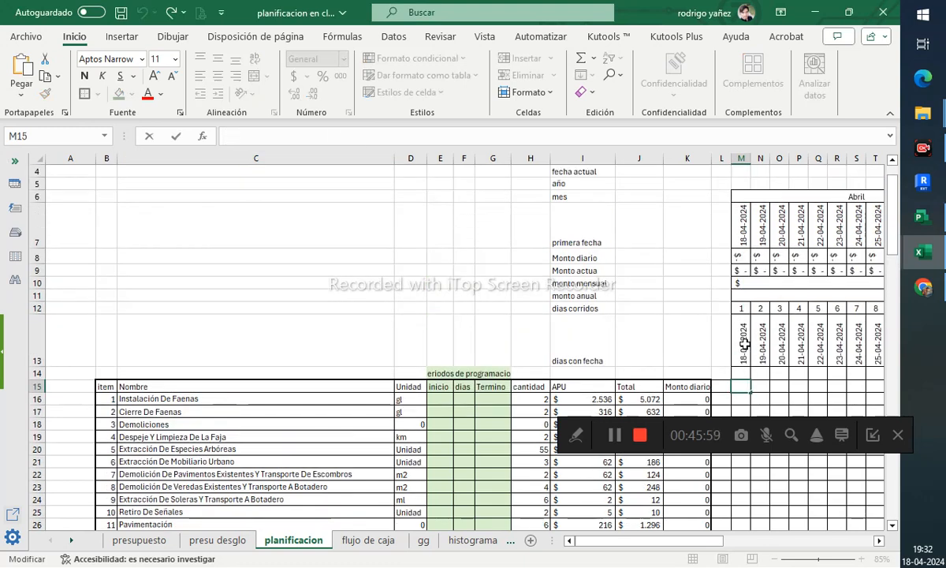
text(=SI(Y(AG$7>=$E16;AG$7<=$G16);$N16;0))
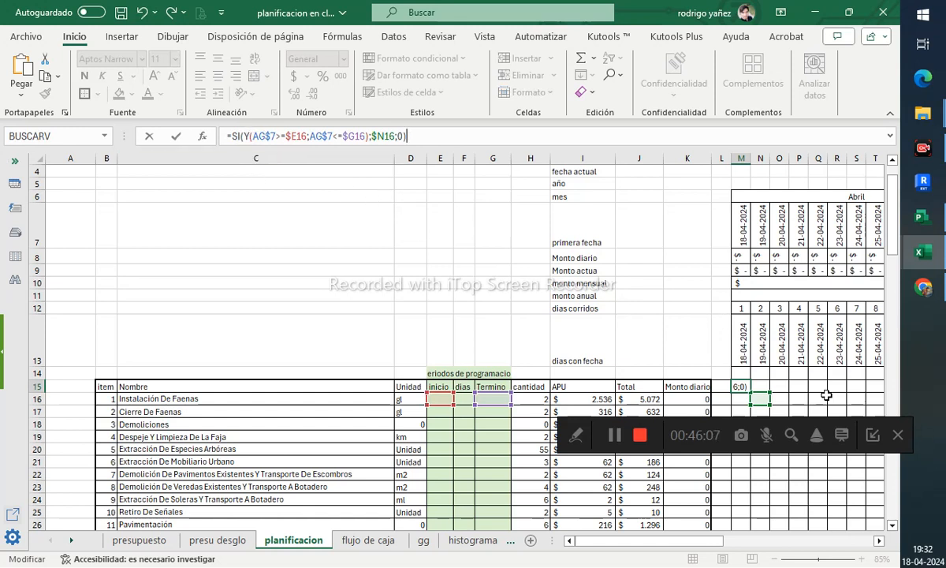
click(757, 307)
drag(754, 300, 733, 319)
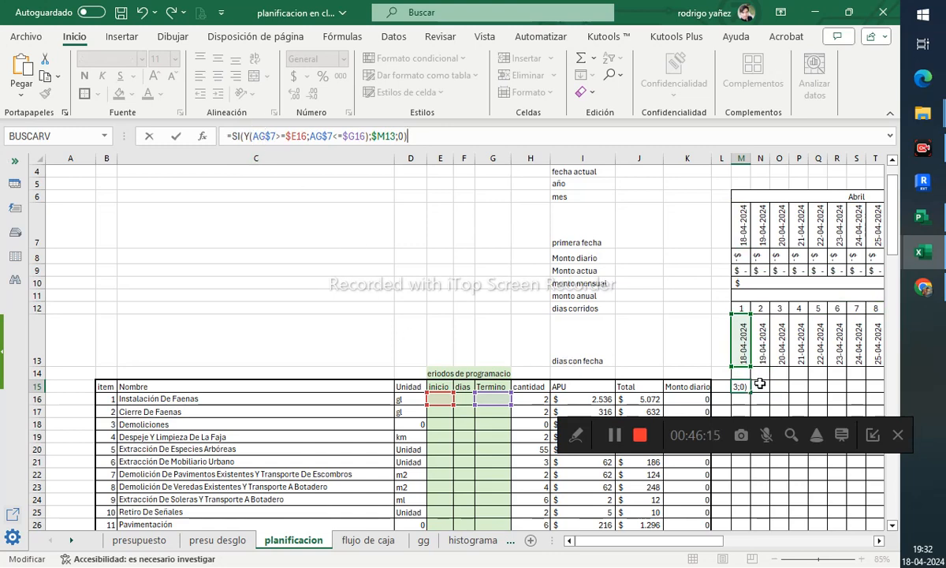
- Point both date conditions of M15's formula to M$7 and confirm the formula
scroll(494, 357, down, 1)
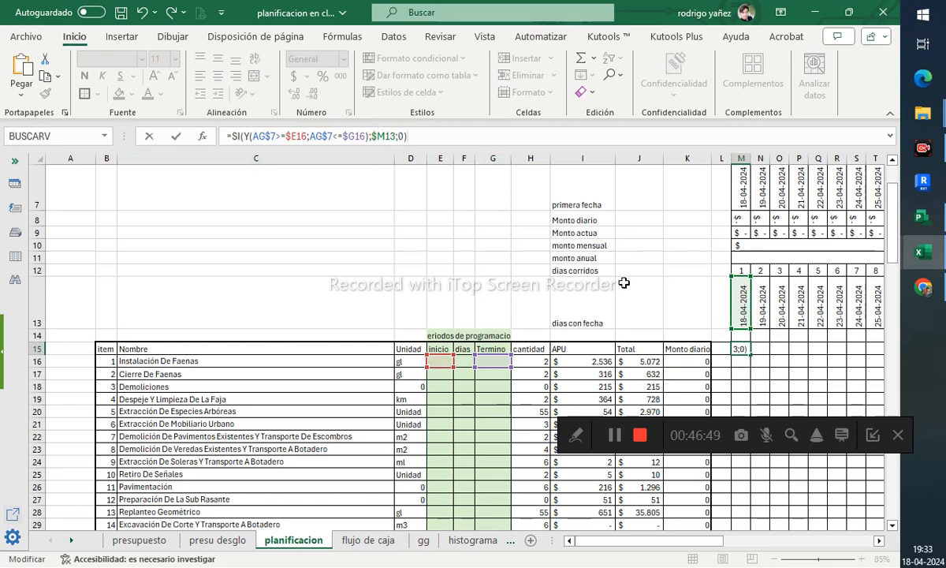
drag(593, 541, 732, 544)
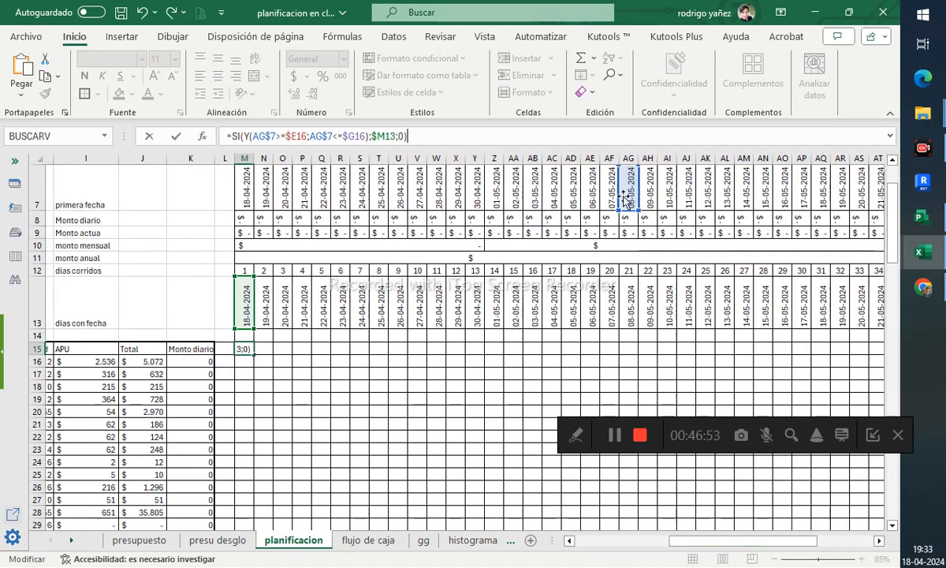
drag(624, 200, 244, 194)
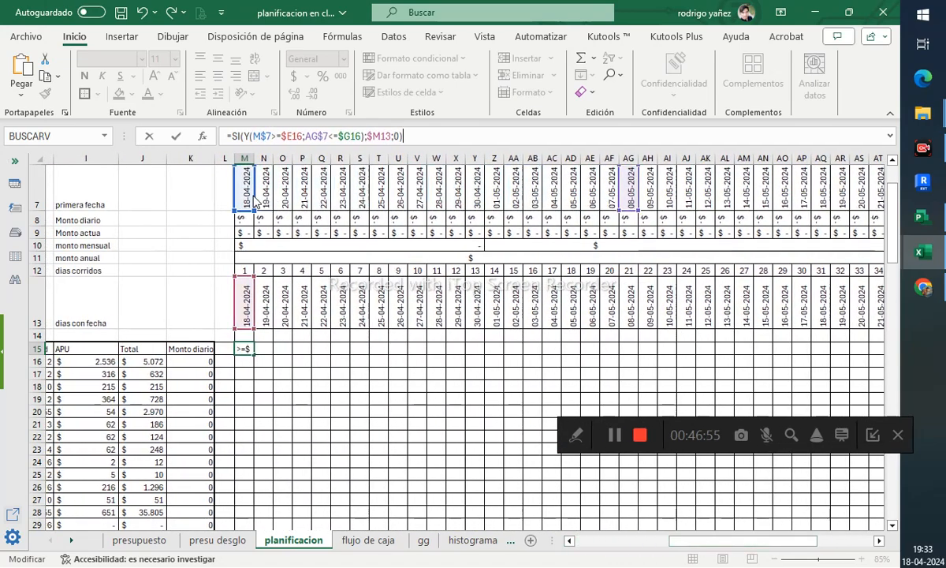
drag(621, 193, 245, 193)
drag(746, 545, 688, 544)
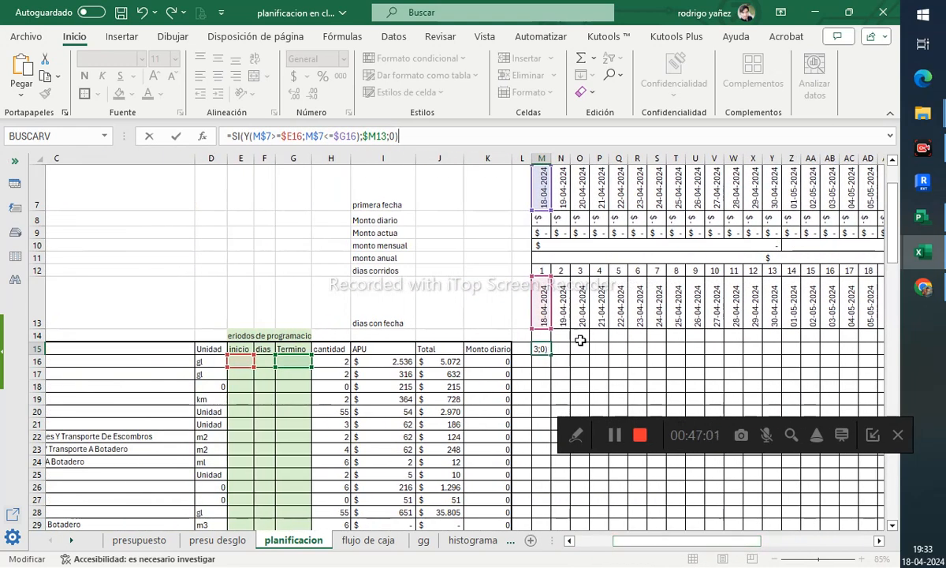
key(Return)
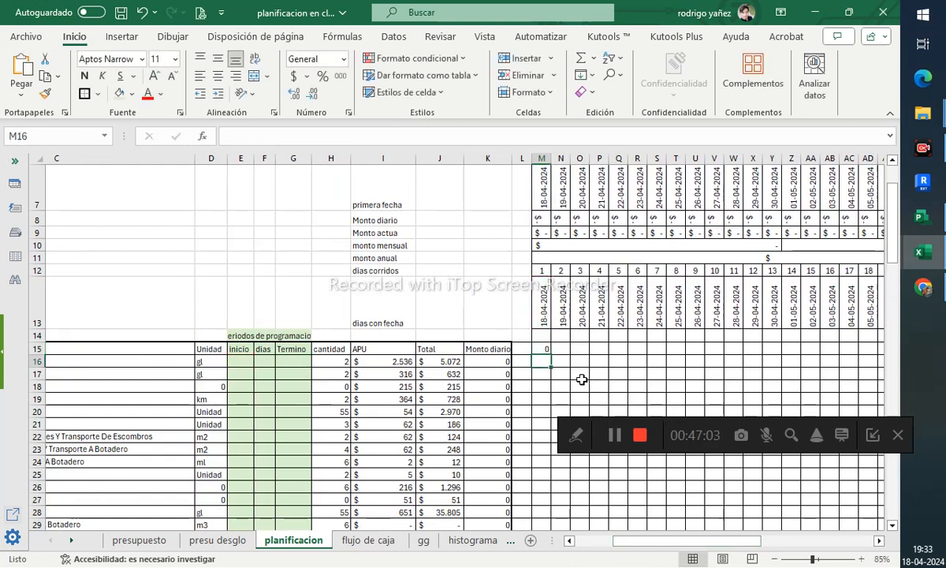
- Copy M15's formula down to M16
click(544, 349)
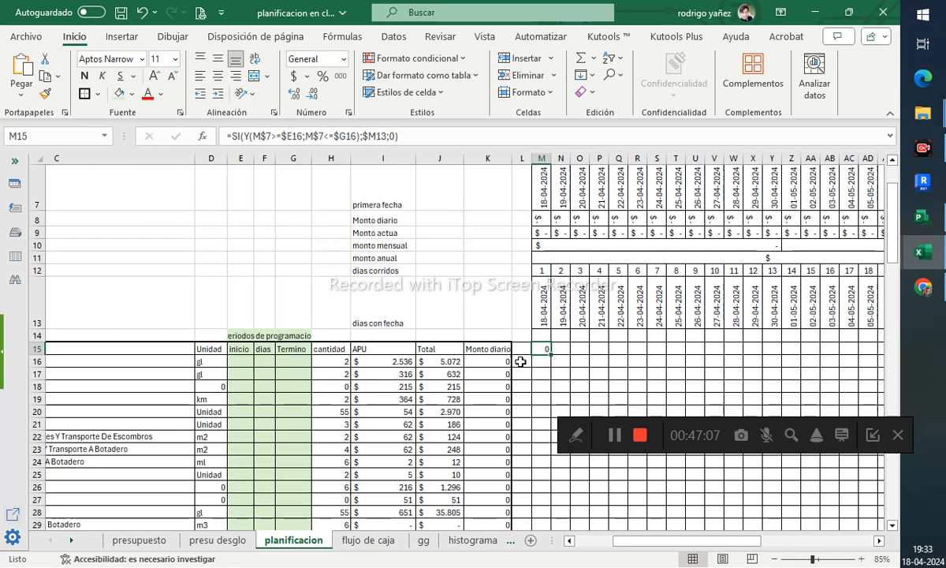
drag(554, 356, 555, 366)
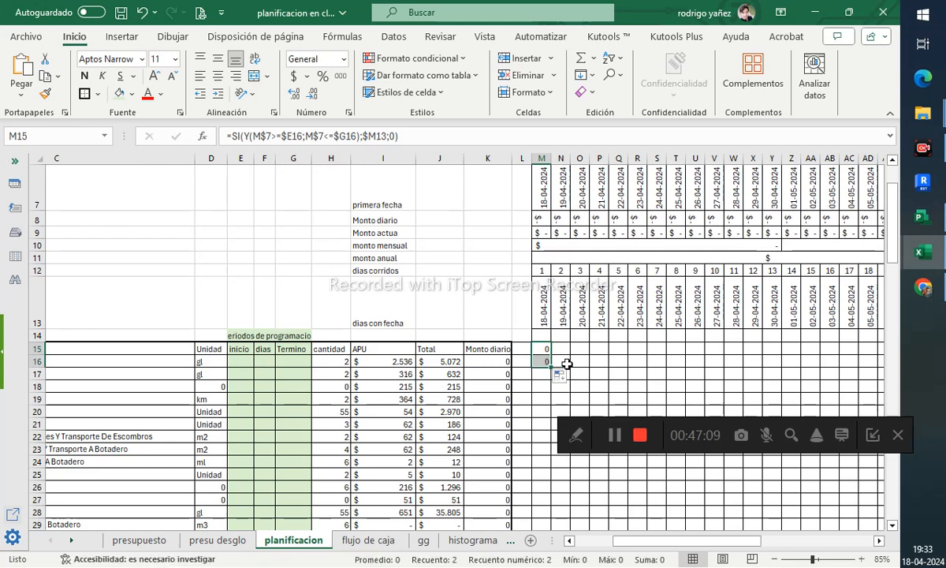
click(561, 362)
click(546, 363)
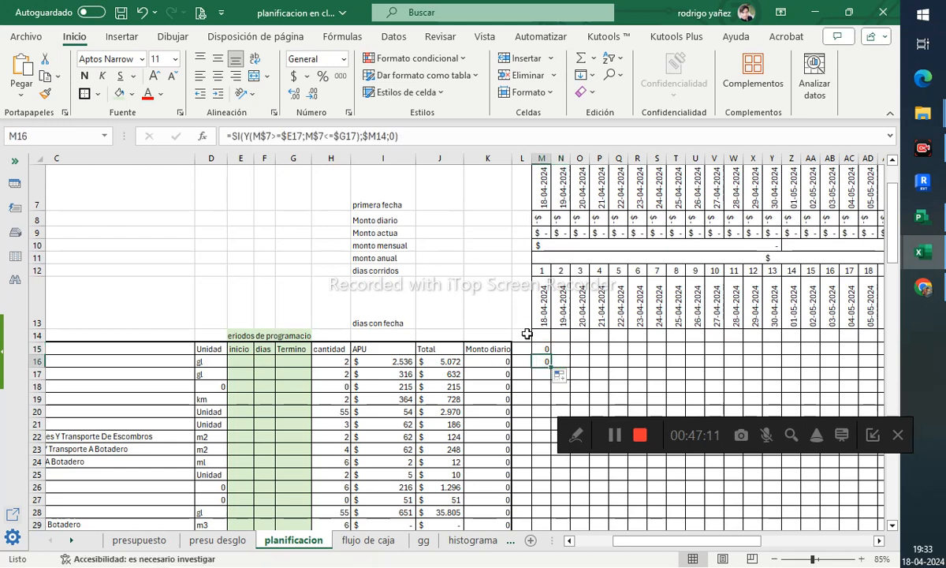
- Examine the cell references in the formulas of M15 and M16
click(791, 434)
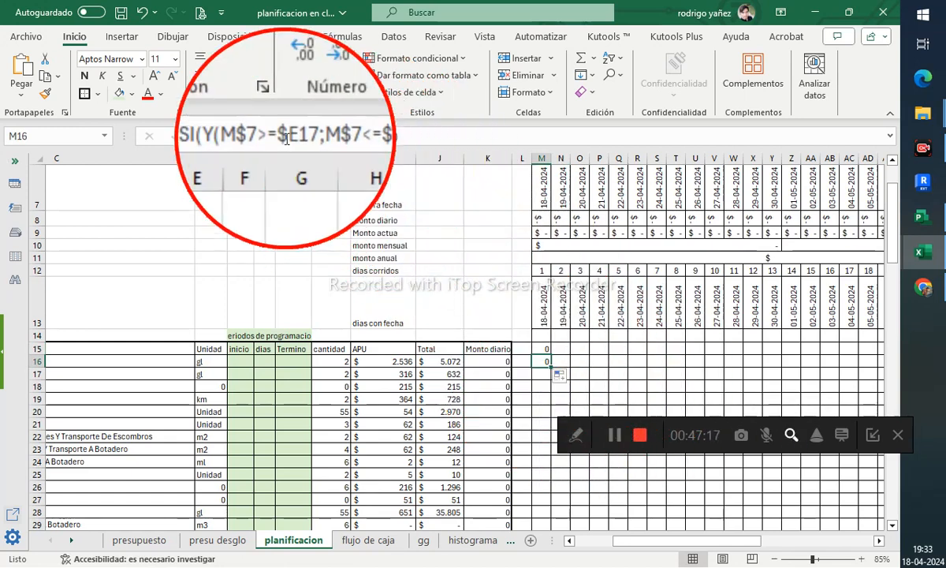
key(Up)
key(Down)
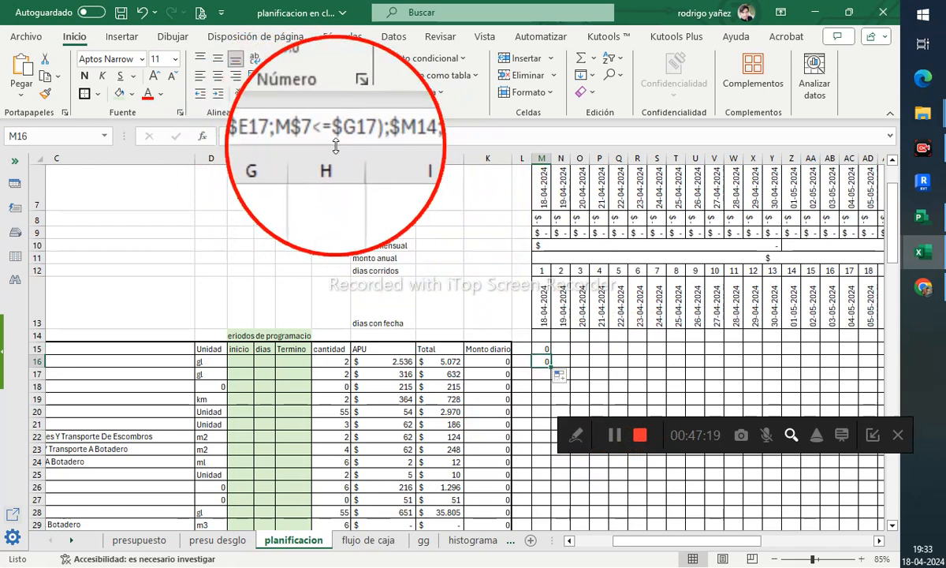
key(Up)
key(Down)
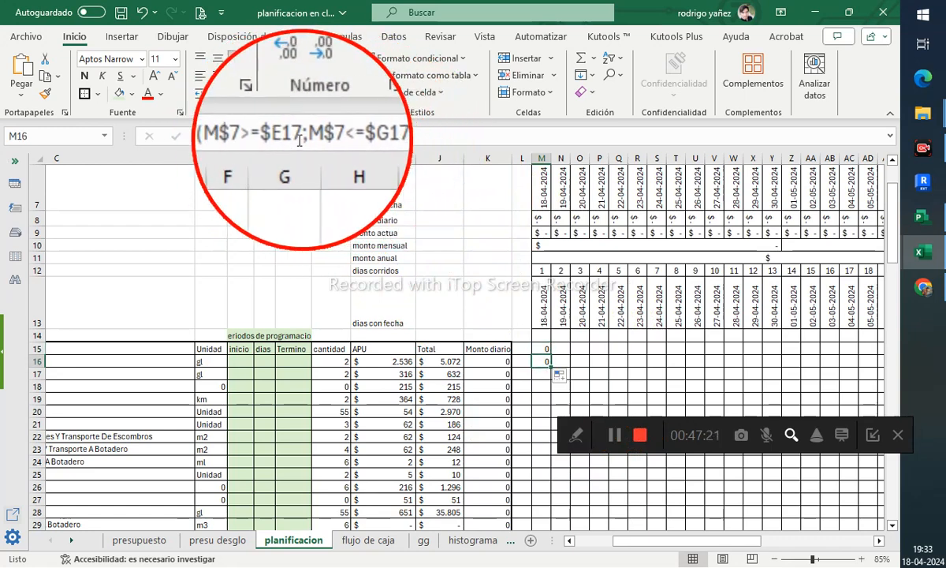
key(Down)
key(Up)
key(Up)
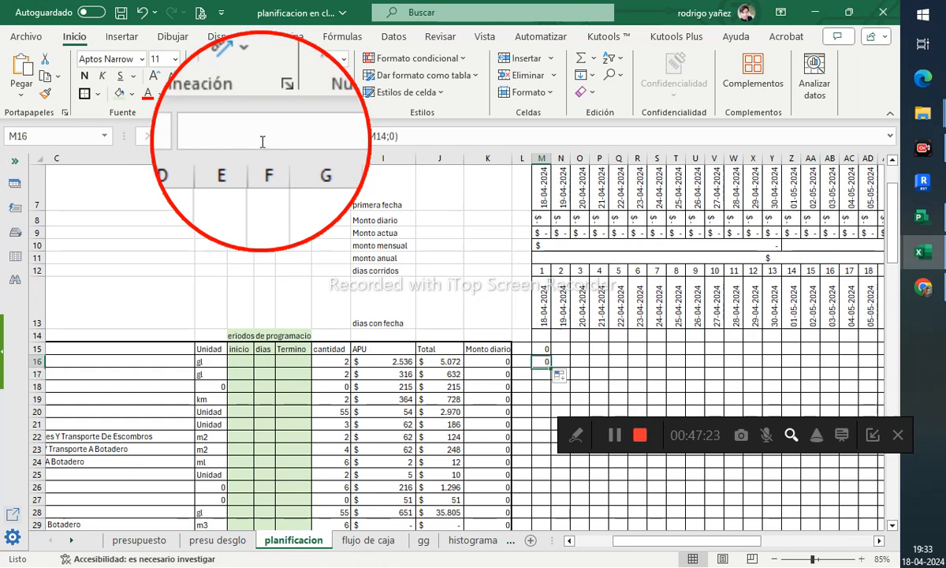
key(Down)
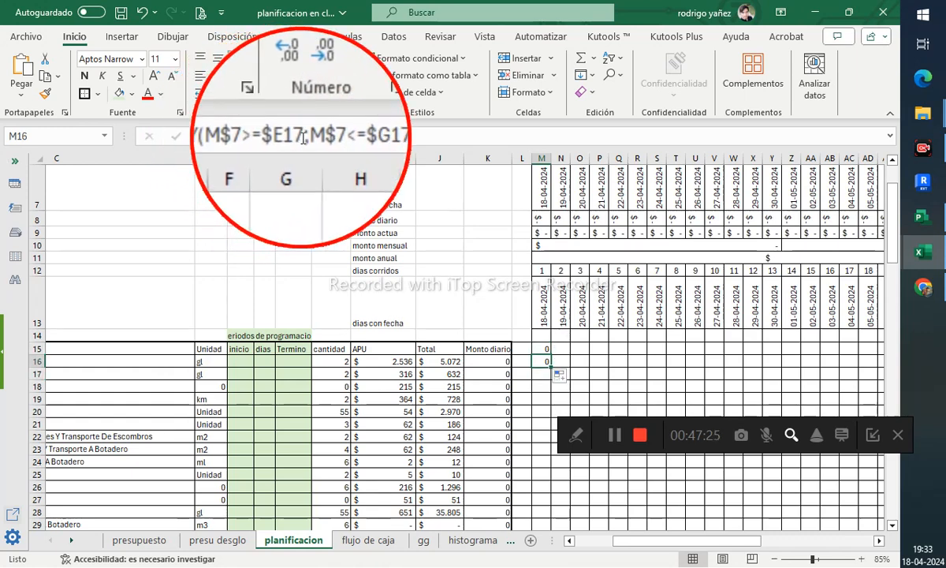
key(Up)
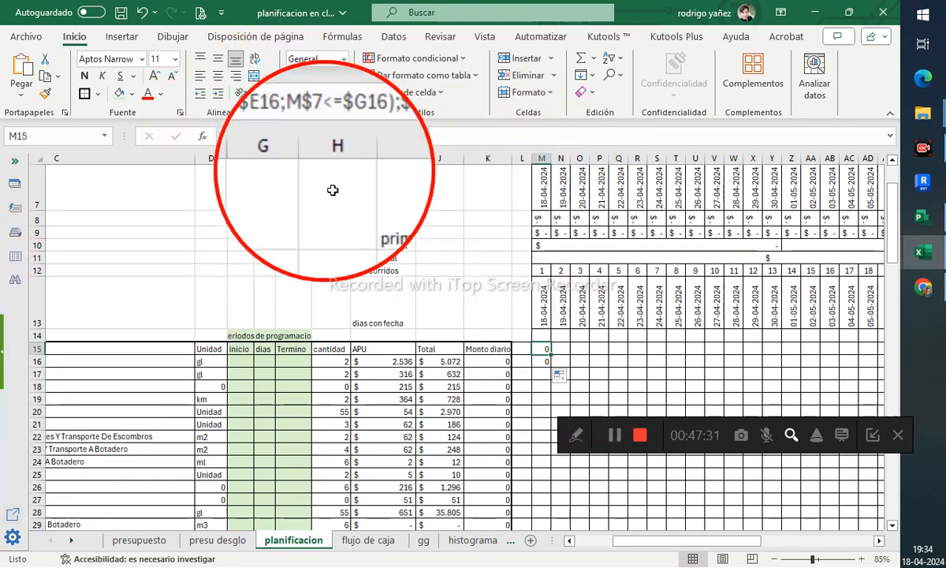
- Fill M15's formula across the timeline grid through BD57
mouse_move(551, 354)
mouse_down()
mouse_move(841, 352)
mouse_move(836, 527)
mouse_move(809, 81)
mouse_move(817, 309)
mouse_up()
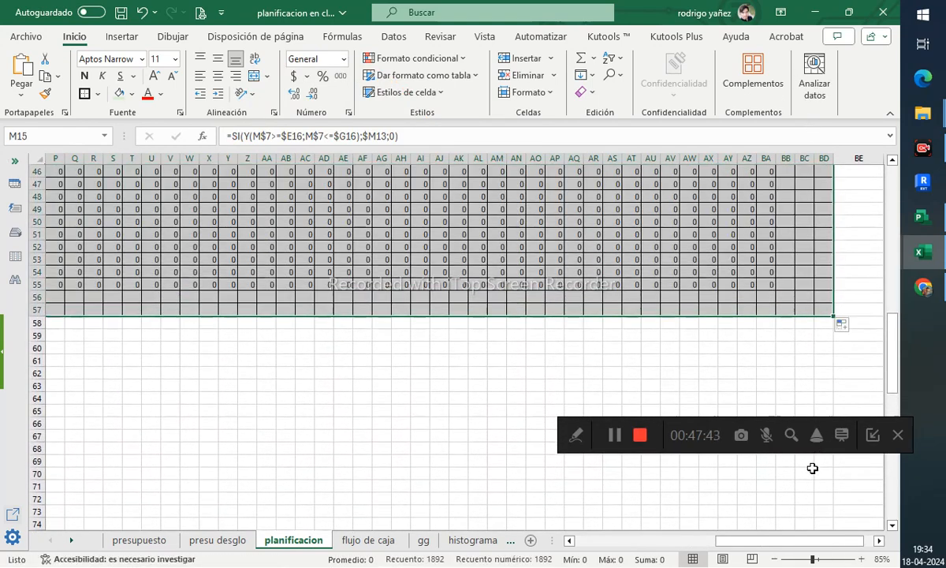
drag(813, 541, 729, 543)
scroll(638, 359, up, 11)
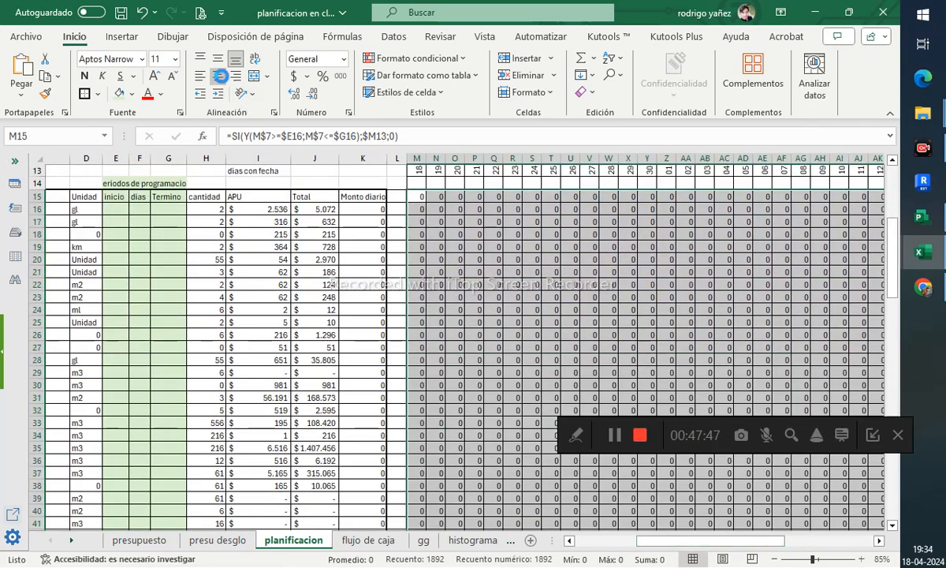
- Inspect the formulas in several filled timeline cells
click(474, 296)
scroll(466, 339, up, 3)
scroll(477, 358, down, 2)
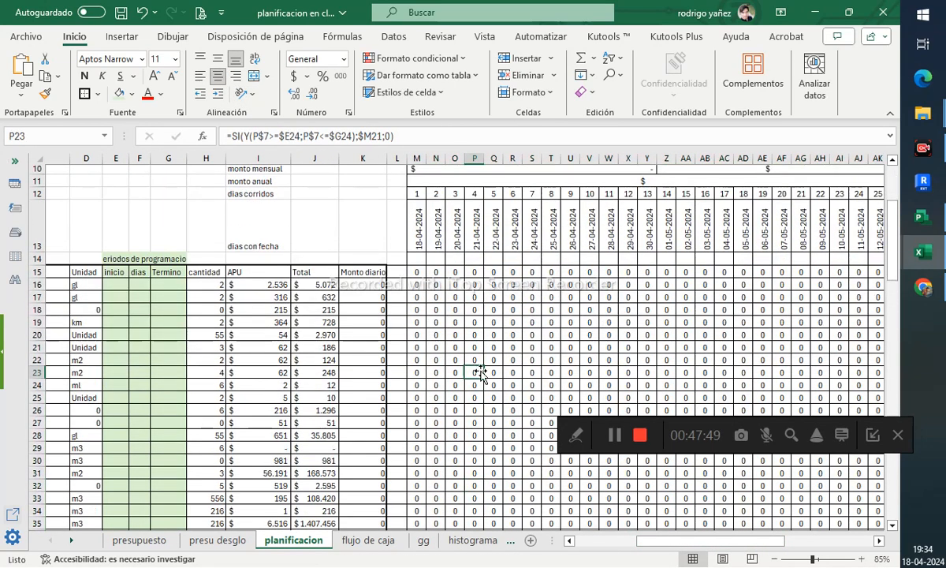
click(512, 322)
click(350, 136)
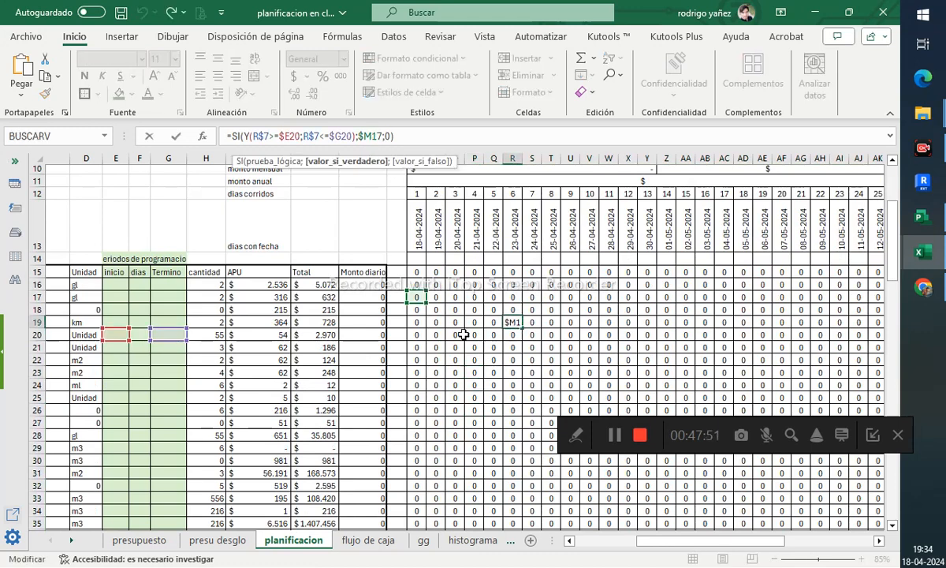
click(416, 284)
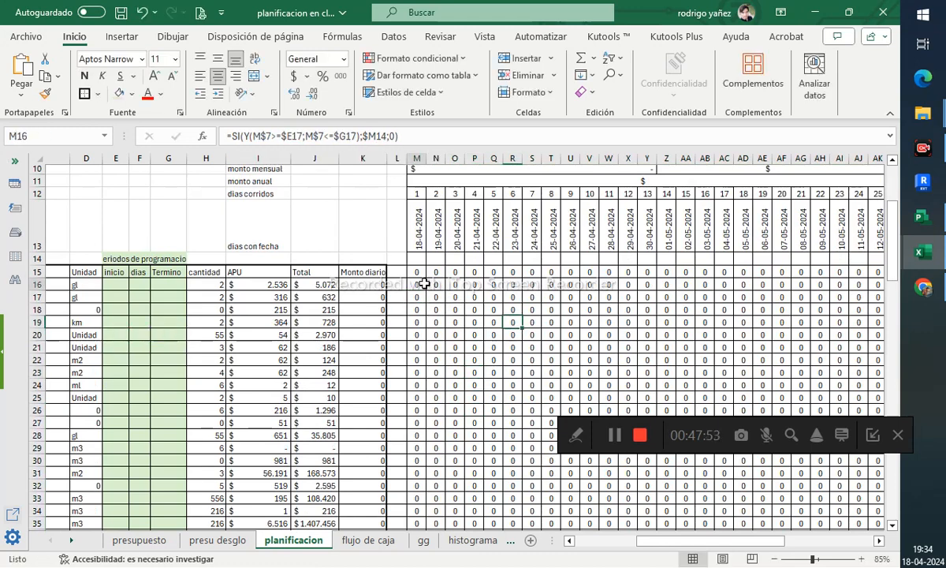
click(329, 137)
text(=)
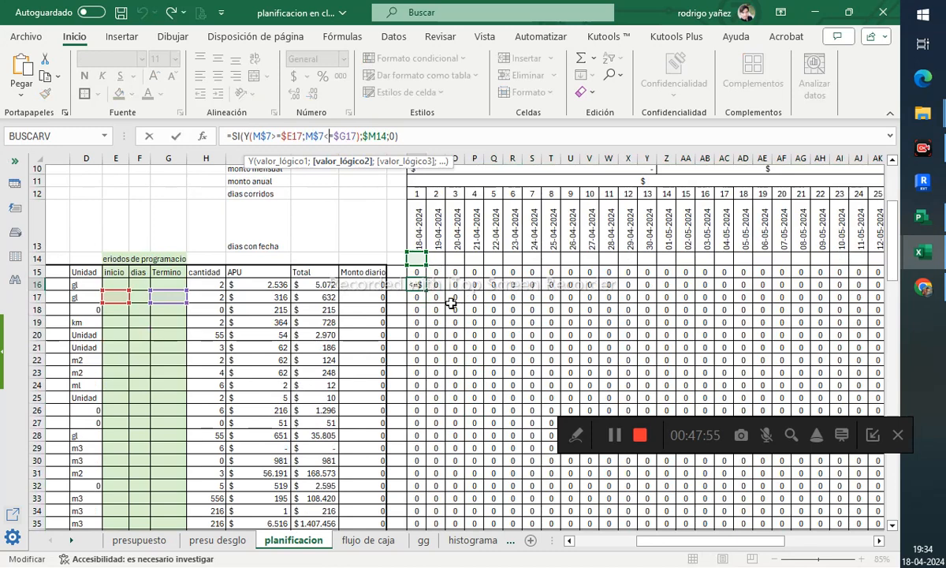
key(Escape)
click(420, 271)
click(318, 137)
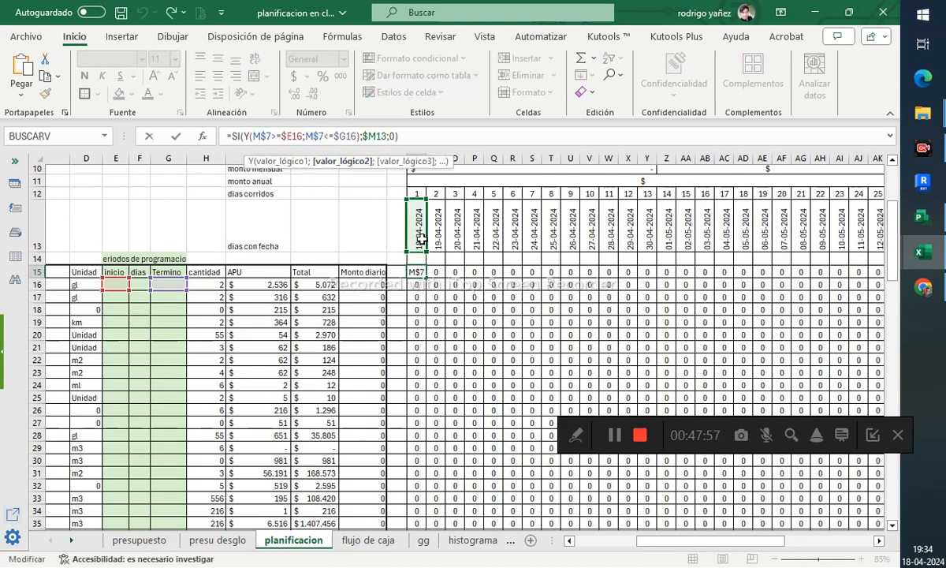
- Change the value reference in M15's formula to M$13
scroll(403, 271, up, 1)
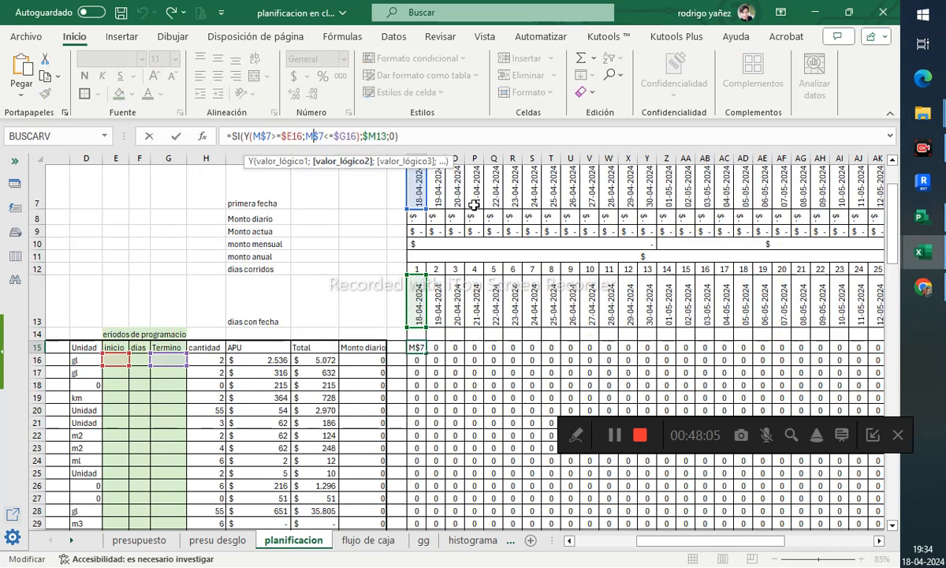
click(385, 135)
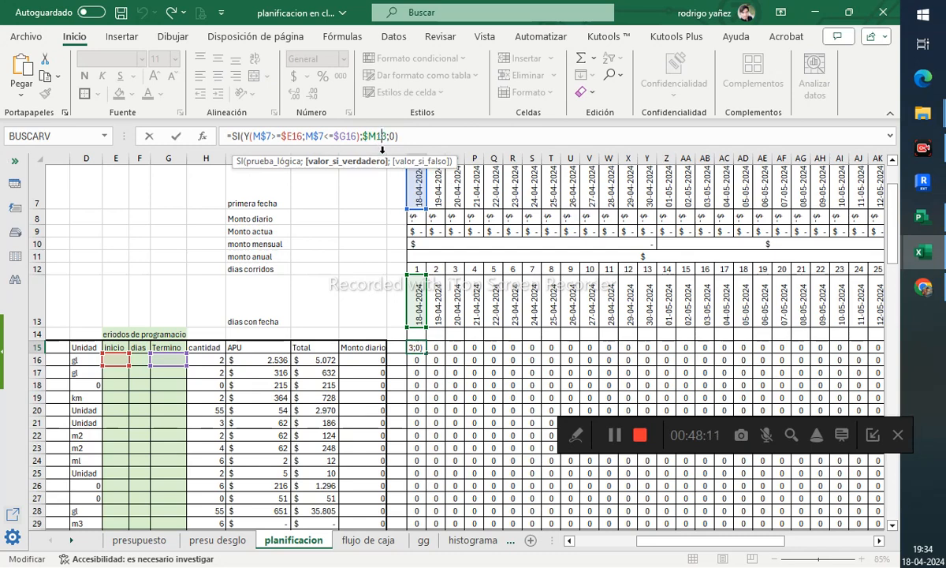
key(F4)
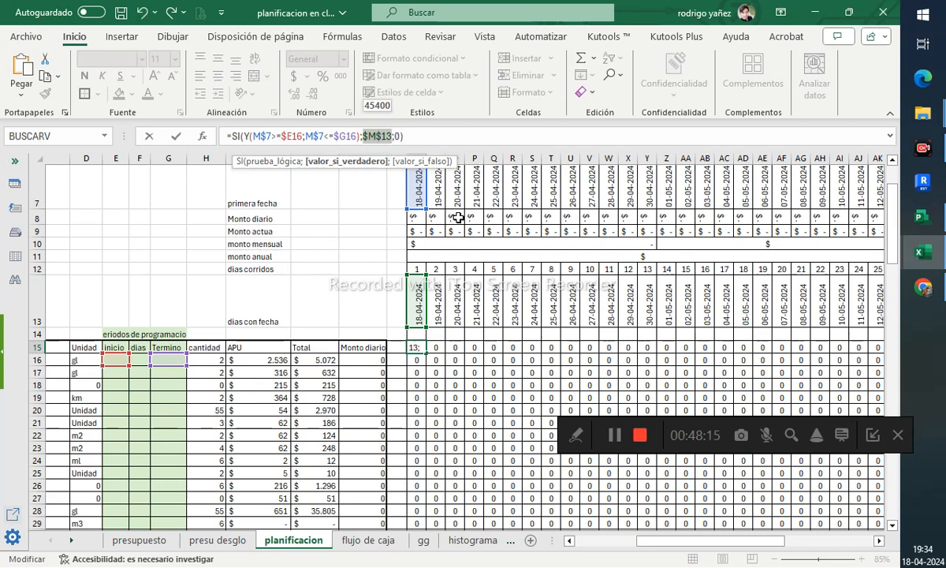
key(F4)
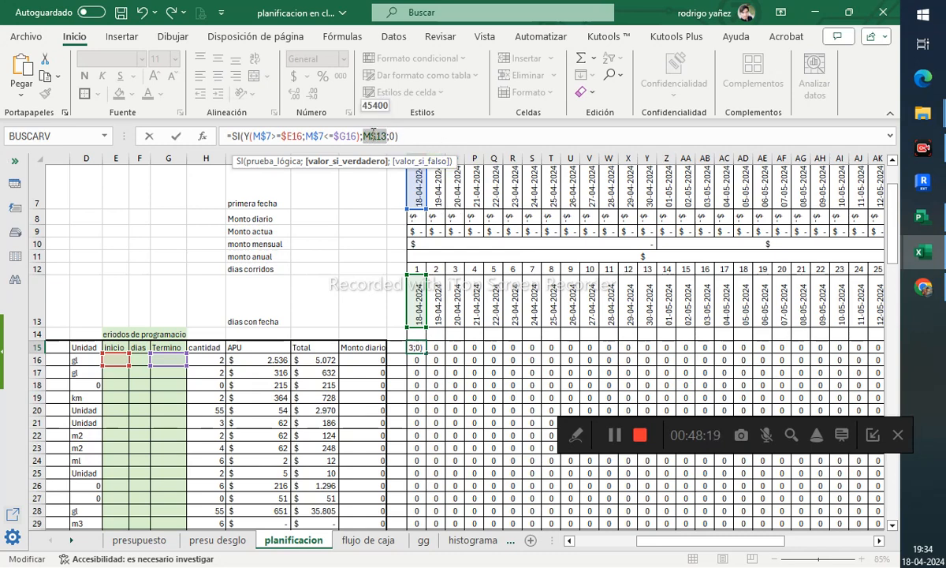
key(Return)
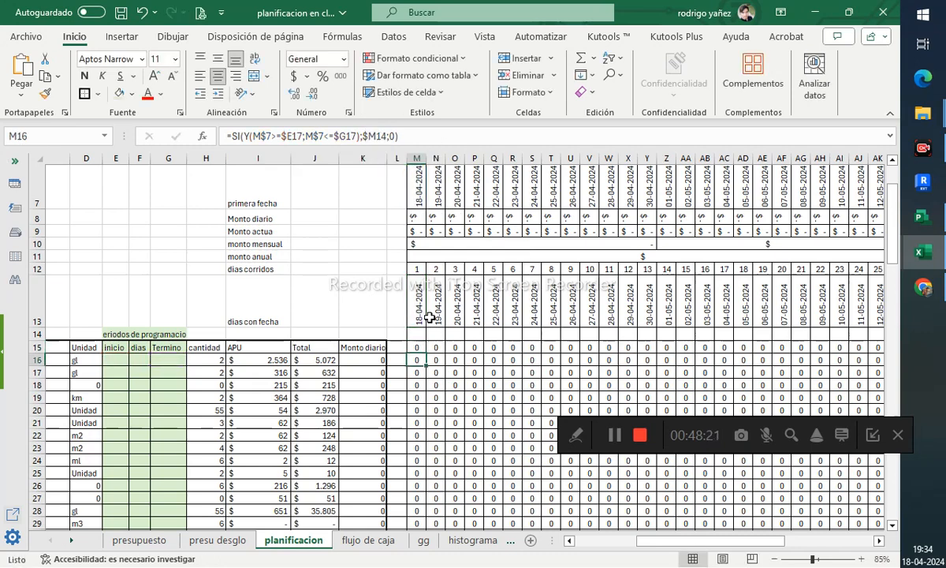
- Copy M15's corrected formula down a few rows and check the copied references
click(427, 320)
click(421, 350)
drag(427, 353, 425, 429)
click(421, 374)
click(359, 139)
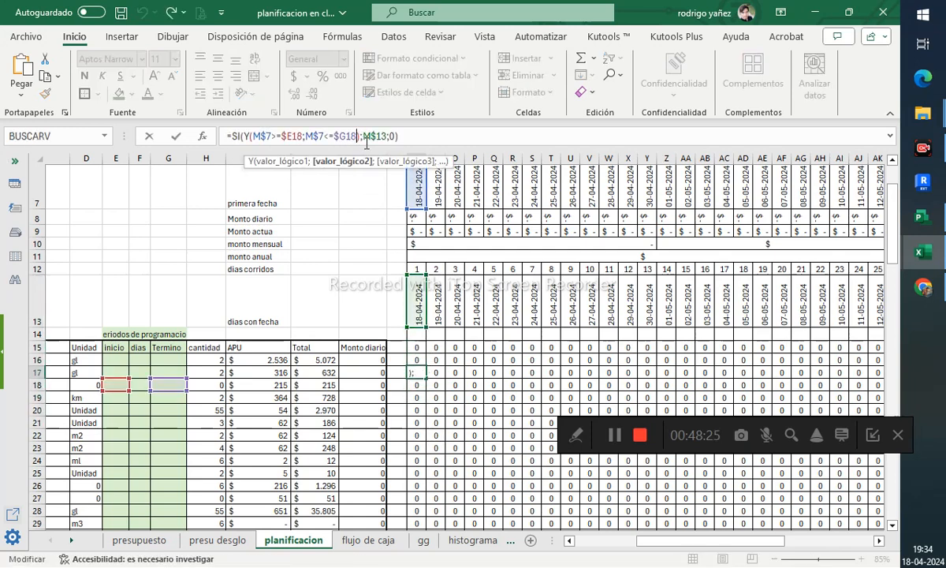
key(Return)
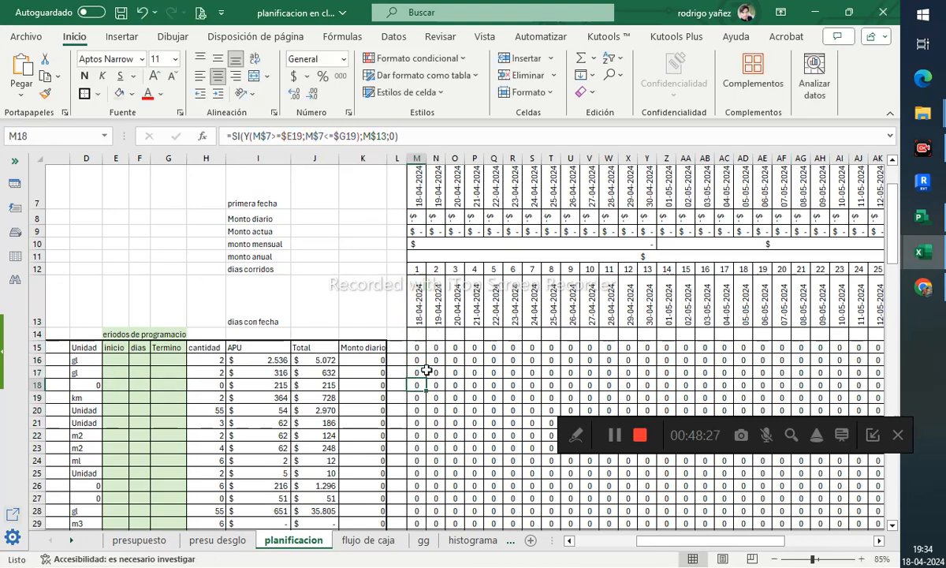
- Refill the timeline grid M15:BD57 with the corrected formula from M15
click(419, 350)
drag(428, 357, 838, 512)
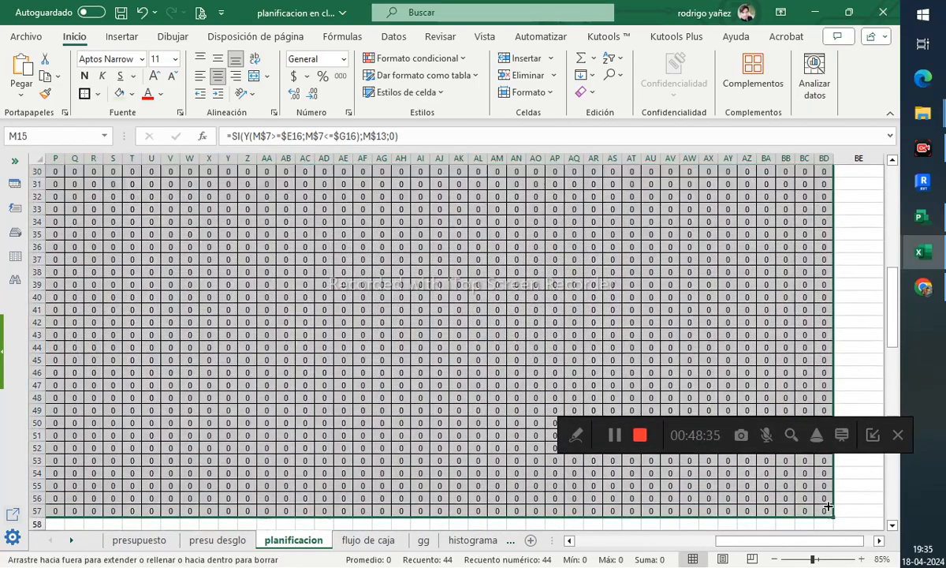
scroll(613, 342, up, 8)
drag(750, 542, 666, 541)
click(481, 376)
click(459, 385)
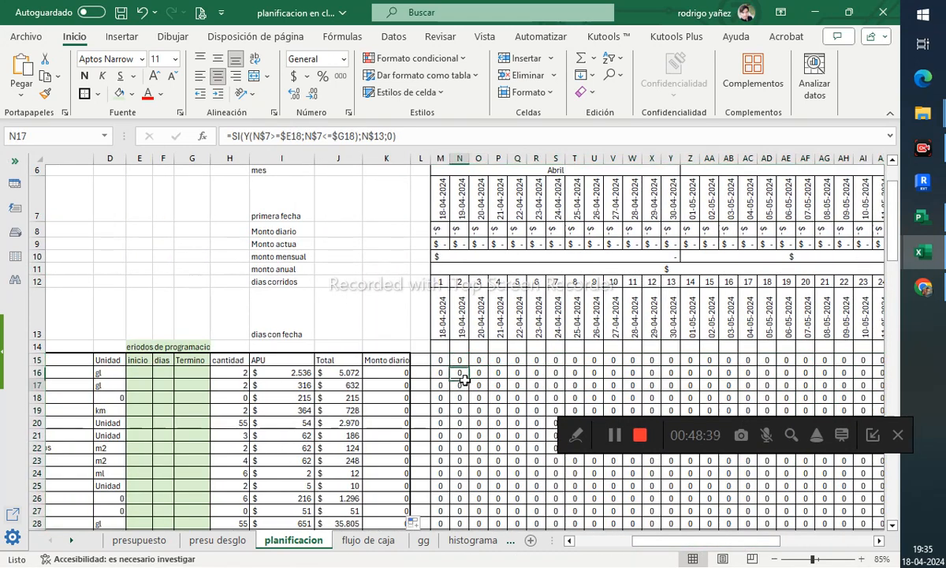
- Enter the first item's start date as 18-04-2024 and its duration as 5 days
click(350, 136)
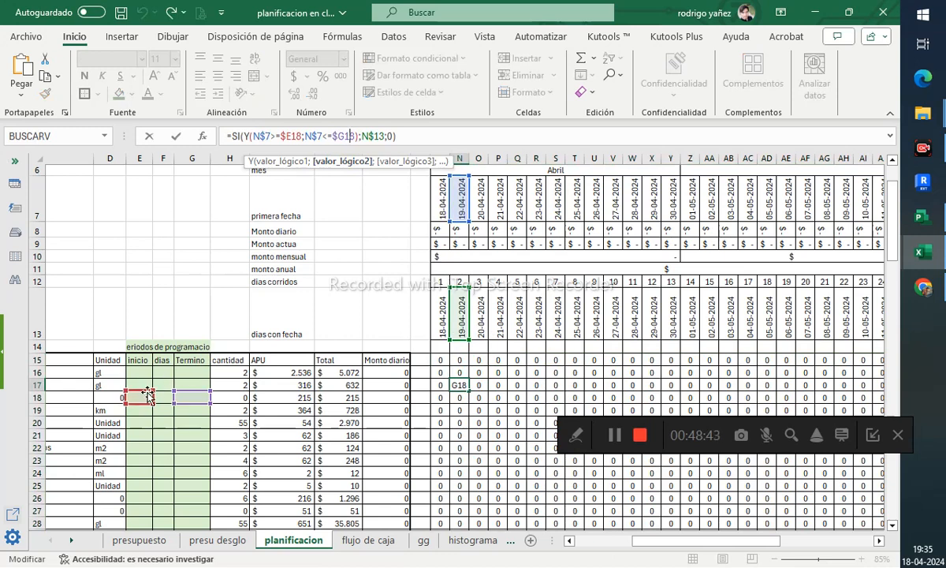
key(Escape)
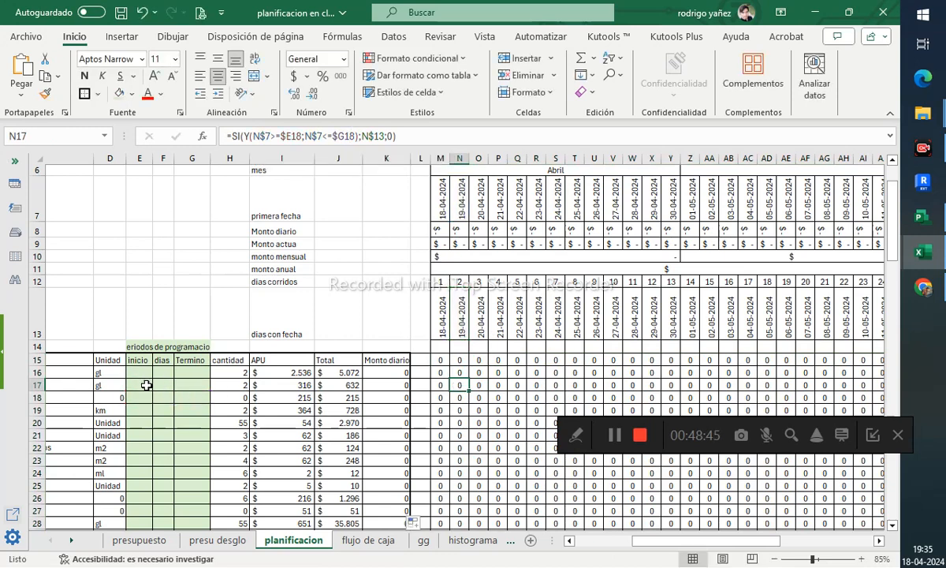
click(140, 373)
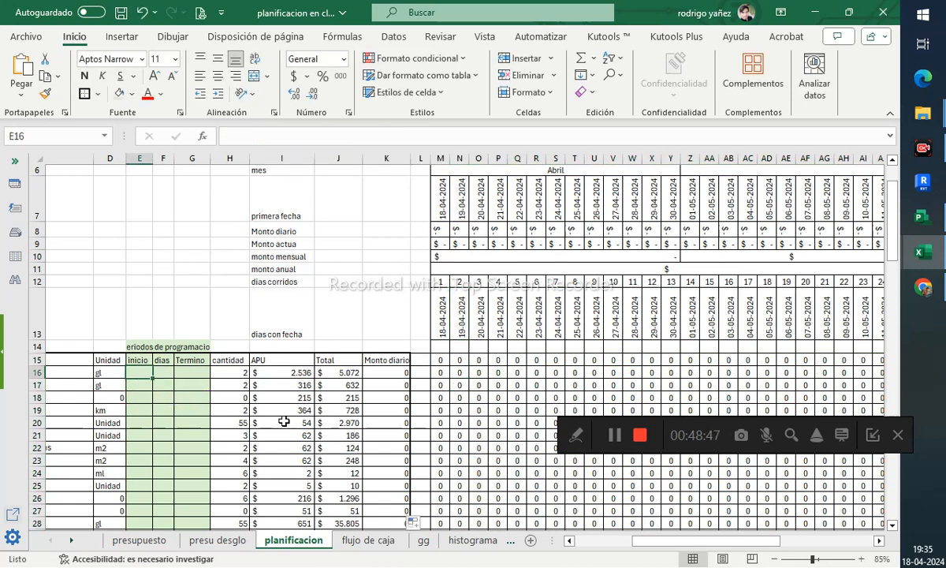
text(18-04-2024)
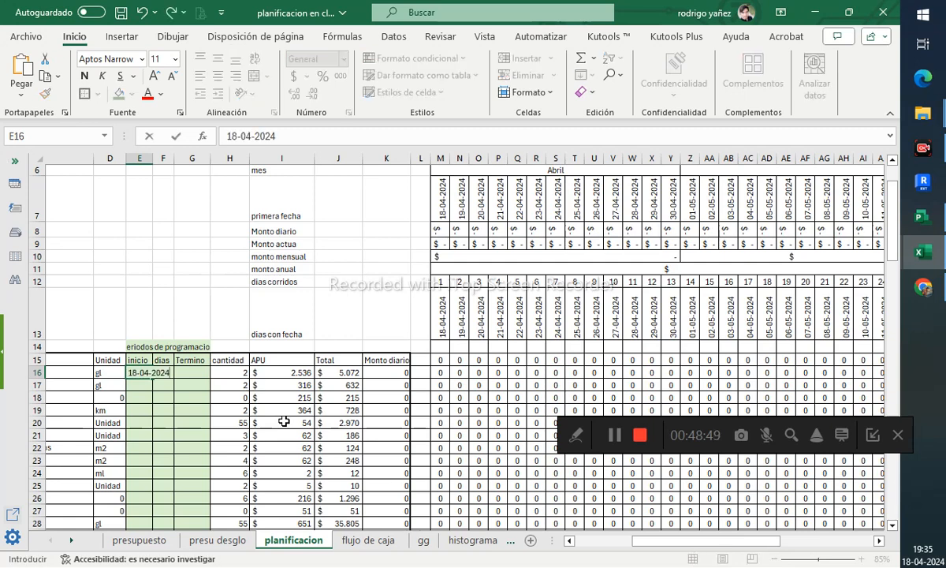
key(Tab)
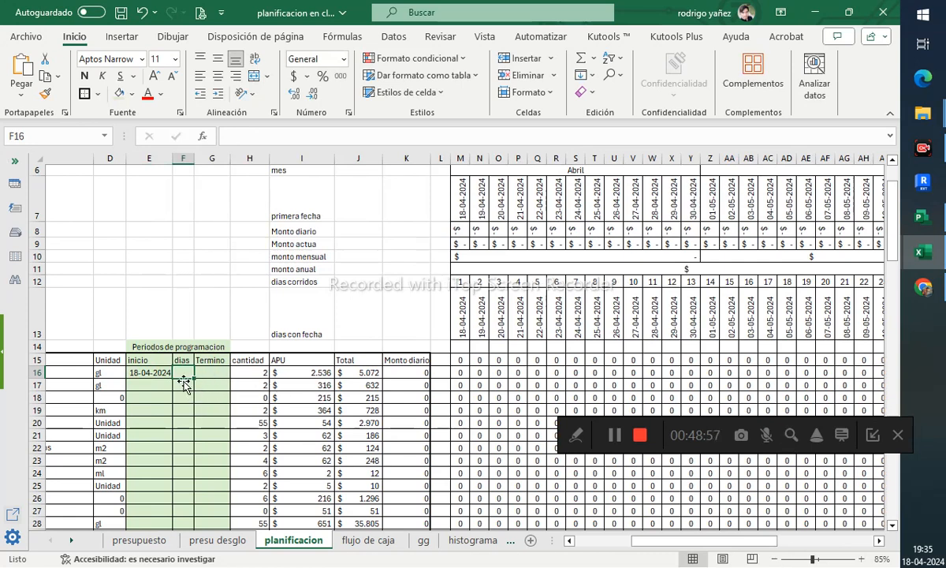
text(5)
key(Tab)
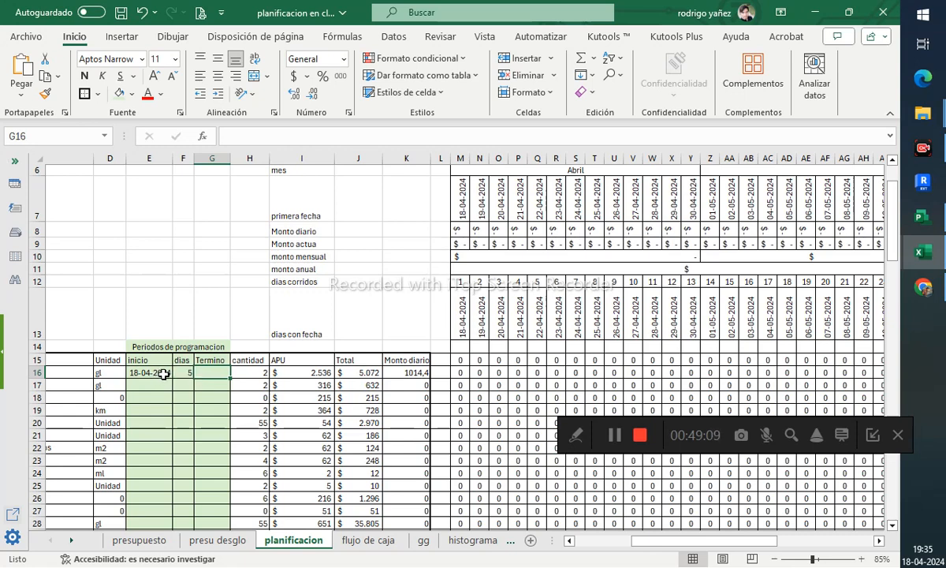
- Set the first item's end date to its start date plus its days (E16+F16)
text(=)
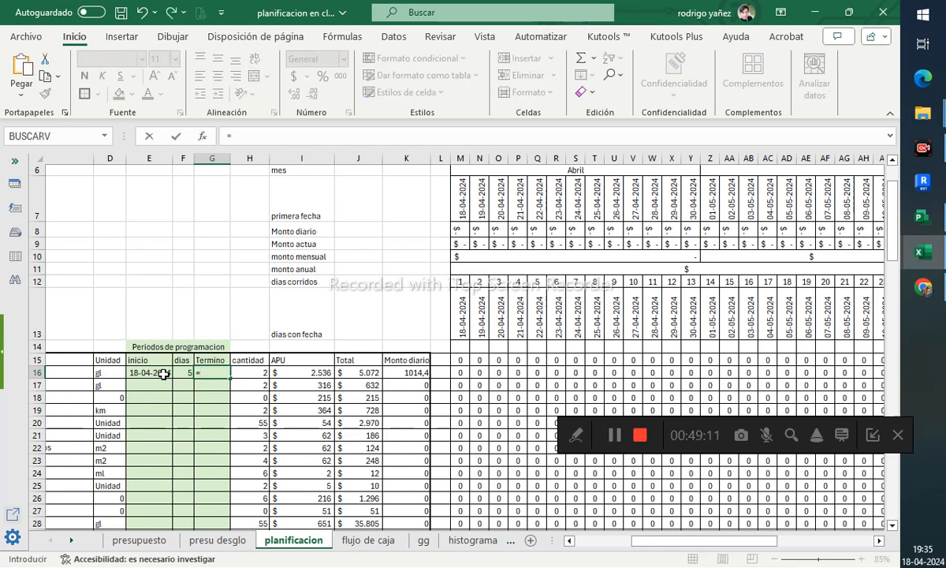
click(163, 375)
text(+)
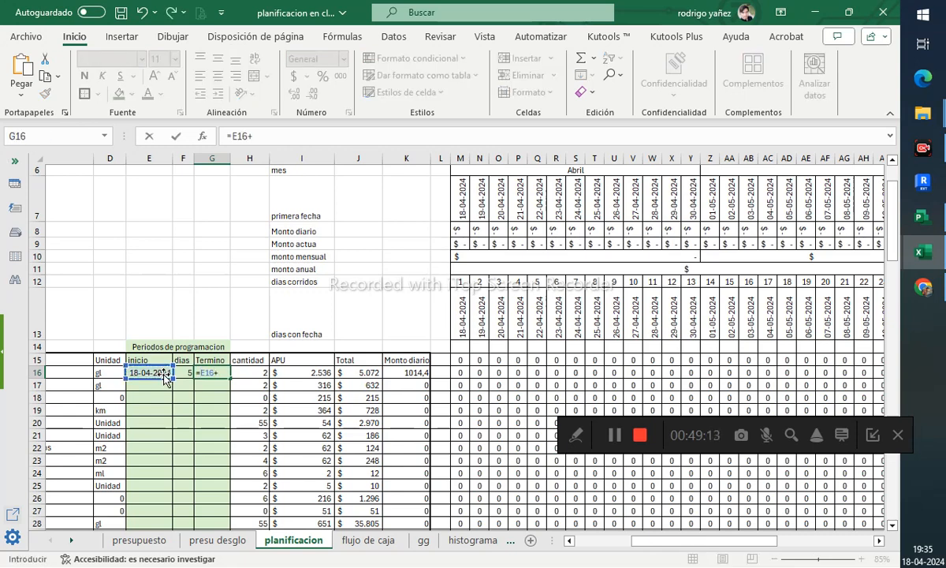
click(183, 372)
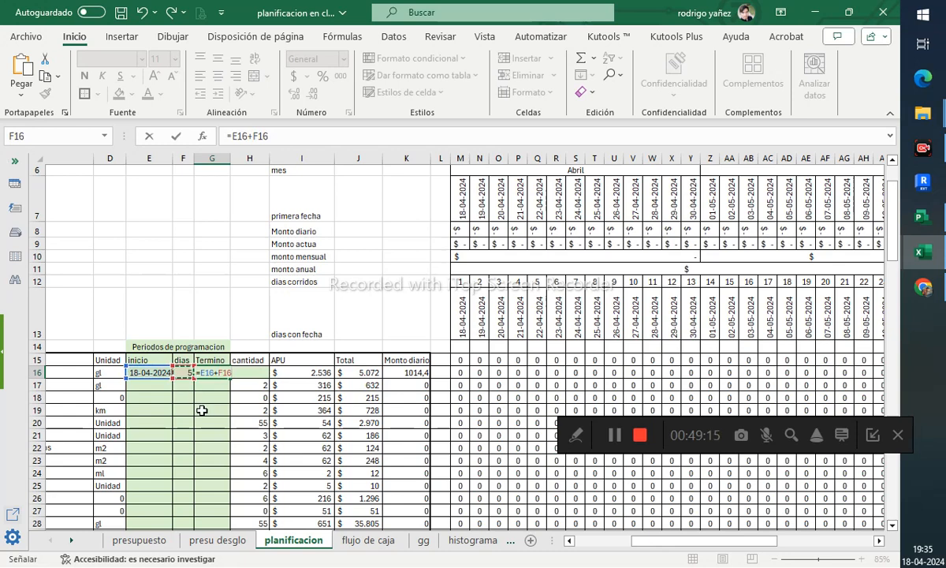
key(Return)
- Autofit the worksheet's column widths so the timeline values display fully
drag(473, 360, 568, 367)
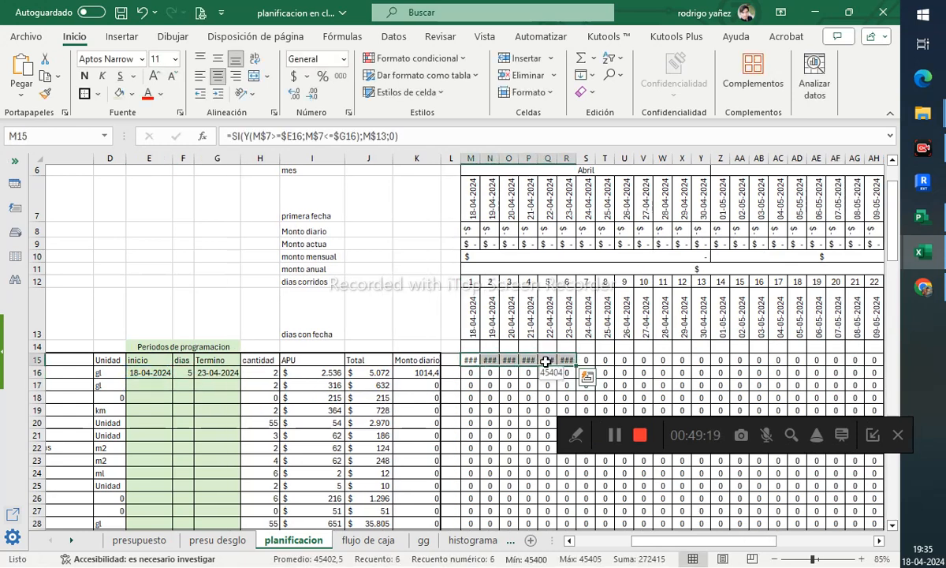
click(546, 361)
drag(473, 361, 559, 361)
drag(469, 158, 564, 157)
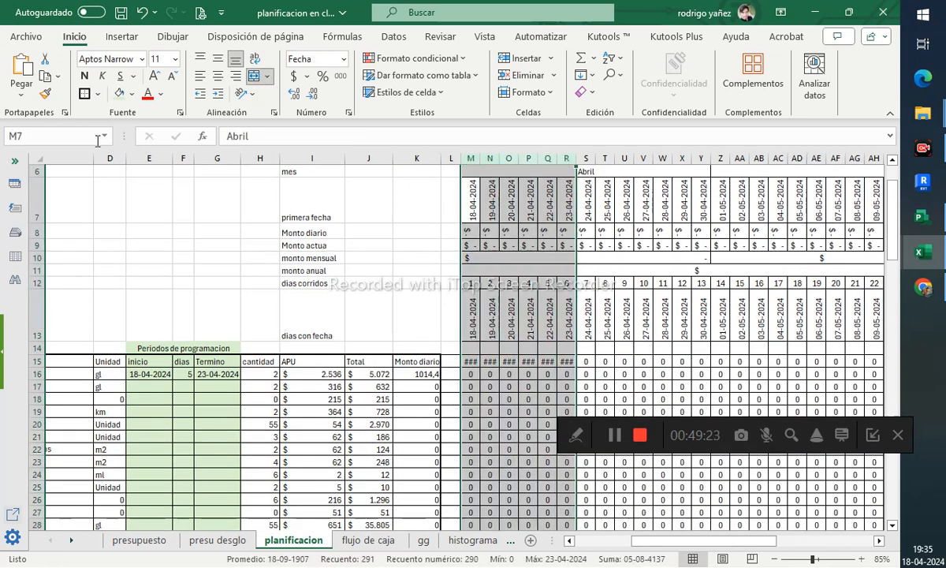
click(42, 158)
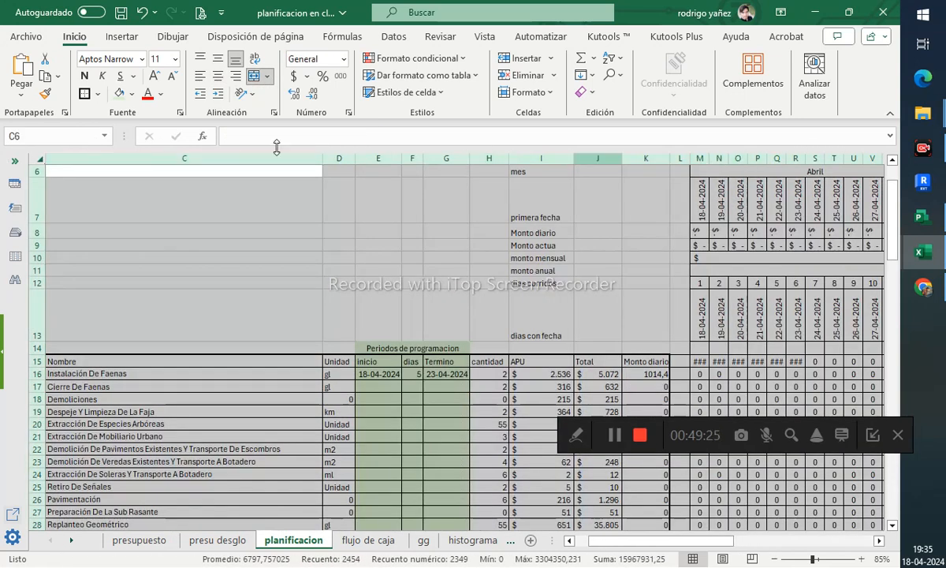
double_click(328, 154)
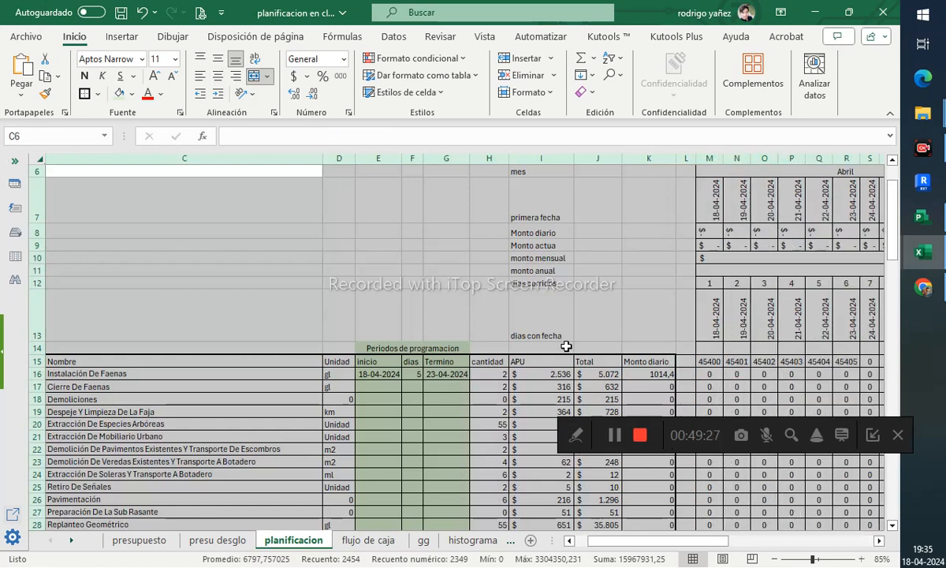
- Apply accounting number format to the timeline grid M15:BD57
drag(665, 546, 797, 543)
click(570, 359)
click(520, 361)
scroll(728, 422, down, 12)
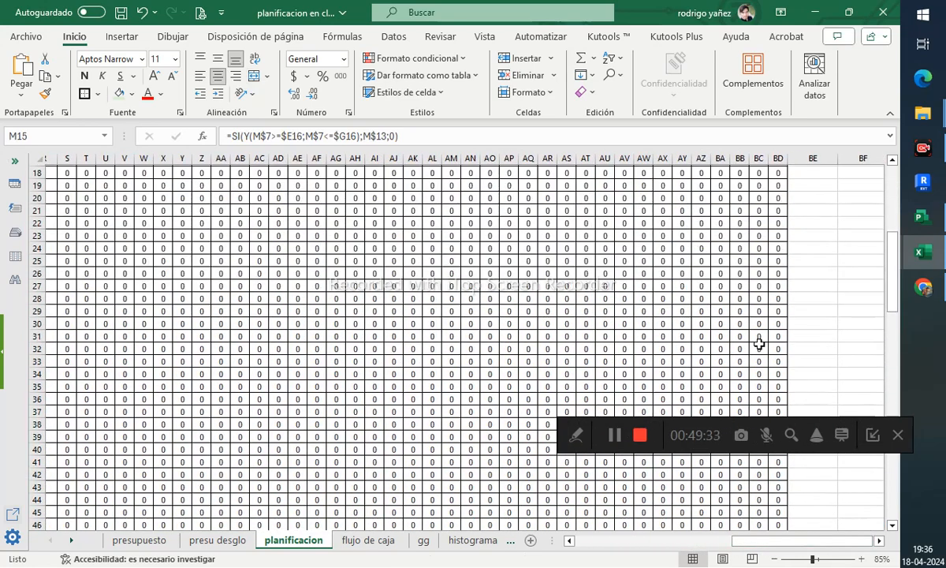
key(ctrl+shift+End)
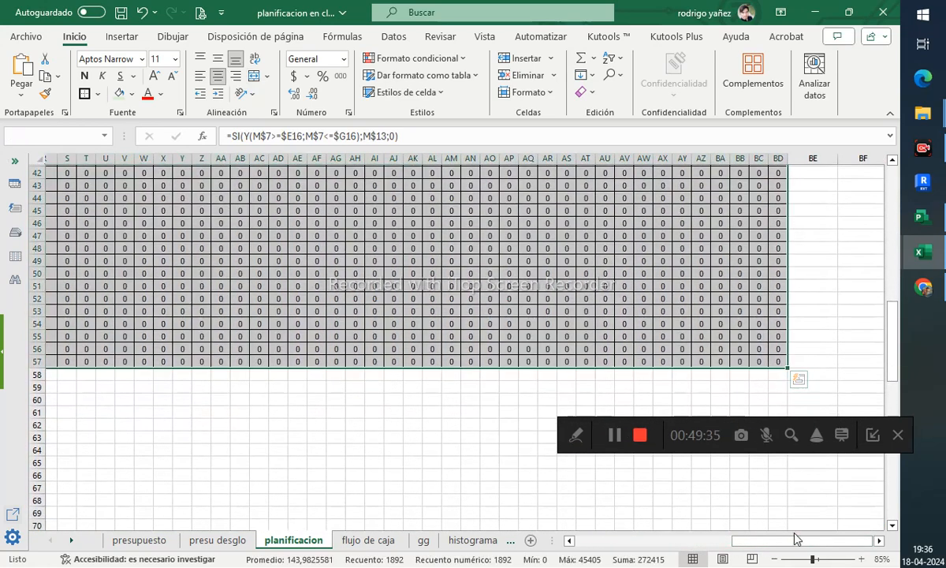
drag(796, 540, 712, 540)
scroll(514, 338, up, 9)
scroll(514, 338, up, 1)
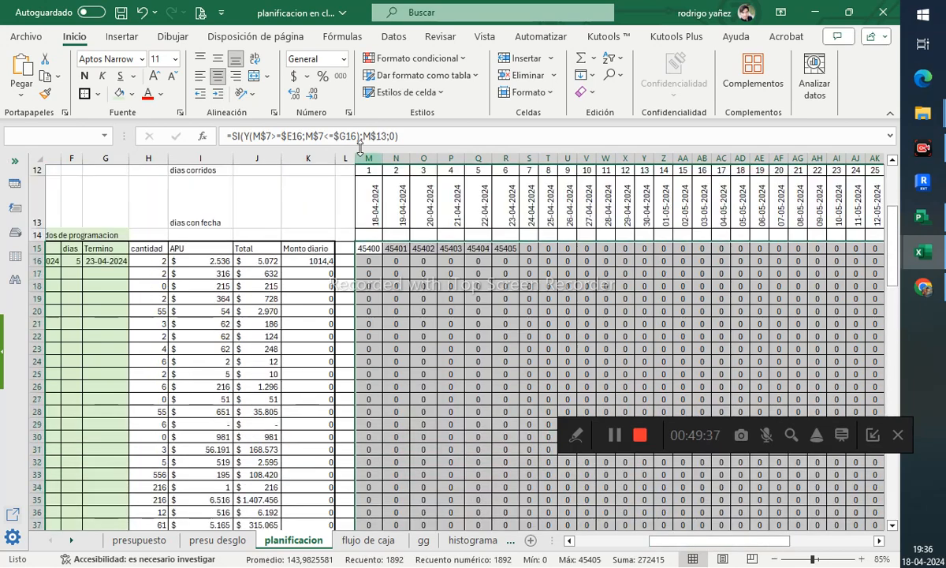
click(294, 75)
- Check the formulas and values in the first timeline cells of row 15
click(485, 348)
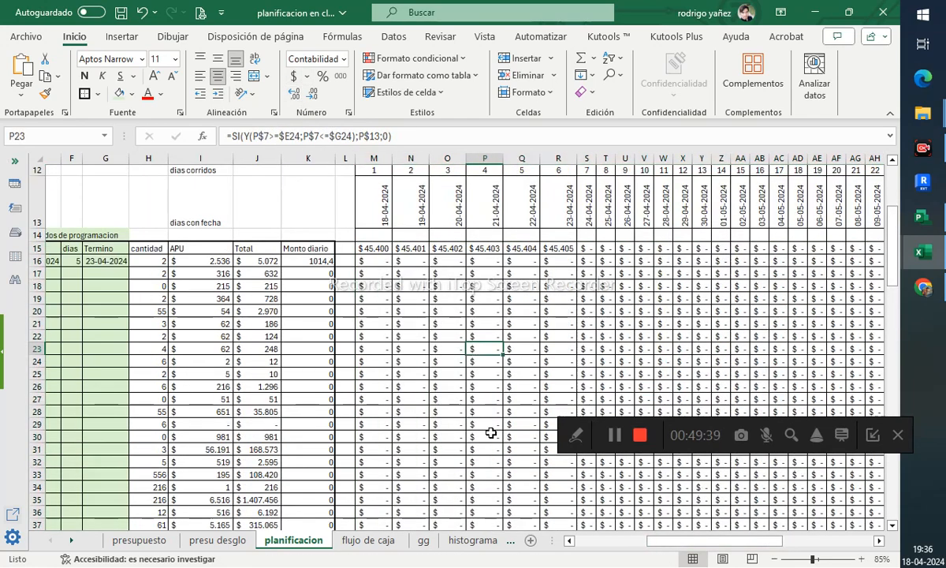
scroll(496, 404, up, 1)
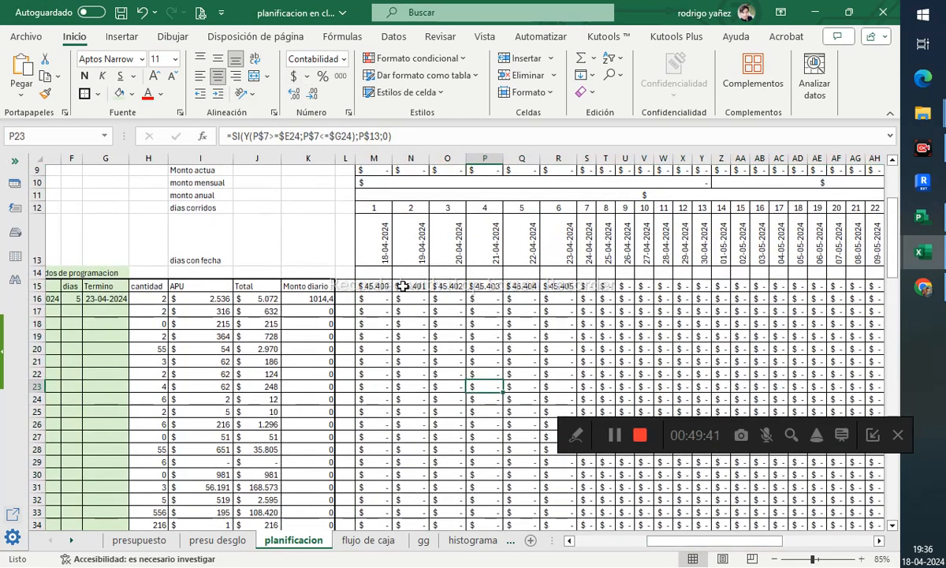
drag(371, 286, 553, 286)
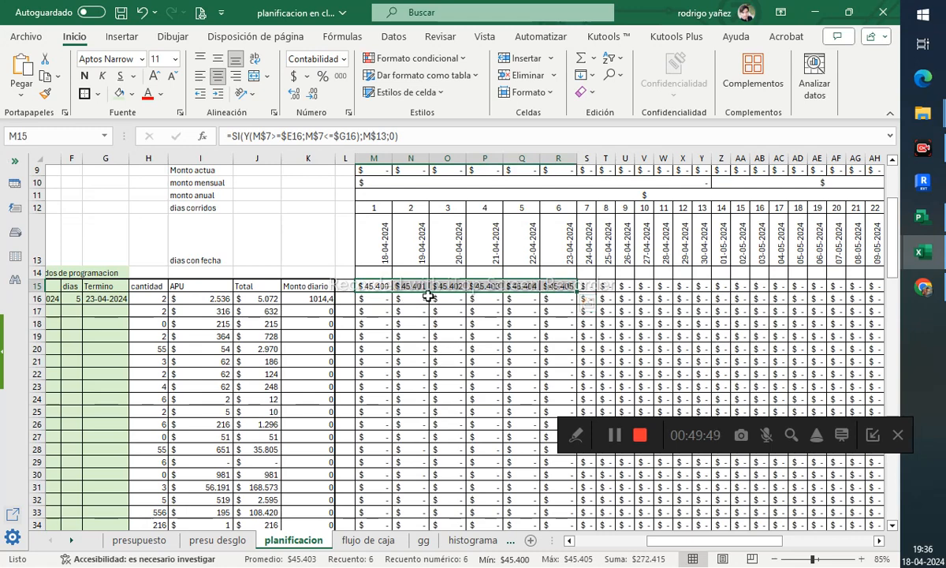
click(374, 285)
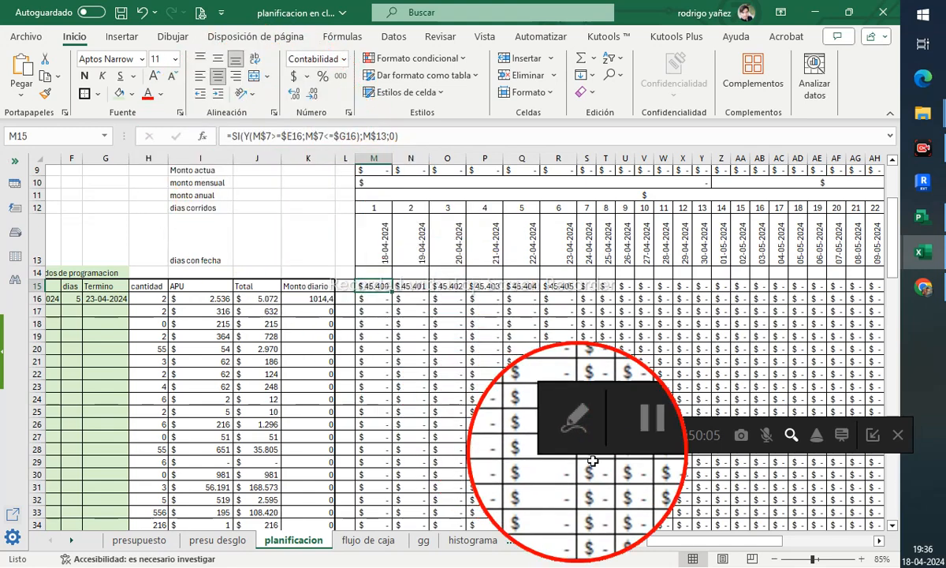
key(Escape)
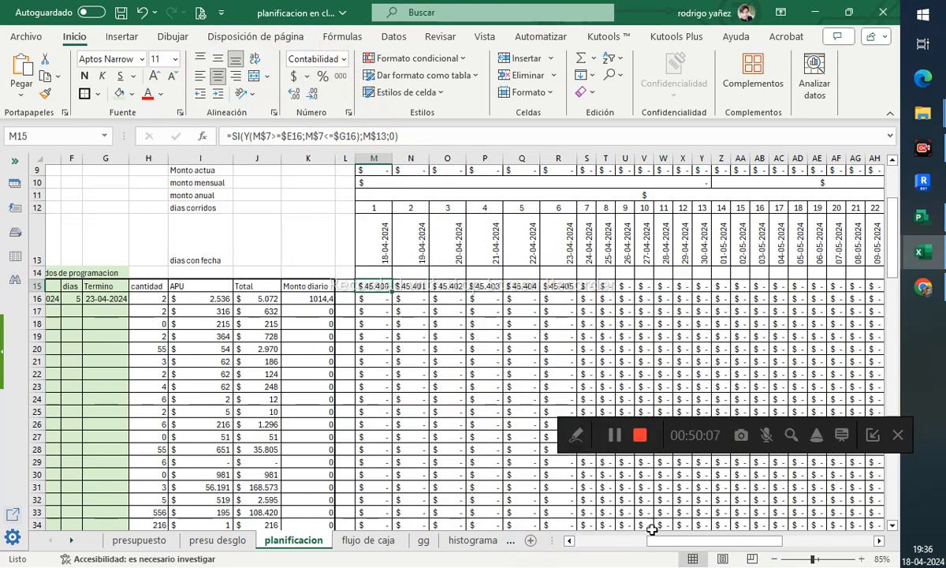
drag(652, 530, 630, 530)
scroll(514, 284, up, 1)
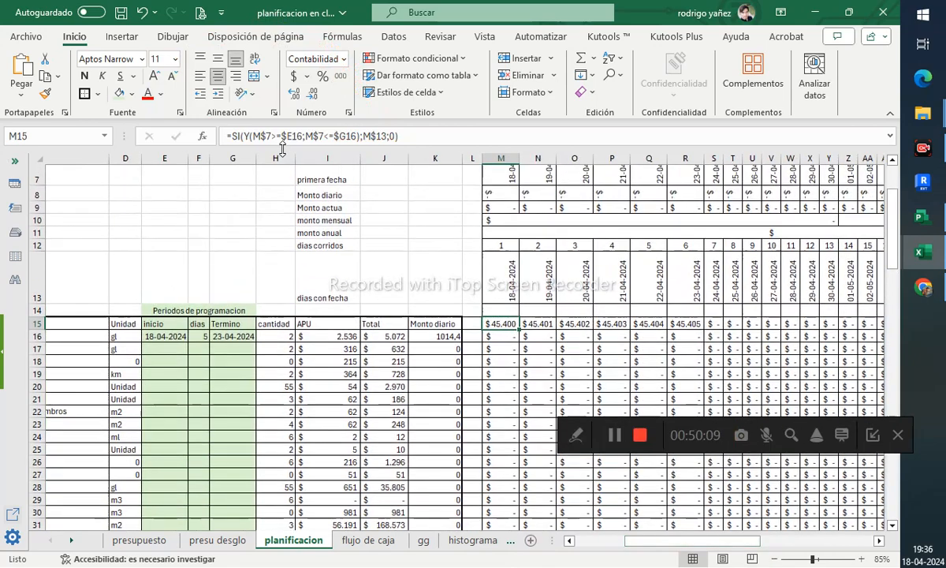
- Change the start-date comparison in M15's formula to M$7>$E16
click(281, 144)
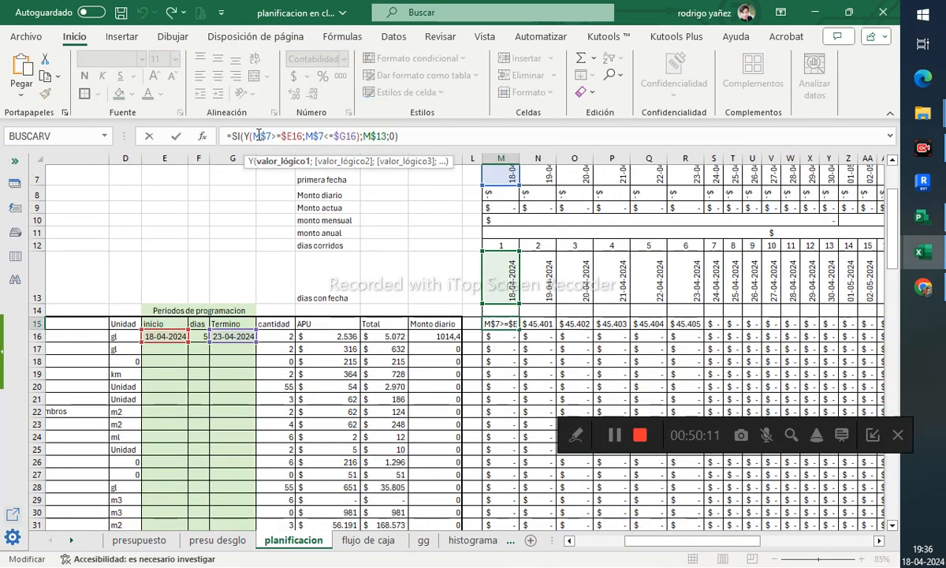
scroll(497, 221, up, 1)
scroll(505, 197, down, 1)
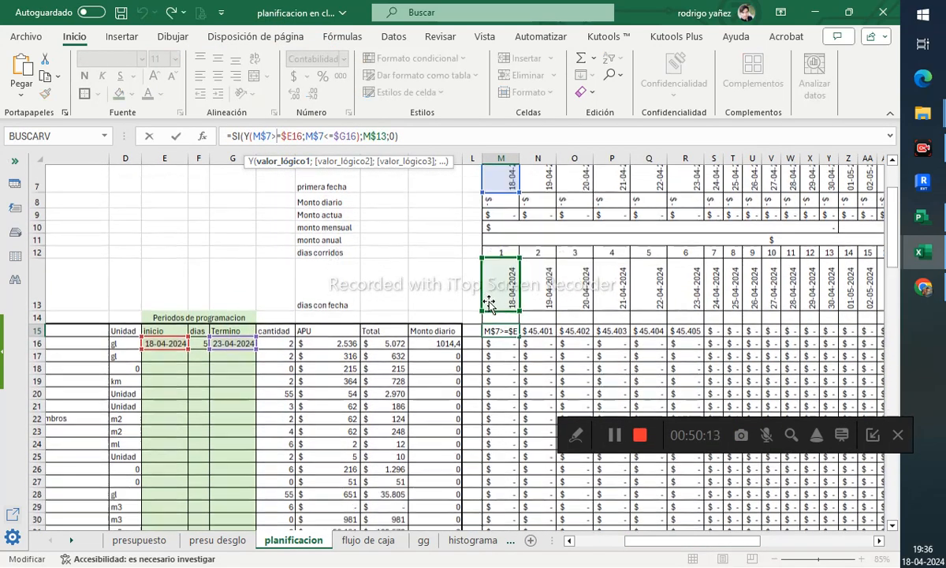
click(278, 136)
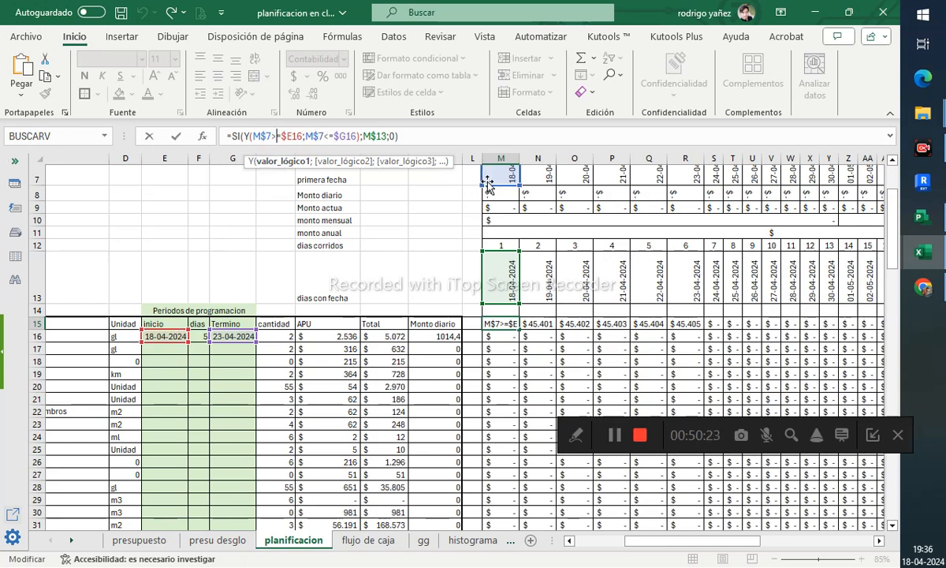
click(356, 136)
text())
key(BackSpace)
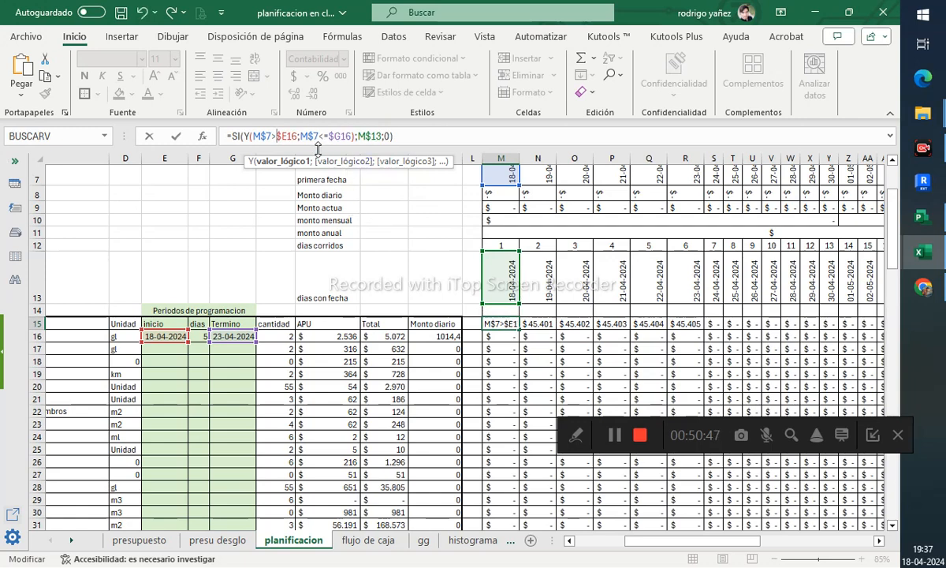
key(Return)
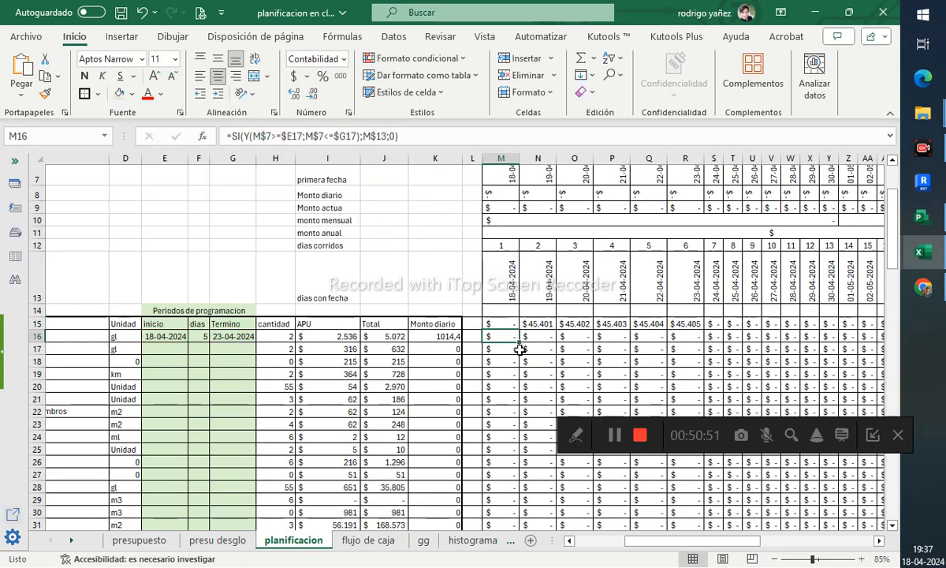
- Set M15's conditions to M$7>=$E16 and M$7<$G16, then copy the formula across to R15
click(509, 324)
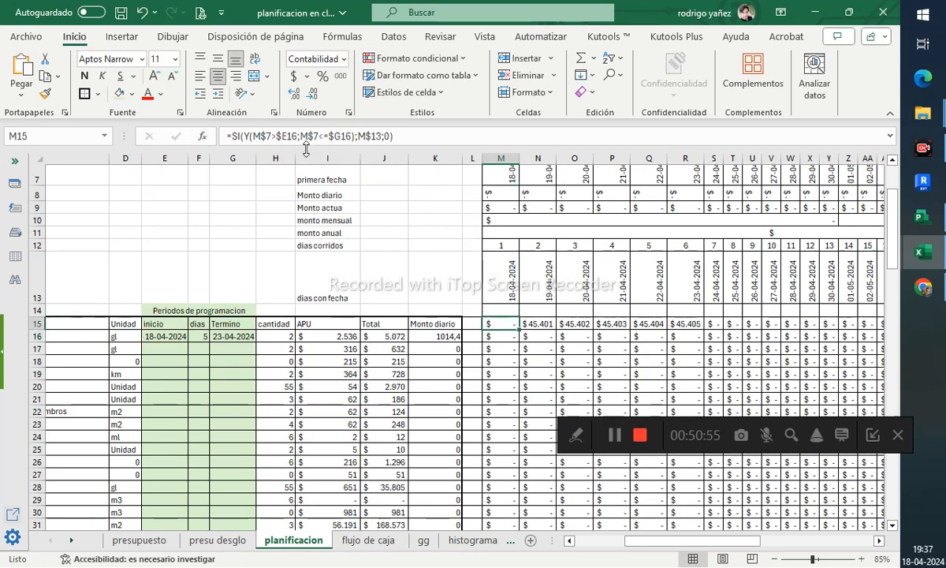
click(278, 137)
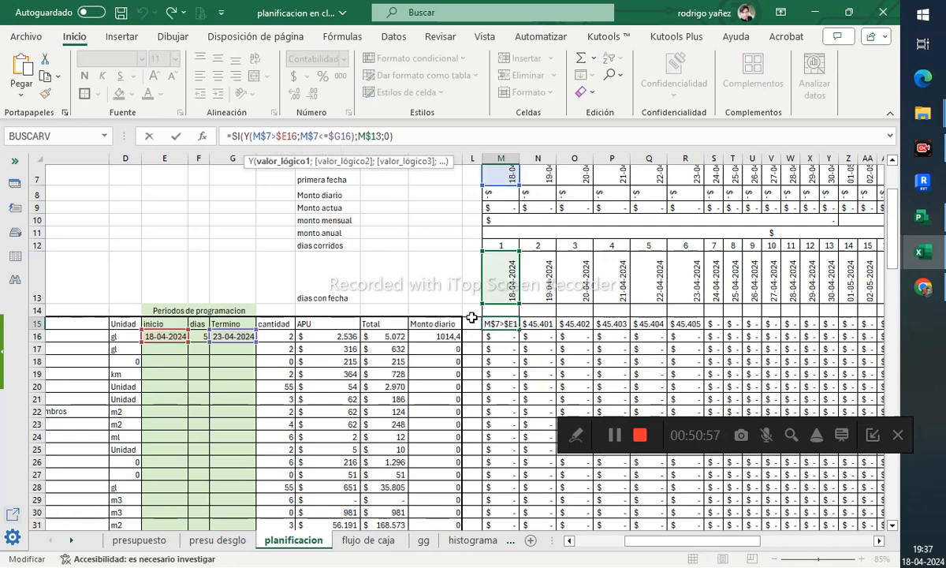
text(=)
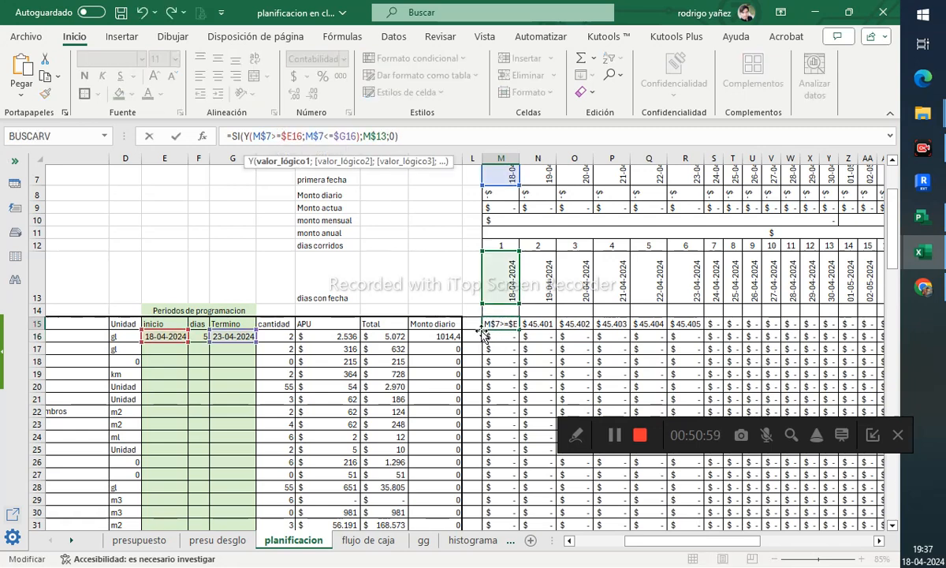
click(335, 137)
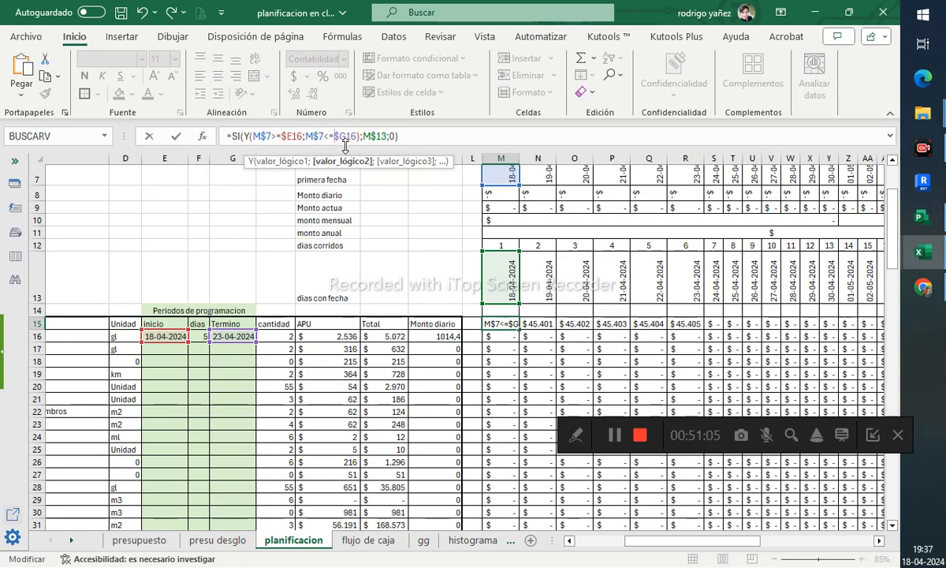
key(BackSpace)
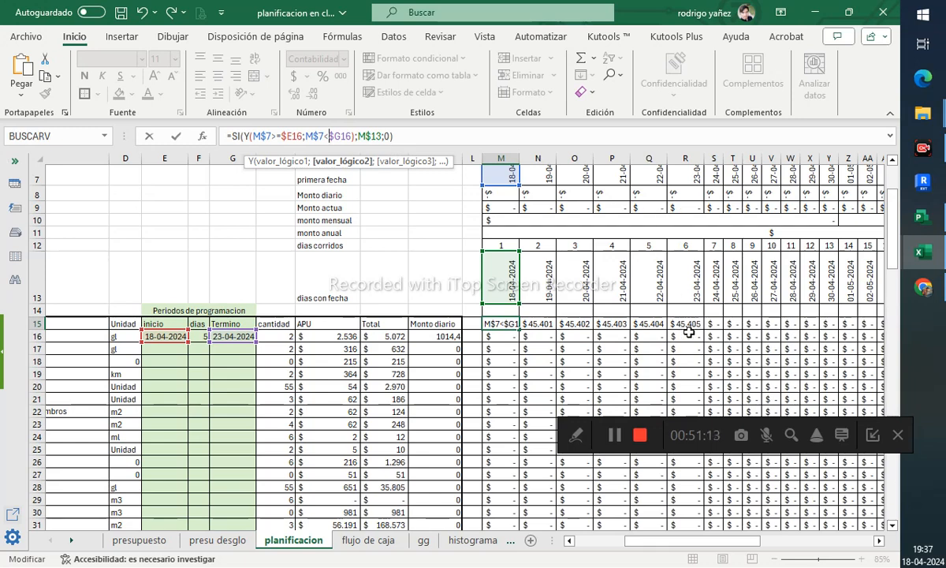
key(Return)
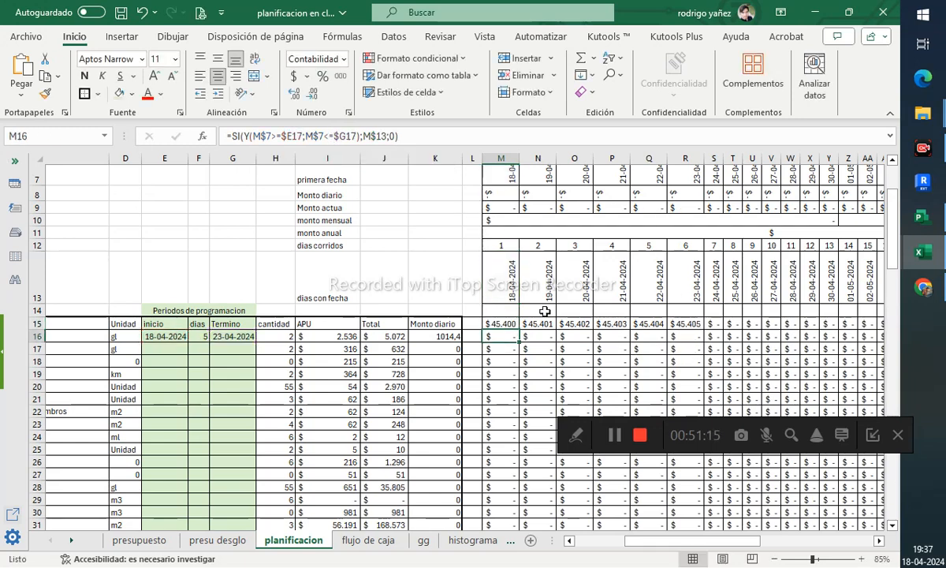
click(501, 323)
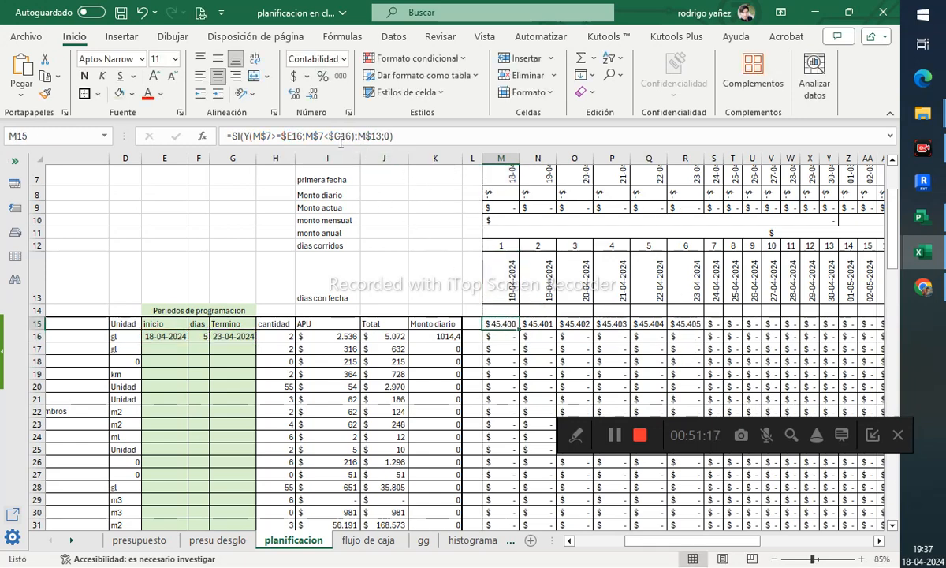
drag(505, 332, 684, 333)
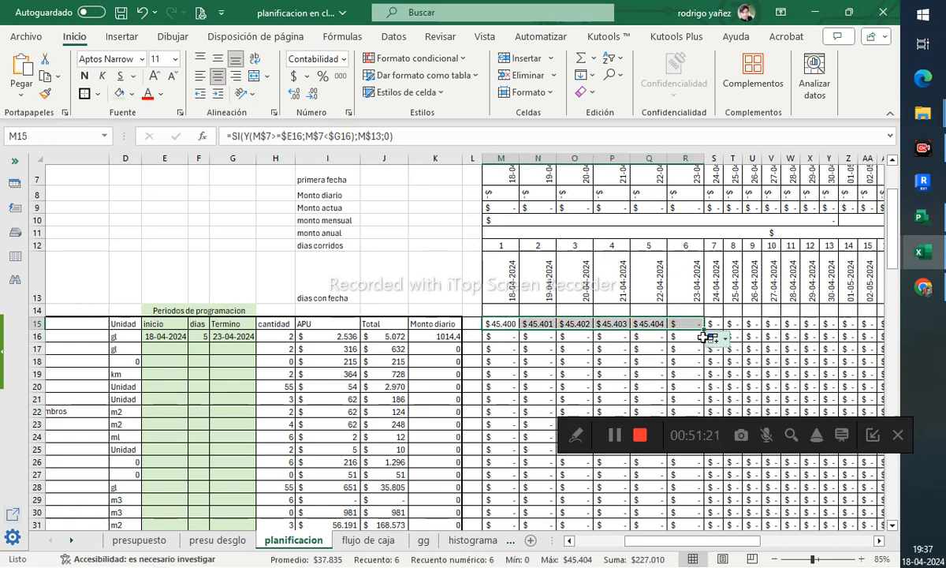
- Copy M15's formula across the whole timeline grid M15:BD57
click(685, 347)
drag(502, 323, 653, 324)
click(507, 322)
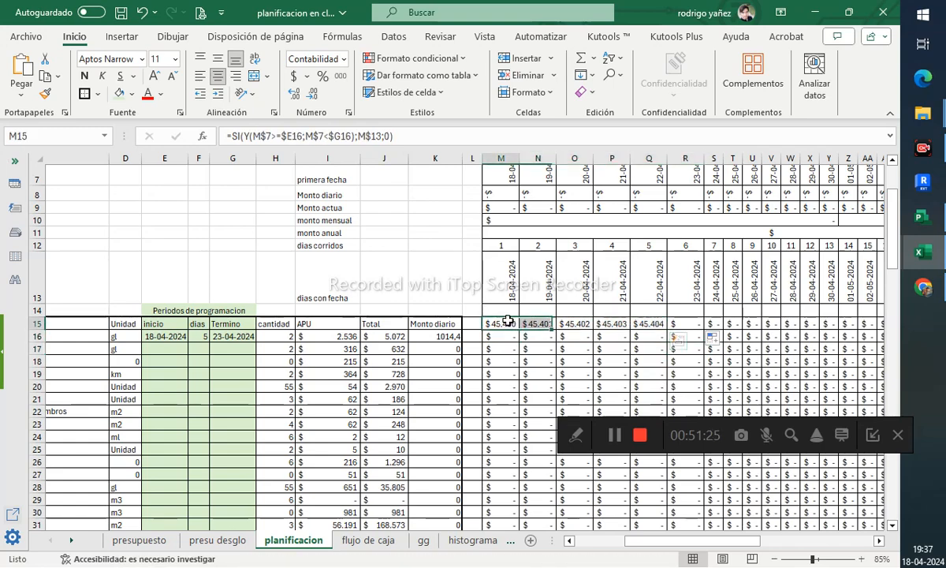
drag(519, 329, 819, 496)
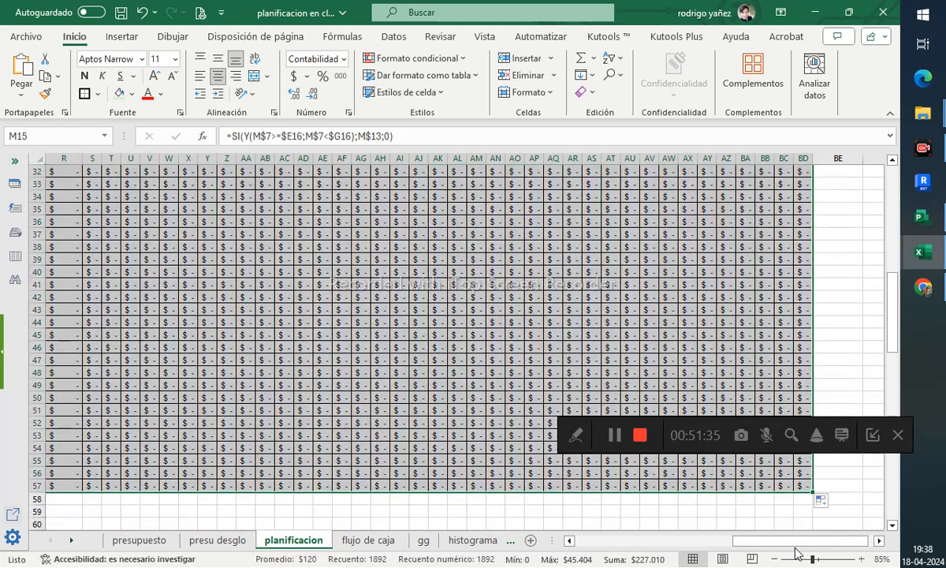
- Inspect the day counter formula in M12
drag(795, 543, 676, 541)
scroll(671, 331, up, 10)
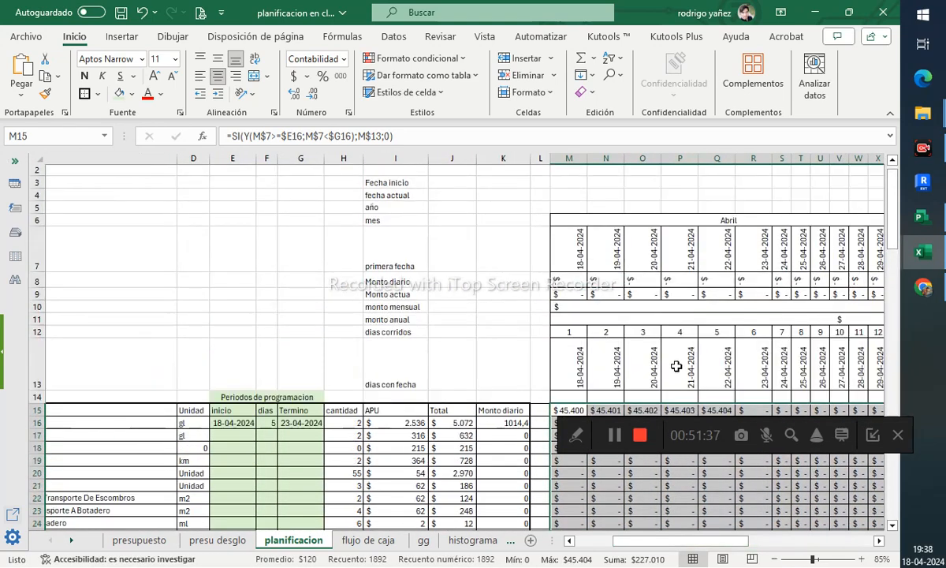
scroll(631, 316, down, 2)
click(570, 257)
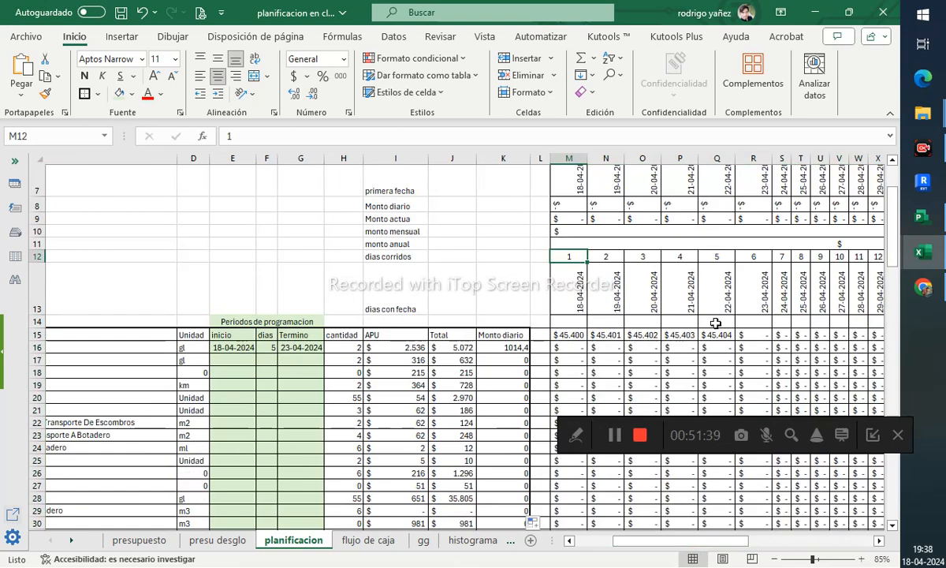
drag(670, 530, 706, 530)
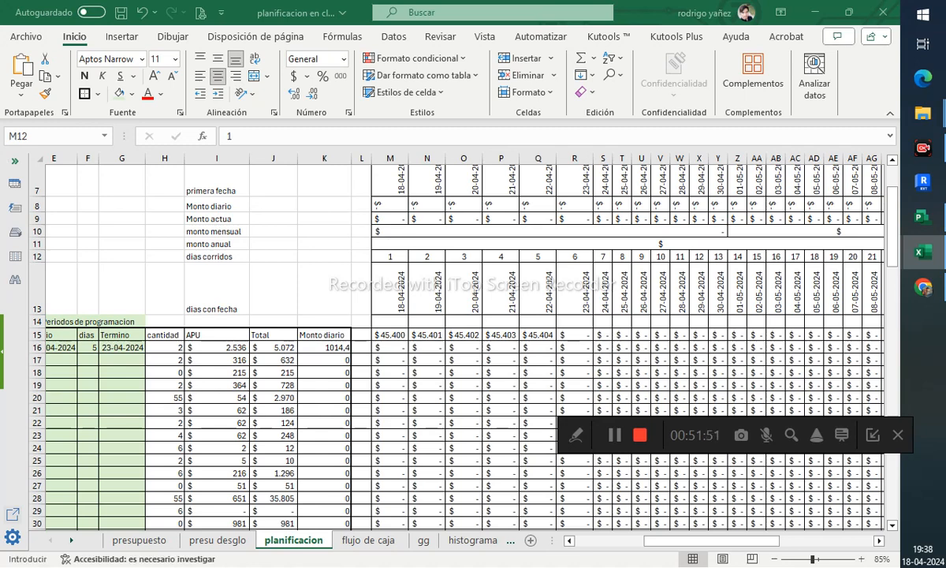
key(F2)
key(Escape)
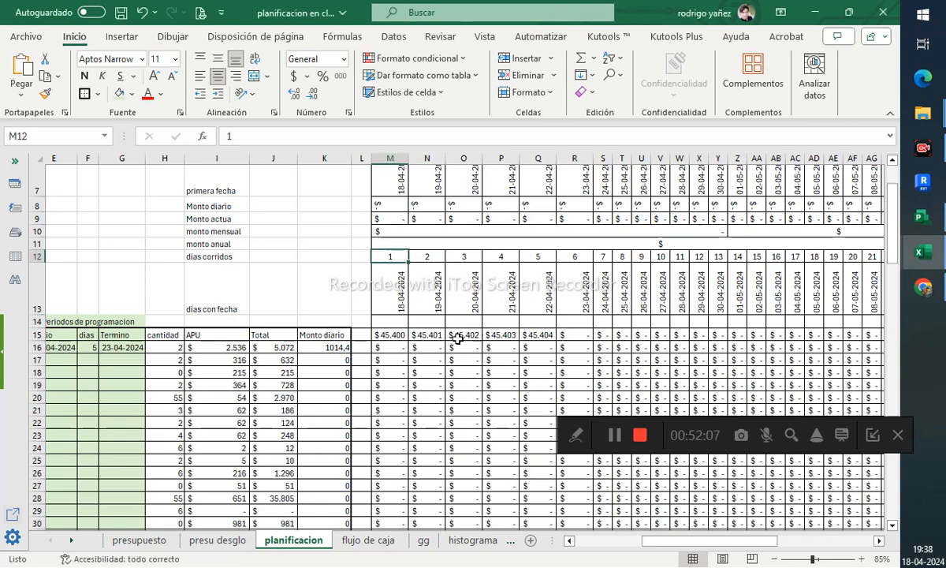
- Scroll through the filled timeline grid to its last row and column
click(392, 334)
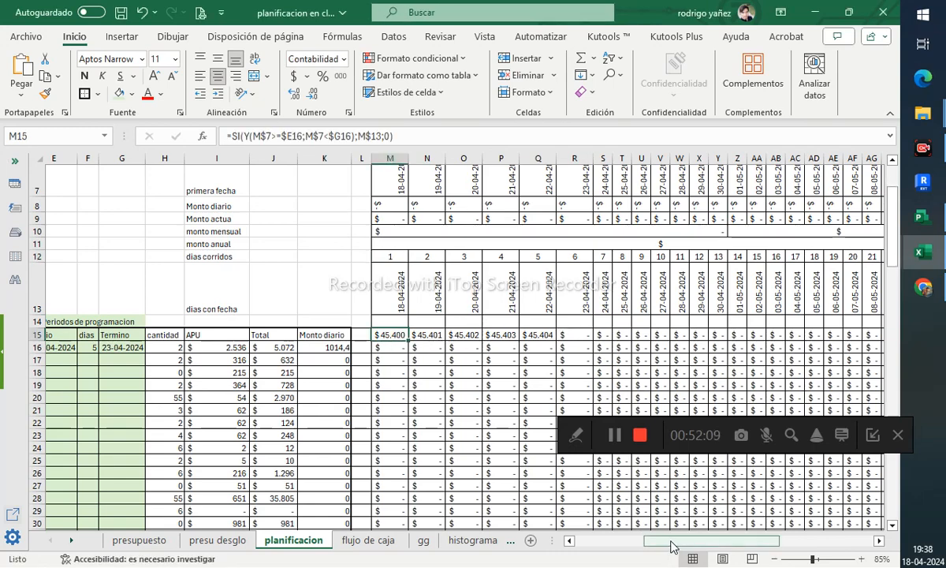
drag(672, 541, 769, 541)
scroll(698, 338, down, 5)
scroll(714, 350, down, 7)
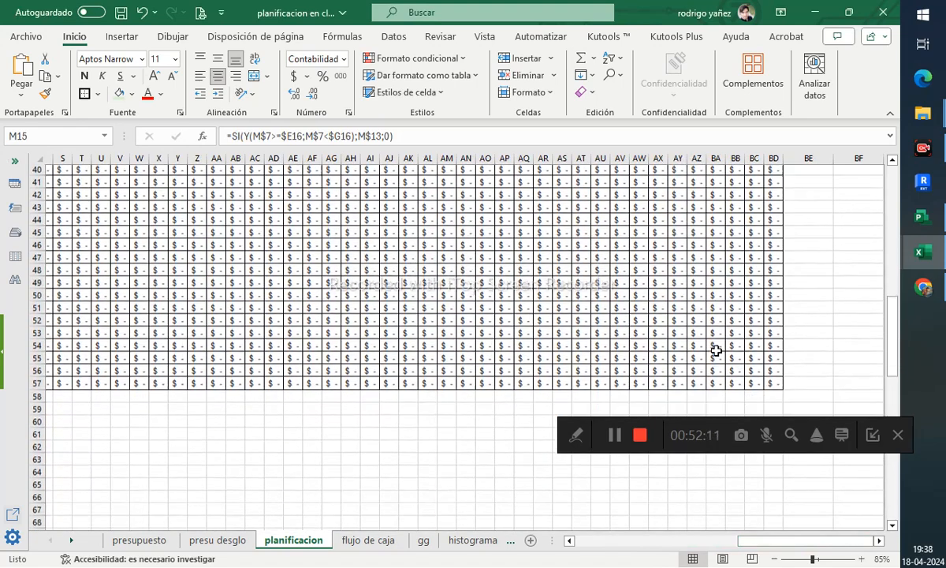
scroll(717, 351, up, 1)
shift+click(778, 370)
drag(799, 541, 712, 538)
scroll(582, 340, up, 9)
scroll(582, 339, up, 3)
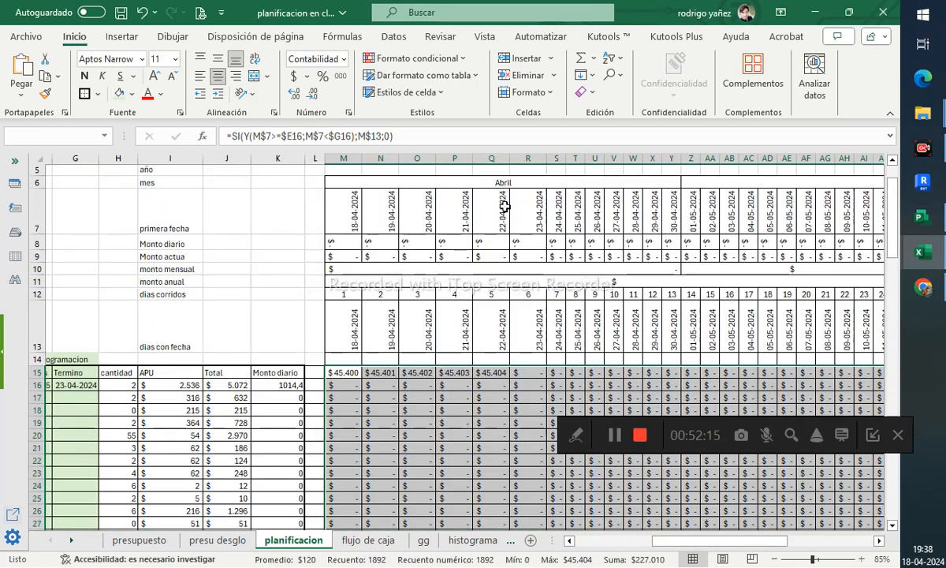
click(412, 57)
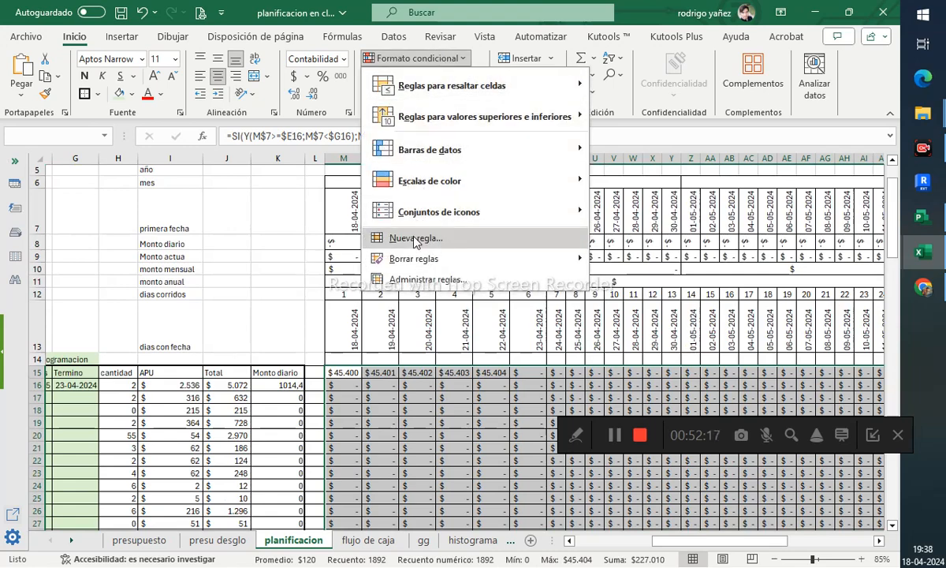
click(407, 238)
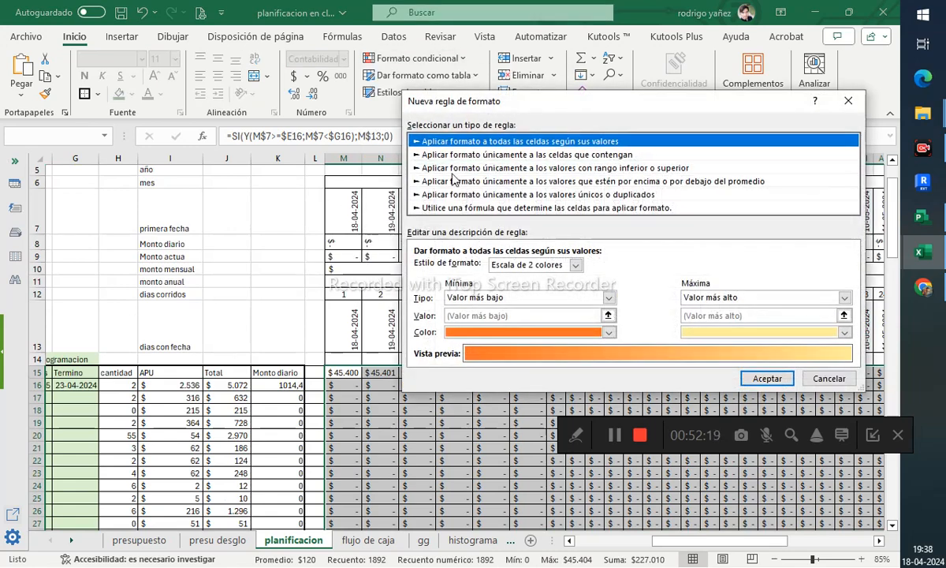
key(Escape)
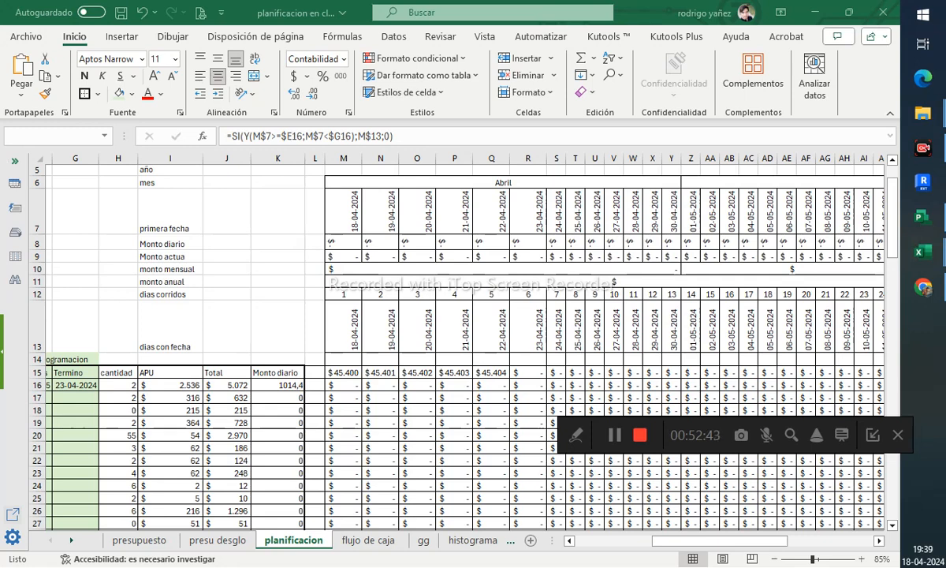
- Add a conditional formatting rule to M15:BD57 filling cells with values greater than or equal to 0.1 in light blue
key(ctrl+shift+End)
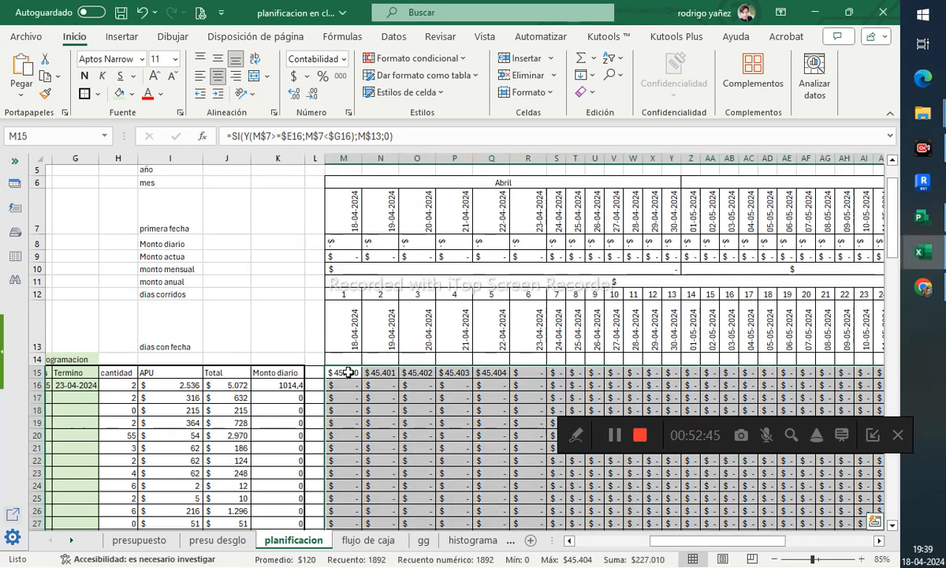
click(410, 56)
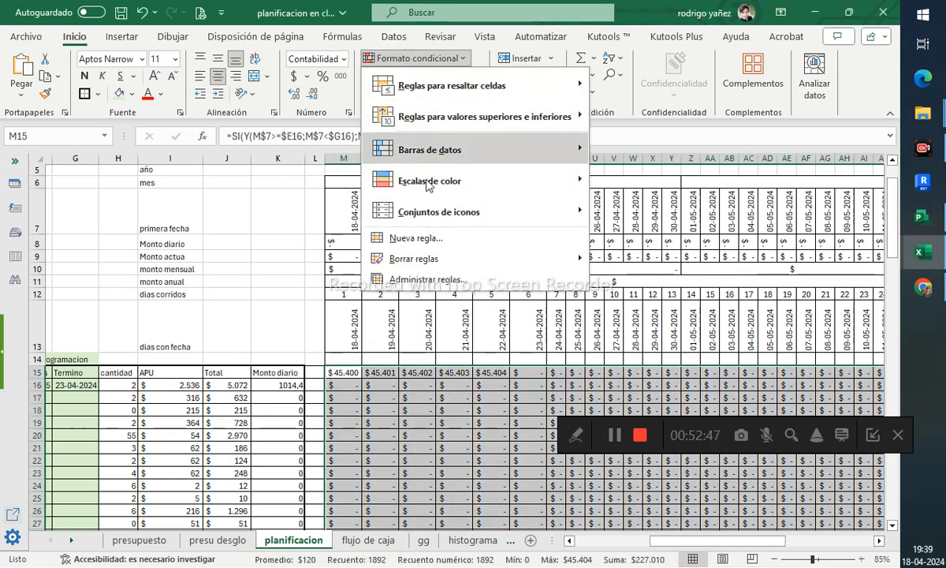
click(402, 268)
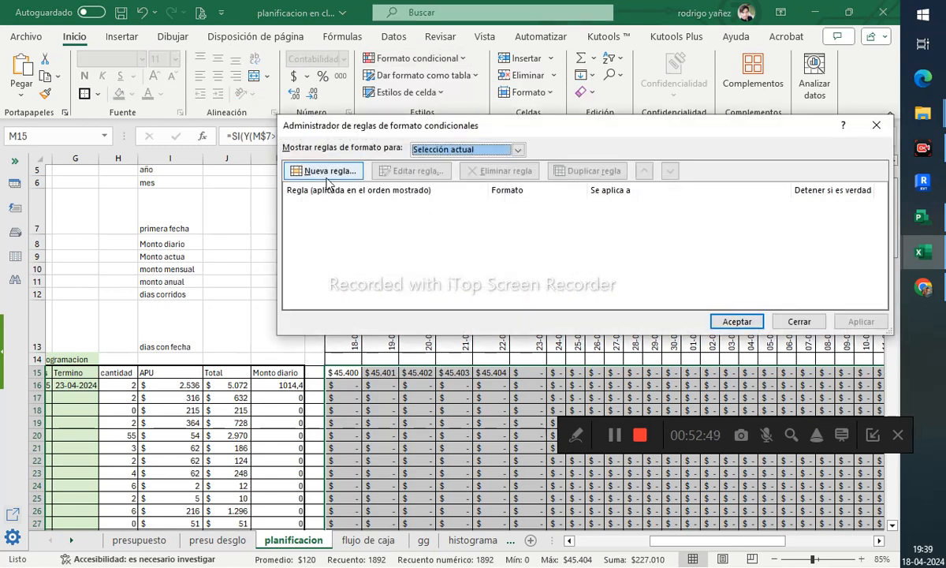
click(339, 172)
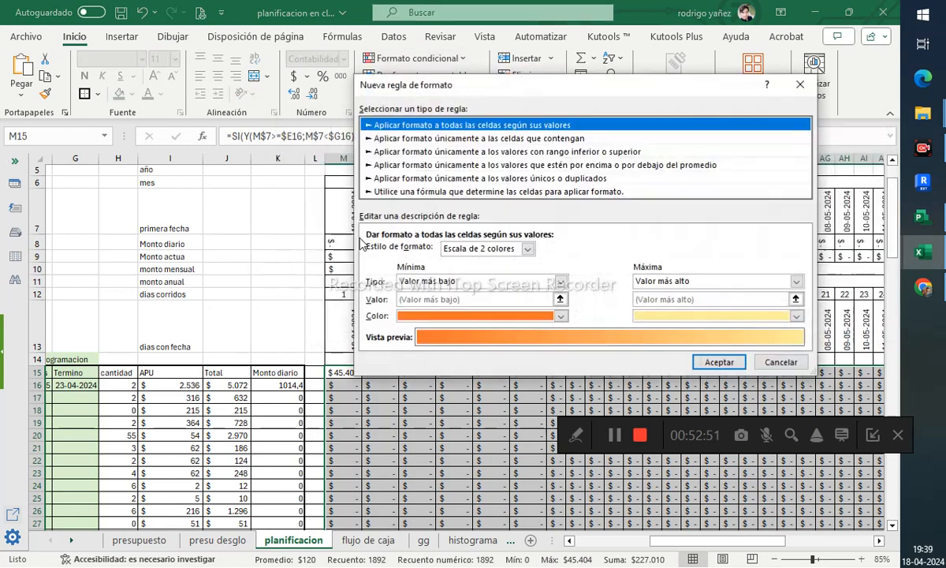
click(414, 140)
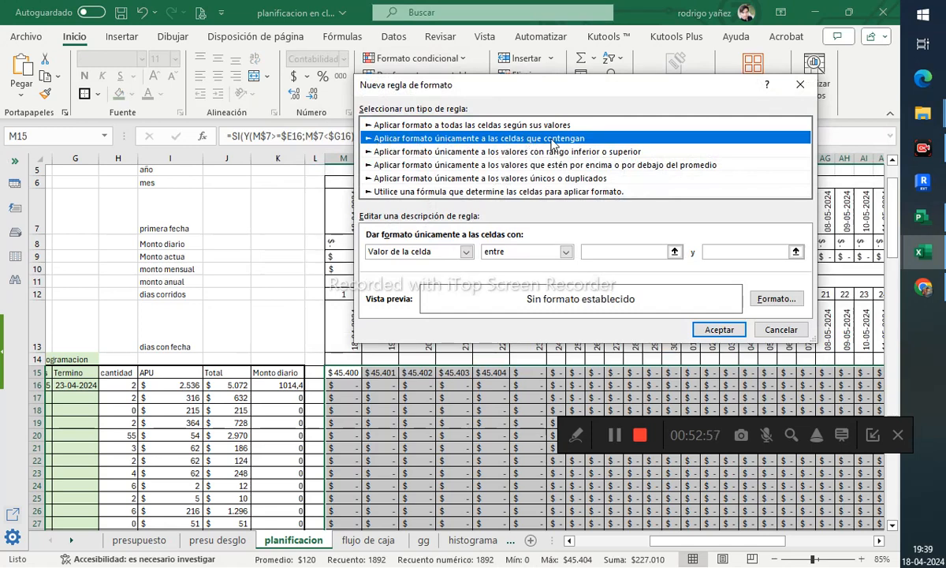
click(514, 251)
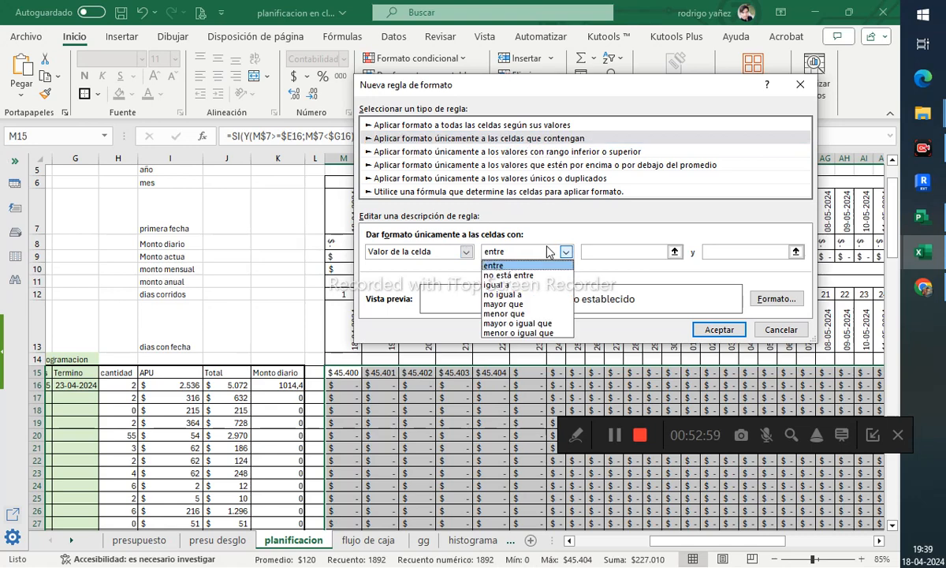
click(558, 323)
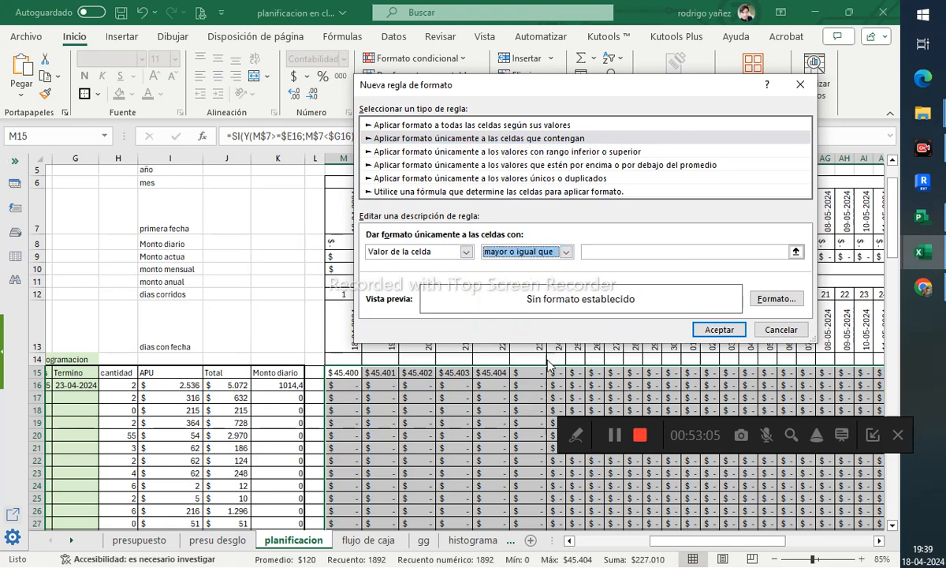
click(614, 253)
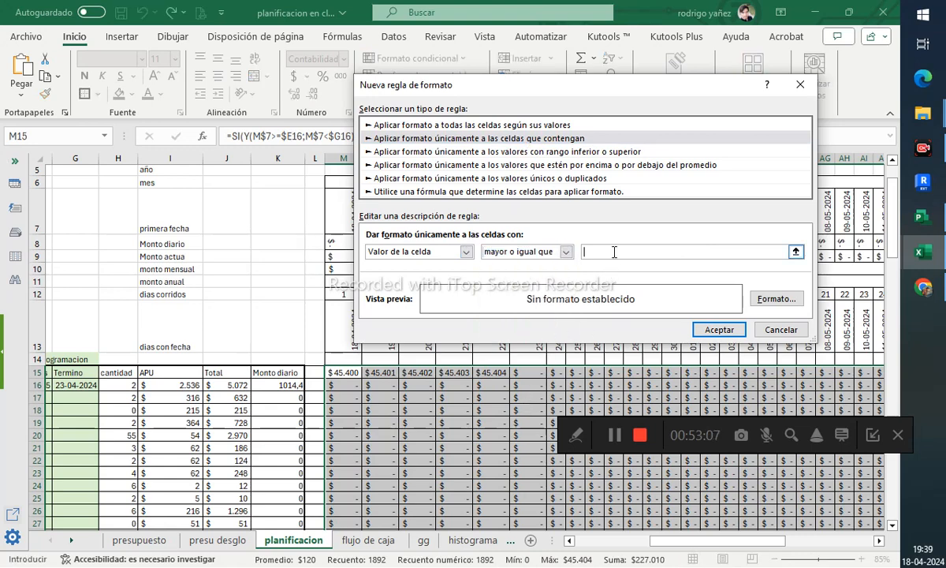
text(1)
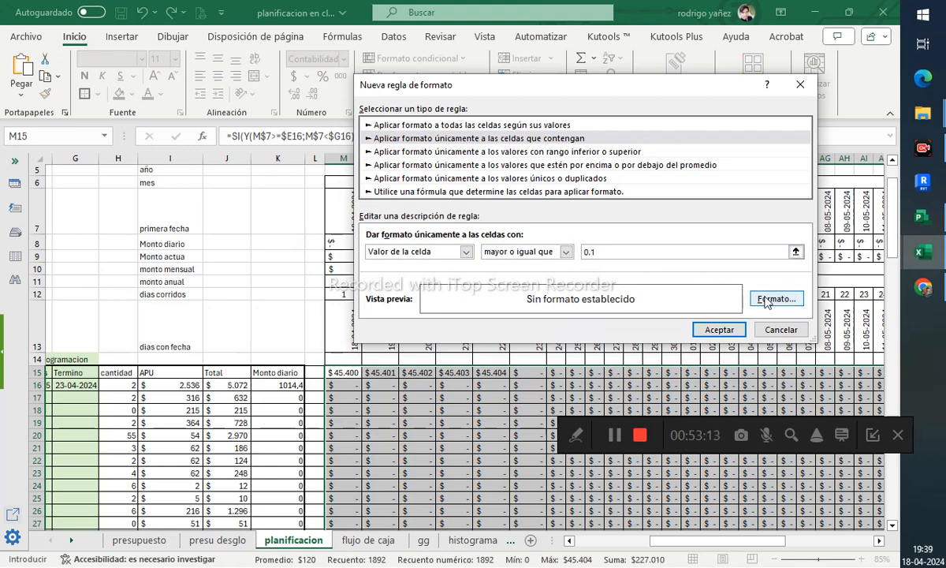
click(765, 302)
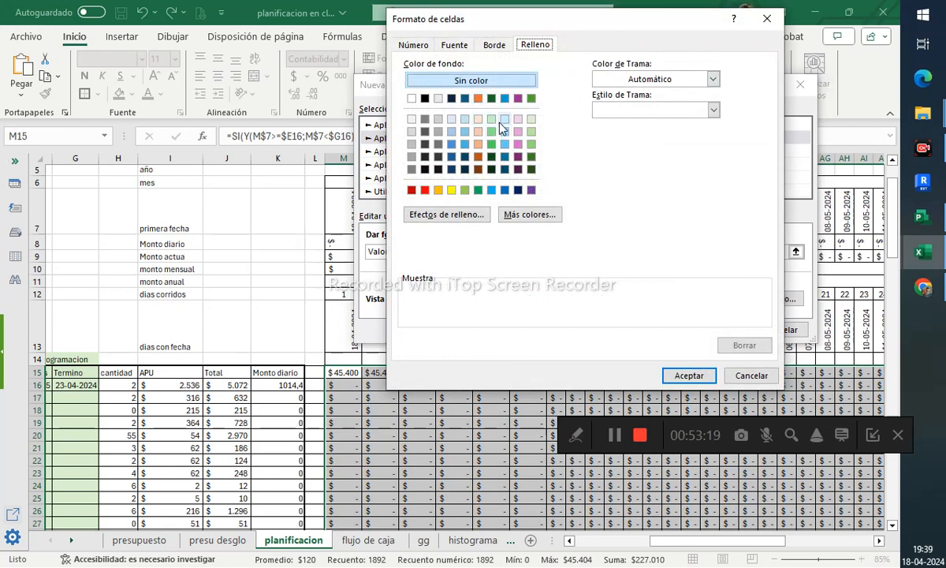
click(505, 143)
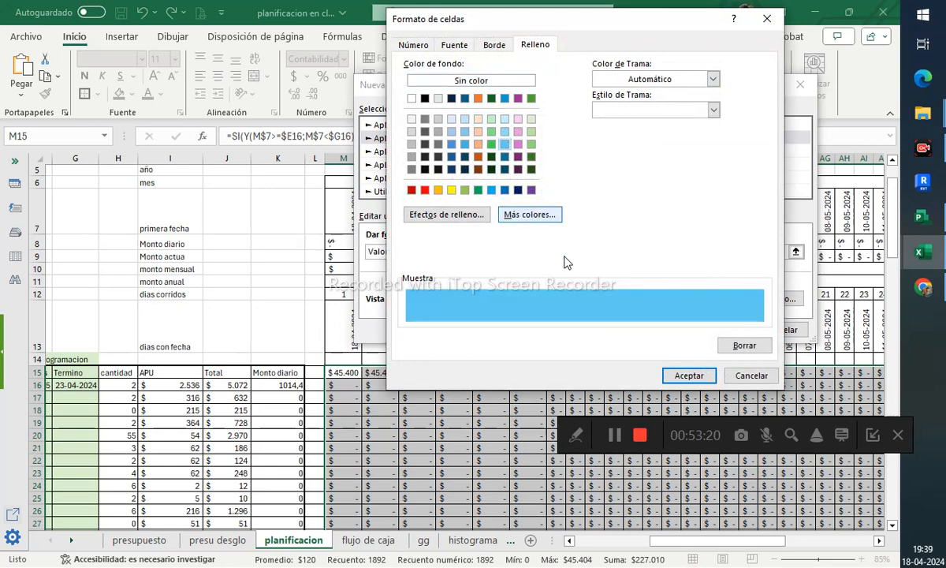
click(688, 375)
click(721, 329)
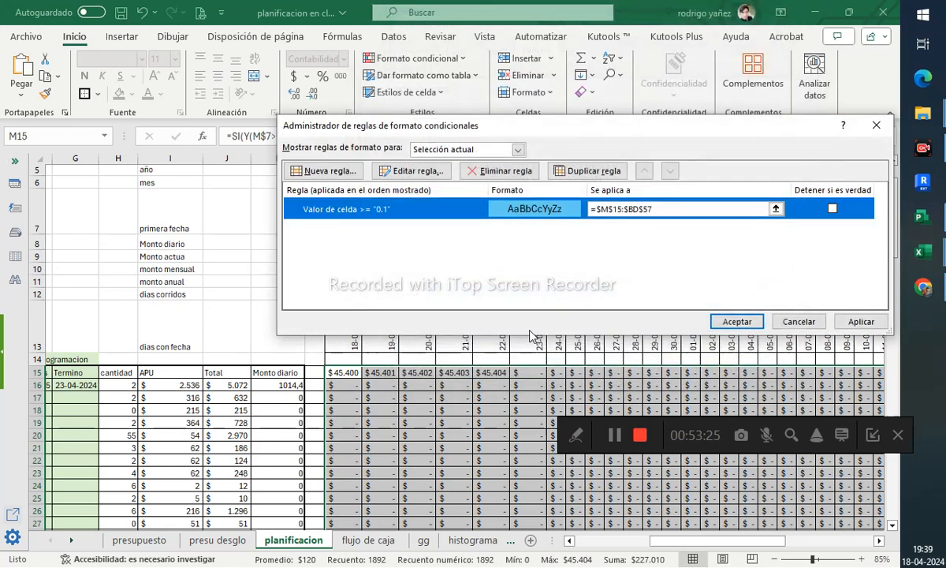
click(842, 322)
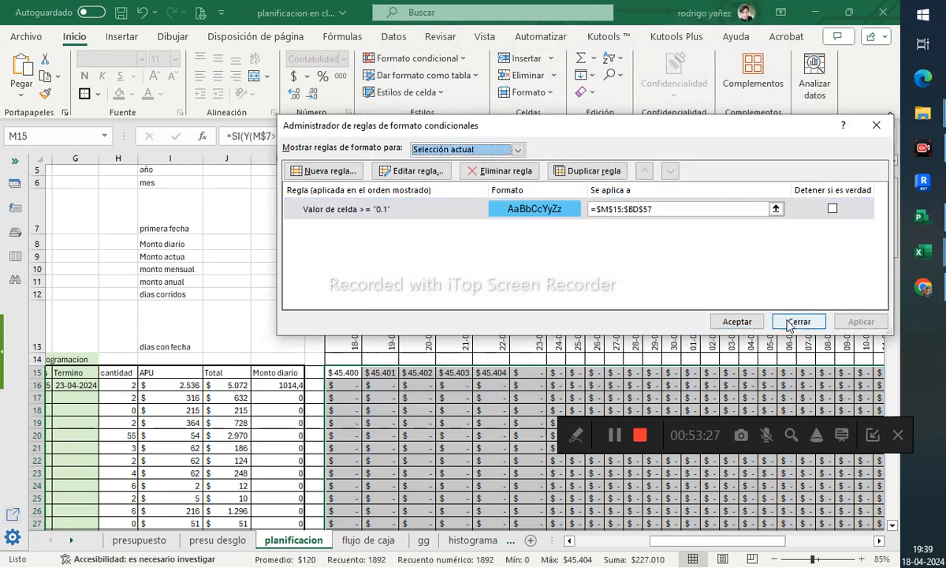
click(735, 322)
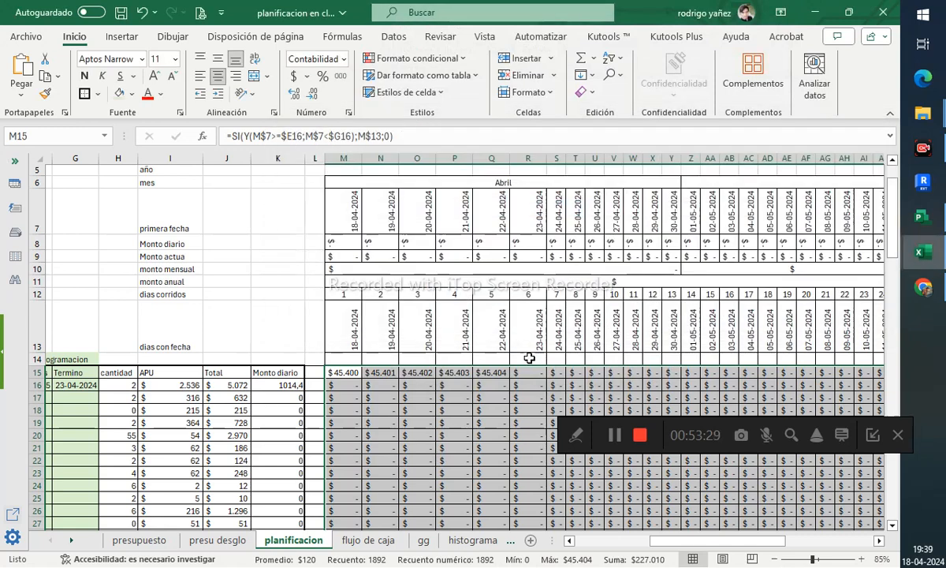
- Check the highlighted cells across the timeline grid
click(380, 447)
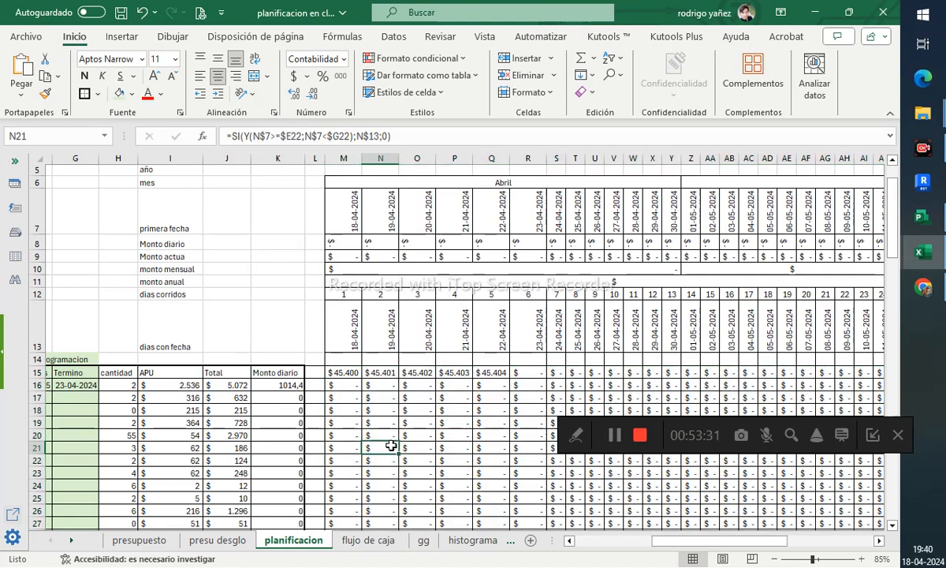
click(349, 374)
scroll(575, 363, down, 13)
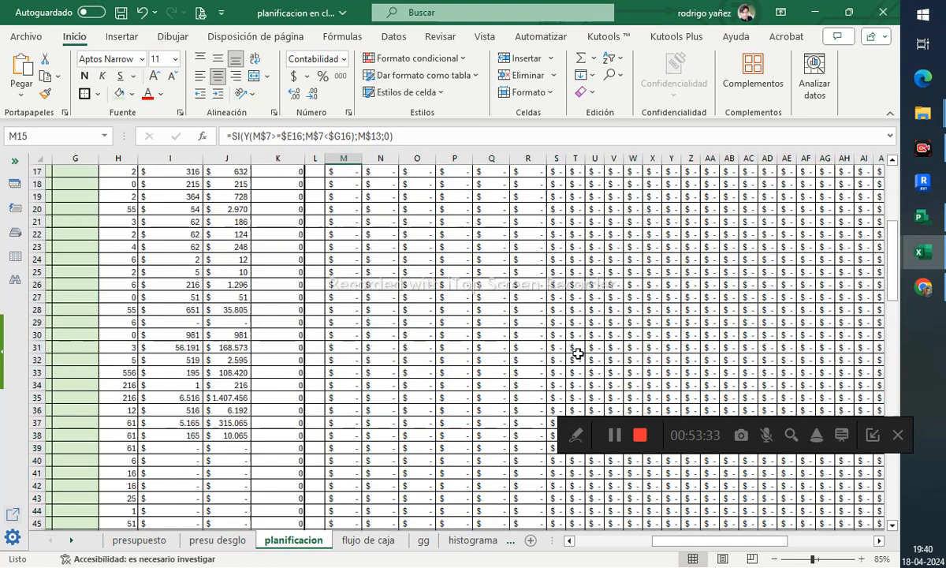
drag(694, 541, 680, 522)
shift+click(776, 334)
scroll(526, 319, up, 11)
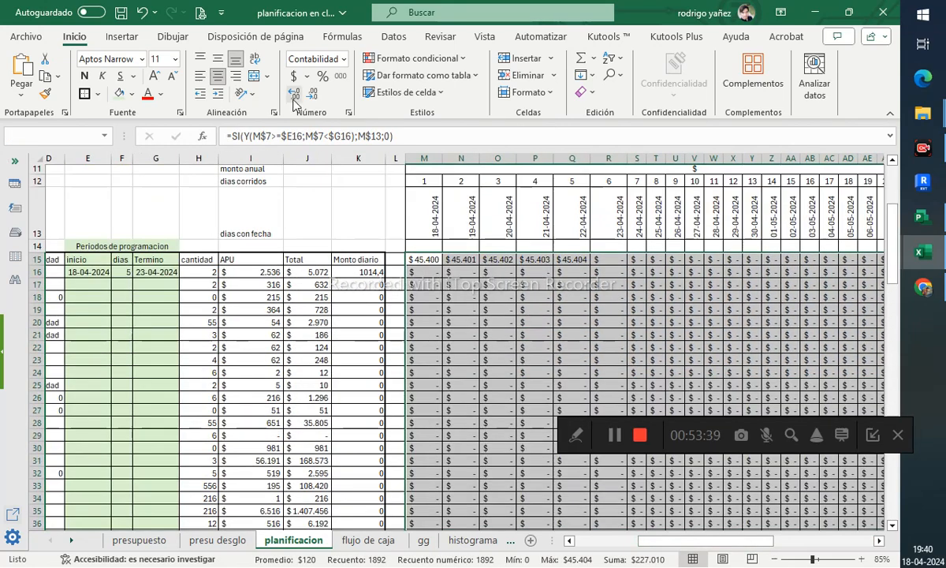
- Start a new conditional formatting rule on the timeline grid for cell values equal to 0
click(406, 57)
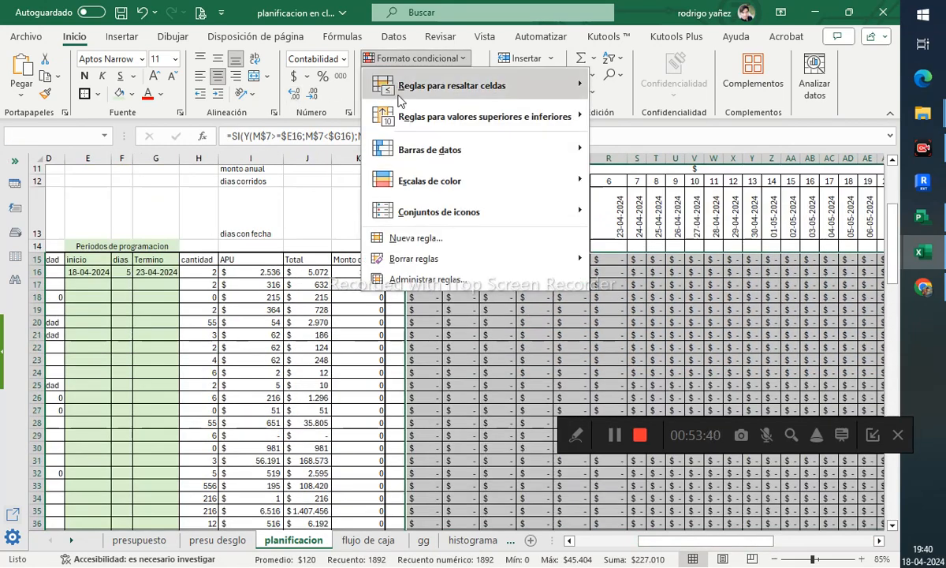
click(412, 279)
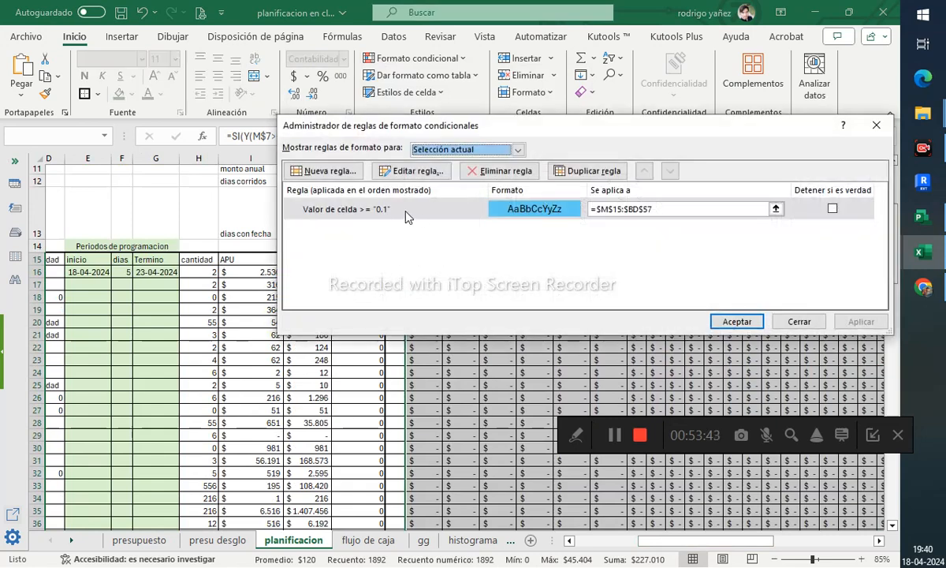
click(332, 168)
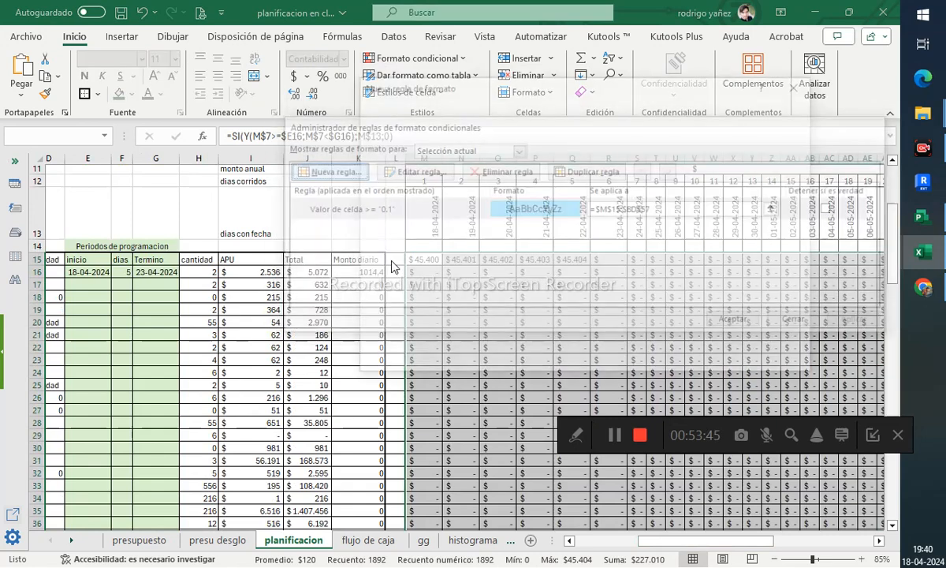
click(459, 138)
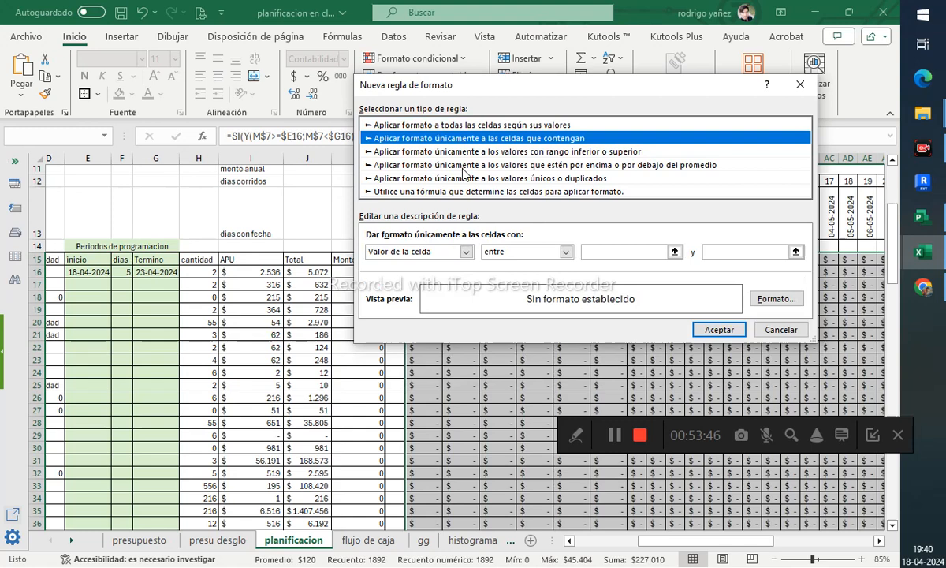
click(467, 251)
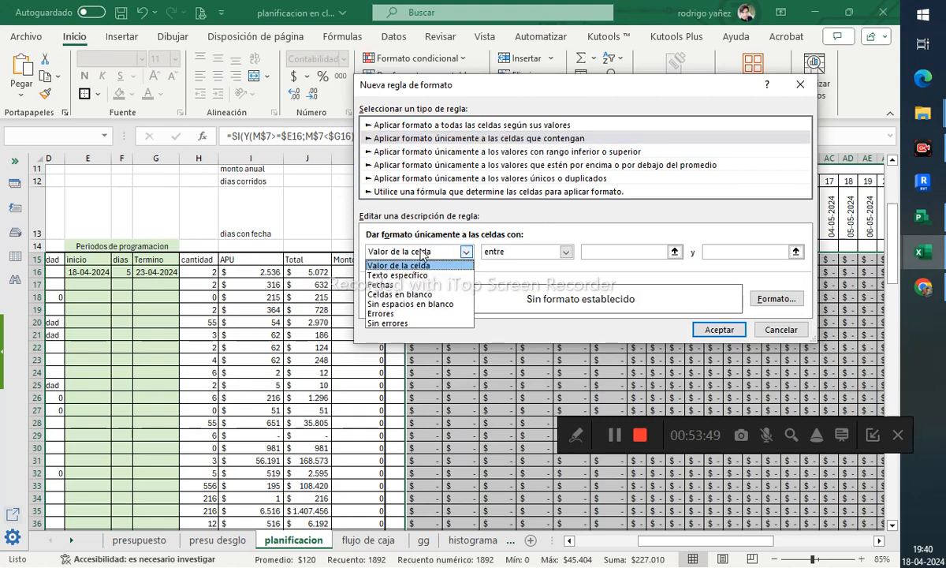
click(422, 253)
click(529, 251)
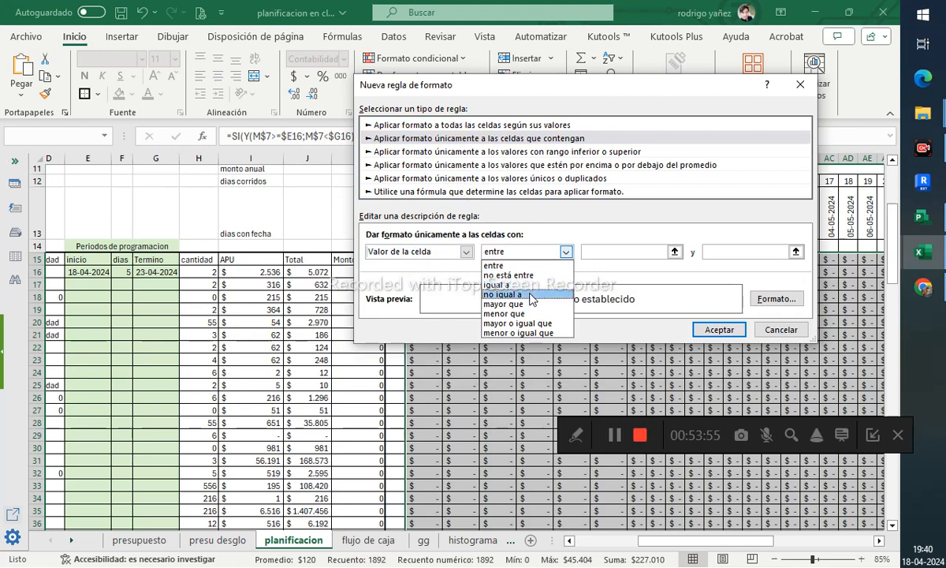
click(527, 286)
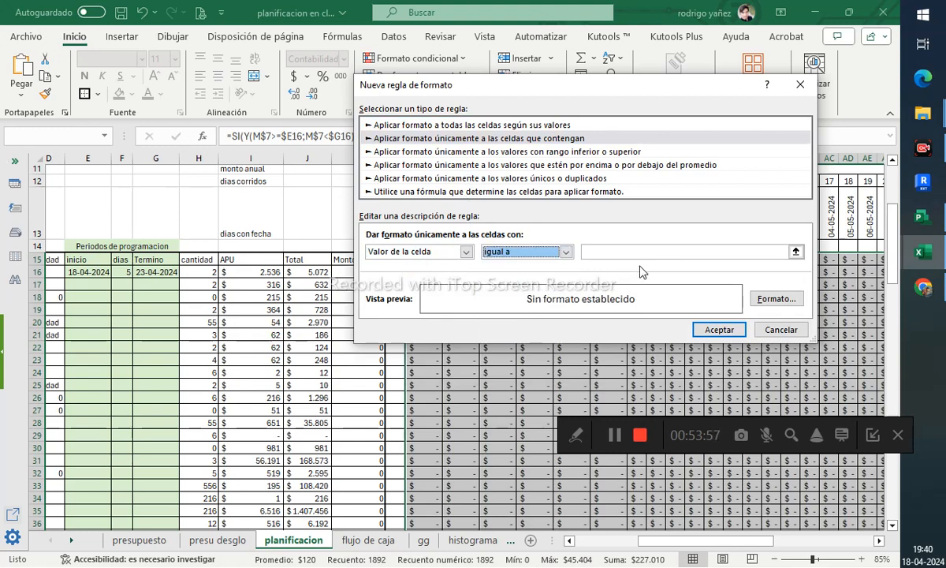
click(643, 254)
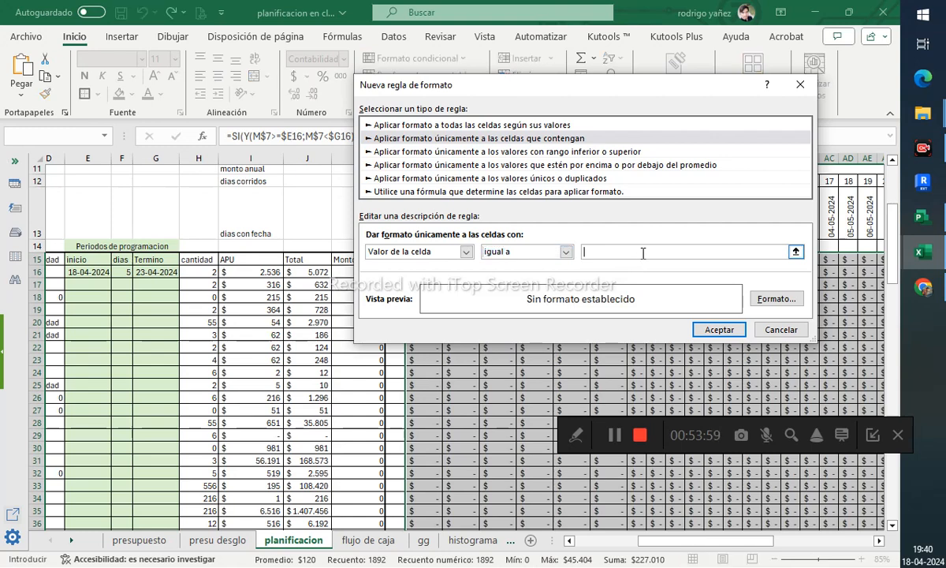
- Give the zero-value rule a white fill and white font colour, then save and apply it
click(751, 300)
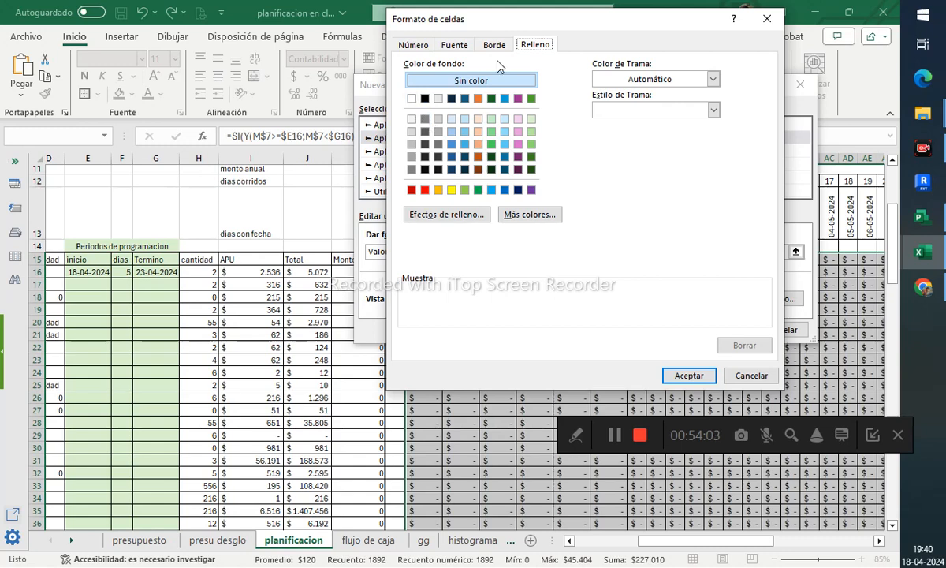
click(411, 98)
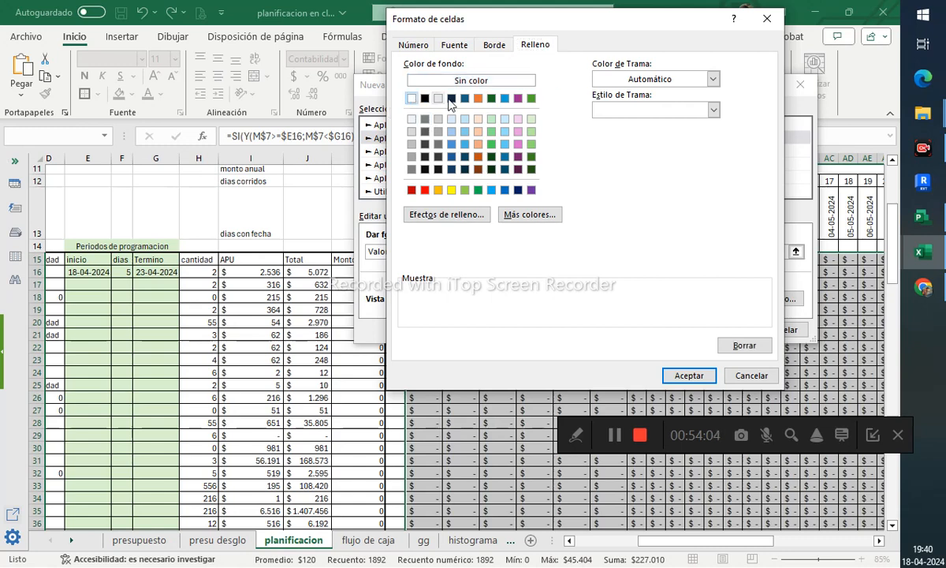
click(497, 46)
click(453, 45)
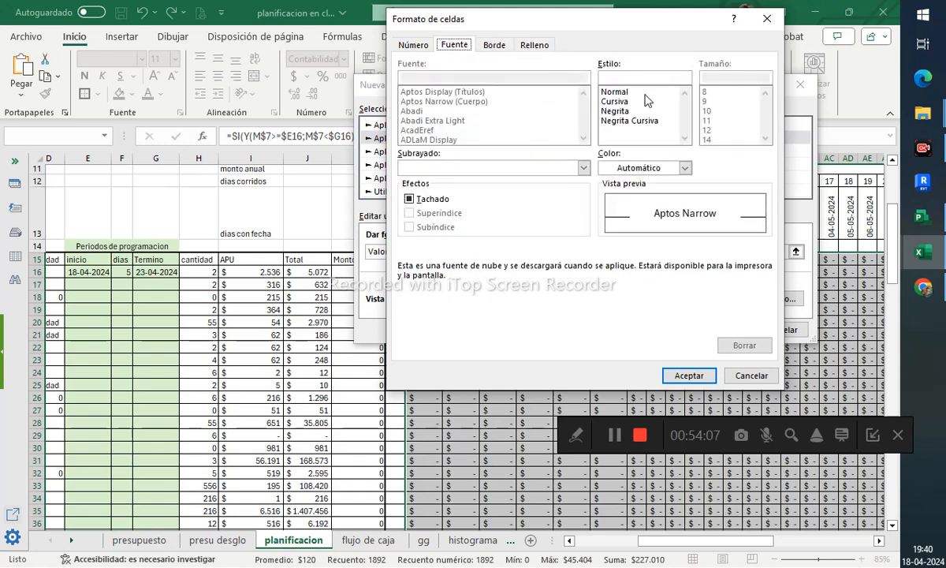
click(656, 170)
click(604, 228)
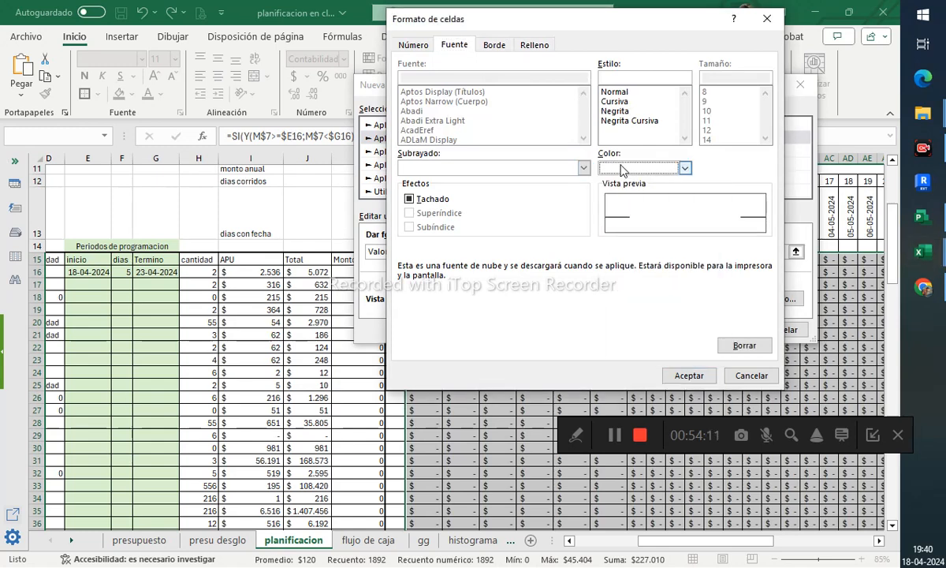
click(688, 375)
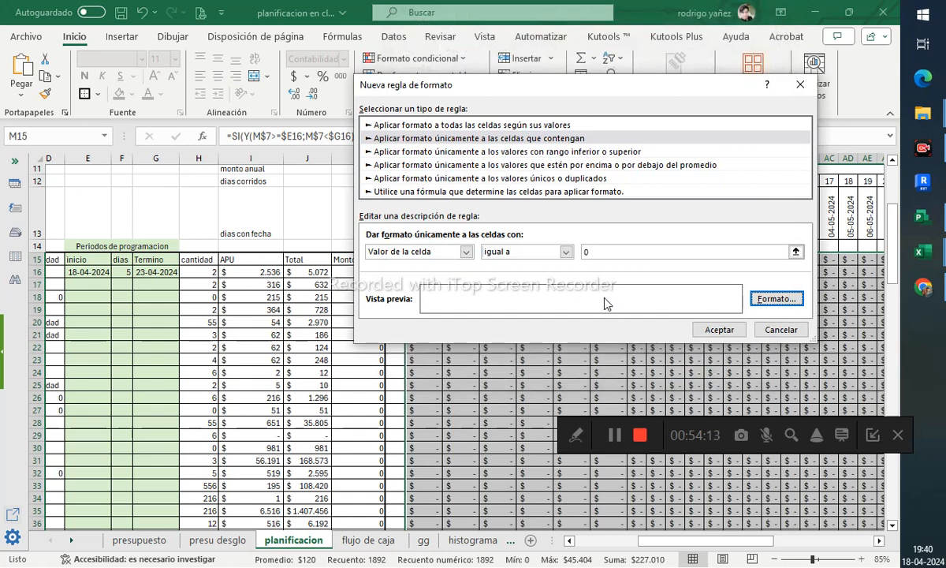
click(712, 332)
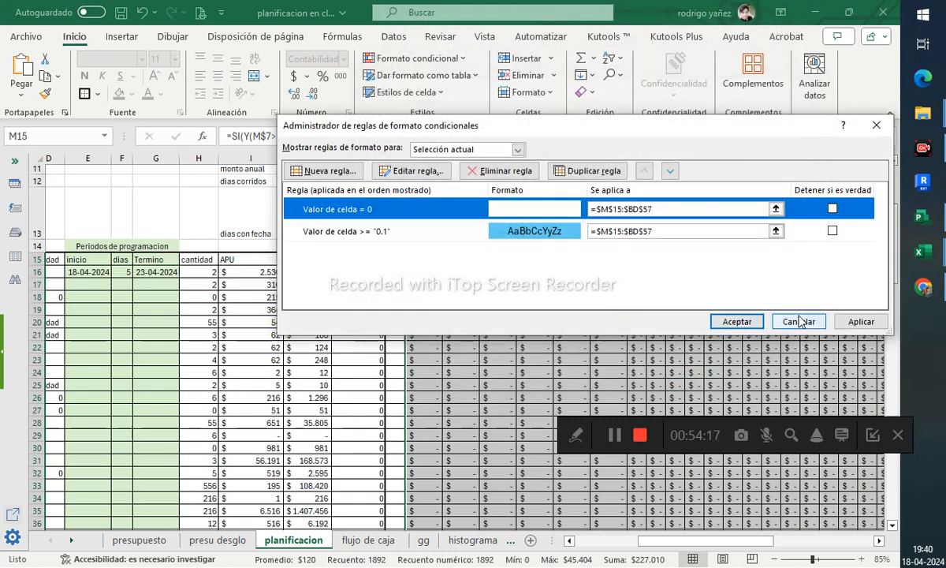
click(847, 324)
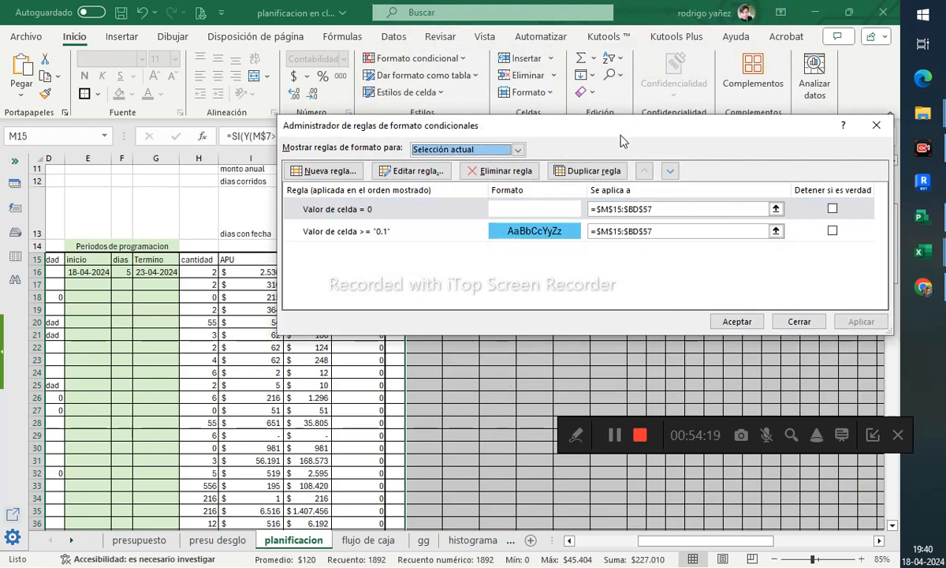
- Change the light-blue rule's condition to cell values greater than 0.1 and apply the rules
drag(584, 127, 533, 19)
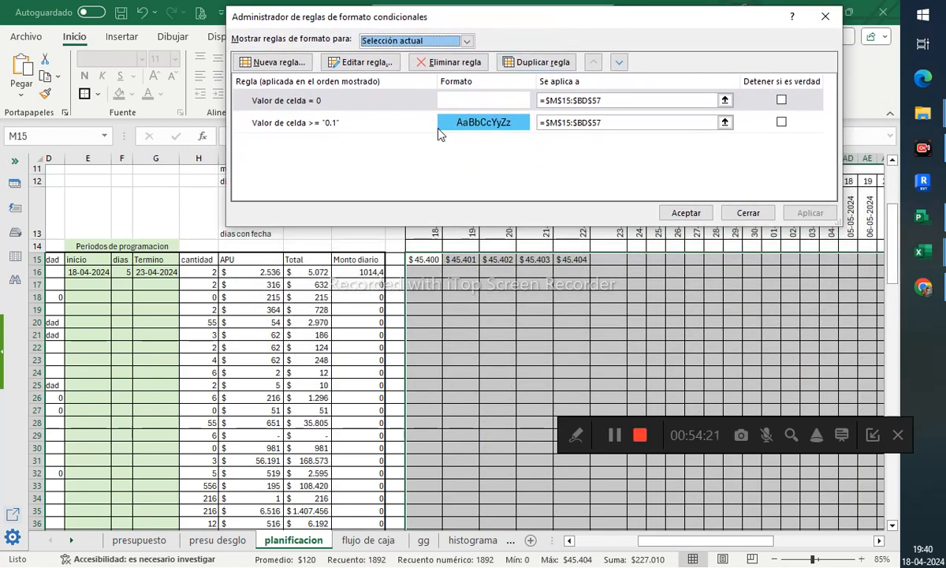
click(476, 128)
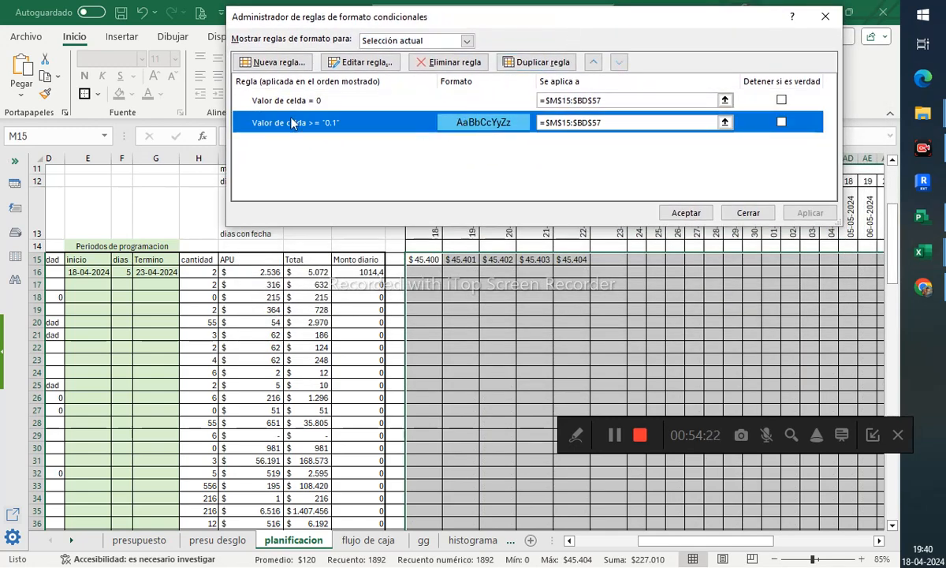
click(361, 62)
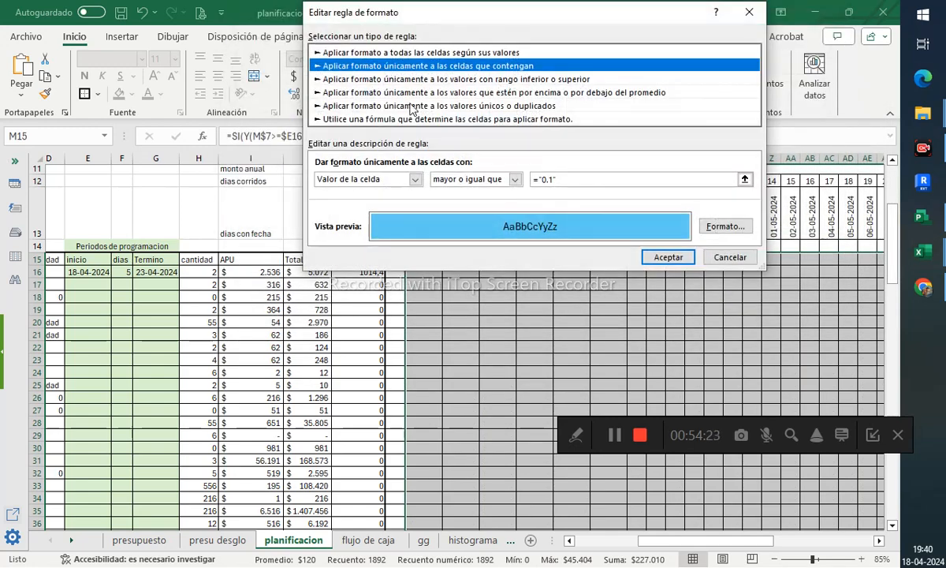
click(515, 179)
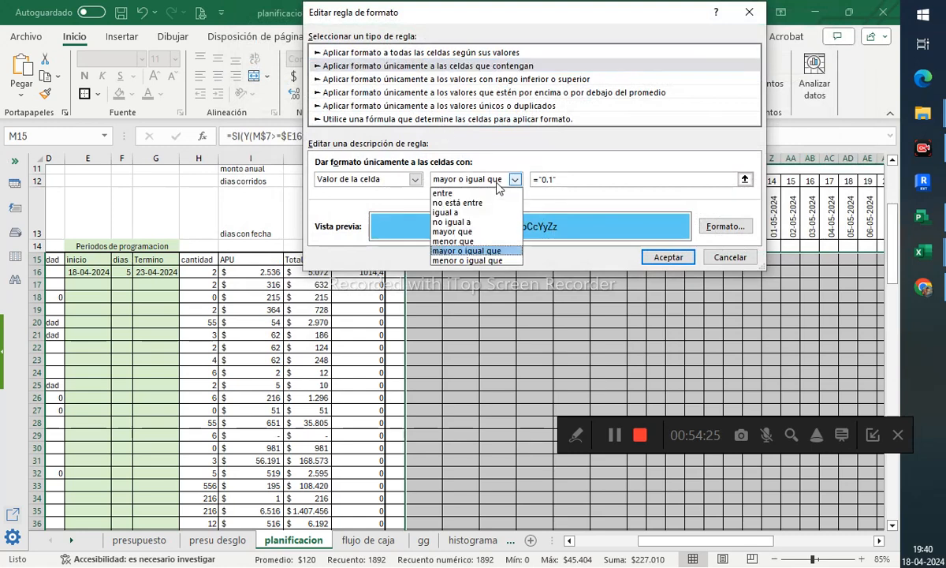
click(479, 238)
click(645, 257)
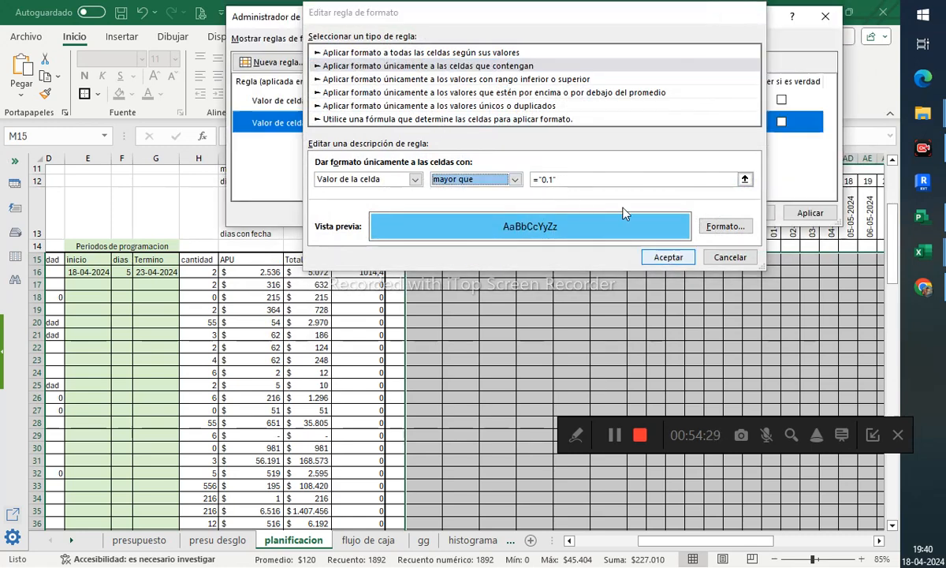
click(809, 213)
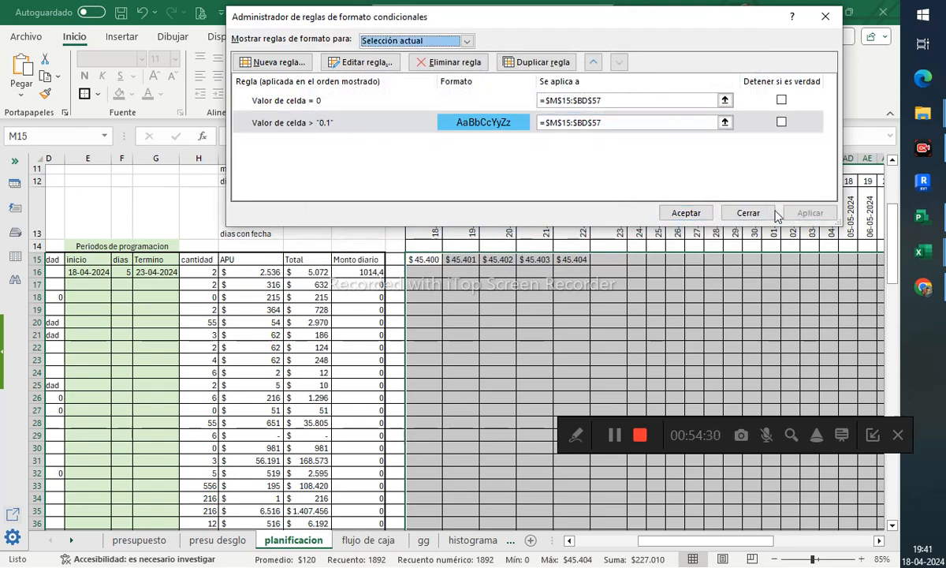
click(686, 213)
- Scroll through the timeline grid to check the conditional highlighting
click(495, 271)
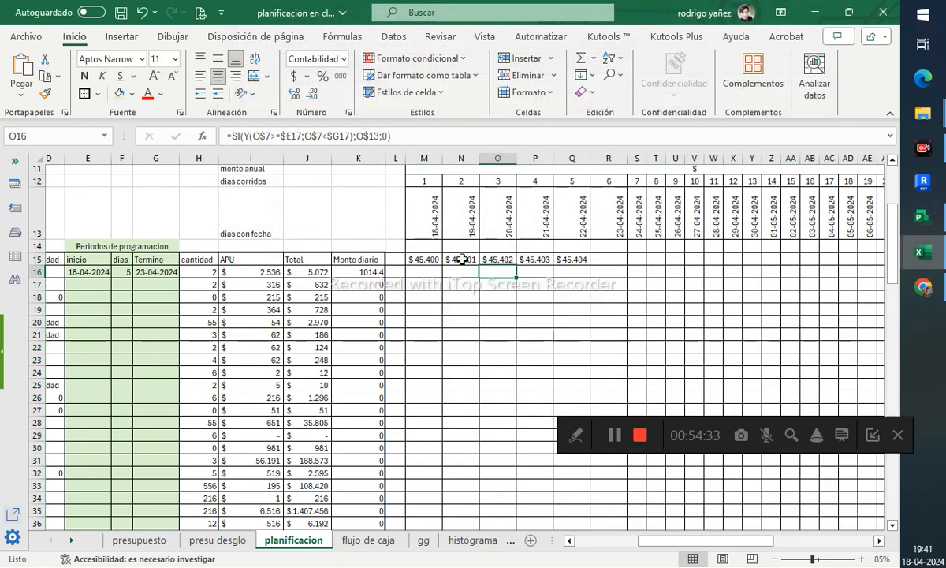
click(433, 258)
scroll(585, 293, down, 10)
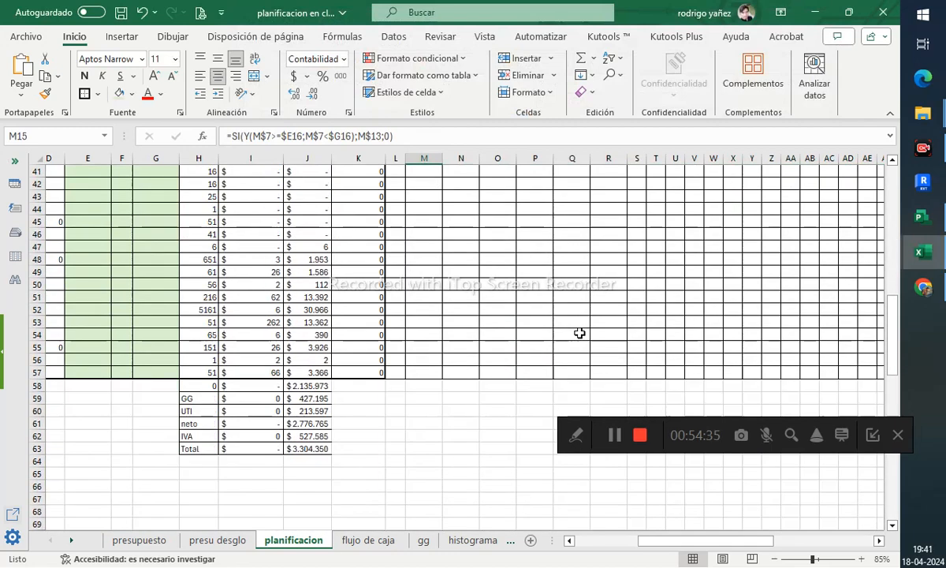
scroll(726, 512, right, 2)
scroll(631, 378, up, 9)
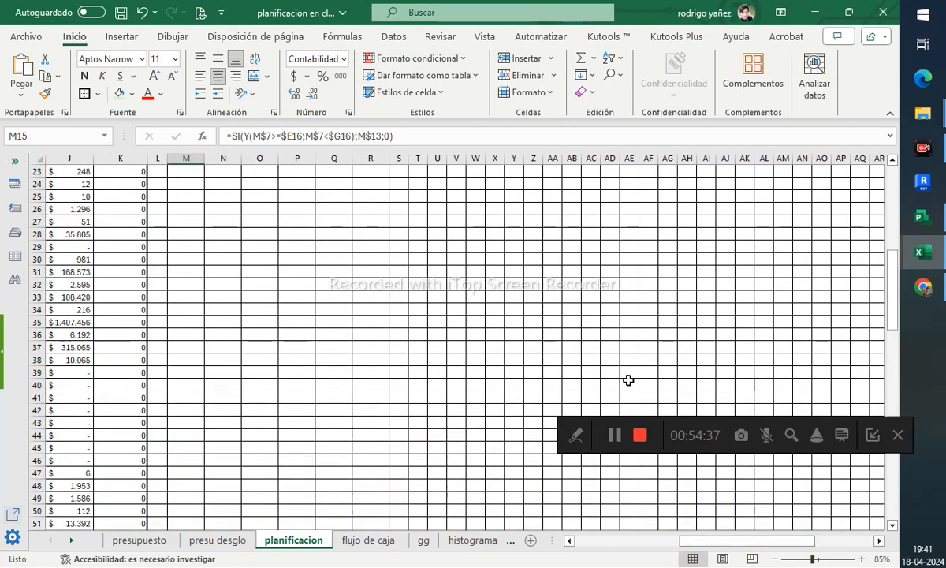
scroll(647, 398, down, 4)
scroll(644, 371, up, 5)
scroll(667, 414, down, 6)
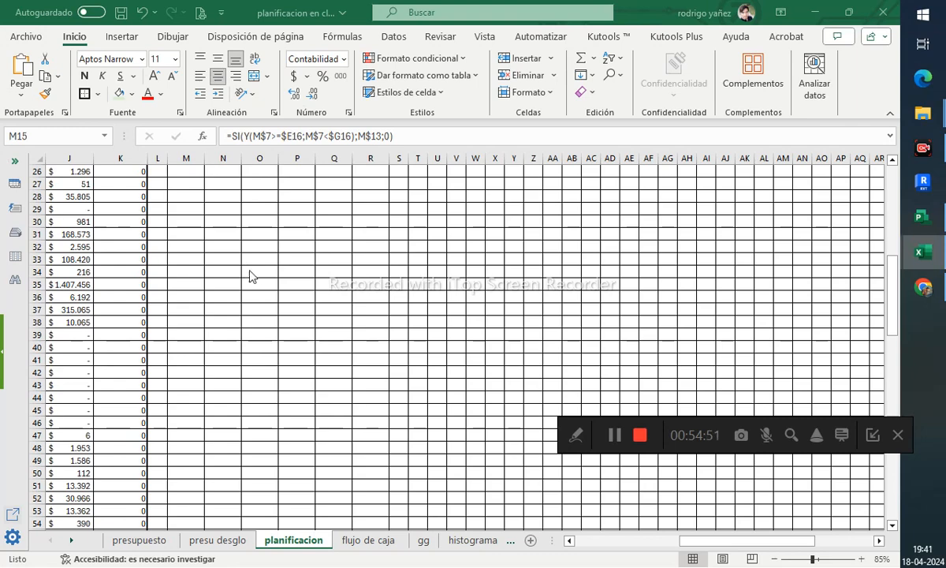
scroll(250, 276, up, 8)
scroll(214, 401, down, 10)
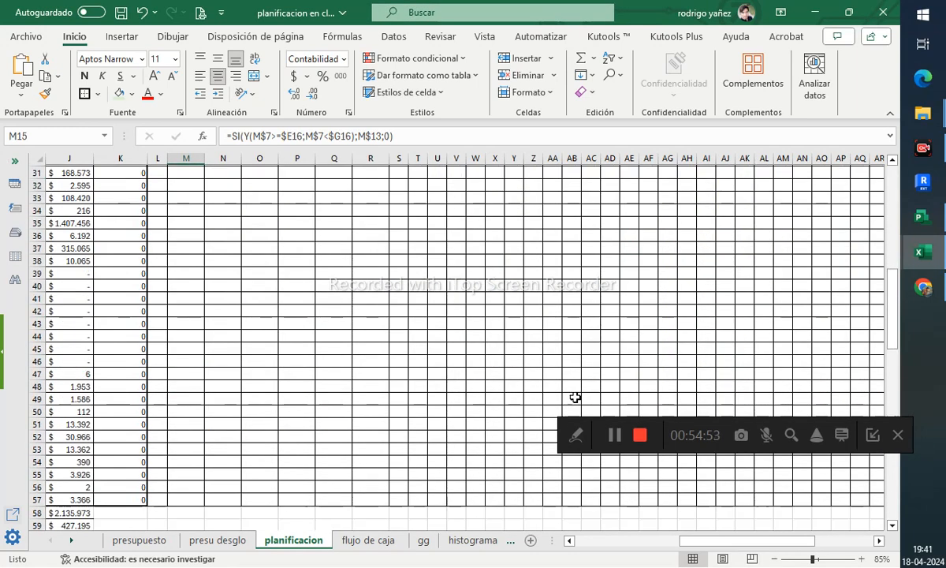
scroll(575, 397, down, 7)
- Select the timeline grid M15:BD57 and delete the greater-than-0.1 rule
drag(747, 540, 876, 541)
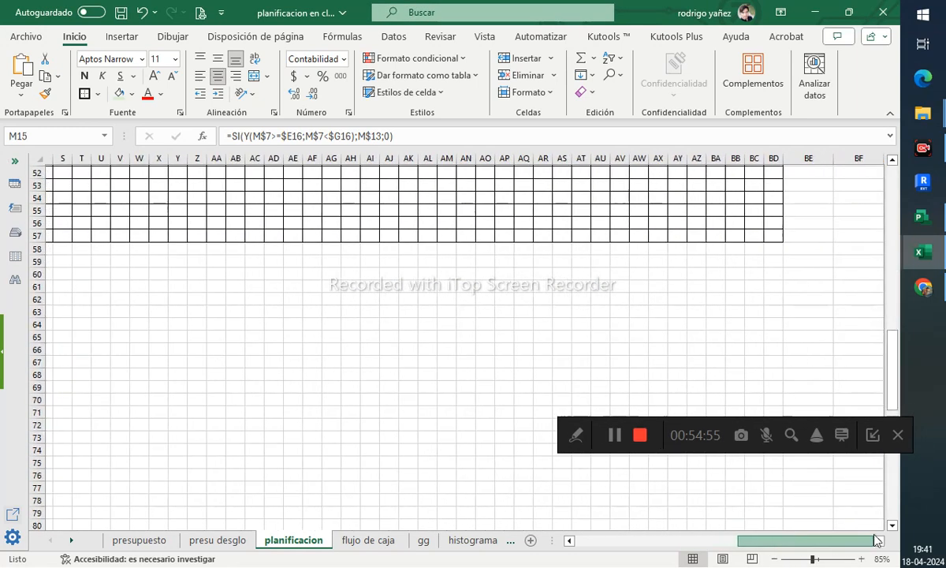
shift+click(776, 236)
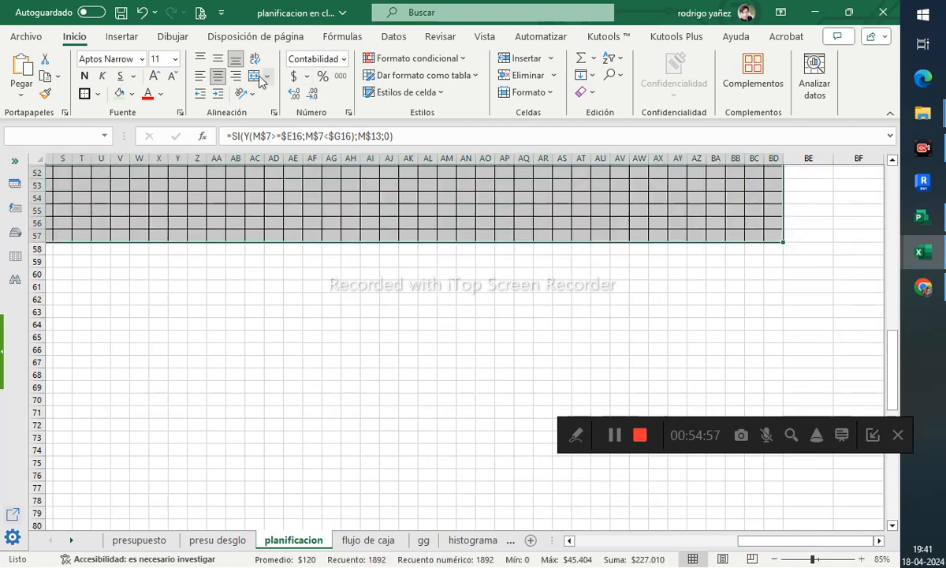
click(414, 58)
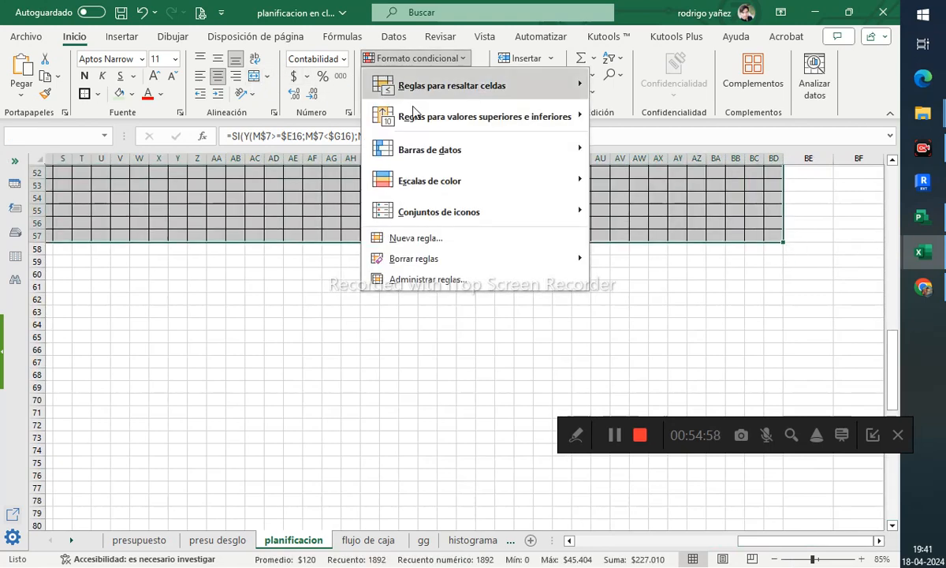
click(426, 280)
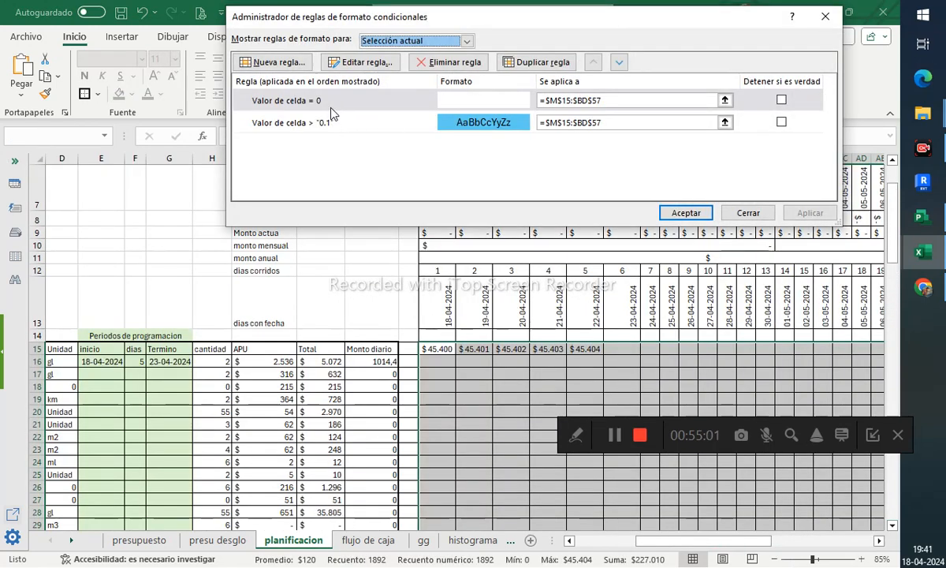
click(327, 123)
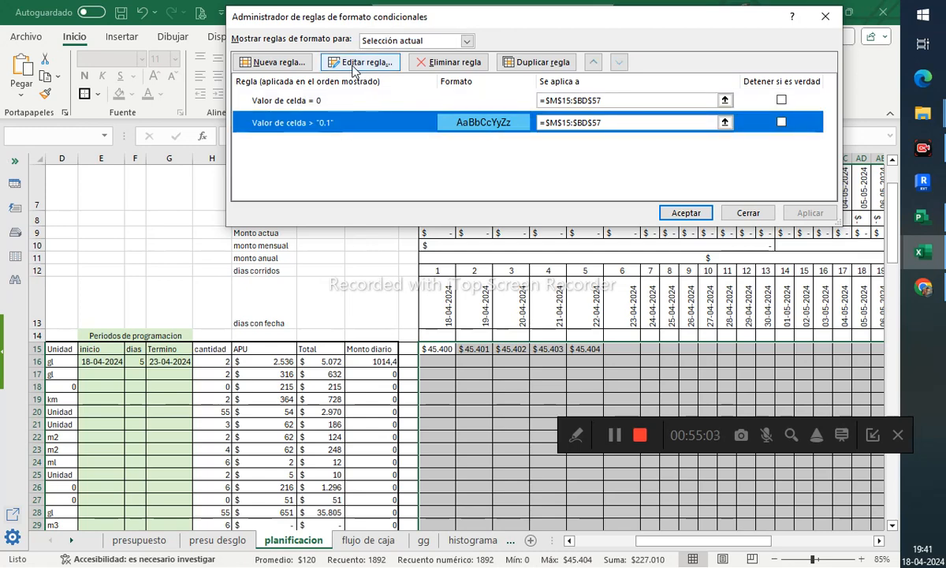
click(432, 63)
- Start a new conditional formatting rule for cells whose value is equal to 1
click(278, 62)
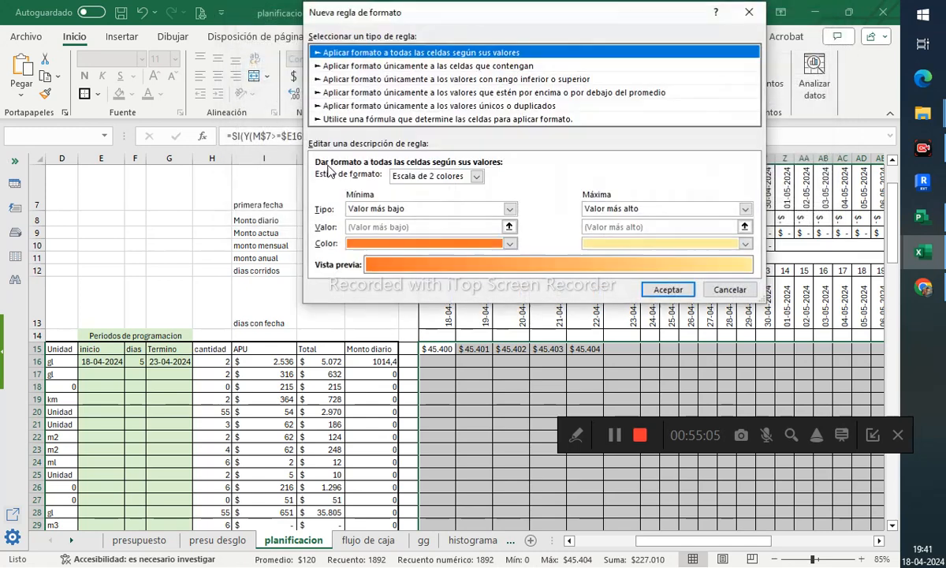
click(398, 67)
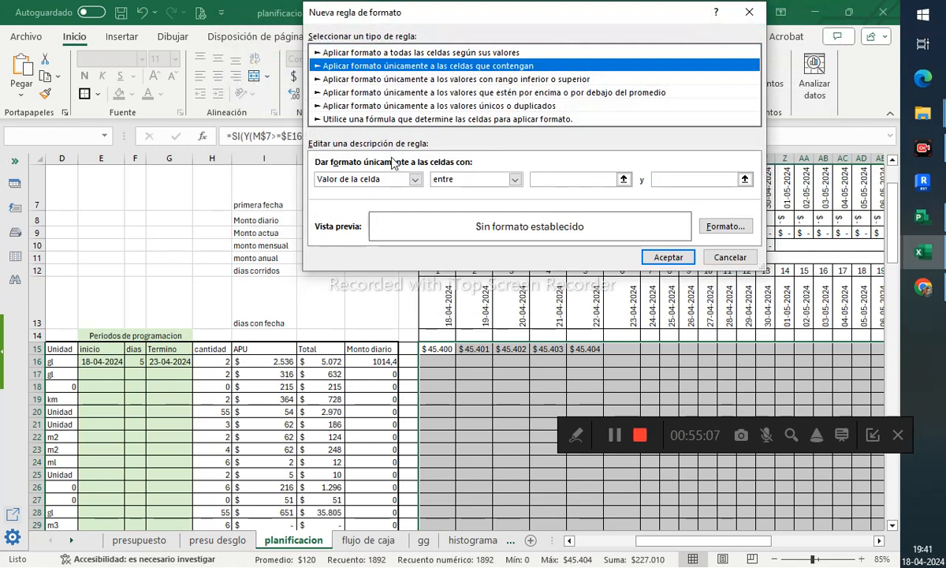
click(471, 180)
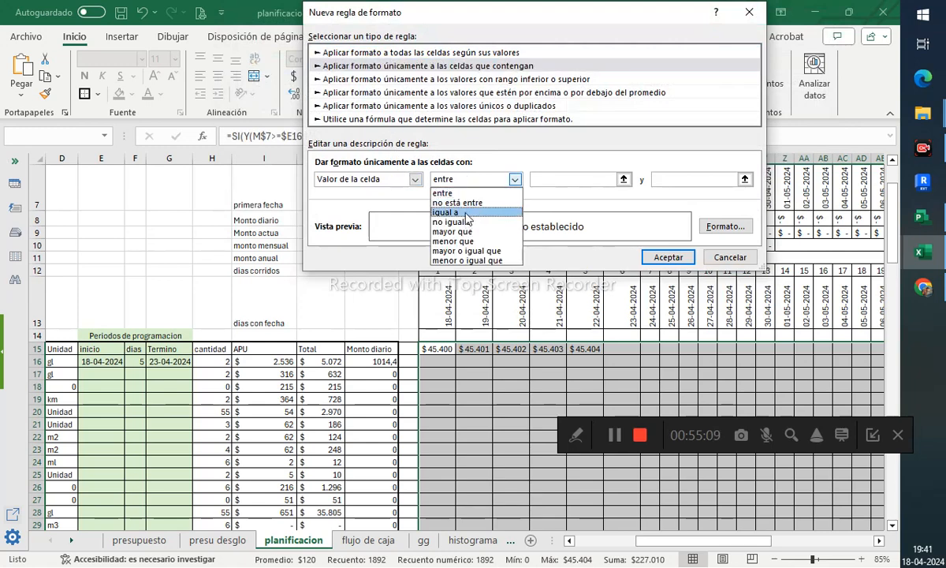
click(446, 213)
click(548, 180)
text(1)
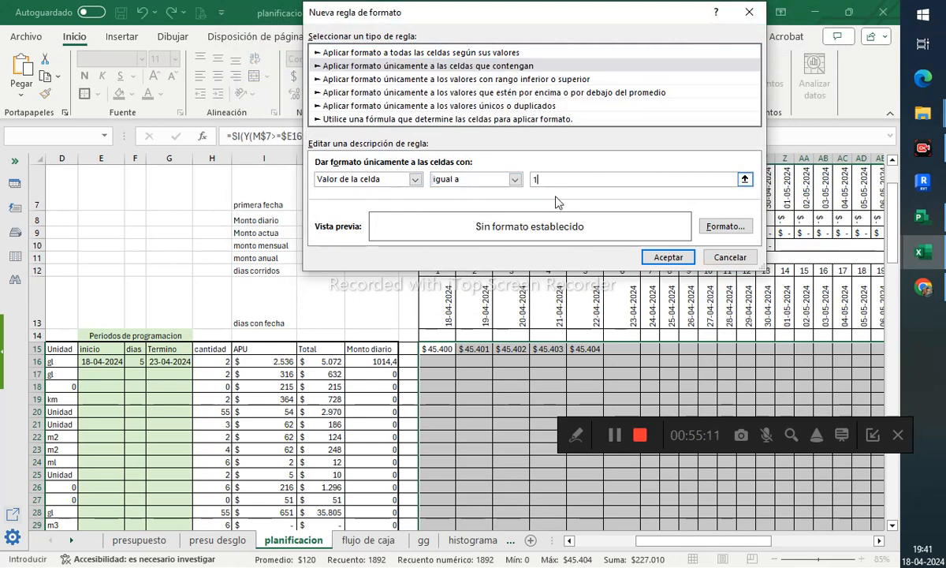
- Give the equal-to-1 rule a light-blue fill and light-blue font colour, then save and apply the rules
click(714, 226)
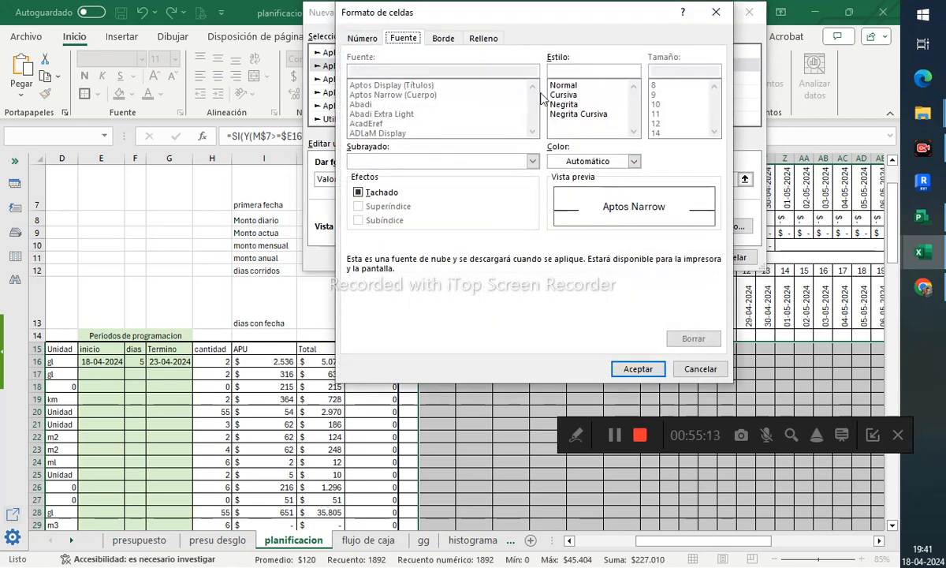
click(482, 38)
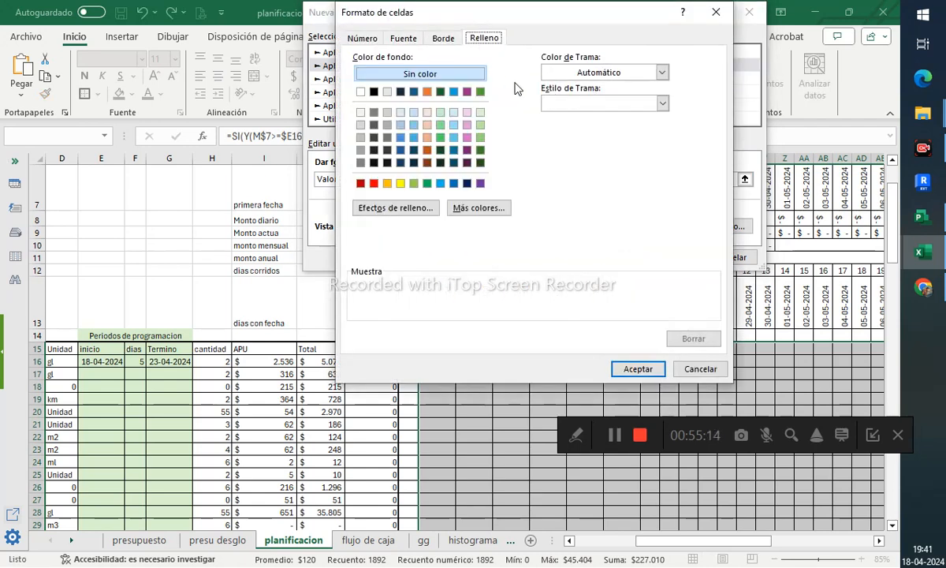
click(454, 124)
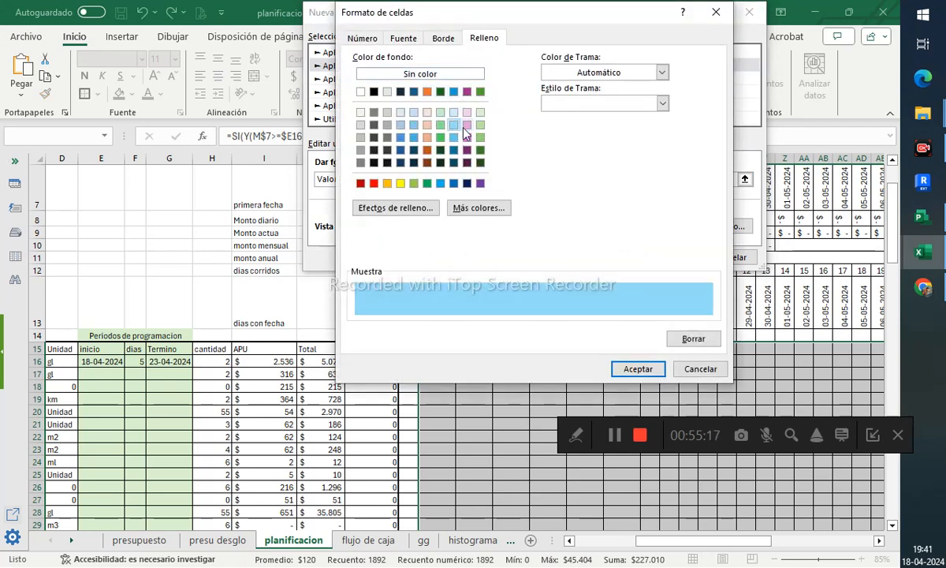
click(417, 75)
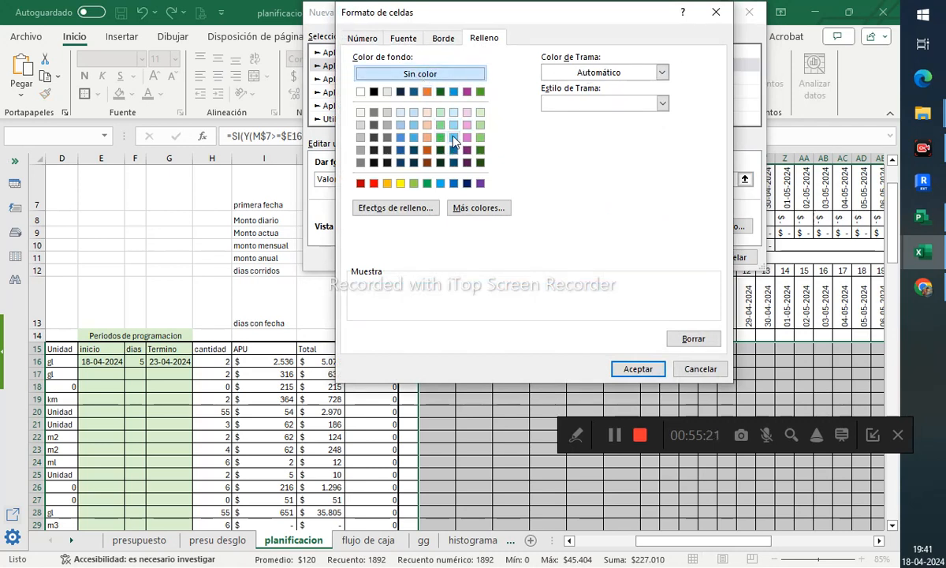
click(454, 137)
click(404, 40)
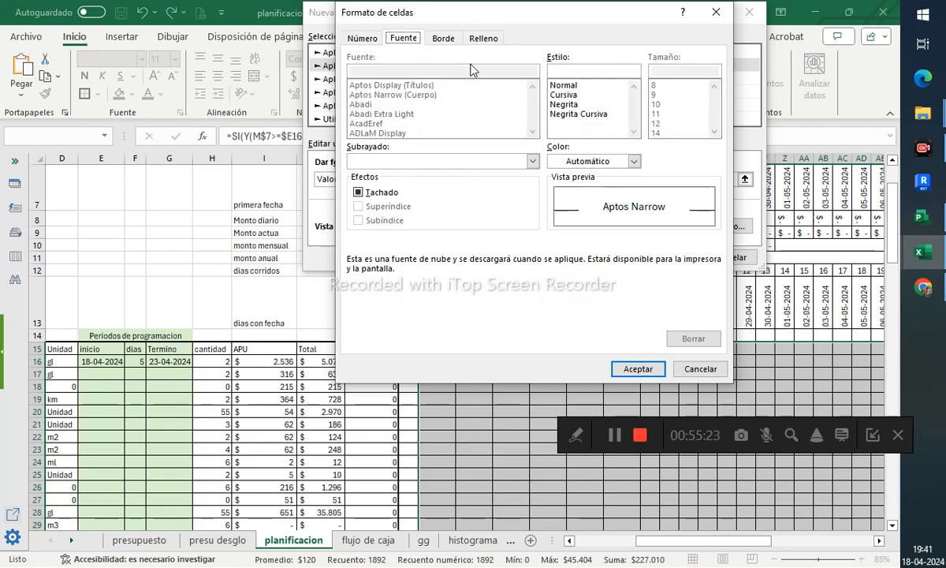
click(593, 160)
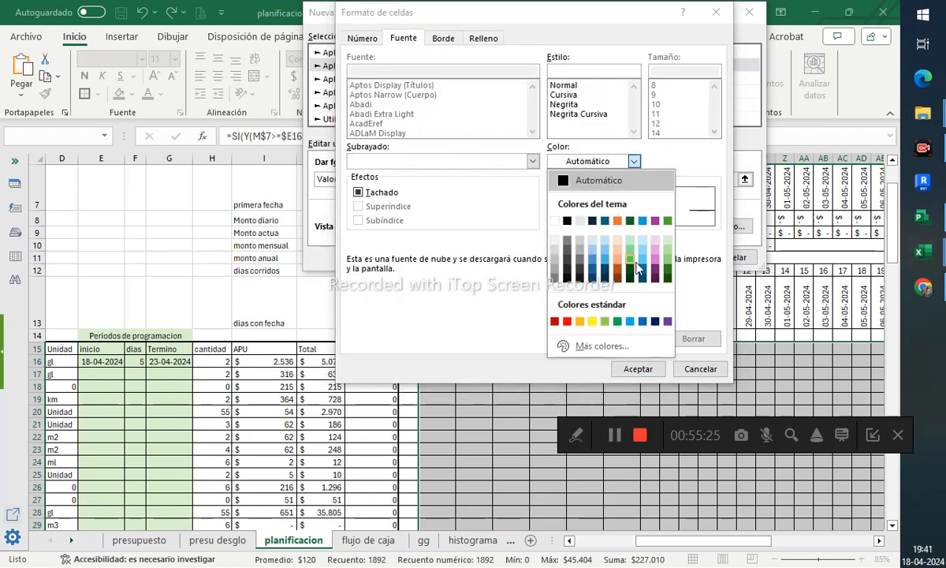
click(605, 246)
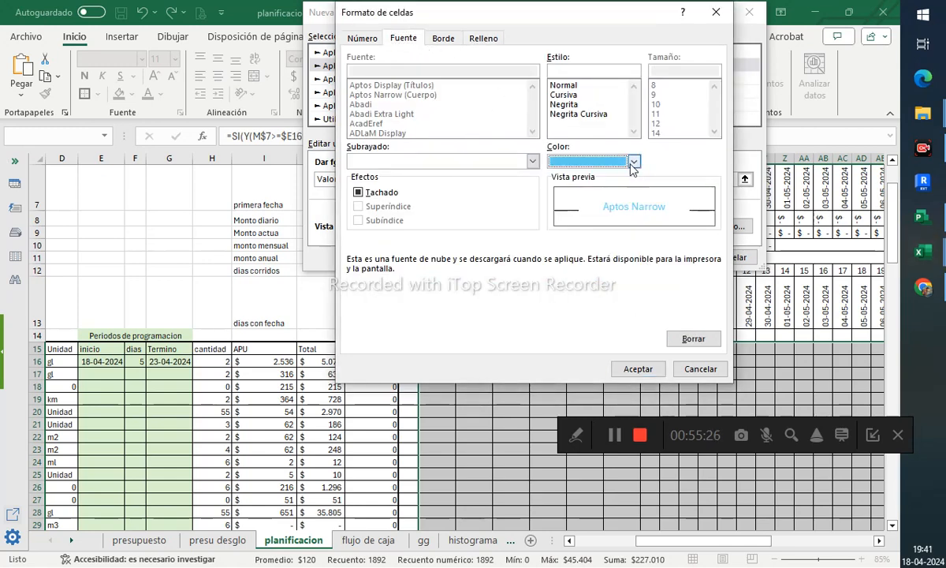
click(657, 369)
click(618, 254)
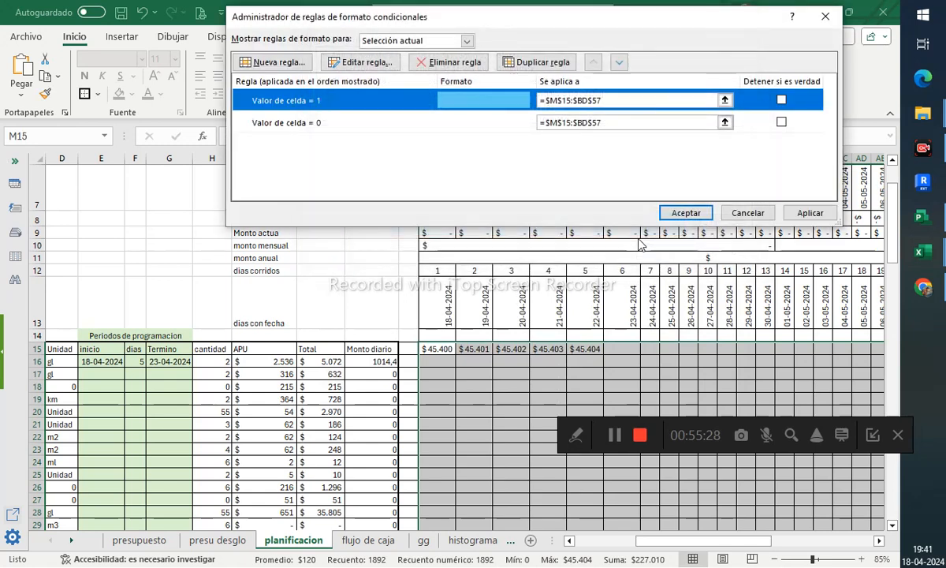
click(808, 213)
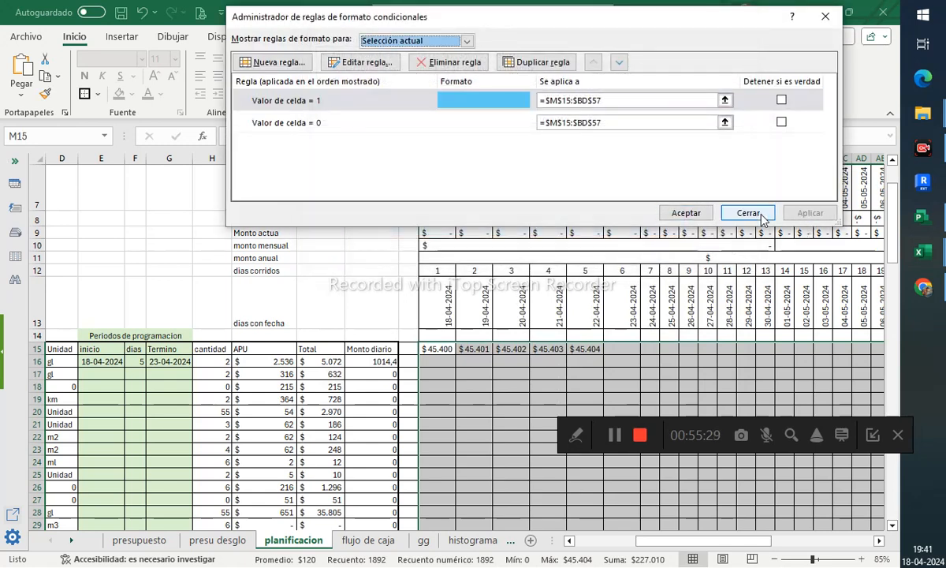
click(686, 213)
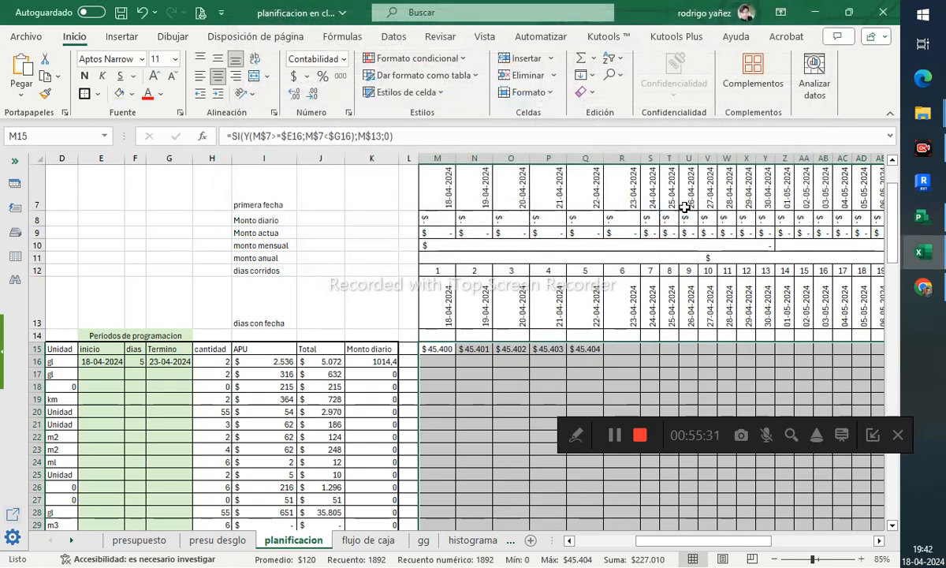
- Change the equal-to-1 rule's condition to cell values greater than 1 and apply the rules
click(416, 58)
click(416, 265)
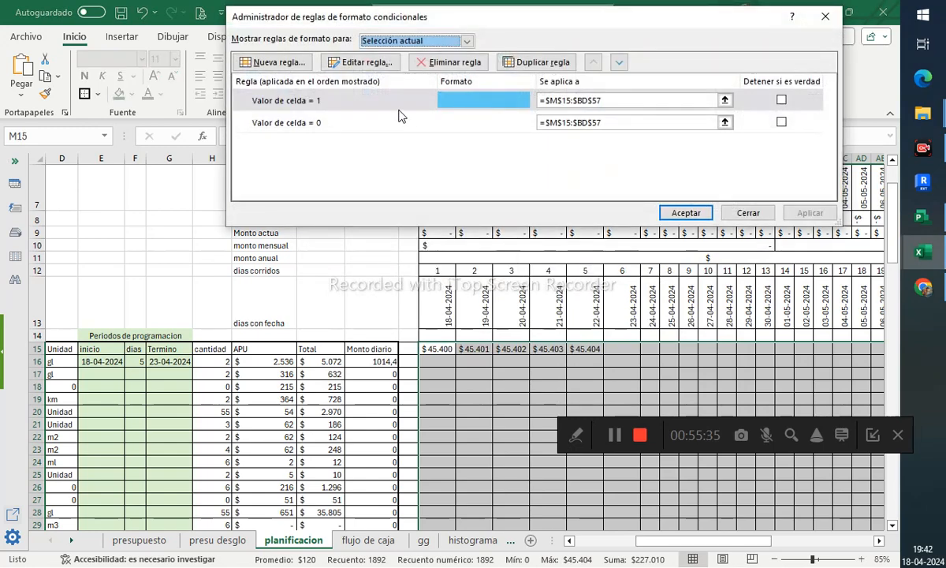
click(329, 108)
click(367, 62)
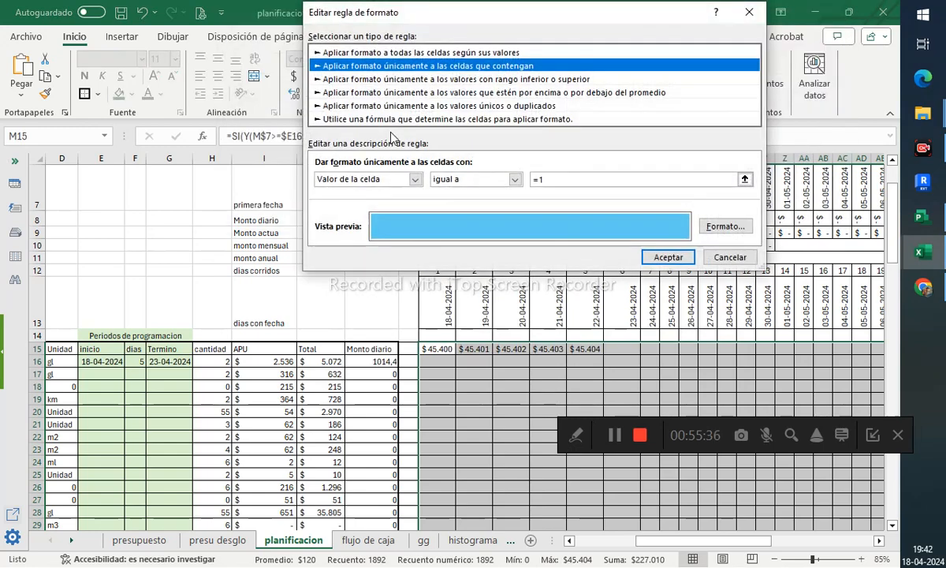
click(513, 180)
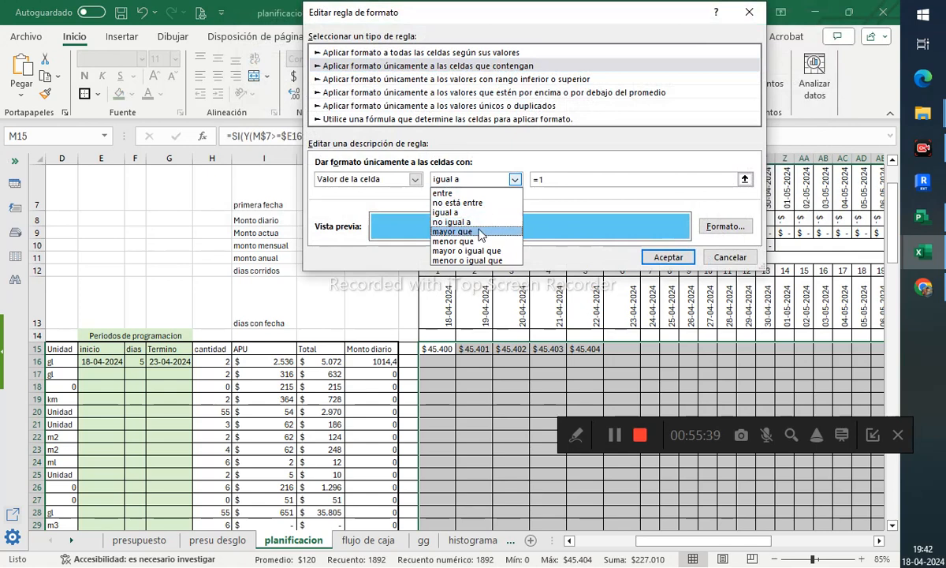
click(453, 230)
click(666, 257)
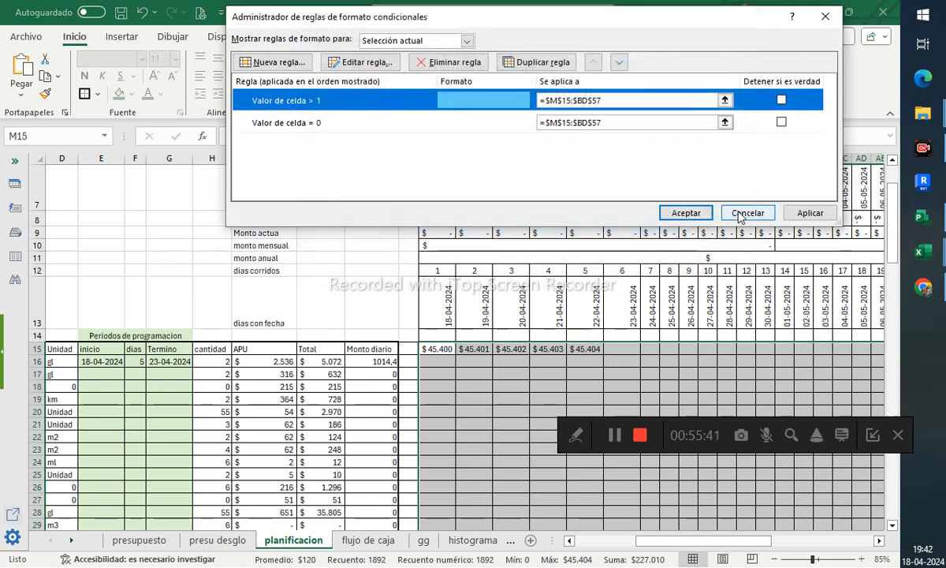
click(811, 213)
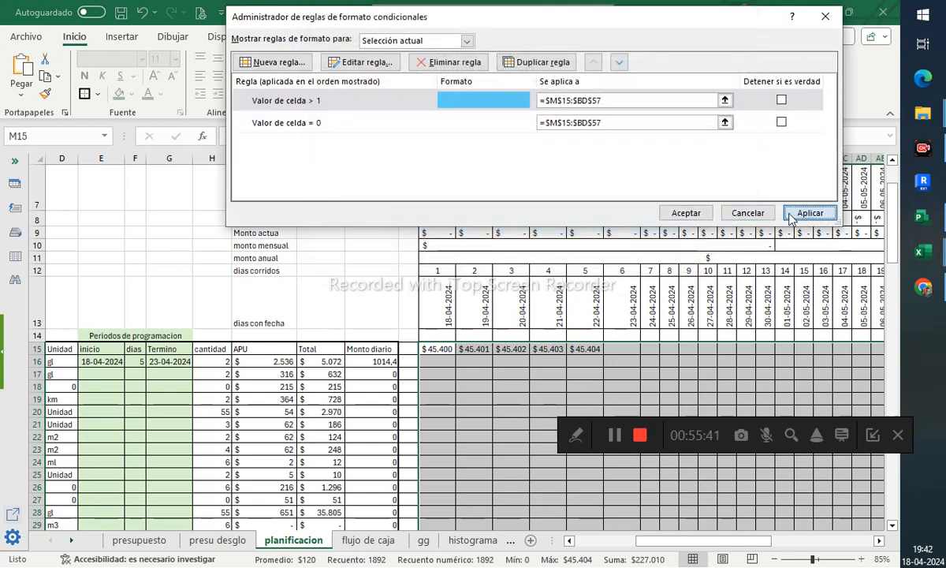
click(686, 212)
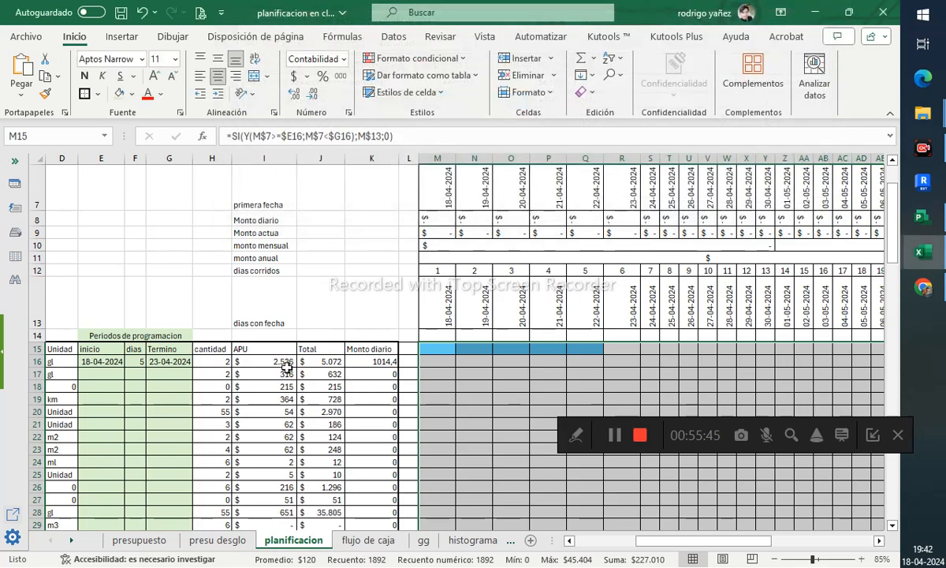
- Enter =E16+5 as the start date in E17 and fill it down the start-date column
click(184, 363)
drag(194, 369, 186, 414)
scroll(180, 367, up, 6)
scroll(118, 339, up, 2)
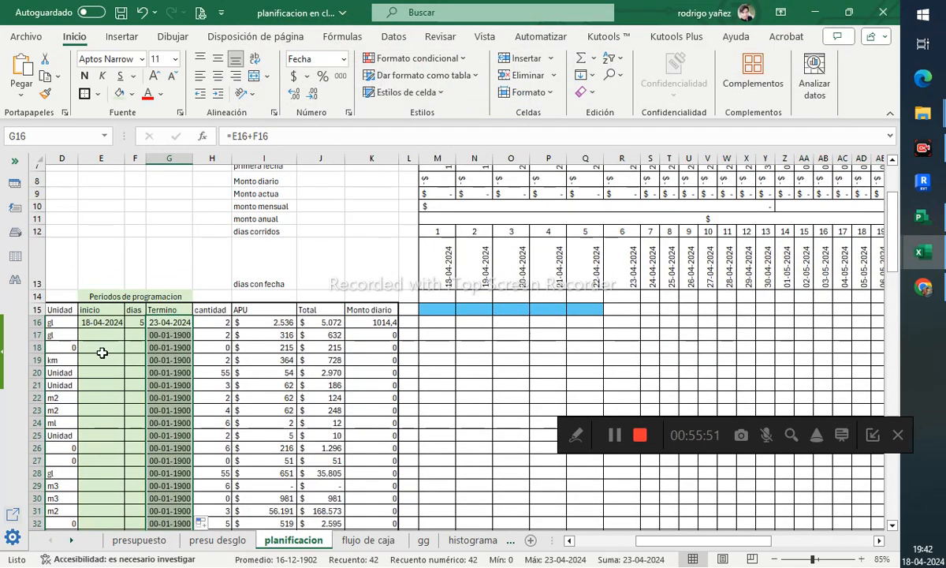
click(104, 336)
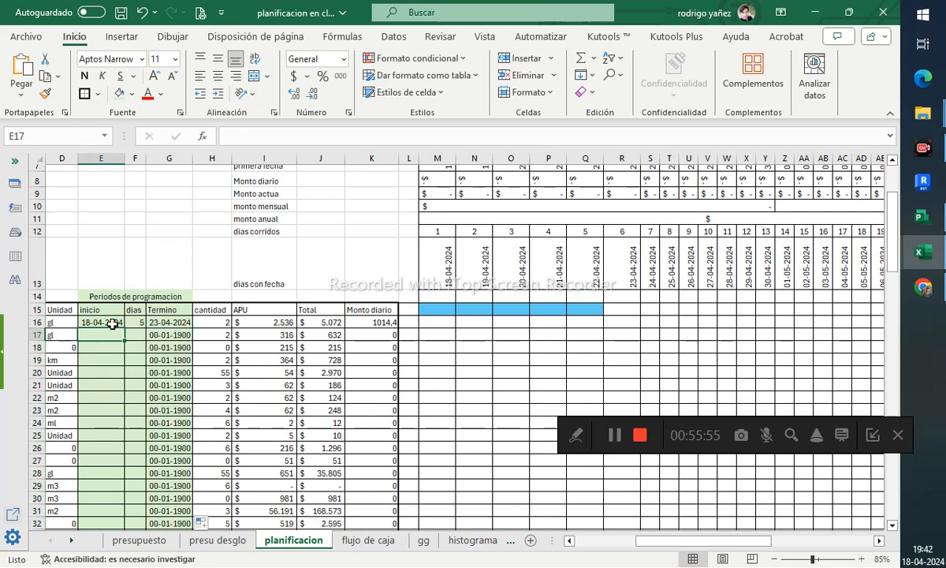
ctrl+click(113, 321)
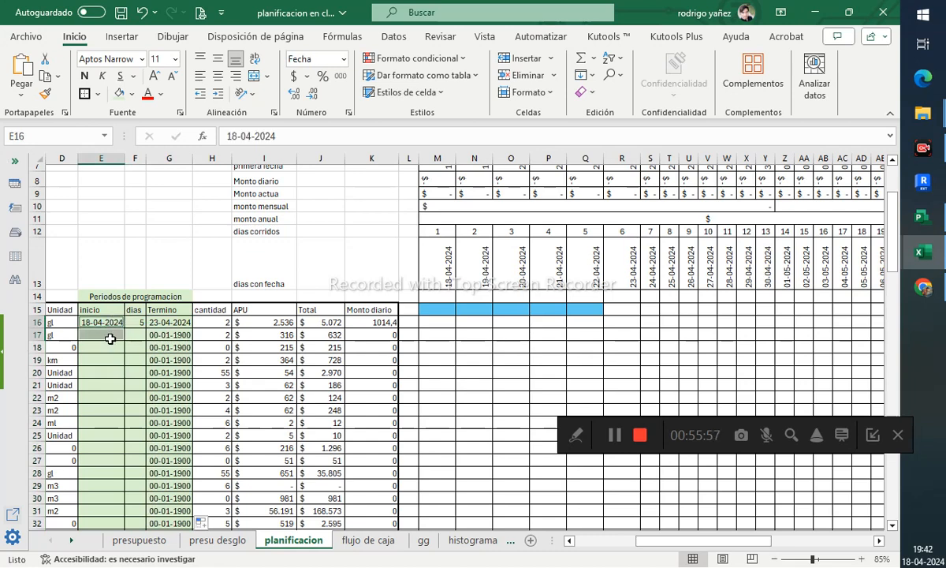
click(111, 336)
text(=)
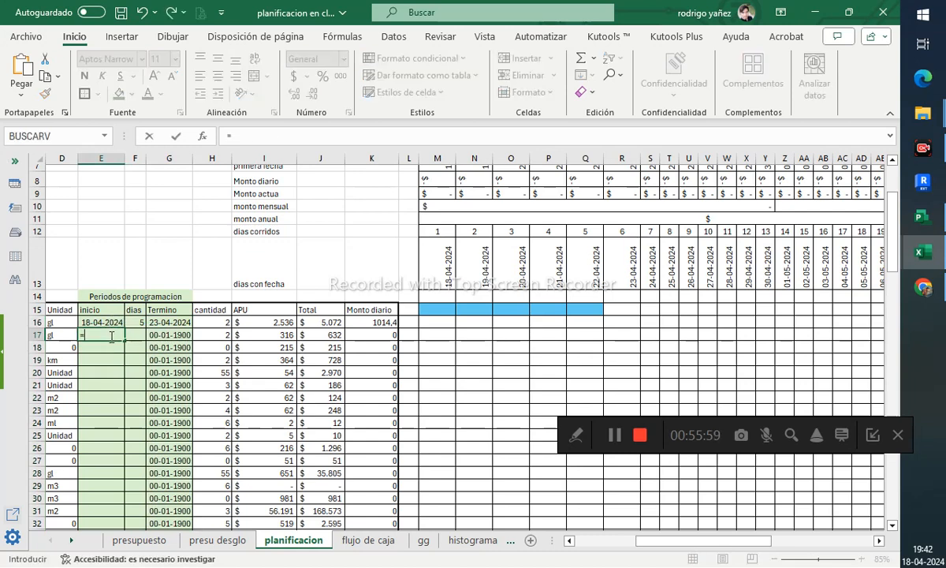
click(105, 322)
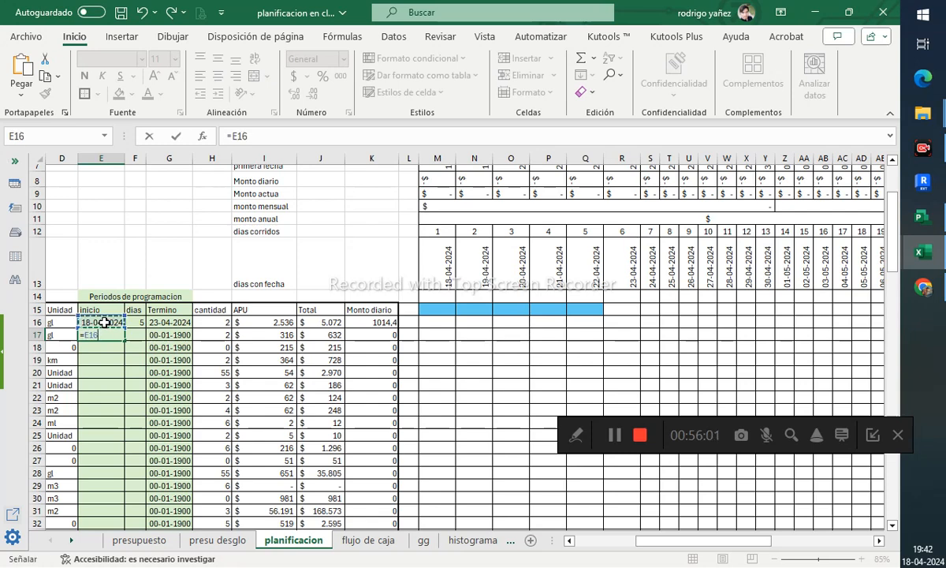
text(+)
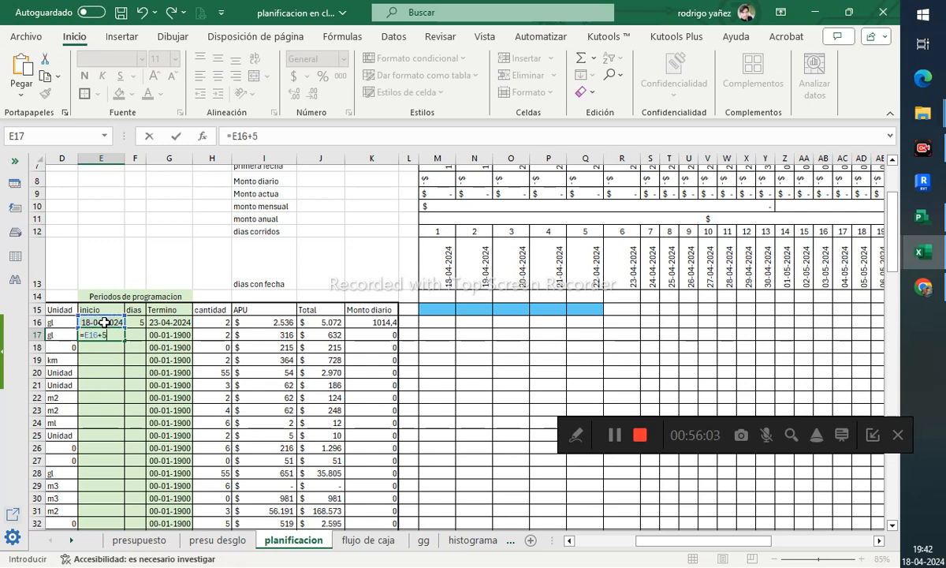
text(5)
key(Return)
click(120, 335)
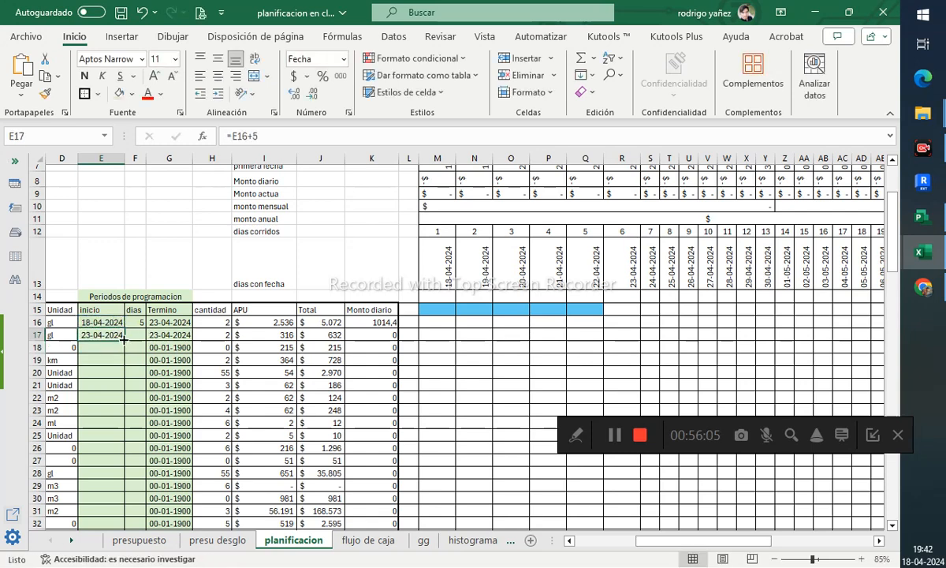
double_click(124, 339)
- Enter the item durations 6, 5, 2, 1, 5, 1, 2, 2 and 5 days in F17 to F25
click(135, 335)
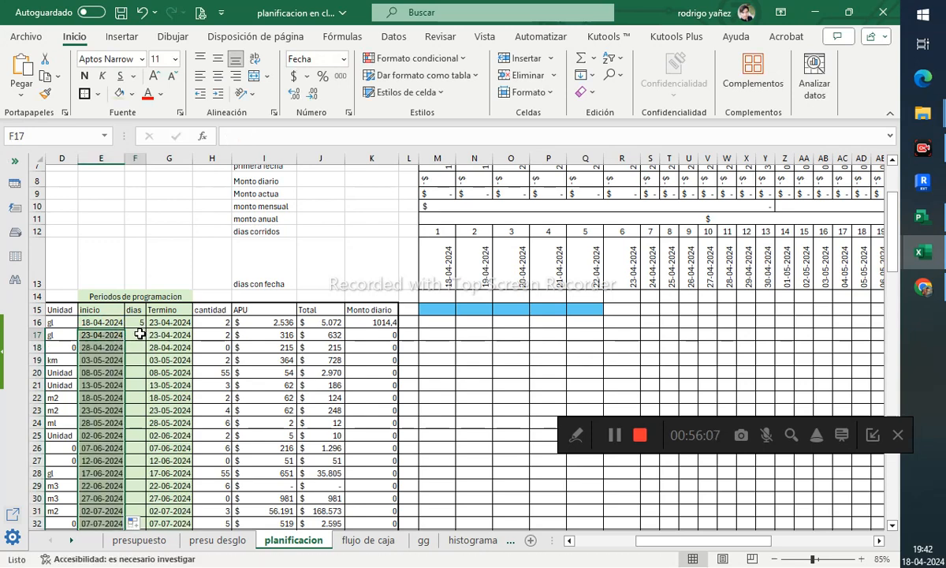
text(6)
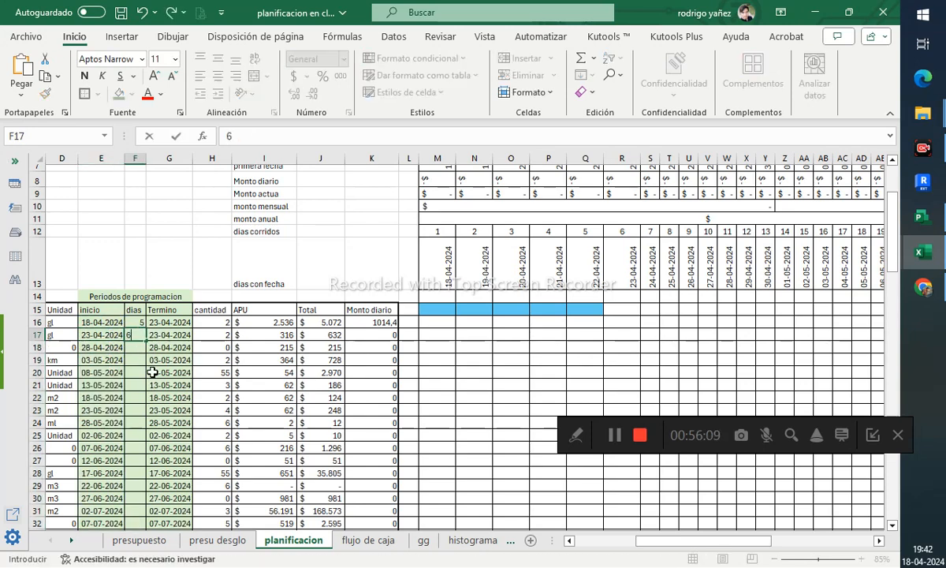
key(Return)
text(5)
key(Return)
text(2)
key(Return)
text(1)
key(Return)
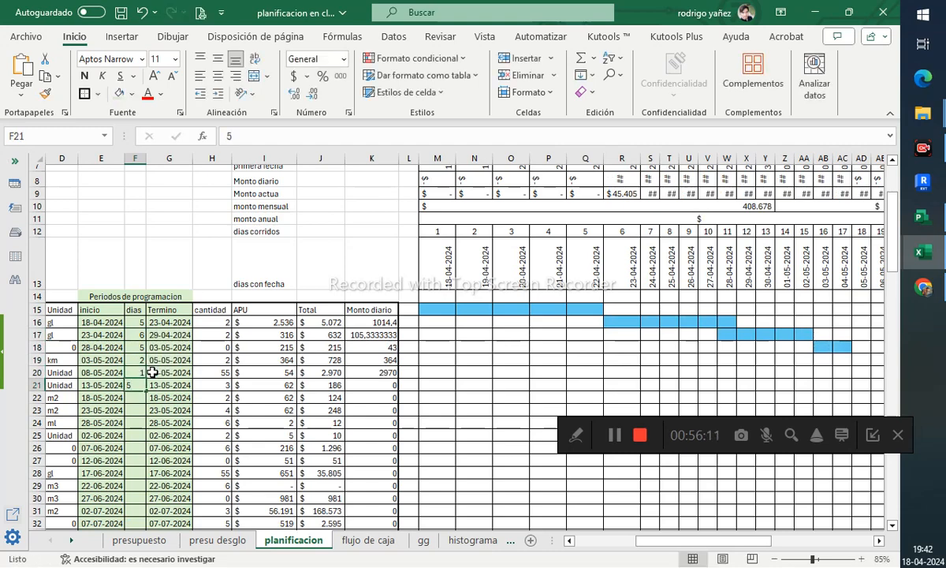
text(5)
key(Return)
text(1)
key(Return)
text(2)
key(Return)
text(25)
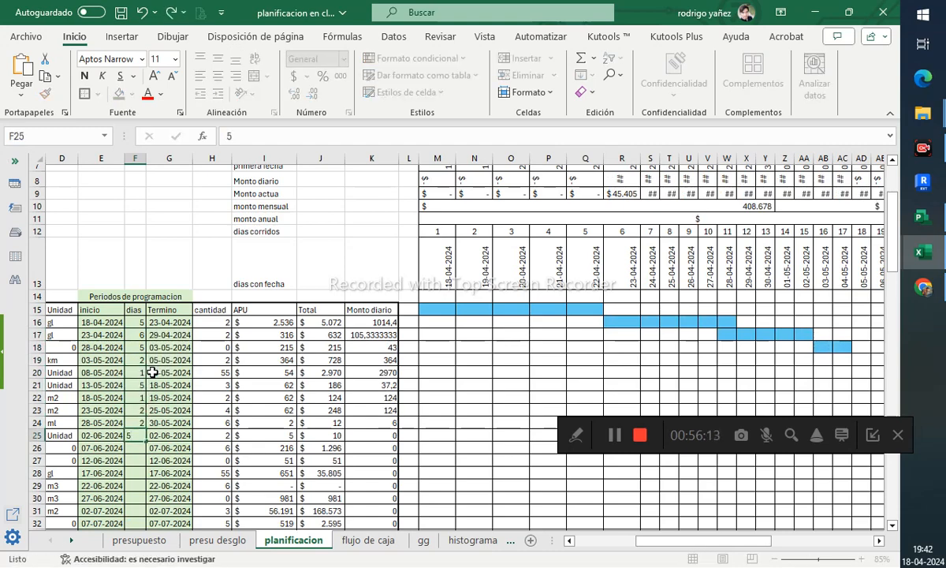
key(Return)
- Enter durations of 1, 2 and 1 days for the items in rows 26 to 28
drag(666, 543, 724, 542)
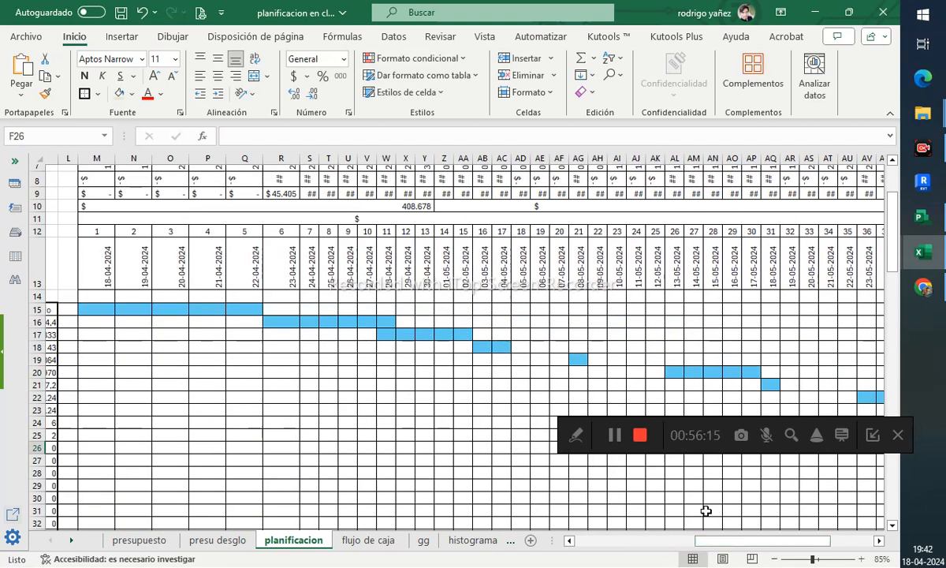
scroll(651, 384, down, 2)
scroll(635, 335, down, 1)
scroll(636, 336, down, 1)
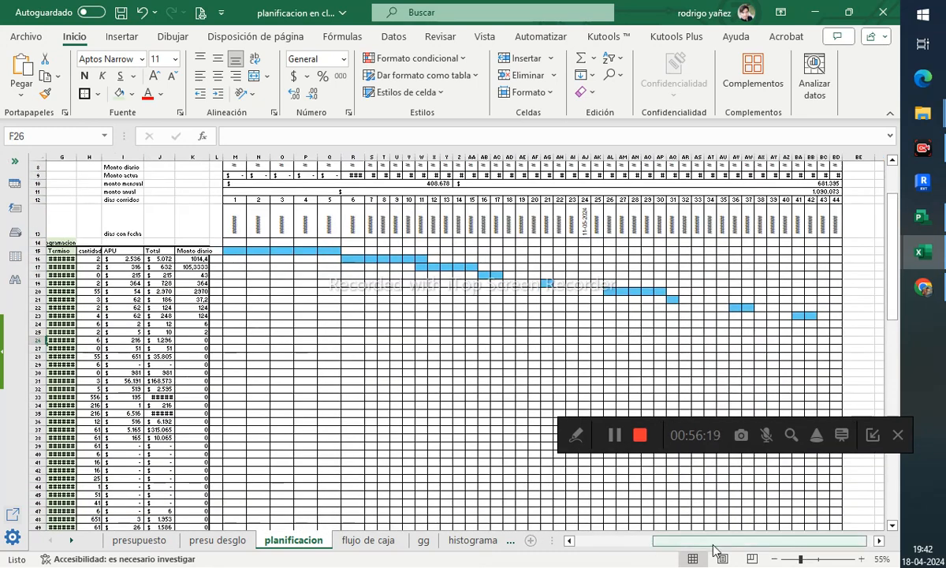
drag(713, 546, 673, 544)
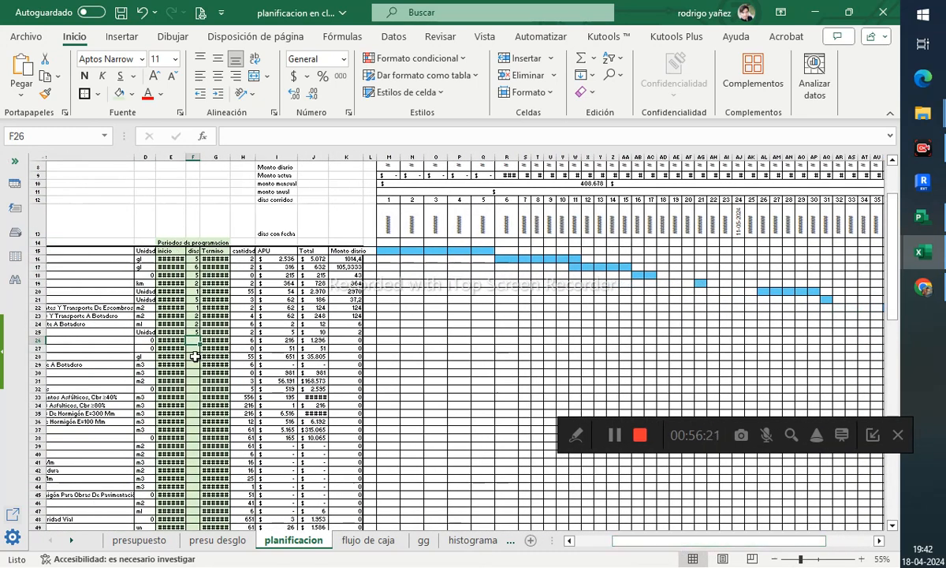
text(1)
key(Return)
text(2)
key(Return)
text(1)
key(Return)
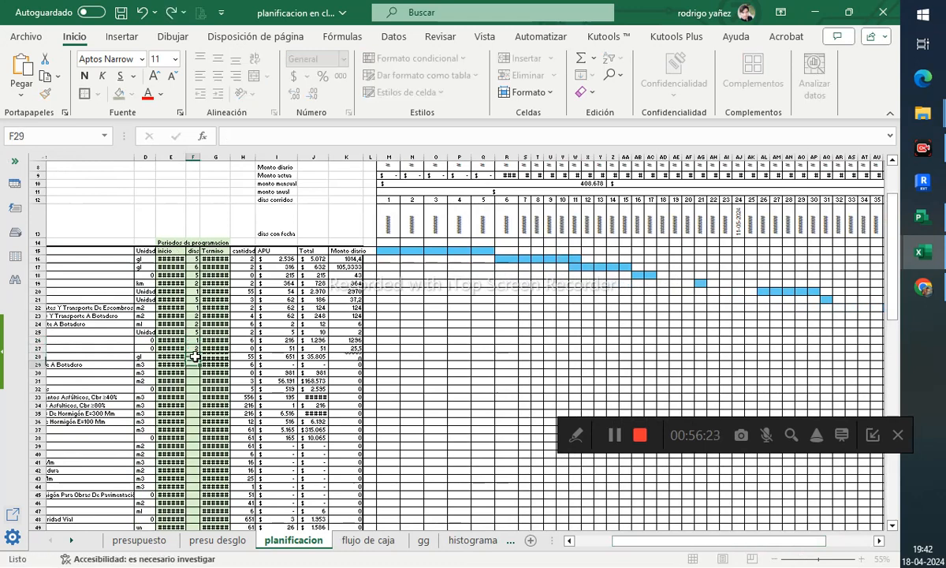
- Enter today's date, 18-04-2024, as the start date for the items in rows 25 to 28
click(182, 334)
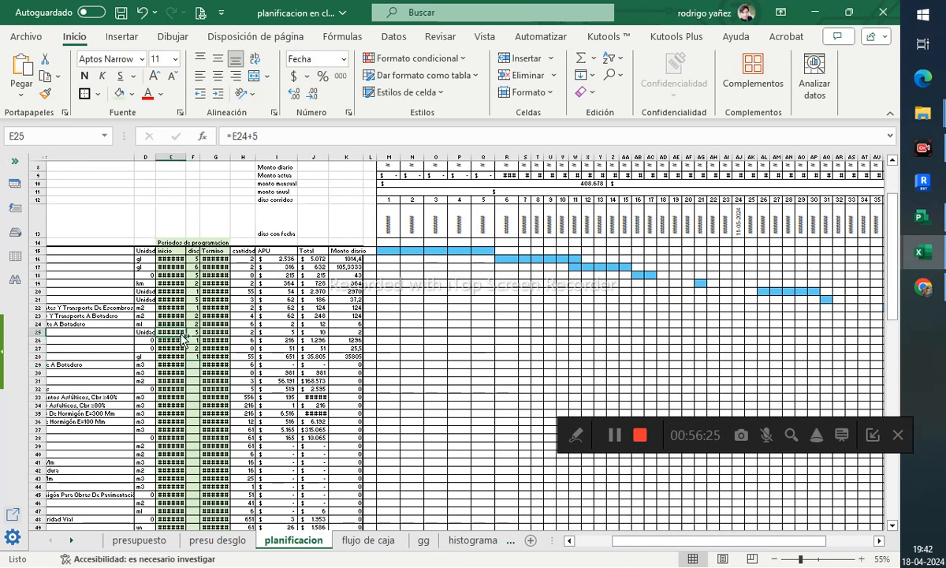
key(ctrl+;)
key(Return)
key(ctrl+;)
key(Return)
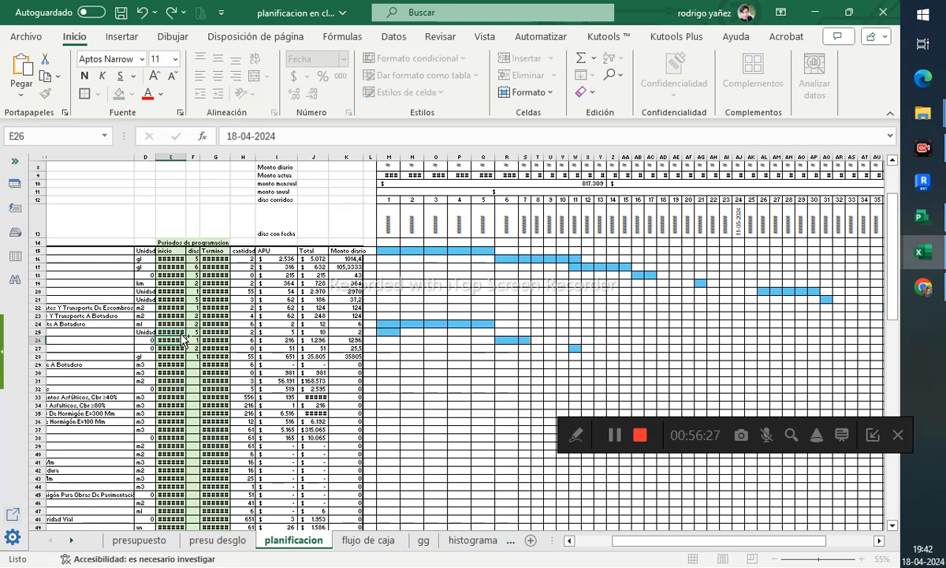
key(Return)
key(ctrl+;)
key(Return)
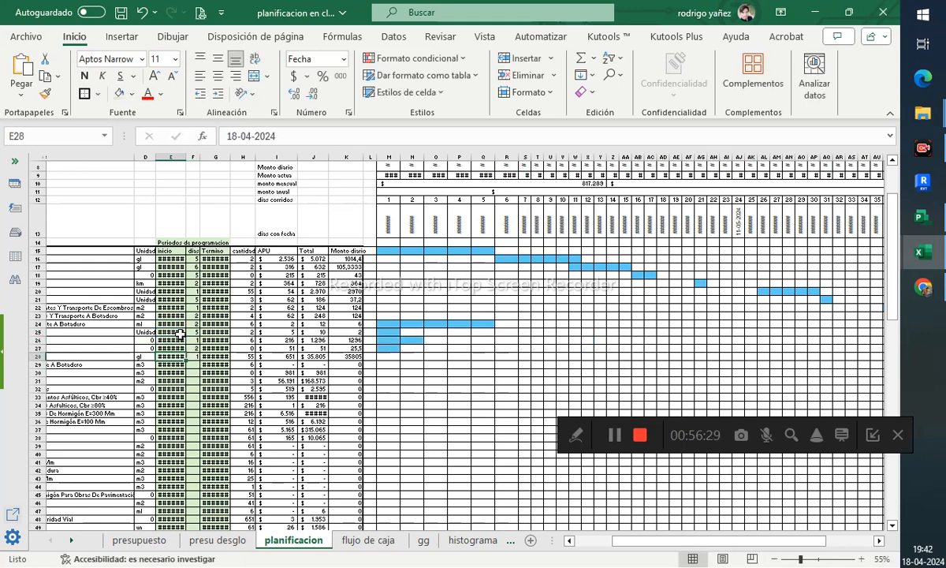
- Save the workbook
click(438, 308)
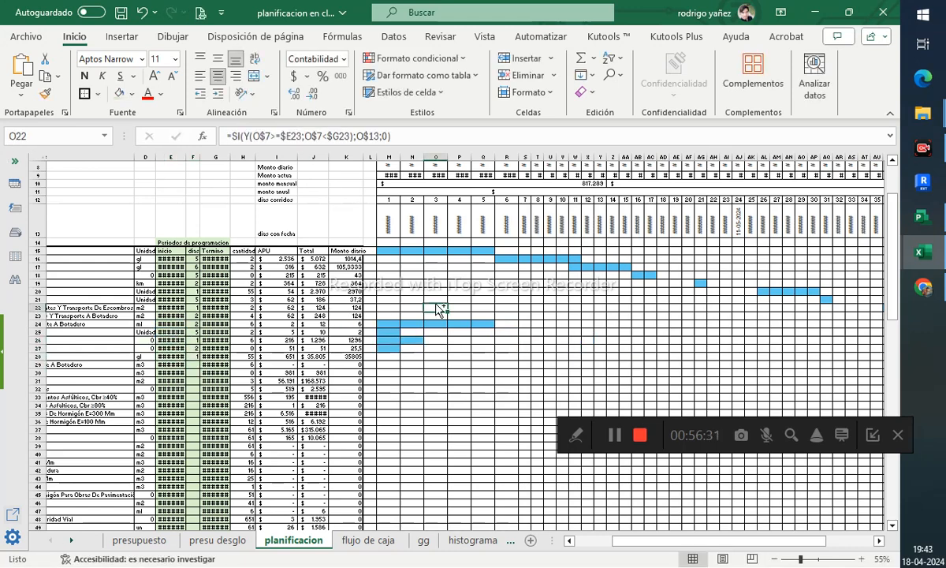
key(ctrl+s)
click(460, 380)
scroll(469, 306, up, 3)
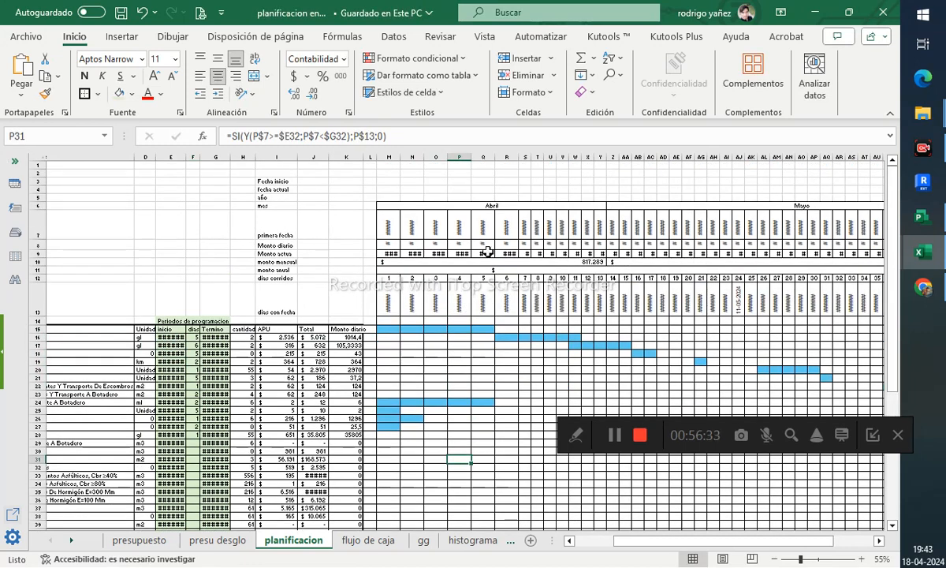